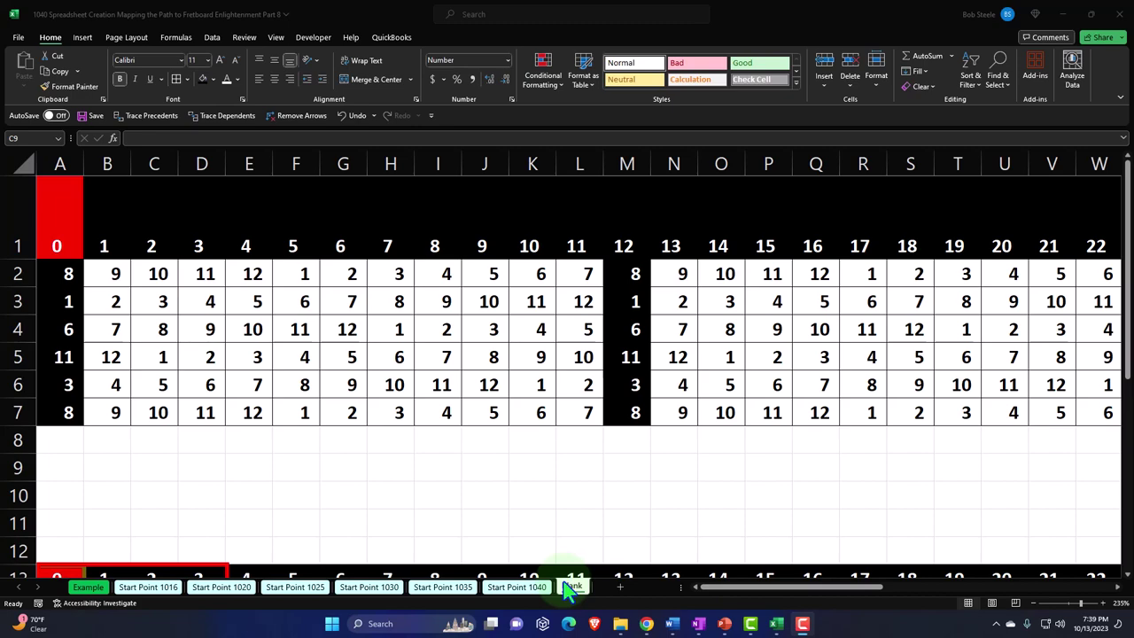
Inspect the note-grid formulas and step through the scale table's note letters.
{"action": "left_click", "coordinate": [764, 325]}
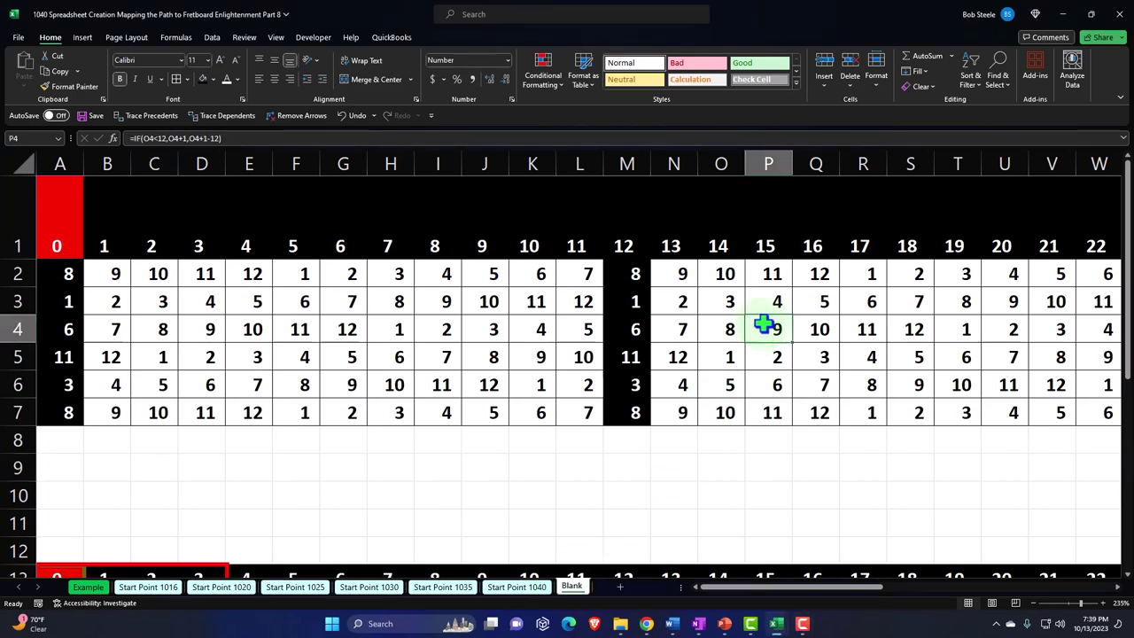
{"action": "key", "text": "Right"}
{"action": "key", "text": "Right"}
{"action": "key", "text": "Right"}
{"action": "key", "text": "Right"}
{"action": "key", "text": "Right"}
{"action": "key", "text": "Right"}
{"action": "key", "text": "Right"}
{"action": "key", "text": "Right"}
{"action": "key", "text": "Right"}
{"action": "key", "text": "Right"}
{"action": "key", "text": "Right"}
{"action": "key", "text": "Right"}
{"action": "key", "text": "Right"}
{"action": "key", "text": "Right"}
{"action": "key", "text": "Right"}
{"action": "key", "text": "Right"}
{"action": "key", "text": "Right"}
{"action": "key", "text": "Right"}
{"action": "key", "text": "Right"}
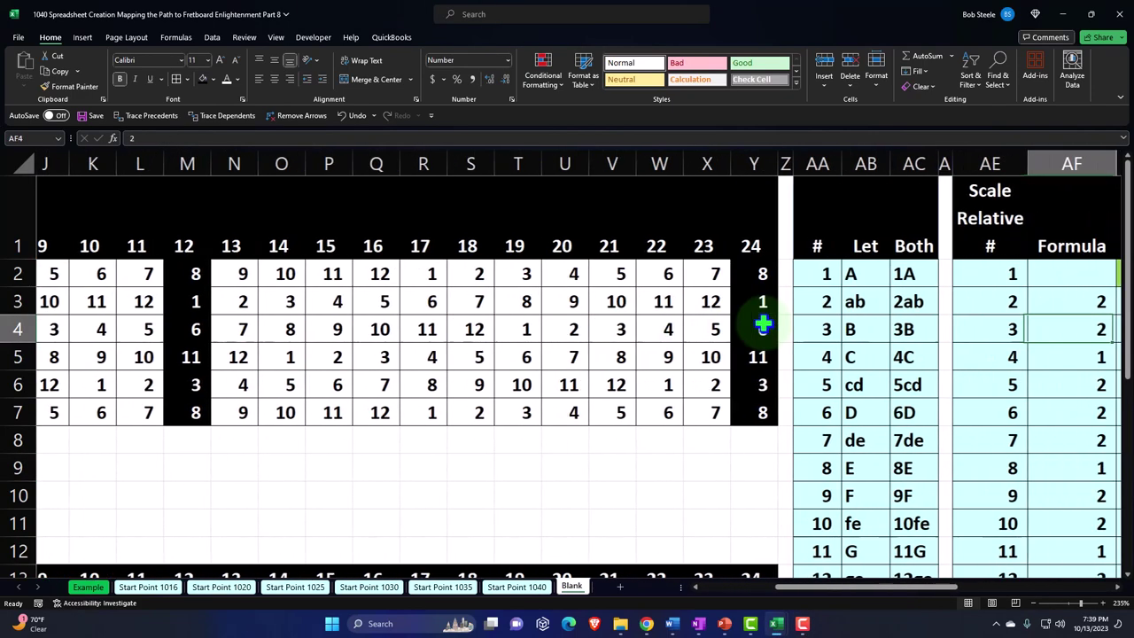
{"action": "key", "text": "Right"}
{"action": "key", "text": "Right"}
{"action": "key", "text": "Right"}
{"action": "key", "text": "Right"}
{"action": "key", "text": "Right"}
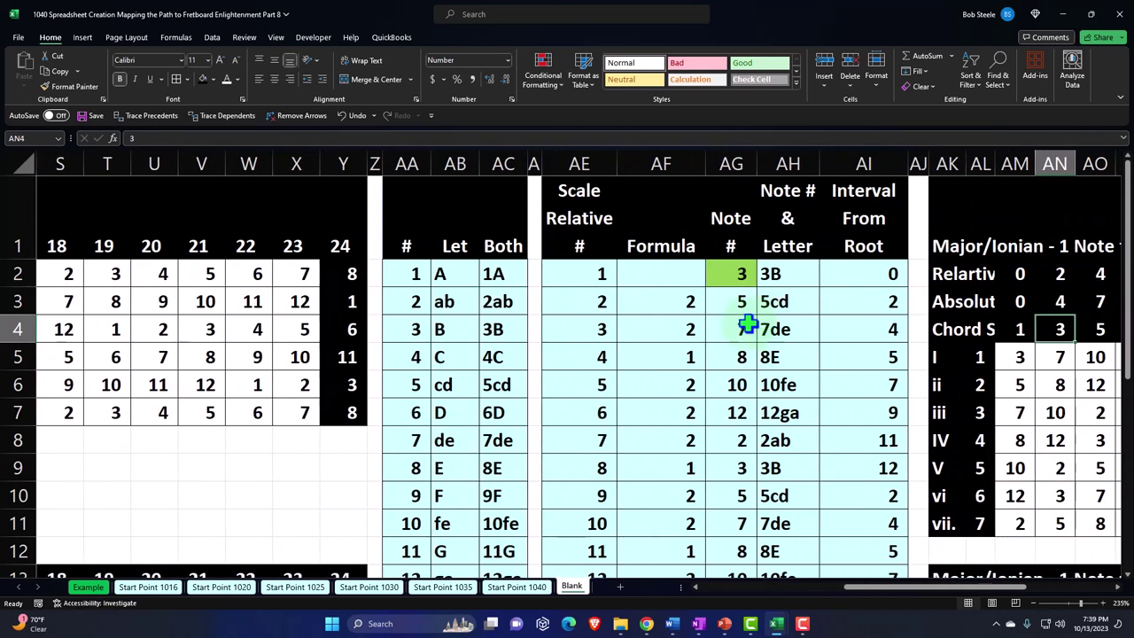
{"action": "left_click", "coordinate": [456, 276]}
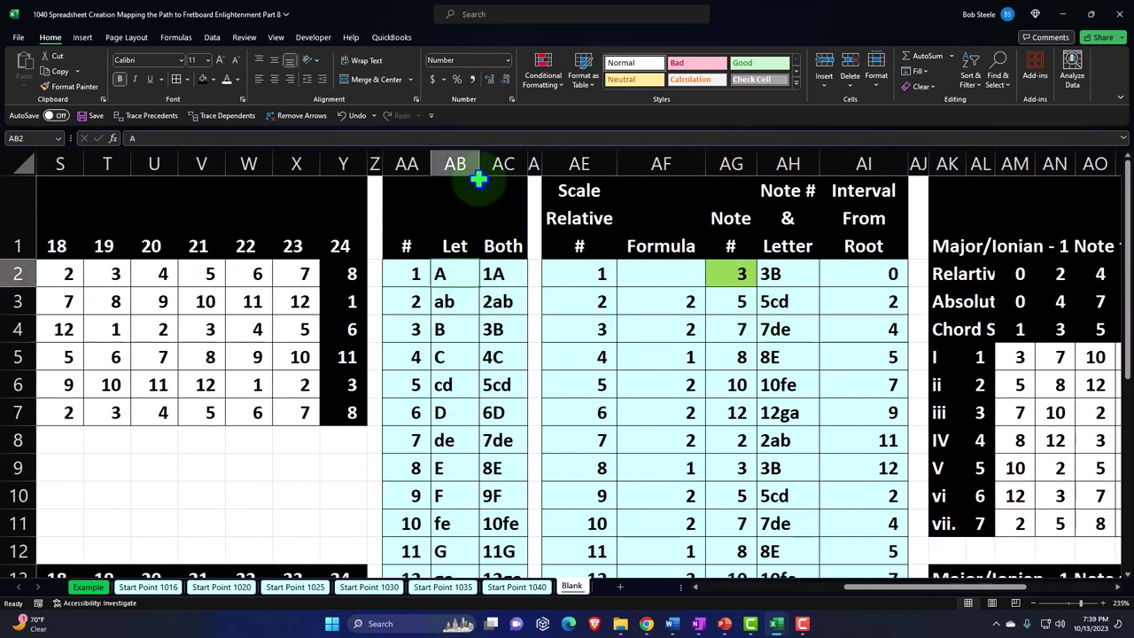
{"action": "key", "text": "Down"}
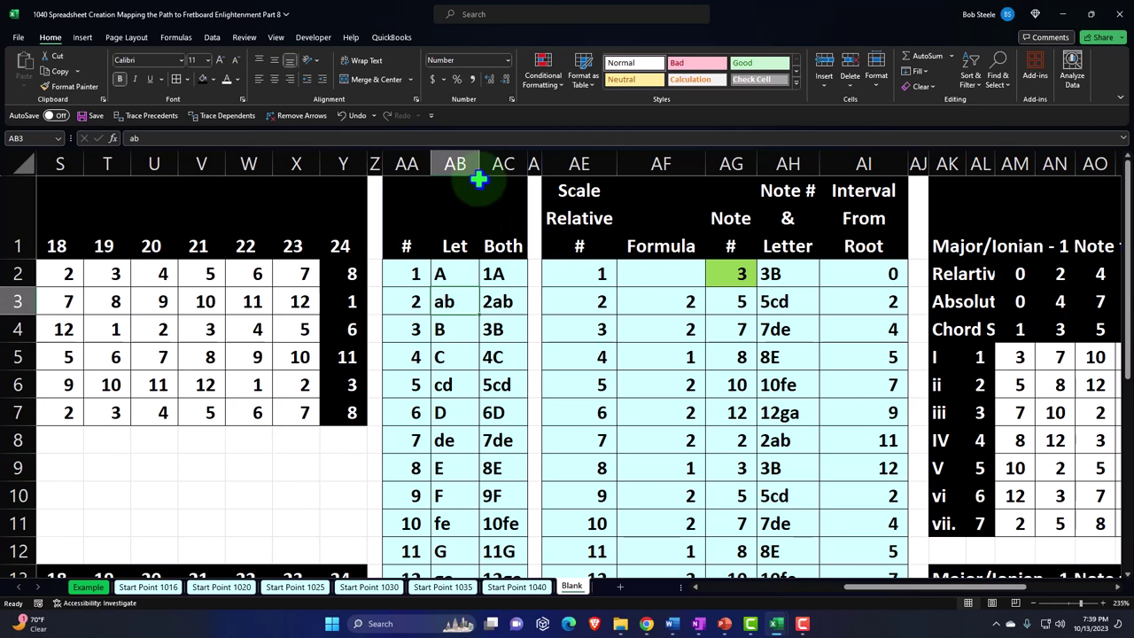
{"action": "key", "text": "Down"}
{"action": "key", "text": "Down"}
{"action": "key", "text": "Down"}
{"action": "key", "text": "Down"}
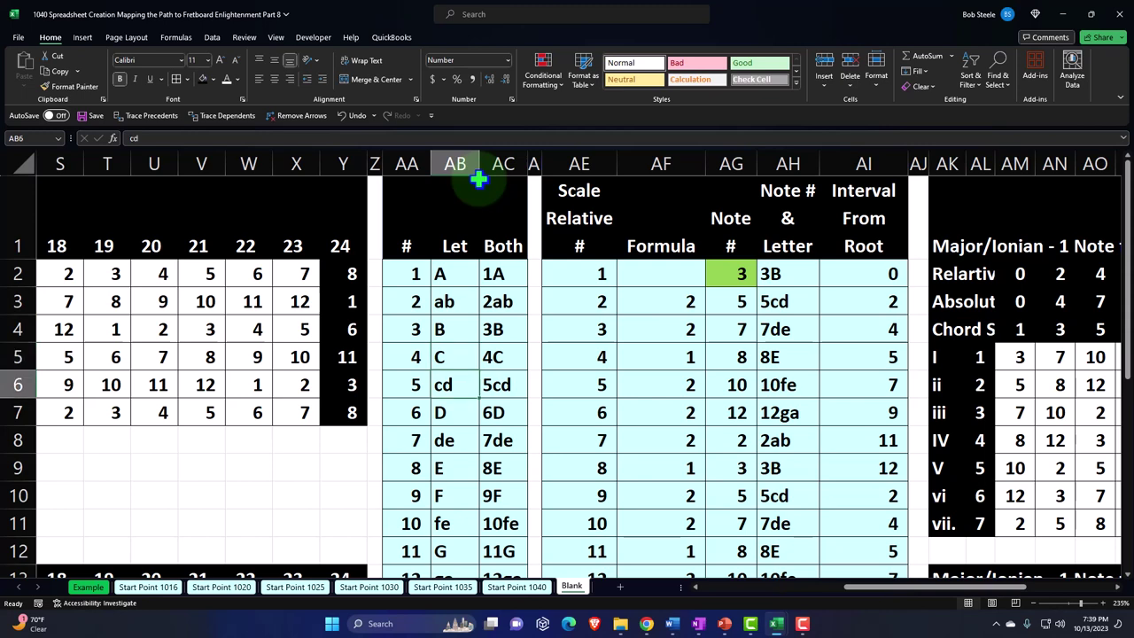
{"action": "key", "text": "Down"}
{"action": "key", "text": "Down"}
{"action": "key", "text": "Down"}
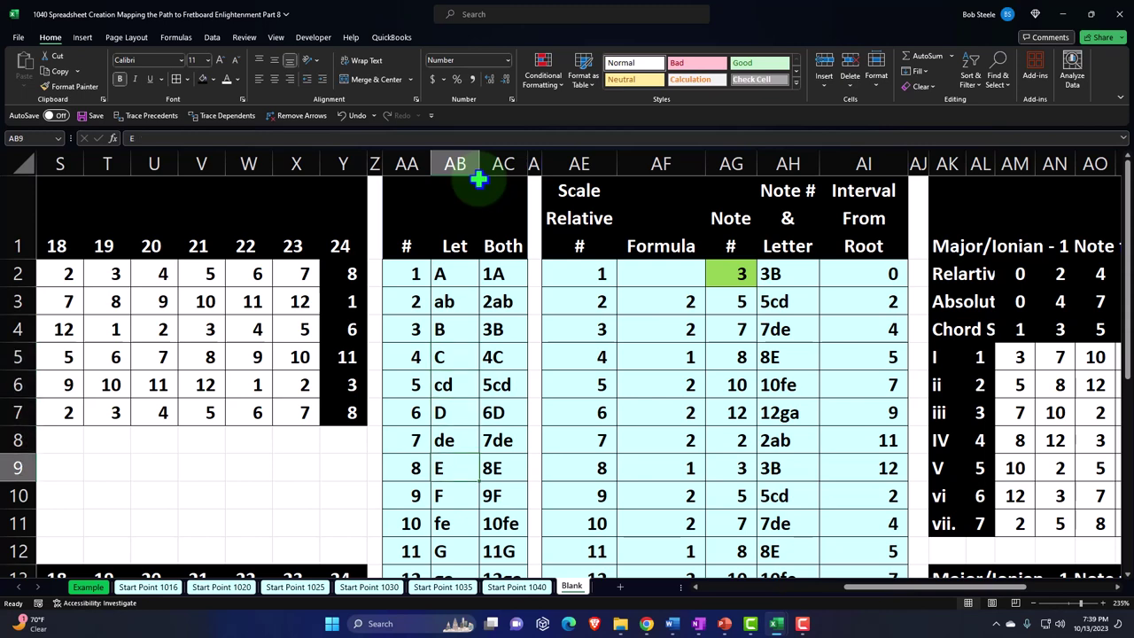
{"action": "key", "text": "Down"}
{"action": "key", "text": "Down"}
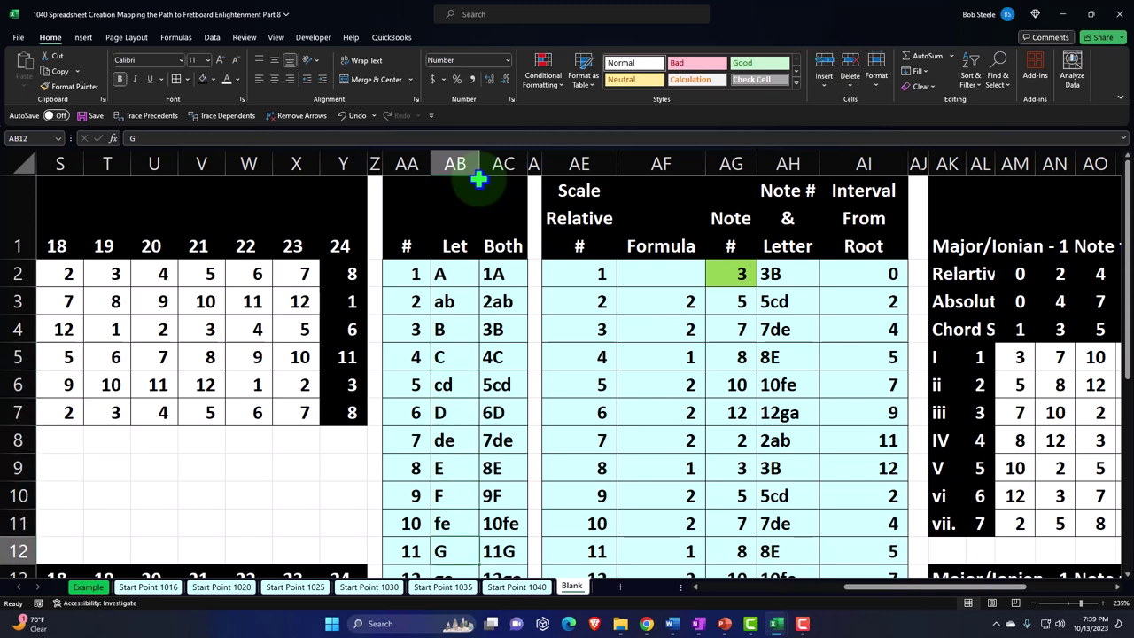
{"action": "scroll", "coordinate": [459, 275], "scroll_direction": "down", "scroll_amount": 1}
{"action": "key", "text": "Down"}
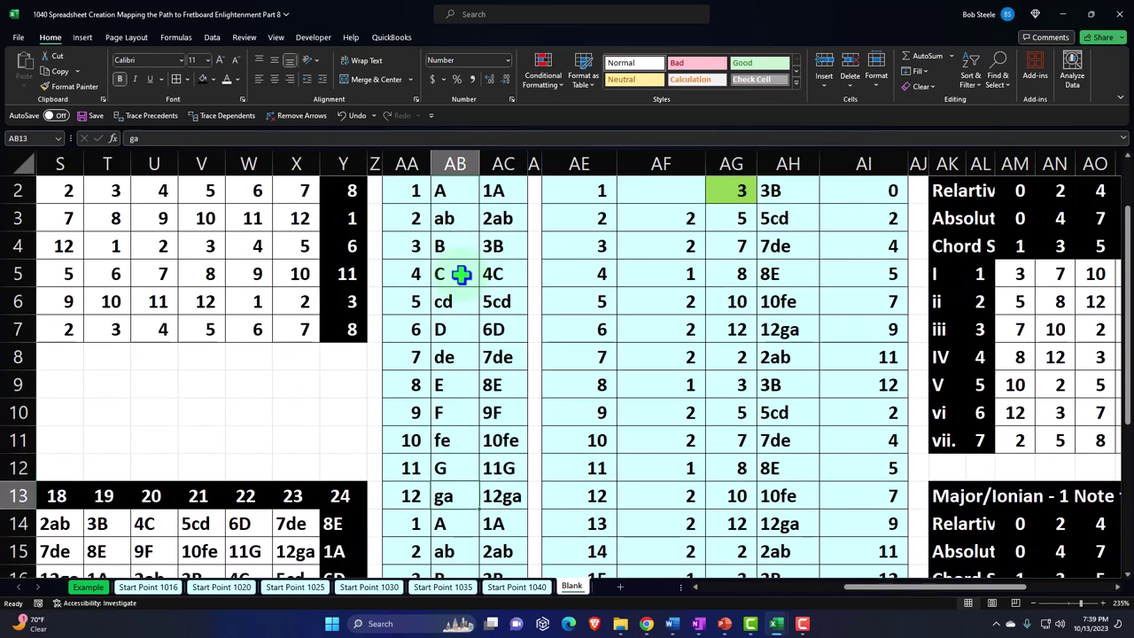
Review note numbers 1–12, the AC2 number-and-letter formula and the first relative number.
{"action": "scroll", "coordinate": [487, 363], "scroll_direction": "down", "scroll_amount": 2}
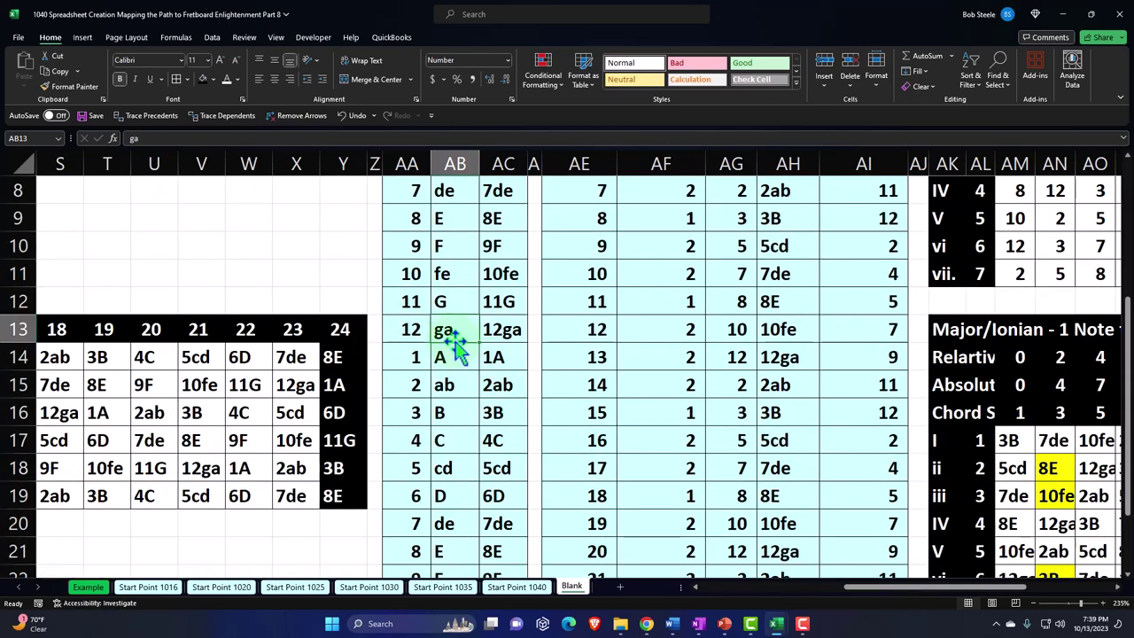
{"action": "scroll", "coordinate": [454, 350], "scroll_direction": "down", "scroll_amount": 2}
{"action": "scroll", "coordinate": [455, 350], "scroll_direction": "up", "scroll_amount": 4}
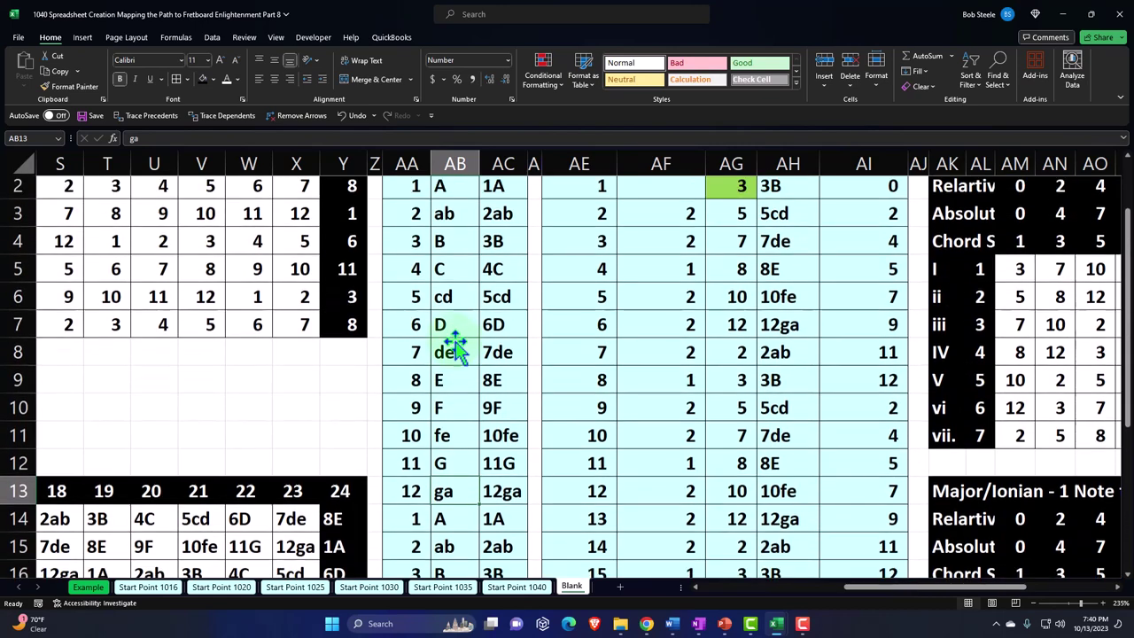
{"action": "left_click_drag", "start_coordinate": [410, 189], "coordinate": [404, 495]}
{"action": "scroll", "coordinate": [408, 494], "scroll_direction": "up", "scroll_amount": 1}
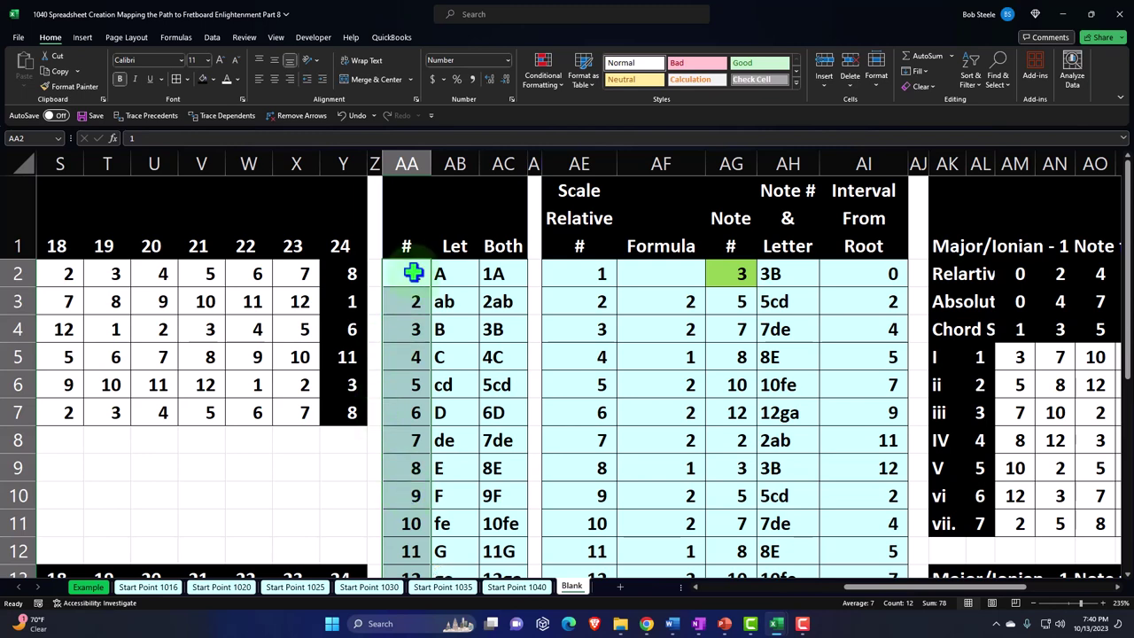
{"action": "left_click_drag", "start_coordinate": [413, 272], "coordinate": [461, 274]}
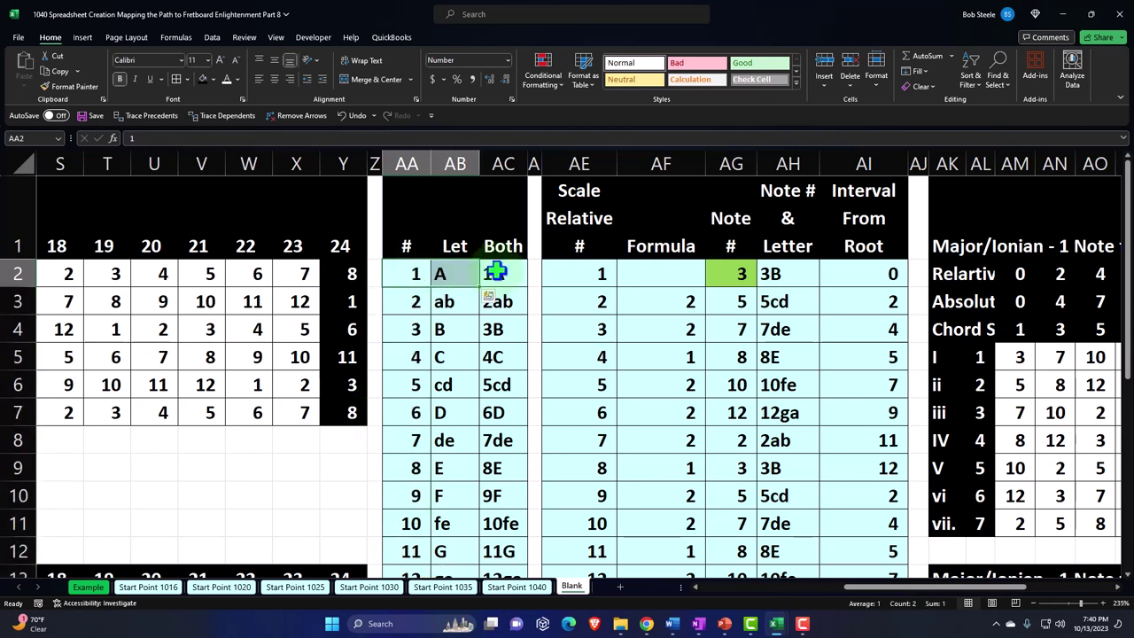
{"action": "left_click", "coordinate": [495, 273]}
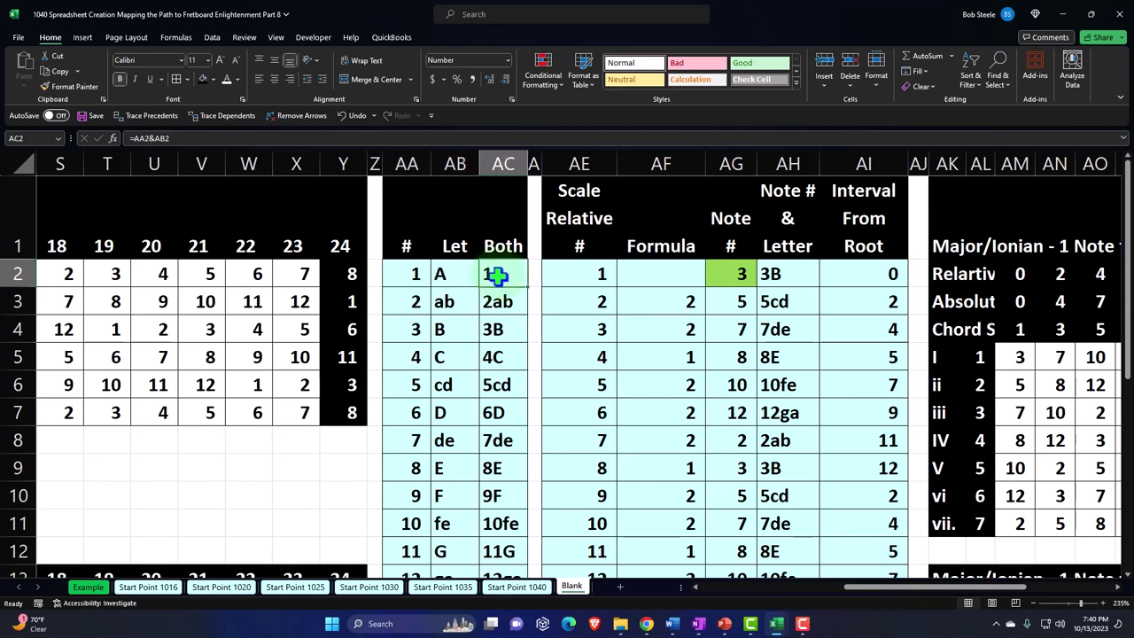
{"action": "left_click", "coordinate": [579, 280]}
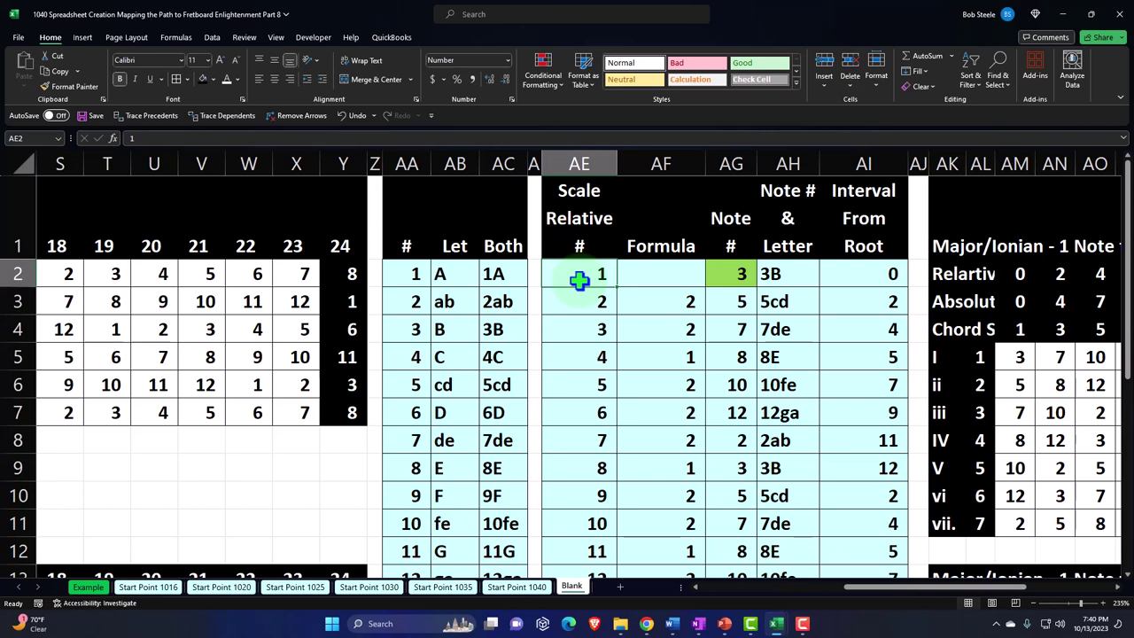
Enter 4 as the starting note in AG2 and check the XLOOKUP letter formula.
{"action": "left_click", "coordinate": [719, 274]}
{"action": "type", "text": "4"}
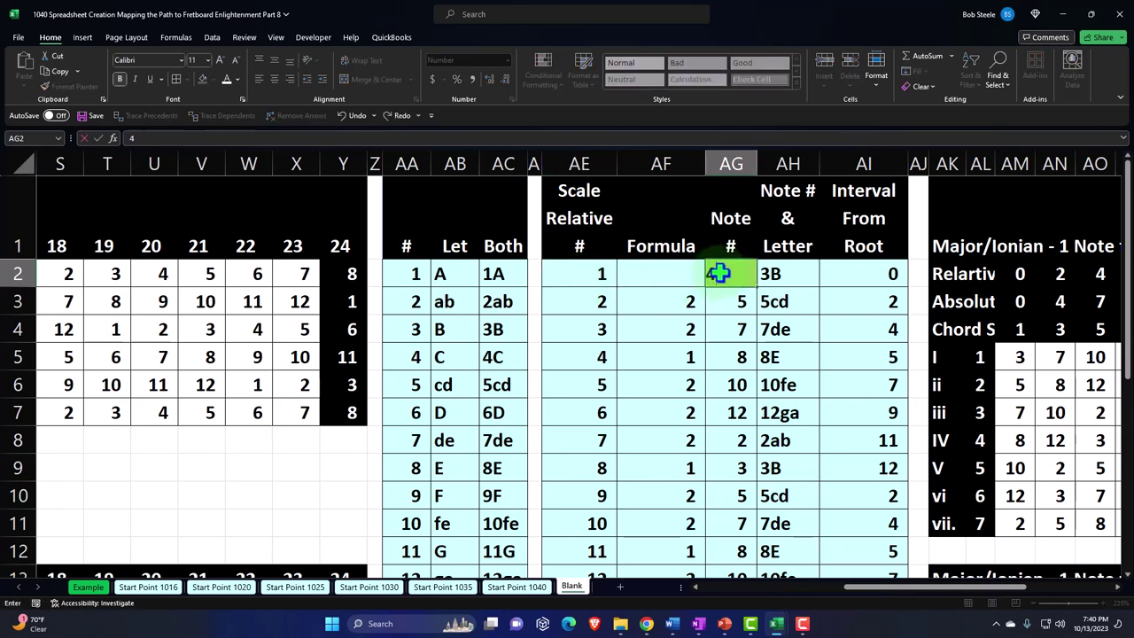
{"action": "key", "text": "Return"}
{"action": "left_click", "coordinate": [765, 274]}
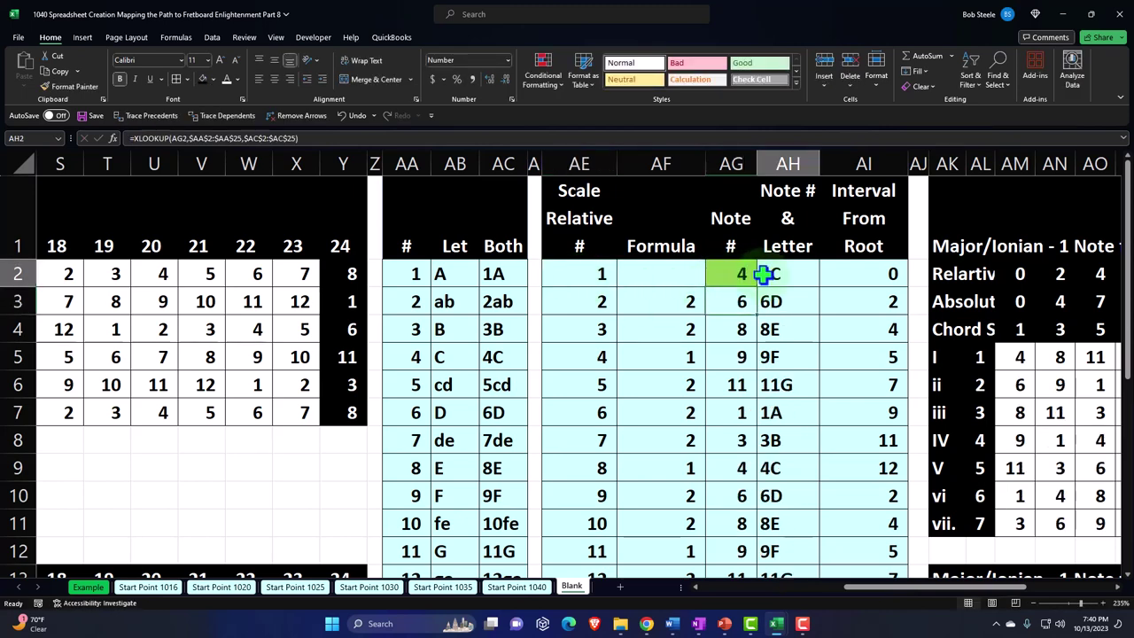
{"action": "left_click", "coordinate": [682, 297]}
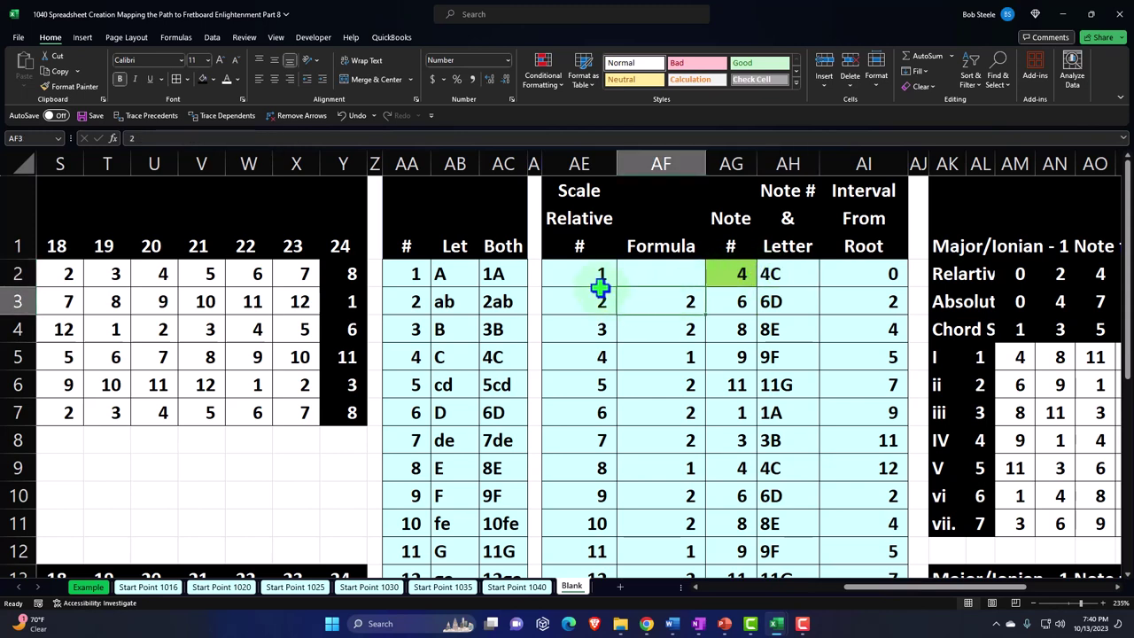
Step through the scale step sizes in the Formula column.
{"action": "key", "text": "Down"}
{"action": "key", "text": "Down"}
{"action": "key", "text": "Down"}
{"action": "key", "text": "Down"}
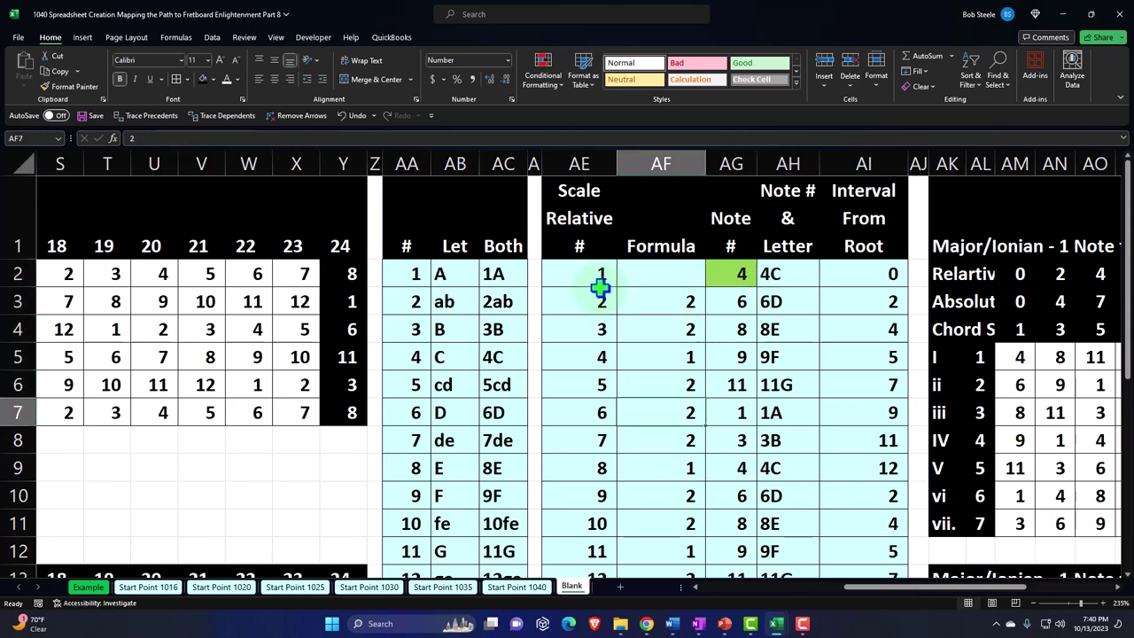
{"action": "key", "text": "Down"}
{"action": "key", "text": "Down"}
{"action": "left_click", "coordinate": [638, 301]}
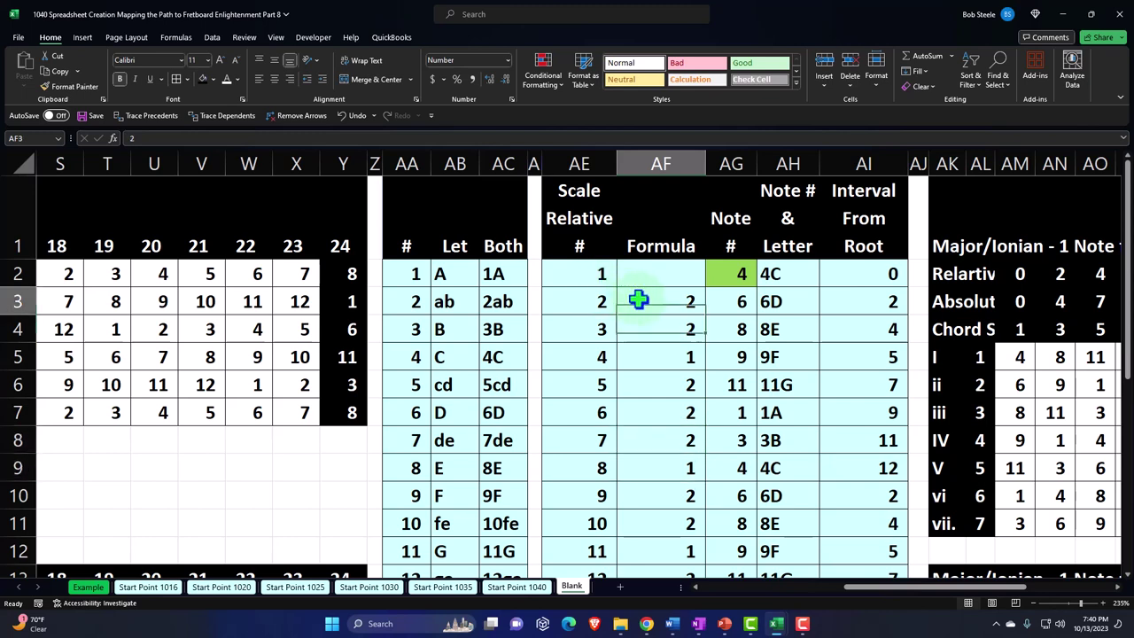
{"action": "key", "text": "Down"}
{"action": "key", "text": "Down"}
{"action": "key", "text": "Down"}
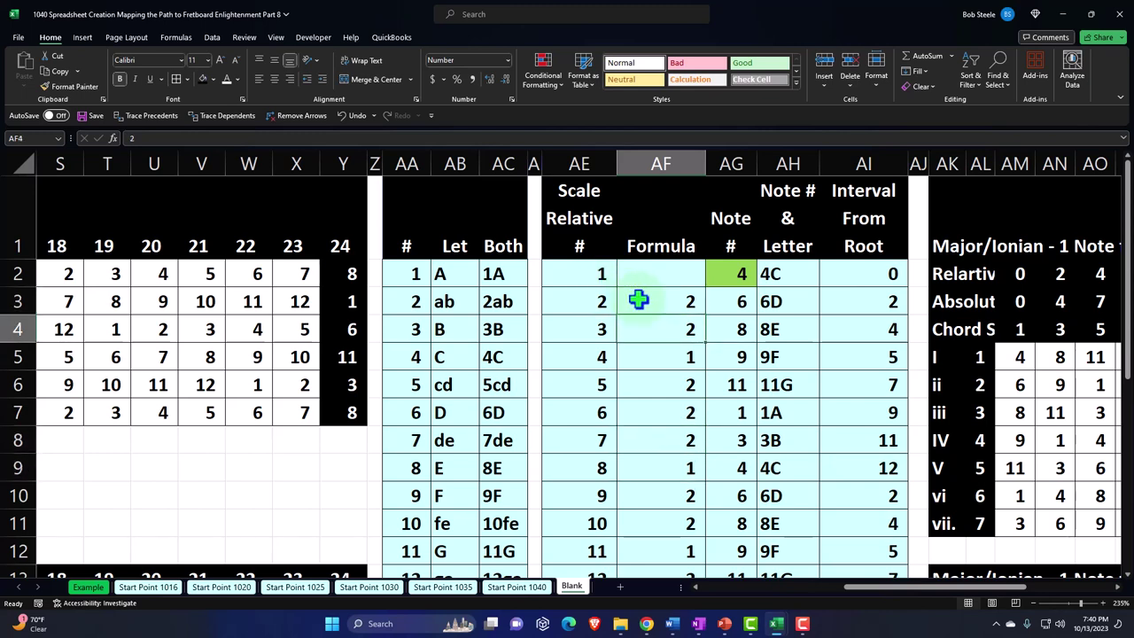
{"action": "key", "text": "Down"}
{"action": "key", "text": "Down"}
{"action": "key", "text": "Down"}
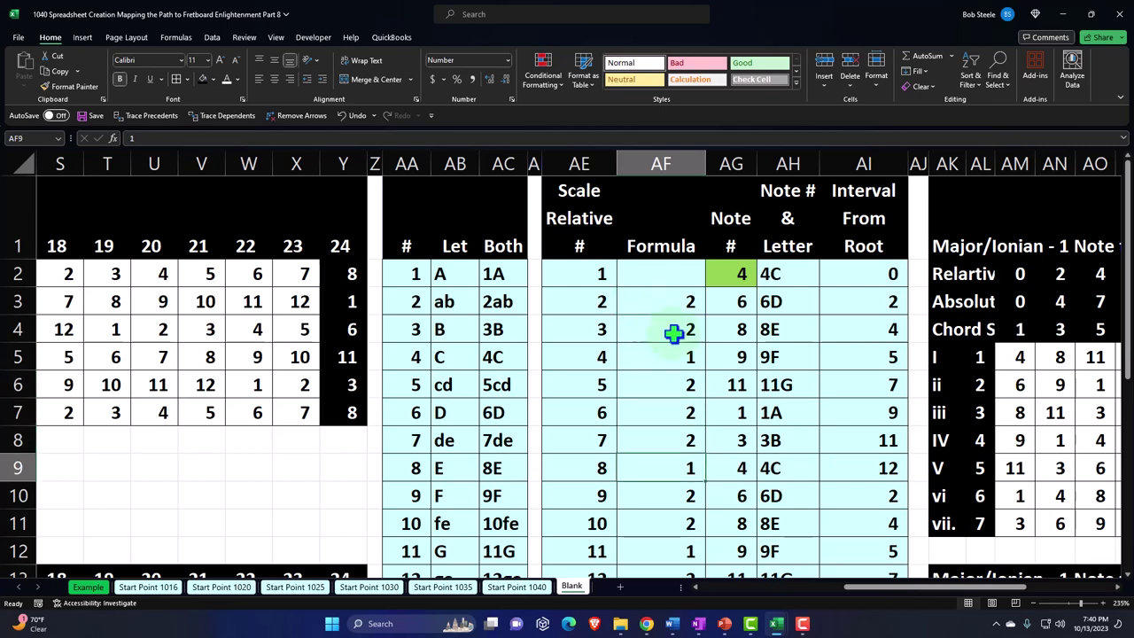
{"action": "scroll", "coordinate": [694, 346], "scroll_direction": "down", "scroll_amount": 2}
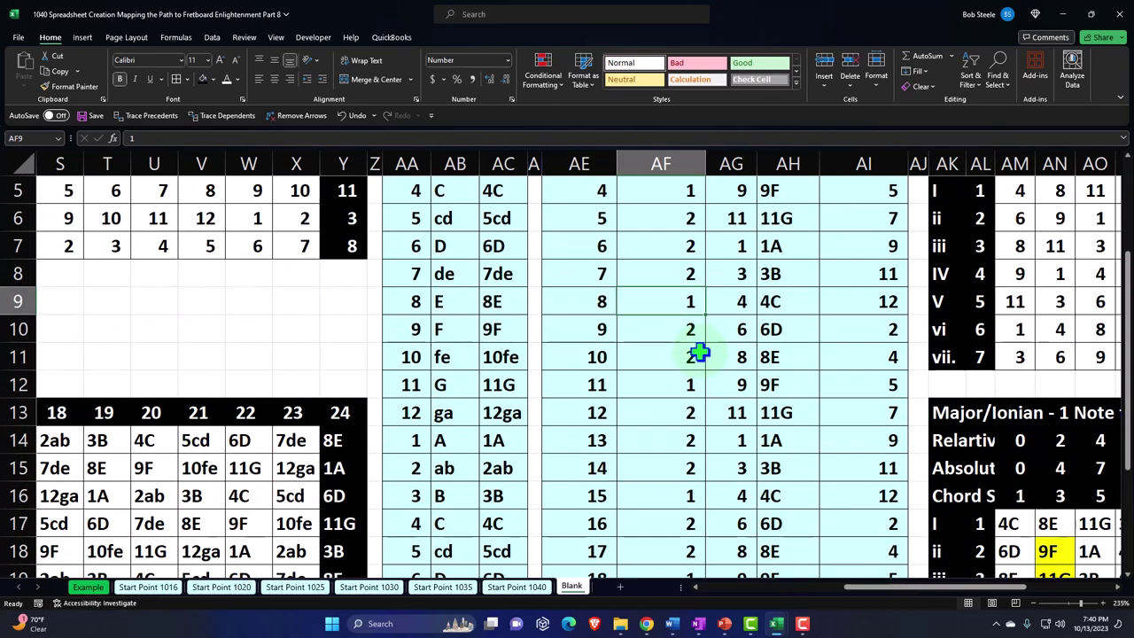
{"action": "scroll", "coordinate": [698, 352], "scroll_direction": "up", "scroll_amount": 2}
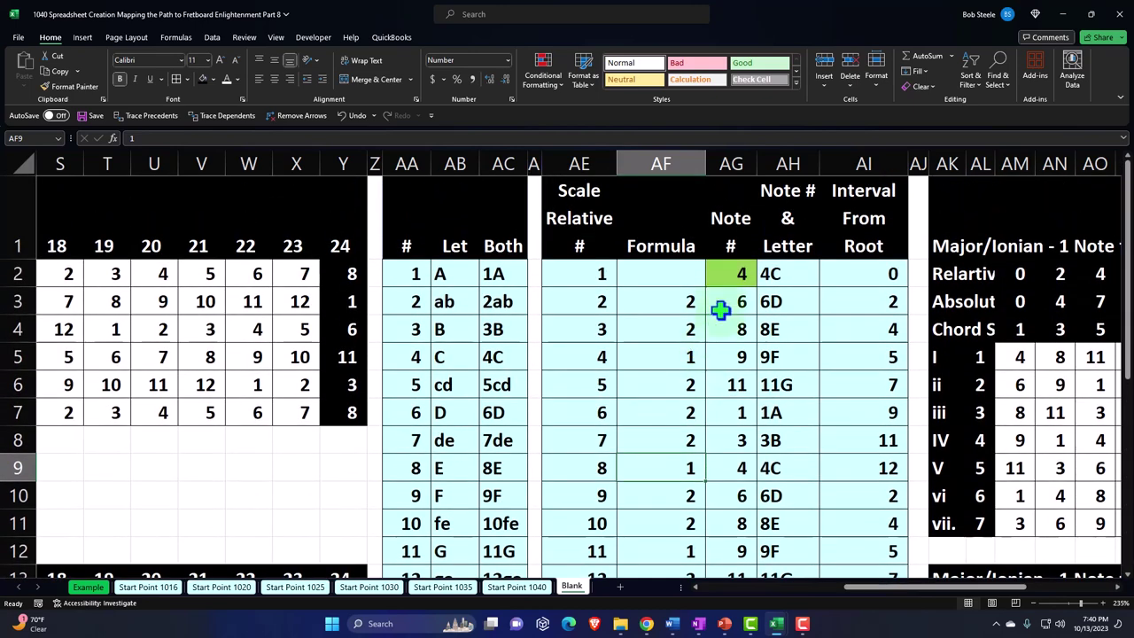
Fill the AH XLOOKUP note-letter formula down through AH24.
{"action": "left_click_drag", "start_coordinate": [729, 276], "coordinate": [726, 308]}
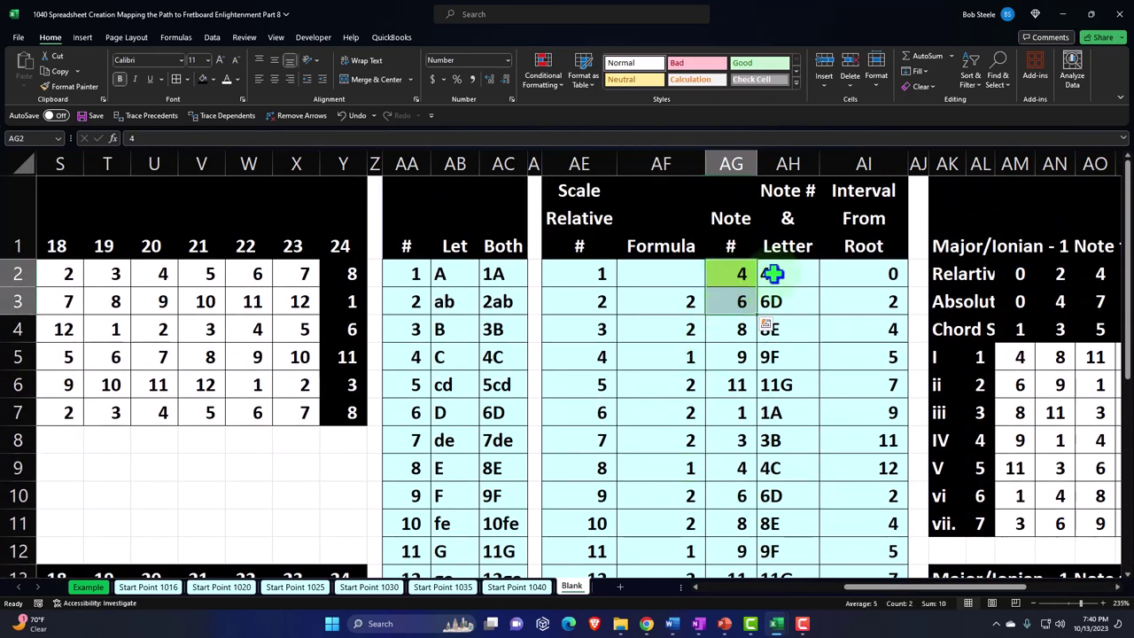
{"action": "left_click_drag", "start_coordinate": [771, 273], "coordinate": [784, 464]}
{"action": "scroll", "coordinate": [785, 463], "scroll_direction": "down", "scroll_amount": 1}
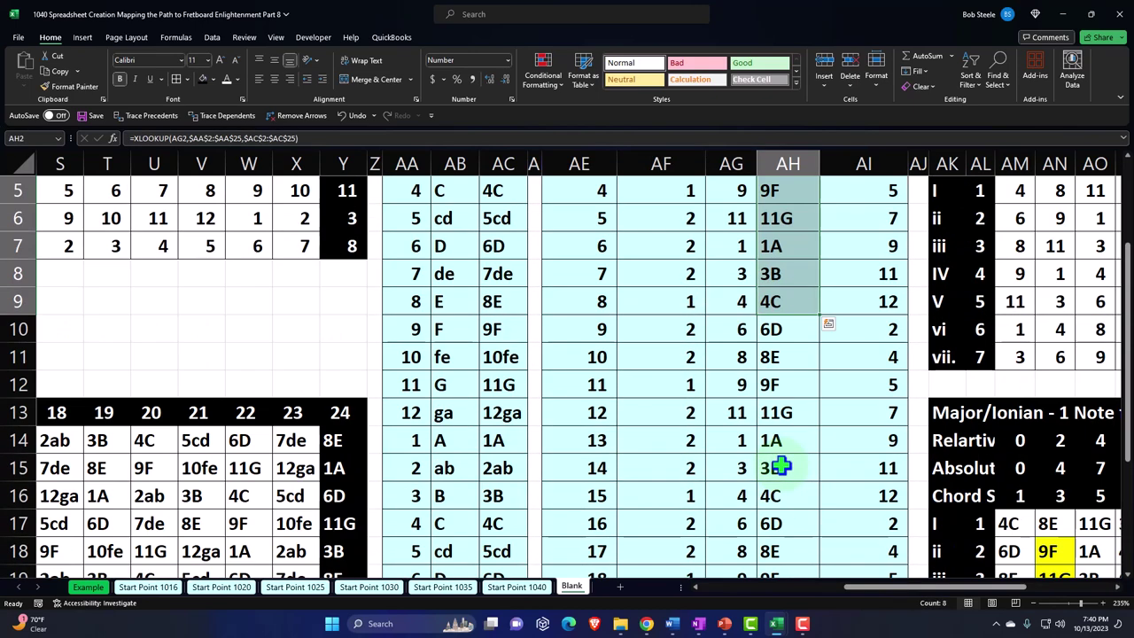
{"action": "left_click", "coordinate": [785, 308]}
{"action": "left_click_drag", "start_coordinate": [784, 311], "coordinate": [787, 486]}
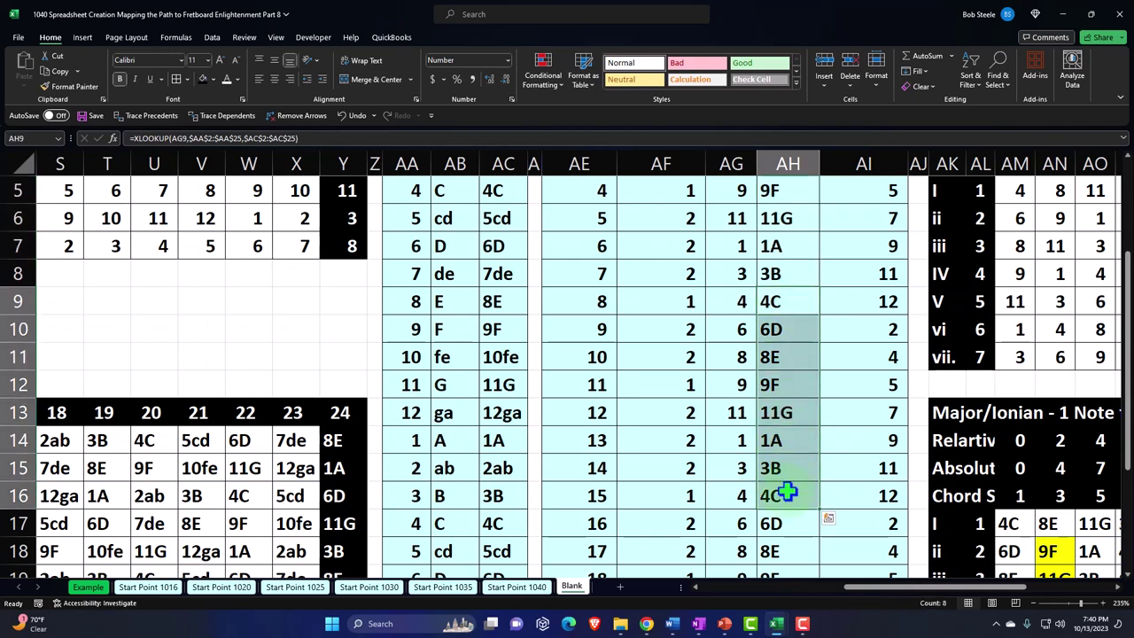
{"action": "scroll", "coordinate": [787, 491], "scroll_direction": "down", "scroll_amount": 1}
{"action": "left_click_drag", "start_coordinate": [787, 413], "coordinate": [777, 469]}
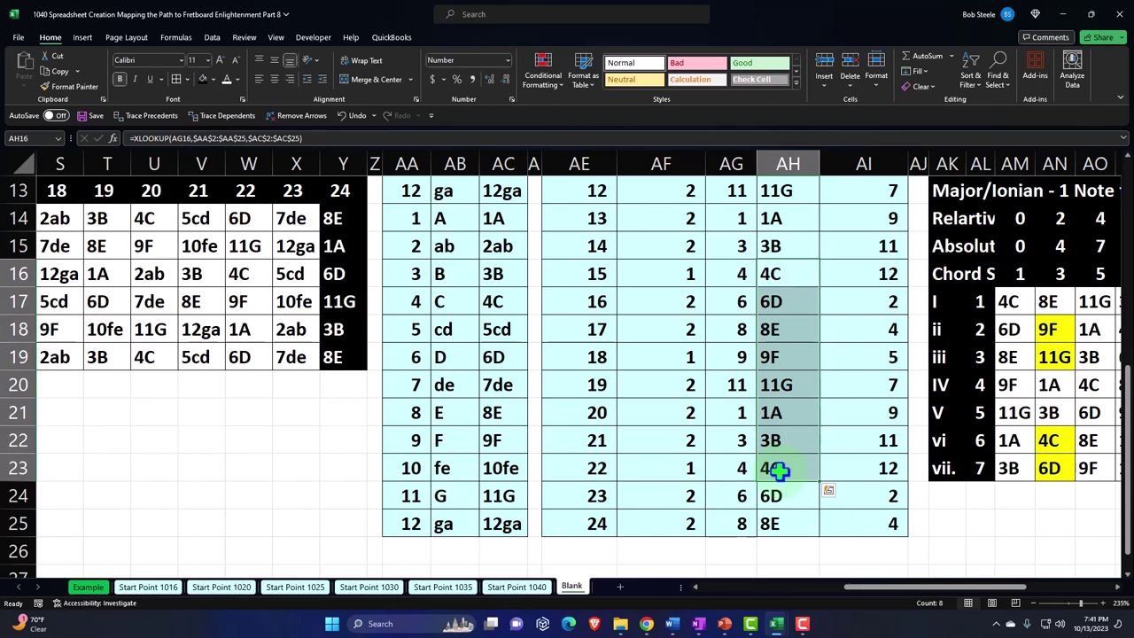
{"action": "scroll", "coordinate": [778, 469], "scroll_direction": "up", "scroll_amount": 4}
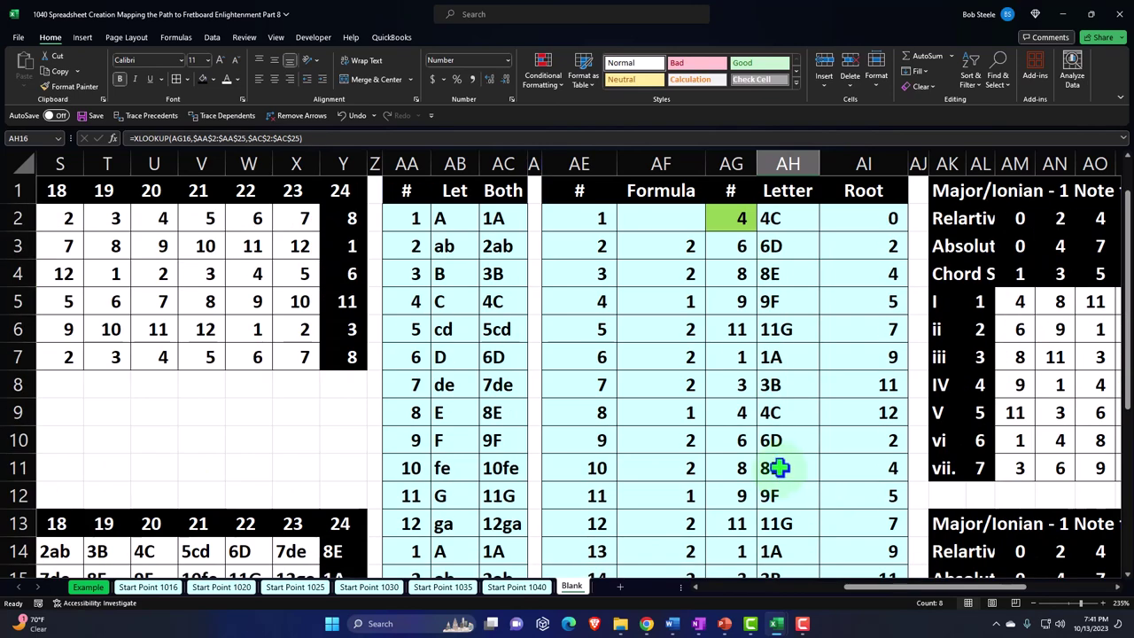
{"action": "left_click", "coordinate": [794, 326]}
{"action": "key", "text": "Right"}
{"action": "key", "text": "Right"}
{"action": "key", "text": "Right"}
{"action": "key", "text": "Right"}
{"action": "key", "text": "Right"}
{"action": "key", "text": "Right"}
{"action": "key", "text": "Right"}
{"action": "key", "text": "Right"}
{"action": "key", "text": "Right"}
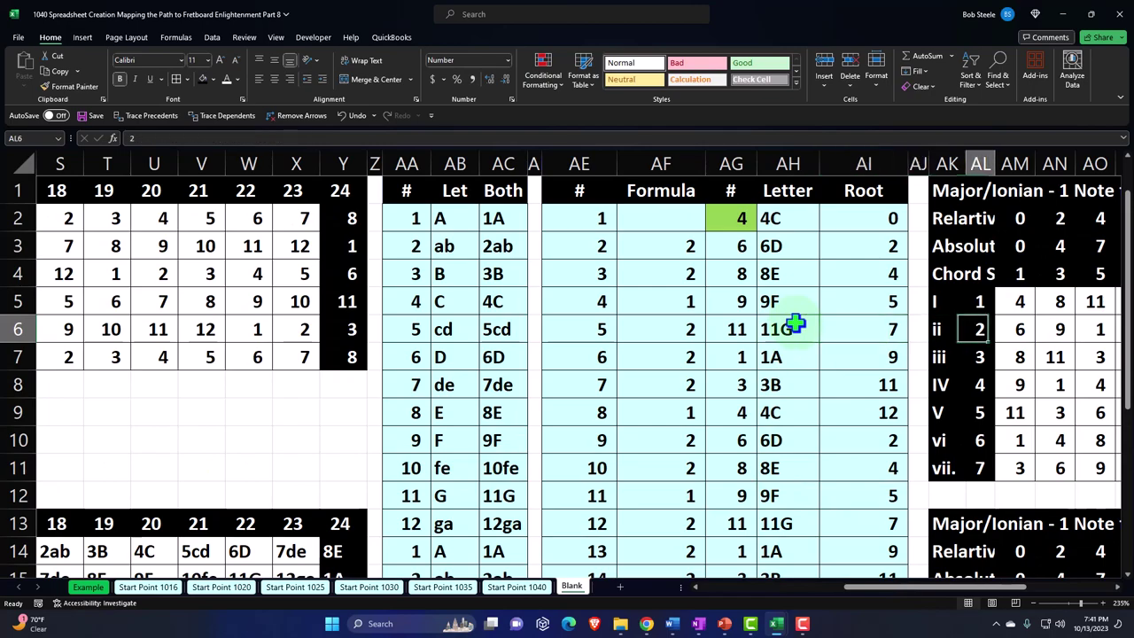
{"action": "key", "text": "Right"}
{"action": "key", "text": "Right"}
{"action": "key", "text": "Right"}
{"action": "key", "text": "Right"}
{"action": "key", "text": "Right"}
{"action": "key", "text": "Right"}
{"action": "key", "text": "Right"}
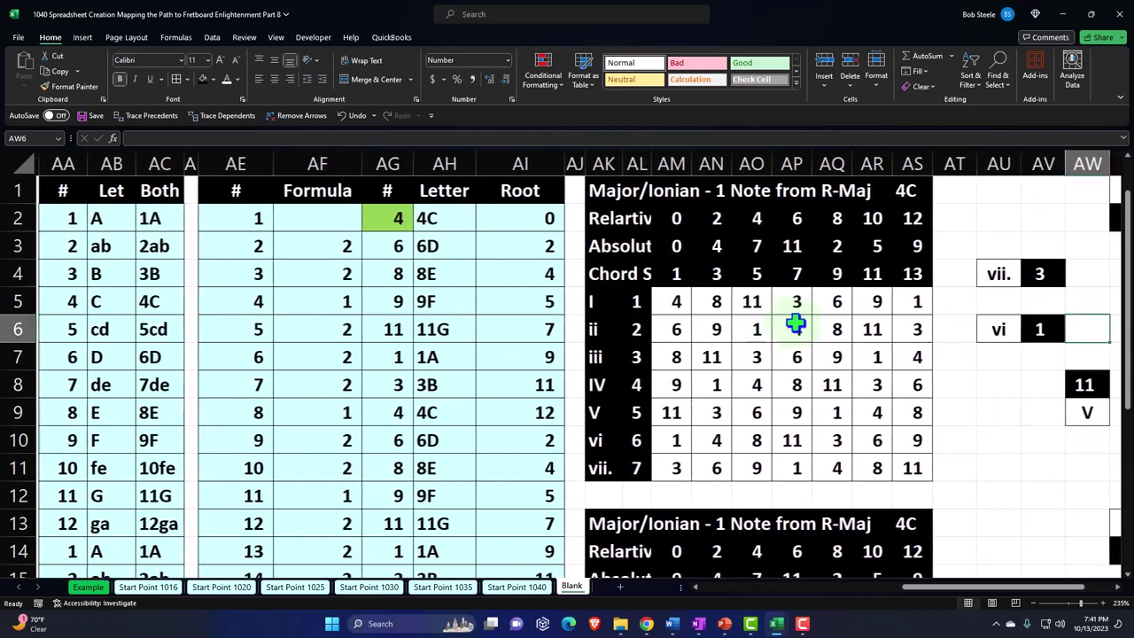
{"action": "scroll", "coordinate": [795, 324], "scroll_direction": "down", "scroll_amount": 4}
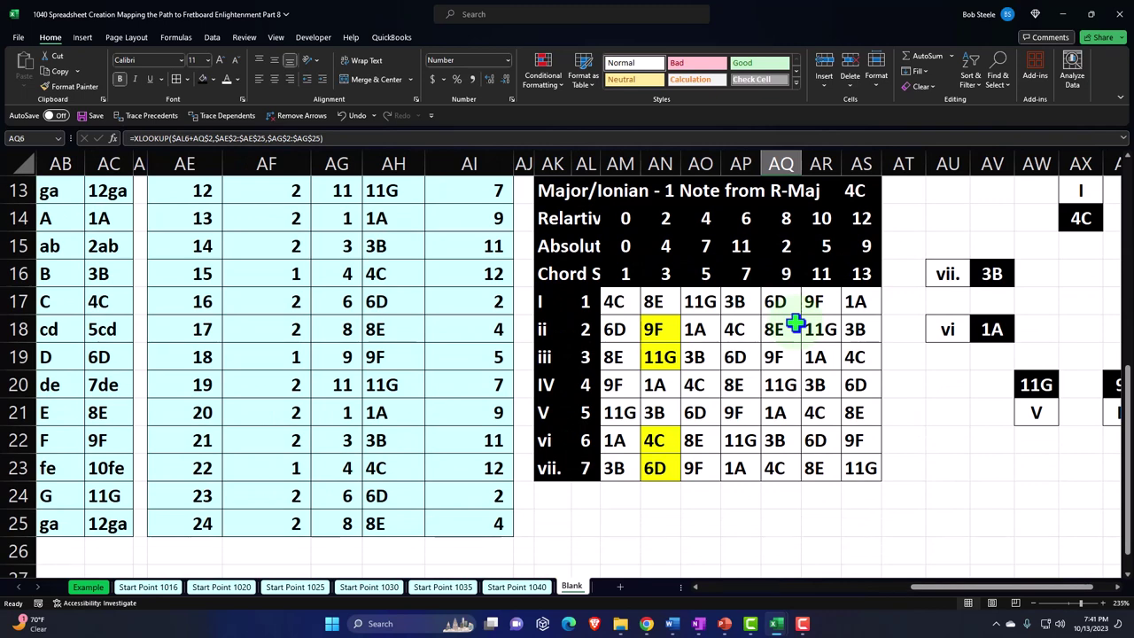
{"action": "left_click", "coordinate": [585, 302]}
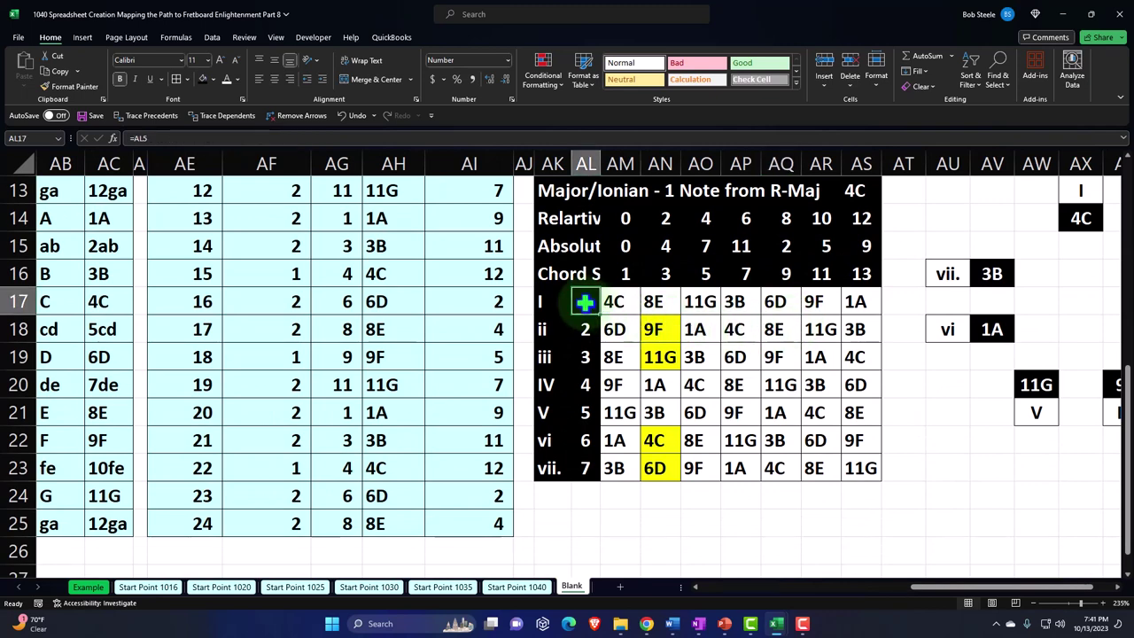
{"action": "key", "text": "Right"}
{"action": "key", "text": "Down"}
{"action": "key", "text": "Down"}
{"action": "key", "text": "Down"}
{"action": "key", "text": "Down"}
{"action": "key", "text": "Down"}
{"action": "key", "text": "Down"}
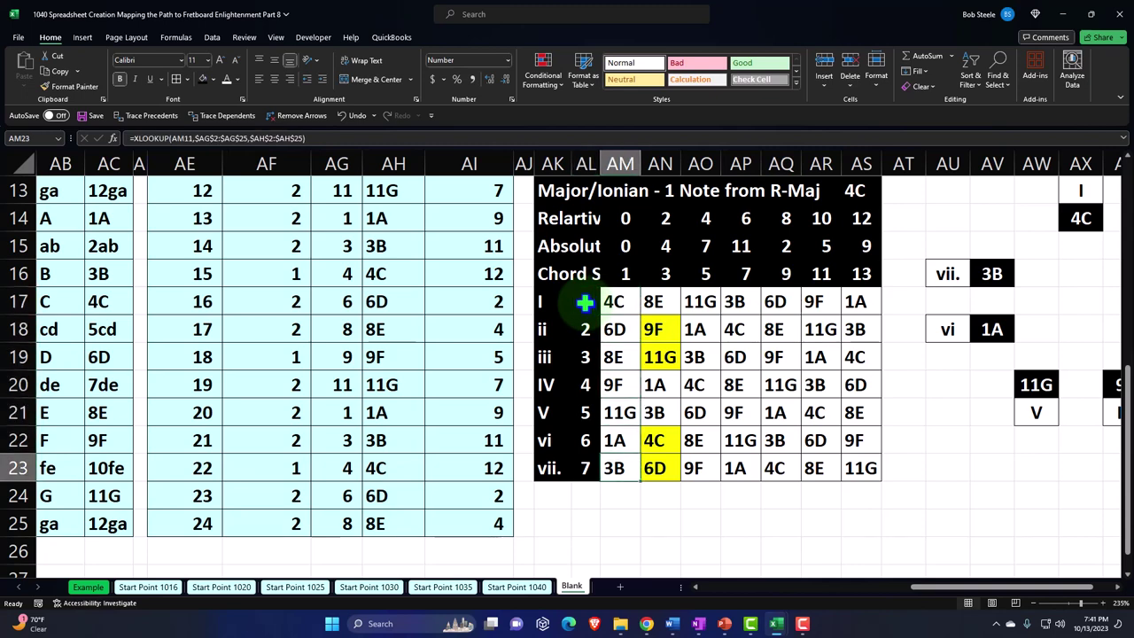
{"action": "left_click_drag", "start_coordinate": [546, 302], "coordinate": [547, 473]}
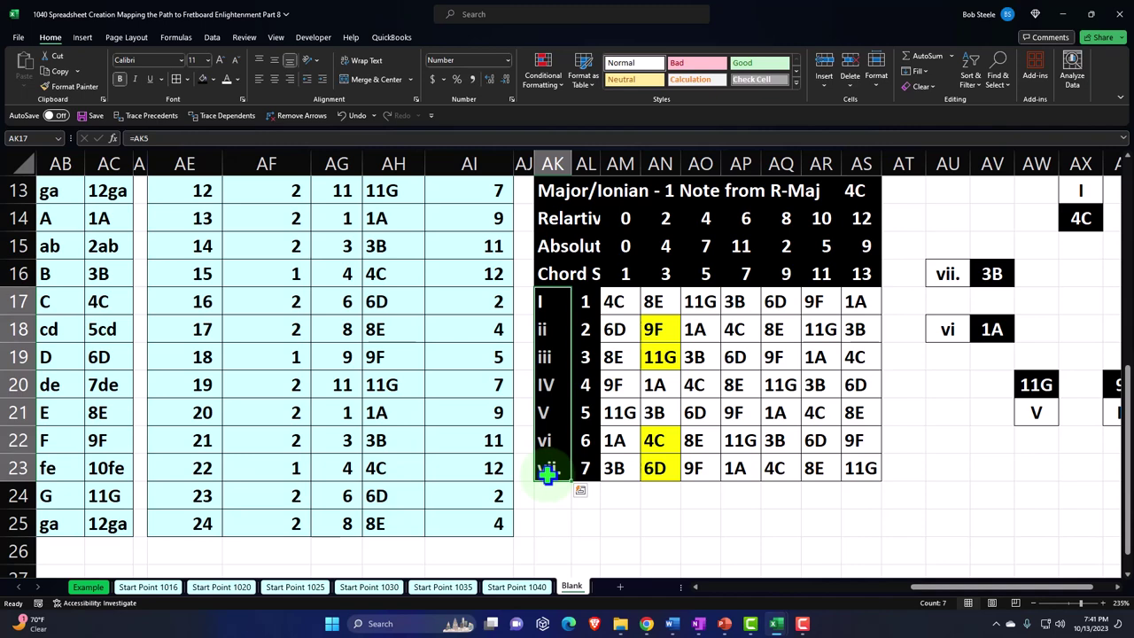
Select the I chord's notes across the chord grid columns.
{"action": "left_click_drag", "start_coordinate": [617, 301], "coordinate": [689, 302]}
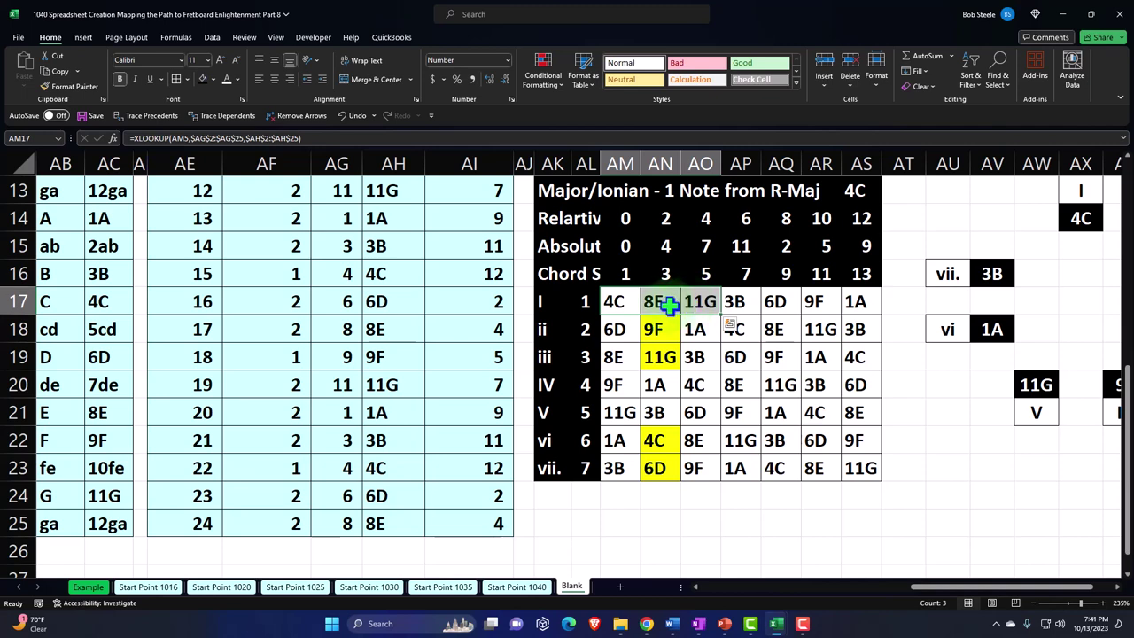
{"action": "left_click_drag", "start_coordinate": [612, 301], "coordinate": [696, 301]}
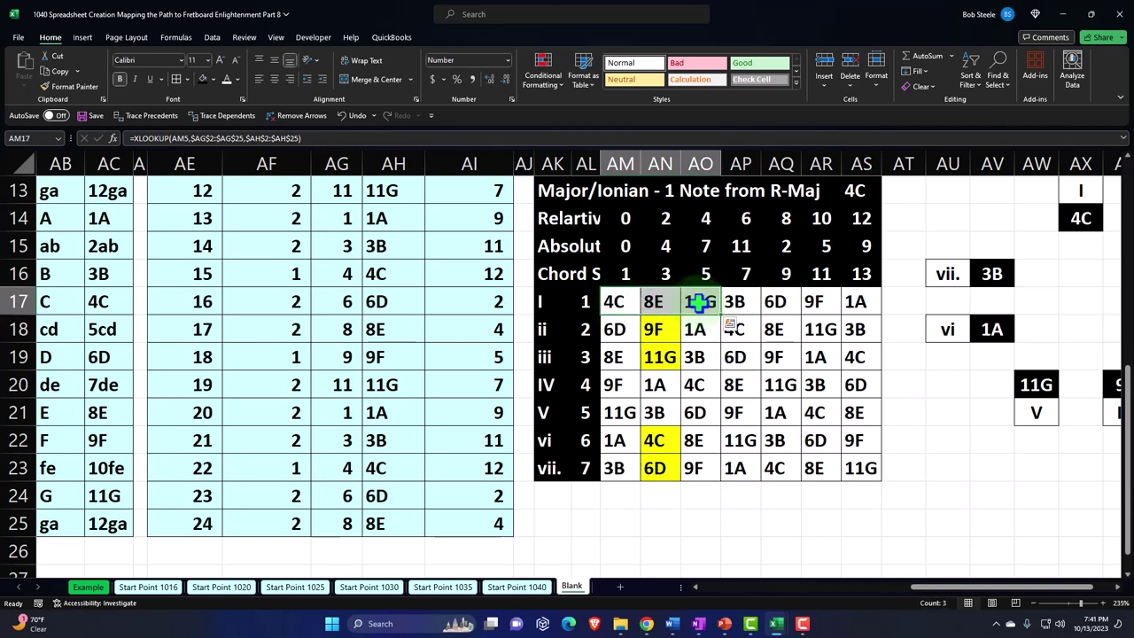
{"action": "left_click_drag", "start_coordinate": [612, 301], "coordinate": [713, 461]}
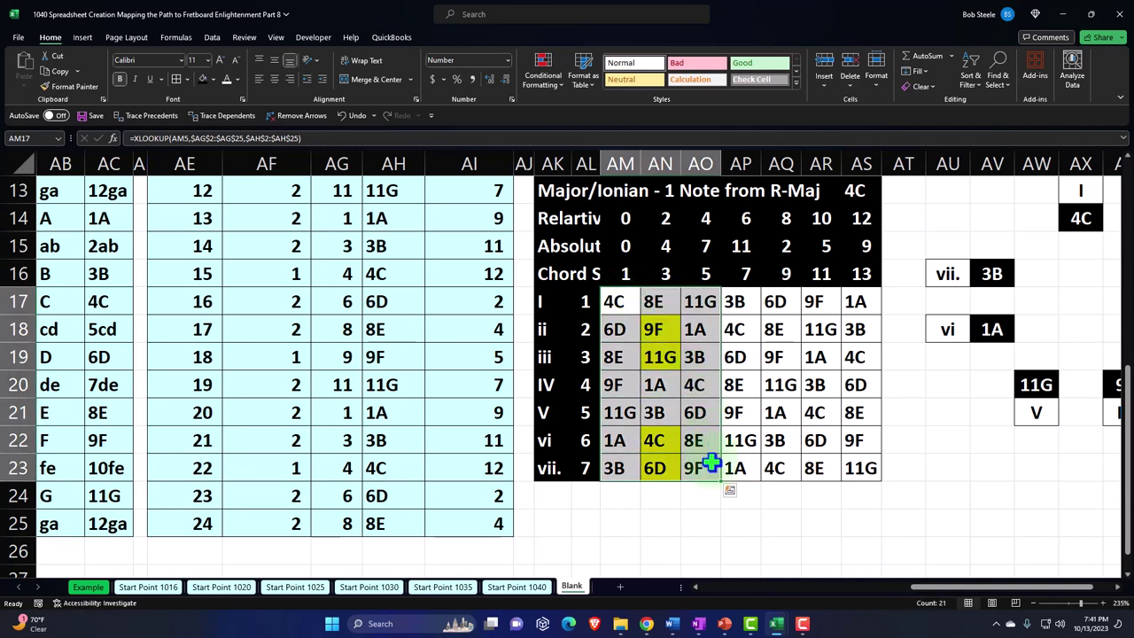
{"action": "left_click_drag", "start_coordinate": [736, 299], "coordinate": [860, 463]}
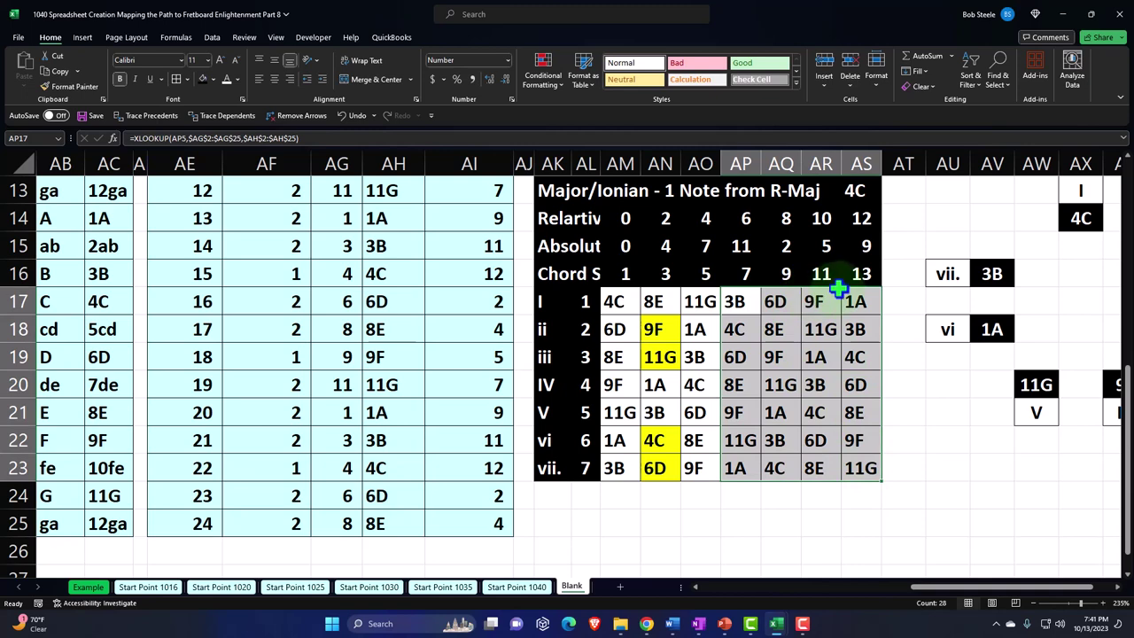
{"action": "left_click_drag", "start_coordinate": [974, 589], "coordinate": [1014, 586]}
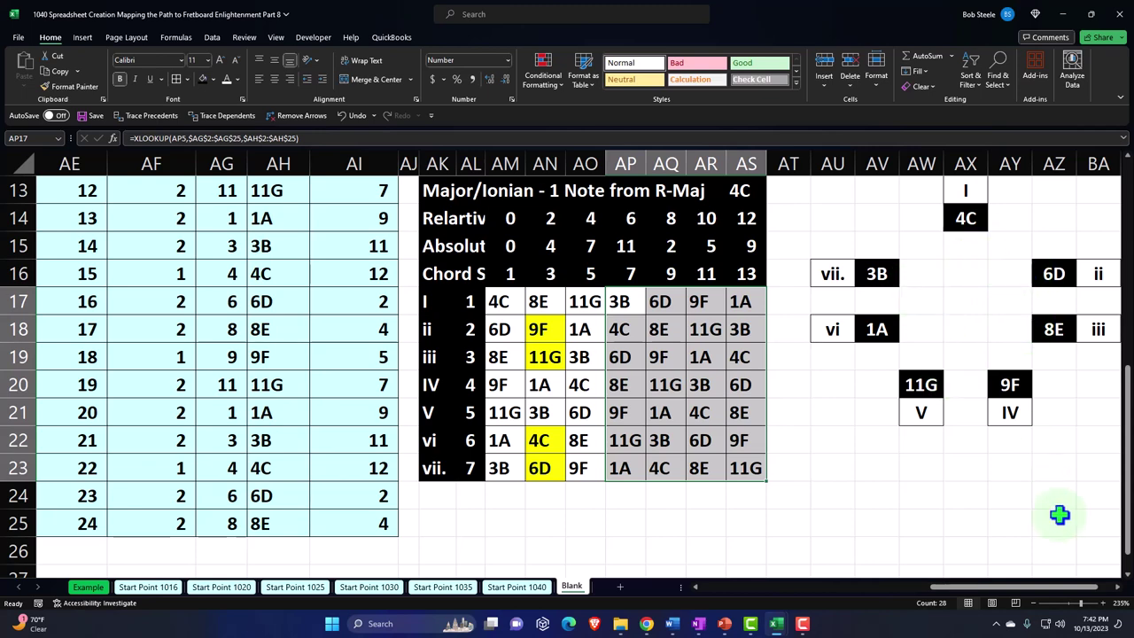
Bring the chord wheel into view and check the I box's link and chord-step formulas.
{"action": "left_click", "coordinate": [1117, 586]}
{"action": "left_click", "coordinate": [1116, 588]}
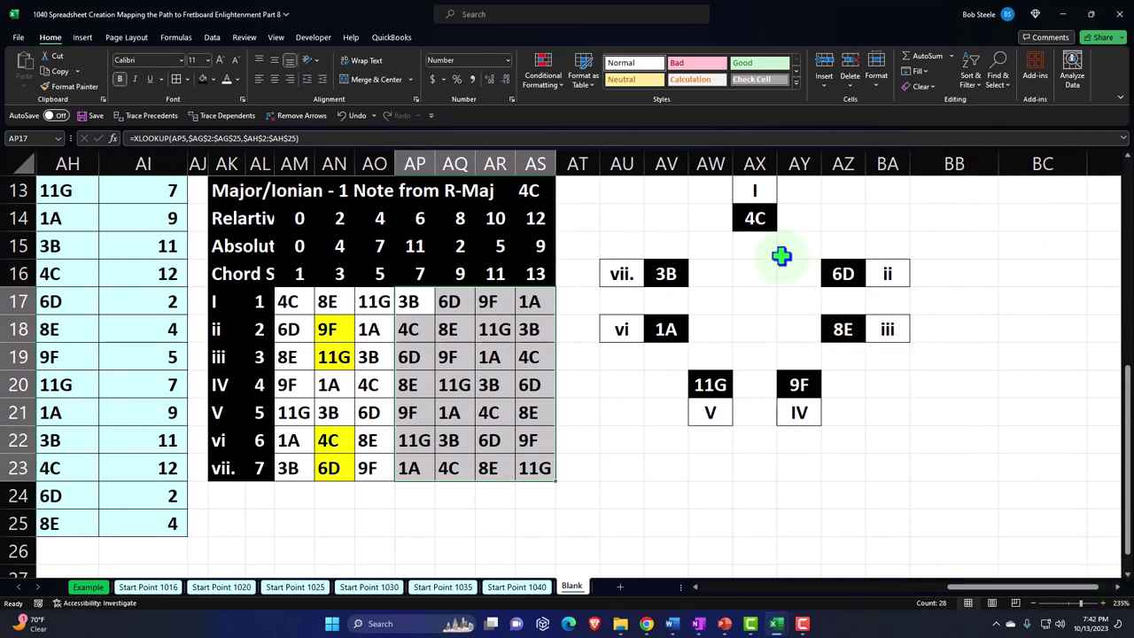
{"action": "left_click", "coordinate": [757, 222]}
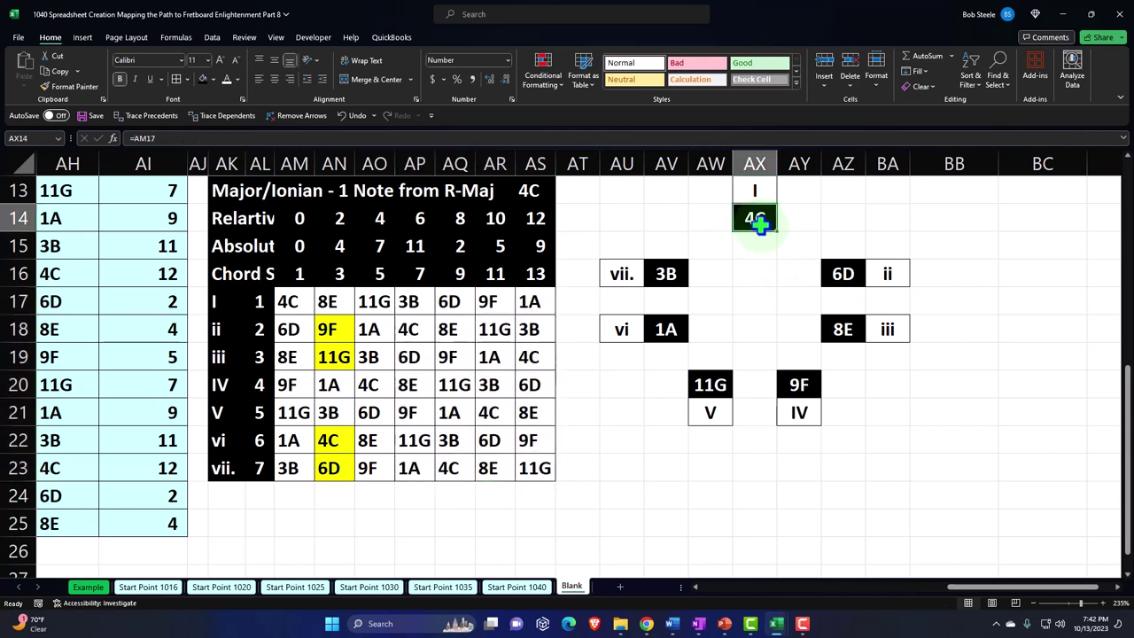
{"action": "left_click", "coordinate": [298, 270]}
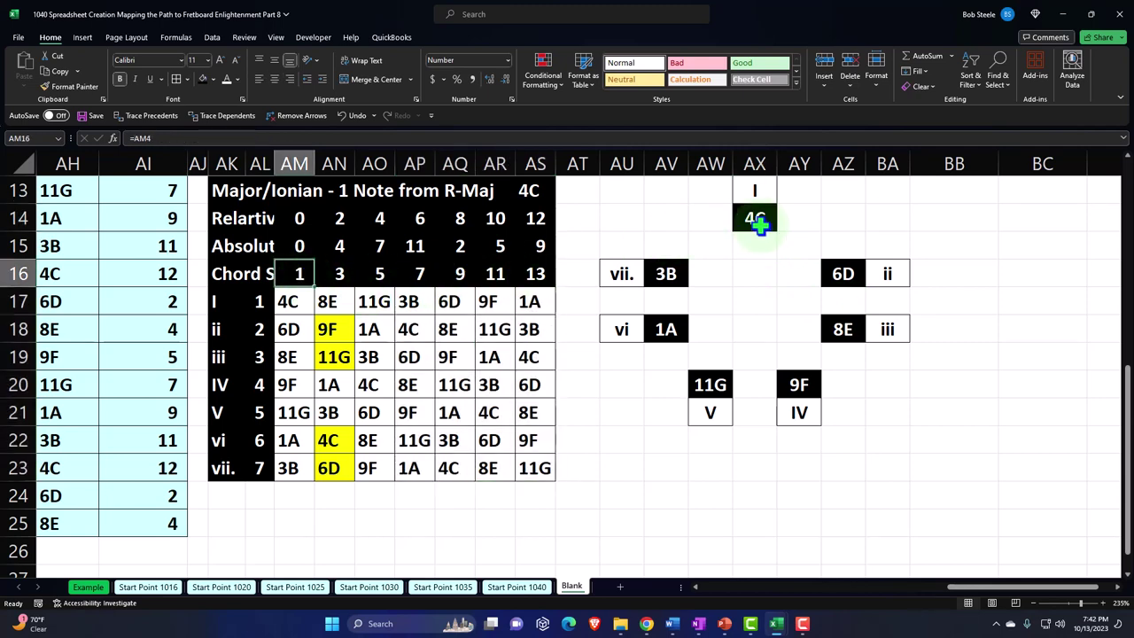
{"action": "left_click", "coordinate": [348, 274]}
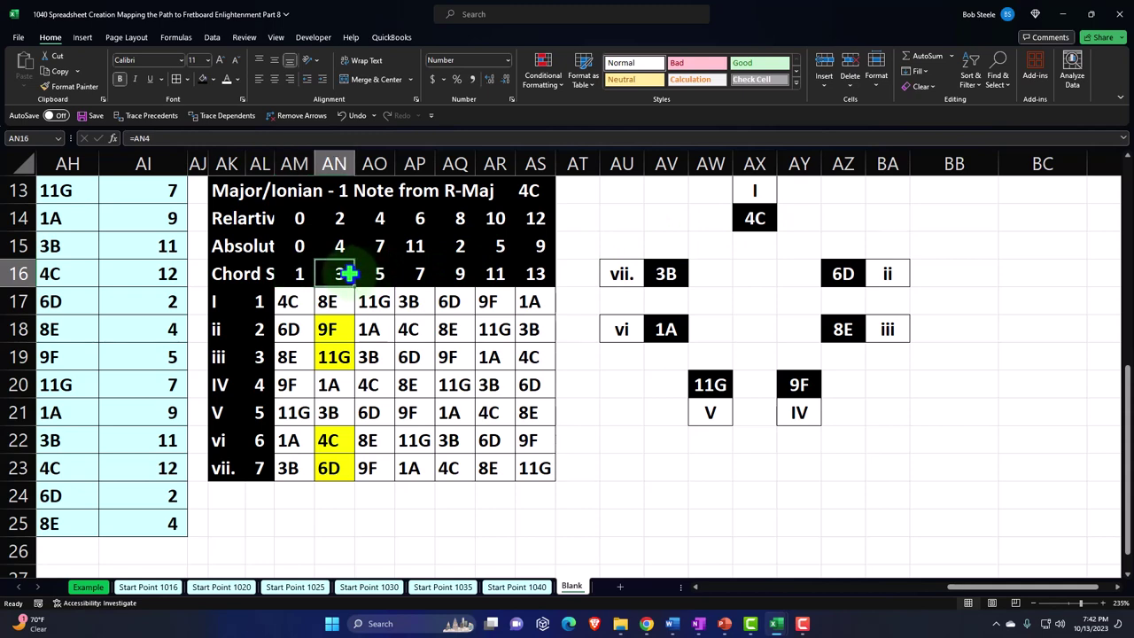
Copy the I chord box's link into the iii box so it shows 8E.
{"action": "left_click", "coordinate": [759, 223]}
{"action": "key", "text": "ctrl+c"}
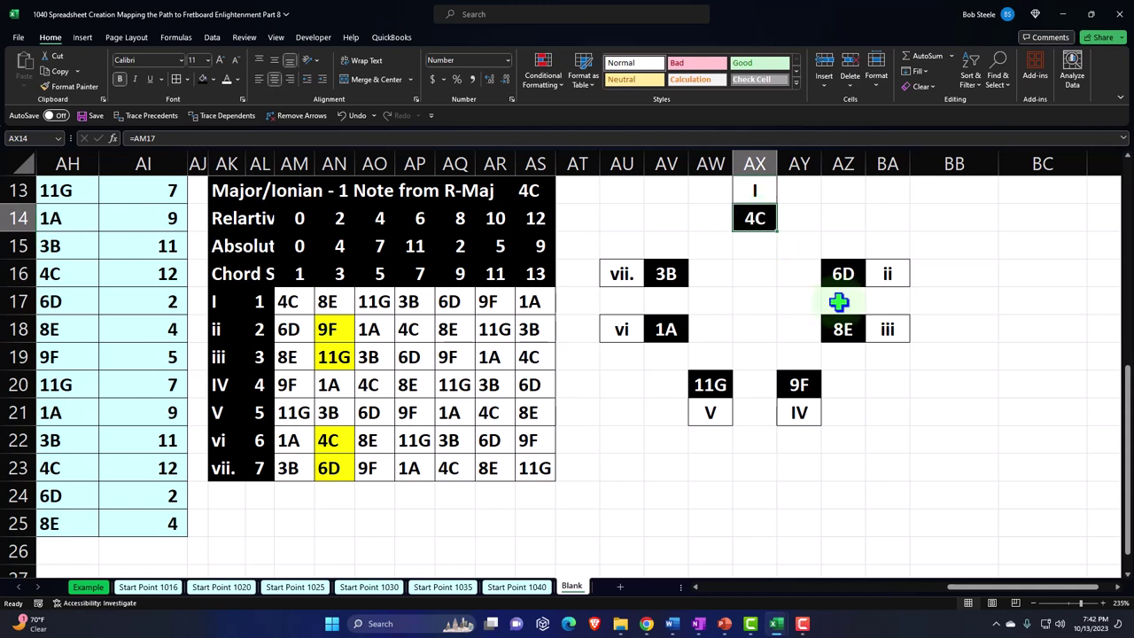
{"action": "left_click", "coordinate": [854, 331]}
{"action": "key", "text": "Return"}
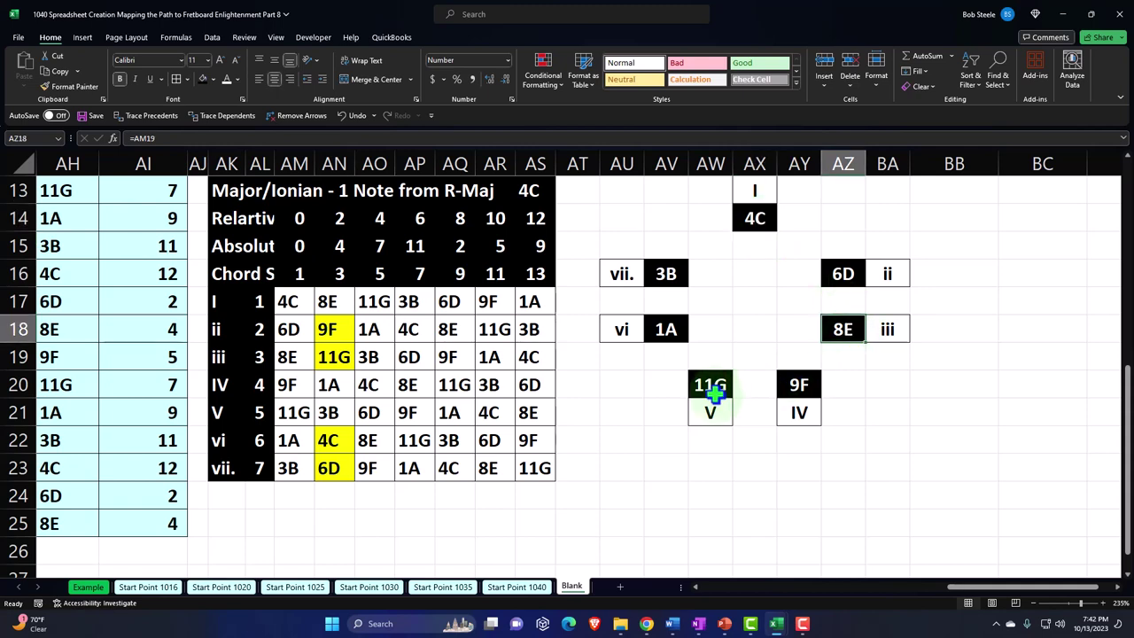
{"action": "left_click", "coordinate": [713, 390]}
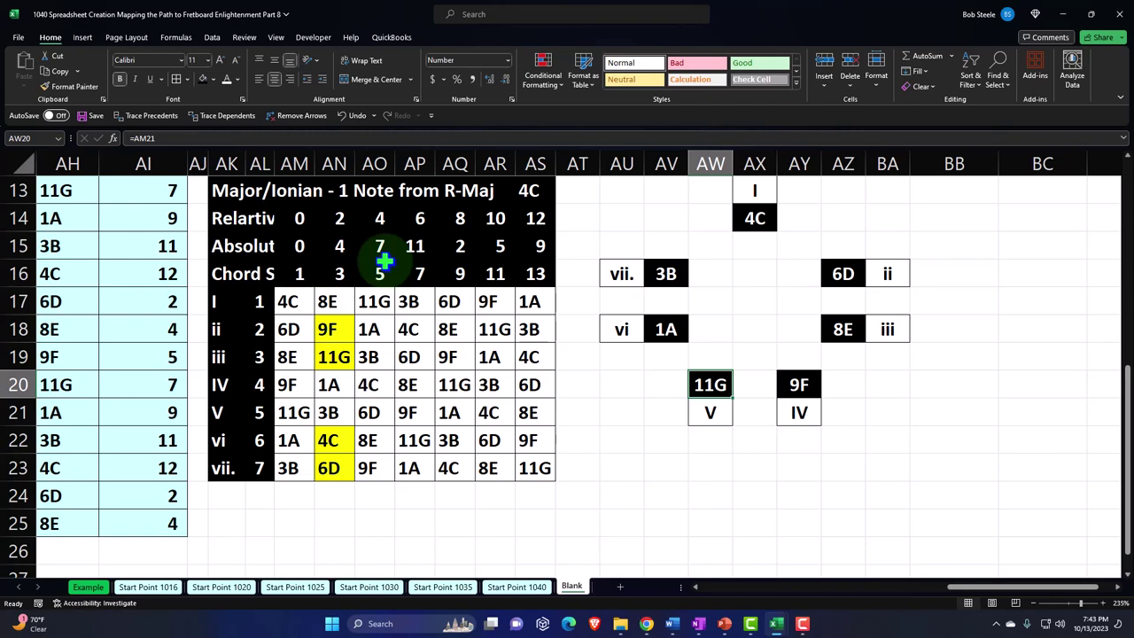
{"action": "left_click", "coordinate": [309, 299]}
{"action": "scroll", "coordinate": [310, 305], "scroll_direction": "up", "scroll_amount": 2}
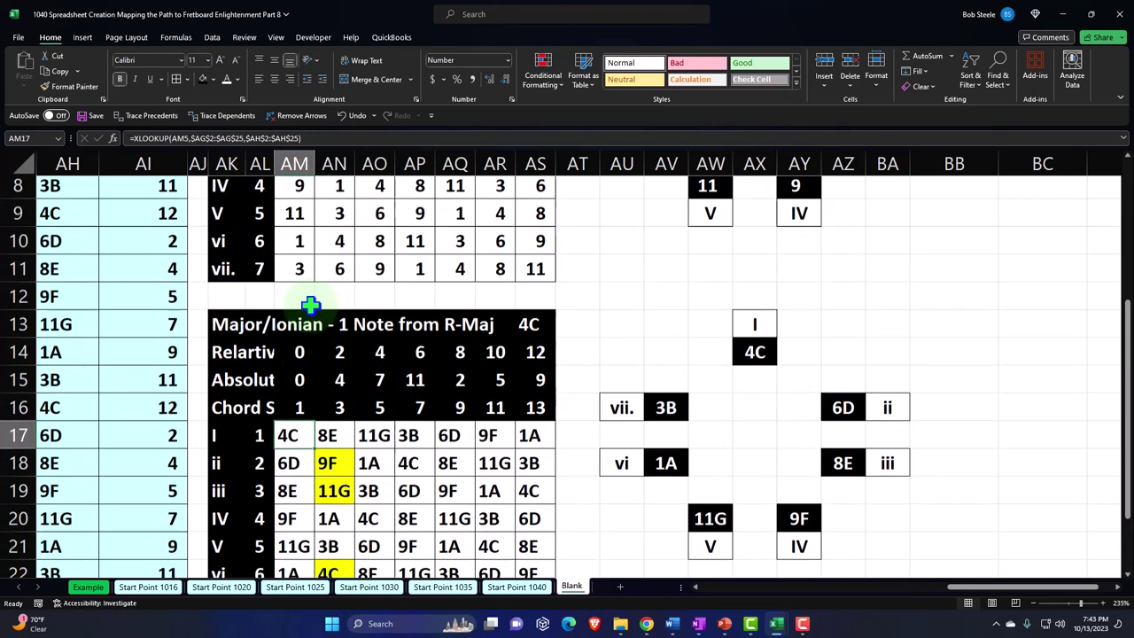
{"action": "scroll", "coordinate": [310, 304], "scroll_direction": "up", "scroll_amount": 3}
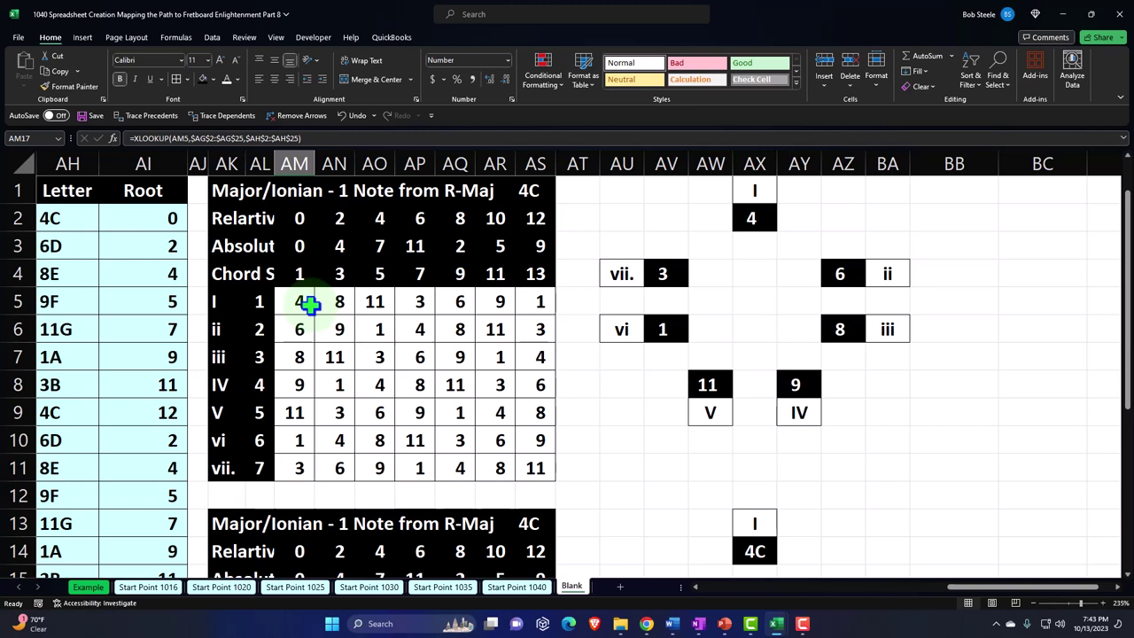
{"action": "scroll", "coordinate": [309, 305], "scroll_direction": "down", "scroll_amount": 3}
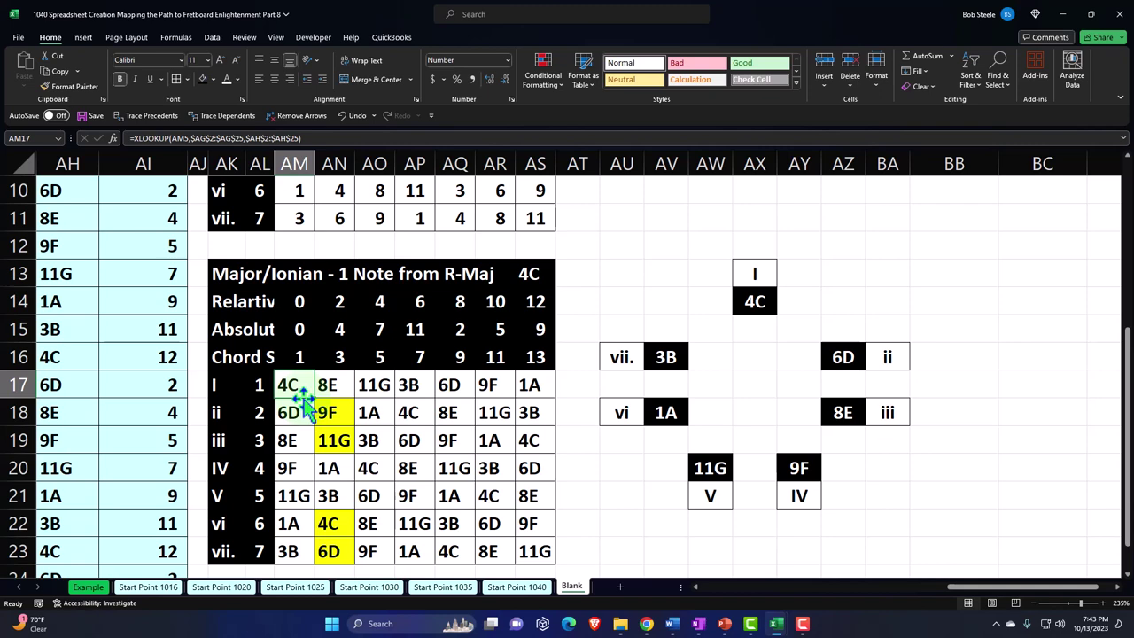
{"action": "left_click_drag", "start_coordinate": [298, 384], "coordinate": [521, 551]}
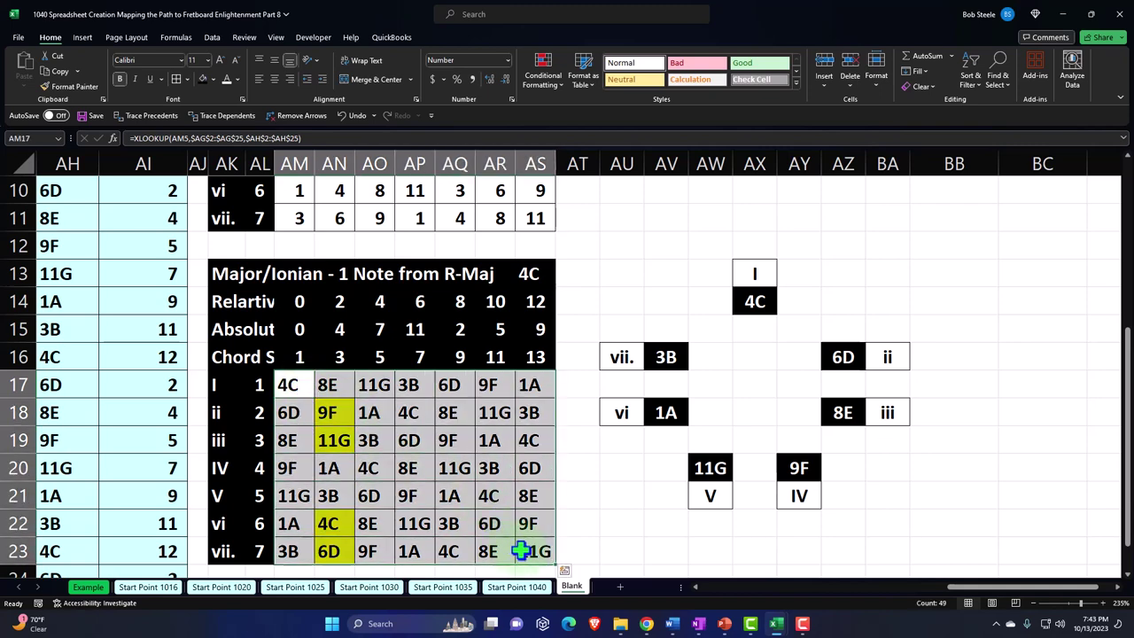
{"action": "left_click_drag", "start_coordinate": [296, 385], "coordinate": [296, 551]}
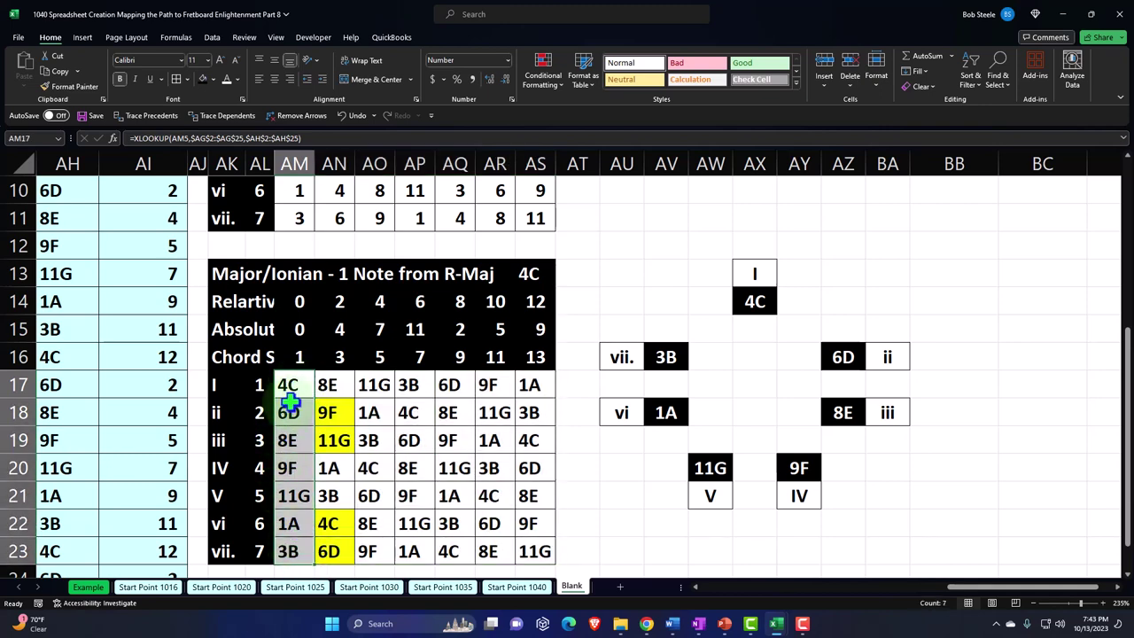
{"action": "left_click", "coordinate": [299, 522]}
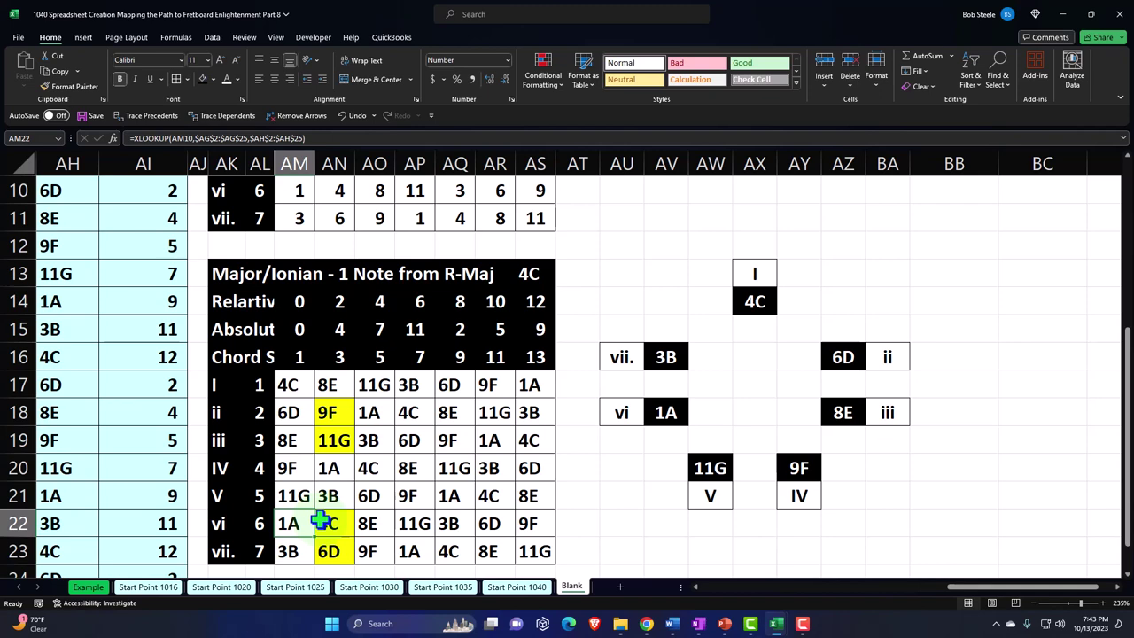
{"action": "left_click", "coordinate": [292, 390]}
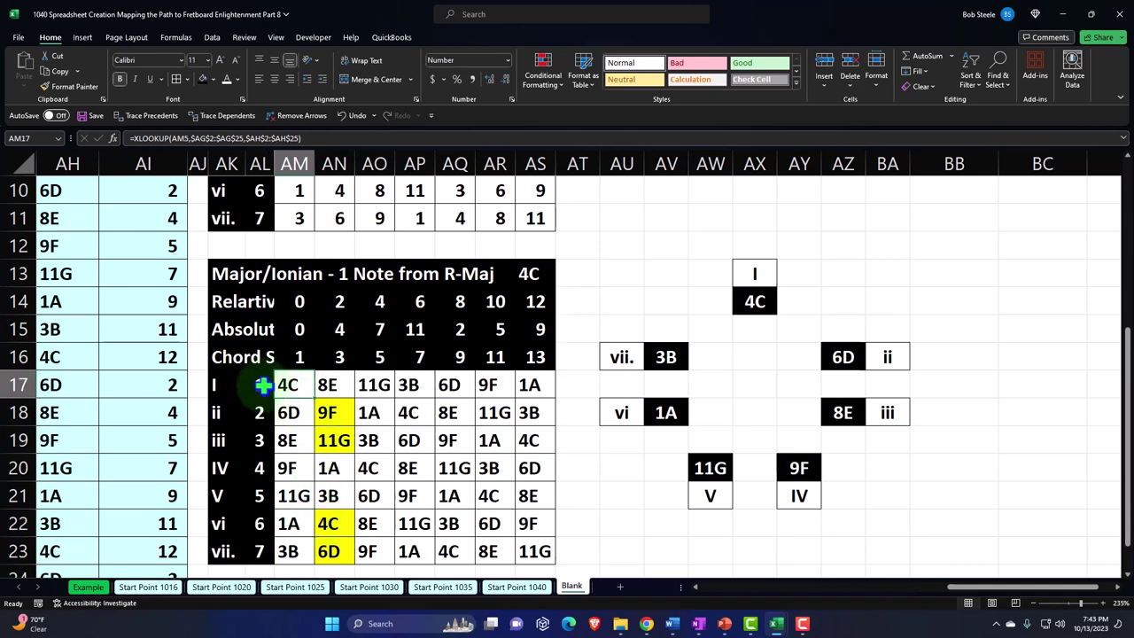
{"action": "left_click_drag", "start_coordinate": [286, 381], "coordinate": [294, 536]}
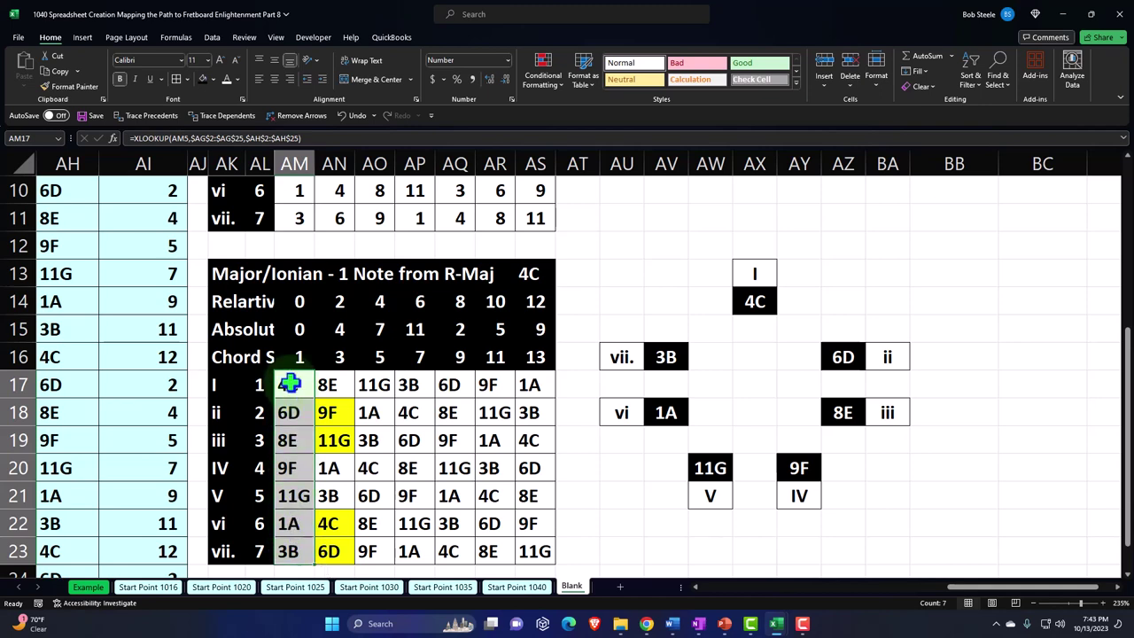
{"action": "left_click", "coordinate": [288, 522]}
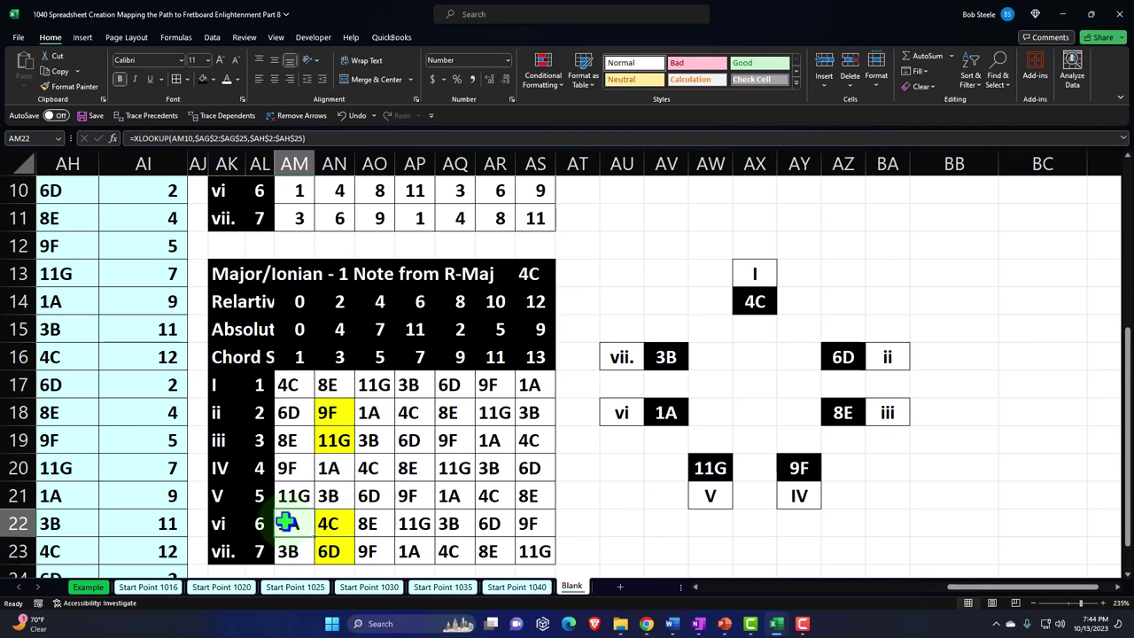
{"action": "left_click", "coordinate": [287, 416]}
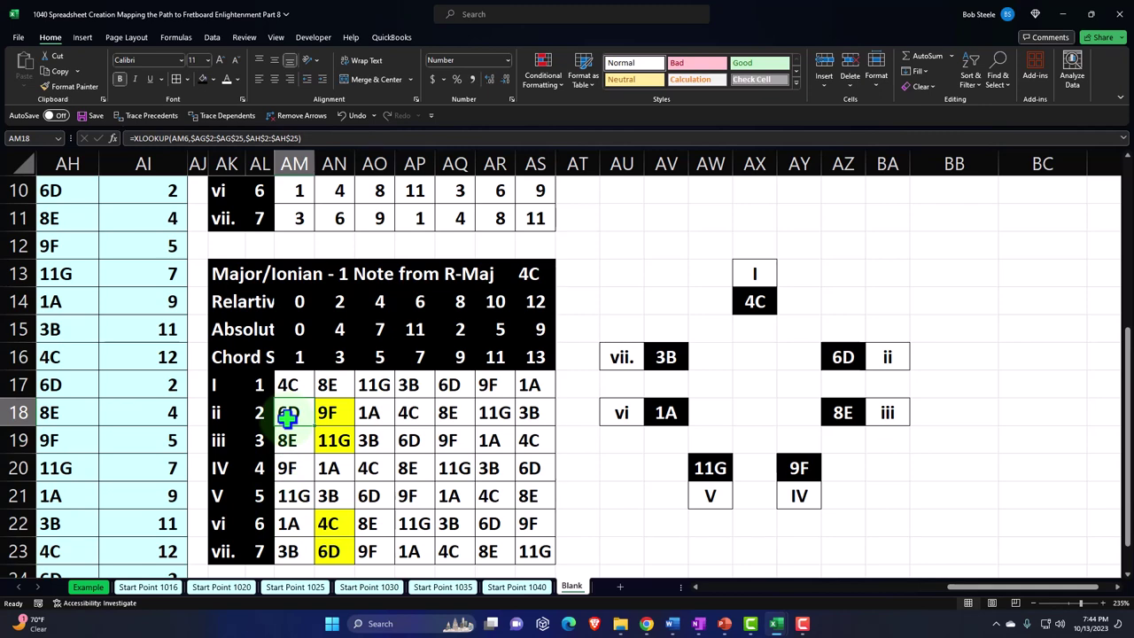
{"action": "key", "text": "Down"}
{"action": "key", "text": "Down"}
{"action": "key", "text": "Down"}
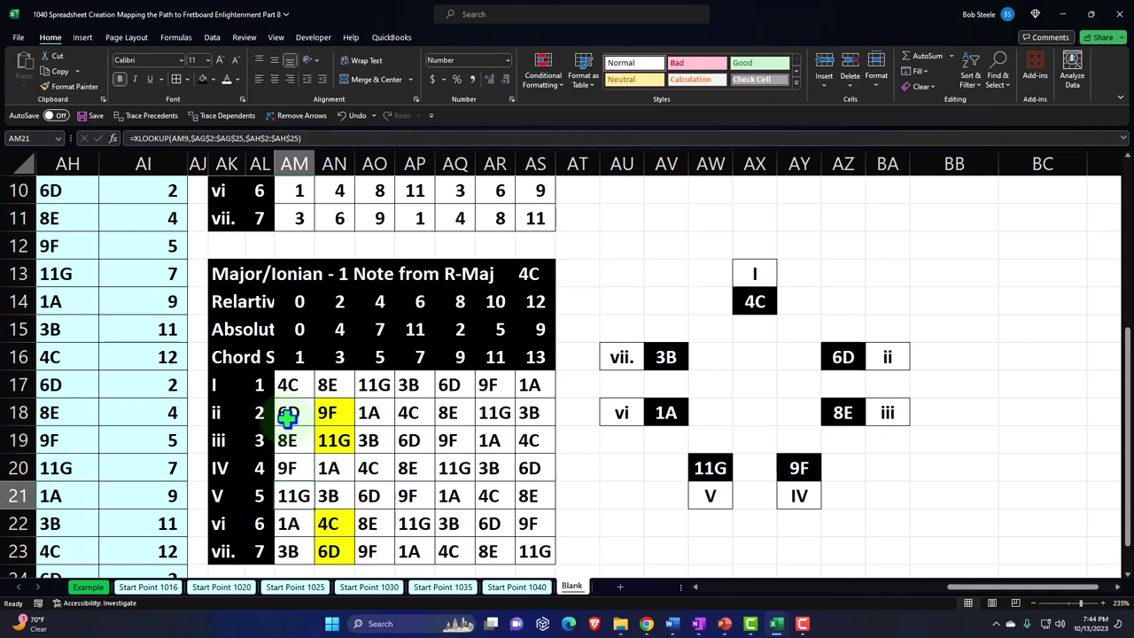
{"action": "key", "text": "Down"}
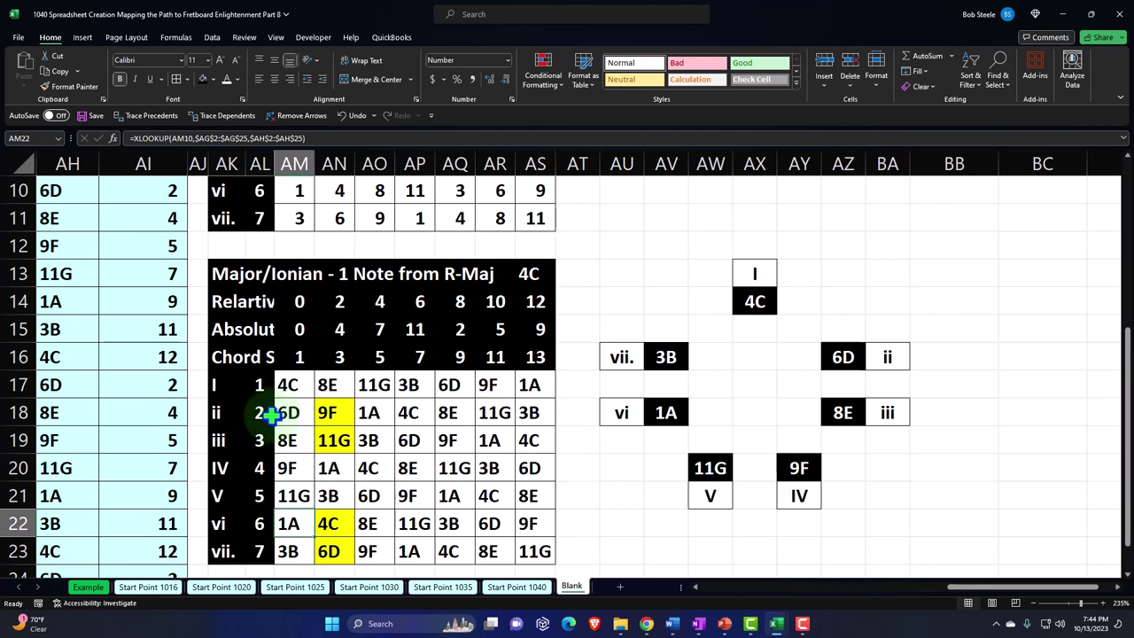
{"action": "left_click", "coordinate": [266, 413]}
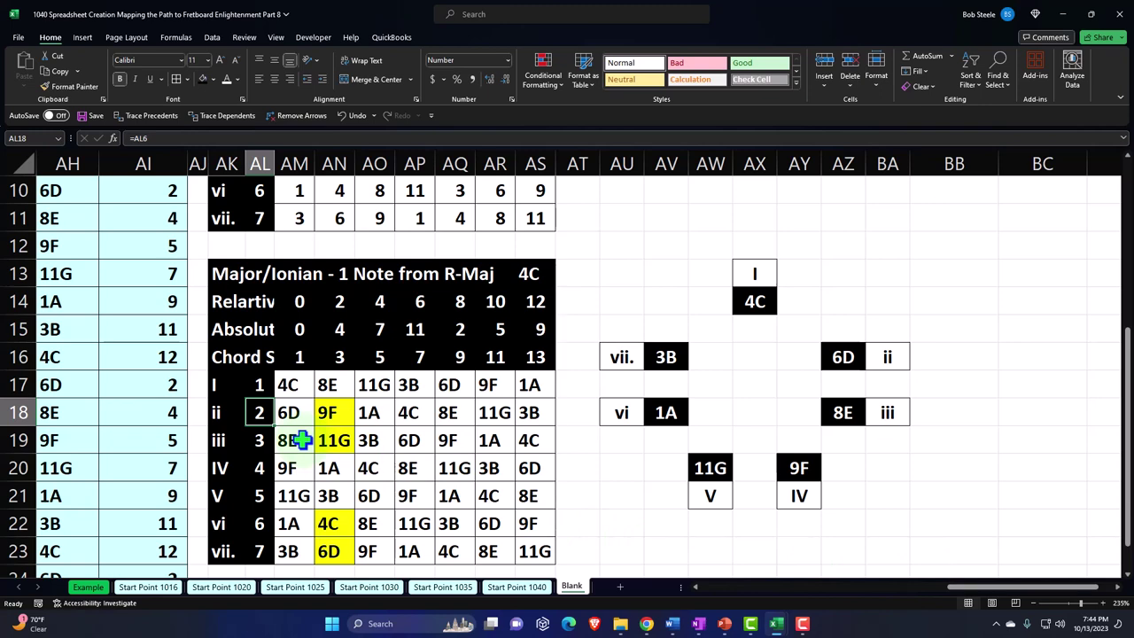
{"action": "left_click", "coordinate": [289, 389]}
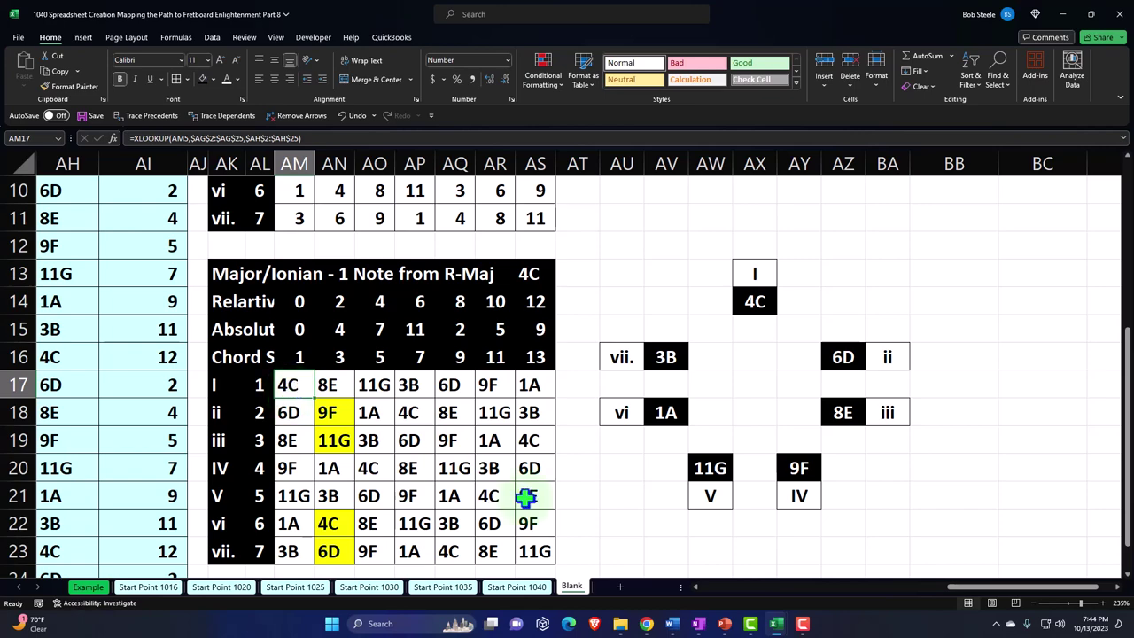
{"action": "left_click_drag", "start_coordinate": [977, 595], "coordinate": [941, 603]}
Check the Scale Relative # column, then select columns AD through BA.
{"action": "scroll", "coordinate": [279, 454], "scroll_direction": "up", "scroll_amount": 3}
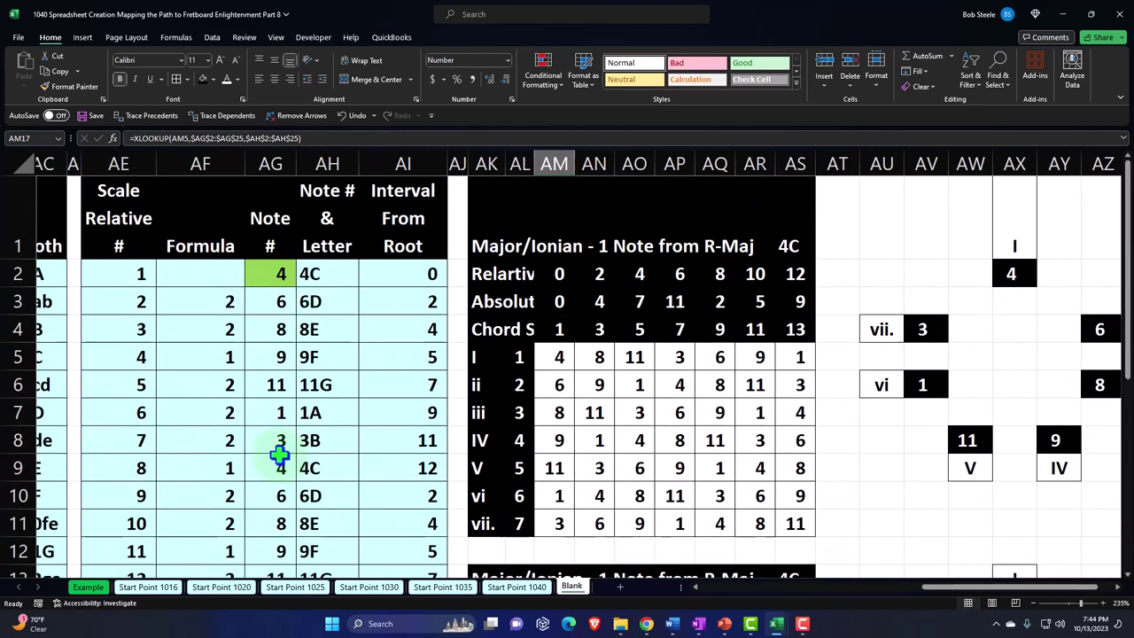
{"action": "left_click", "coordinate": [130, 274]}
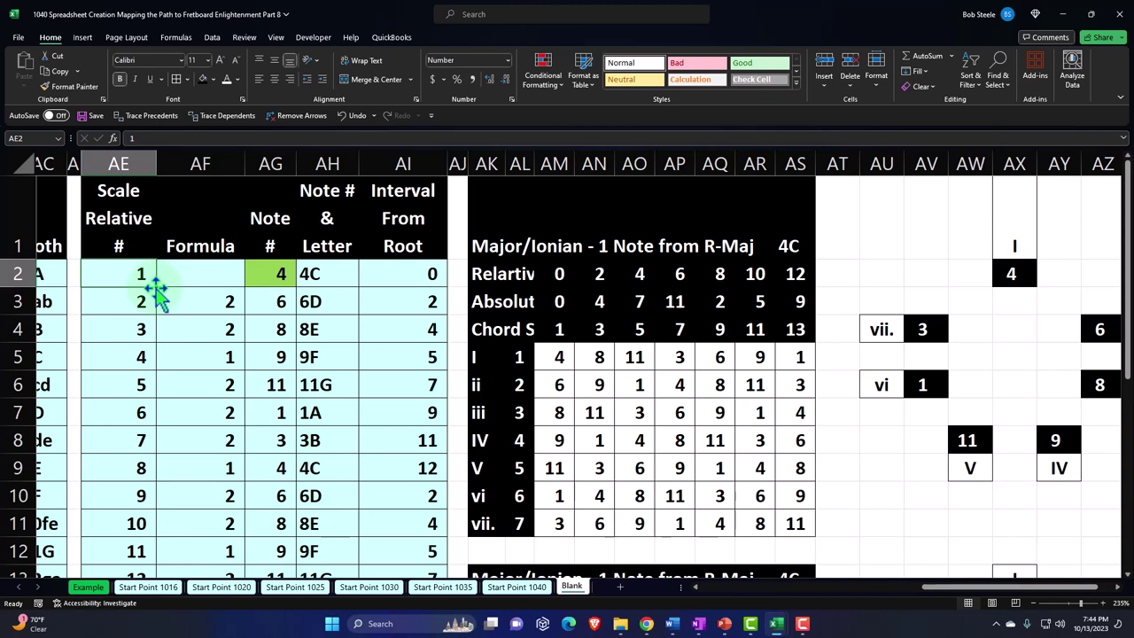
{"action": "left_click", "coordinate": [126, 158]}
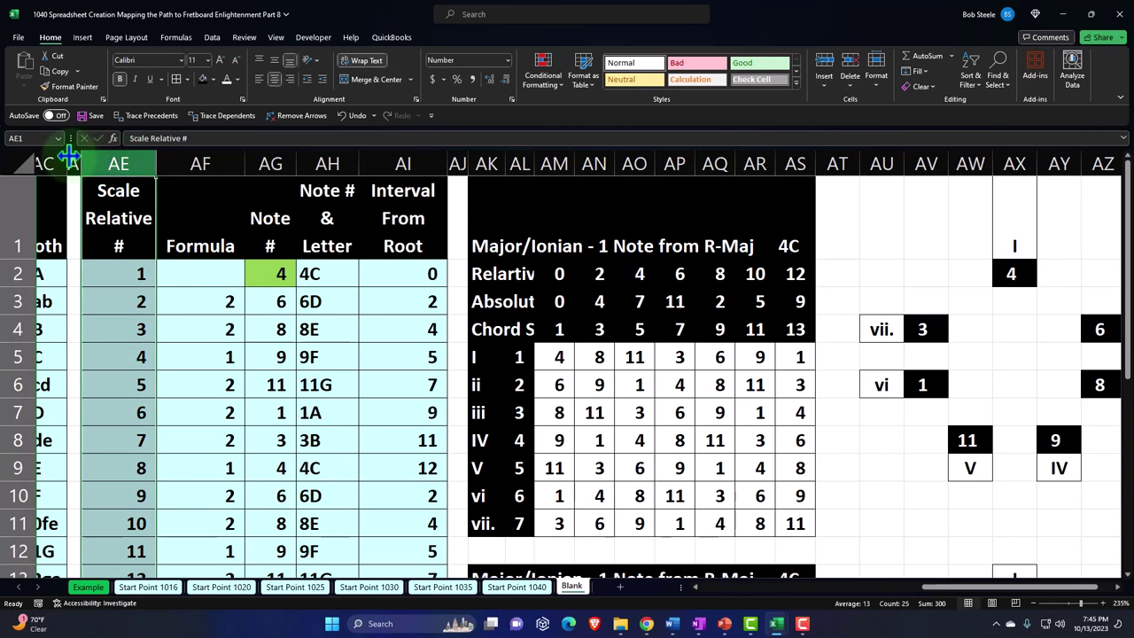
{"action": "left_click", "coordinate": [74, 152]}
{"action": "left_click_drag", "start_coordinate": [73, 153], "coordinate": [929, 209]}
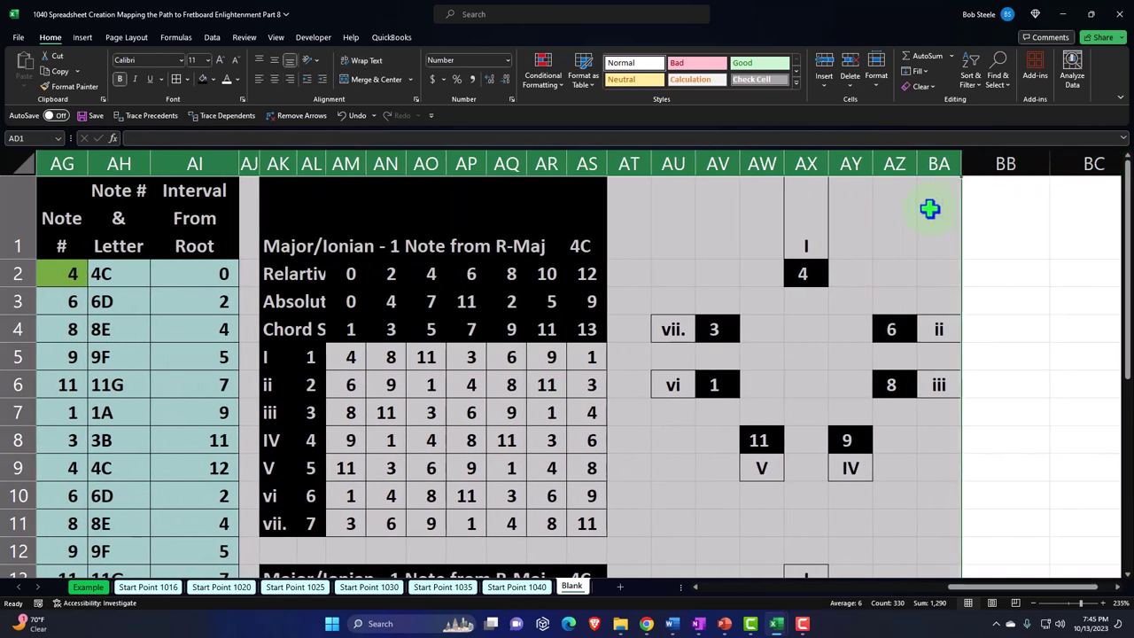
Copy the selected columns AD:BA.
{"action": "right_click", "coordinate": [929, 210]}
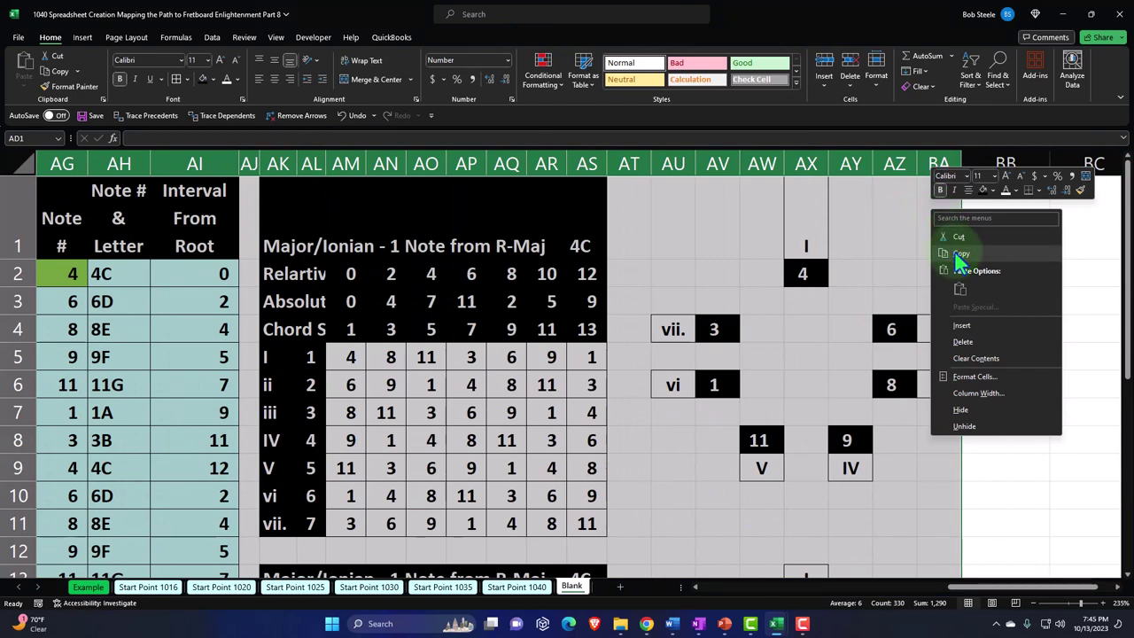
{"action": "left_click", "coordinate": [961, 257]}
{"action": "scroll", "coordinate": [955, 253], "scroll_direction": "left", "scroll_amount": 5}
{"action": "left_click", "coordinate": [939, 248]}
Paste the copied scale table, chord grid and wheel at BB1 and review it.
{"action": "key", "text": "Right"}
{"action": "key", "text": "Right"}
{"action": "key", "text": "Right"}
{"action": "key", "text": "Right"}
{"action": "key", "text": "Right"}
{"action": "key", "text": "Right"}
{"action": "key", "text": "Right"}
{"action": "key", "text": "Right"}
{"action": "key", "text": "Right"}
{"action": "key", "text": "Right"}
{"action": "key", "text": "Right"}
{"action": "key", "text": "Right"}
{"action": "key", "text": "Right"}
{"action": "key", "text": "Right"}
{"action": "key", "text": "Right"}
{"action": "key", "text": "Right"}
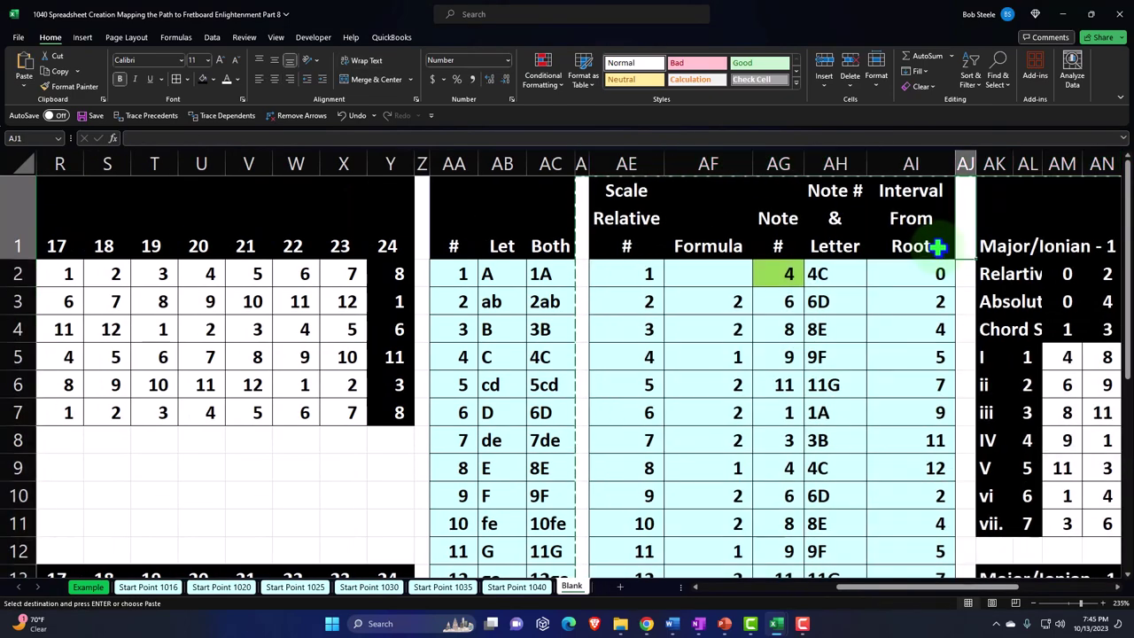
{"action": "key", "text": "Right"}
{"action": "key", "text": "Right"}
{"action": "key", "text": "Right"}
{"action": "key", "text": "Right"}
{"action": "key", "text": "Right"}
{"action": "key", "text": "Right"}
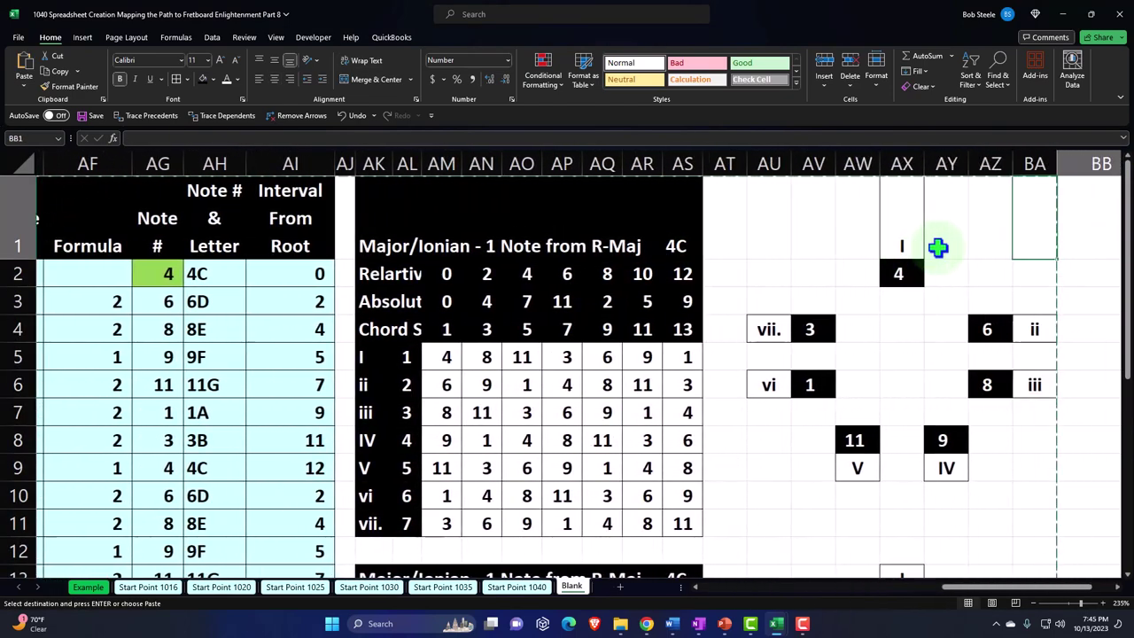
{"action": "key", "text": "Left"}
{"action": "key", "text": "Left"}
{"action": "key", "text": "Left"}
{"action": "key", "text": "Left"}
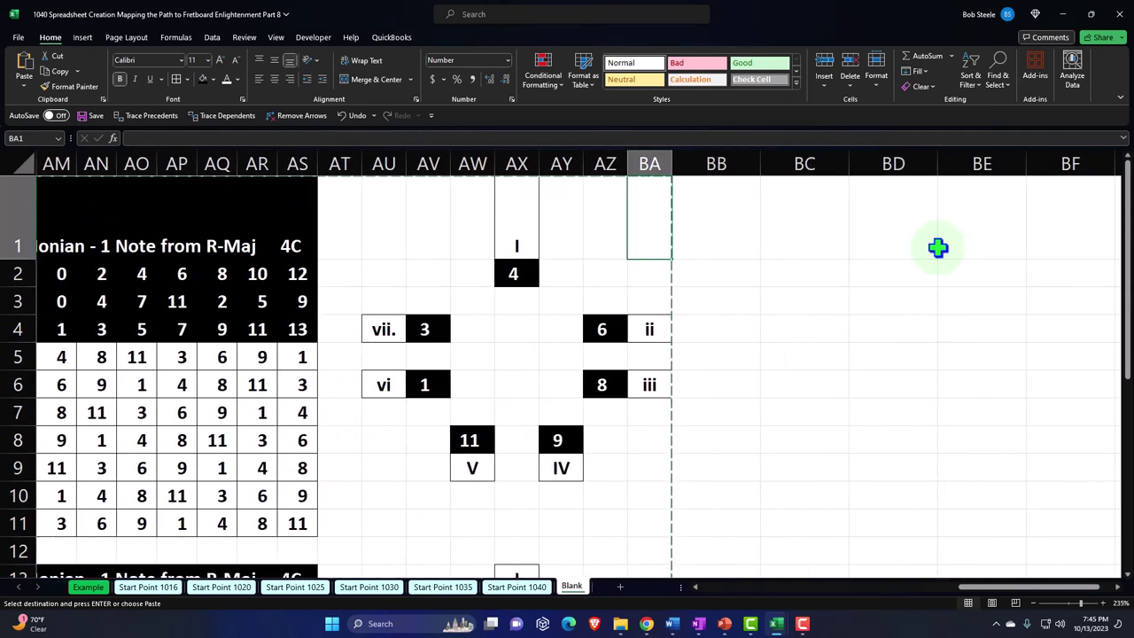
{"action": "key", "text": "Right"}
{"action": "right_click", "coordinate": [739, 204]}
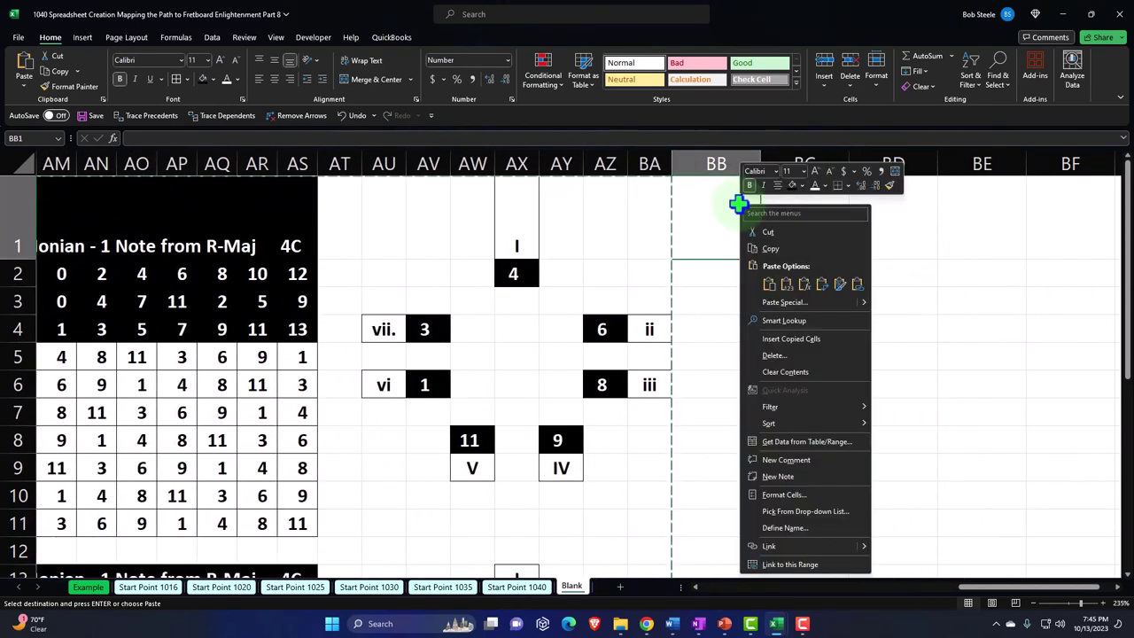
{"action": "left_click", "coordinate": [768, 284]}
{"action": "key", "text": "Right"}
{"action": "key", "text": "Right"}
{"action": "key", "text": "Right"}
{"action": "key", "text": "Right"}
{"action": "key", "text": "Right"}
{"action": "key", "text": "Right"}
{"action": "key", "text": "Right"}
{"action": "key", "text": "Right"}
{"action": "key", "text": "Right"}
{"action": "key", "text": "Right"}
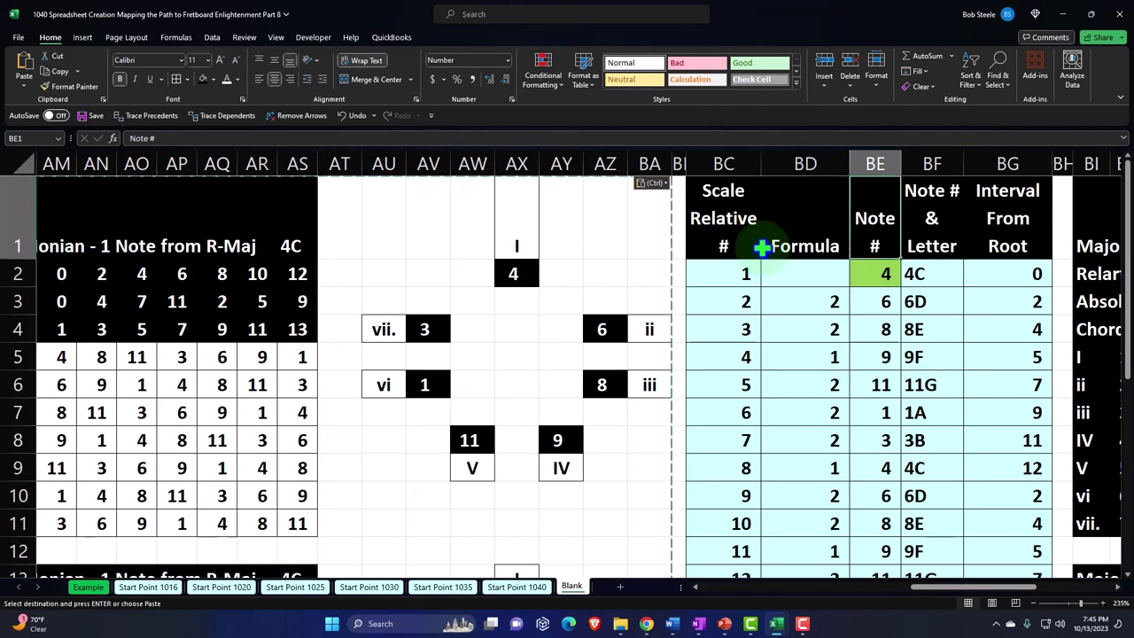
{"action": "key", "text": "Right"}
{"action": "key", "text": "Right"}
{"action": "key", "text": "Right"}
{"action": "key", "text": "Right"}
{"action": "key", "text": "Right"}
{"action": "key", "text": "Right"}
{"action": "key", "text": "Right"}
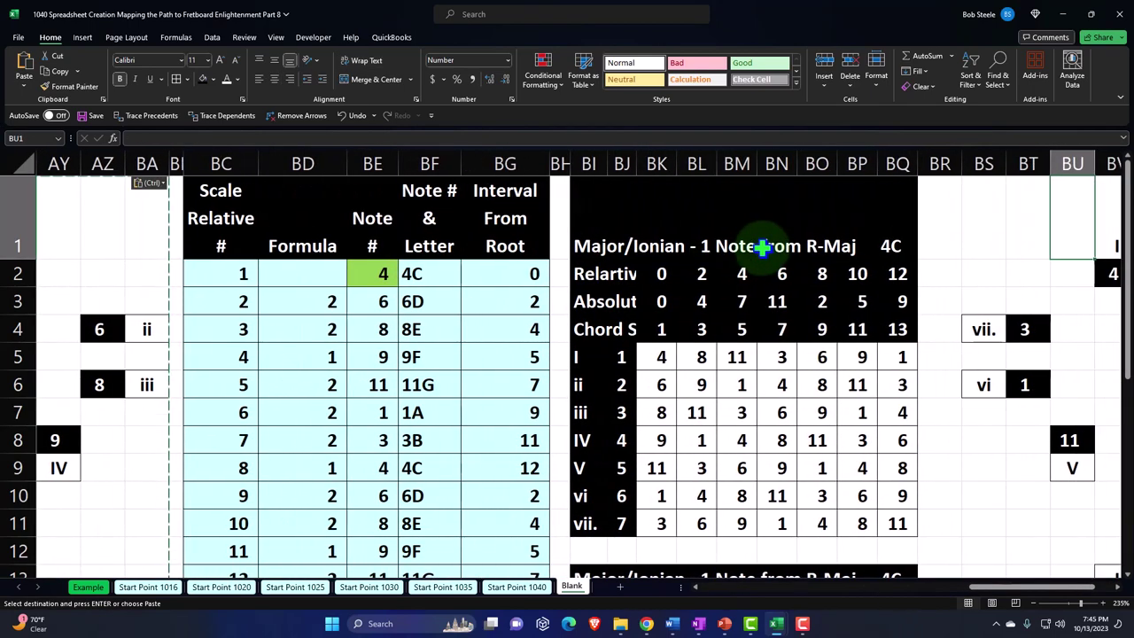
{"action": "double_click", "coordinate": [725, 357]}
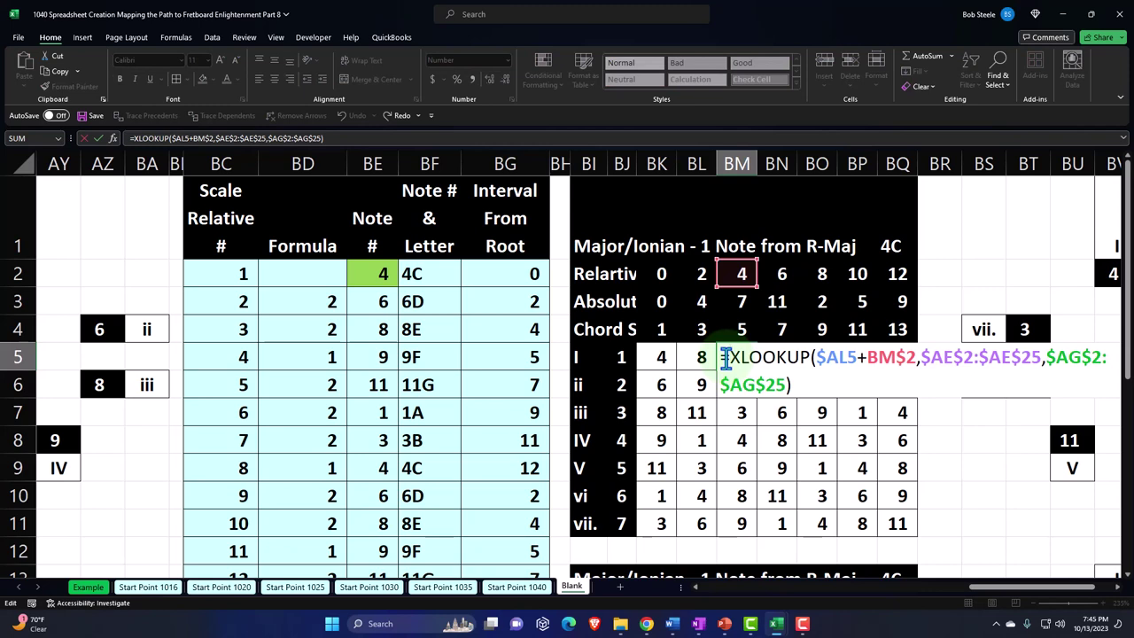
{"action": "key", "text": "Return"}
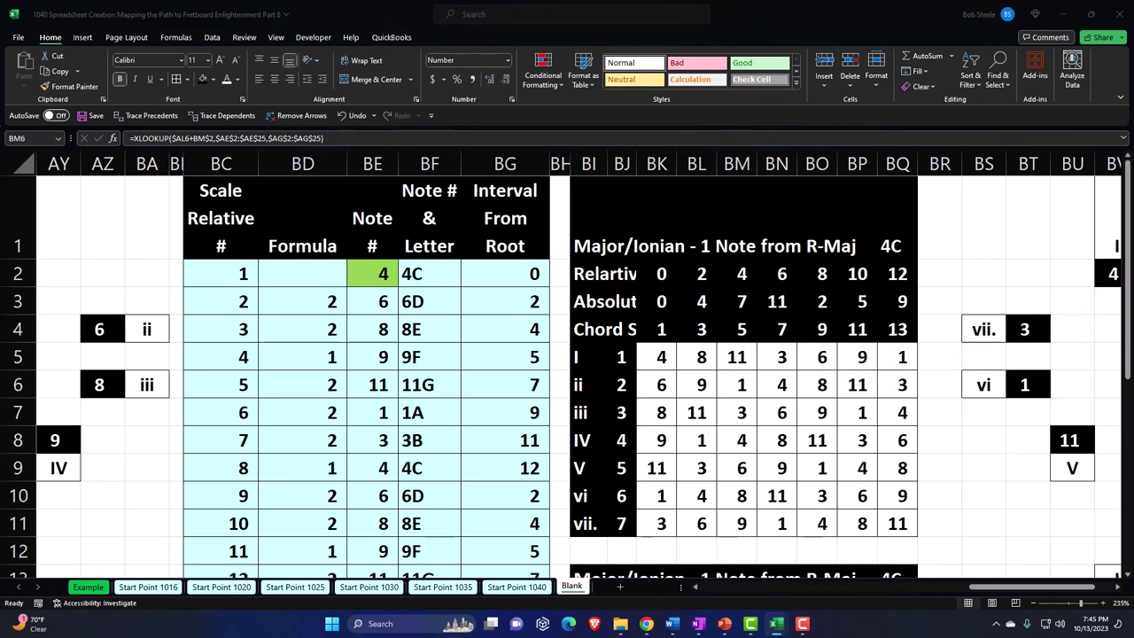
{"action": "left_click", "coordinate": [244, 279]}
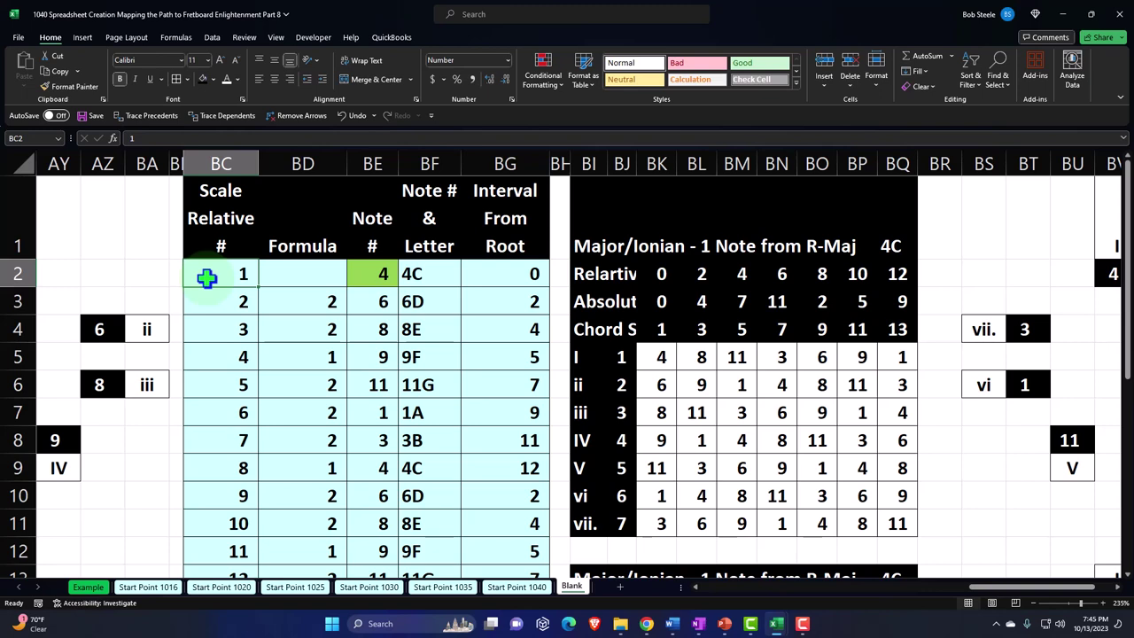
Type the new Minor or Aeolion-6th from R-Maj title into BI1.
{"action": "left_click", "coordinate": [595, 249]}
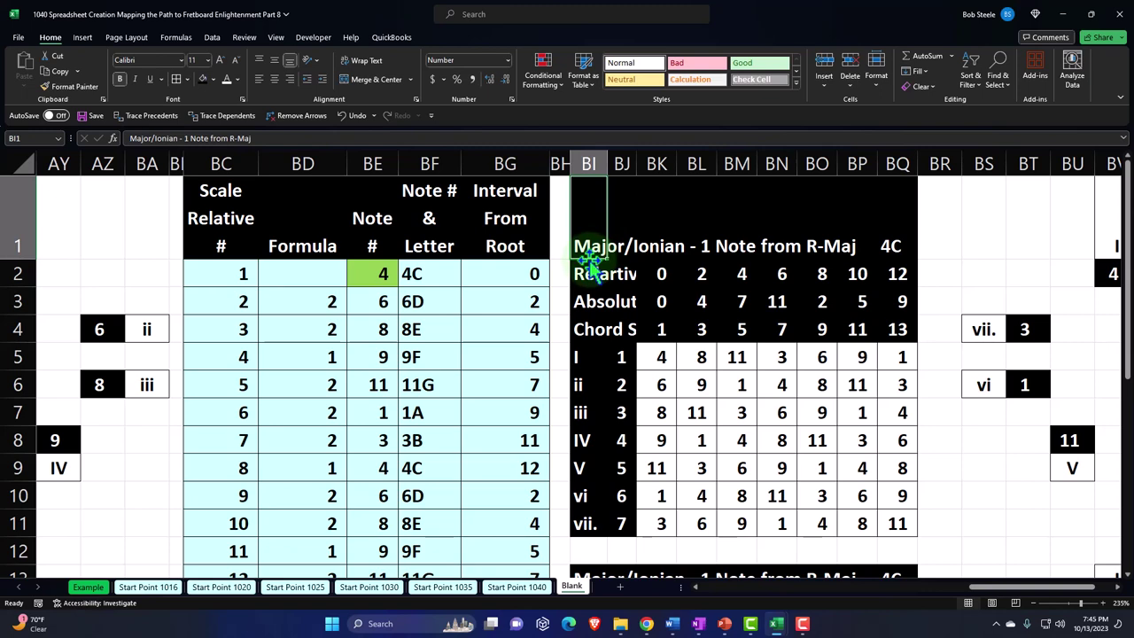
{"action": "type", "text": "Minor"}
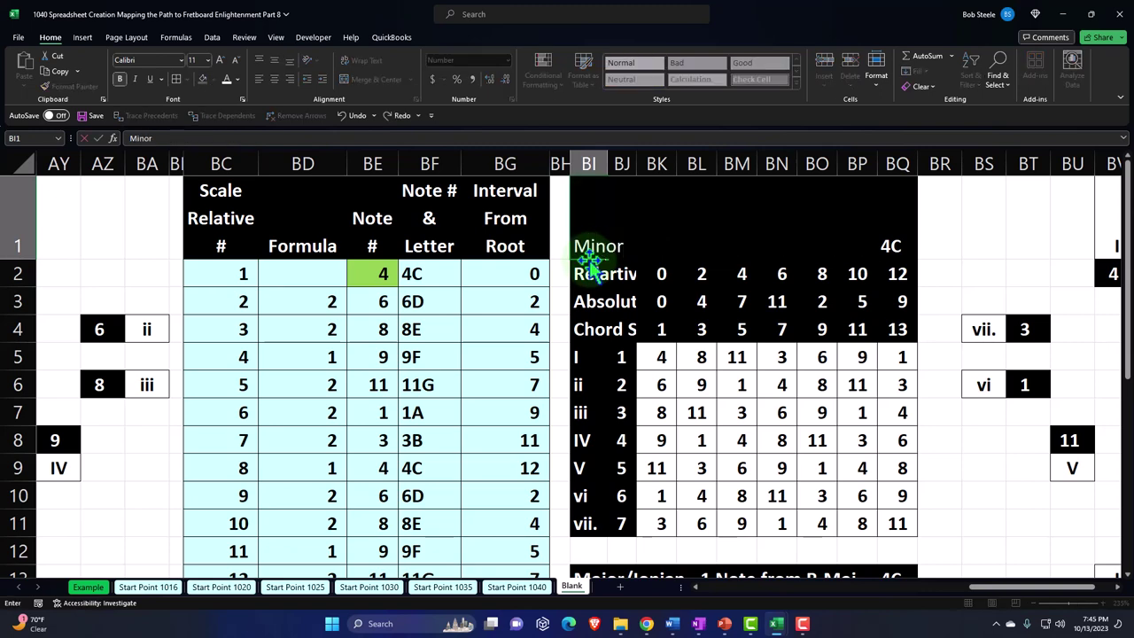
{"action": "type", "text": " or Aeolio"}
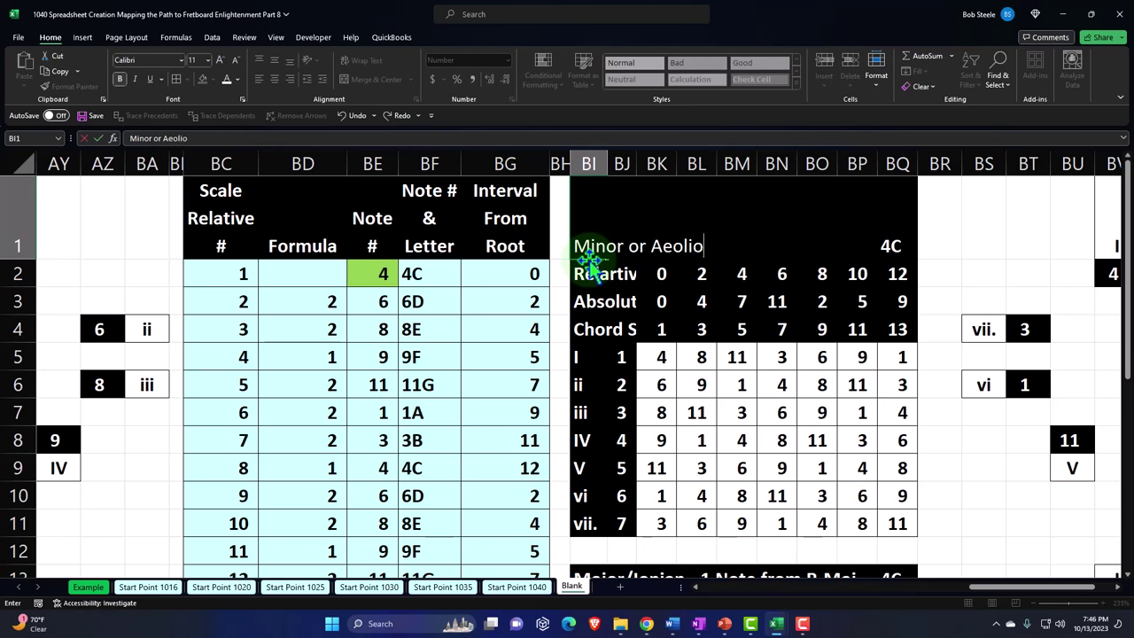
{"action": "type", "text": "n-6th not"}
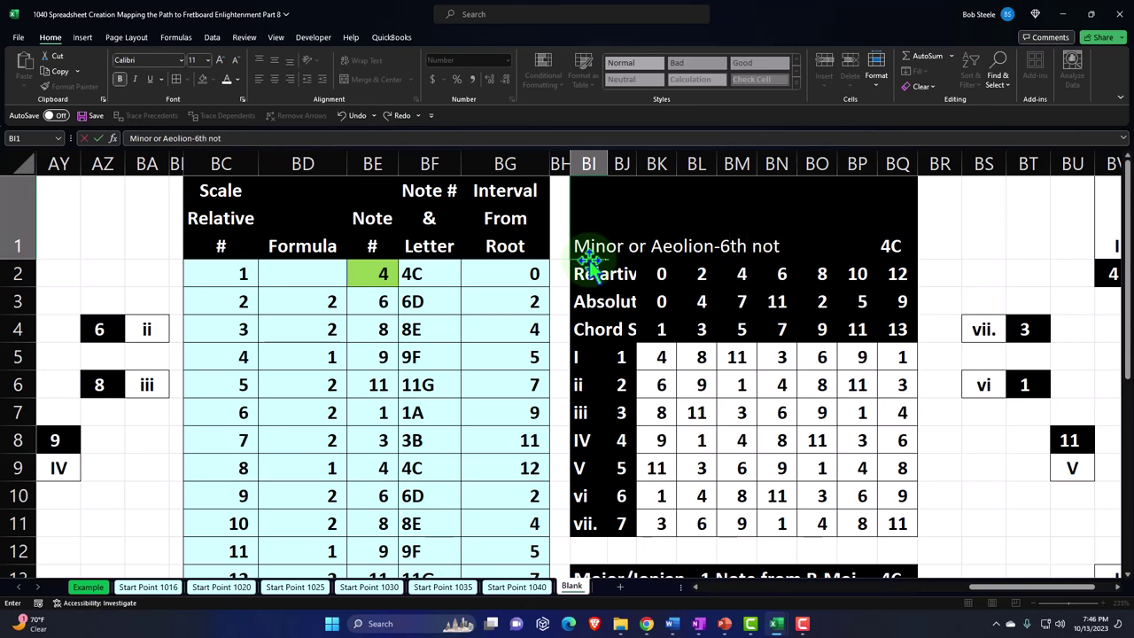
{"action": "type", "text": " from RMa"}
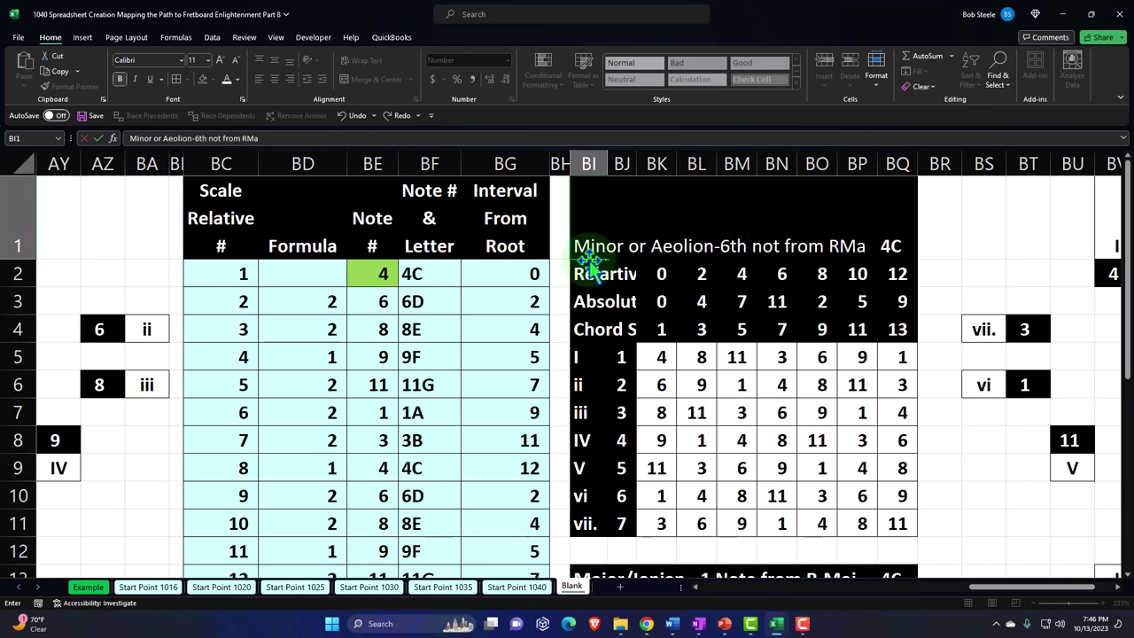
{"action": "key", "text": "BackSpace"}
{"action": "key", "text": "BackSpace"}
{"action": "type", "text": "-Maj"}
{"action": "key", "text": "Return"}
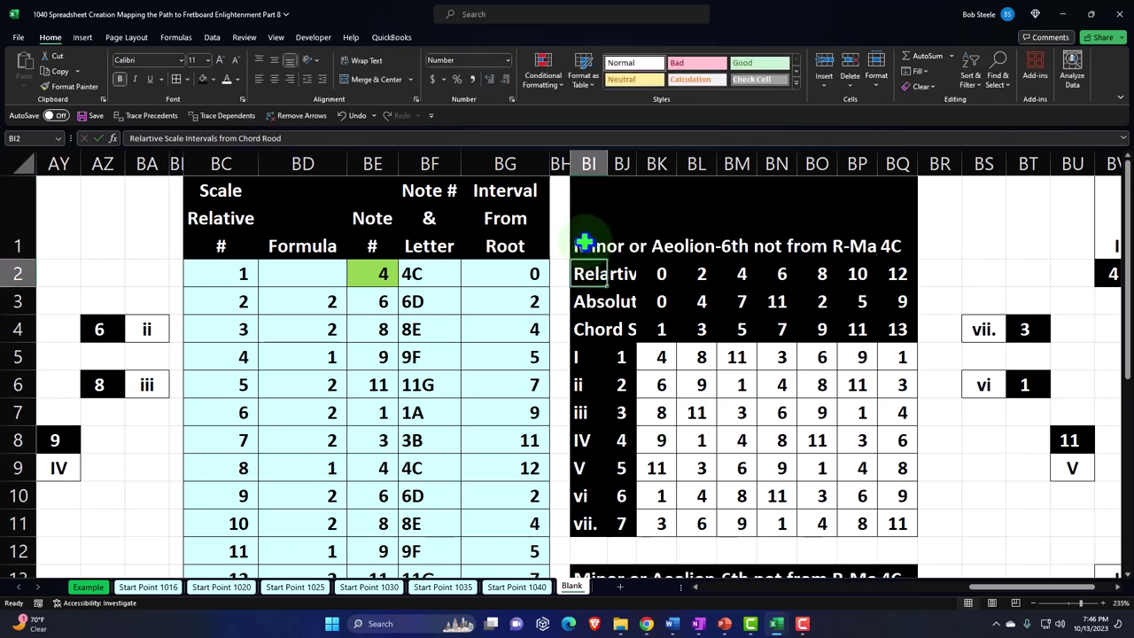
Correct 'not' to 'note' in the BI1 title.
{"action": "left_click", "coordinate": [585, 242]}
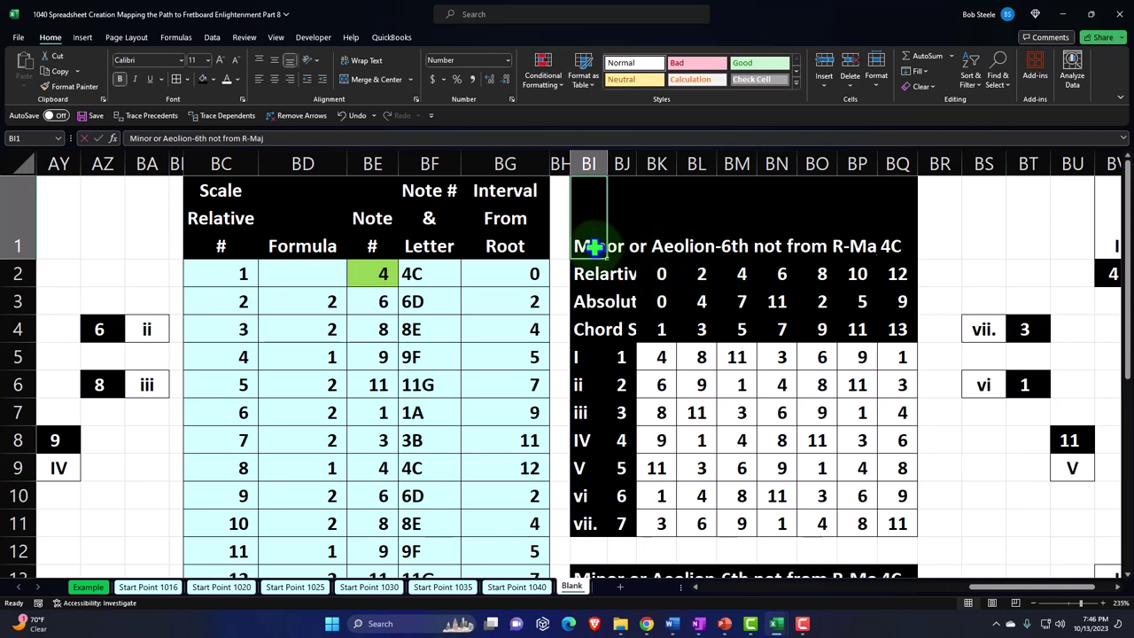
{"action": "double_click", "coordinate": [599, 251]}
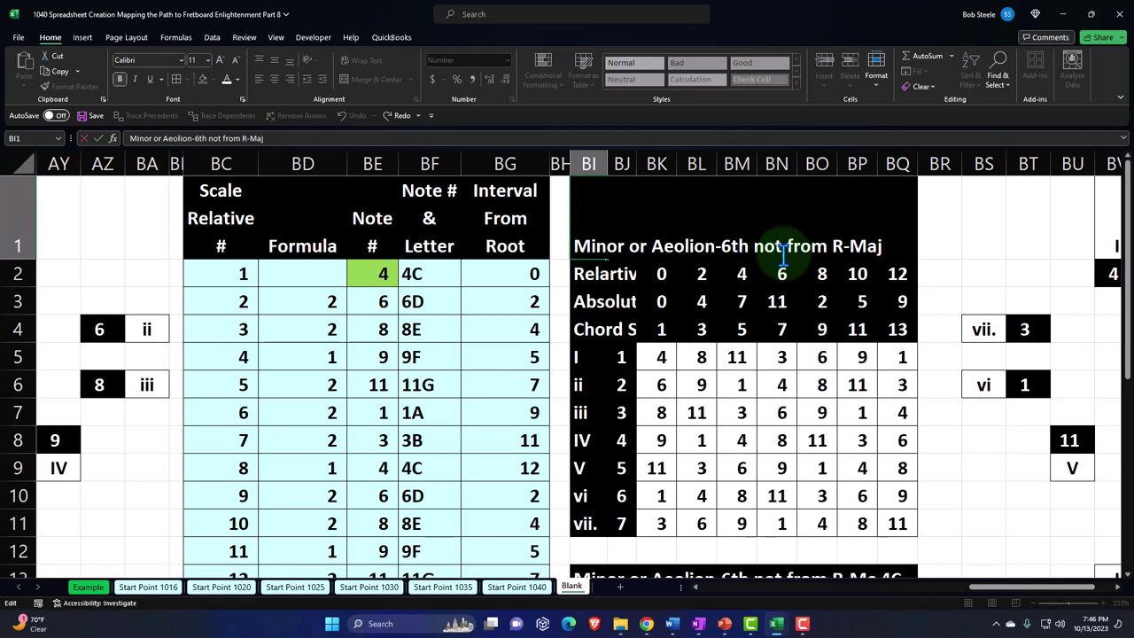
{"action": "type", "text": "e"}
{"action": "key", "text": "Return"}
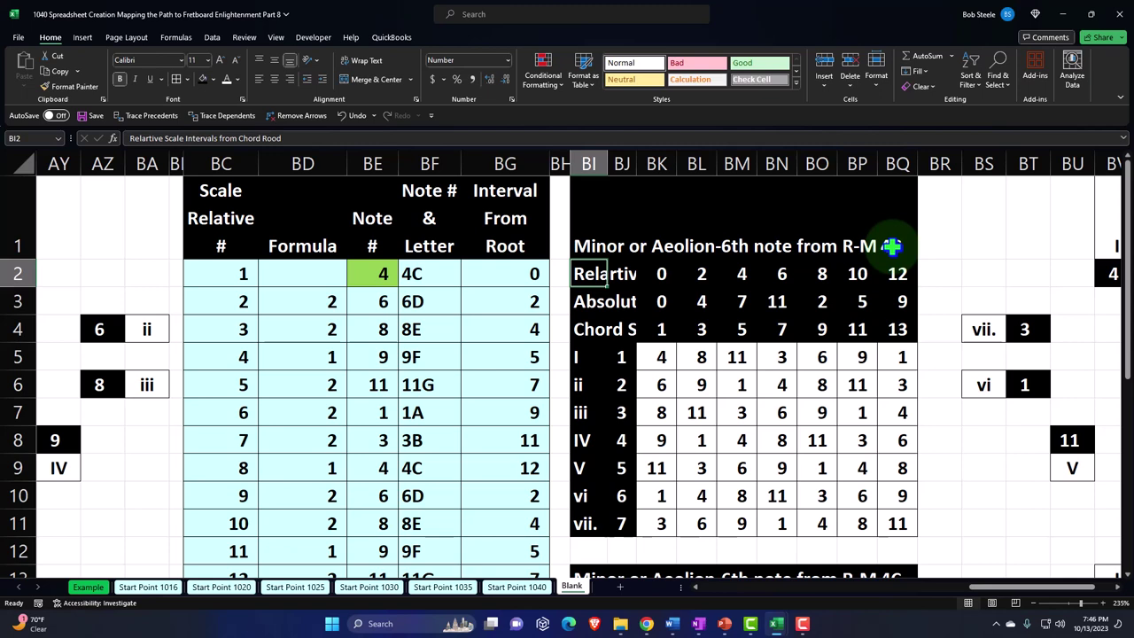
{"action": "key", "text": "Left"}
{"action": "key", "text": "Left"}
{"action": "key", "text": "Left"}
{"action": "key", "text": "Left"}
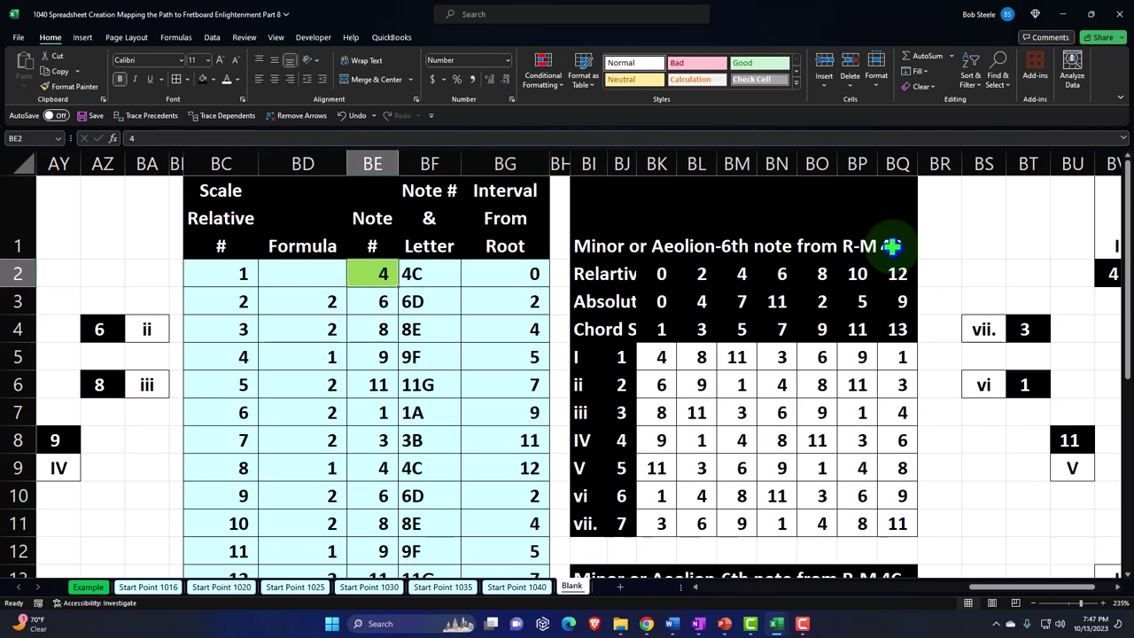
{"action": "key", "text": "Left"}
{"action": "key", "text": "Left"}
{"action": "key", "text": "Left"}
{"action": "key", "text": "Left"}
{"action": "key", "text": "Left"}
{"action": "key", "text": "Left"}
{"action": "key", "text": "Left"}
{"action": "key", "text": "Left"}
{"action": "key", "text": "Left"}
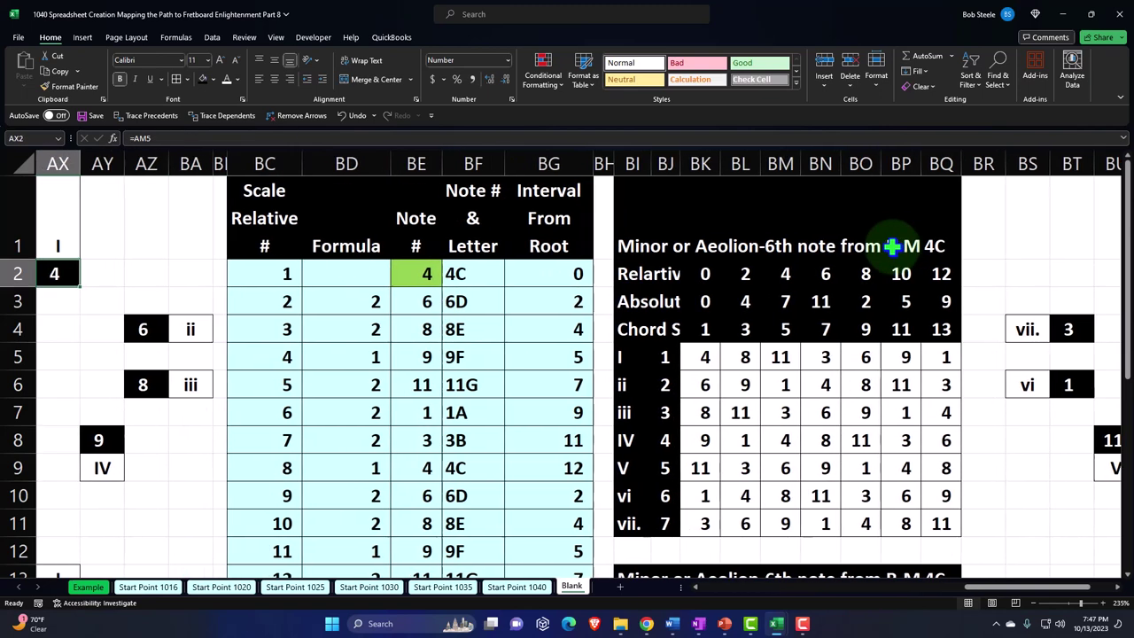
{"action": "key", "text": "Left"}
{"action": "key", "text": "Left"}
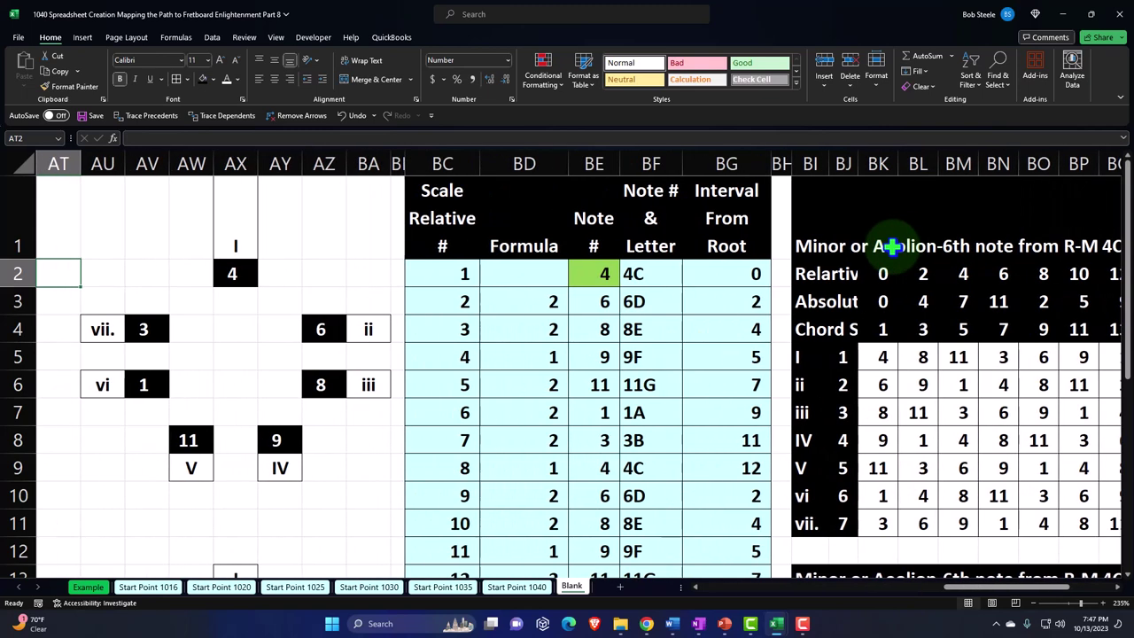
{"action": "left_click", "coordinate": [486, 276]}
{"action": "key", "text": "Left"}
{"action": "key", "text": "Left"}
{"action": "key", "text": "Left"}
{"action": "key", "text": "Left"}
{"action": "key", "text": "Left"}
{"action": "key", "text": "Left"}
{"action": "key", "text": "Left"}
{"action": "key", "text": "Left"}
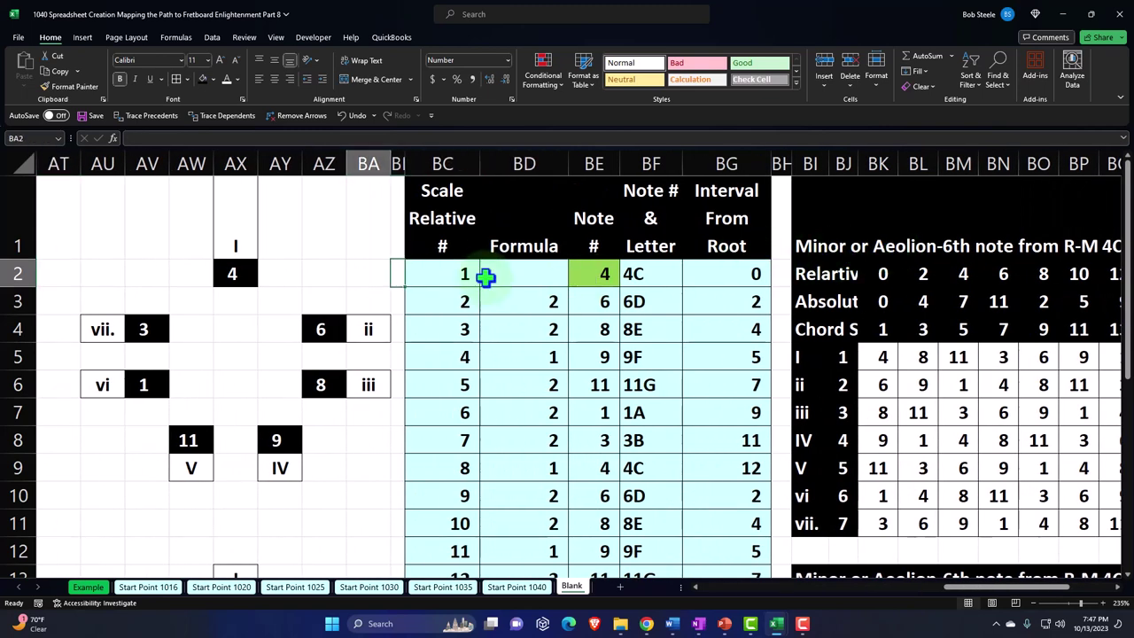
{"action": "key", "text": "Left"}
{"action": "key", "text": "Left"}
{"action": "key", "text": "Left"}
{"action": "key", "text": "Left"}
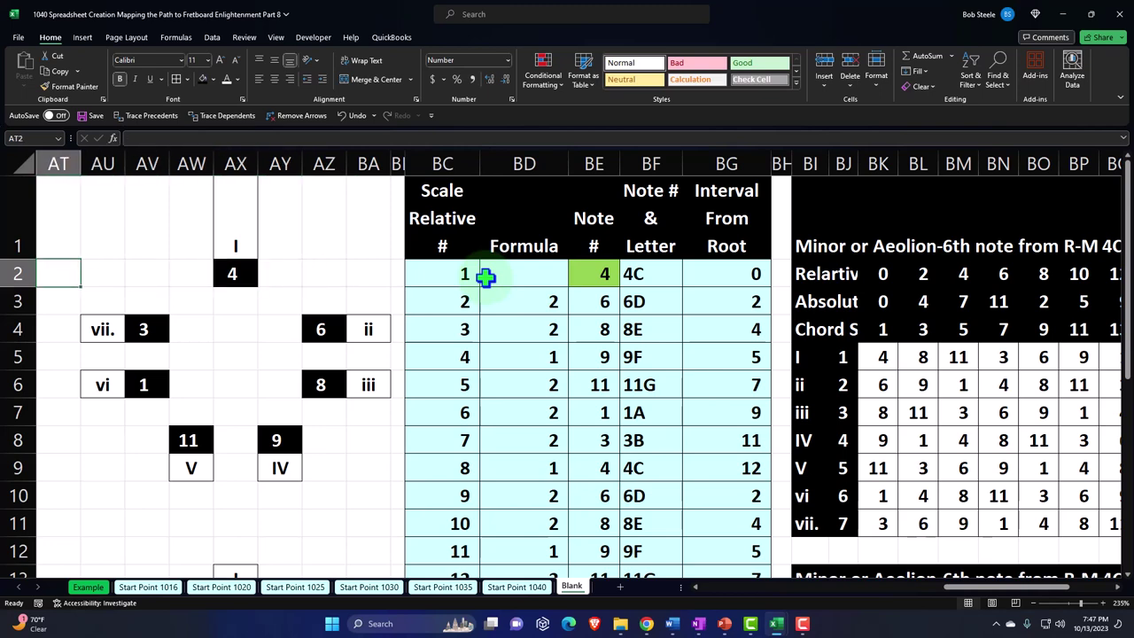
{"action": "key", "text": "Right"}
{"action": "key", "text": "Right"}
{"action": "key", "text": "Right"}
{"action": "key", "text": "Right"}
{"action": "key", "text": "Right"}
{"action": "key", "text": "Right"}
{"action": "key", "text": "Right"}
{"action": "key", "text": "Right"}
{"action": "key", "text": "Right"}
{"action": "key", "text": "Right"}
{"action": "key", "text": "Right"}
{"action": "key", "text": "Right"}
{"action": "key", "text": "Right"}
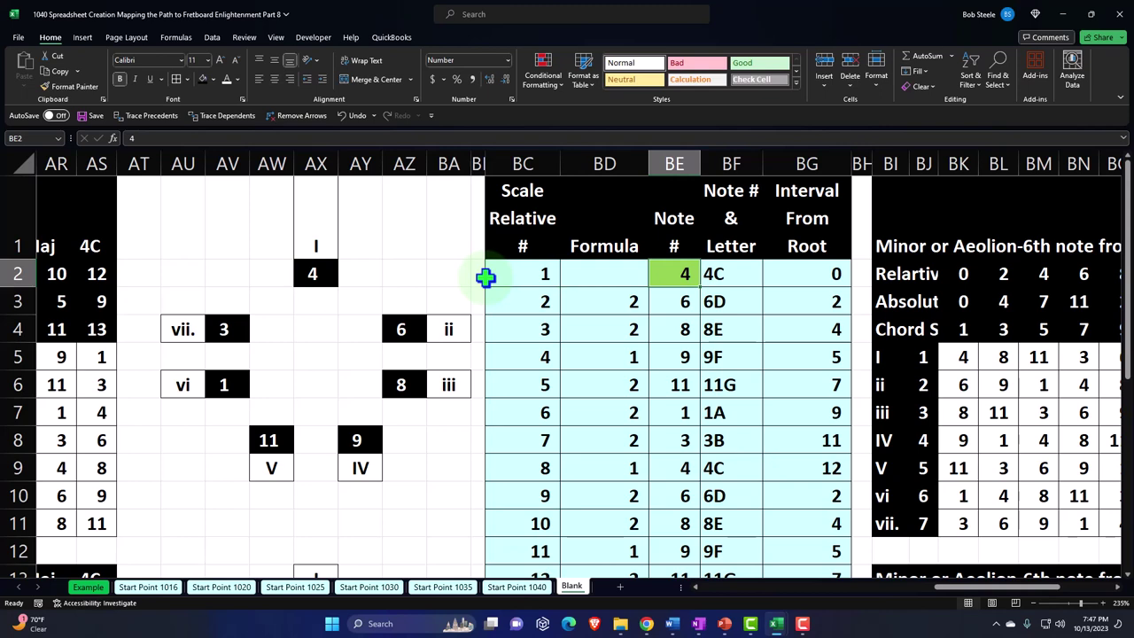
Enter =AG7 in BE2 so the new scale starts from the original's 6th note.
{"action": "type", "text": "="}
{"action": "key", "text": "Left"}
{"action": "key", "text": "Left"}
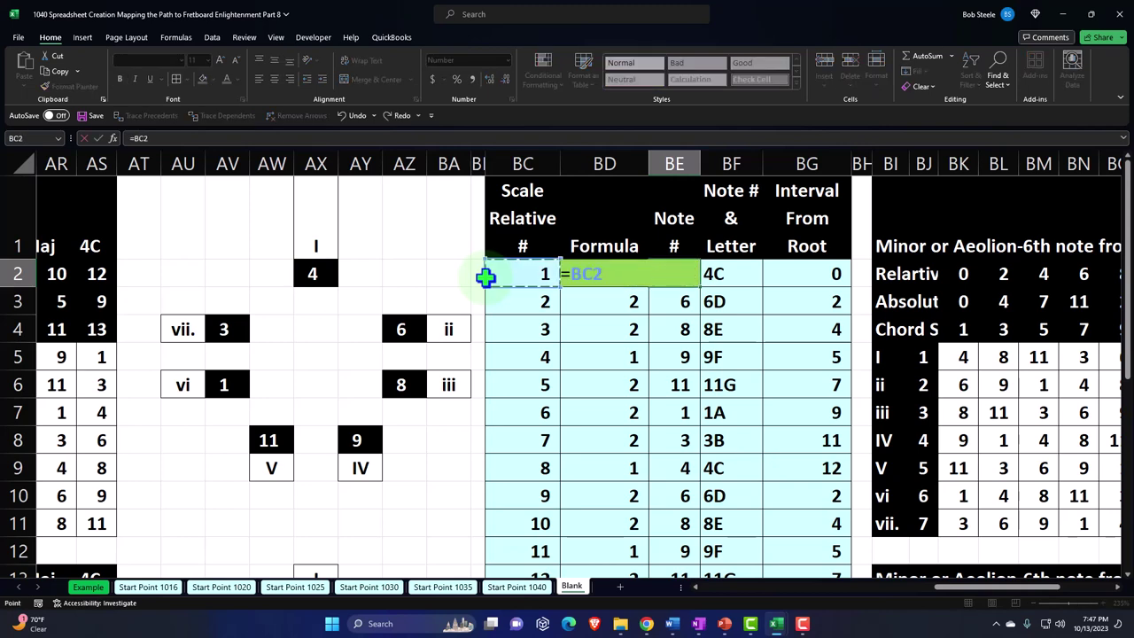
{"action": "key", "text": "Left"}
{"action": "key", "text": "Left"}
{"action": "key", "text": "Left"}
{"action": "key", "text": "Left"}
{"action": "key", "text": "Left"}
{"action": "key", "text": "Left"}
{"action": "key", "text": "Left"}
{"action": "key", "text": "Left"}
{"action": "key", "text": "Left"}
{"action": "key", "text": "Left"}
{"action": "key", "text": "Left"}
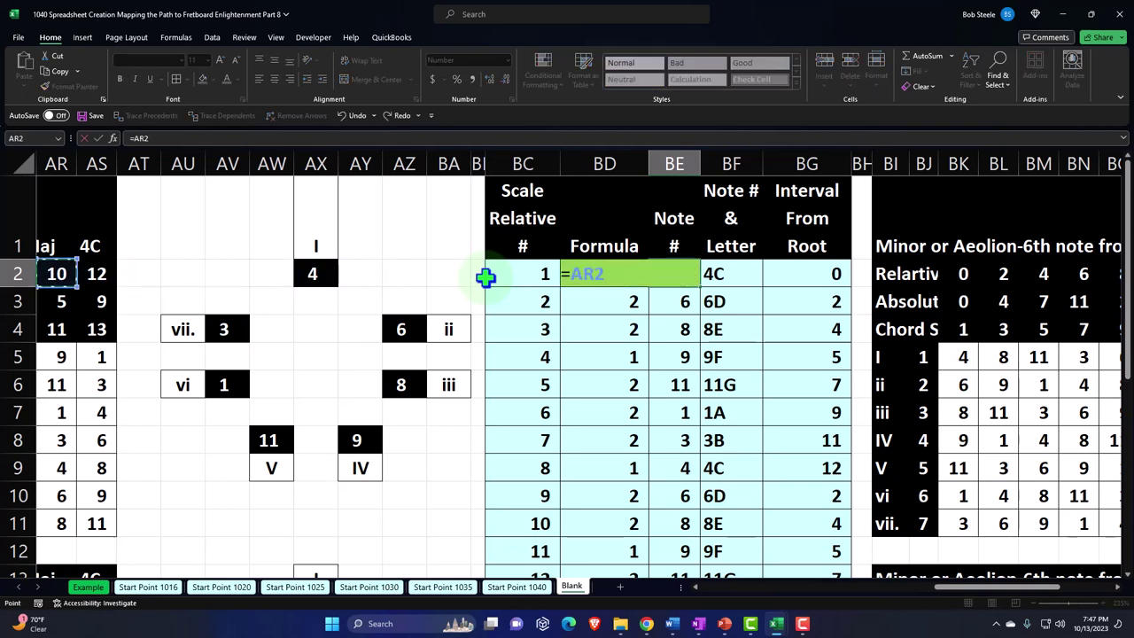
{"action": "key", "text": "Left"}
{"action": "key", "text": "Left"}
{"action": "key", "text": "Left"}
{"action": "key", "text": "Left"}
{"action": "key", "text": "Left"}
{"action": "key", "text": "Left"}
{"action": "key", "text": "Left"}
{"action": "key", "text": "Left"}
{"action": "key", "text": "Left"}
{"action": "key", "text": "Left"}
{"action": "key", "text": "Left"}
{"action": "key", "text": "Left"}
{"action": "key", "text": "Left"}
{"action": "key", "text": "Left"}
{"action": "key", "text": "Left"}
{"action": "key", "text": "Left"}
{"action": "key", "text": "Left"}
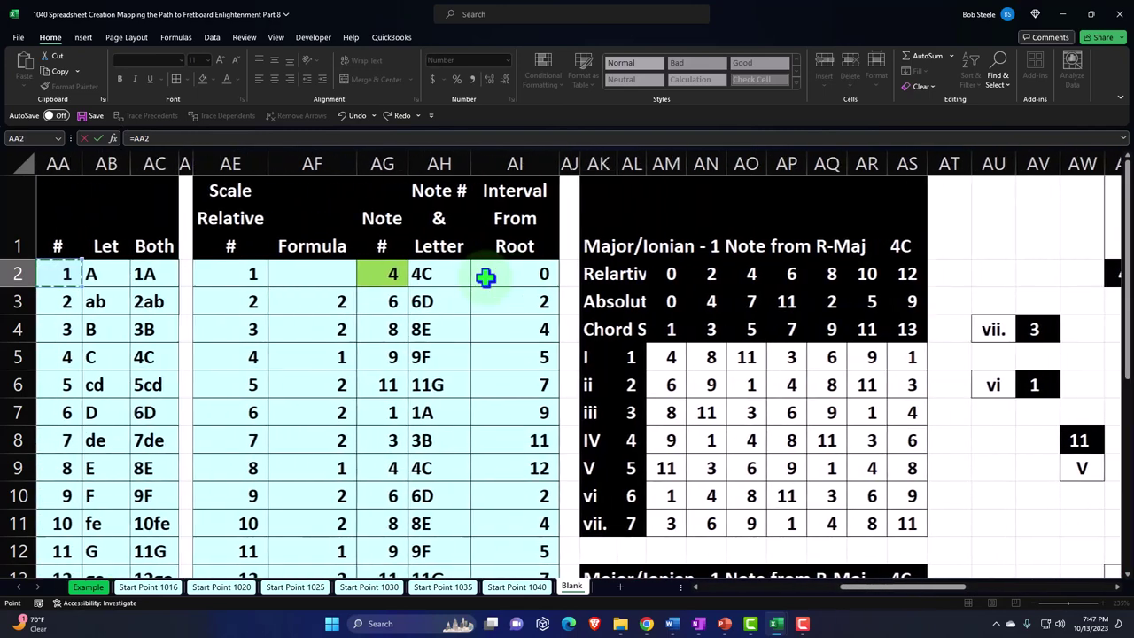
{"action": "key", "text": "Left"}
{"action": "key", "text": "Left"}
{"action": "key", "text": "Left"}
{"action": "key", "text": "Left"}
{"action": "key", "text": "Left"}
{"action": "key", "text": "Right"}
{"action": "key", "text": "Right"}
{"action": "key", "text": "Right"}
{"action": "key", "text": "Right"}
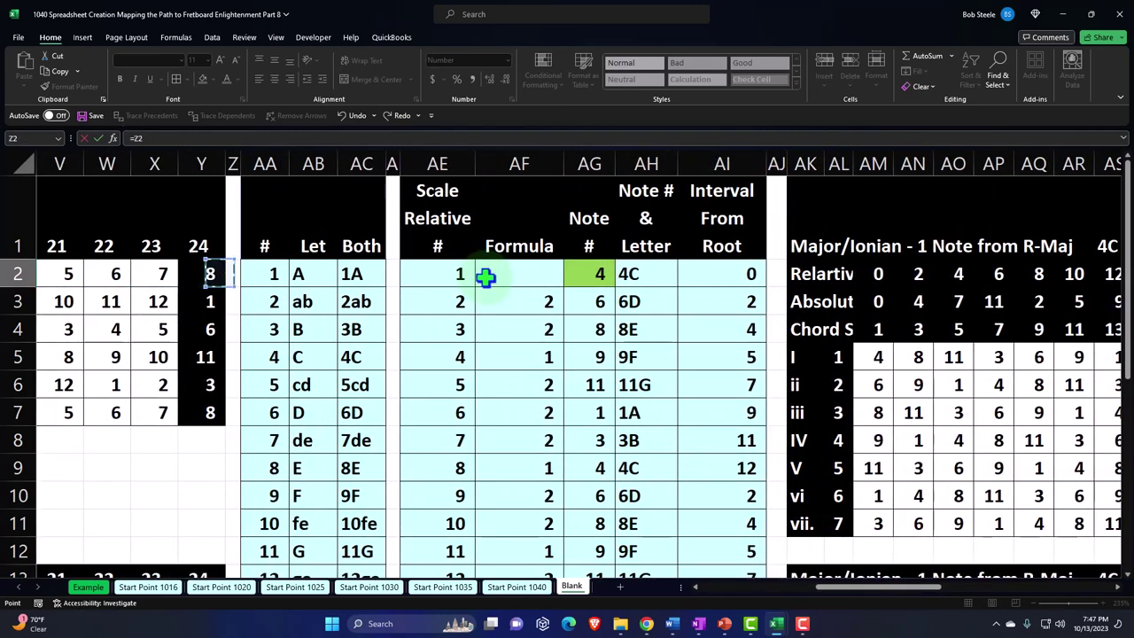
{"action": "key", "text": "Right"}
{"action": "key", "text": "Right"}
{"action": "key", "text": "Right"}
{"action": "key", "text": "Right"}
{"action": "key", "text": "Right"}
{"action": "key", "text": "Right"}
{"action": "key", "text": "Right"}
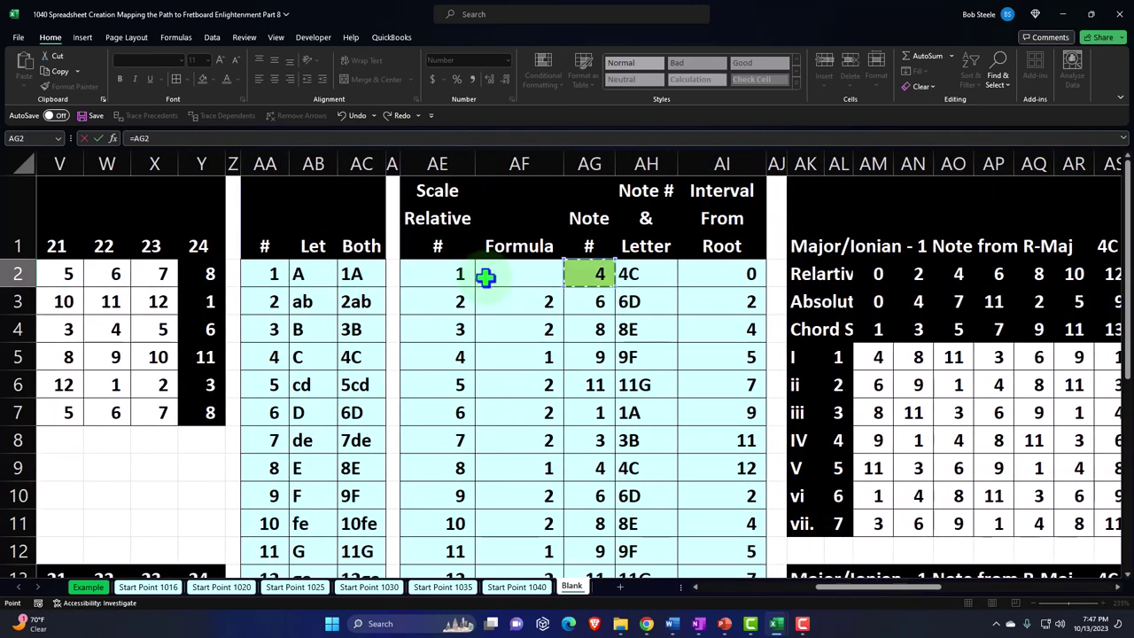
{"action": "key", "text": "Down"}
{"action": "key", "text": "Down"}
{"action": "key", "text": "Down"}
{"action": "key", "text": "Down"}
{"action": "key", "text": "Down"}
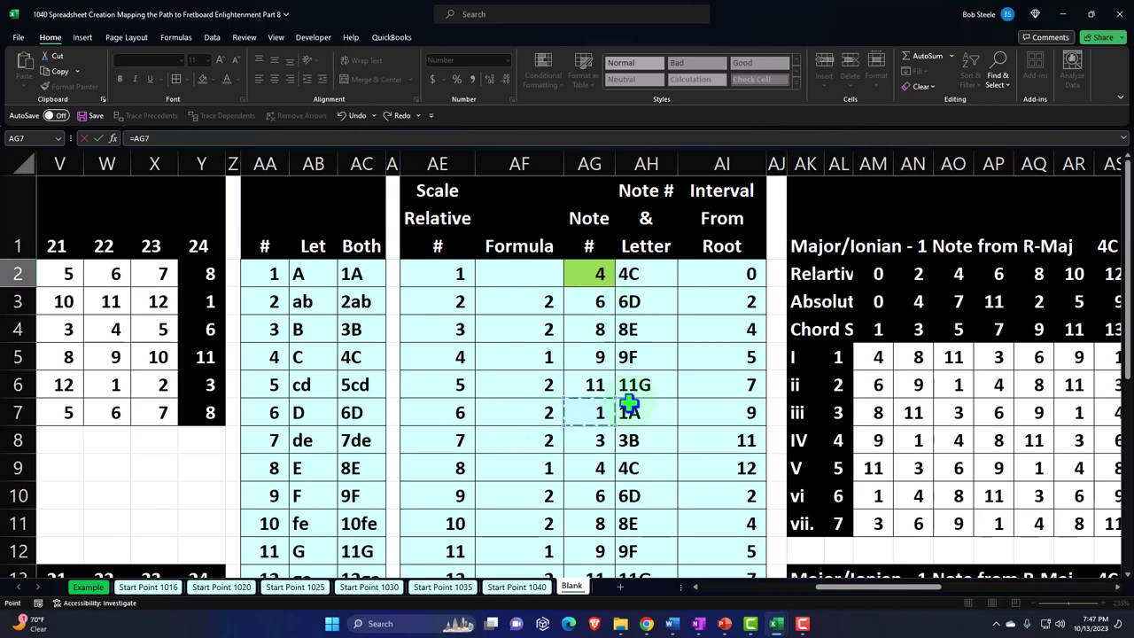
{"action": "key", "text": "Return"}
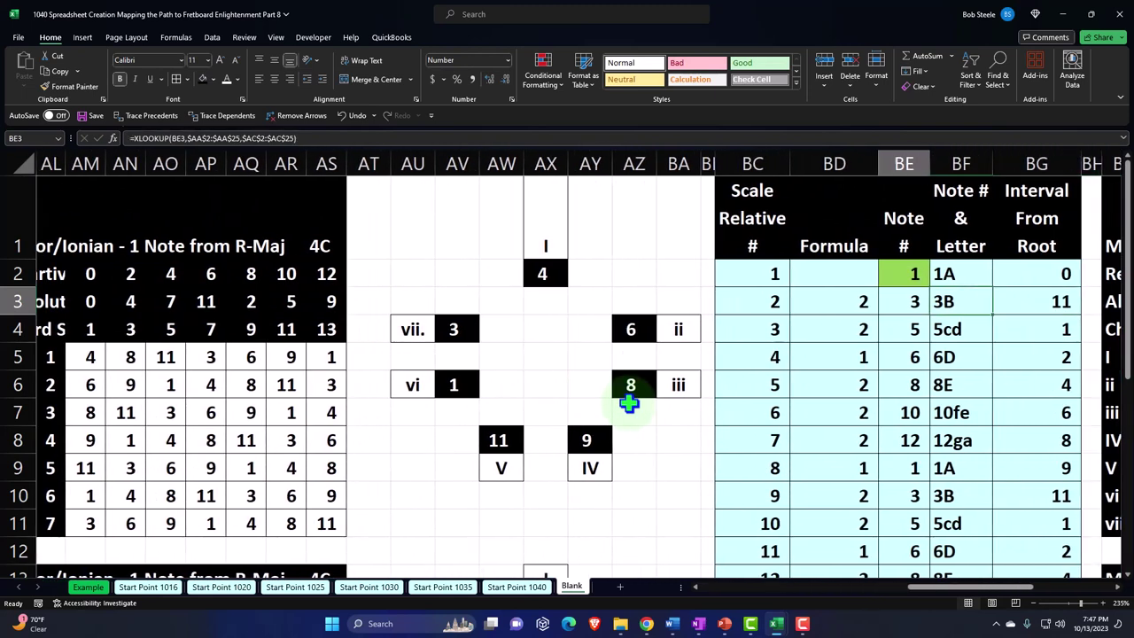
Set BE2's fill colour to white, removing the green fill.
{"action": "key", "text": "Up"}
{"action": "left_click", "coordinate": [214, 80]}
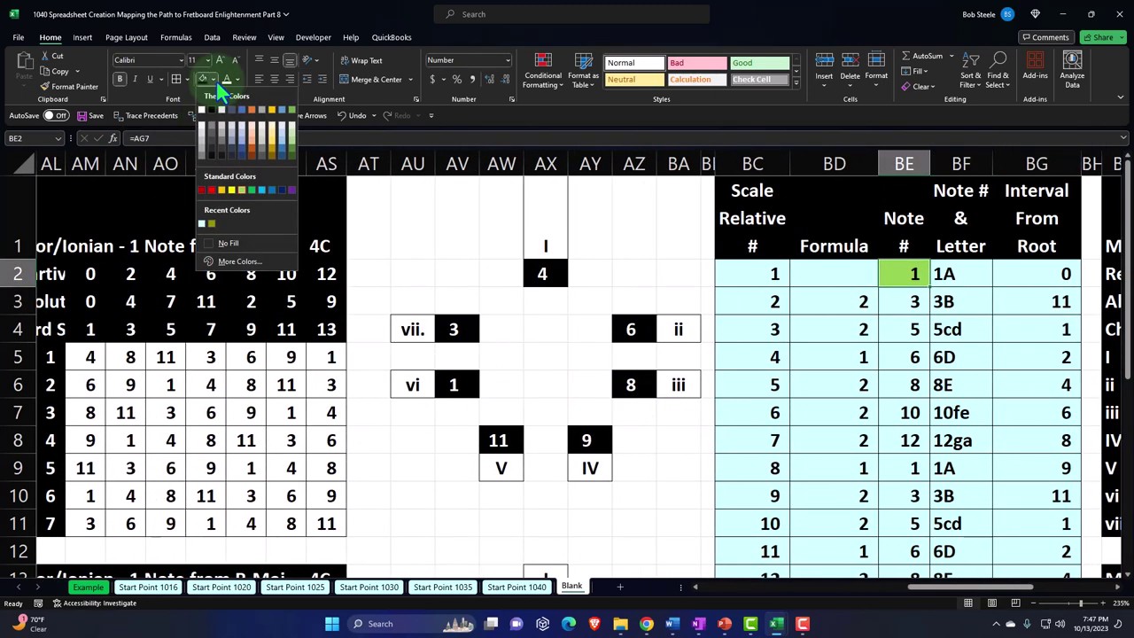
{"action": "left_click", "coordinate": [202, 223]}
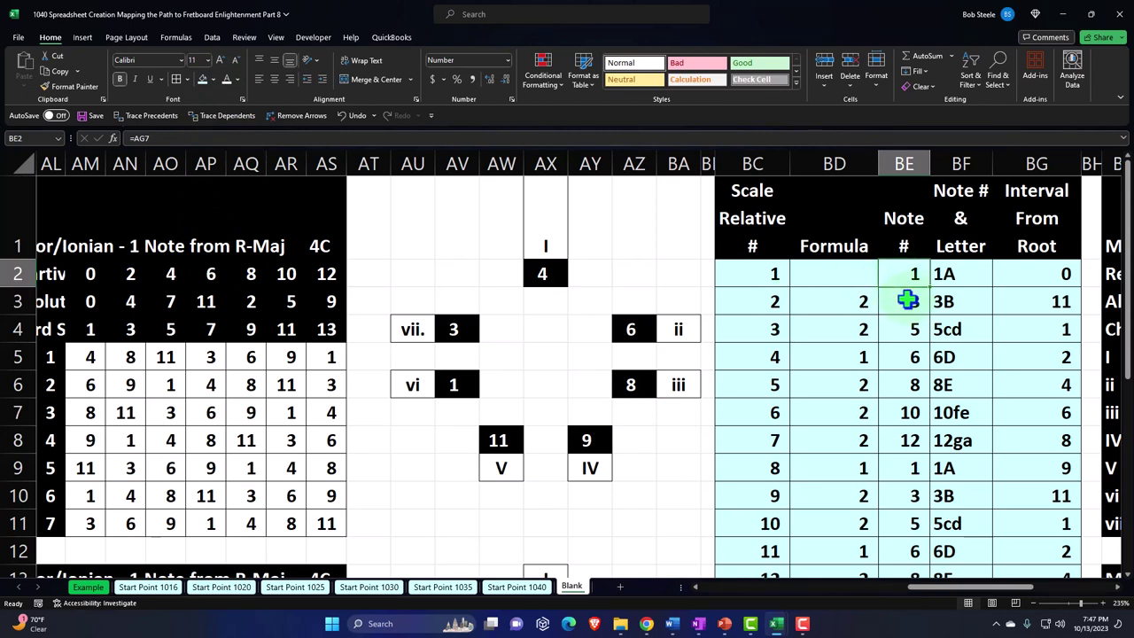
Link BD3 to the earlier table's step value in AF11.
{"action": "key", "text": "Down"}
{"action": "key", "text": "Left"}
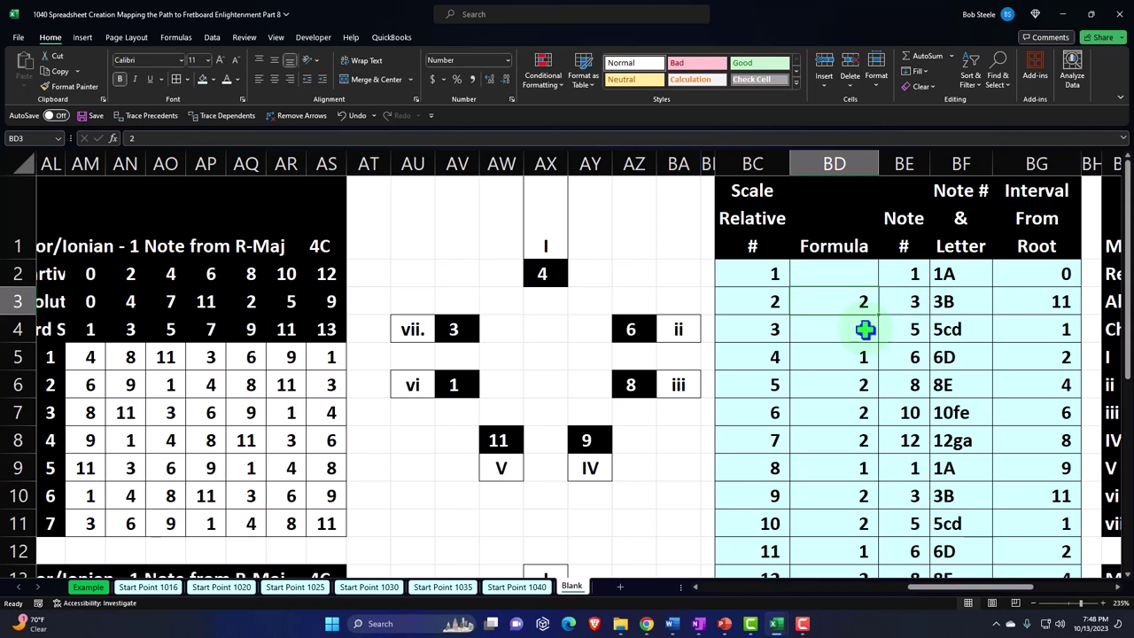
{"action": "type", "text": "="}
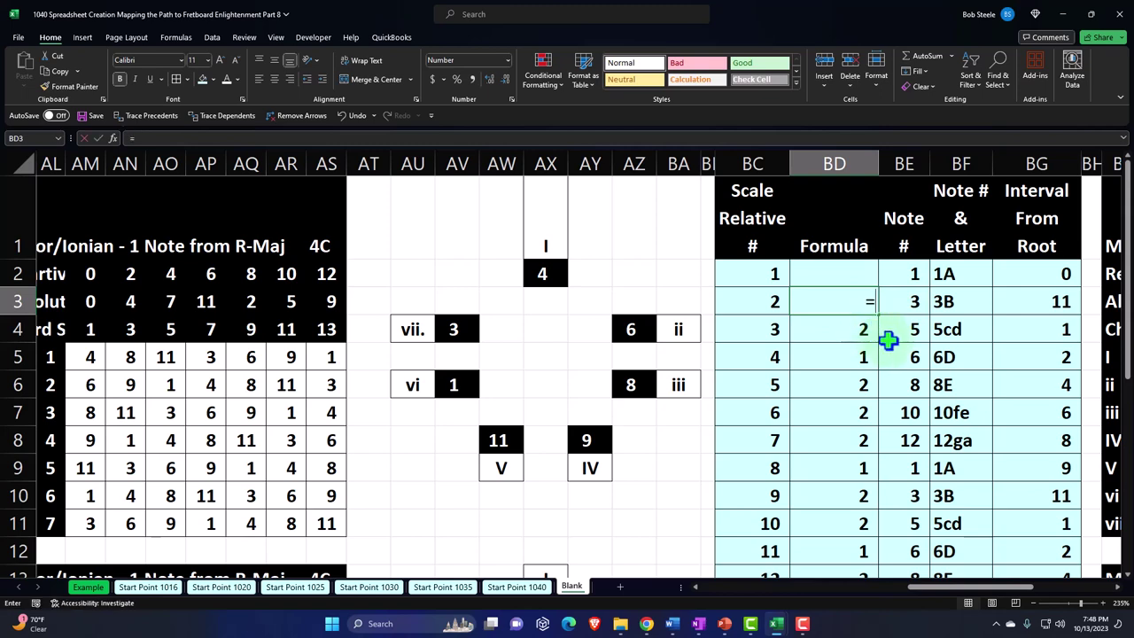
{"action": "key", "text": "Left"}
{"action": "key", "text": "Left"}
{"action": "key", "text": "Left"}
{"action": "key", "text": "Left"}
{"action": "key", "text": "Left"}
{"action": "key", "text": "Left"}
{"action": "key", "text": "Left"}
{"action": "key", "text": "Left"}
{"action": "key", "text": "Left"}
{"action": "key", "text": "Left"}
{"action": "key", "text": "Left"}
{"action": "key", "text": "Left"}
{"action": "key", "text": "Left"}
{"action": "key", "text": "Left"}
{"action": "key", "text": "Left"}
{"action": "key", "text": "Left"}
{"action": "key", "text": "Left"}
{"action": "key", "text": "Left"}
{"action": "key", "text": "Left"}
{"action": "key", "text": "Left"}
{"action": "key", "text": "Left"}
{"action": "key", "text": "Left"}
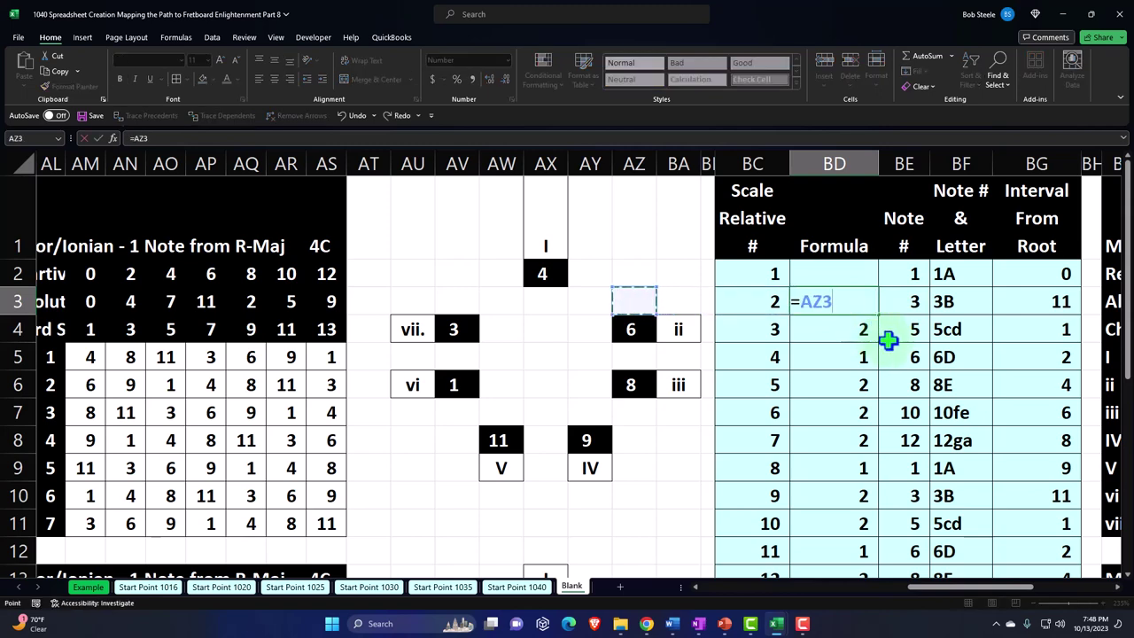
{"action": "key", "text": "Left"}
{"action": "key", "text": "Left"}
{"action": "key", "text": "Left"}
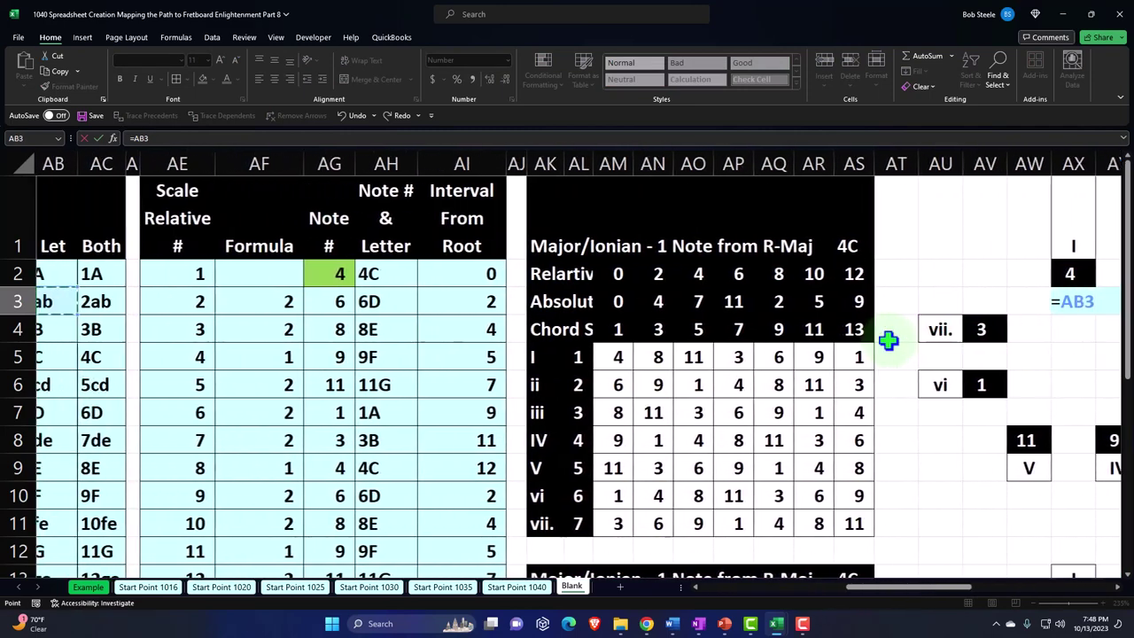
{"action": "key", "text": "Right"}
{"action": "key", "text": "Right"}
{"action": "key", "text": "Right"}
{"action": "key", "text": "Right"}
{"action": "key", "text": "Right"}
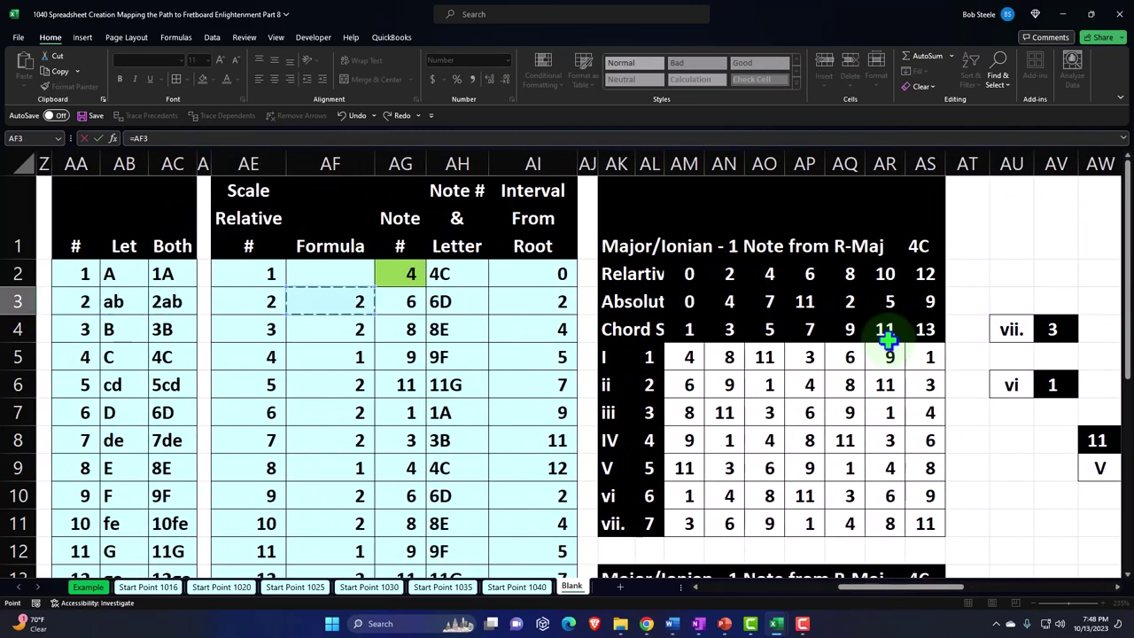
{"action": "key", "text": "Down"}
{"action": "key", "text": "Down"}
{"action": "key", "text": "Down"}
{"action": "key", "text": "Down"}
{"action": "key", "text": "Down"}
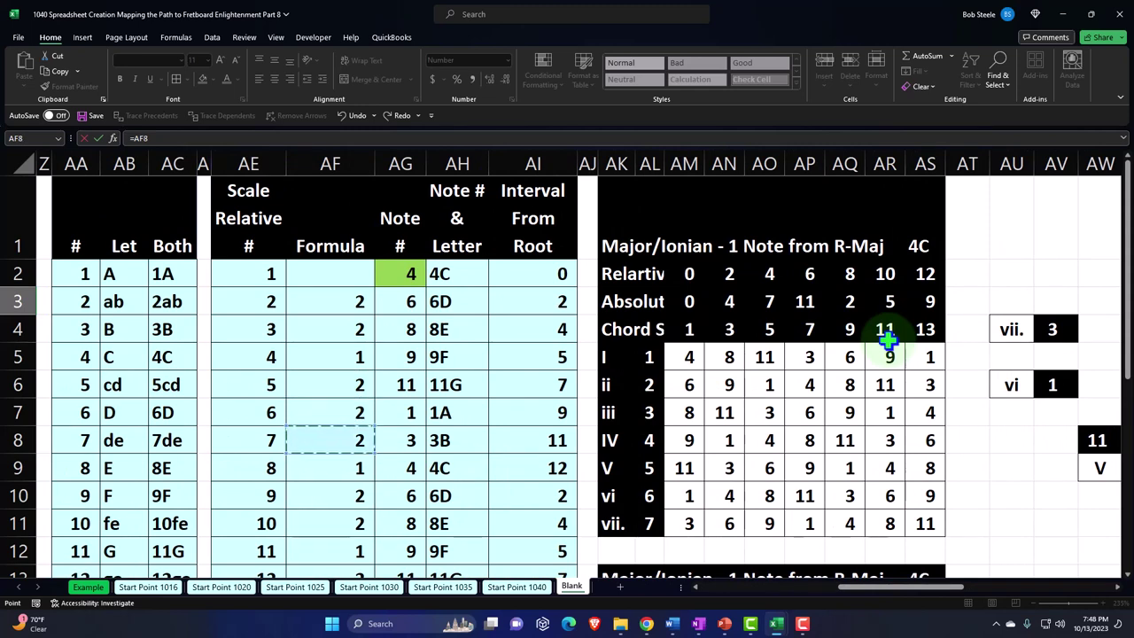
{"action": "key", "text": "Down"}
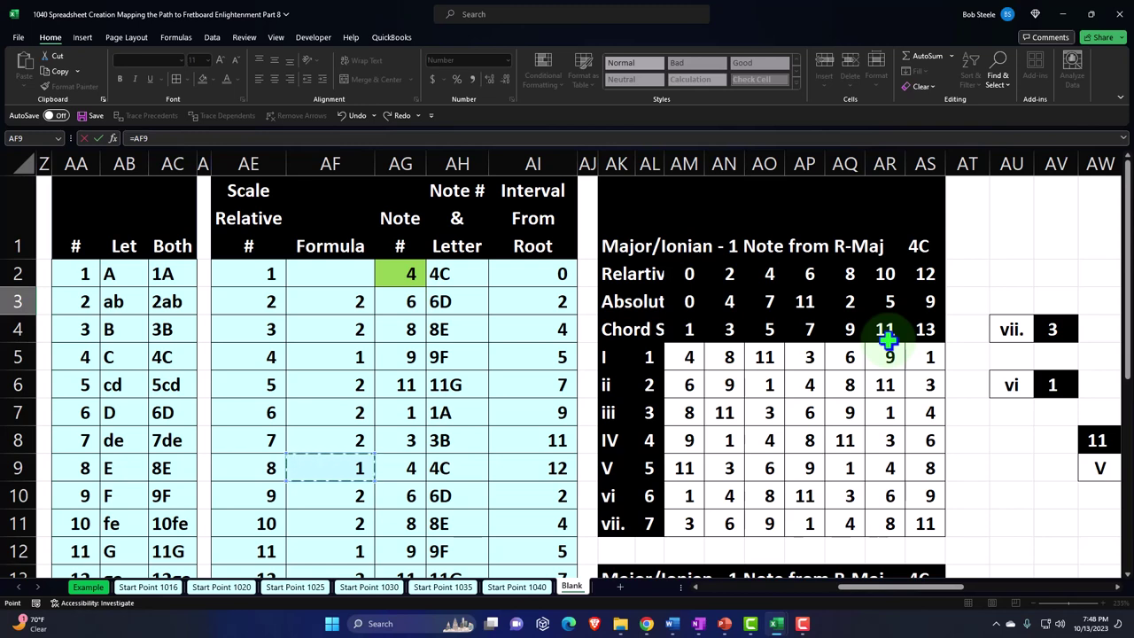
{"action": "key", "text": "Down"}
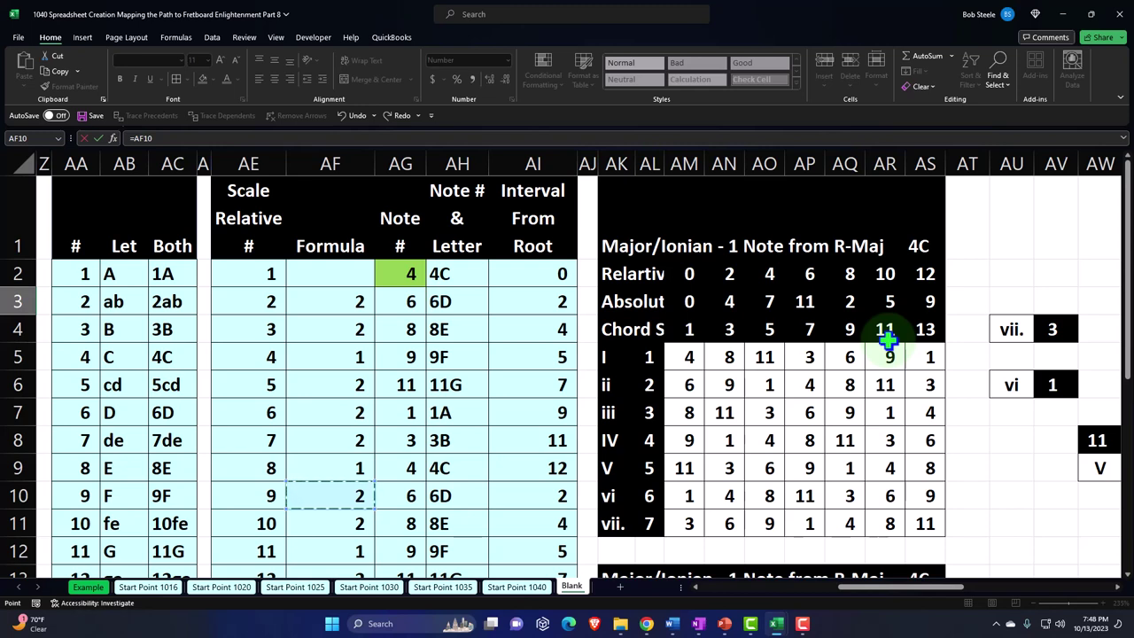
{"action": "key", "text": "Down"}
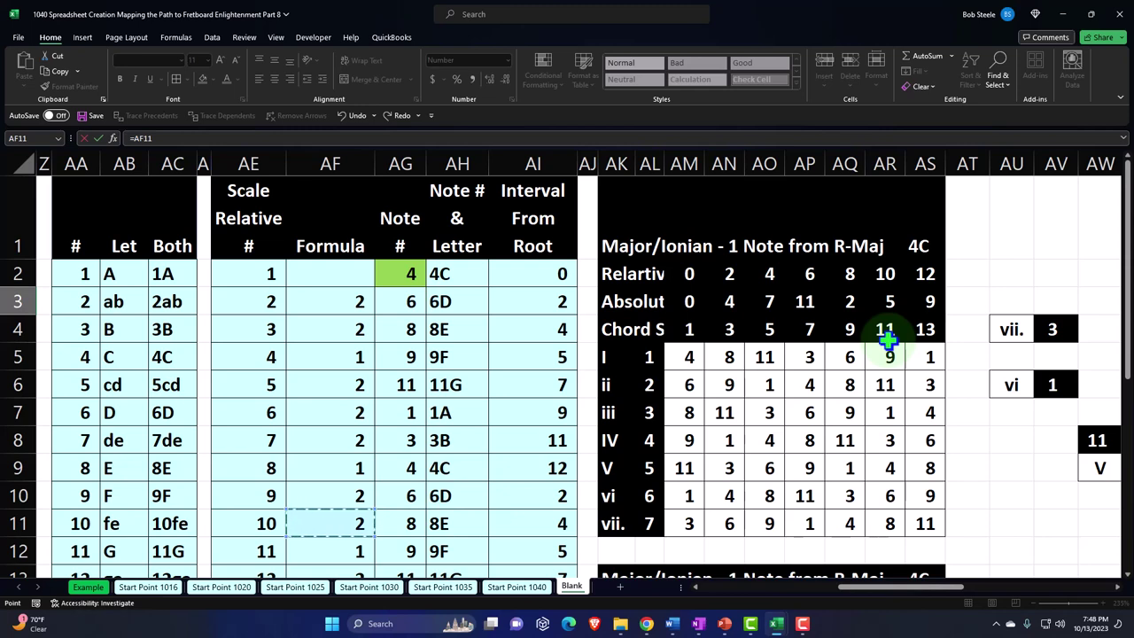
{"action": "scroll", "coordinate": [643, 410], "scroll_direction": "down", "scroll_amount": 1}
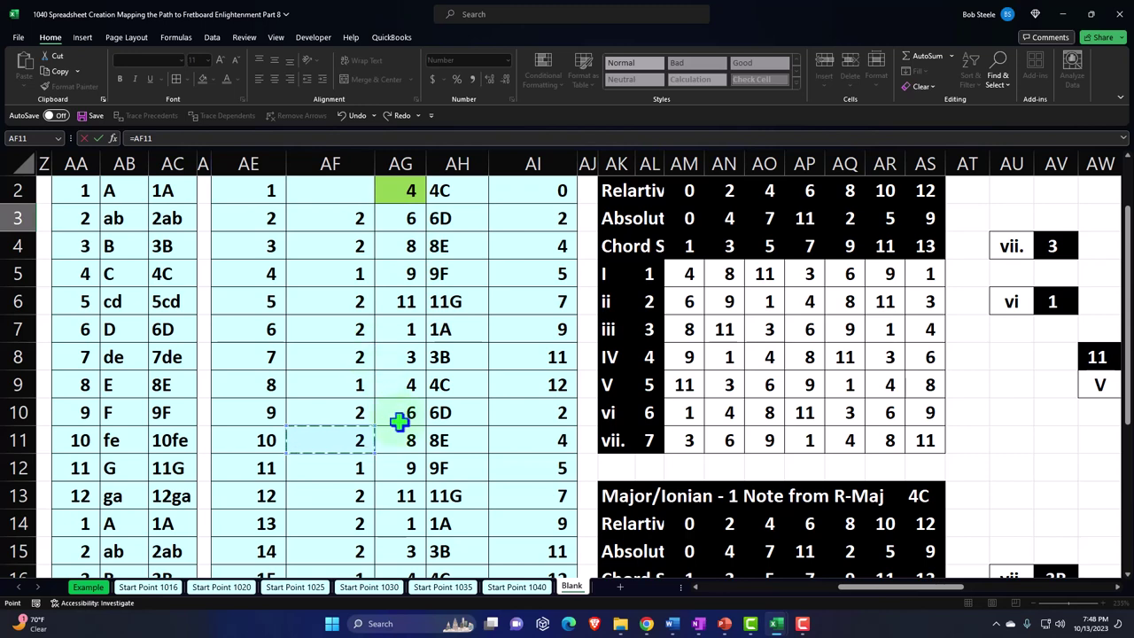
{"action": "scroll", "coordinate": [397, 423], "scroll_direction": "down", "scroll_amount": 1}
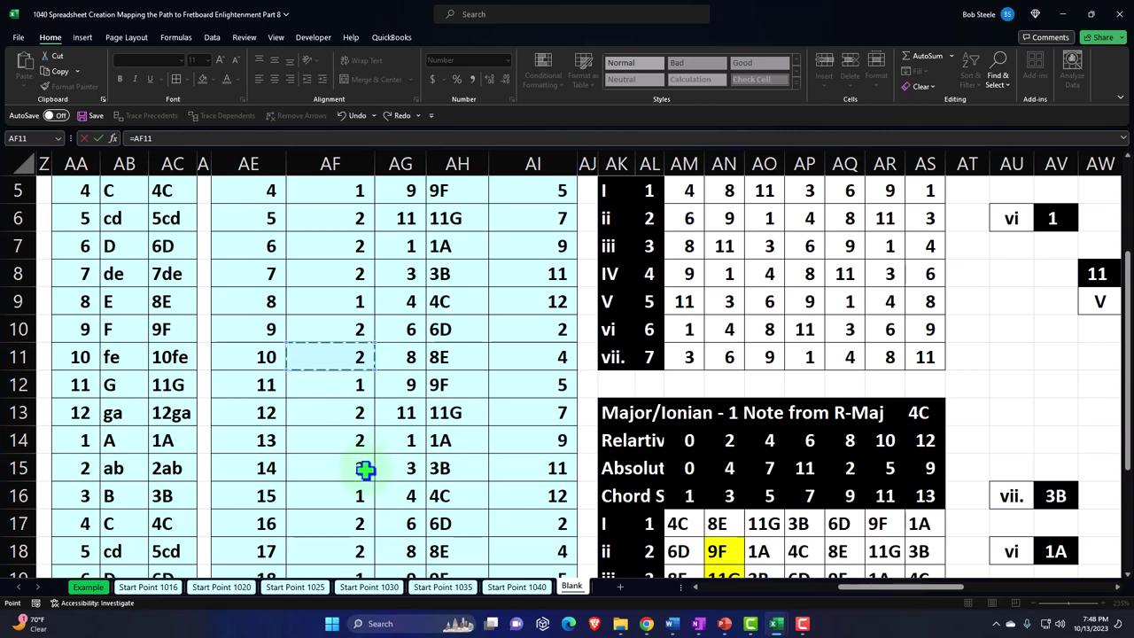
{"action": "scroll", "coordinate": [409, 480], "scroll_direction": "up", "scroll_amount": 1}
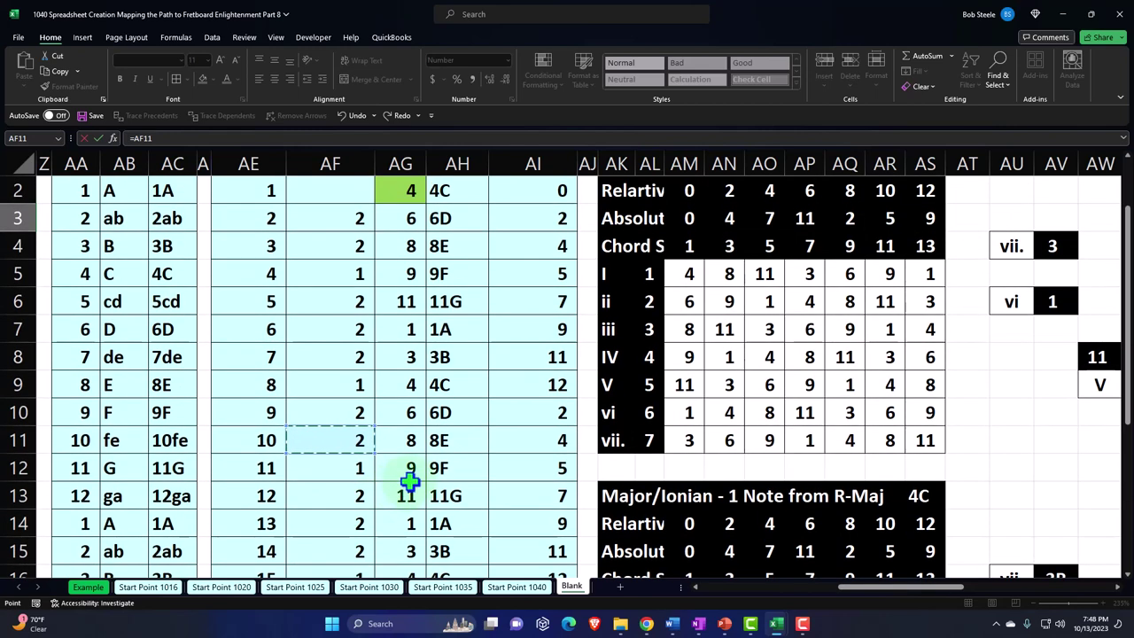
{"action": "key", "text": "Escape"}
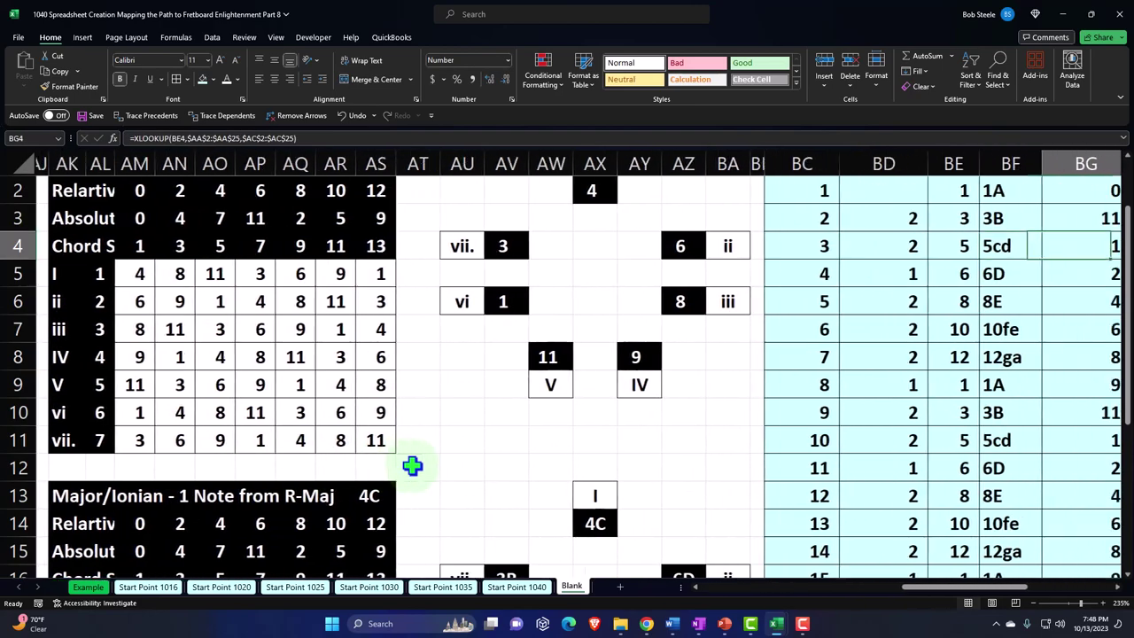
Clear the old step values below and fill BD3's formula down to BD9.
{"action": "left_click_drag", "start_coordinate": [803, 245], "coordinate": [816, 527]}
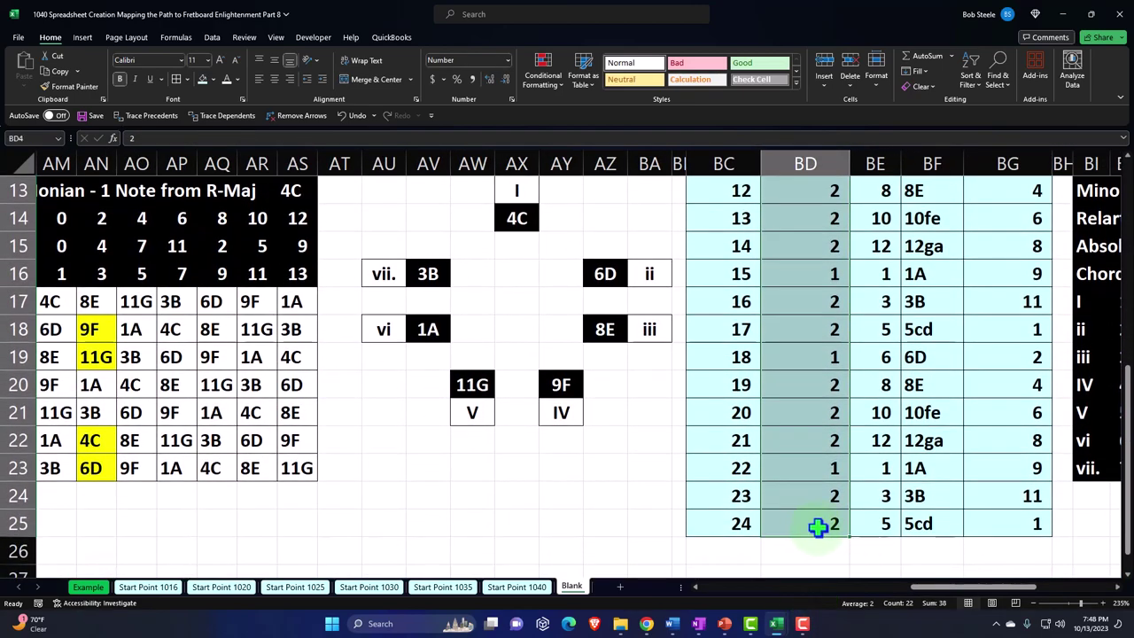
{"action": "key", "text": "Delete"}
{"action": "scroll", "coordinate": [815, 526], "scroll_direction": "up", "scroll_amount": 4}
{"action": "left_click", "coordinate": [832, 381]}
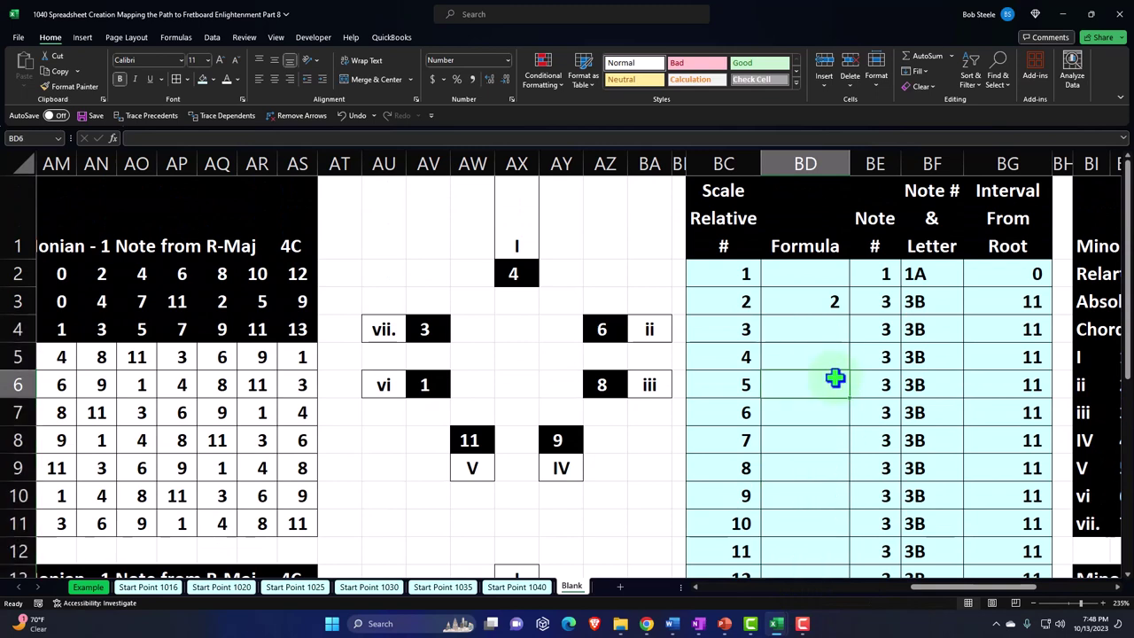
{"action": "left_click", "coordinate": [837, 301]}
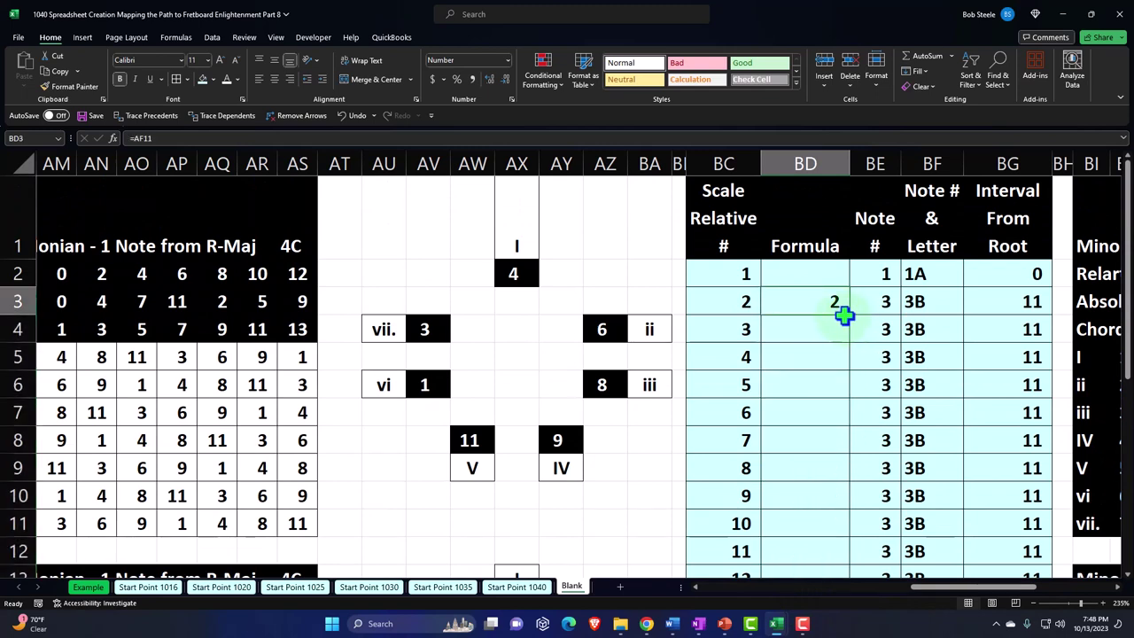
{"action": "left_click_drag", "start_coordinate": [850, 317], "coordinate": [854, 475]}
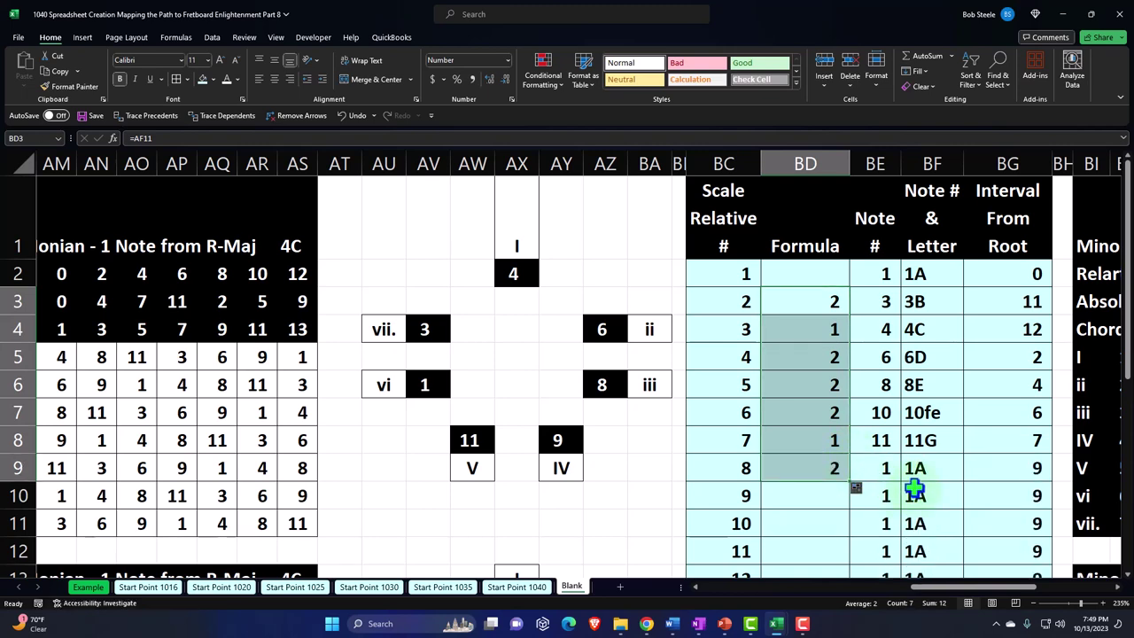
Clear the linked step values in BD3:BD9 and the old note-number formulas below the first.
{"action": "left_click", "coordinate": [864, 274]}
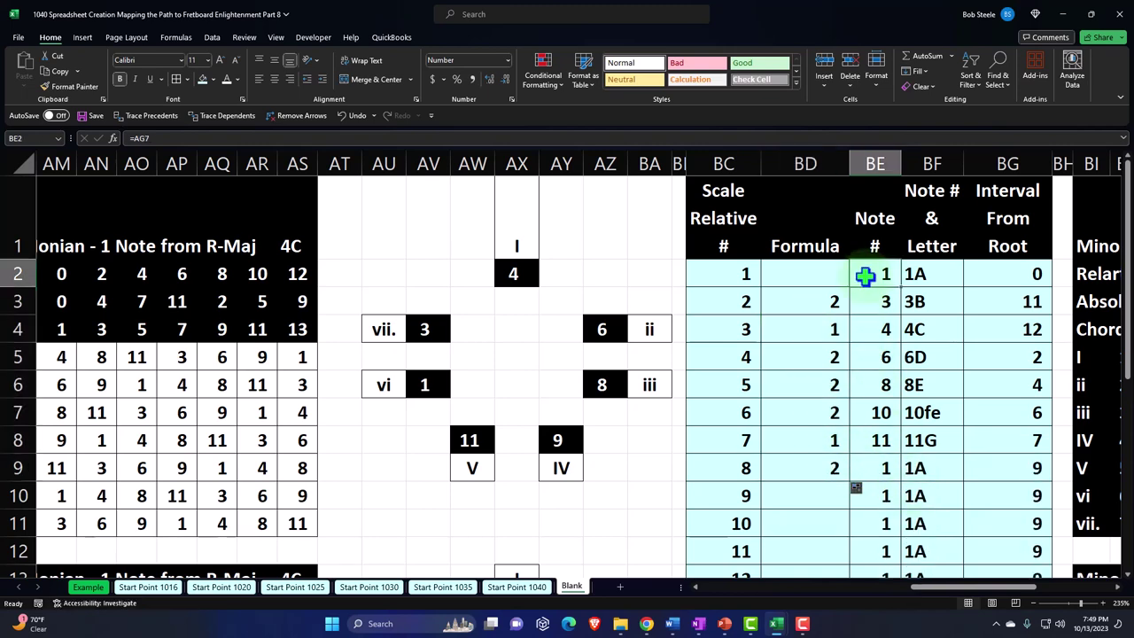
{"action": "left_click", "coordinate": [892, 466]}
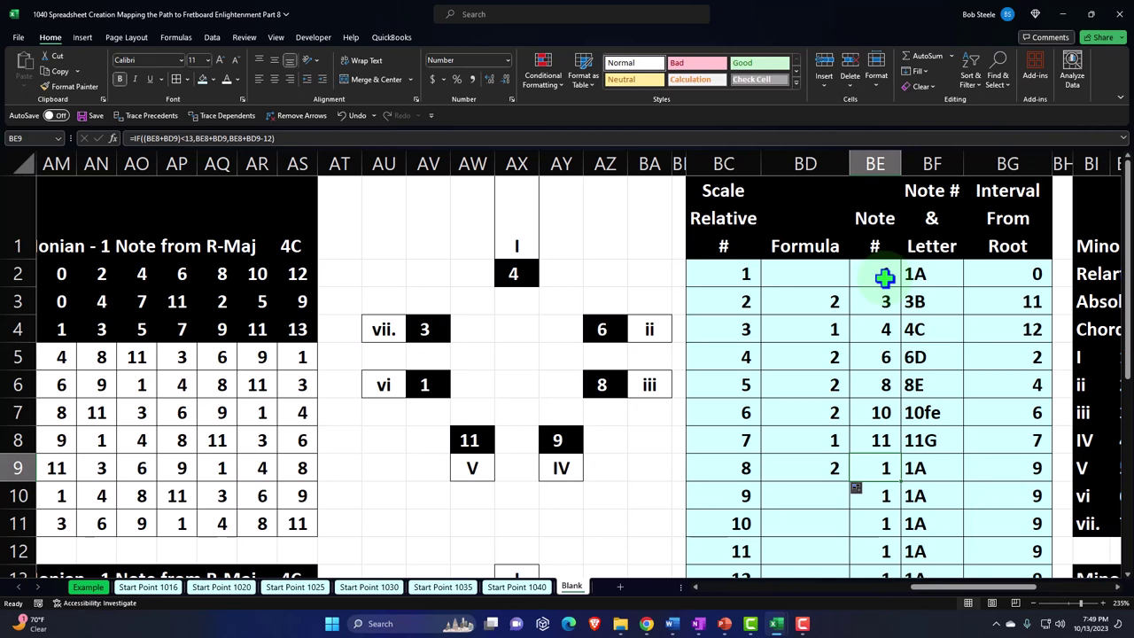
{"action": "key", "text": "Up"}
{"action": "key", "text": "Up"}
{"action": "key", "text": "Up"}
{"action": "key", "text": "Up"}
{"action": "key", "text": "Up"}
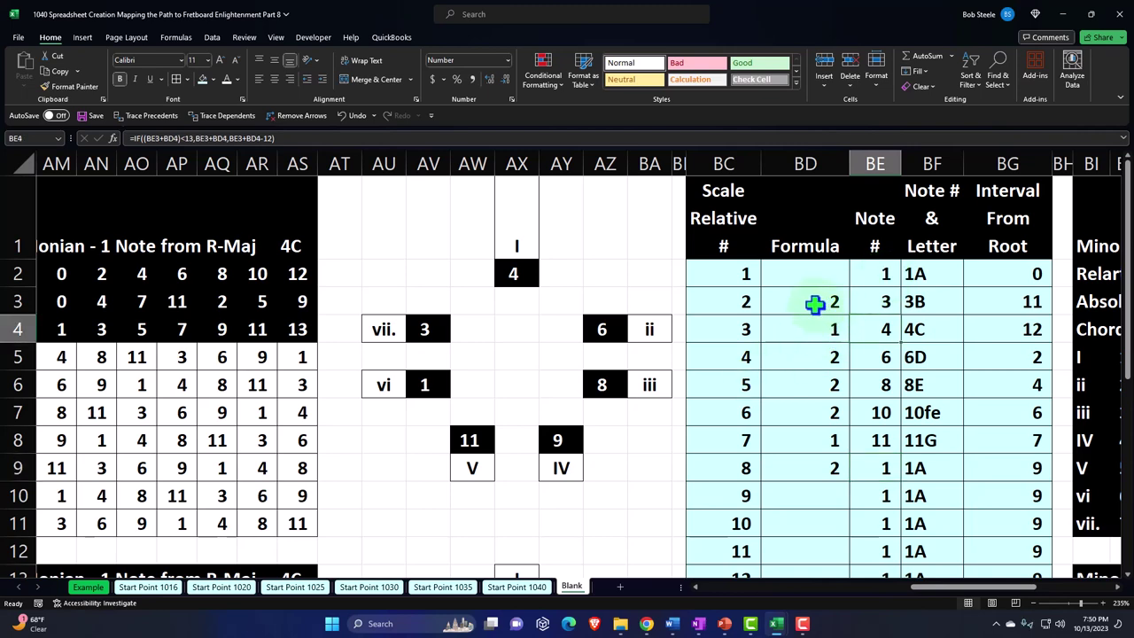
{"action": "left_click_drag", "start_coordinate": [812, 301], "coordinate": [807, 463]}
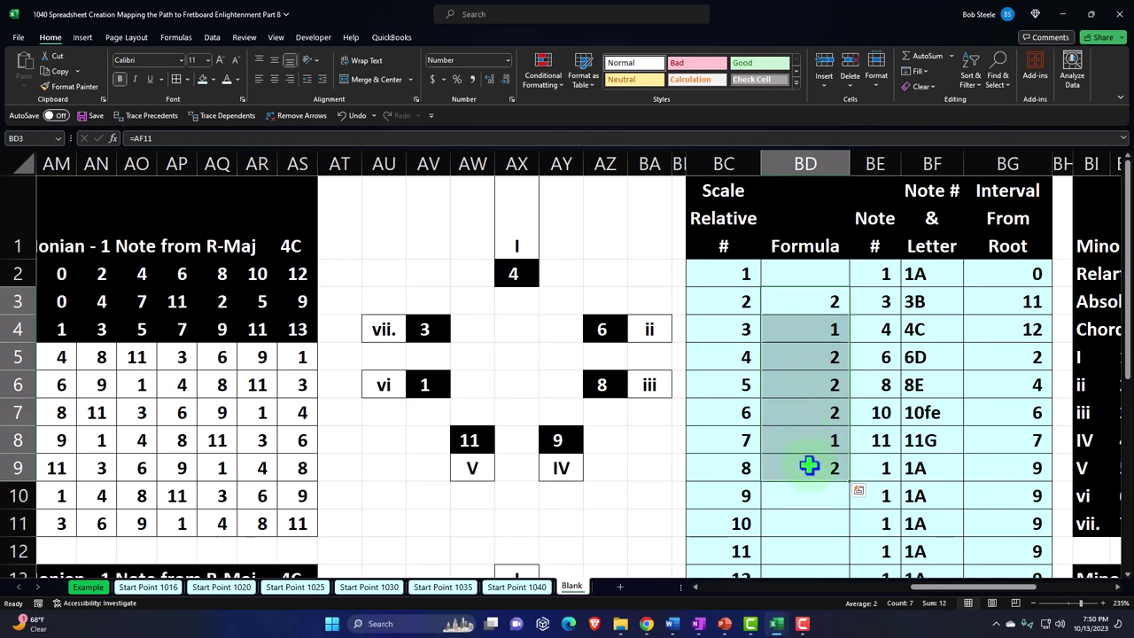
{"action": "key", "text": "Delete"}
{"action": "left_click", "coordinate": [877, 273]}
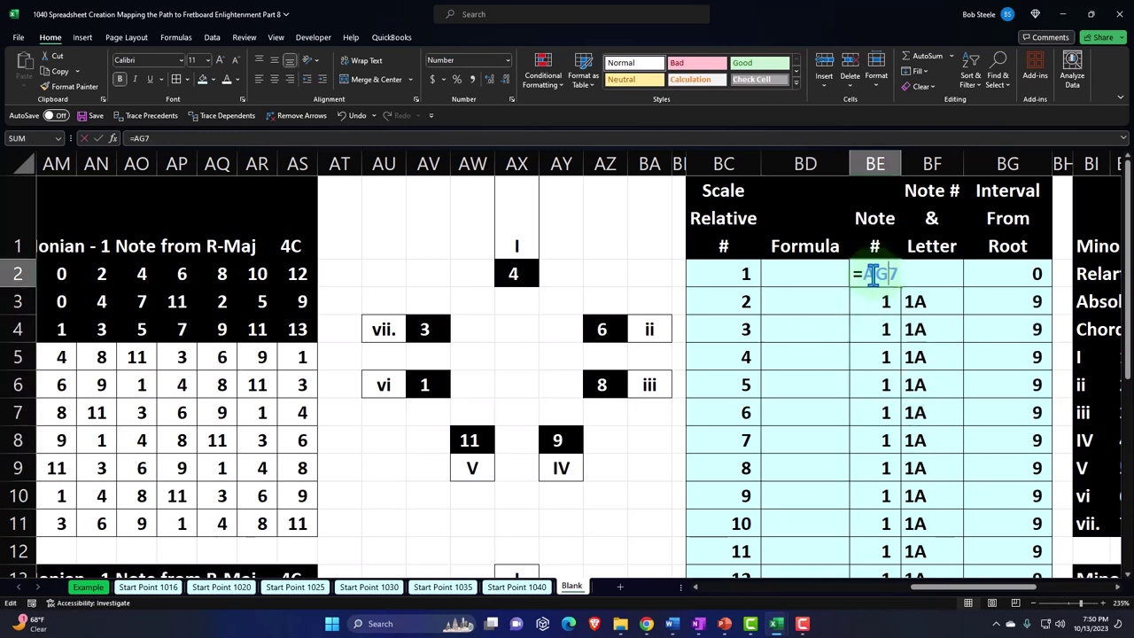
{"action": "key", "text": "Down"}
{"action": "left_click_drag", "start_coordinate": [883, 301], "coordinate": [873, 524]}
{"action": "key", "text": "Delete"}
Copy the first note-number link down through row 9 and trace which cell feeds it.
{"action": "scroll", "coordinate": [871, 498], "scroll_direction": "up", "scroll_amount": 4}
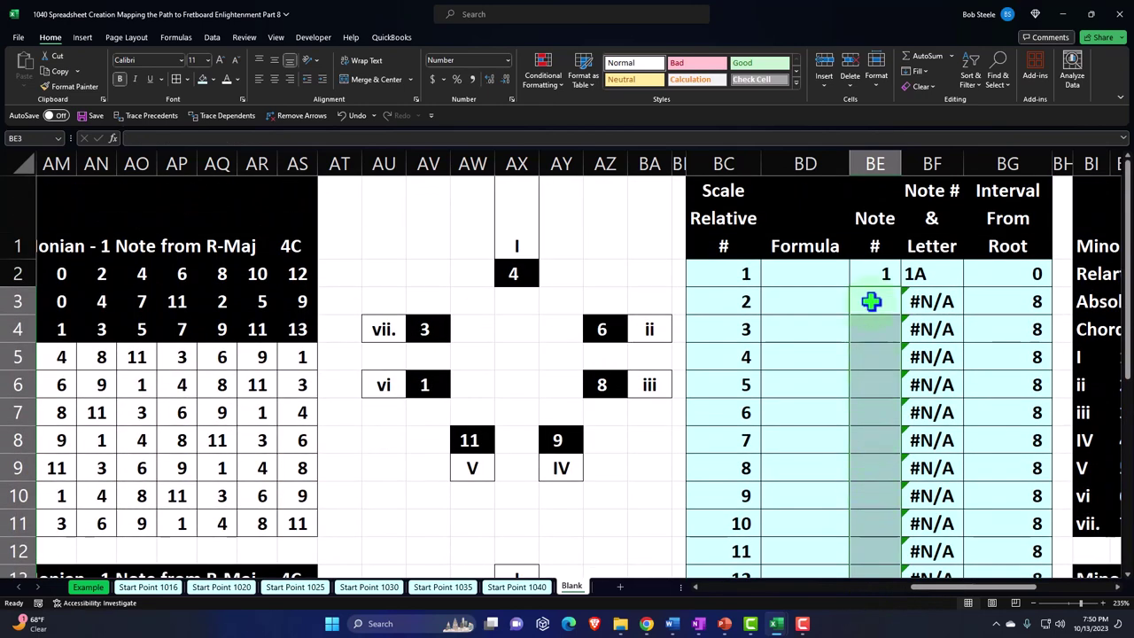
{"action": "left_click", "coordinate": [873, 302]}
{"action": "left_click", "coordinate": [872, 273]}
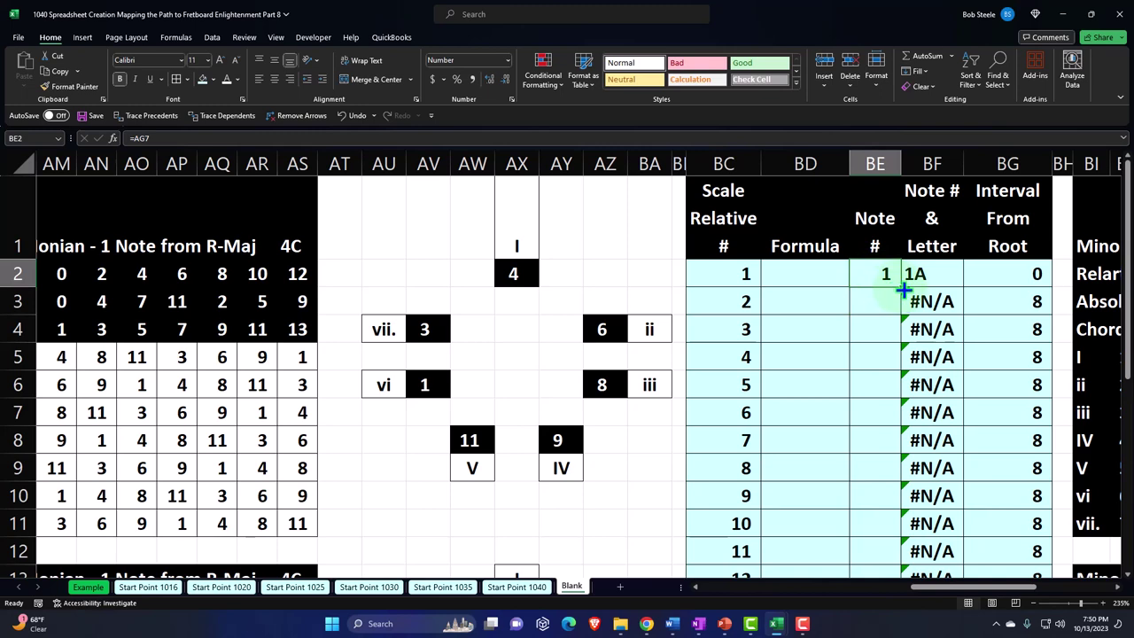
{"action": "left_click_drag", "start_coordinate": [902, 310], "coordinate": [899, 484]}
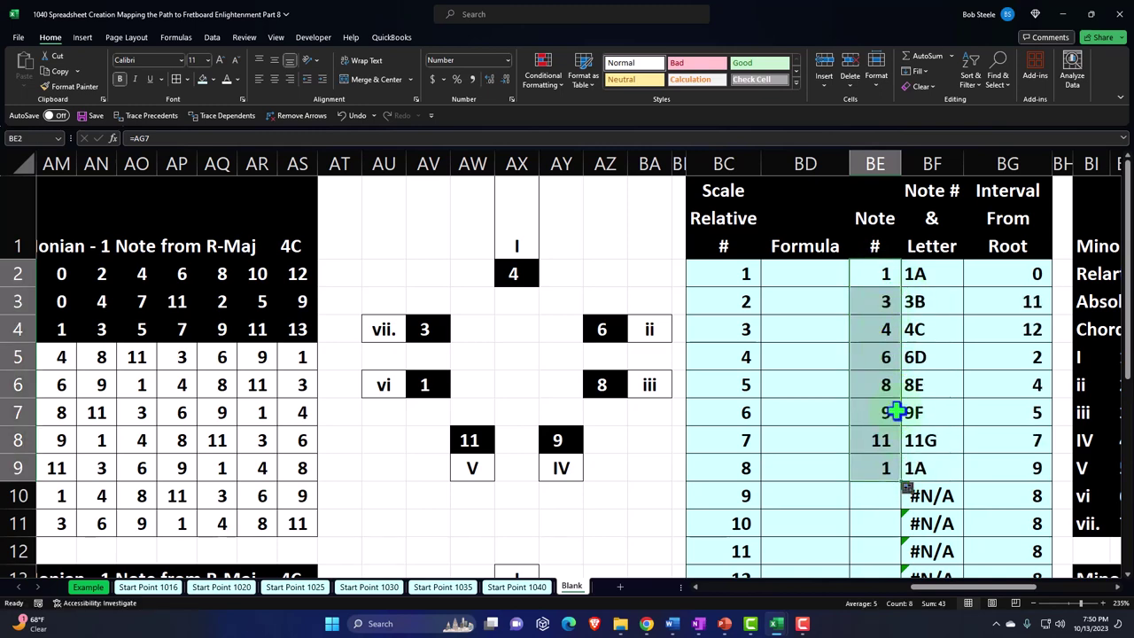
{"action": "left_click", "coordinate": [881, 469]}
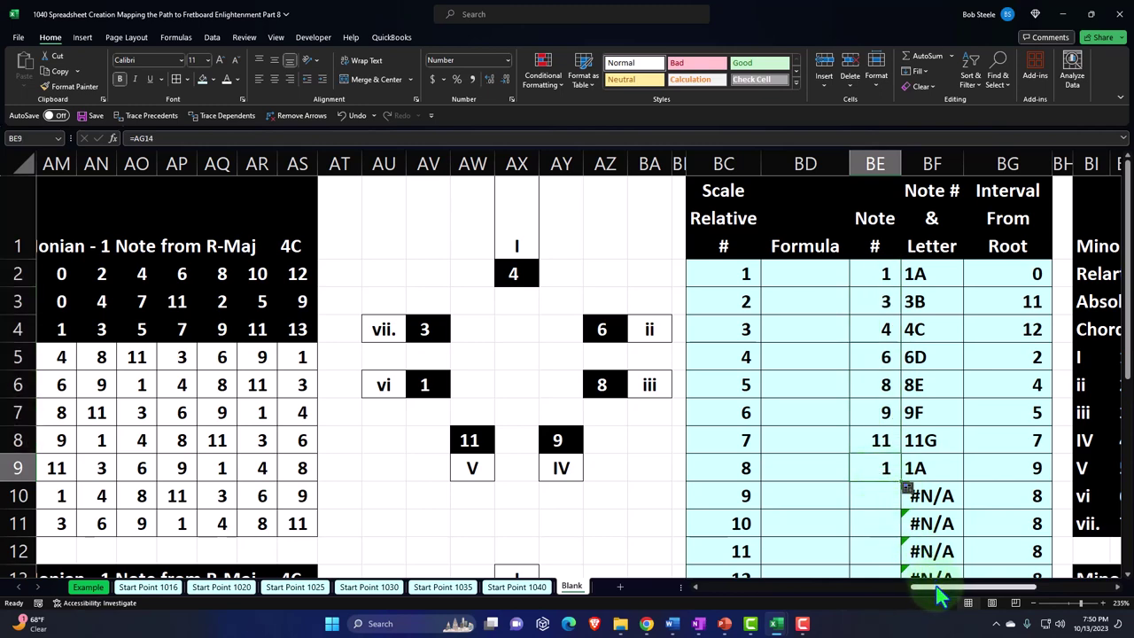
{"action": "left_click", "coordinate": [137, 119]}
{"action": "left_click_drag", "start_coordinate": [946, 588], "coordinate": [847, 590]}
{"action": "scroll", "coordinate": [361, 328], "scroll_direction": "down", "scroll_amount": 3}
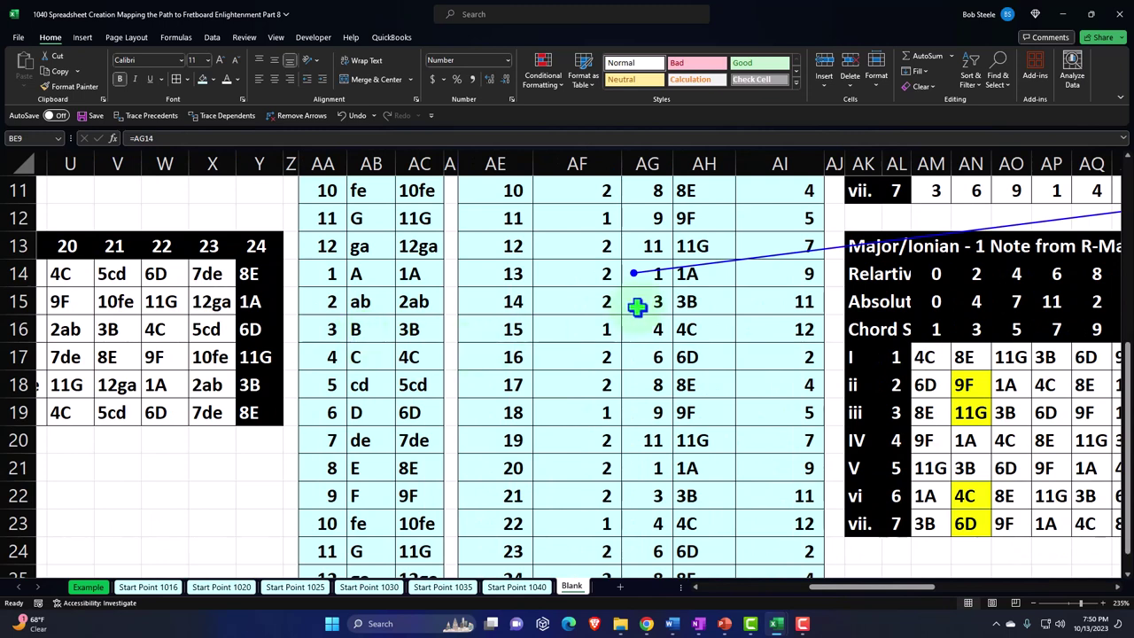
{"action": "left_click_drag", "start_coordinate": [843, 590], "coordinate": [873, 599]}
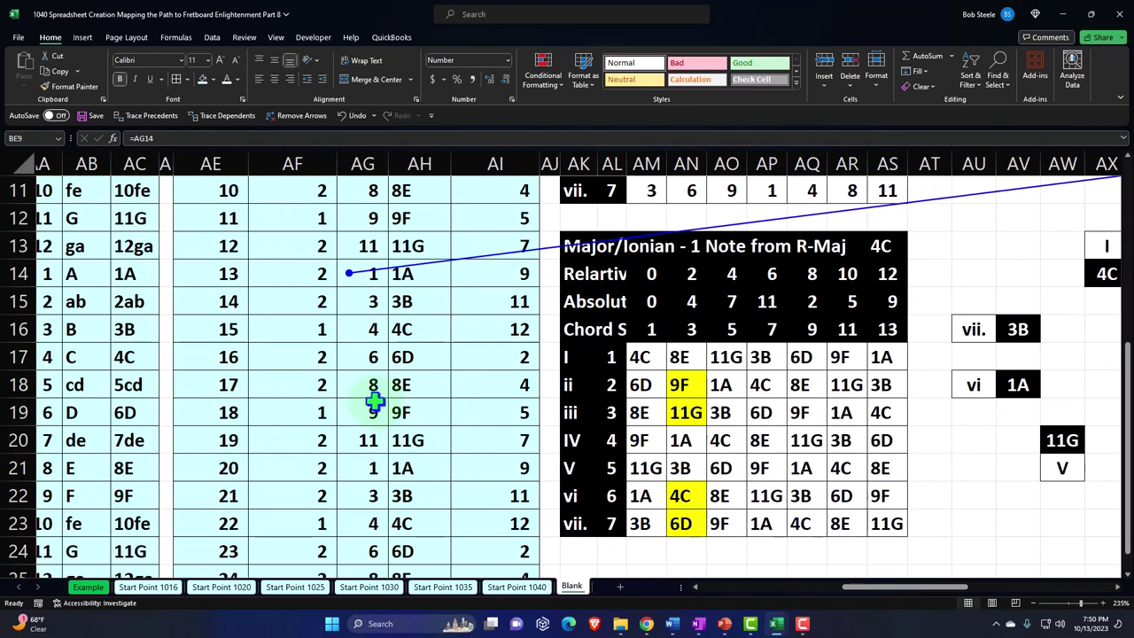
{"action": "scroll", "coordinate": [374, 401], "scroll_direction": "down", "scroll_amount": 3}
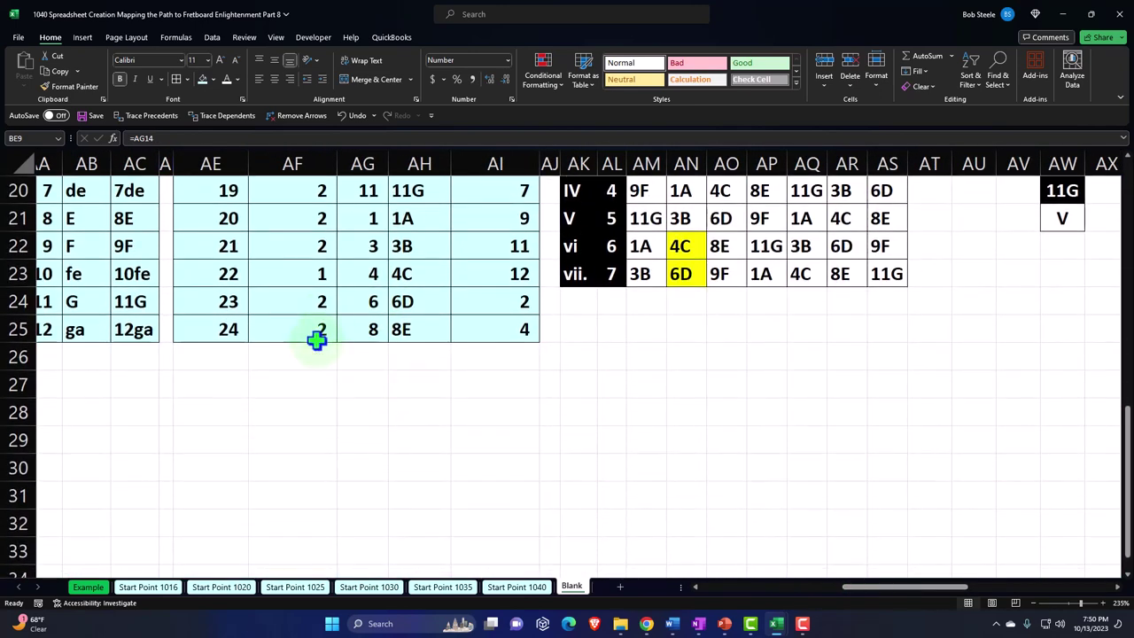
{"action": "scroll", "coordinate": [317, 340], "scroll_direction": "up", "scroll_amount": 4}
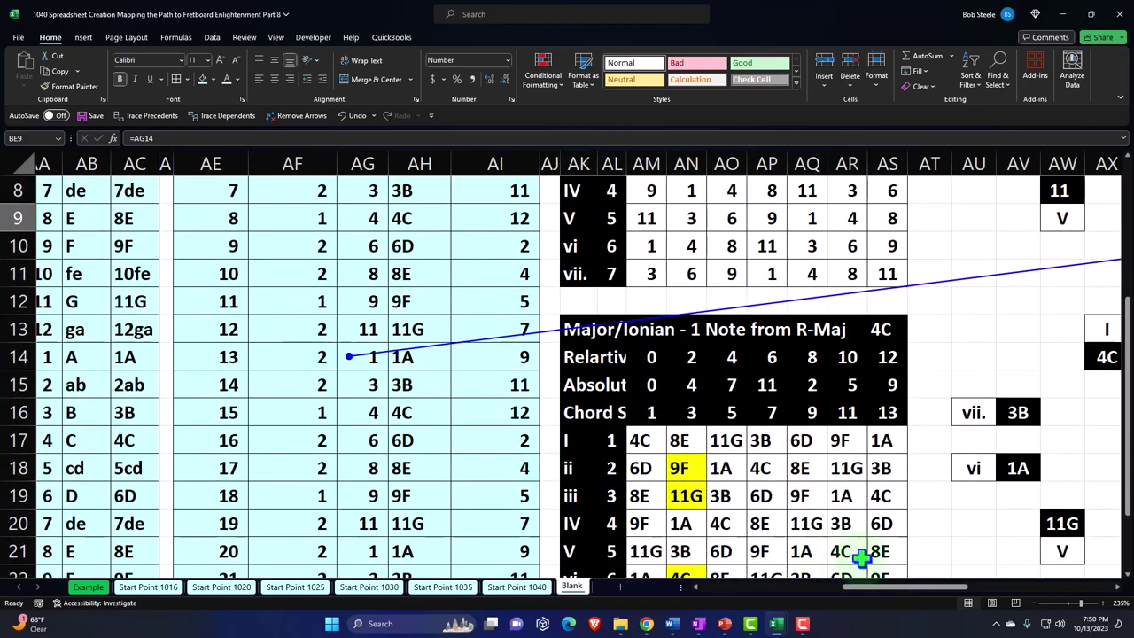
{"action": "left_click_drag", "start_coordinate": [888, 599], "coordinate": [974, 600]}
{"action": "scroll", "coordinate": [673, 443], "scroll_direction": "up", "scroll_amount": 2}
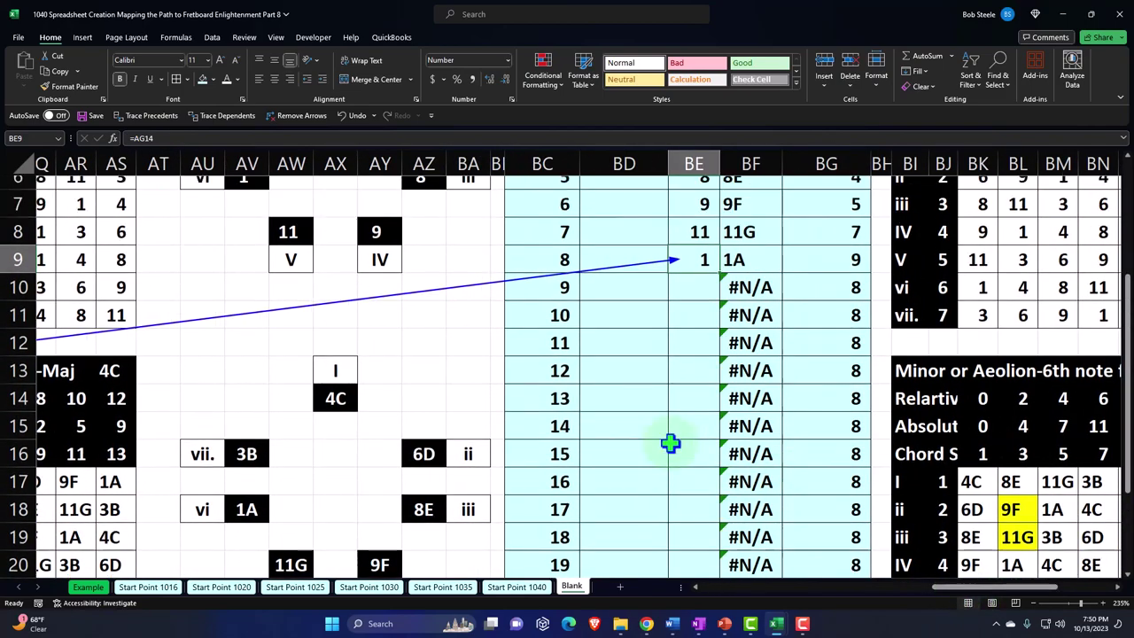
{"action": "scroll", "coordinate": [687, 440], "scroll_direction": "up", "scroll_amount": 1}
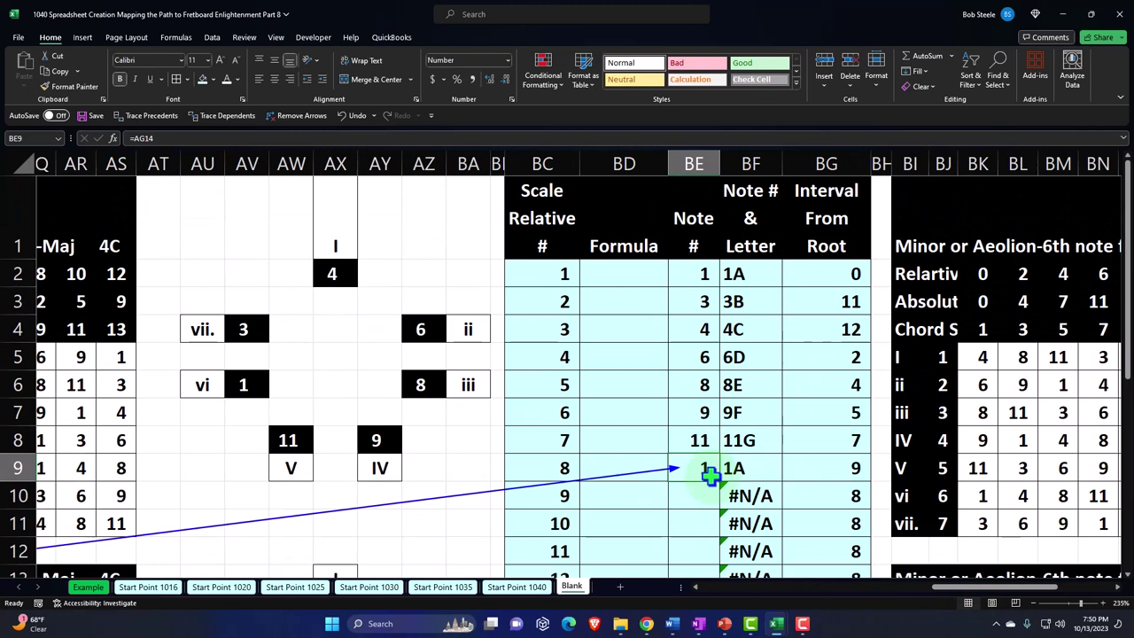
Enter =BE2 in BE9 and fill it down so note numbers repeat through row 24.
{"action": "type", "text": "="}
{"action": "key", "text": "Up"}
{"action": "key", "text": "Up"}
{"action": "key", "text": "Up"}
{"action": "key", "text": "Up"}
{"action": "key", "text": "Up"}
{"action": "key", "text": "Up"}
{"action": "key", "text": "Up"}
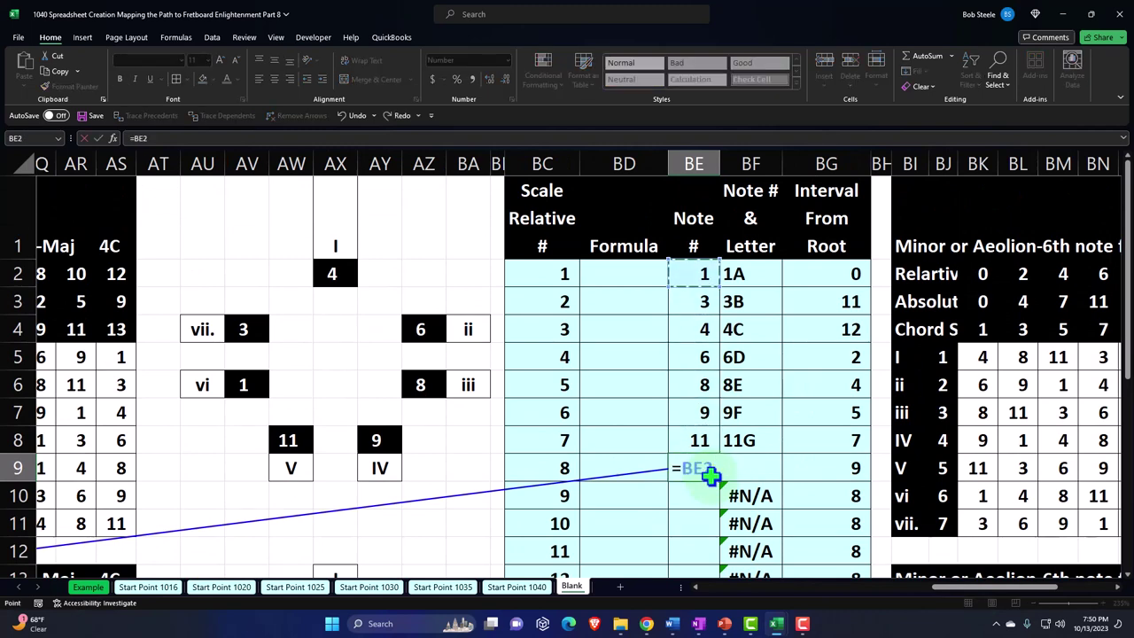
{"action": "key", "text": "Return"}
{"action": "left_click", "coordinate": [711, 473]}
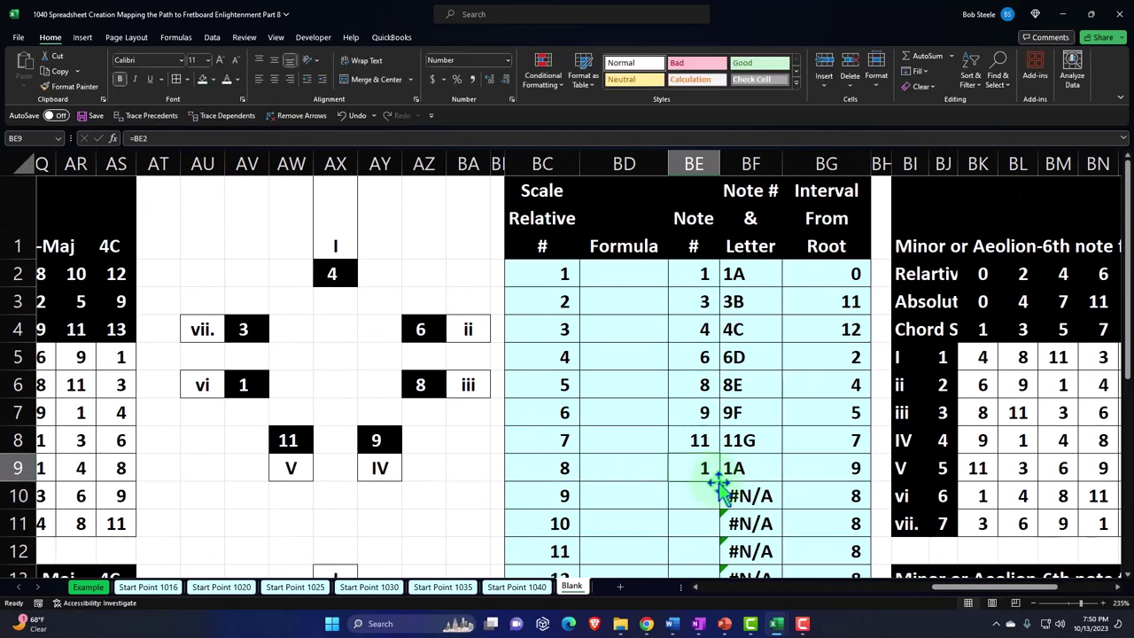
{"action": "left_click_drag", "start_coordinate": [720, 481], "coordinate": [720, 510]}
{"action": "scroll", "coordinate": [679, 398], "scroll_direction": "down", "scroll_amount": 1}
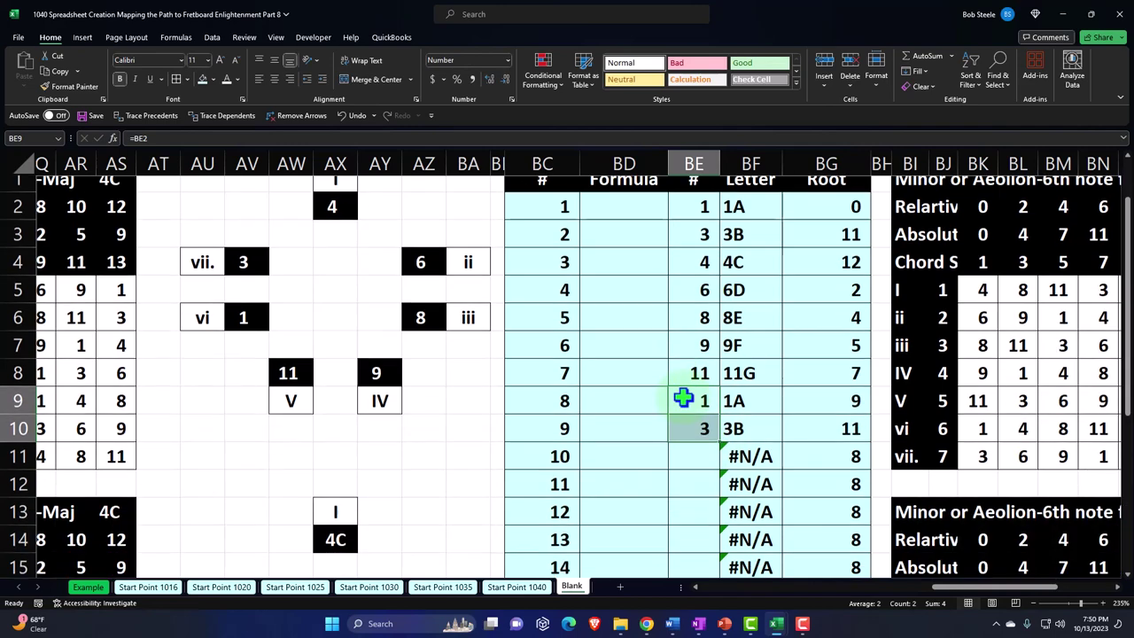
{"action": "left_click_drag", "start_coordinate": [720, 432], "coordinate": [717, 553]}
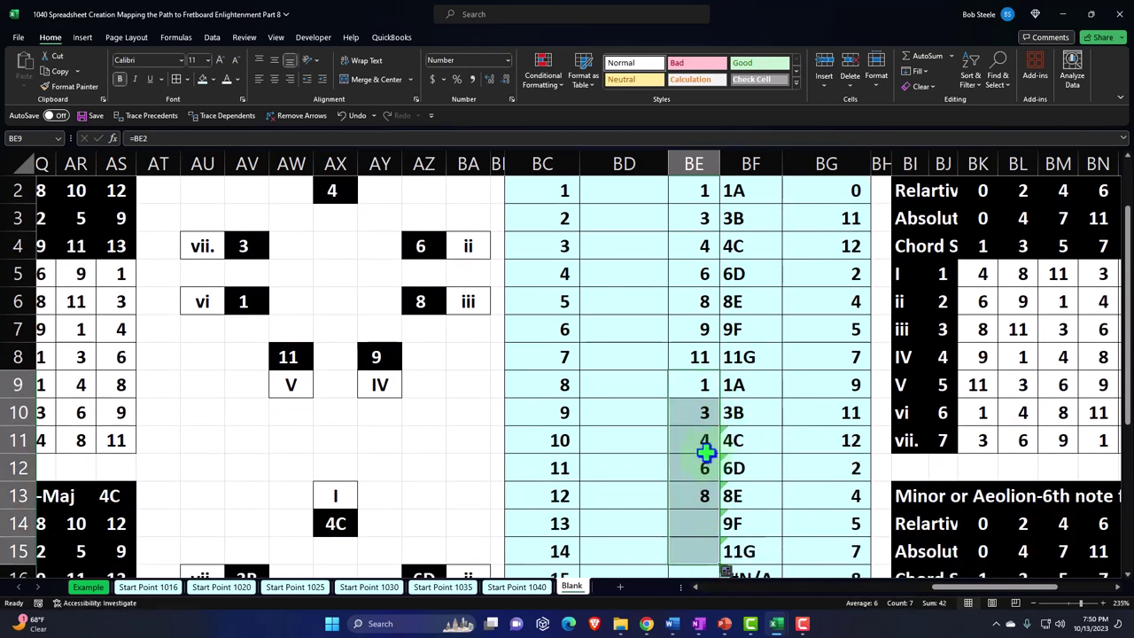
{"action": "scroll", "coordinate": [720, 421], "scroll_direction": "down", "scroll_amount": 2}
{"action": "left_click_drag", "start_coordinate": [725, 403], "coordinate": [713, 501]}
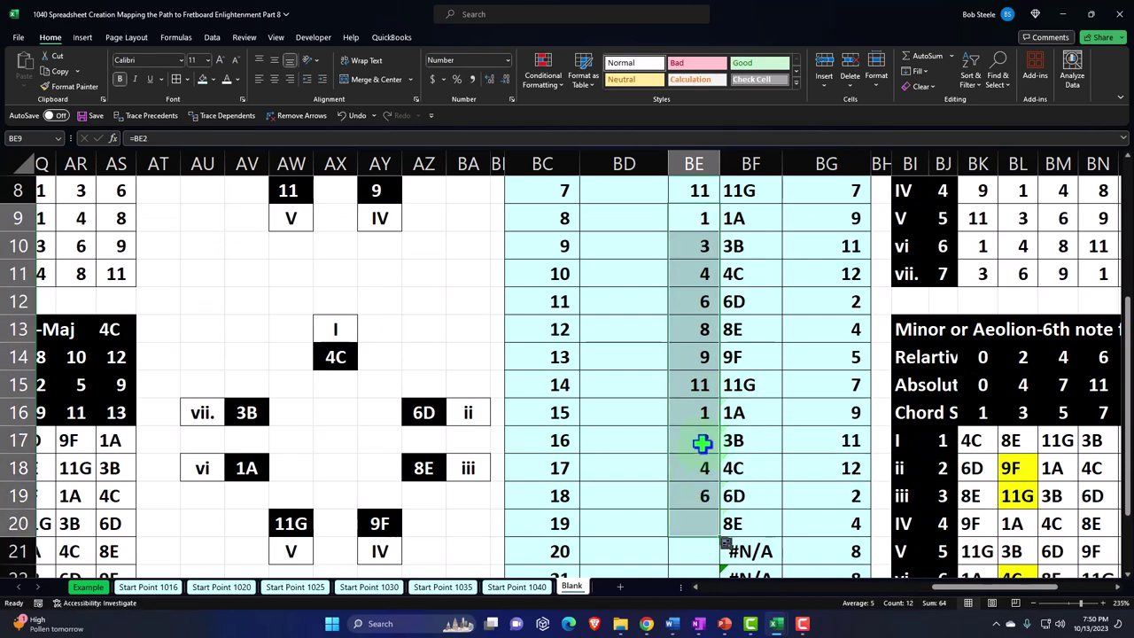
{"action": "scroll", "coordinate": [704, 438], "scroll_direction": "down", "scroll_amount": 2}
{"action": "double_click", "coordinate": [704, 336]}
{"action": "key", "text": "Return"}
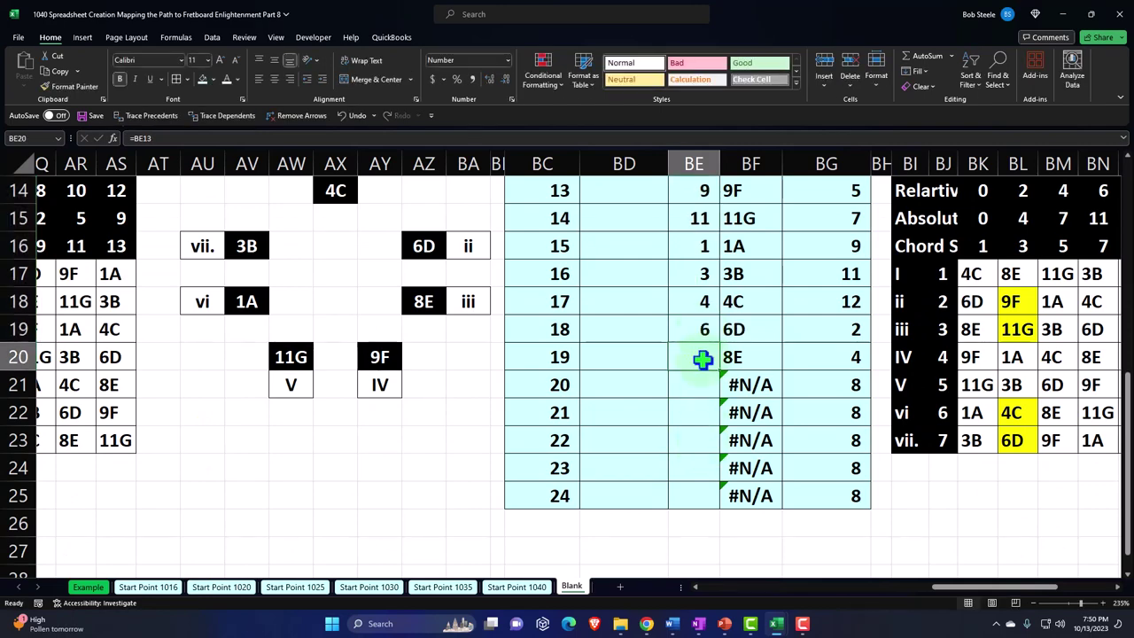
{"action": "left_click_drag", "start_coordinate": [720, 370], "coordinate": [697, 491]}
{"action": "scroll", "coordinate": [697, 491], "scroll_direction": "up", "scroll_amount": 5}
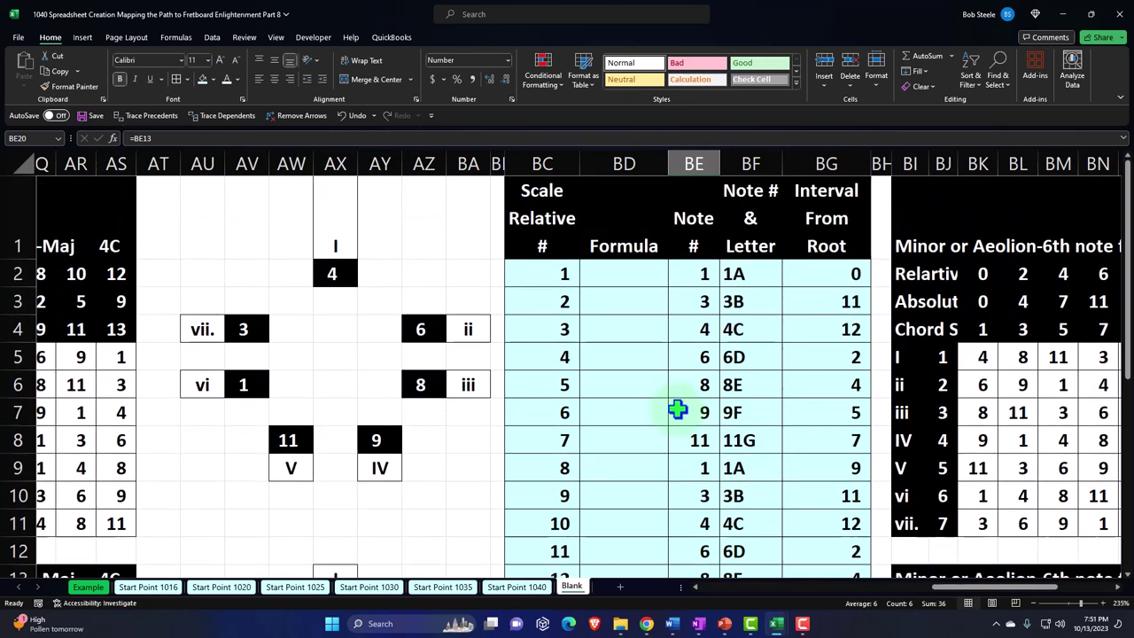
{"action": "left_click", "coordinate": [614, 304]}
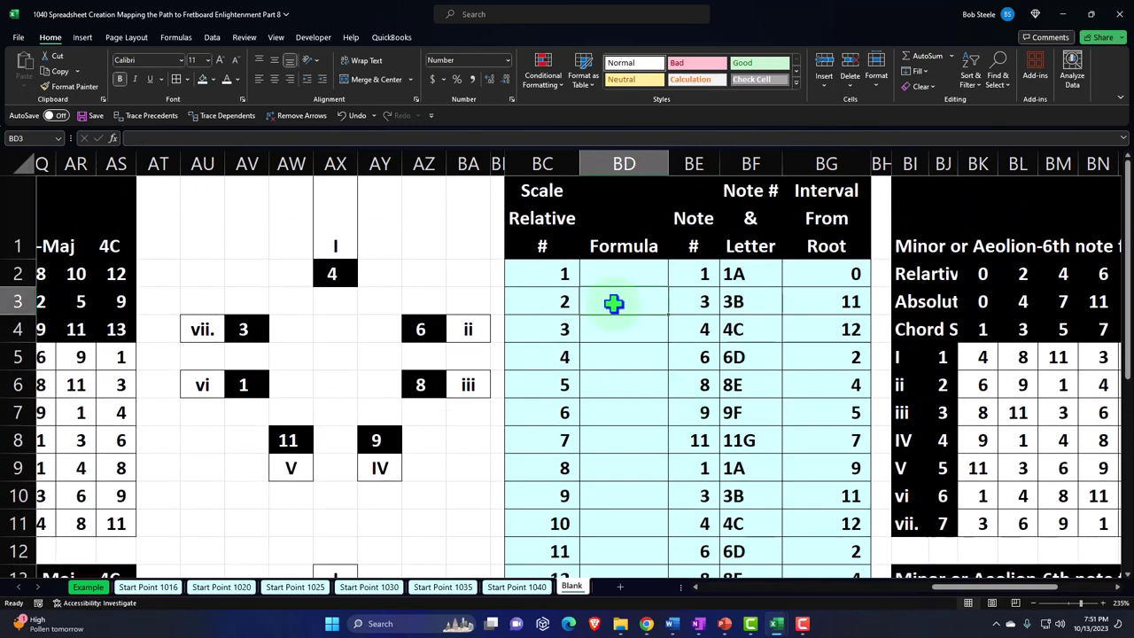
{"action": "type", "text": "="}
{"action": "key", "text": "Right"}
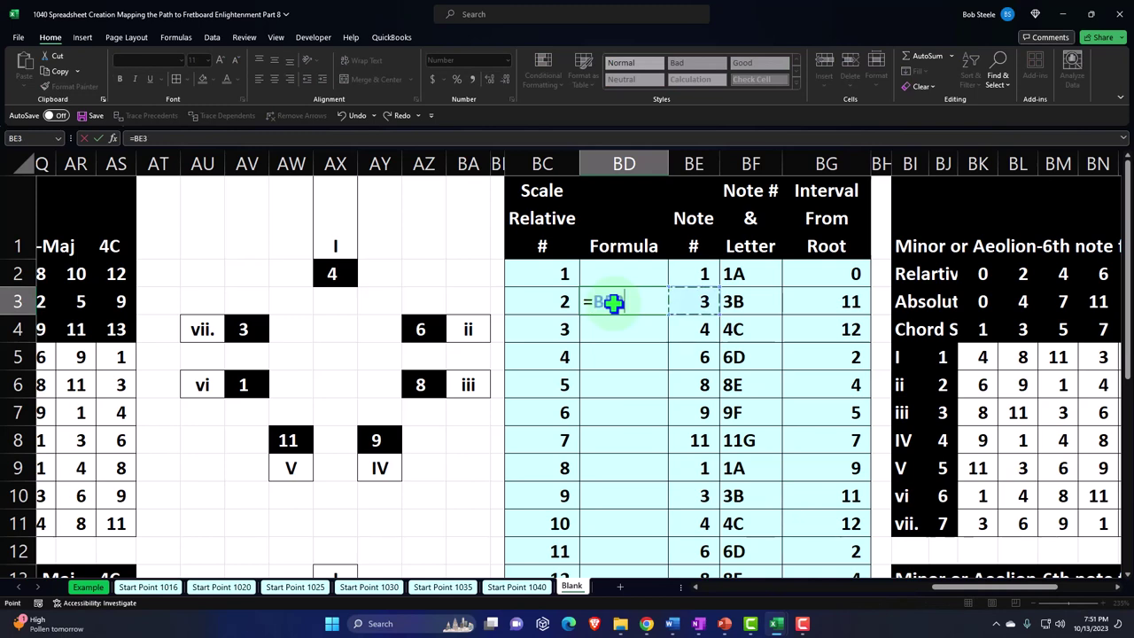
{"action": "type", "text": "-"}
{"action": "key", "text": "Up"}
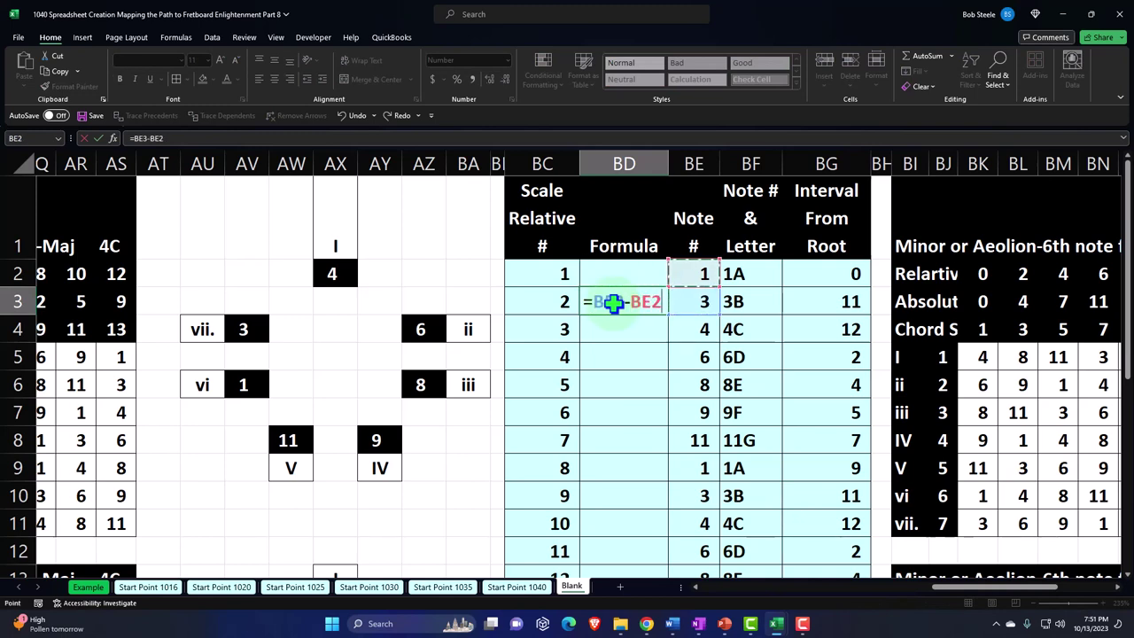
{"action": "key", "text": "Return"}
{"action": "left_click", "coordinate": [613, 303]}
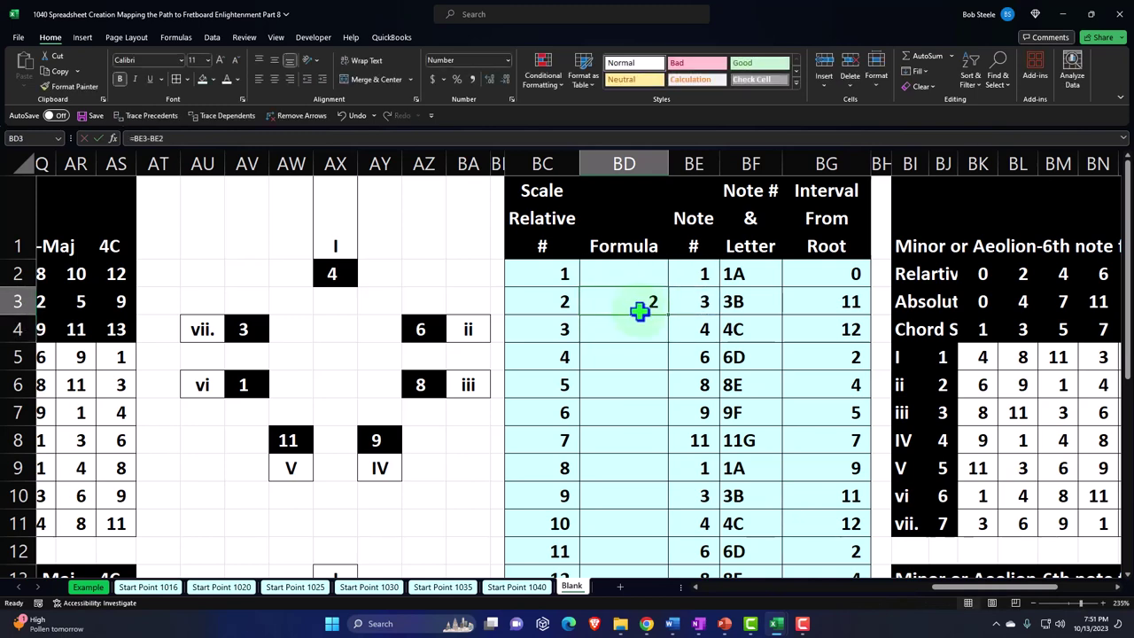
{"action": "left_click_drag", "start_coordinate": [671, 313], "coordinate": [666, 538]}
{"action": "scroll", "coordinate": [654, 447], "scroll_direction": "up", "scroll_amount": 4}
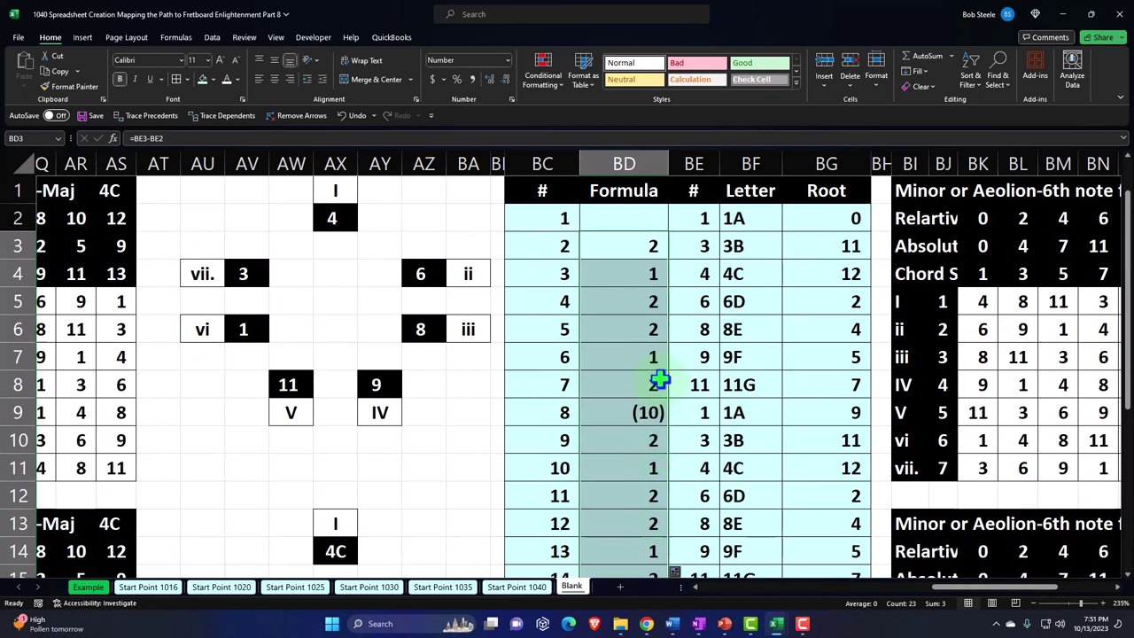
{"action": "left_click", "coordinate": [634, 253]}
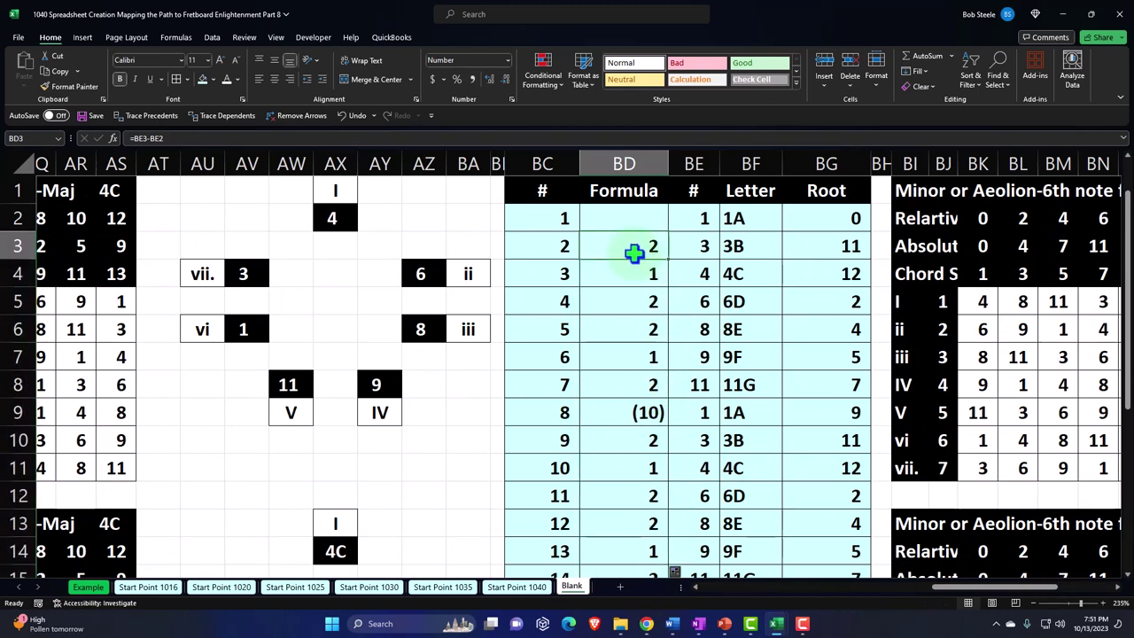
{"action": "key", "text": "Down"}
{"action": "key", "text": "Down"}
{"action": "key", "text": "Down"}
{"action": "key", "text": "Down"}
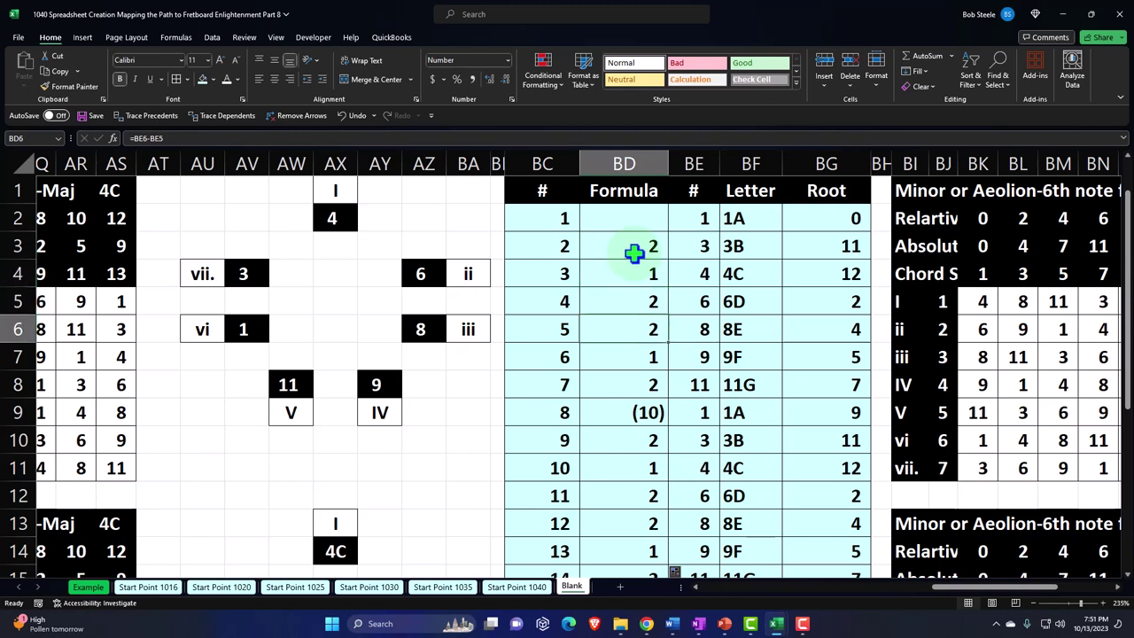
{"action": "key", "text": "Down"}
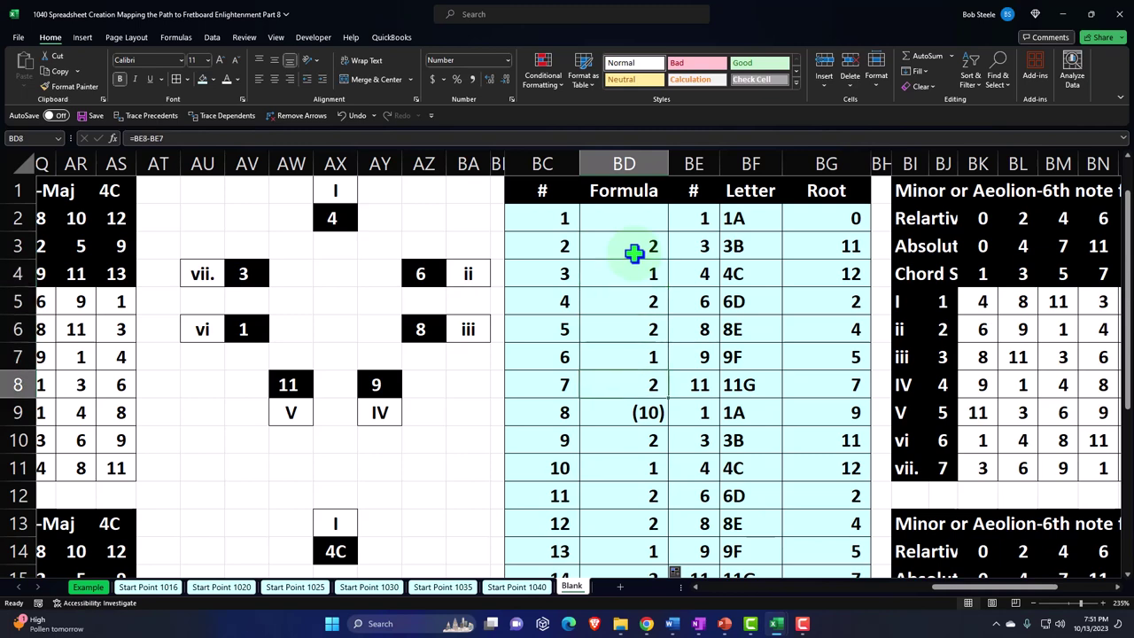
{"action": "key", "text": "Down"}
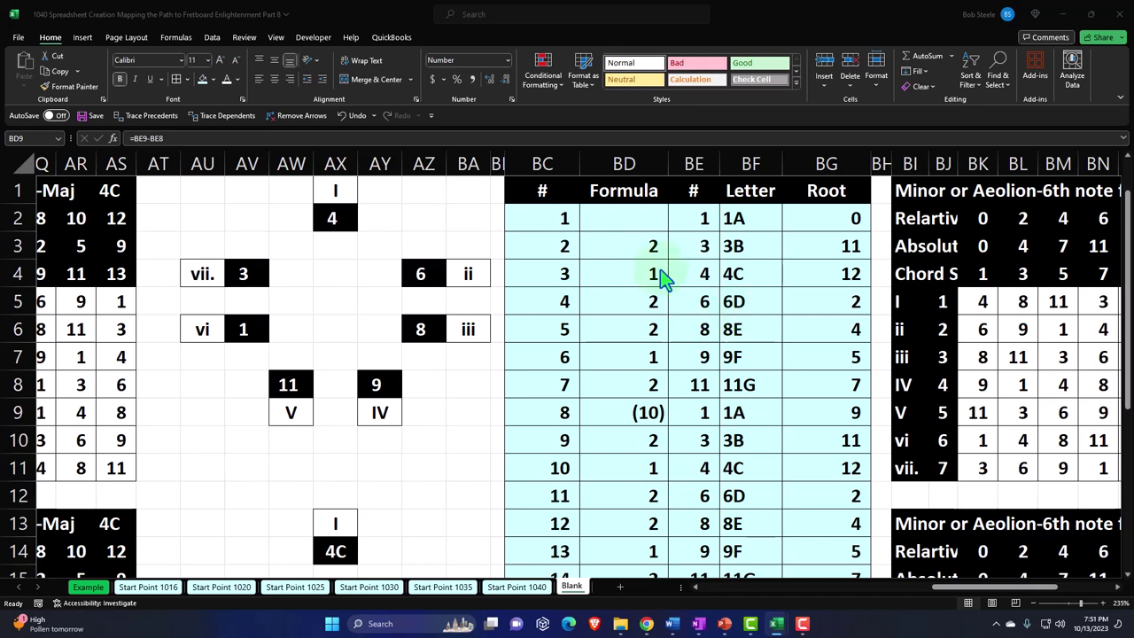
{"action": "left_click_drag", "start_coordinate": [623, 246], "coordinate": [630, 525]}
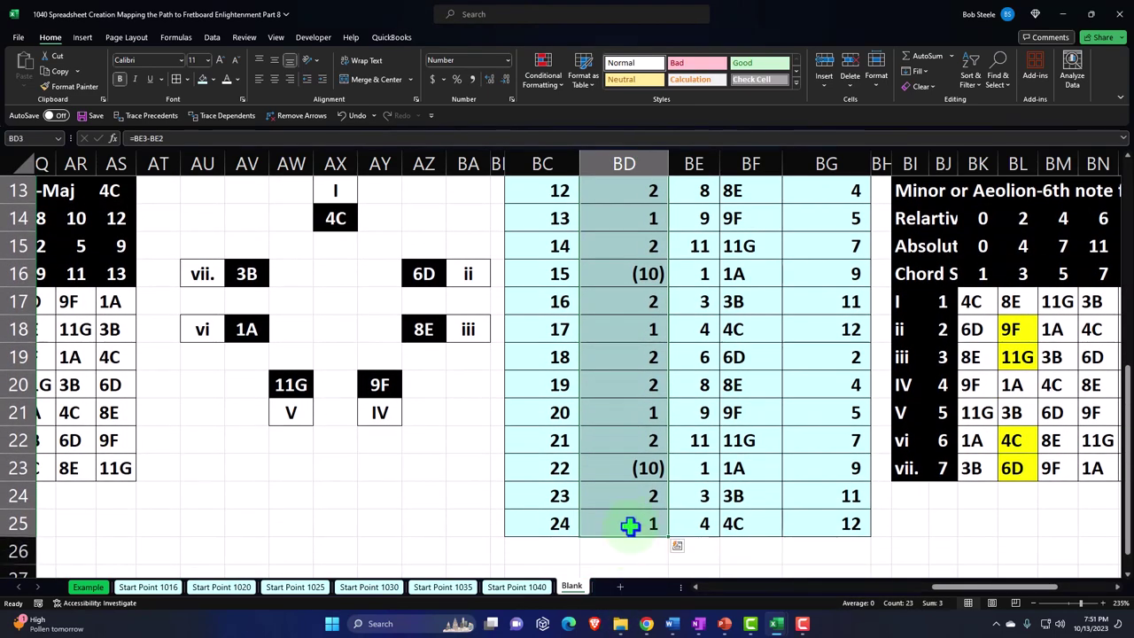
{"action": "key", "text": "ctrl+z"}
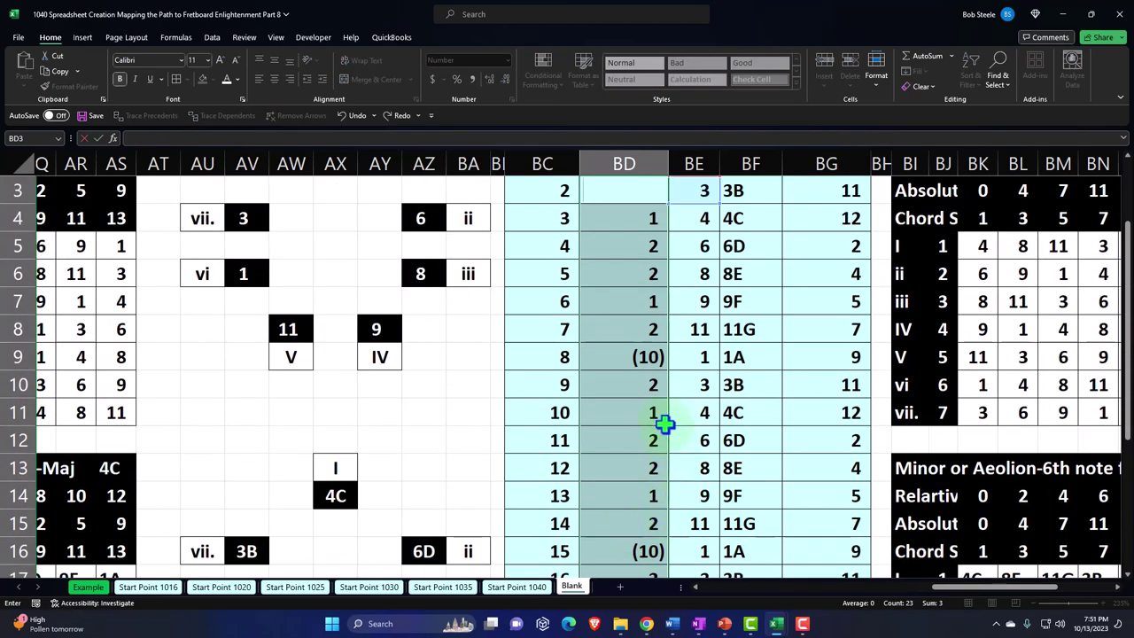
{"action": "left_click", "coordinate": [640, 363]}
{"action": "scroll", "coordinate": [635, 346], "scroll_direction": "up", "scroll_amount": 1}
{"action": "left_click_drag", "start_coordinate": [628, 331], "coordinate": [641, 548]}
{"action": "key", "text": "ctrl+z"}
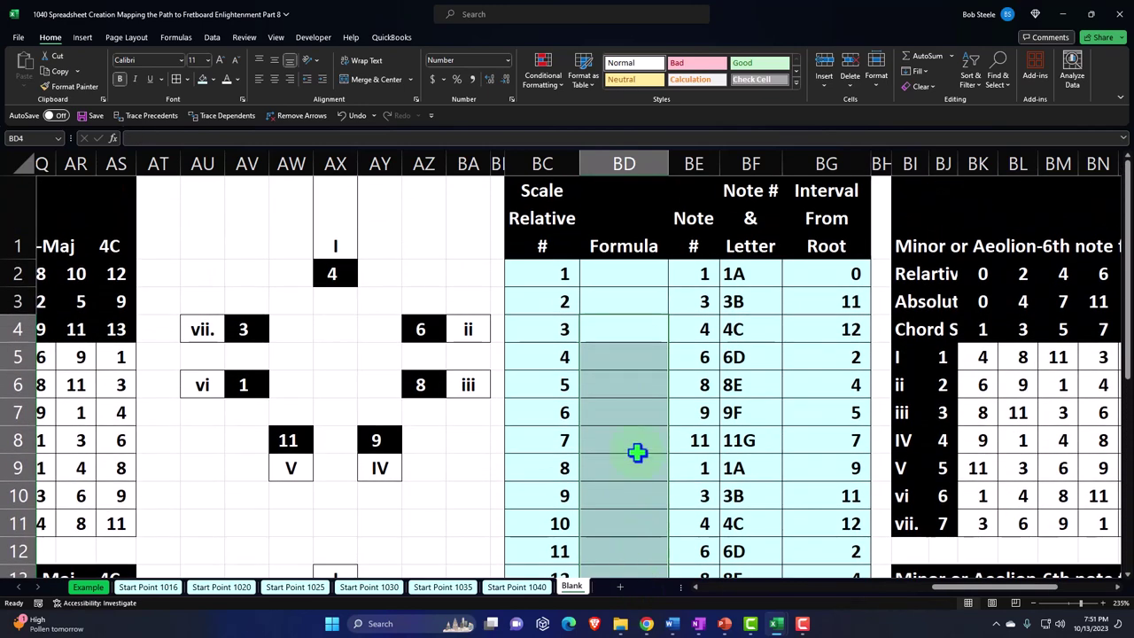
Start BD3's IF formula with the test (BE3-BE2)>0.
{"action": "left_click", "coordinate": [618, 300]}
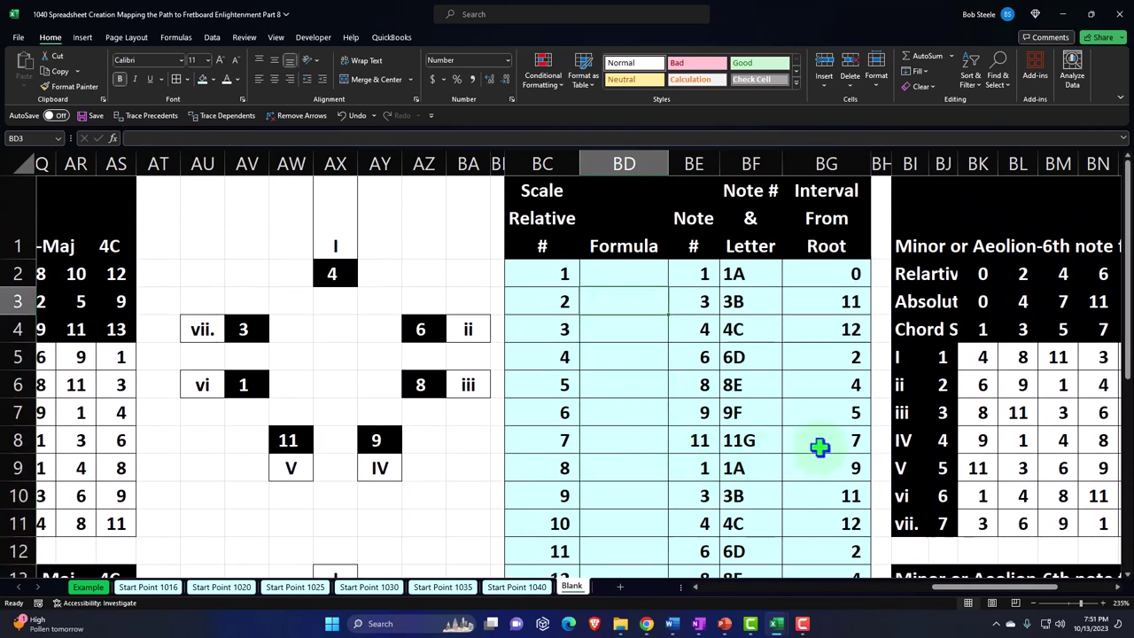
{"action": "type", "text": "=if"}
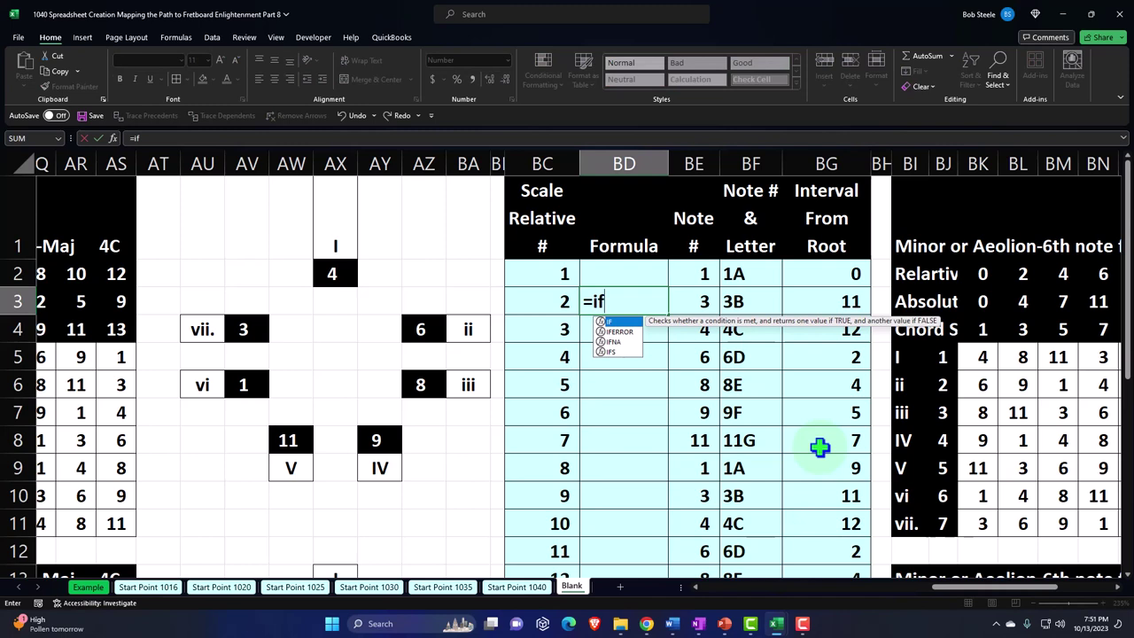
{"action": "type", "text": "("}
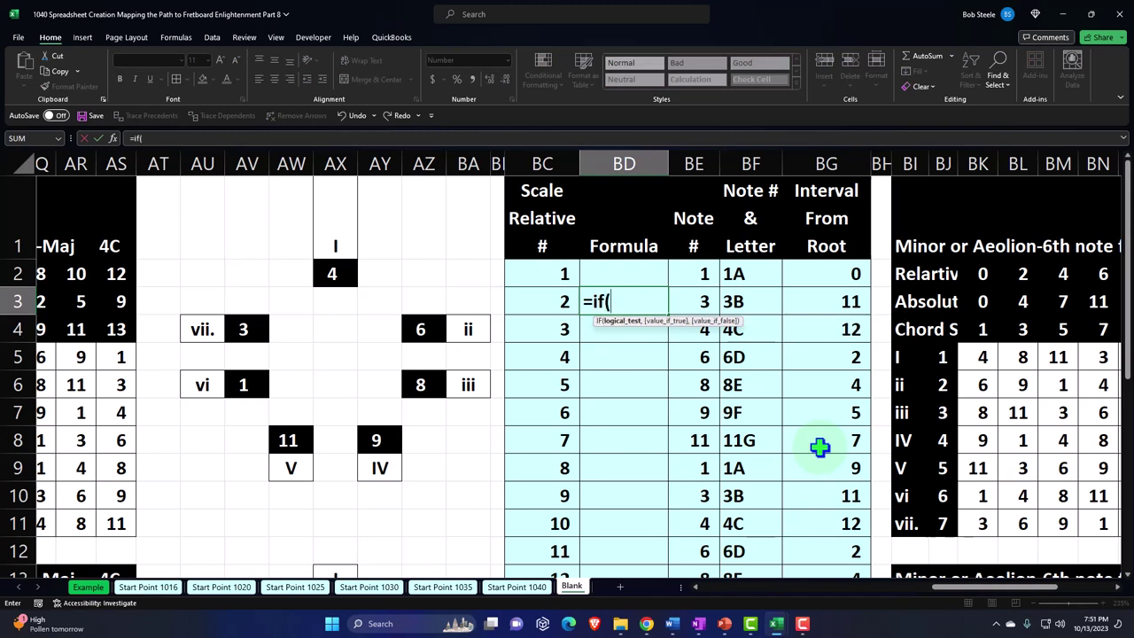
{"action": "key", "text": "Right"}
{"action": "type", "text": "-"}
{"action": "key", "text": "Up"}
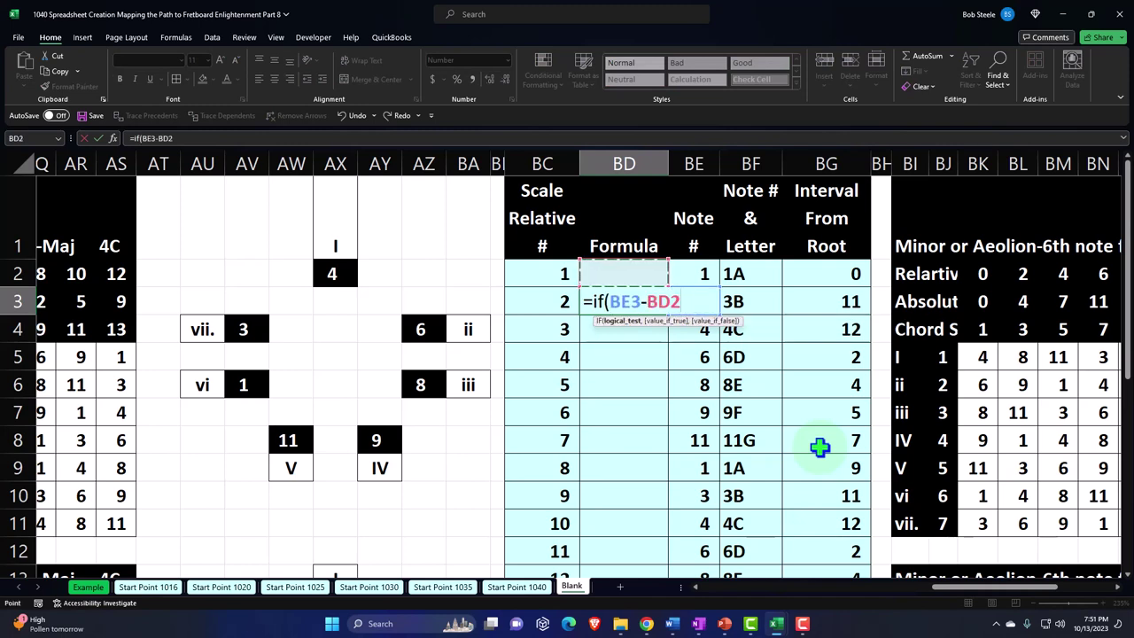
{"action": "key", "text": "Right"}
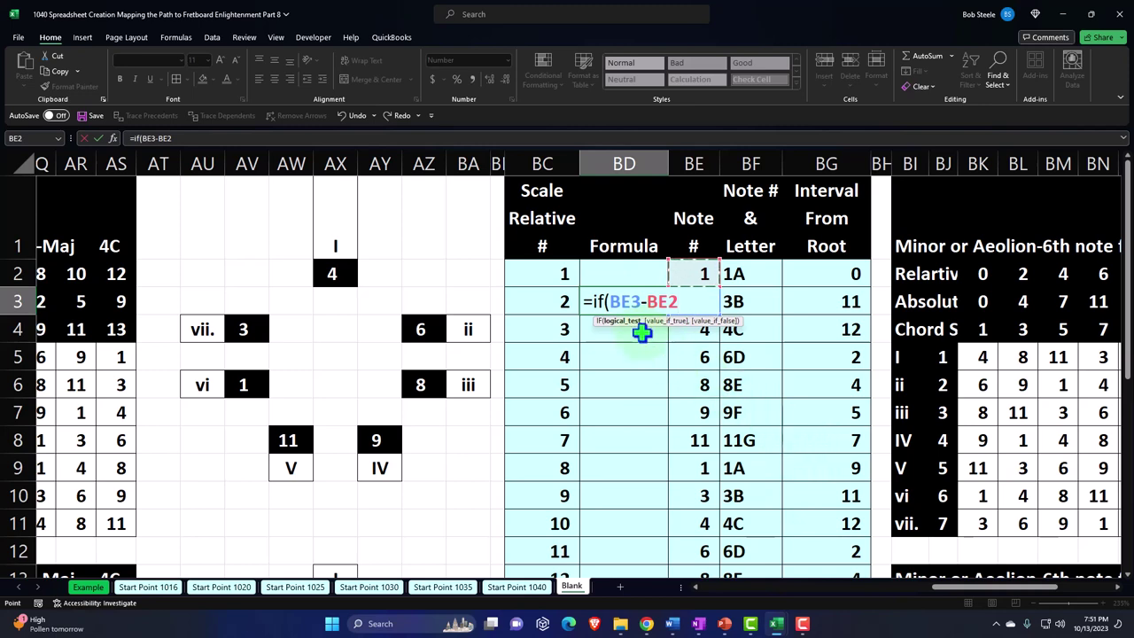
{"action": "left_click", "coordinate": [612, 302]}
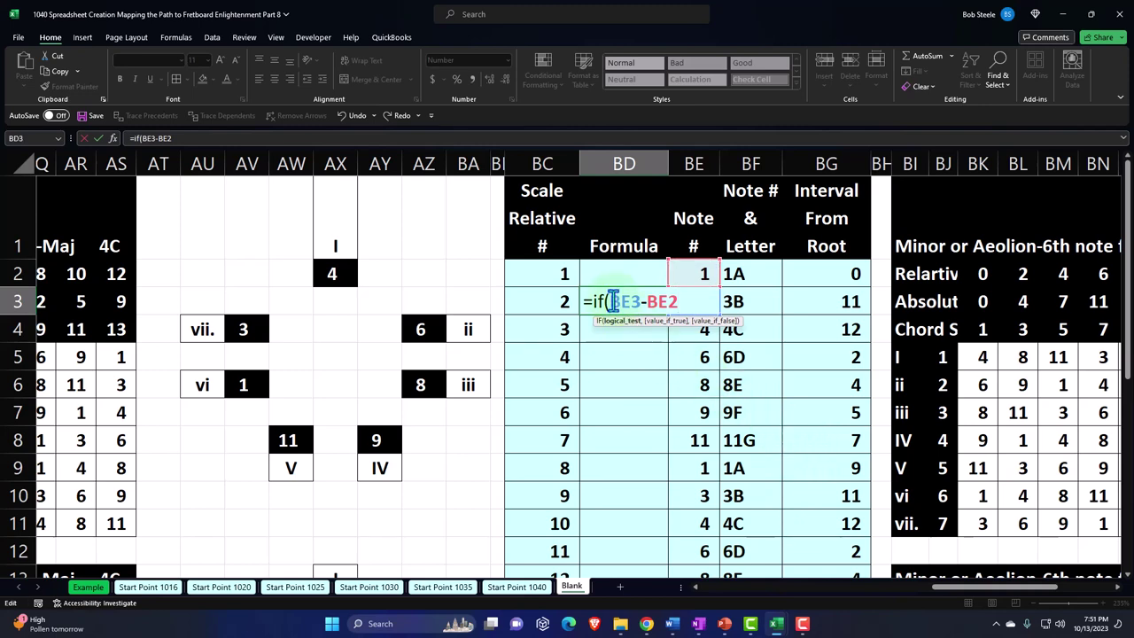
{"action": "type", "text": "("}
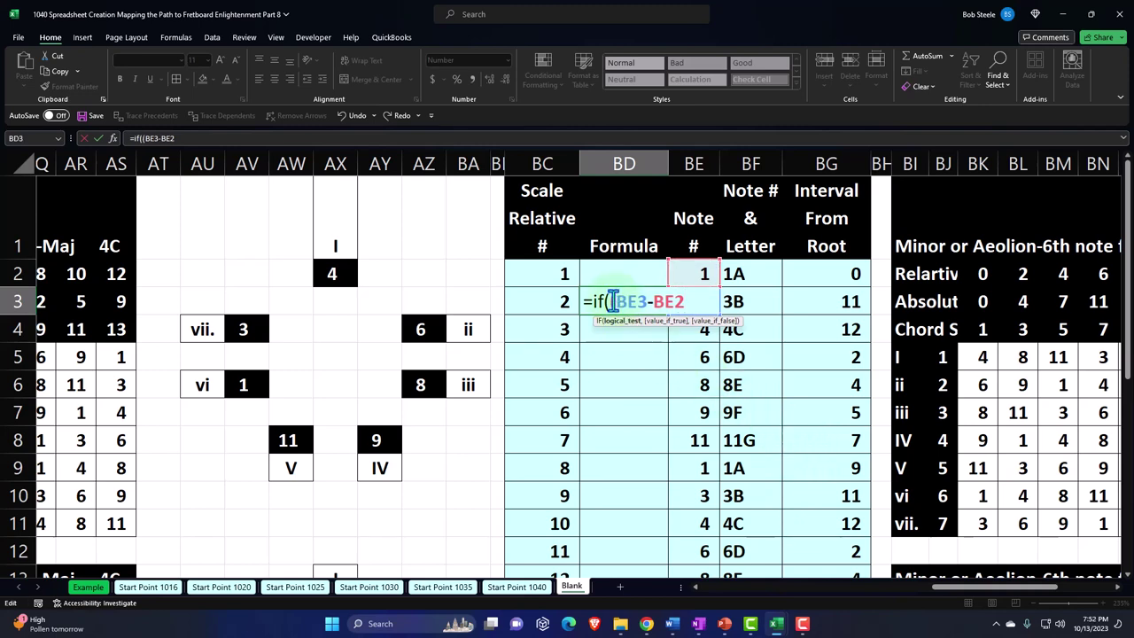
{"action": "type", "text": ")>0"}
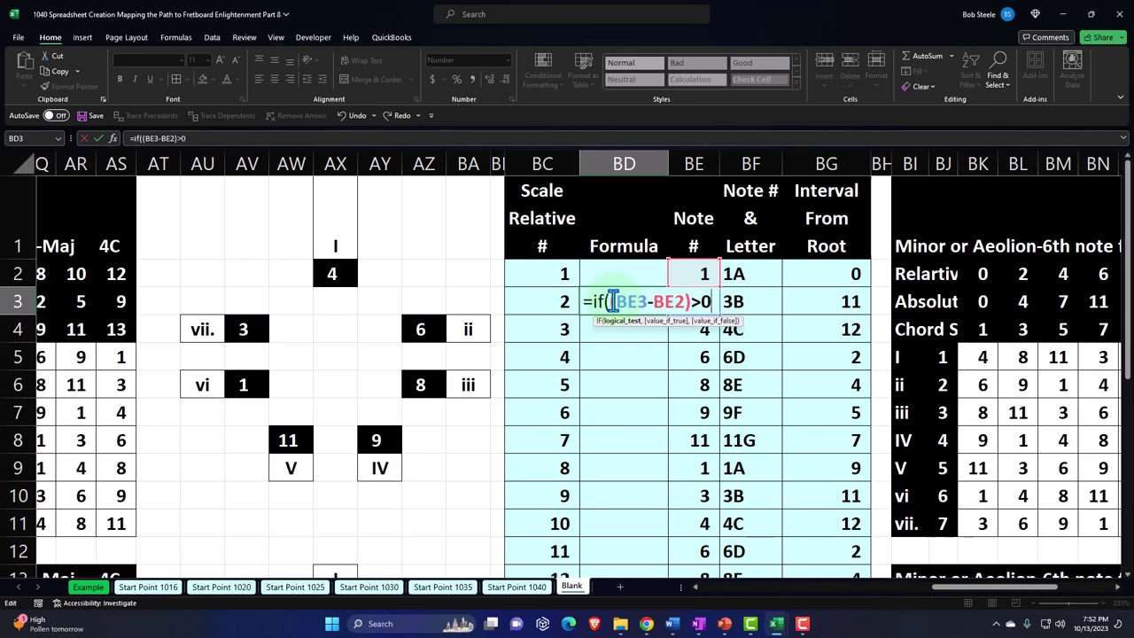
{"action": "type", "text": ","}
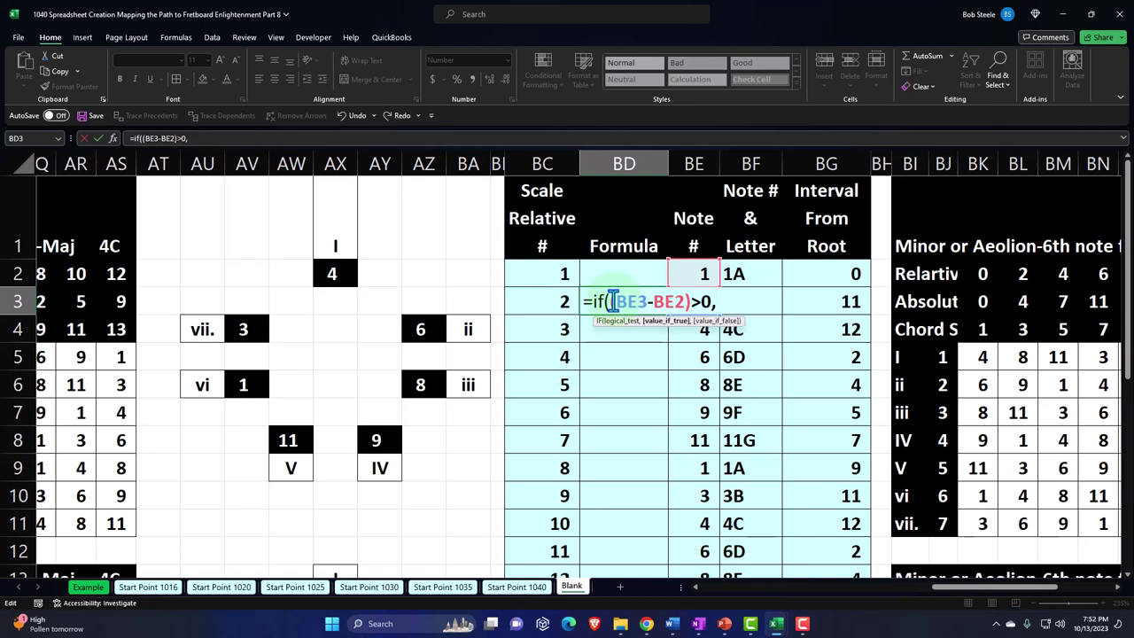
Finish it as =IF((BE3-BE2)>0,BE3-BE2,BE3-BE2+12) and commit it.
{"action": "left_click", "coordinate": [700, 363]}
{"action": "key", "text": "Up"}
{"action": "key", "text": "Up"}
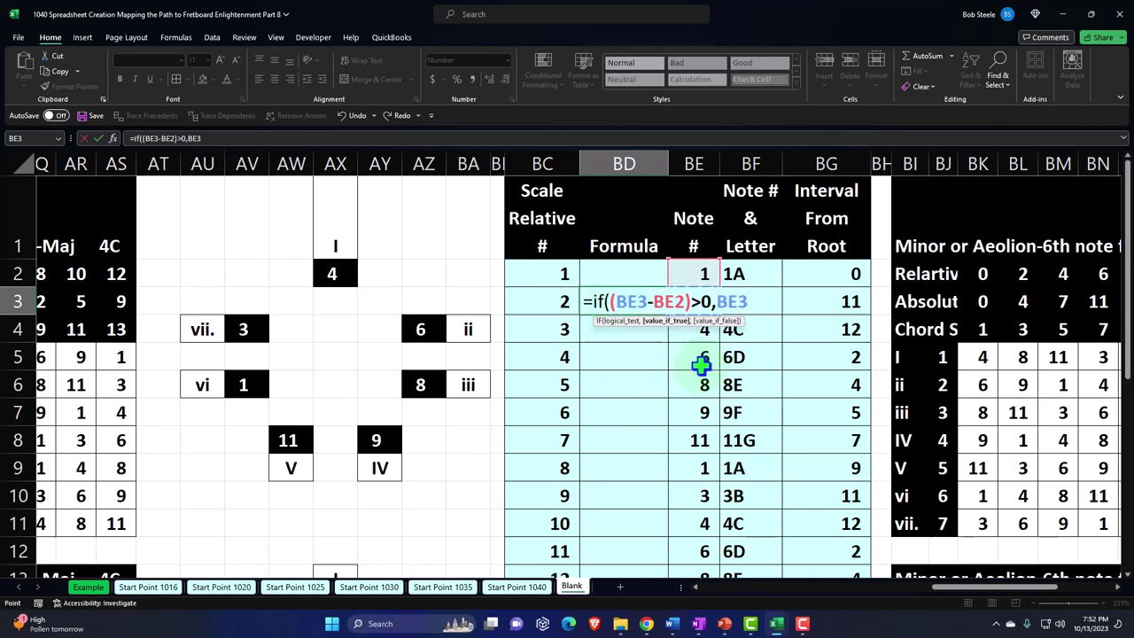
{"action": "type", "text": "-"}
{"action": "key", "text": "Up"}
{"action": "key", "text": "Up"}
{"action": "key", "text": "Right"}
{"action": "key", "text": "Down"}
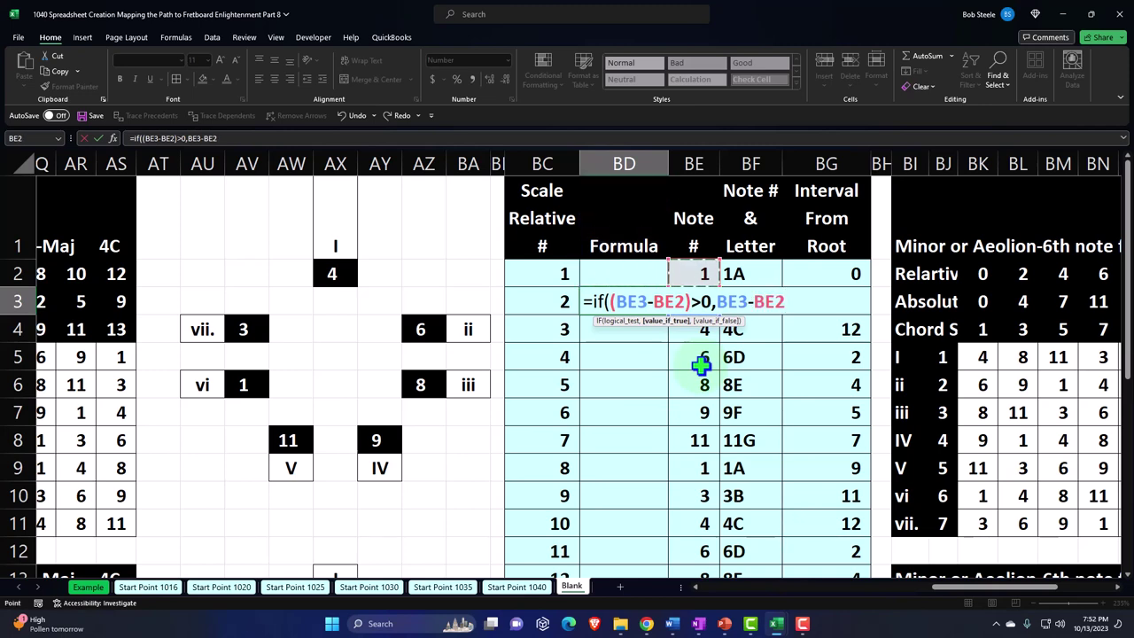
{"action": "type", "text": ","}
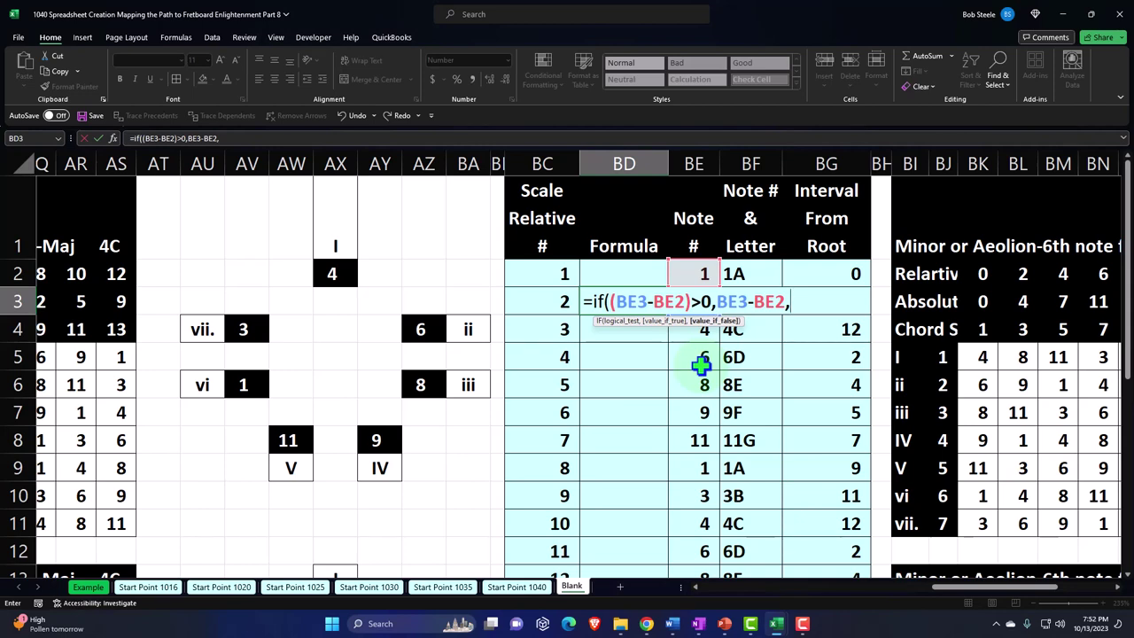
{"action": "left_click", "coordinate": [701, 356]}
{"action": "key", "text": "Up"}
{"action": "key", "text": "Up"}
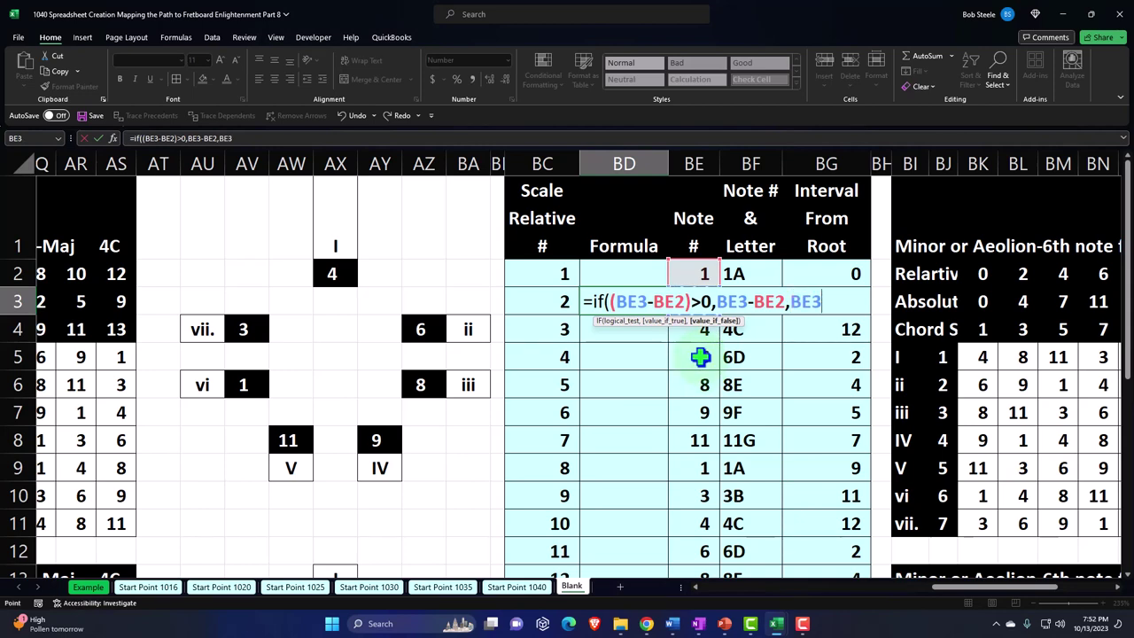
{"action": "type", "text": "-"}
{"action": "key", "text": "Up"}
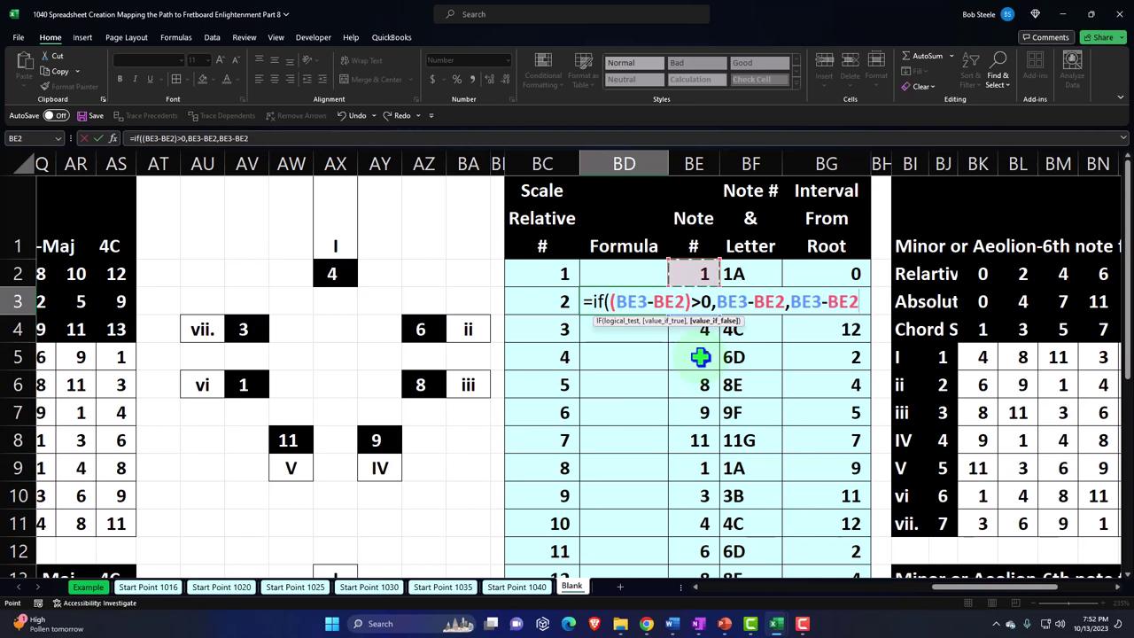
{"action": "type", "text": "+12"}
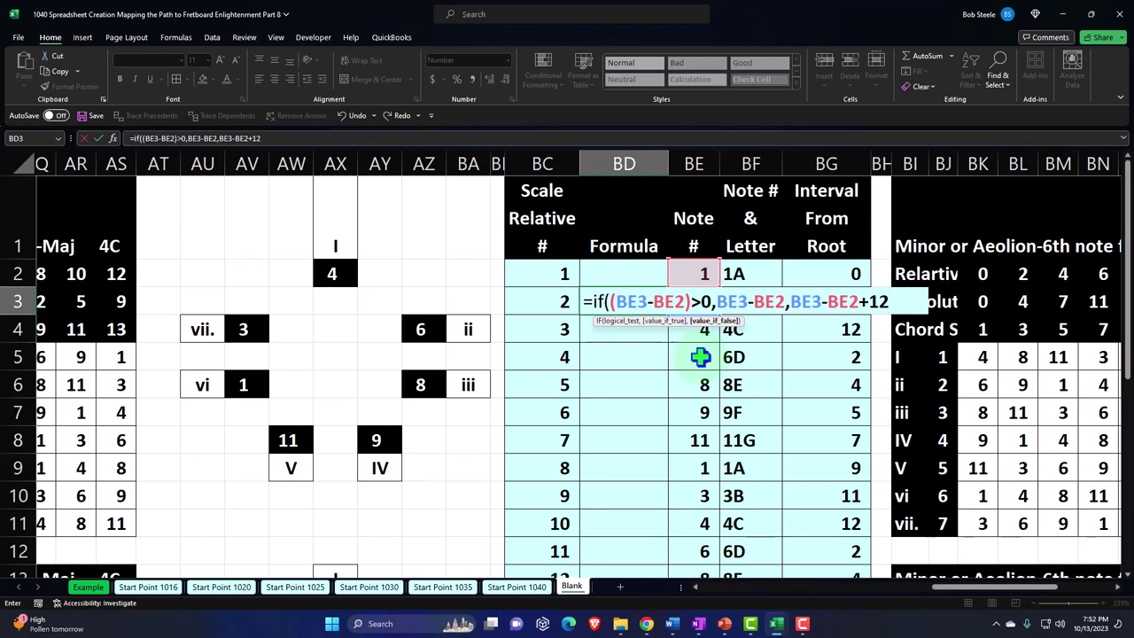
{"action": "type", "text": ")"}
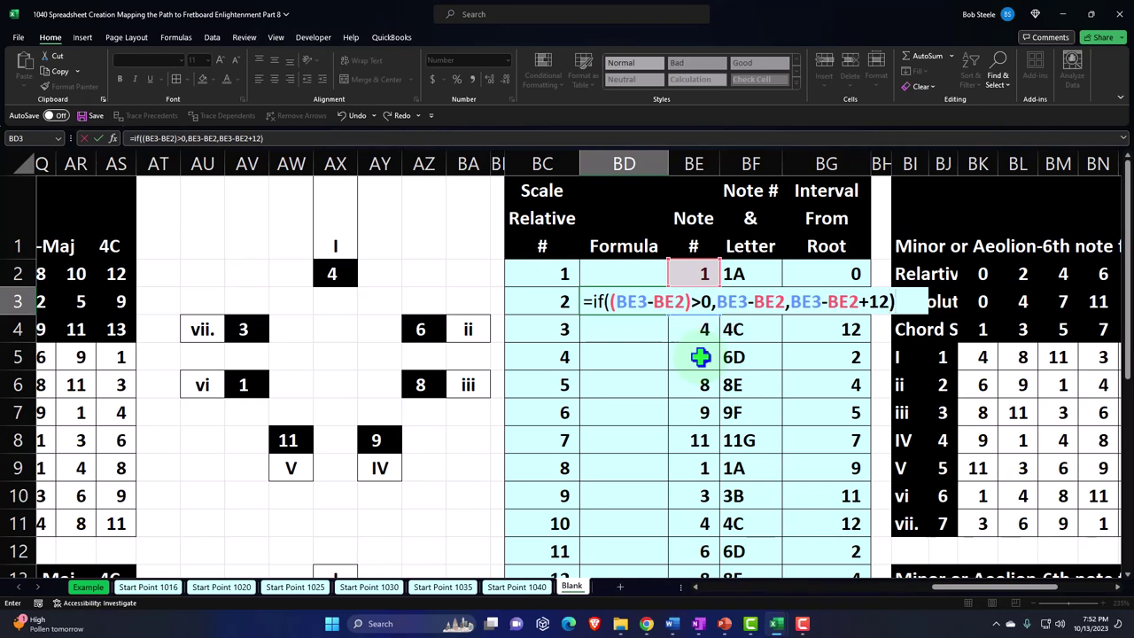
{"action": "key", "text": "Return"}
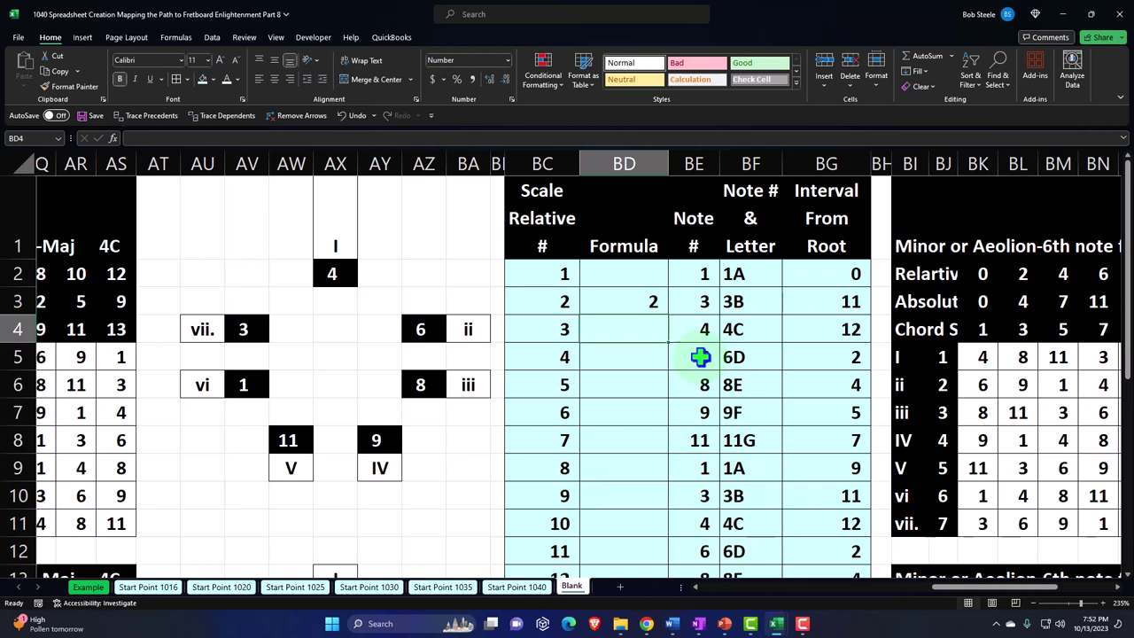
Fill the step formula down column BD and check it reads 2,1,2,2,1,2,2.
{"action": "left_click", "coordinate": [661, 303]}
{"action": "double_click", "coordinate": [667, 315]}
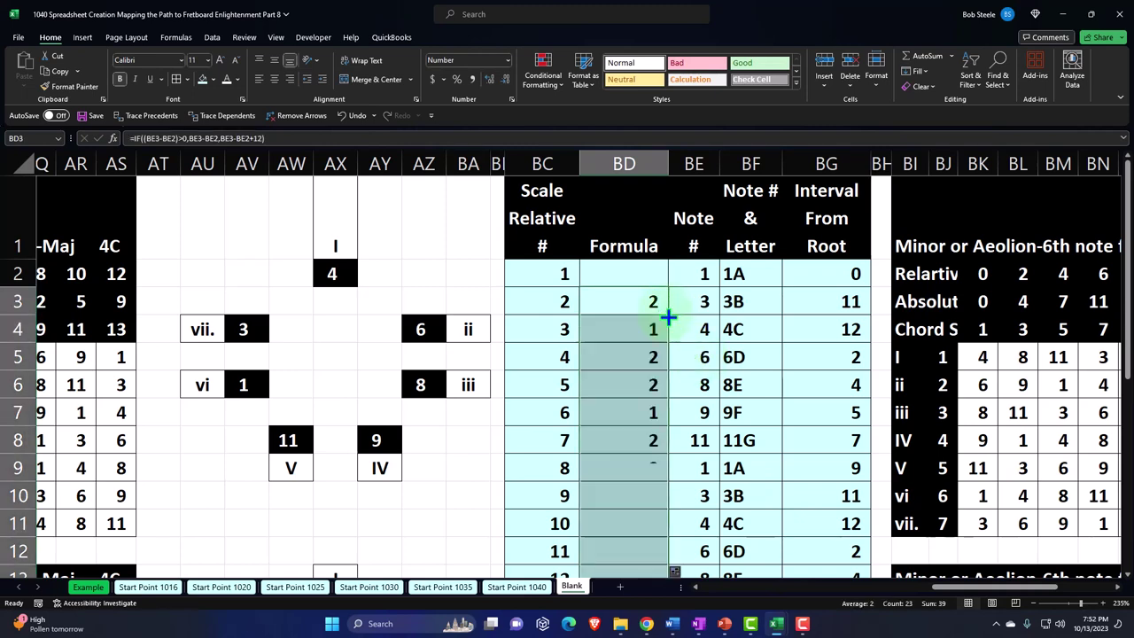
{"action": "left_click", "coordinate": [652, 304]}
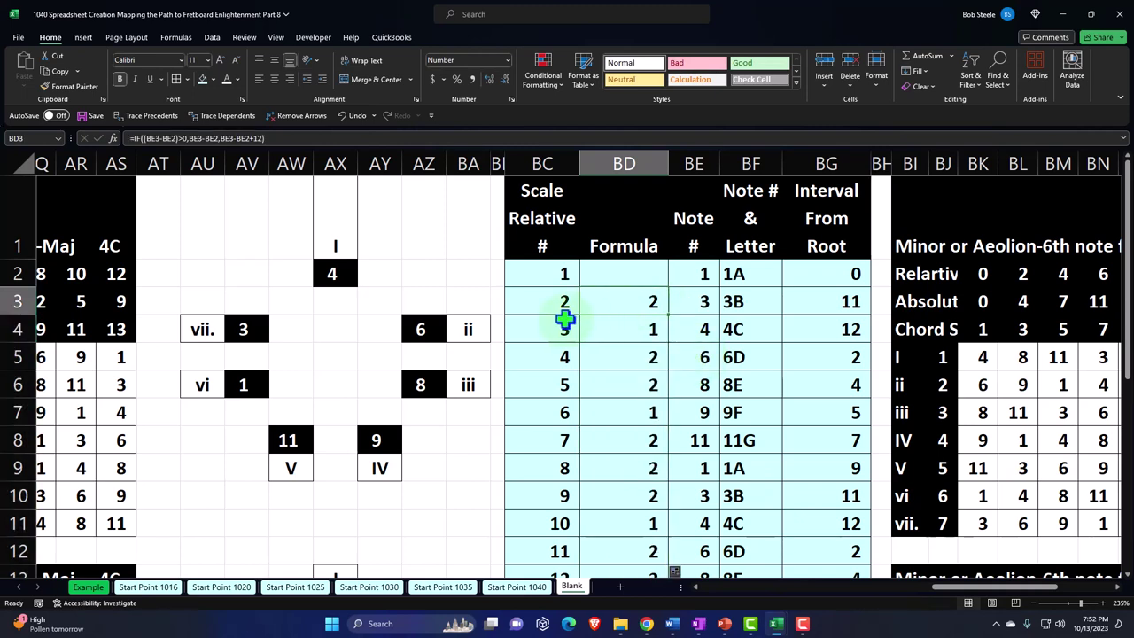
{"action": "key", "text": "Down"}
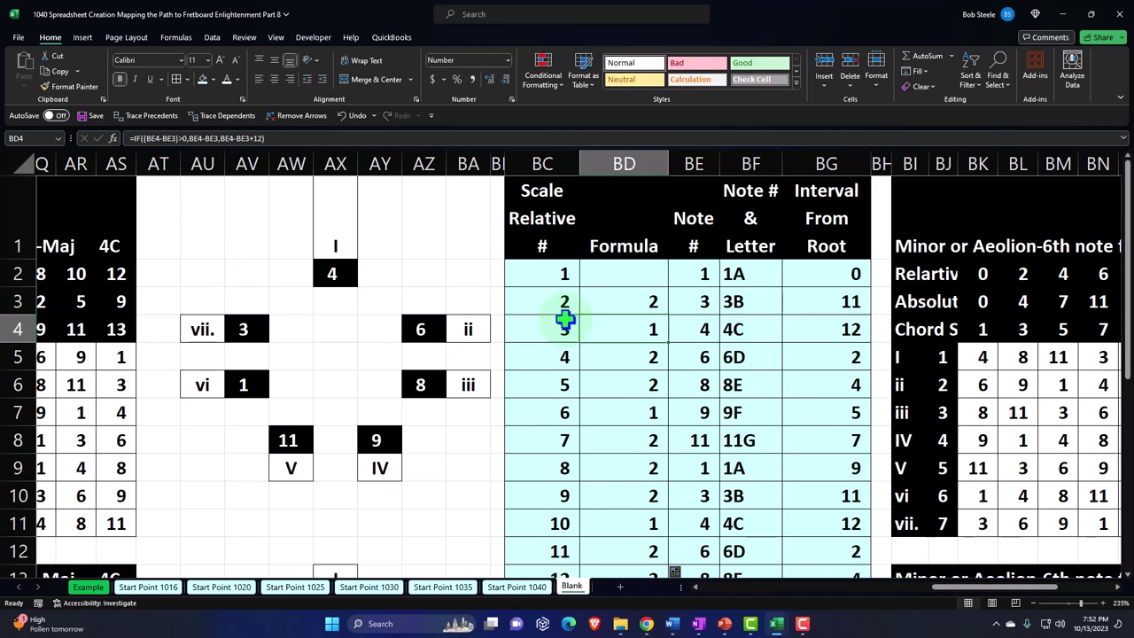
{"action": "key", "text": "Down"}
{"action": "key", "text": "Down"}
{"action": "key", "text": "Down"}
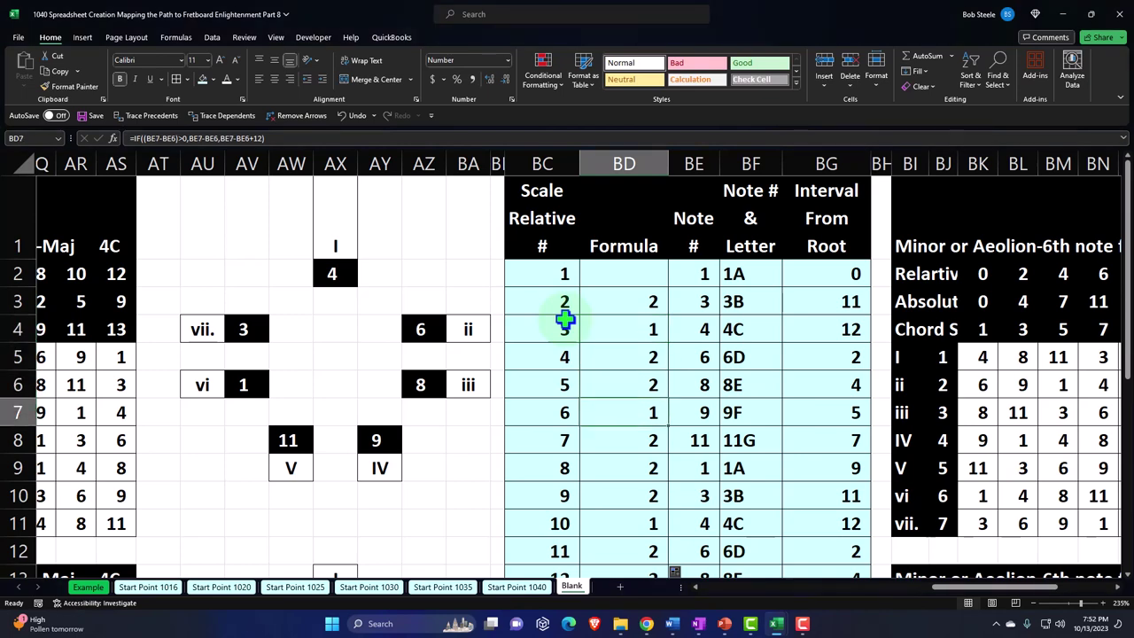
{"action": "key", "text": "Down"}
{"action": "key", "text": "Down"}
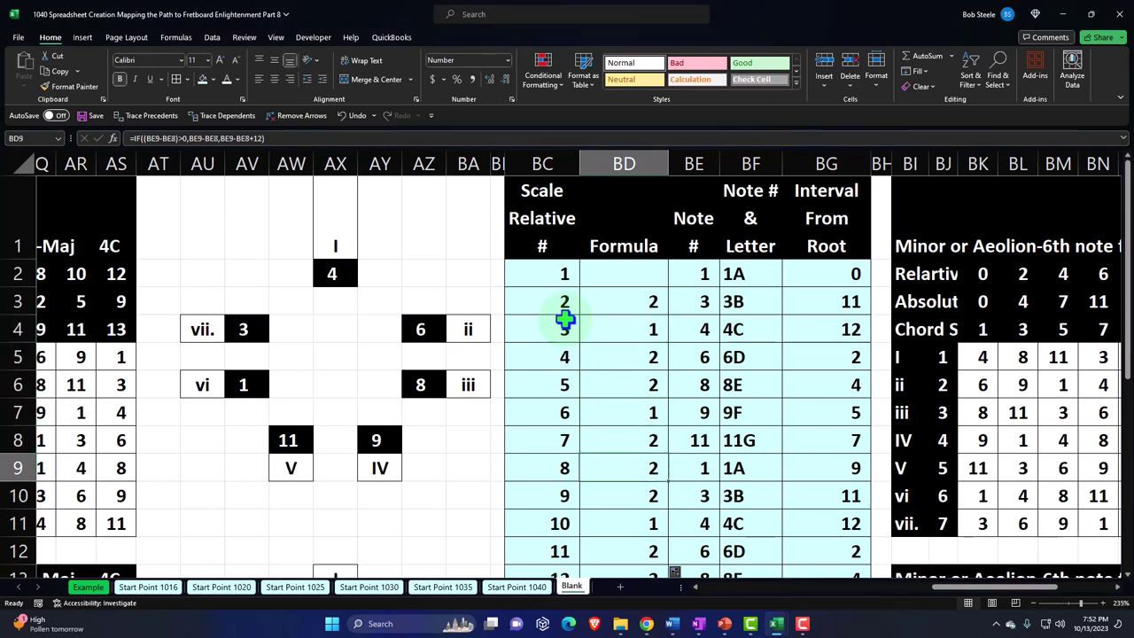
{"action": "left_click", "coordinate": [637, 329]}
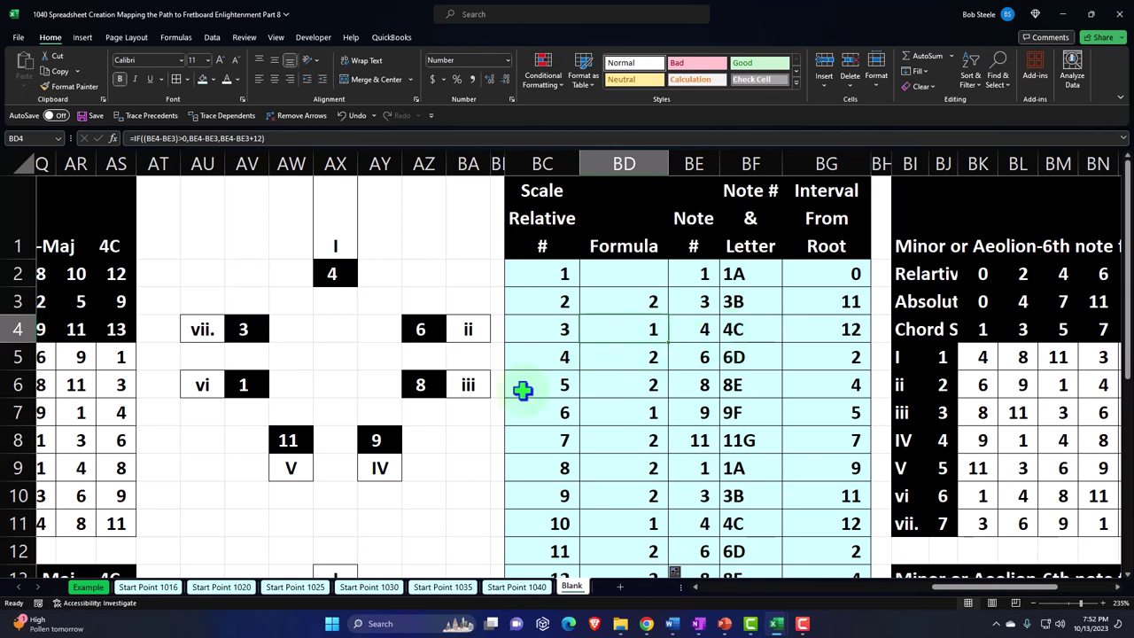
{"action": "scroll", "coordinate": [342, 405], "scroll_direction": "down", "scroll_amount": 3}
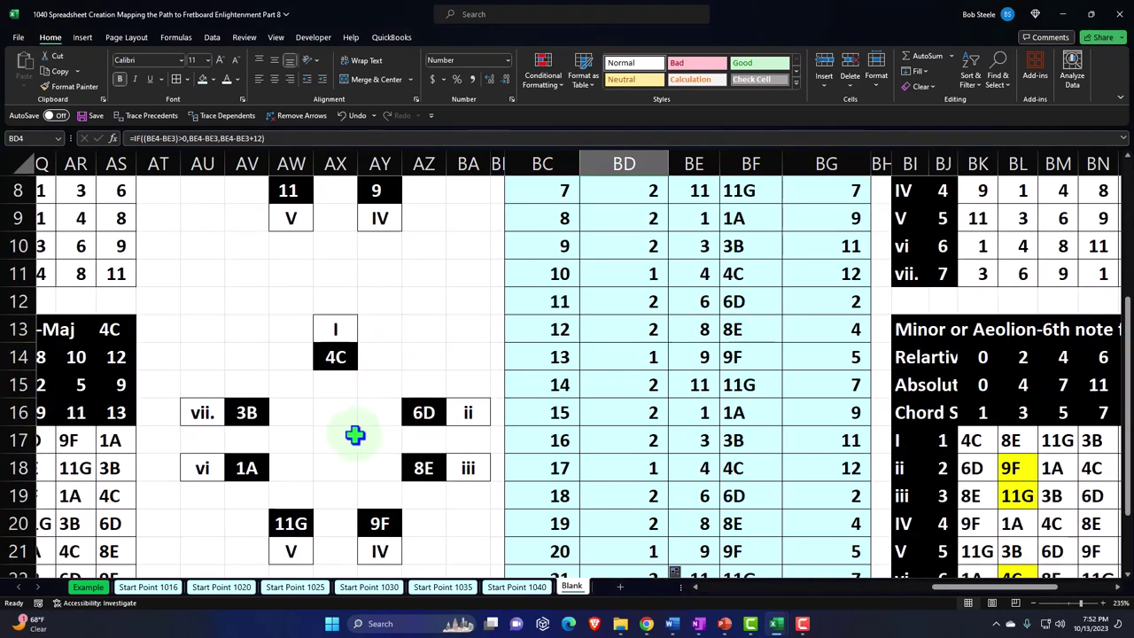
{"action": "left_click", "coordinate": [337, 357]}
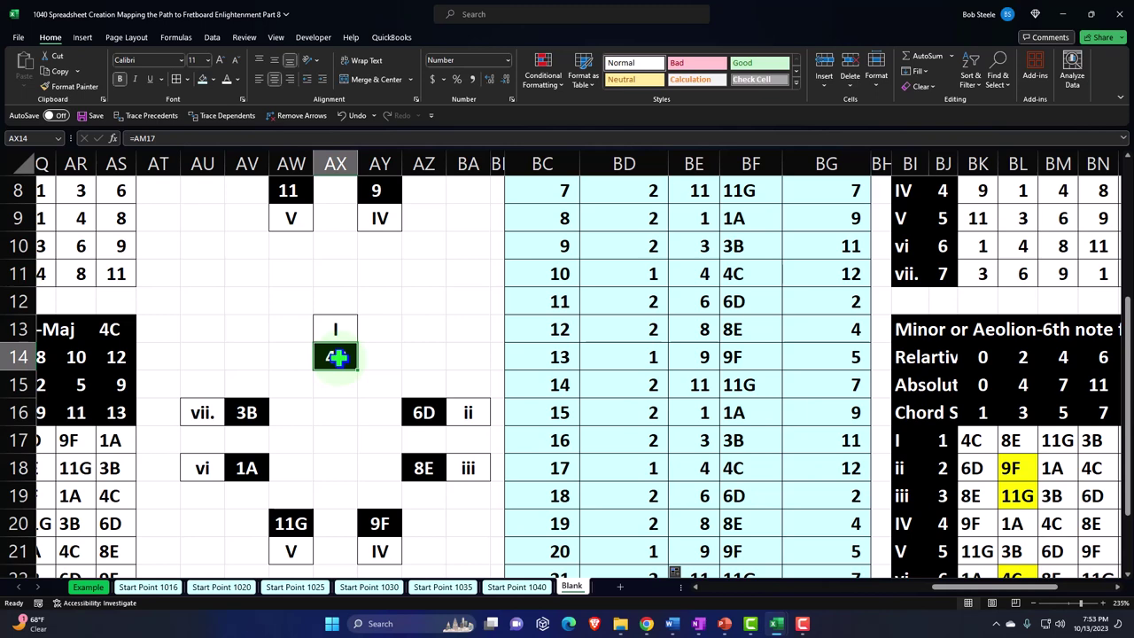
{"action": "left_click", "coordinate": [255, 464]}
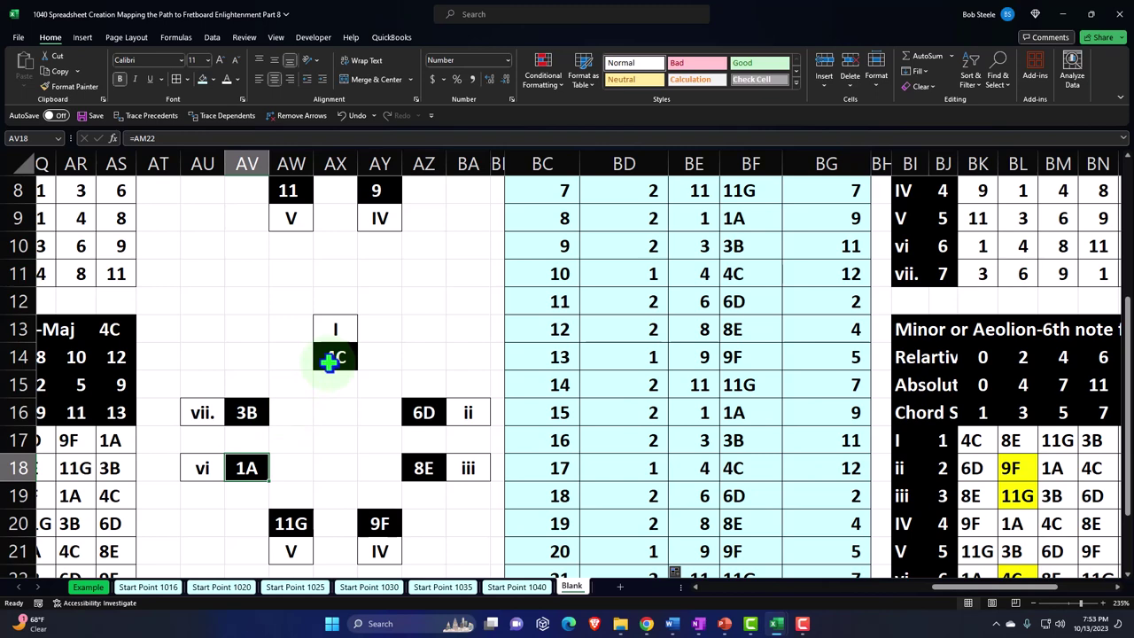
{"action": "scroll", "coordinate": [328, 359], "scroll_direction": "up", "scroll_amount": 3}
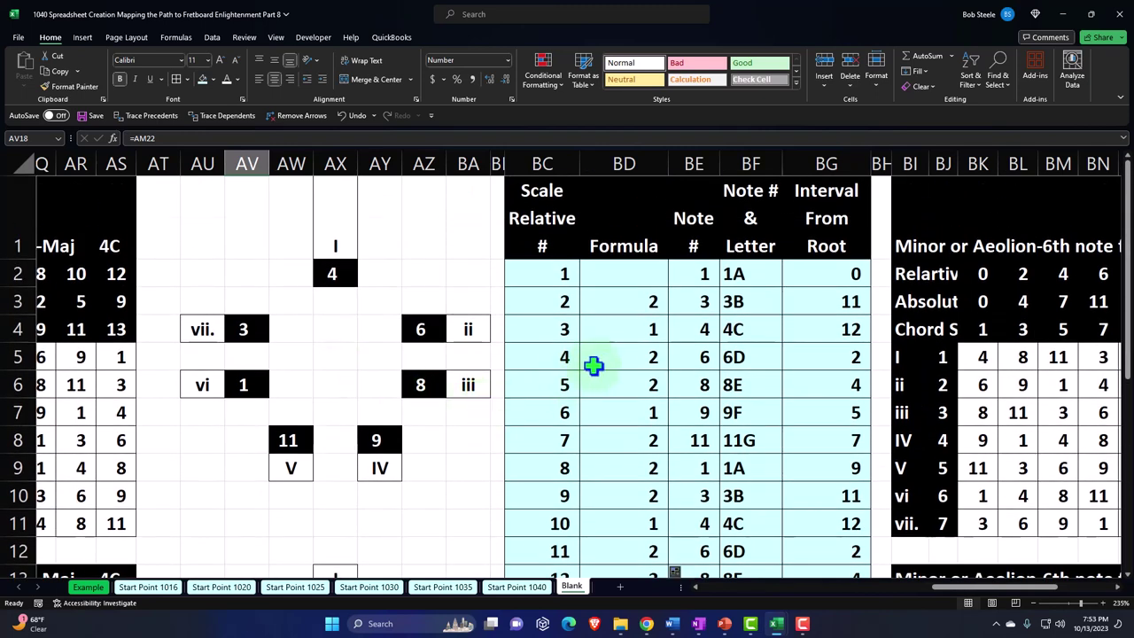
{"action": "left_click", "coordinate": [730, 329]}
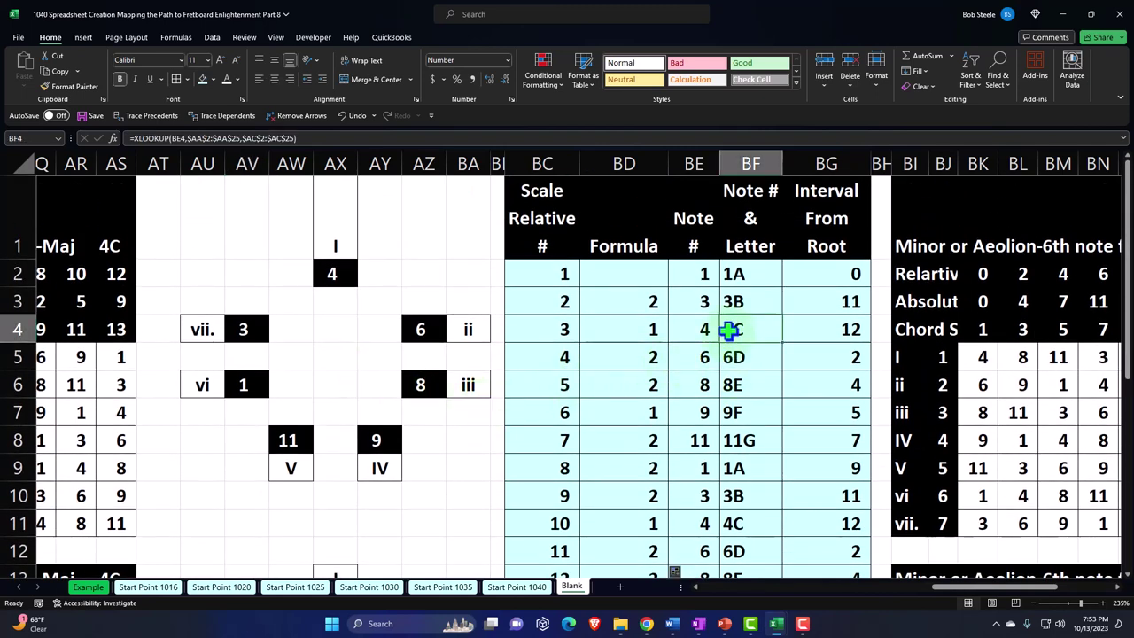
{"action": "key", "text": "Left"}
{"action": "key", "text": "Left"}
{"action": "key", "text": "Down"}
{"action": "key", "text": "Down"}
{"action": "key", "text": "Down"}
{"action": "key", "text": "Down"}
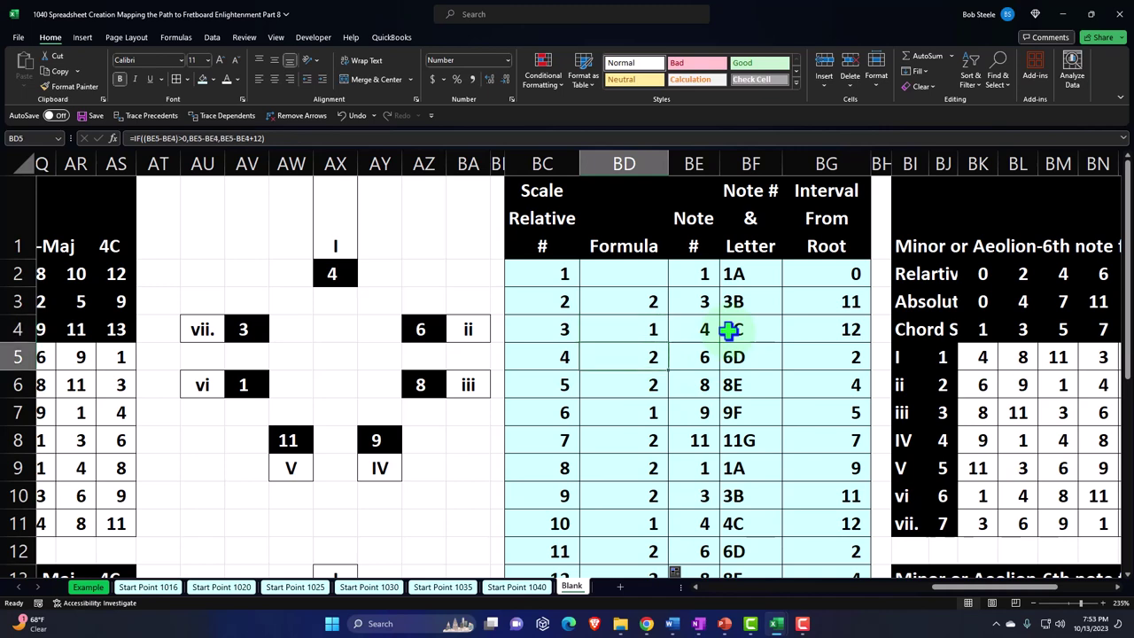
{"action": "key", "text": "Down"}
{"action": "key", "text": "Down"}
{"action": "key", "text": "Down"}
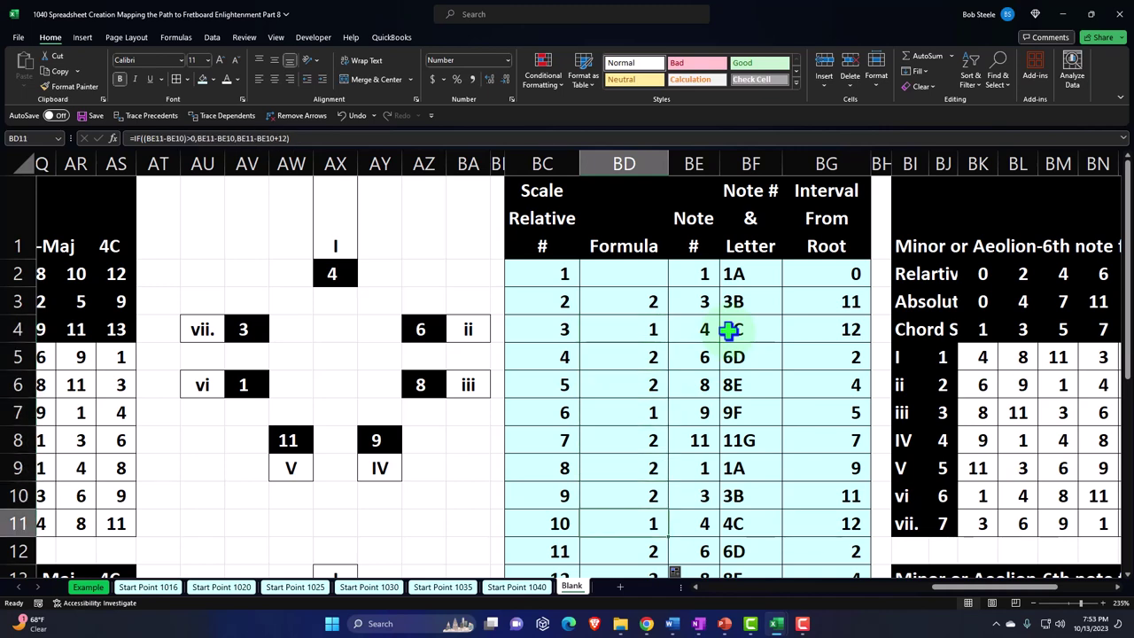
{"action": "left_click", "coordinate": [689, 272]}
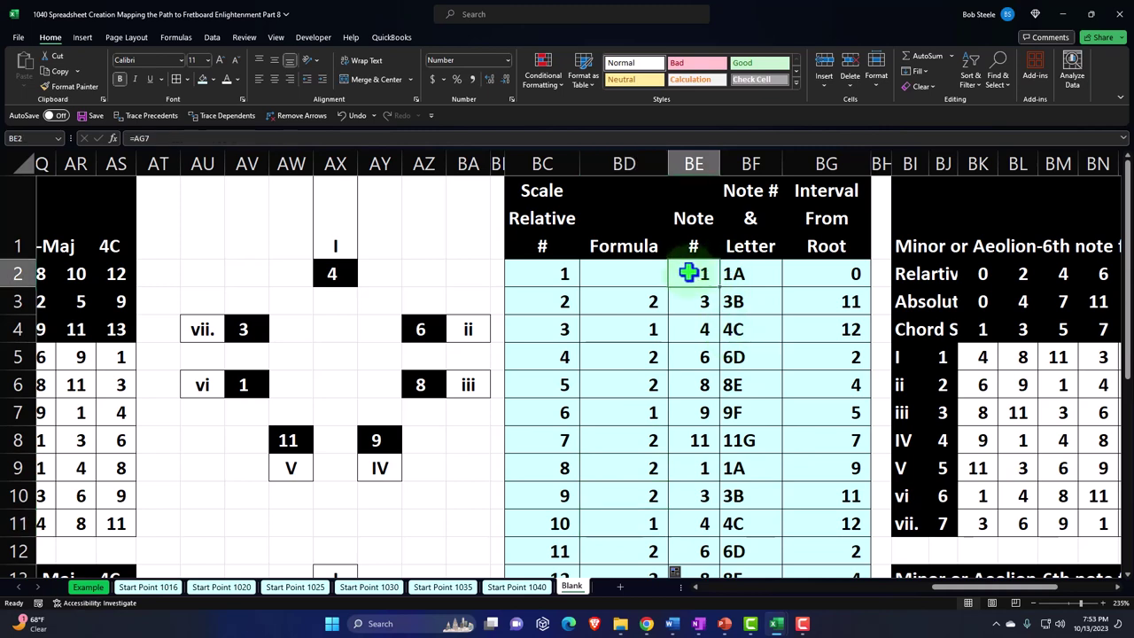
{"action": "key", "text": "Left"}
{"action": "key", "text": "Down"}
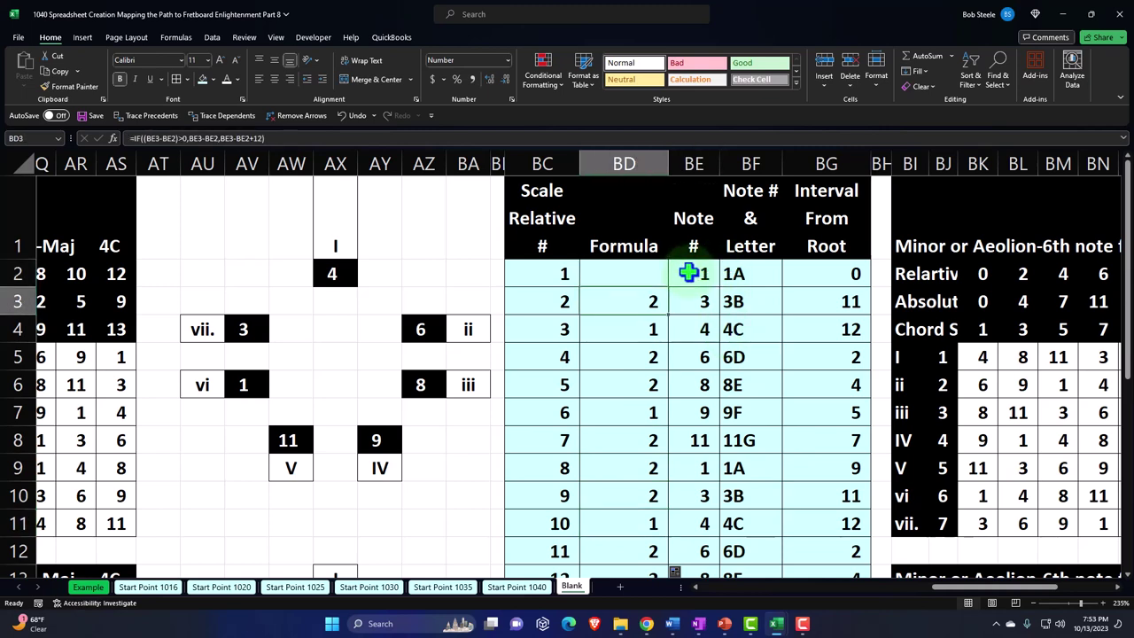
{"action": "key", "text": "Down"}
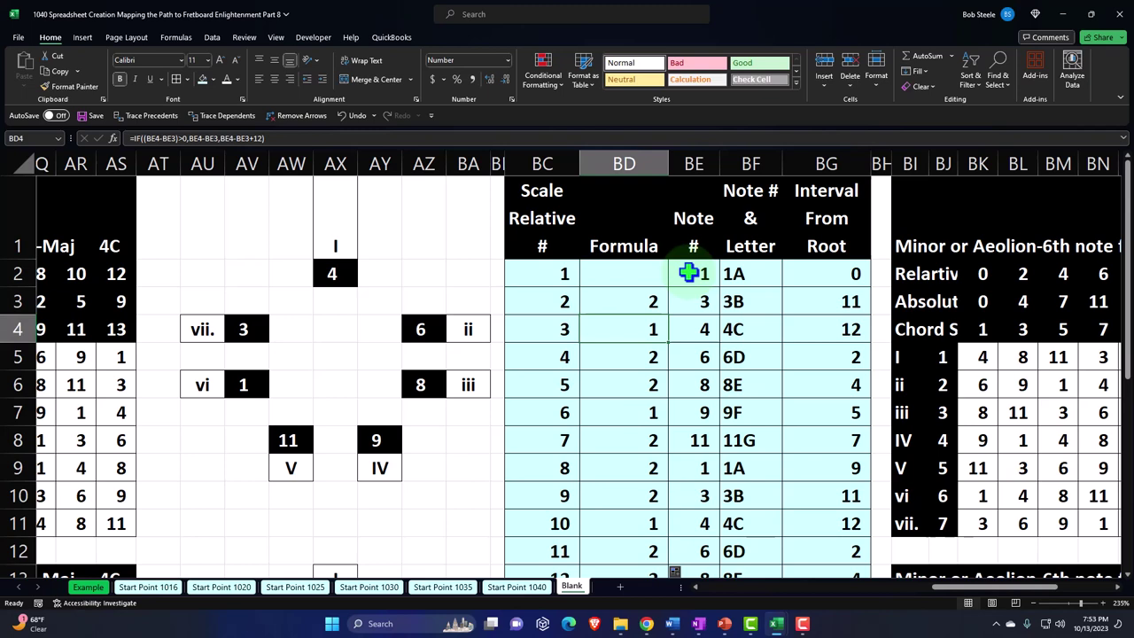
{"action": "key", "text": "Down"}
{"action": "key", "text": "Down"}
{"action": "key", "text": "Down"}
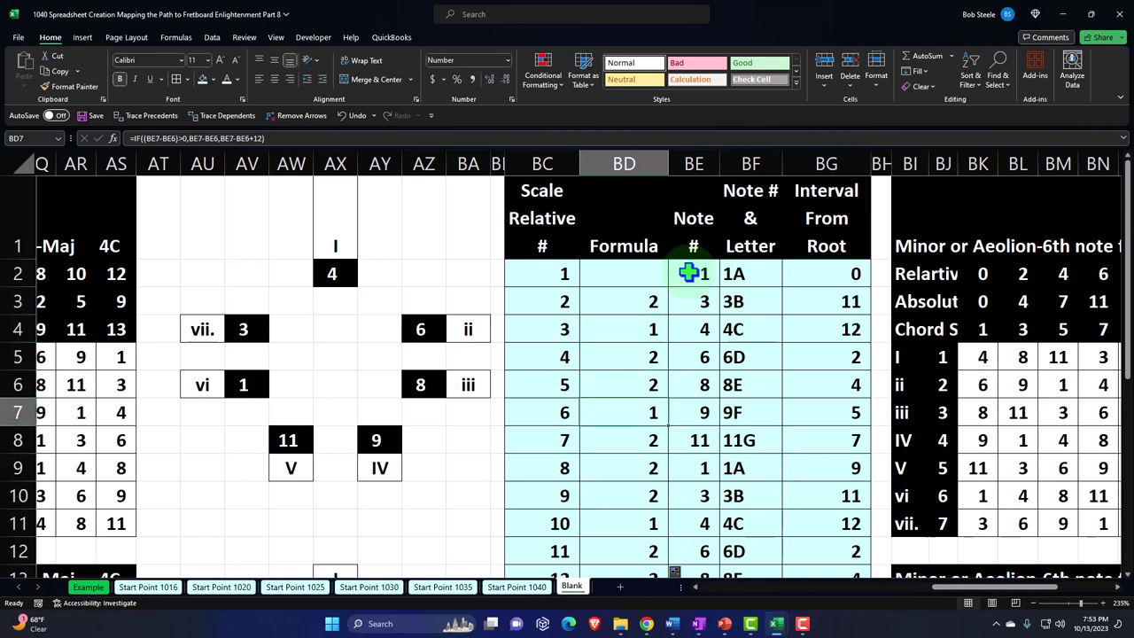
{"action": "key", "text": "Down"}
{"action": "key", "text": "Down"}
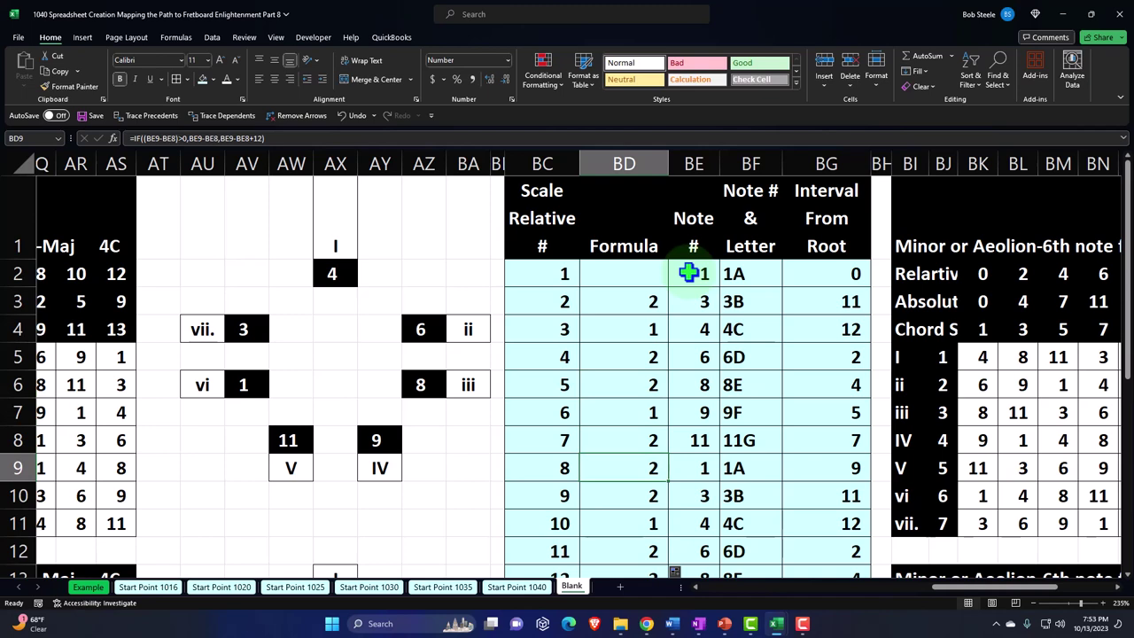
{"action": "double_click", "coordinate": [815, 302]}
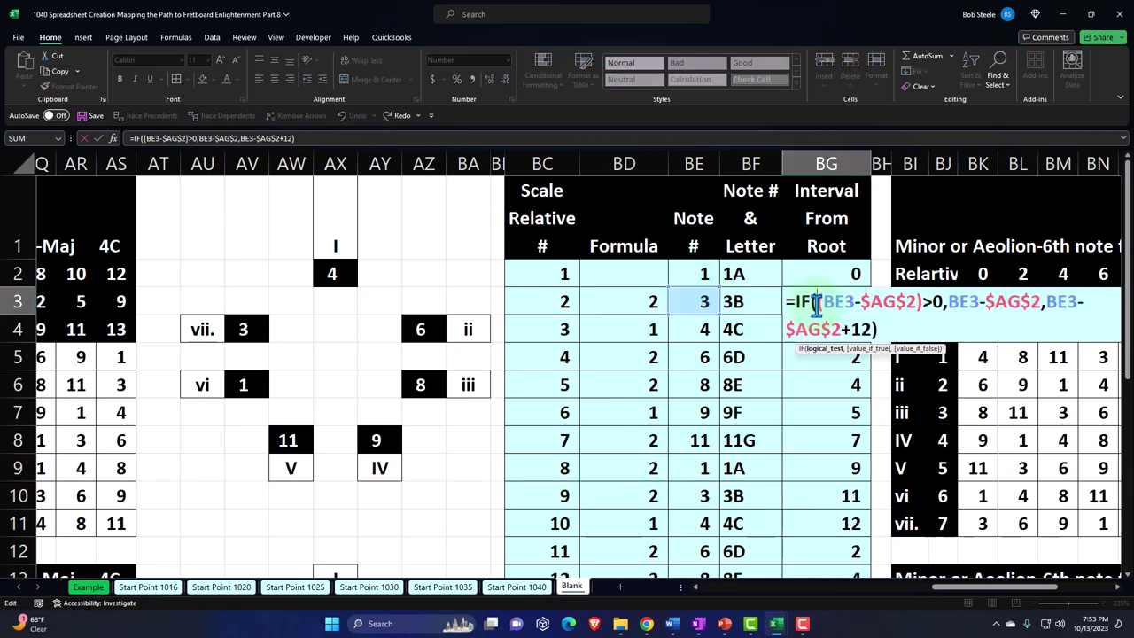
{"action": "key", "text": "Return"}
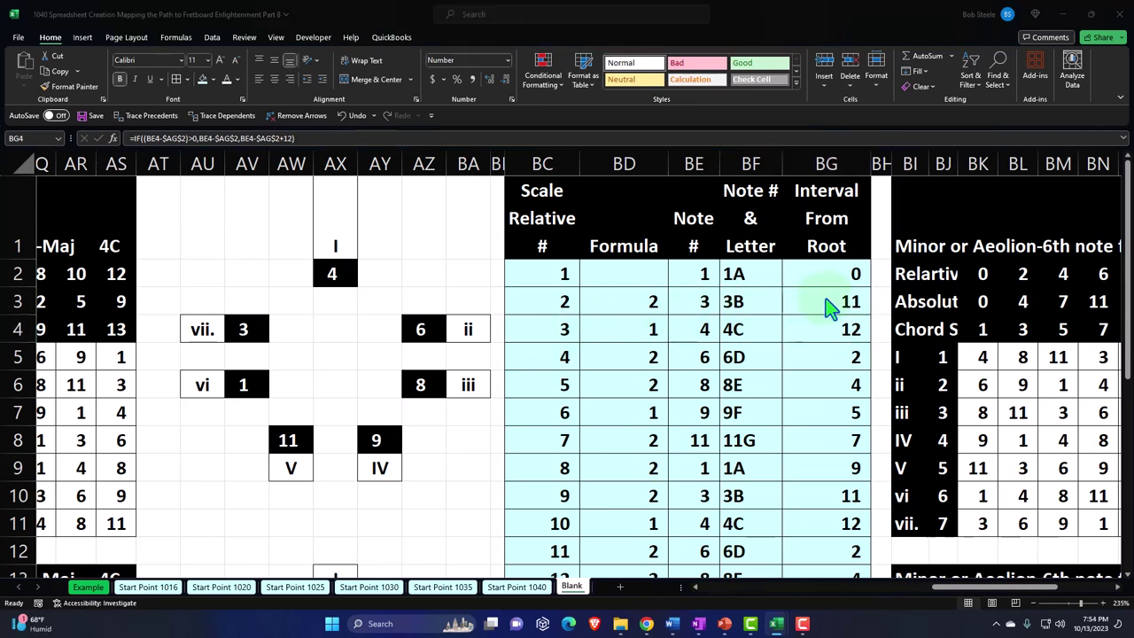
{"action": "left_click", "coordinate": [827, 301]}
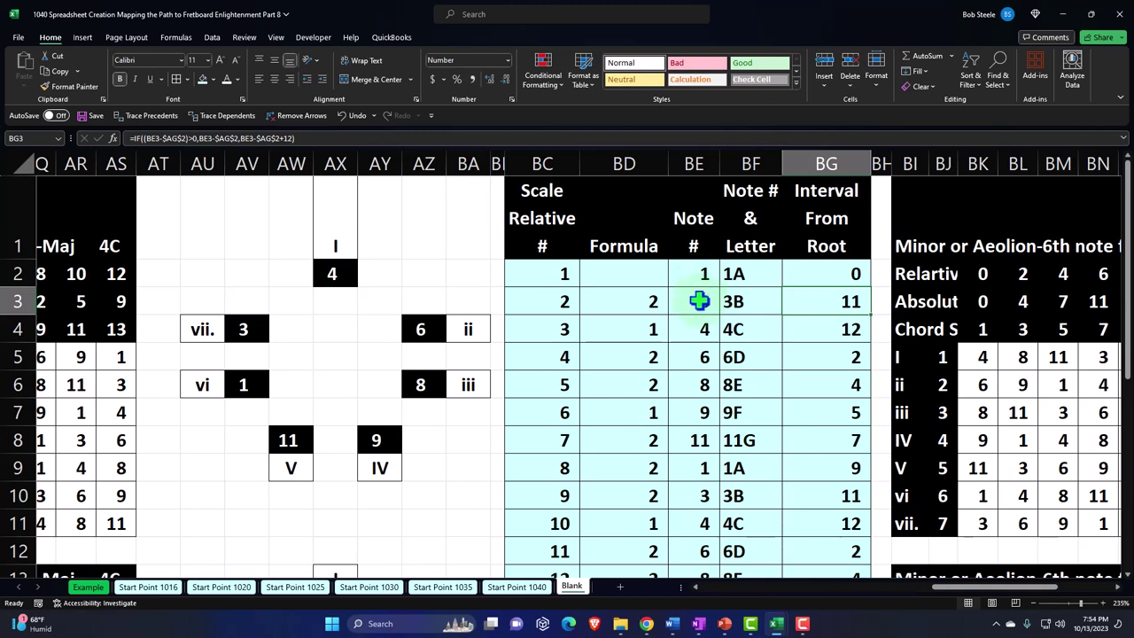
Start a fresh BG3 formula with the test (BE3-BE2)>0 and true result BE3-.
{"action": "double_click", "coordinate": [838, 300]}
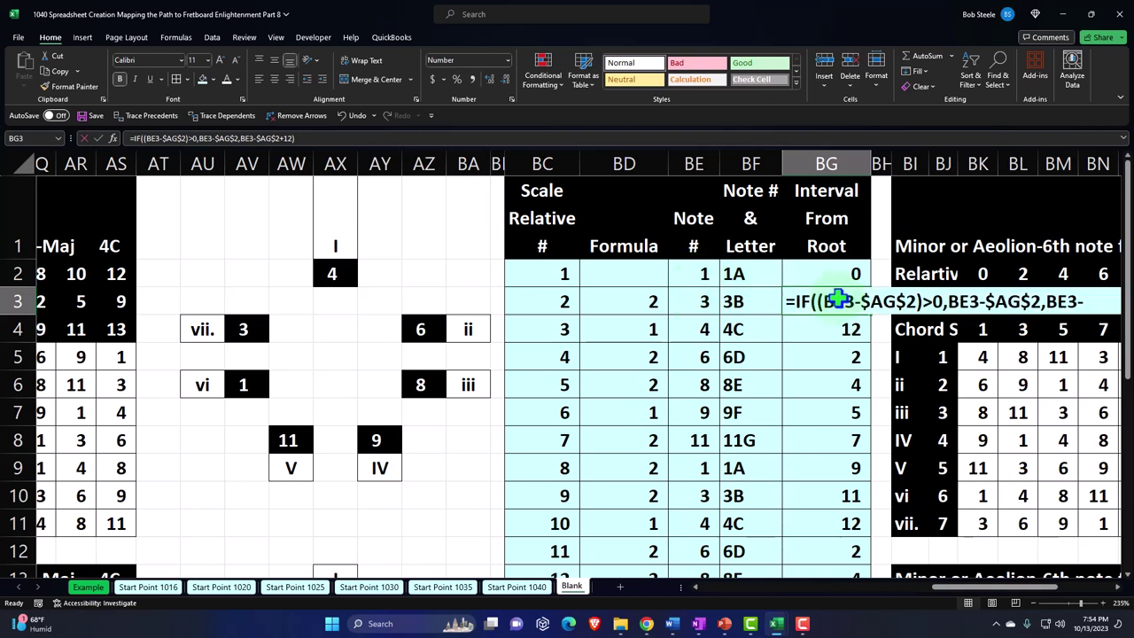
{"action": "key", "text": "Escape"}
{"action": "type", "text": "=if("}
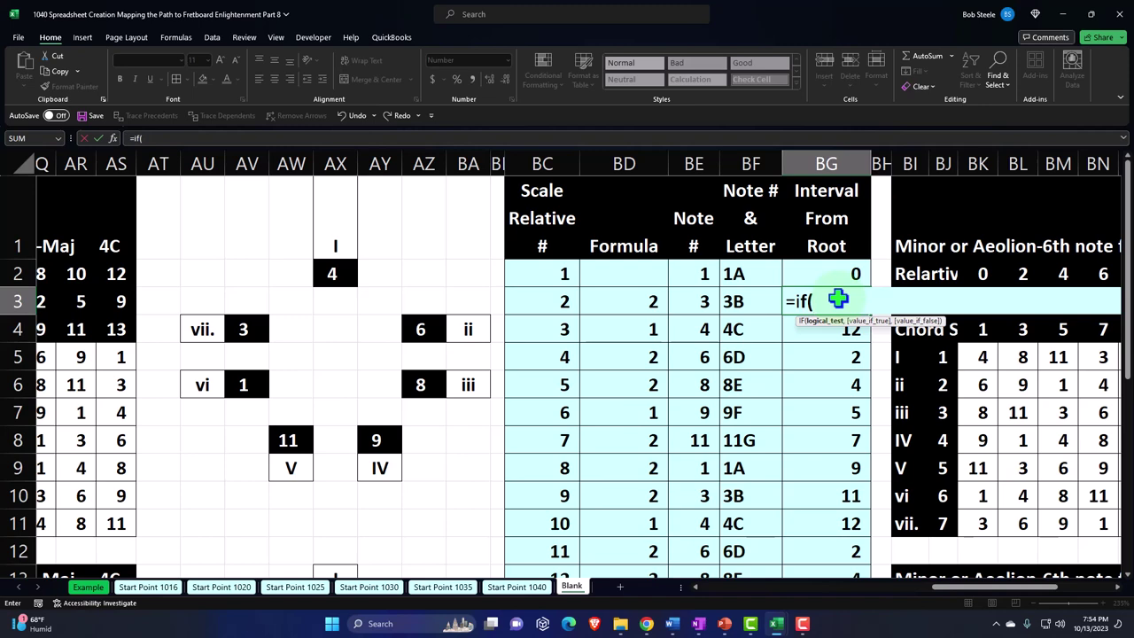
{"action": "type", "text": "("}
{"action": "key", "text": "Left"}
{"action": "key", "text": "Left"}
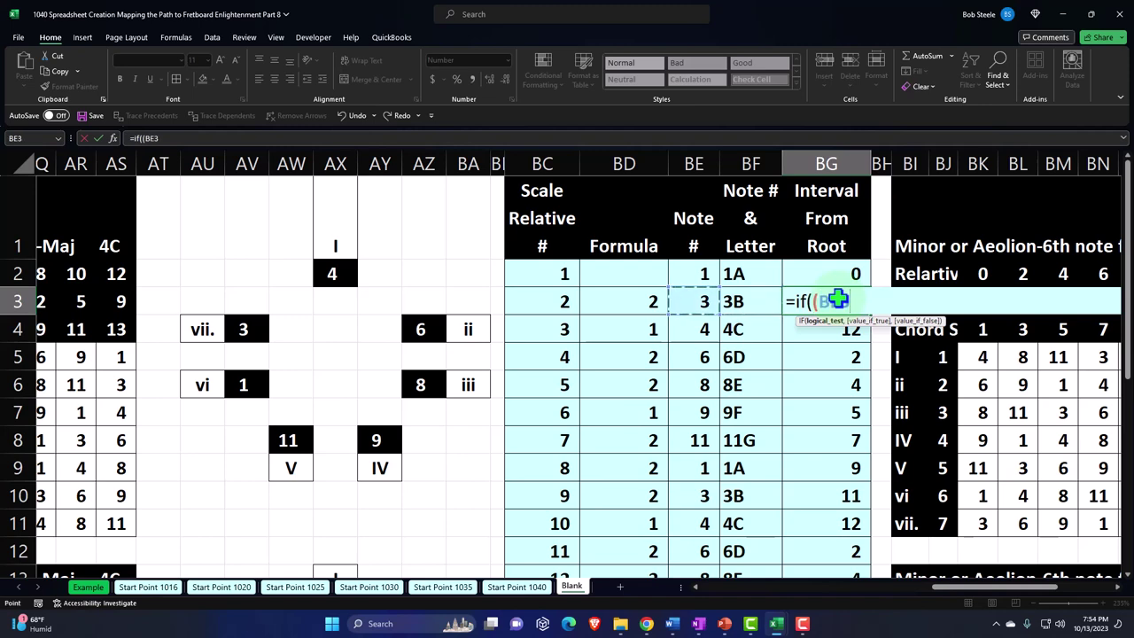
{"action": "type", "text": "-"}
{"action": "key", "text": "Up"}
{"action": "key", "text": "Left"}
{"action": "key", "text": "Left"}
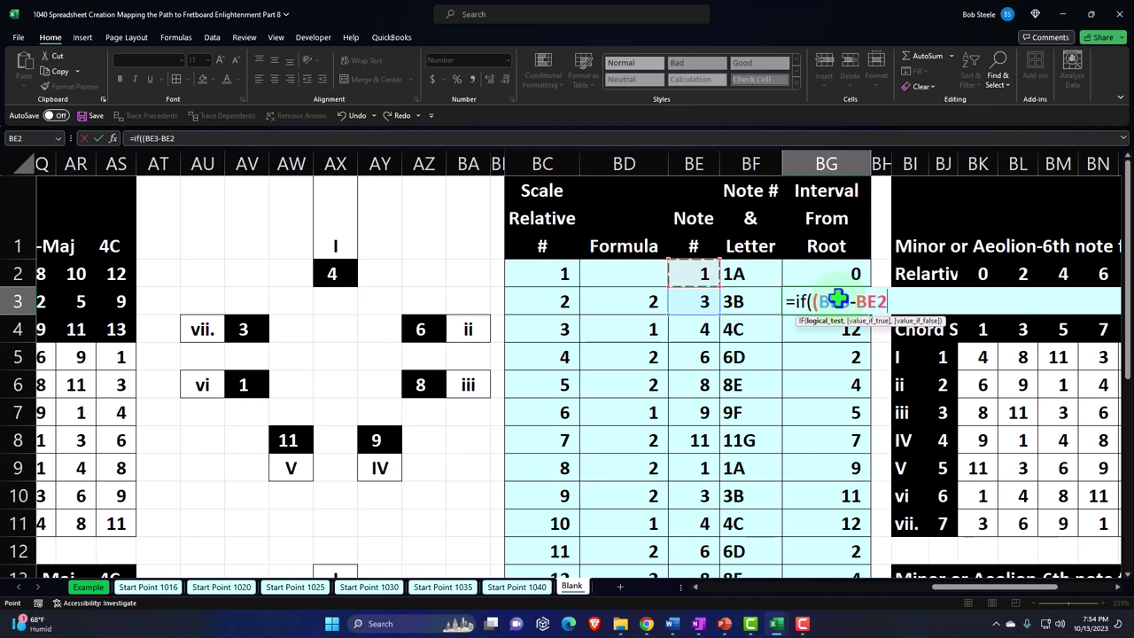
{"action": "type", "text": ")>0"}
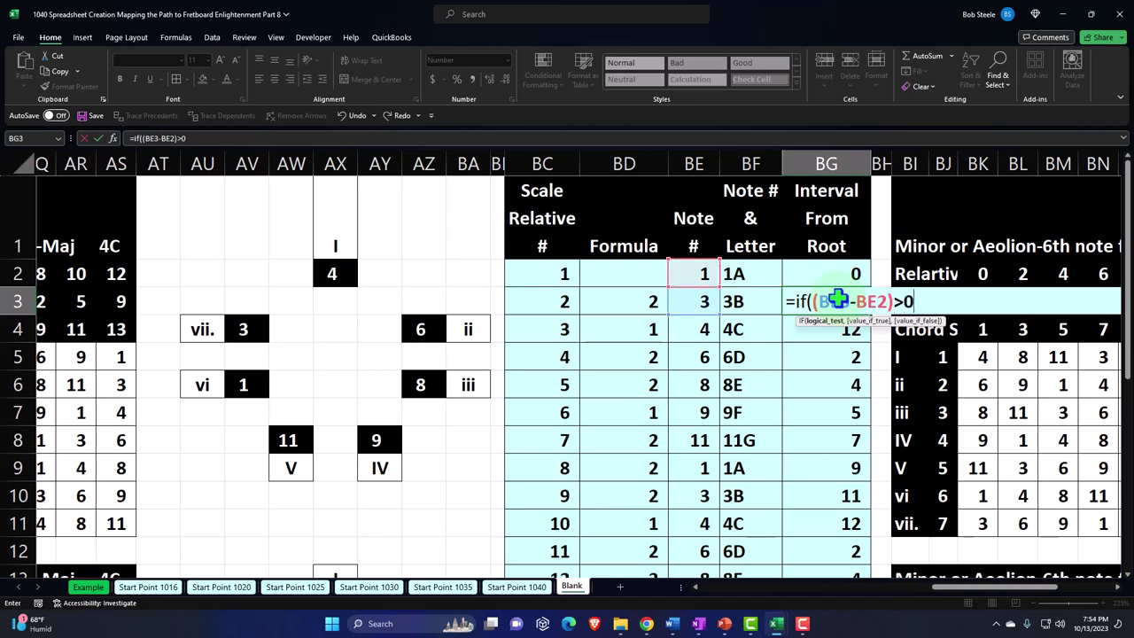
{"action": "type", "text": ","}
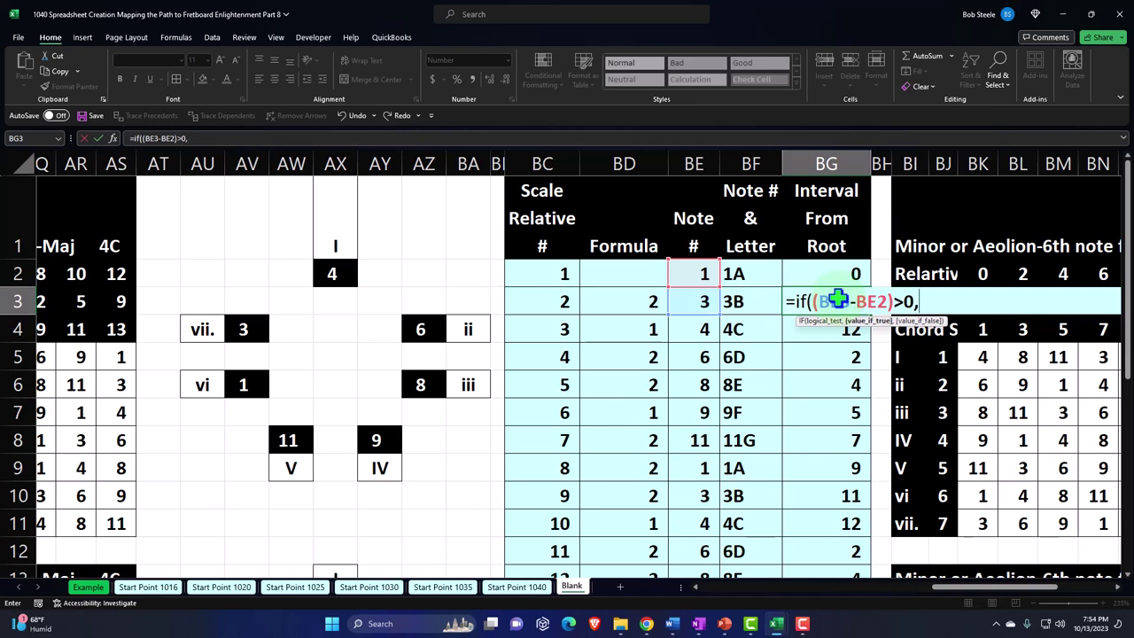
{"action": "type", "text": "BE3-"}
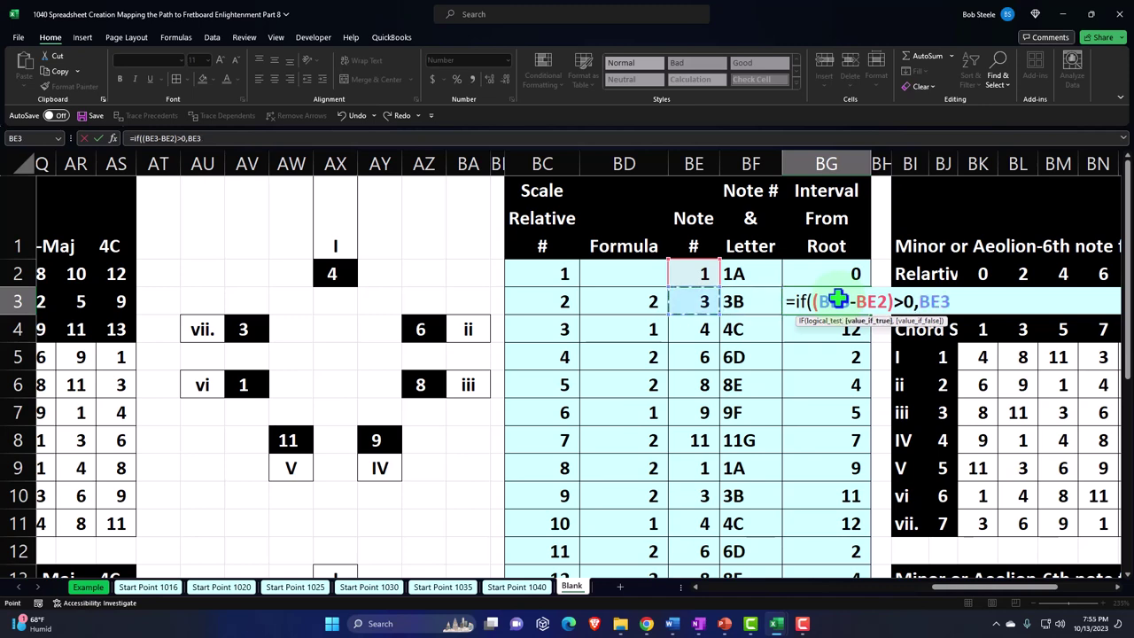
Complete it with BE2 and false result BE3-BE2+12, committing so BG3 shows 2.
{"action": "key", "text": "Up"}
{"action": "key", "text": "Left"}
{"action": "key", "text": "Left"}
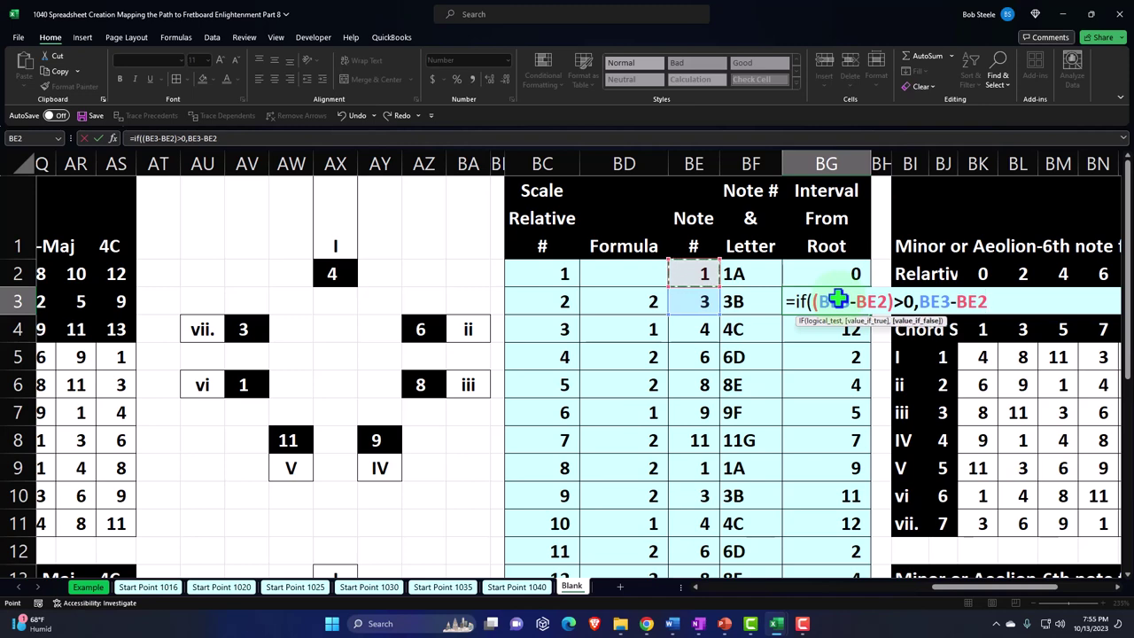
{"action": "type", "text": ","}
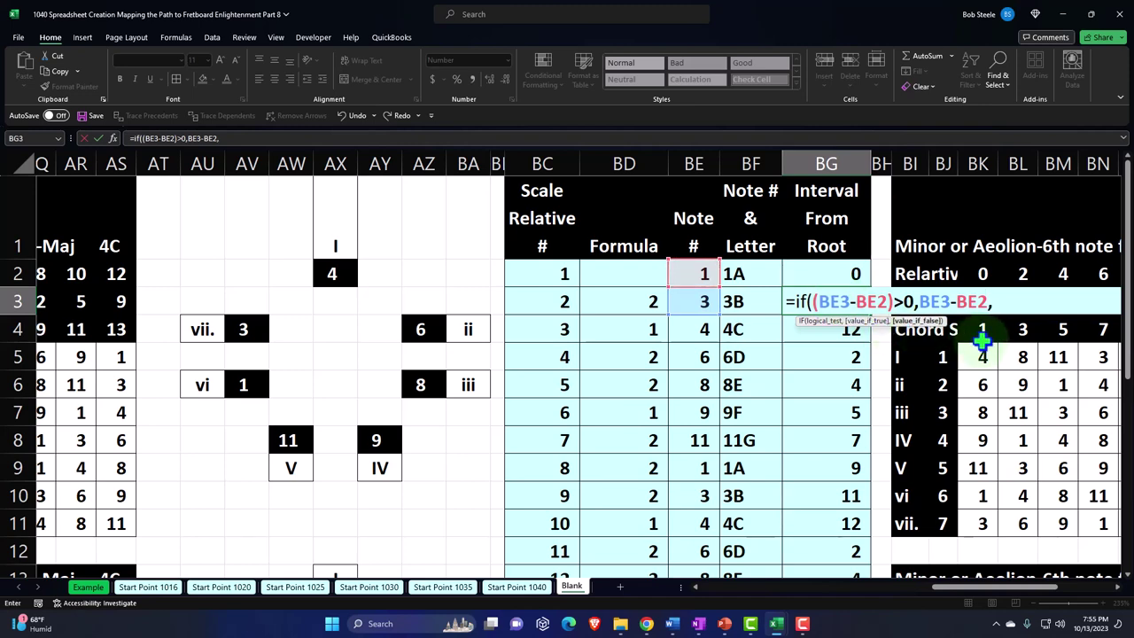
{"action": "key", "text": "Left"}
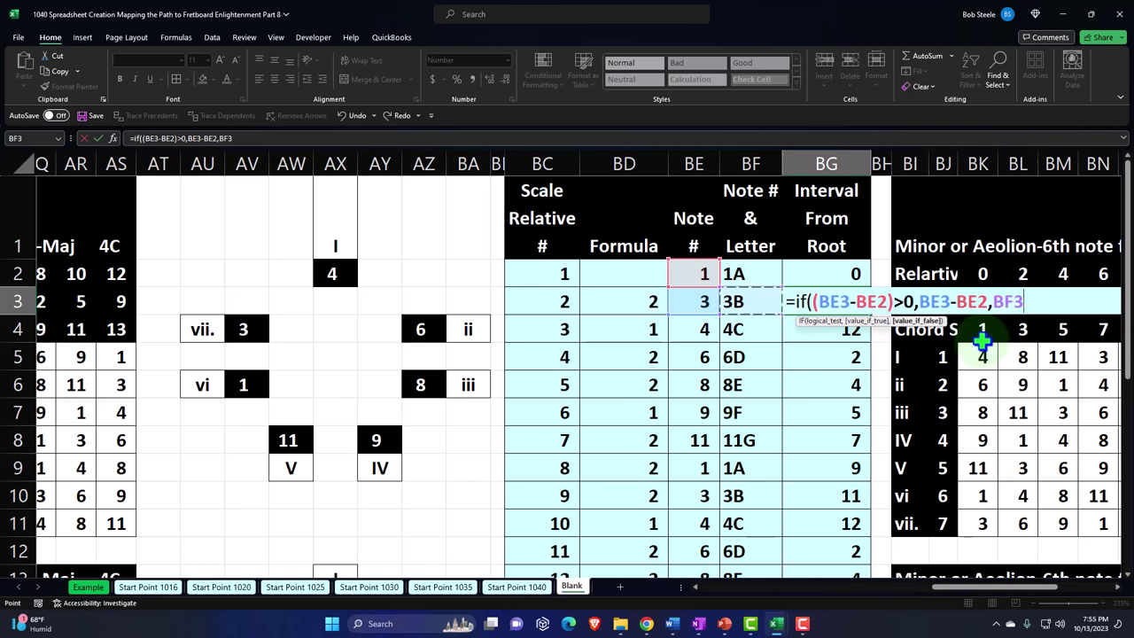
{"action": "key", "text": "Left"}
{"action": "type", "text": "-"}
{"action": "key", "text": "Up"}
{"action": "key", "text": "Left"}
{"action": "key", "text": "Left"}
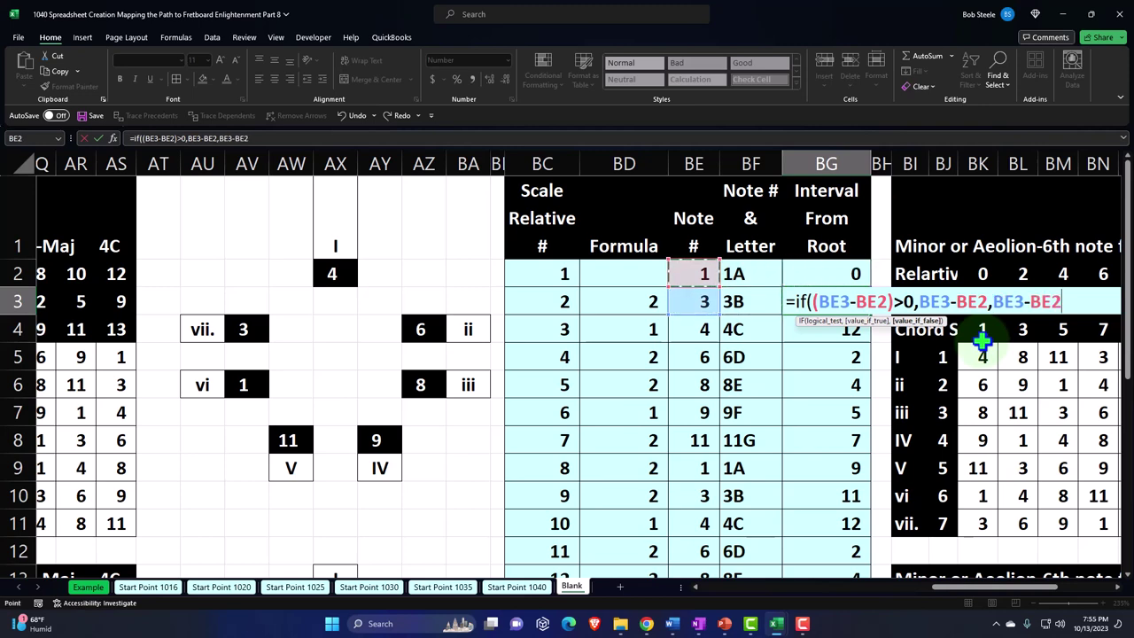
{"action": "type", "text": "+12"}
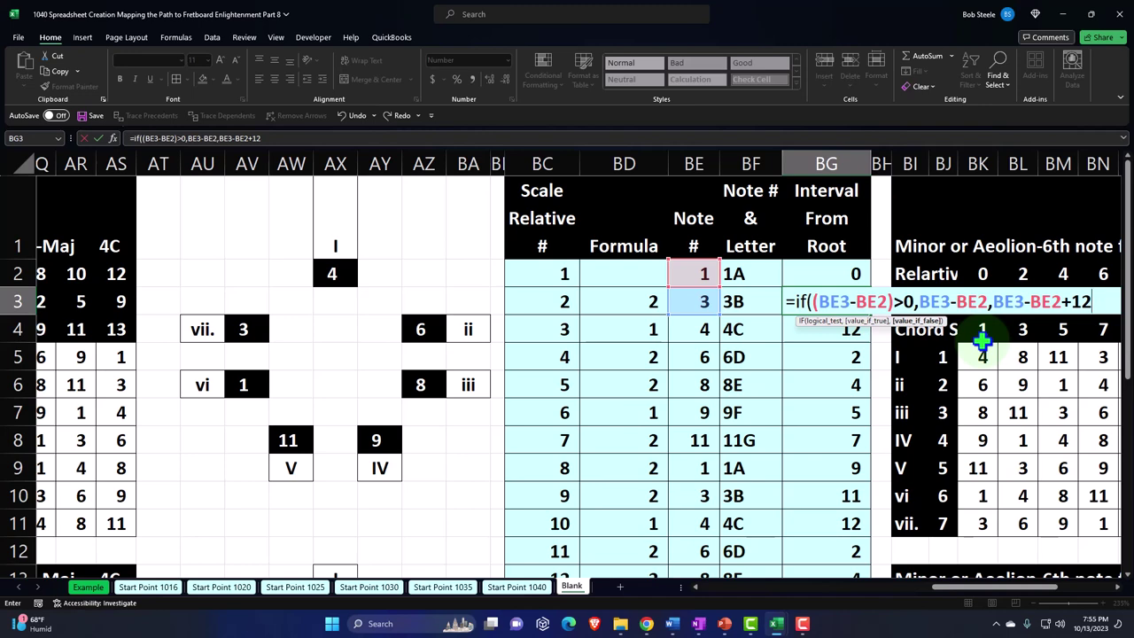
{"action": "key", "text": "Return"}
{"action": "key", "text": "Up"}
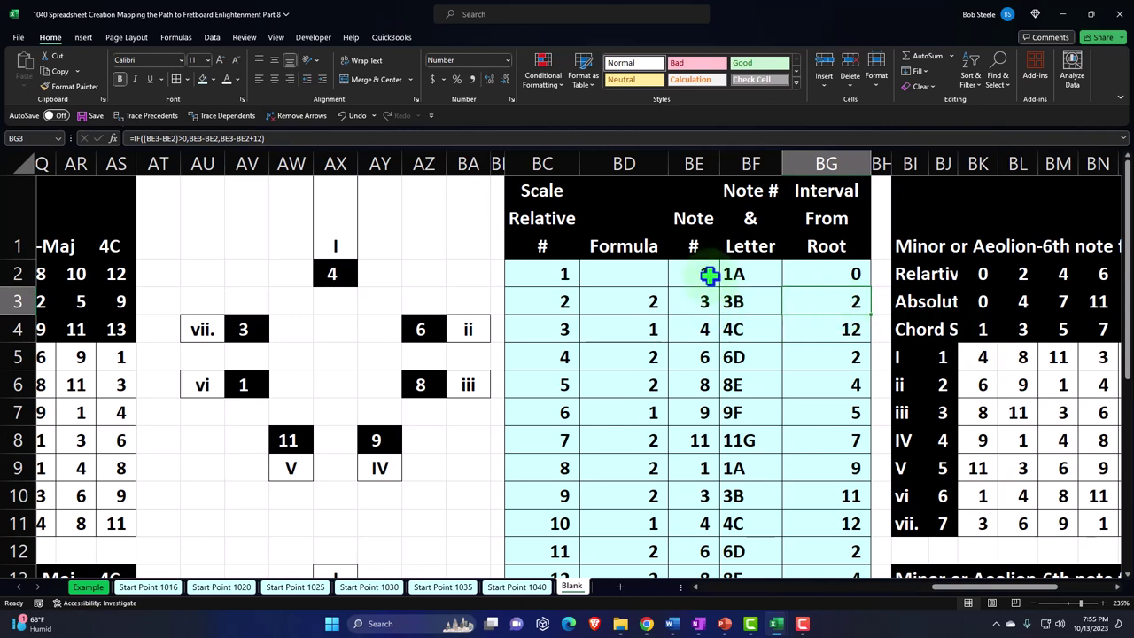
Put BG3's =IF((BE3-BE2)>0,BE3-BE2,BE3-BE2+12) formula into edit mode.
{"action": "double_click", "coordinate": [818, 300]}
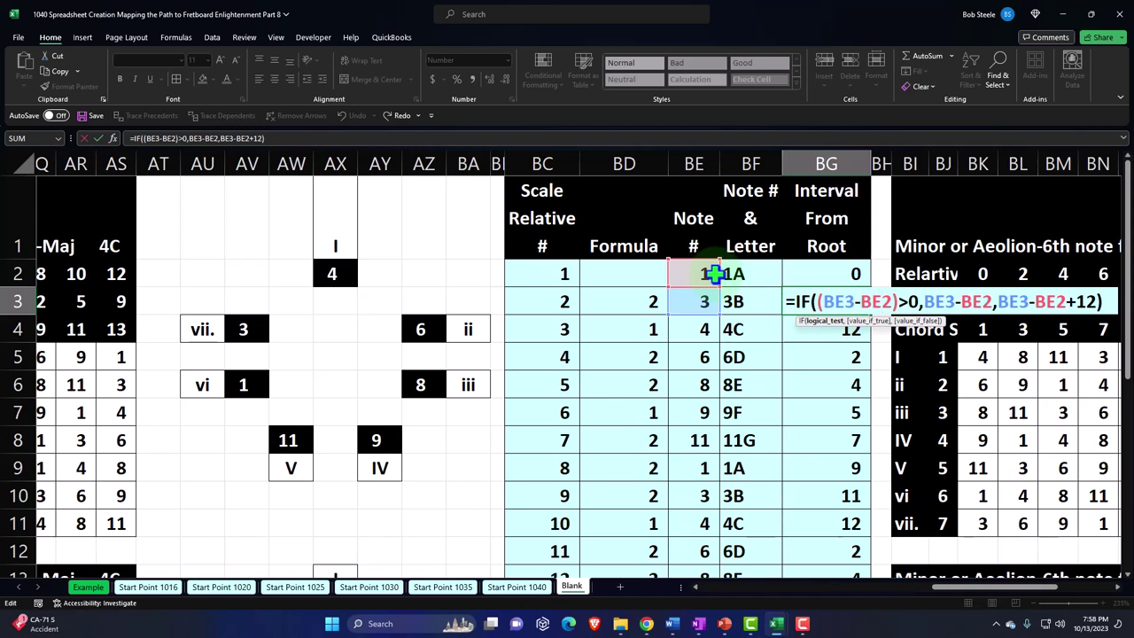
Change all three BE2 references in BG3's formula to BE$2 and commit.
{"action": "left_click", "coordinate": [880, 301]}
{"action": "type", "text": "$"}
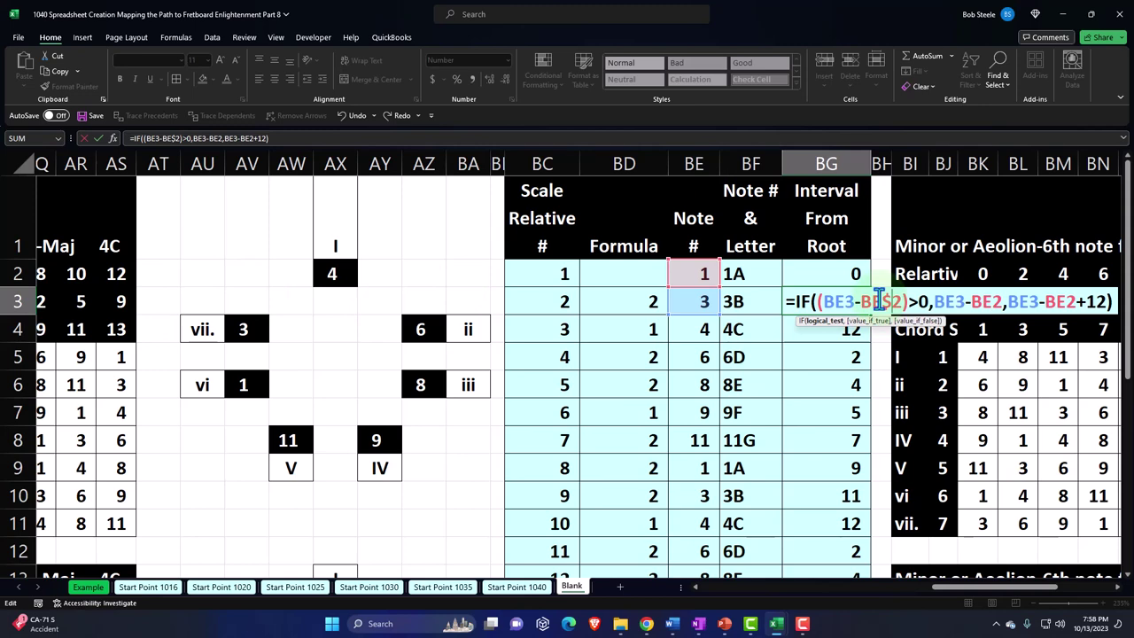
{"action": "left_click", "coordinate": [991, 303]}
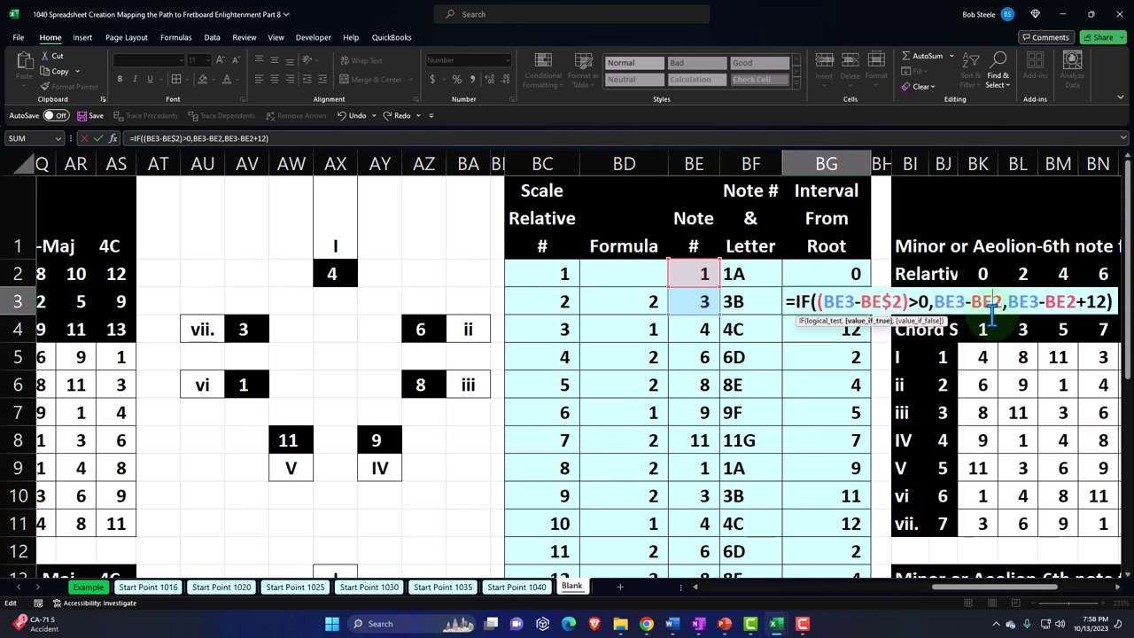
{"action": "type", "text": "$"}
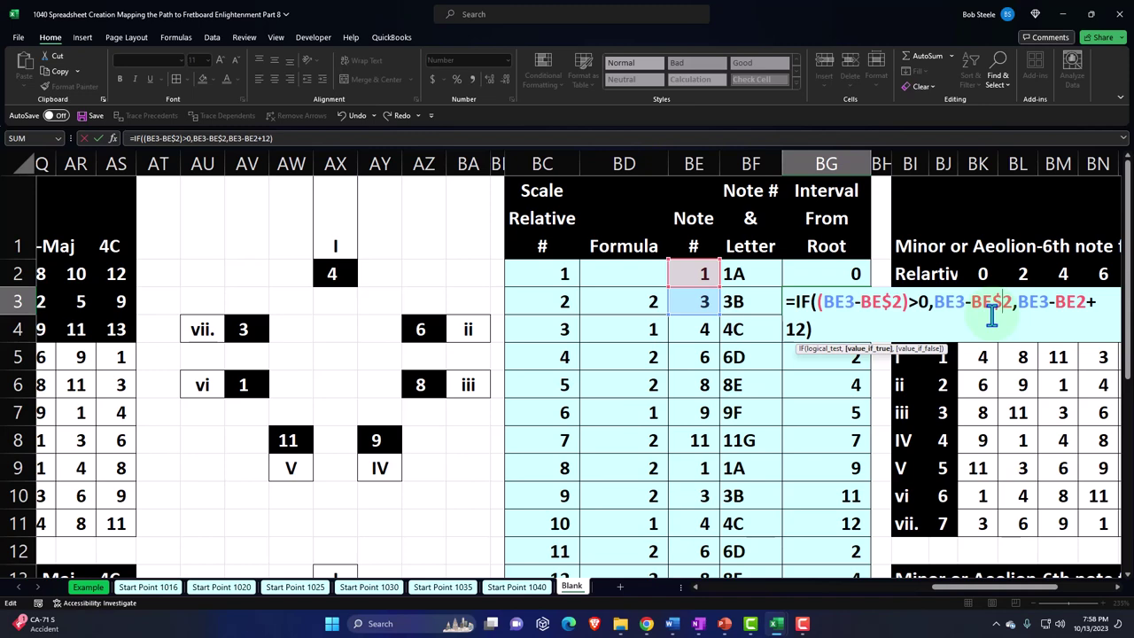
{"action": "left_click", "coordinate": [1071, 305]}
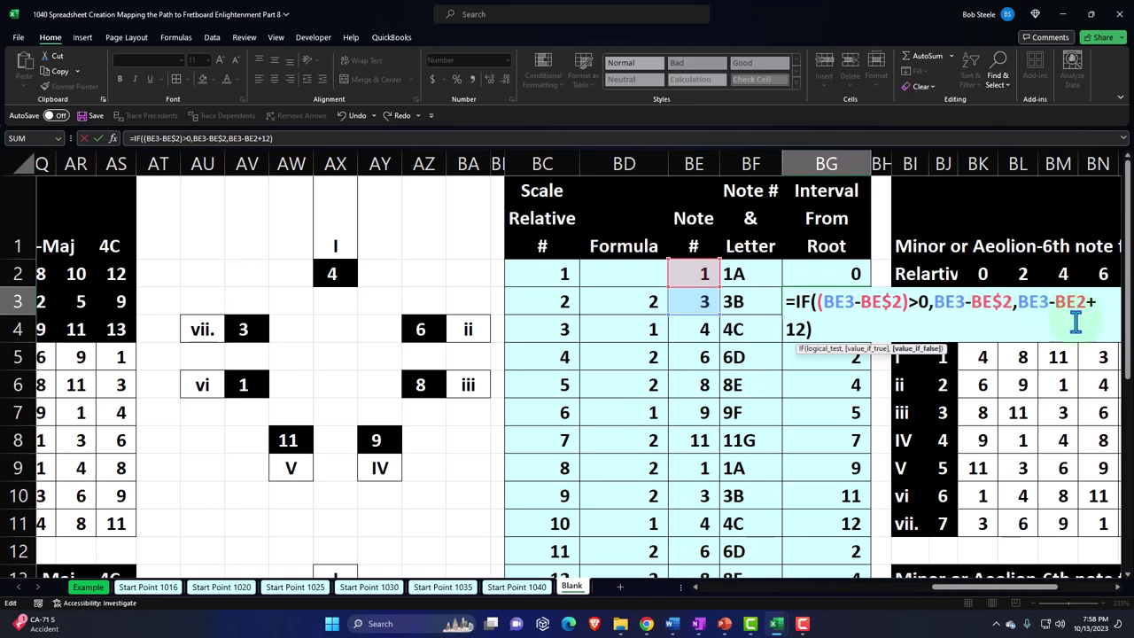
{"action": "type", "text": "$"}
{"action": "key", "text": "Return"}
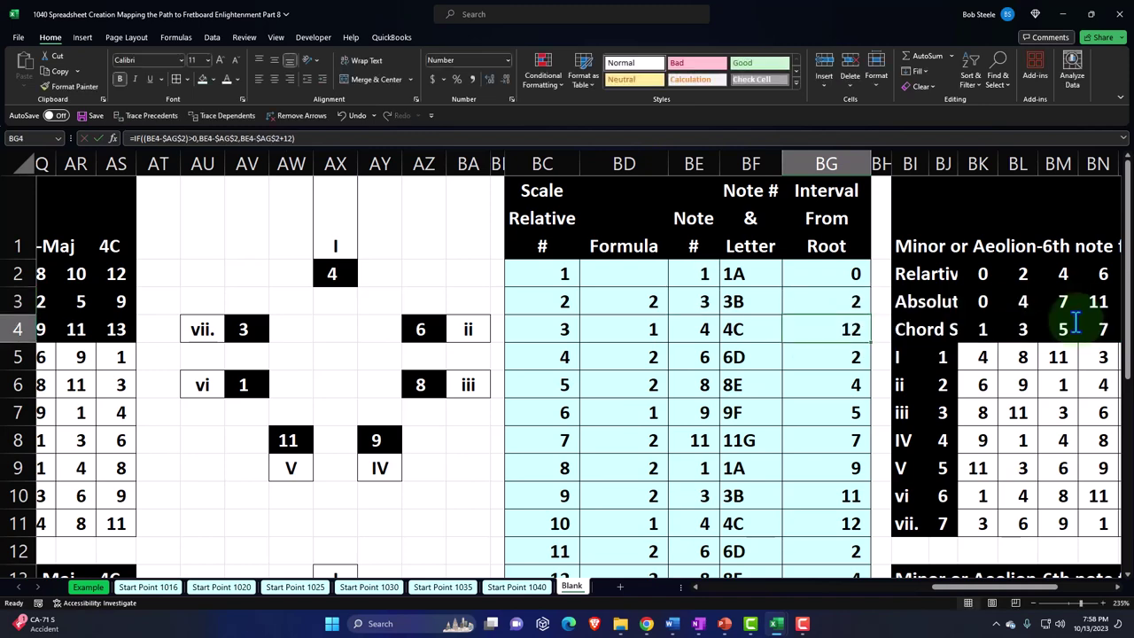
Fill the anchored formula down the Interval From Root column and check it reads 0, 2, 3, 5, 7, 8, 10, 12.
{"action": "left_click", "coordinate": [852, 298]}
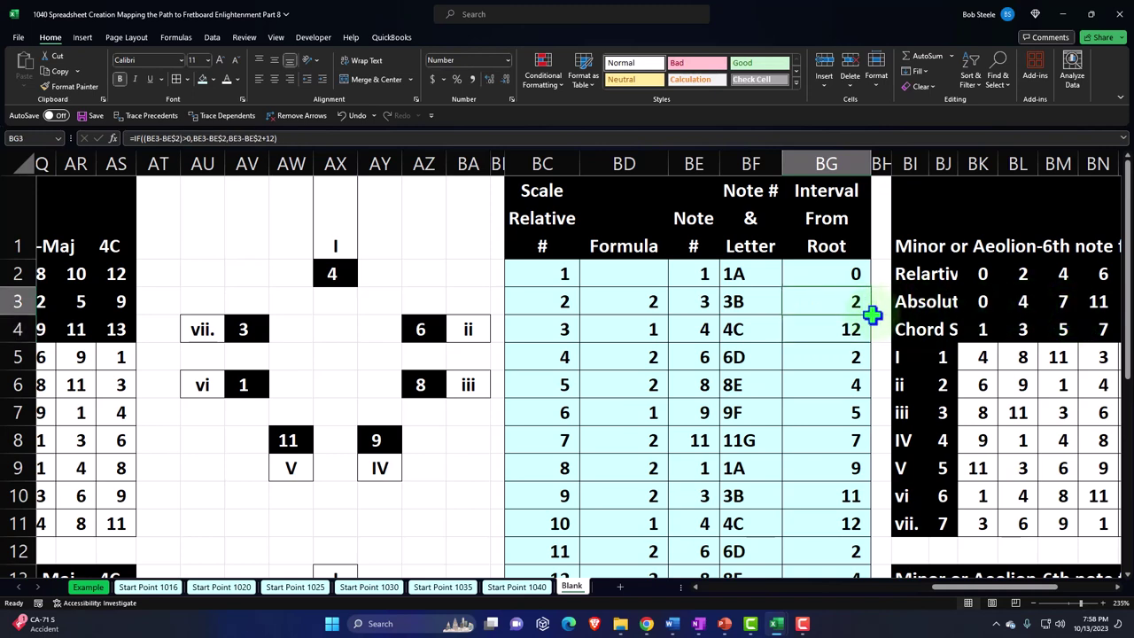
{"action": "double_click", "coordinate": [873, 315]}
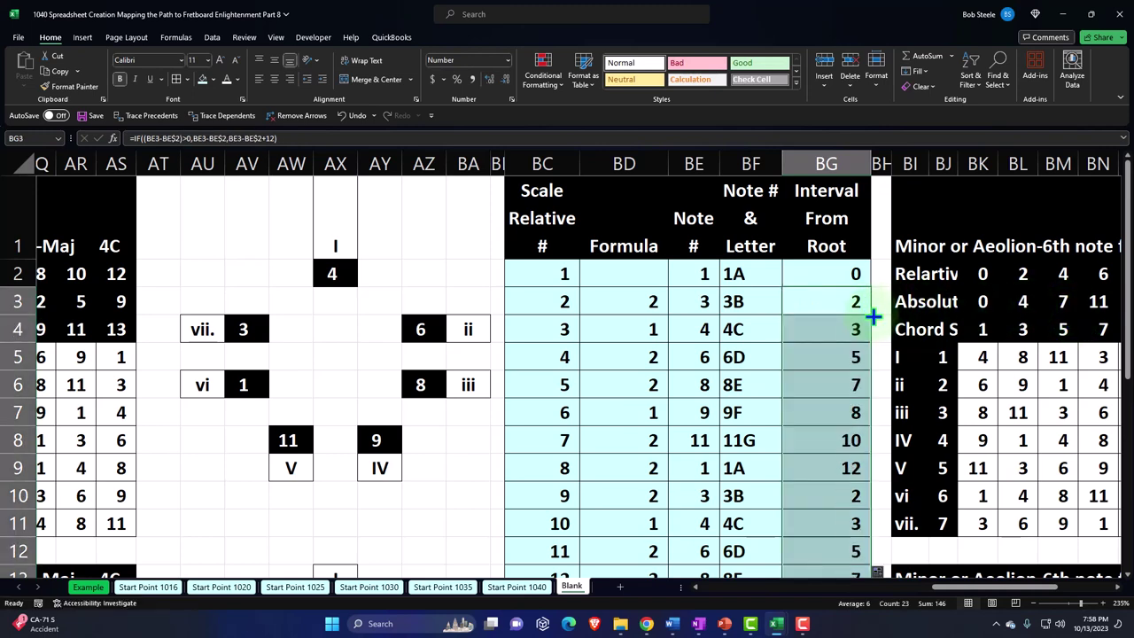
{"action": "left_click", "coordinate": [855, 324]}
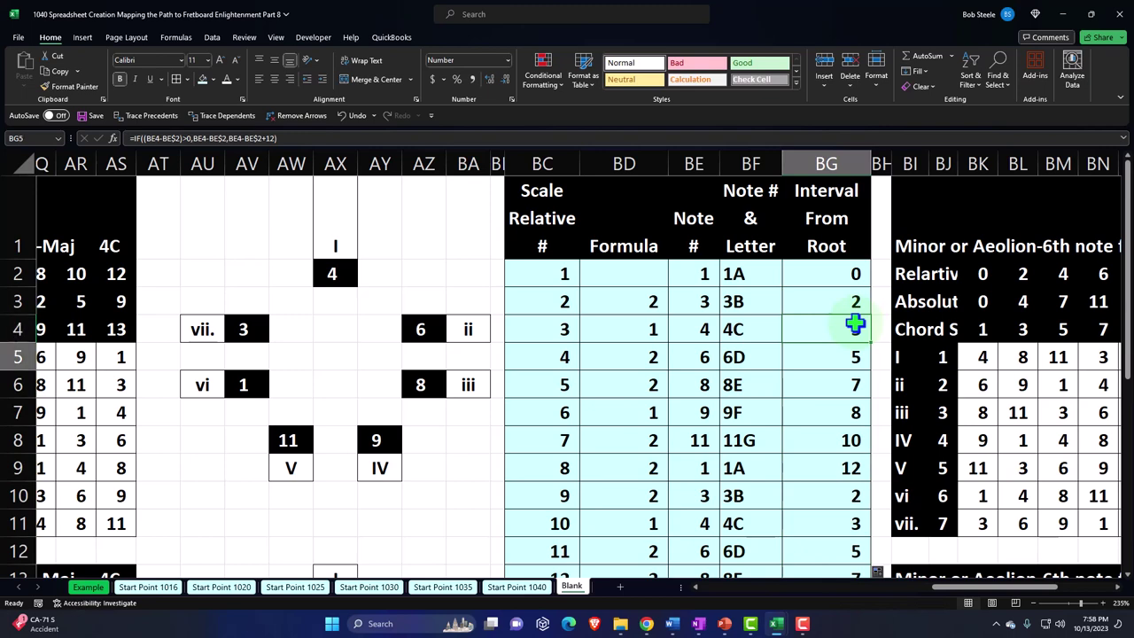
{"action": "key", "text": "Down"}
{"action": "key", "text": "Down"}
{"action": "key", "text": "Down"}
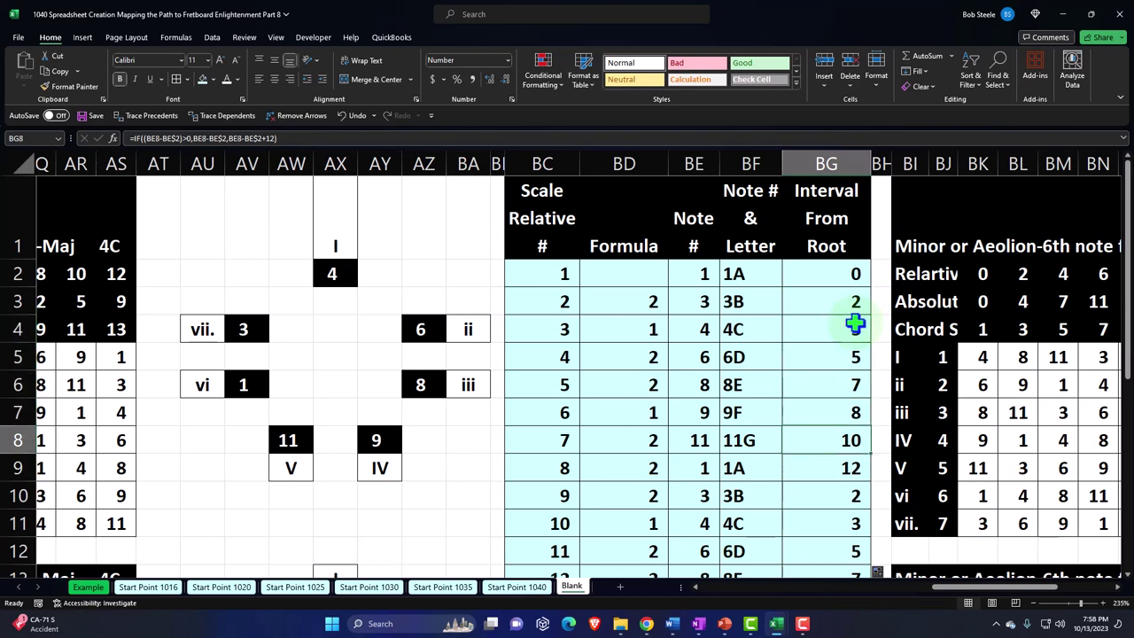
{"action": "key", "text": "Up"}
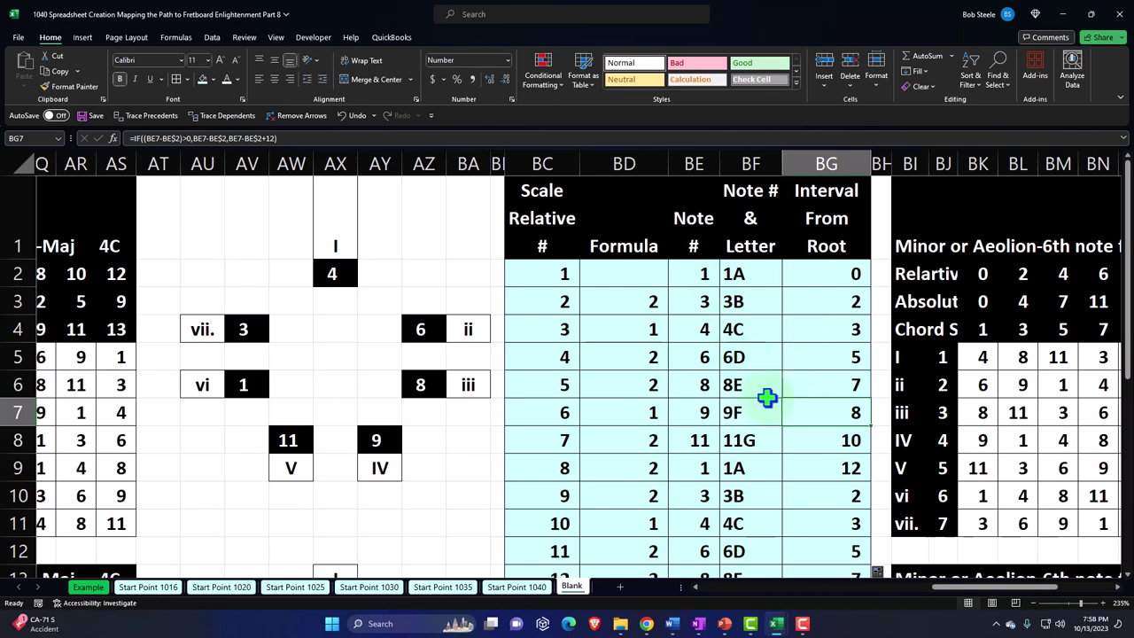
{"action": "left_click", "coordinate": [820, 442]}
{"action": "left_click", "coordinate": [831, 472]}
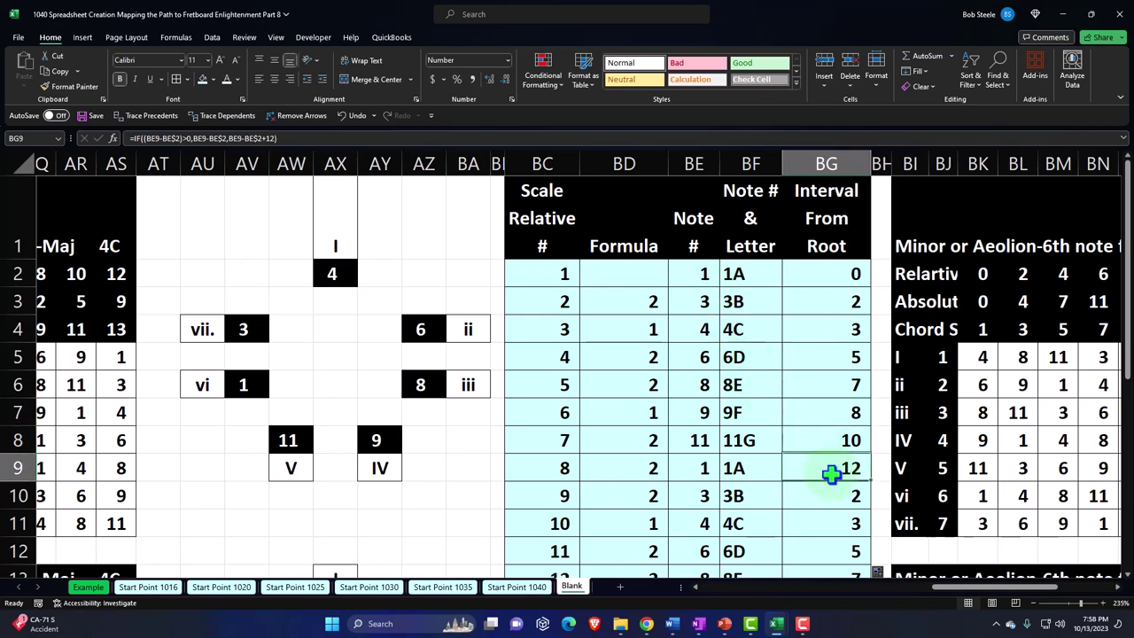
{"action": "scroll", "coordinate": [831, 474], "scroll_direction": "down", "scroll_amount": 2}
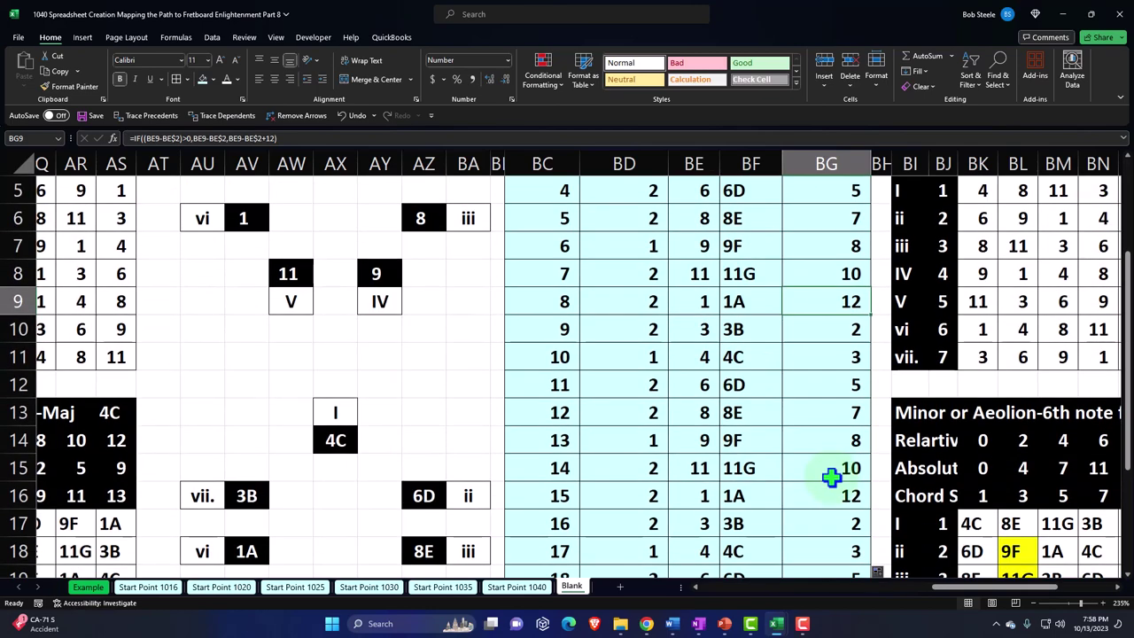
{"action": "scroll", "coordinate": [830, 477], "scroll_direction": "up", "scroll_amount": 2}
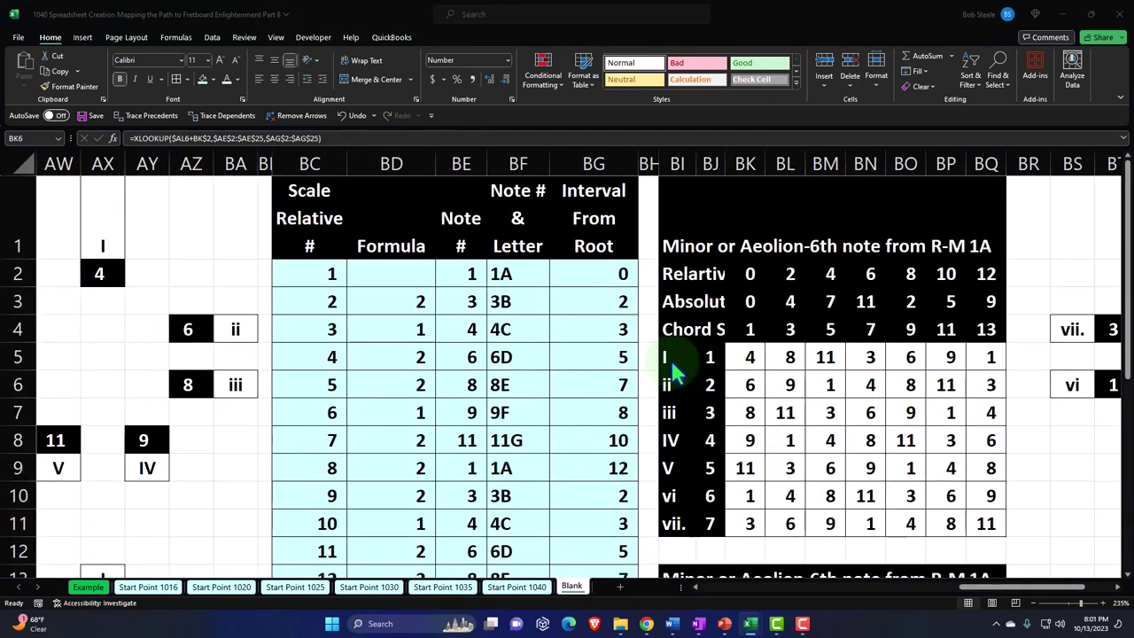
Select chord-grid cell BK5 and review its XLOOKUP formula without changing it.
{"action": "key", "text": "Right"}
{"action": "key", "text": "Right"}
{"action": "key", "text": "Right"}
{"action": "key", "text": "Right"}
{"action": "key", "text": "Right"}
{"action": "key", "text": "Right"}
{"action": "key", "text": "Right"}
{"action": "key", "text": "Right"}
{"action": "key", "text": "Right"}
{"action": "key", "text": "Right"}
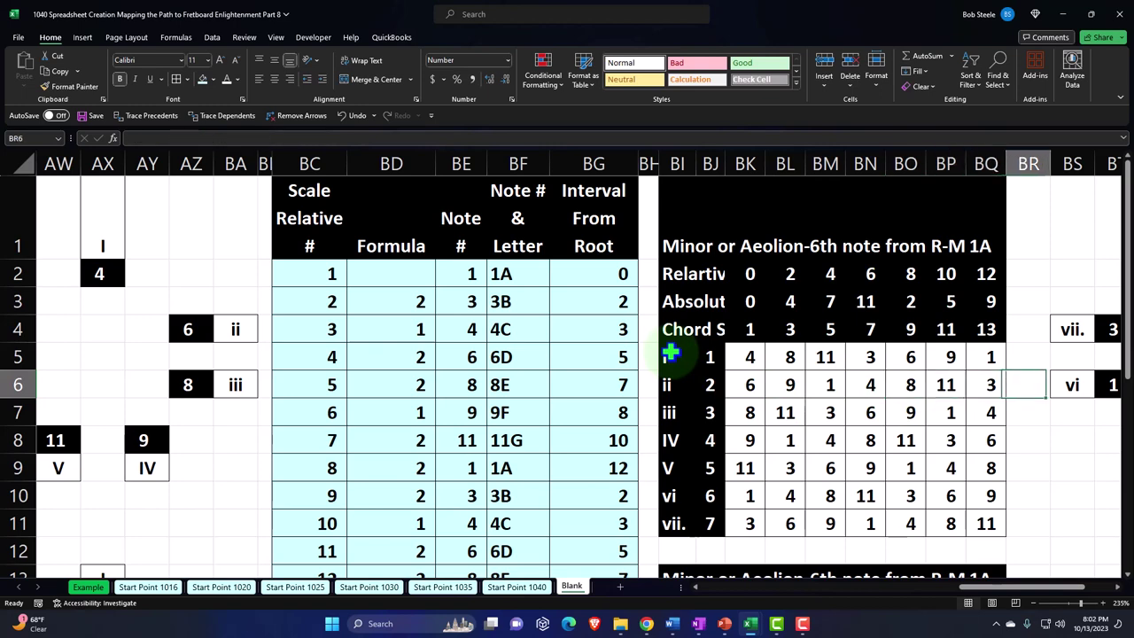
{"action": "key", "text": "Right"}
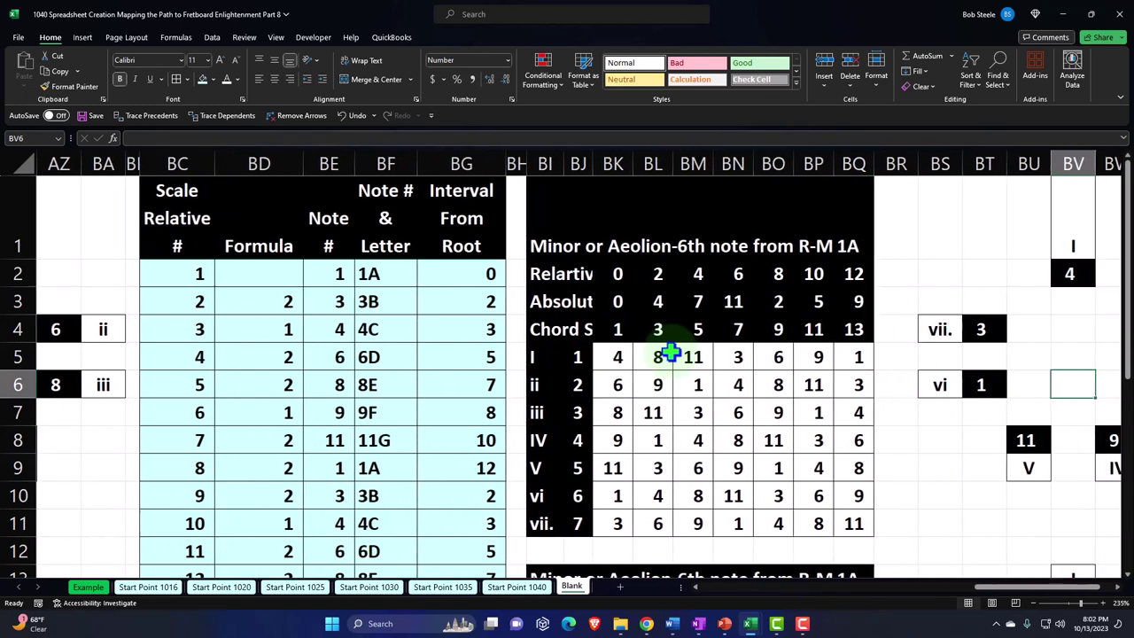
{"action": "left_click", "coordinate": [618, 354]}
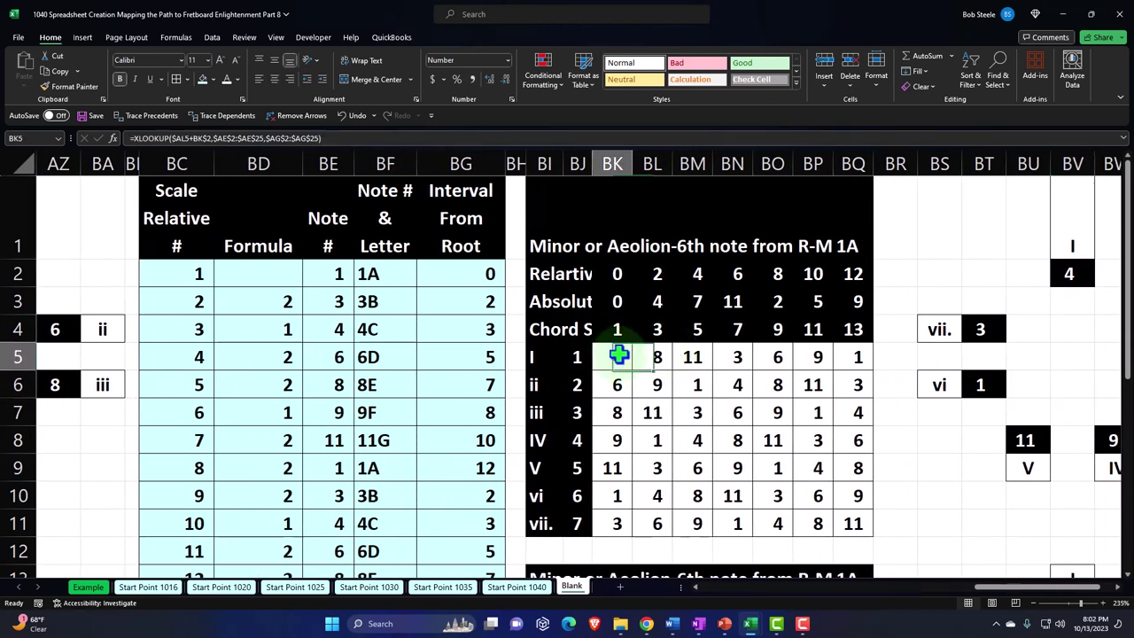
{"action": "double_click", "coordinate": [618, 356]}
{"action": "key", "text": "Escape"}
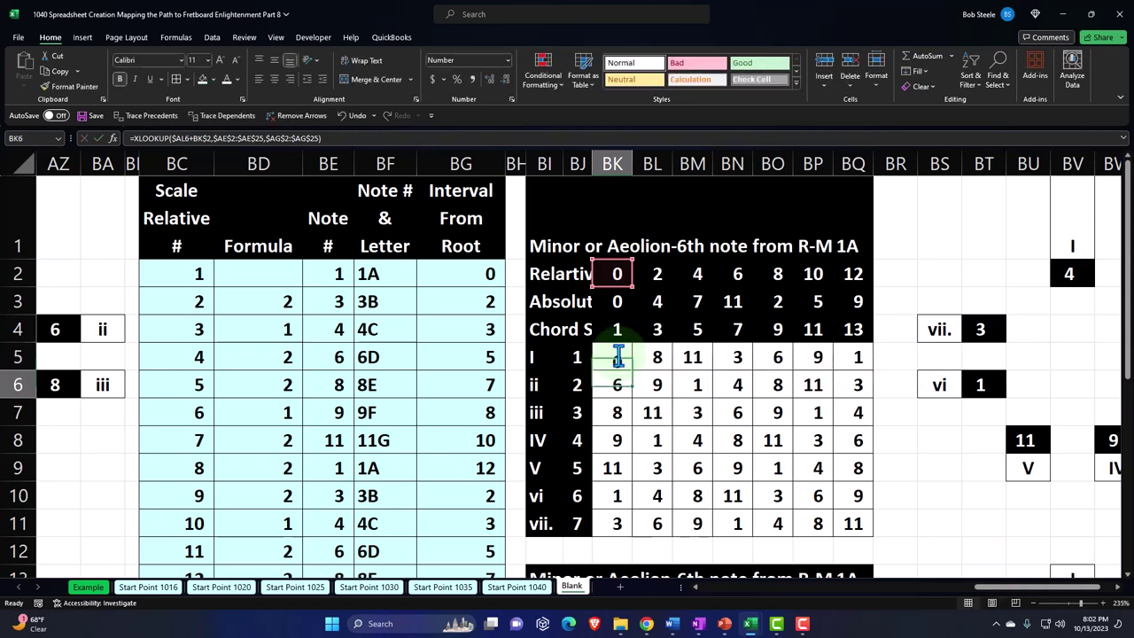
Show precedent arrows from BK5 back to the AE–AG scale table and row 2.
{"action": "left_click", "coordinate": [151, 116]}
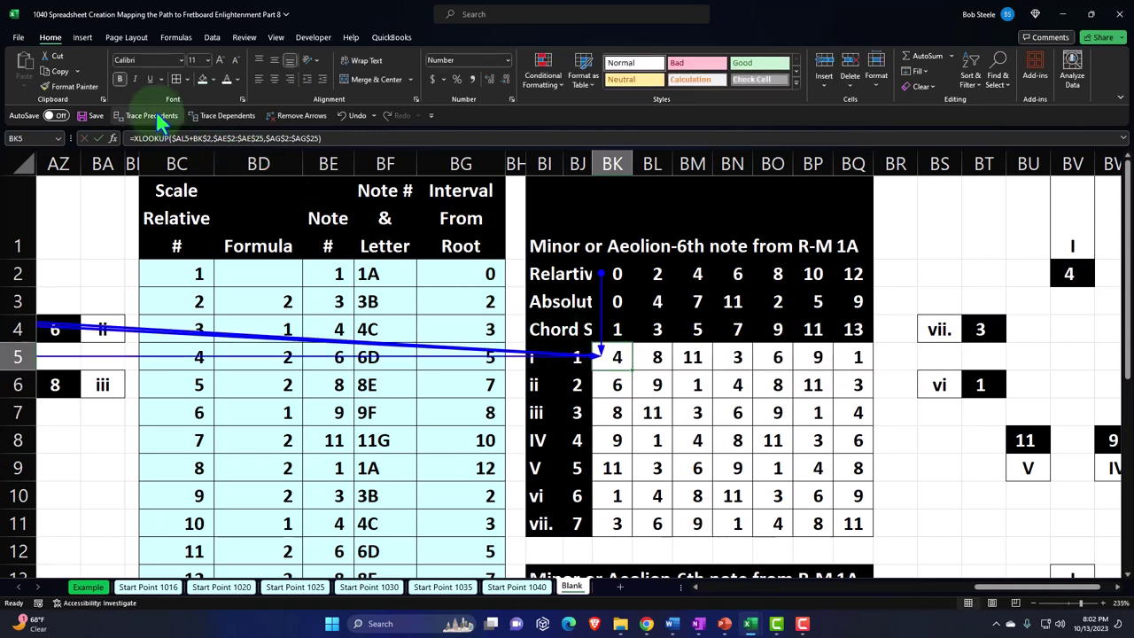
{"action": "left_click", "coordinate": [206, 39]}
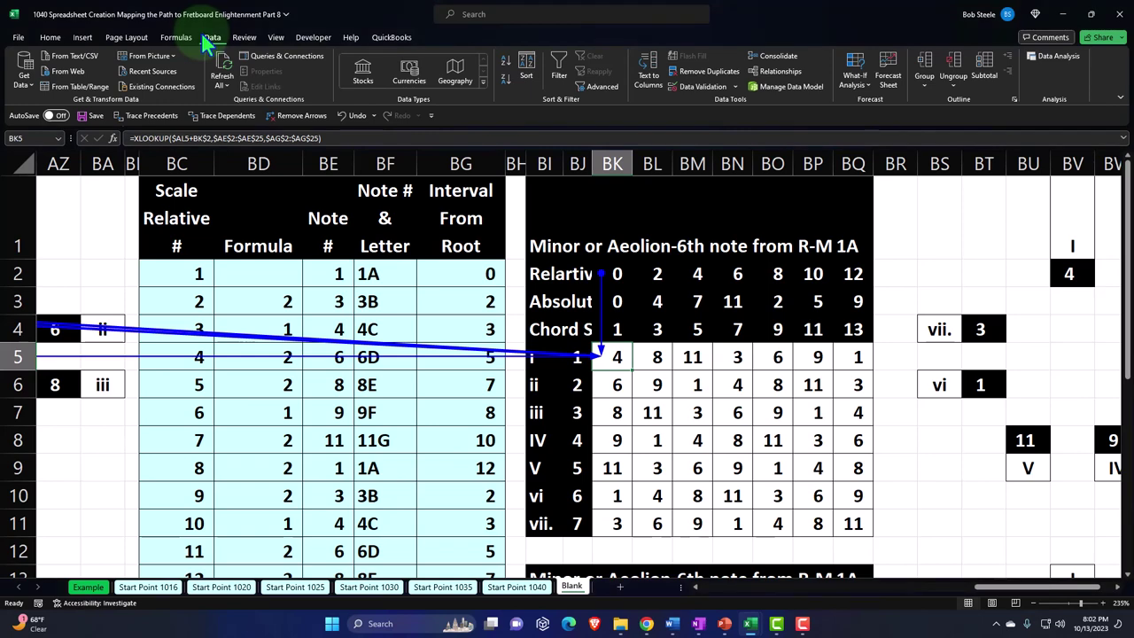
{"action": "left_click", "coordinate": [193, 37]}
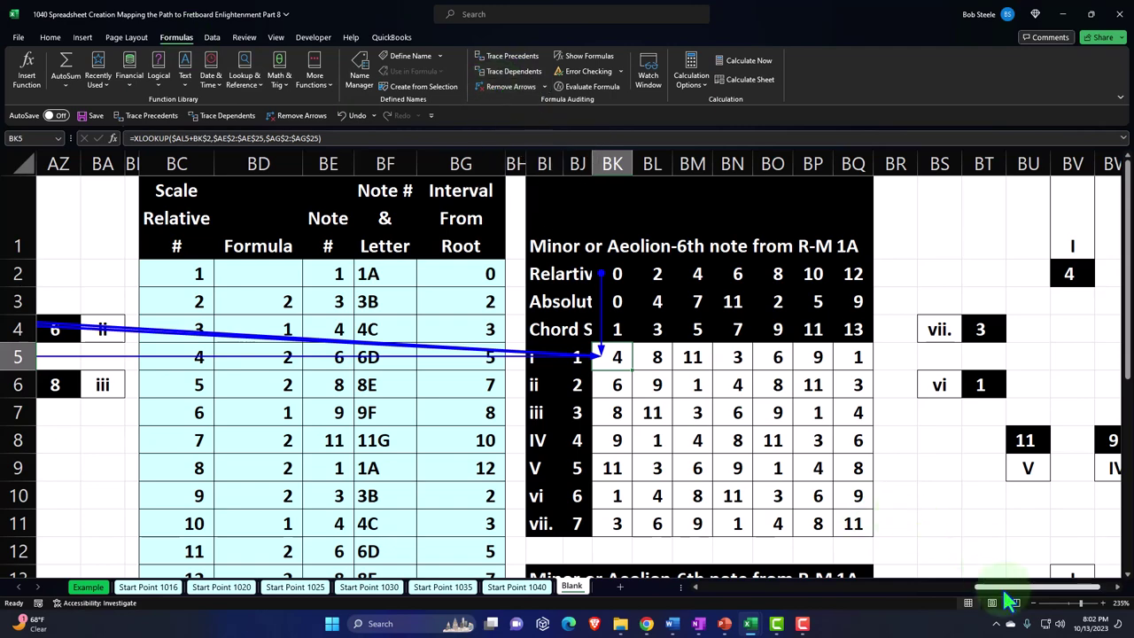
{"action": "left_click_drag", "start_coordinate": [1010, 587], "coordinate": [815, 618]}
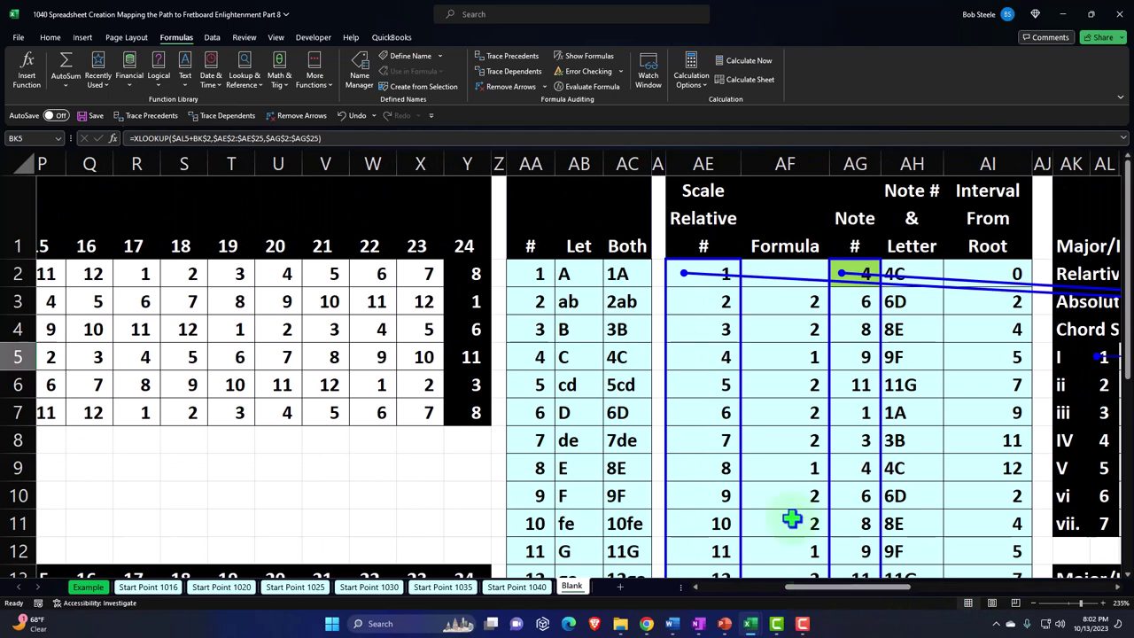
{"action": "left_click_drag", "start_coordinate": [881, 596], "coordinate": [1074, 620]}
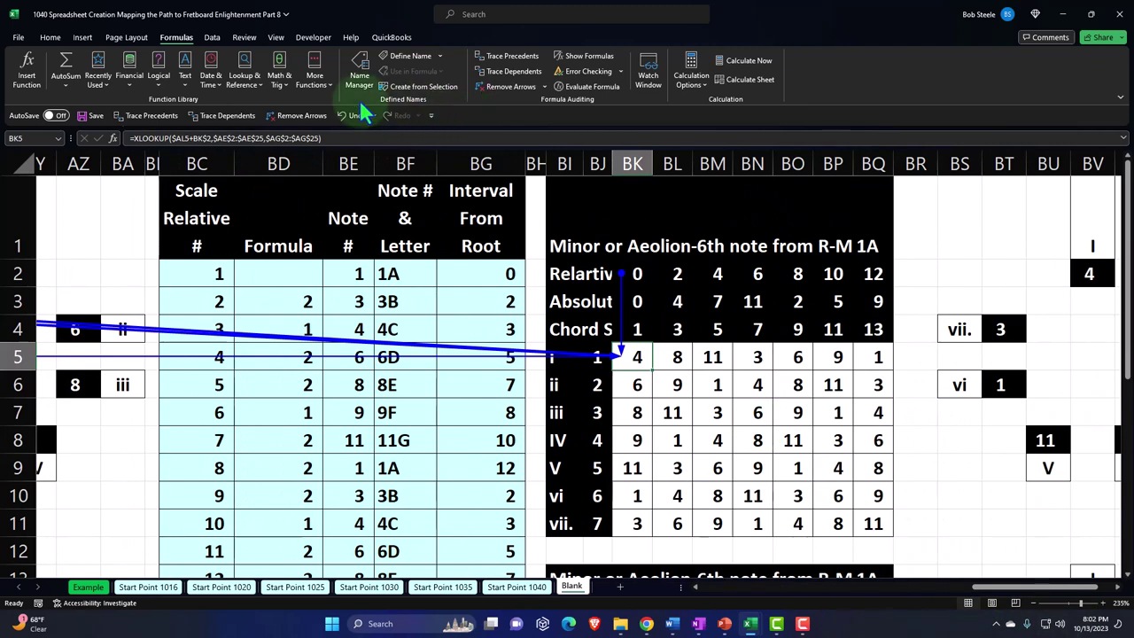
Remove the trace arrows and review the lookup-value part of BK5's formula.
{"action": "left_click", "coordinate": [51, 37]}
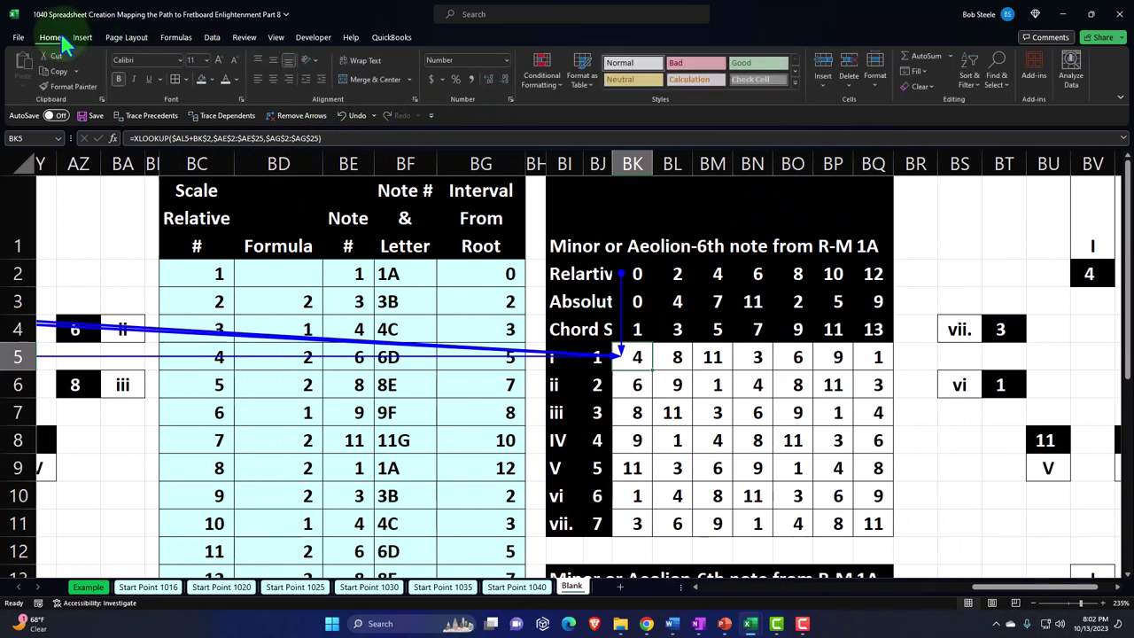
{"action": "left_click", "coordinate": [300, 116]}
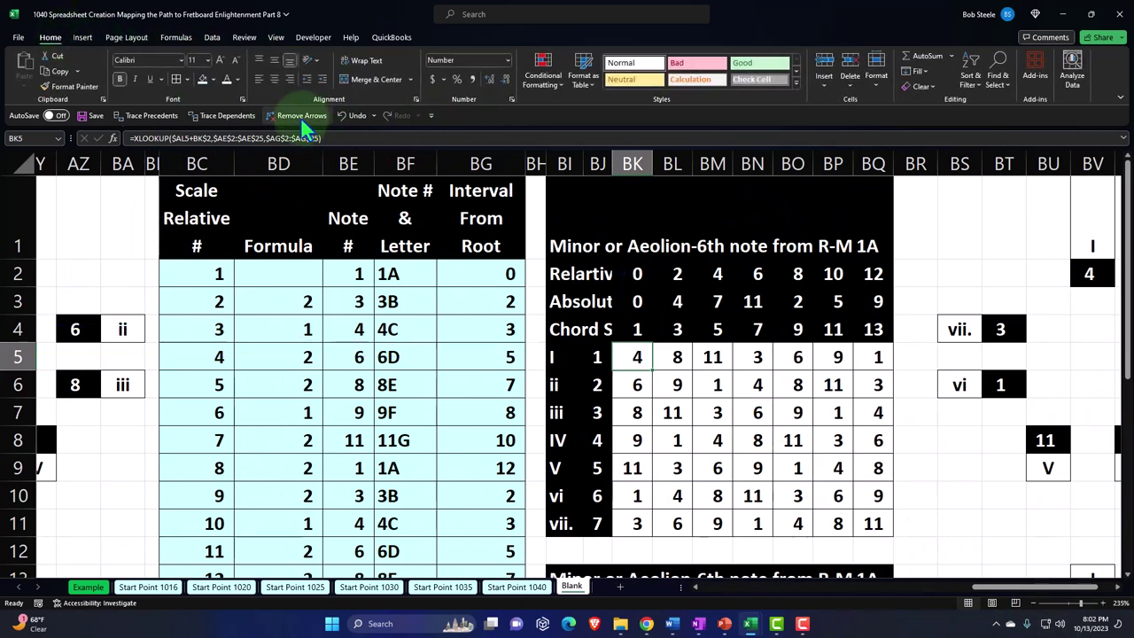
{"action": "double_click", "coordinate": [630, 355]}
{"action": "left_click", "coordinate": [734, 359]}
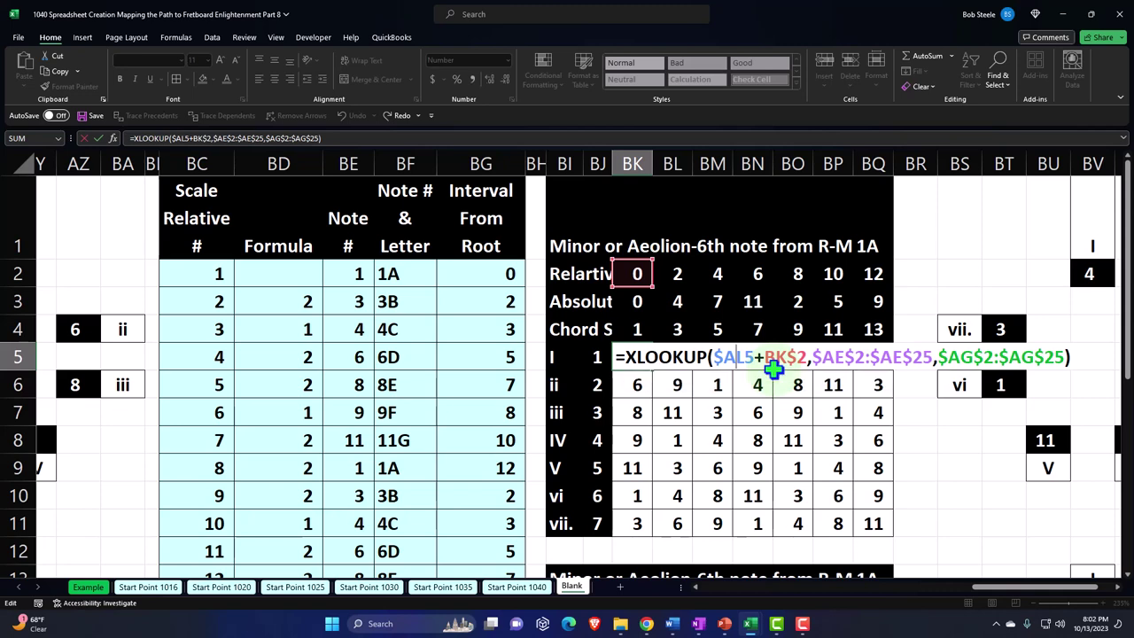
{"action": "key", "text": "Return"}
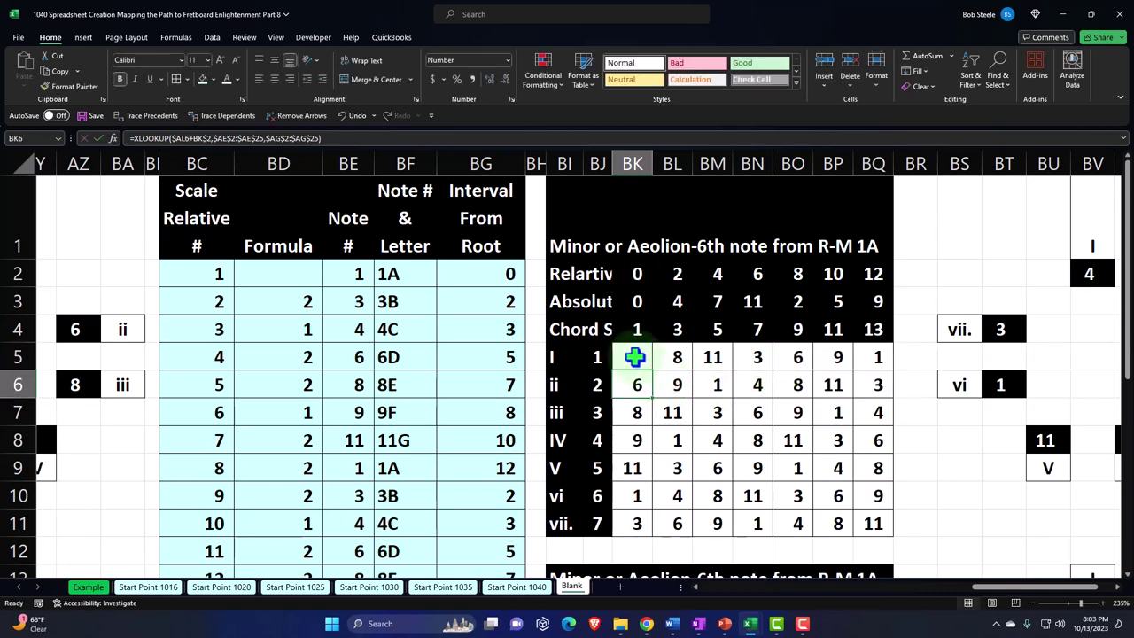
Clear all values from the chord grid BK5:BQ11.
{"action": "left_click_drag", "start_coordinate": [635, 356], "coordinate": [864, 521]}
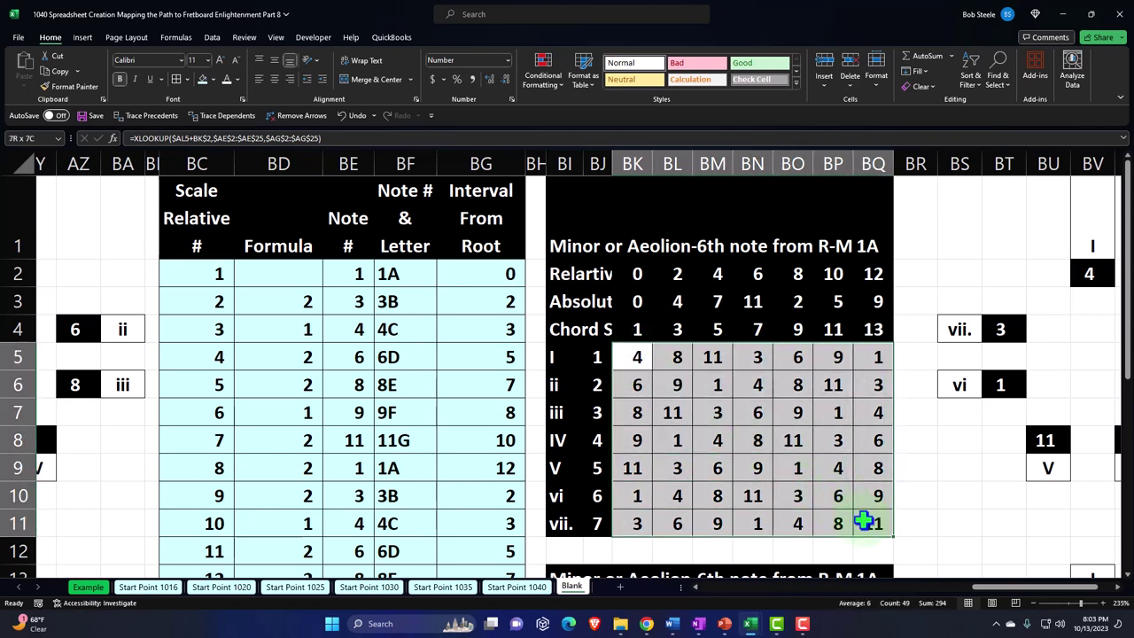
{"action": "key", "text": "Delete"}
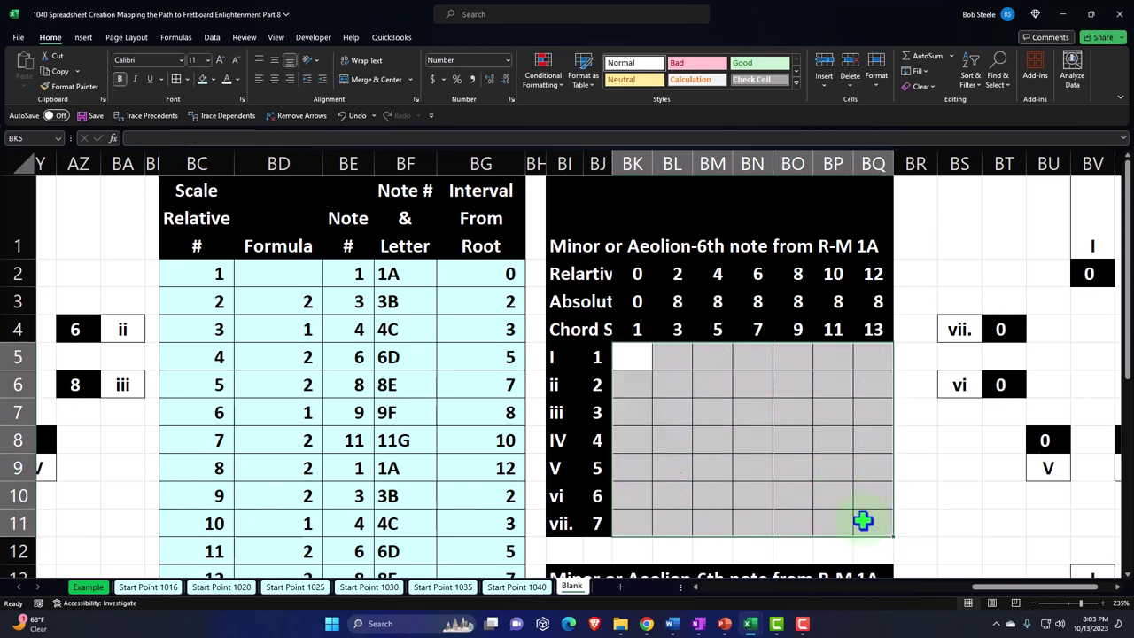
{"action": "left_click", "coordinate": [630, 357]}
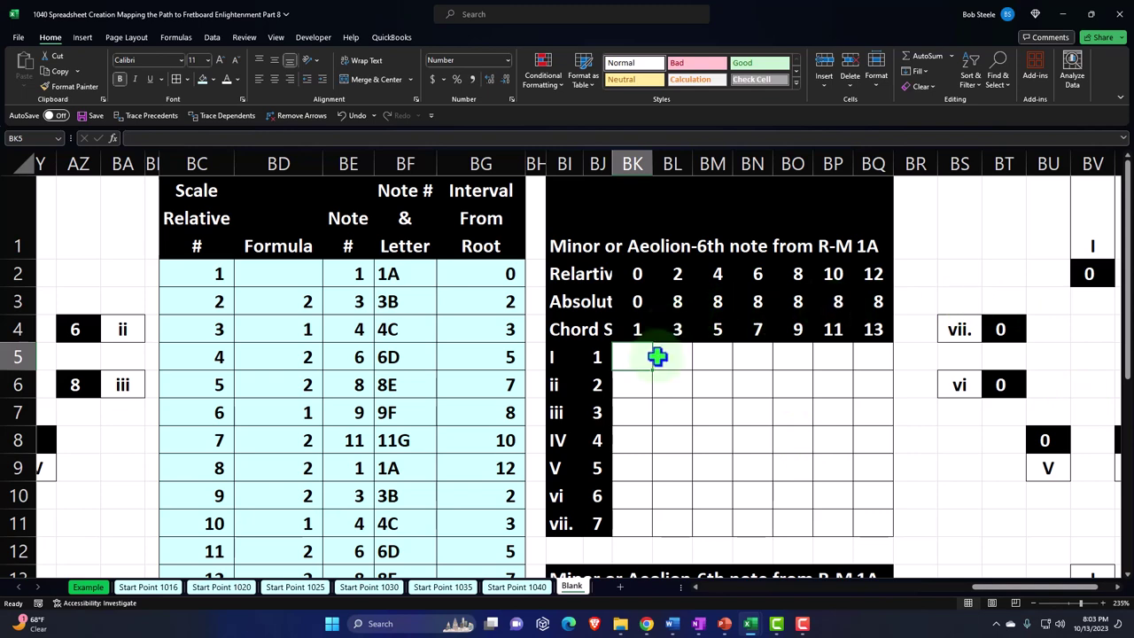
Start BK5's XLOOKUP with lookup value BJ5+BK2.
{"action": "type", "text": "=x"}
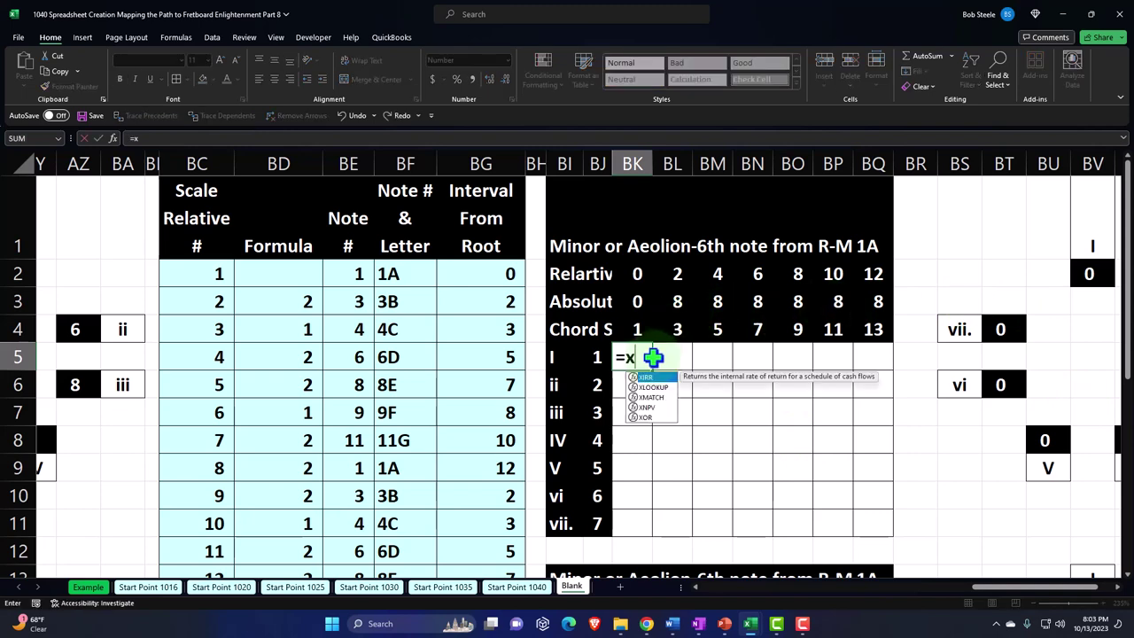
{"action": "type", "text": "lookup"}
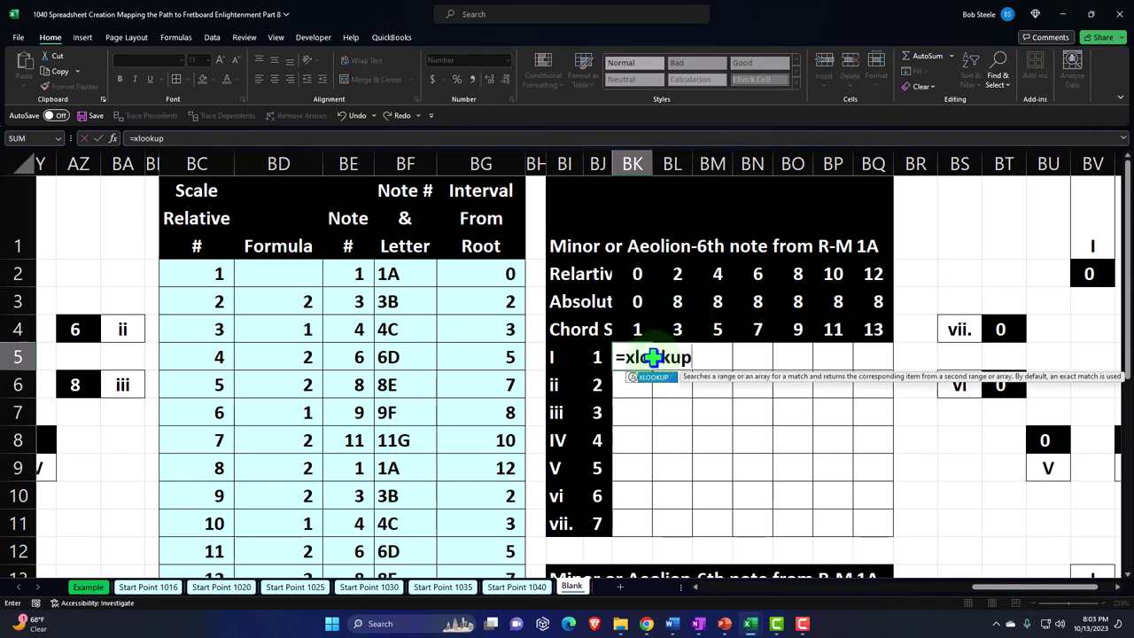
{"action": "type", "text": "("}
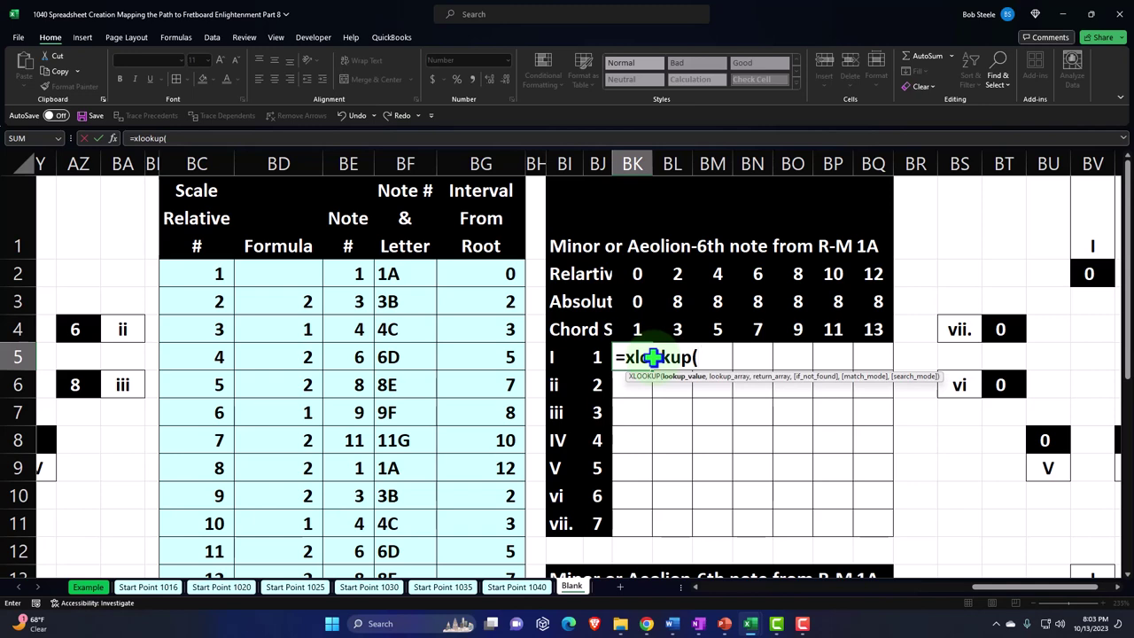
{"action": "key", "text": "Left"}
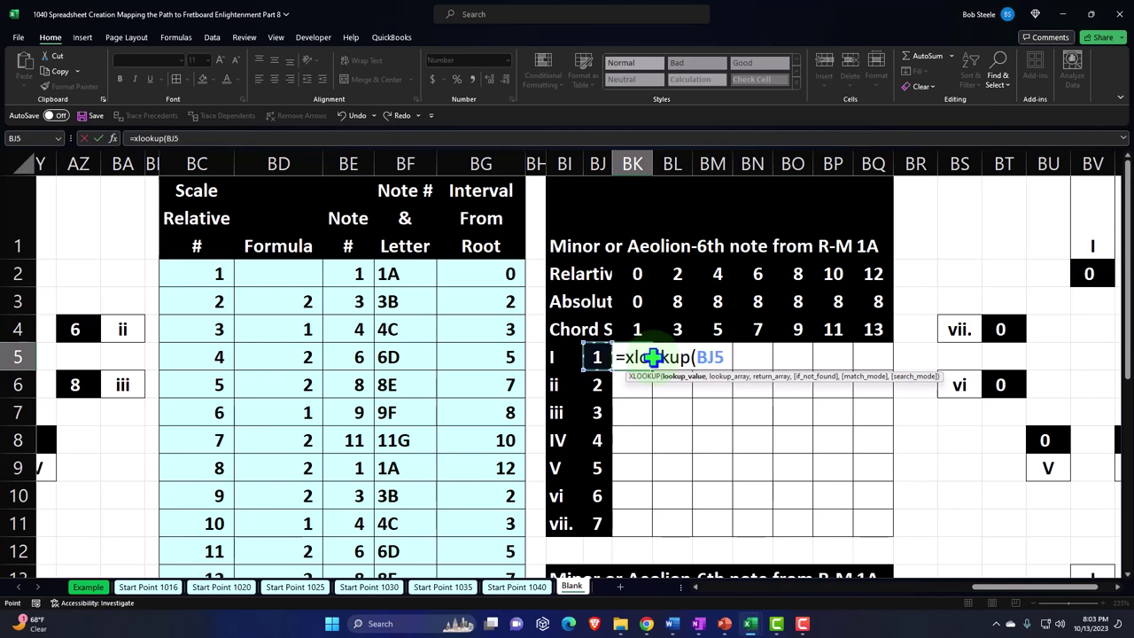
{"action": "type", "text": "+"}
{"action": "left_click", "coordinate": [630, 274]}
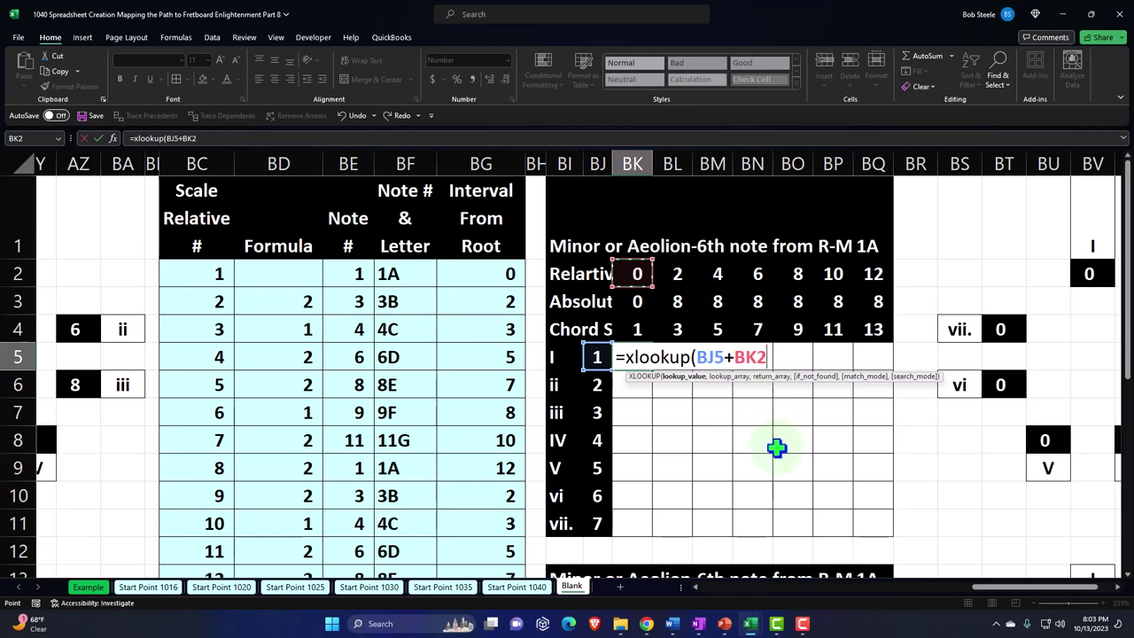
{"action": "type", "text": ","}
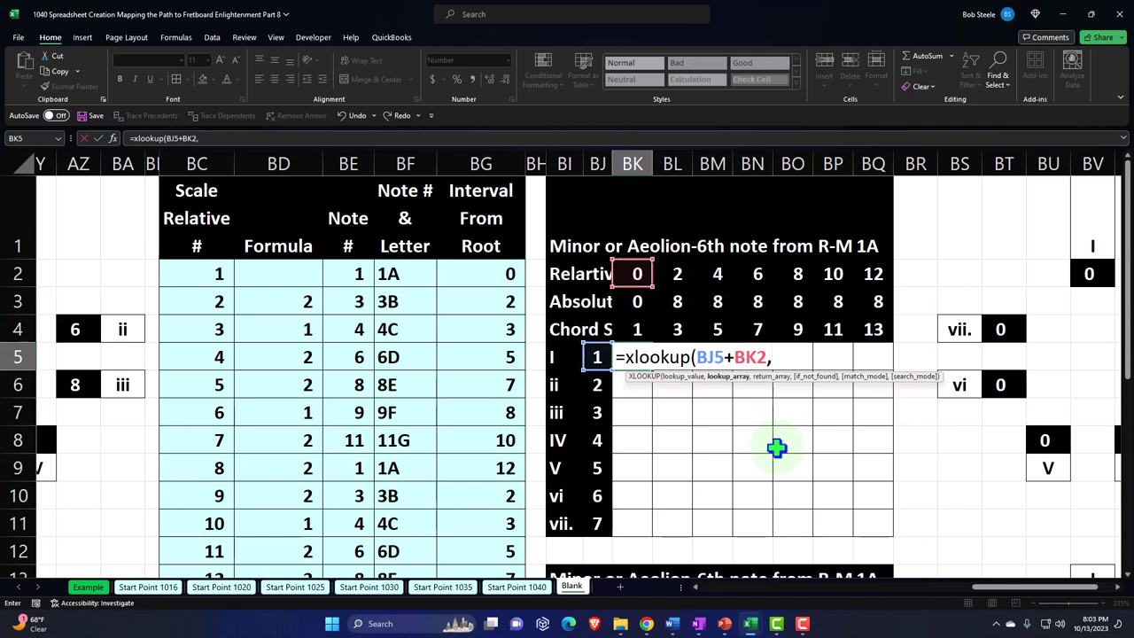
Add lookup range BC2:BC25 and return range BE2:BE25, committing so BK5 shows 1.
{"action": "key", "text": "Left"}
{"action": "key", "text": "Left"}
{"action": "key", "text": "Left"}
{"action": "key", "text": "Left"}
{"action": "key", "text": "Left"}
{"action": "key", "text": "Left"}
{"action": "key", "text": "Left"}
{"action": "key", "text": "Left"}
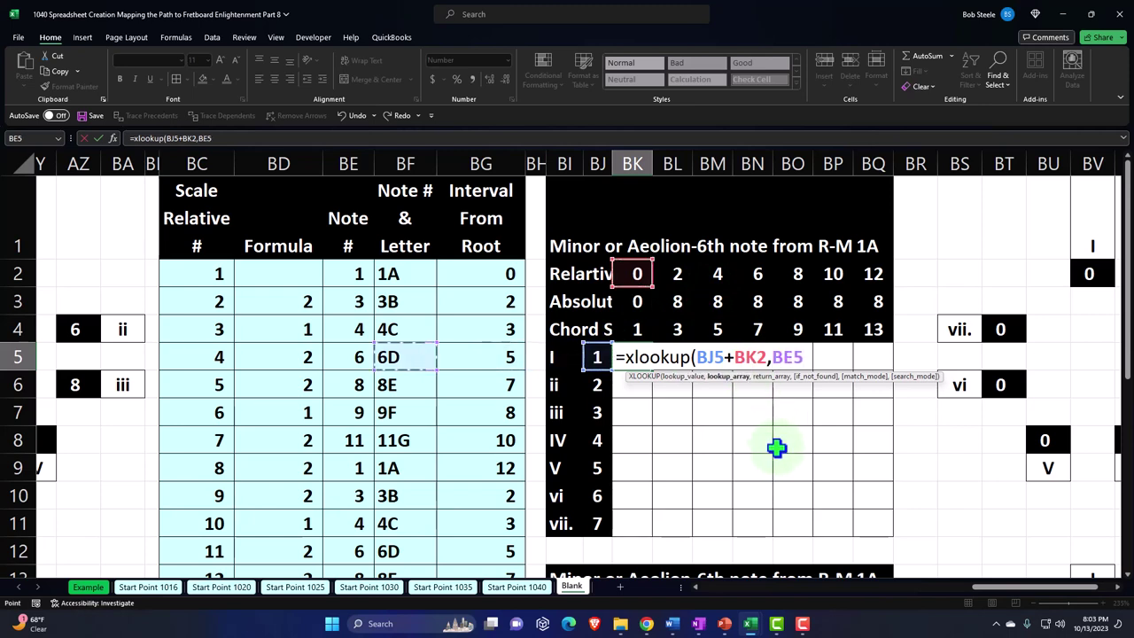
{"action": "key", "text": "Up"}
{"action": "key", "text": "Up"}
{"action": "key", "text": "Up"}
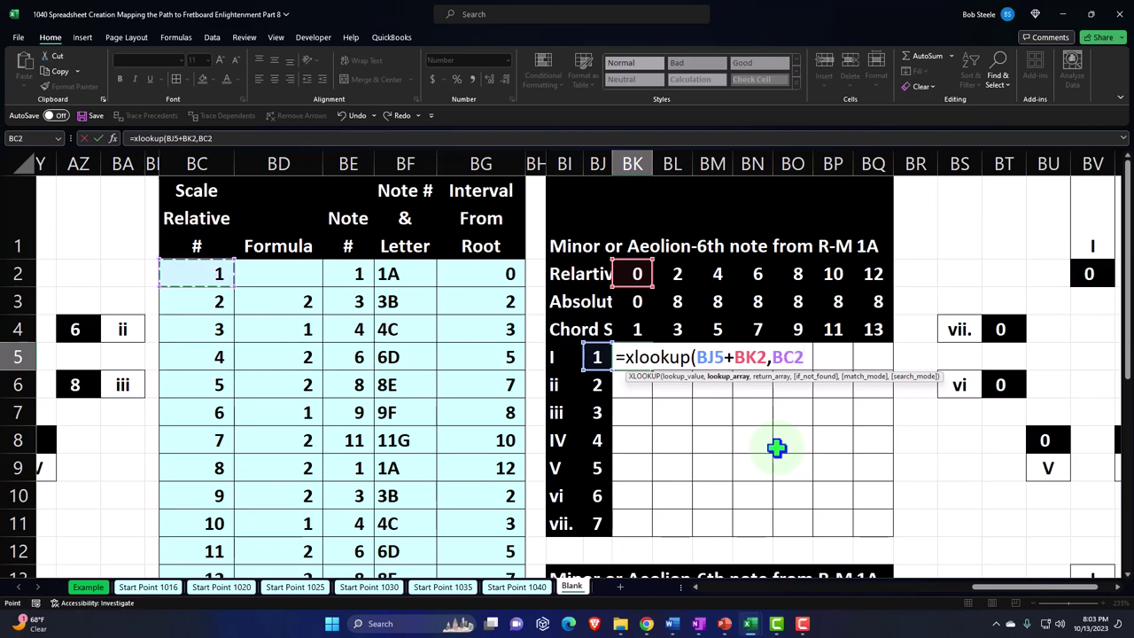
{"action": "key", "text": "ctrl+shift+Down"}
{"action": "scroll", "coordinate": [872, 460], "scroll_direction": "up", "scroll_amount": 2}
{"action": "scroll", "coordinate": [873, 461], "scroll_direction": "up", "scroll_amount": 2}
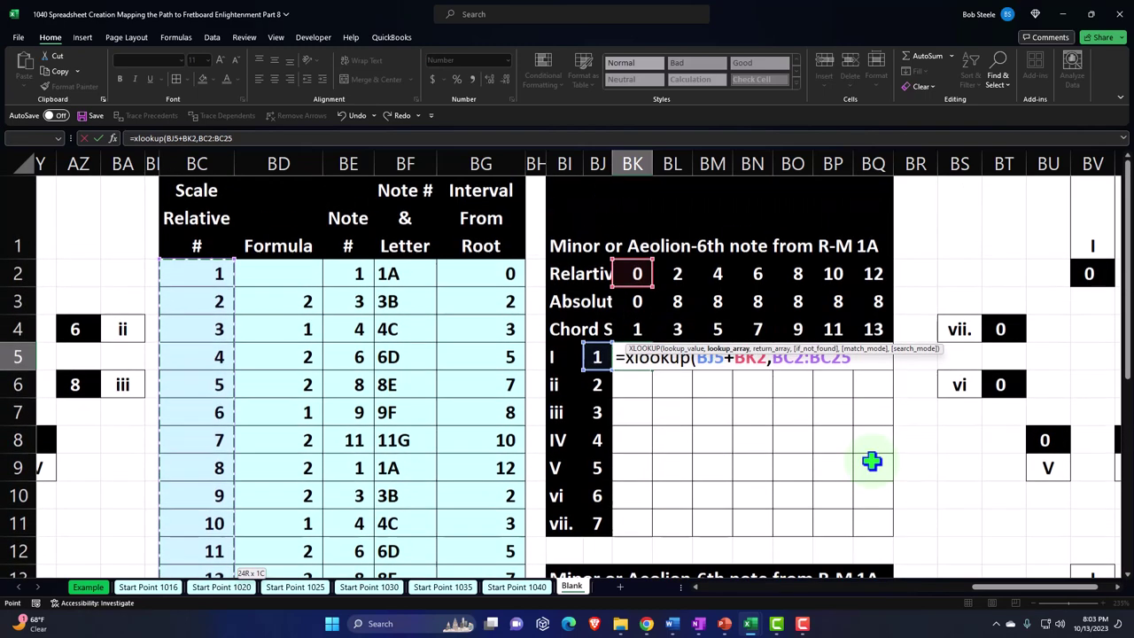
{"action": "type", "text": ","}
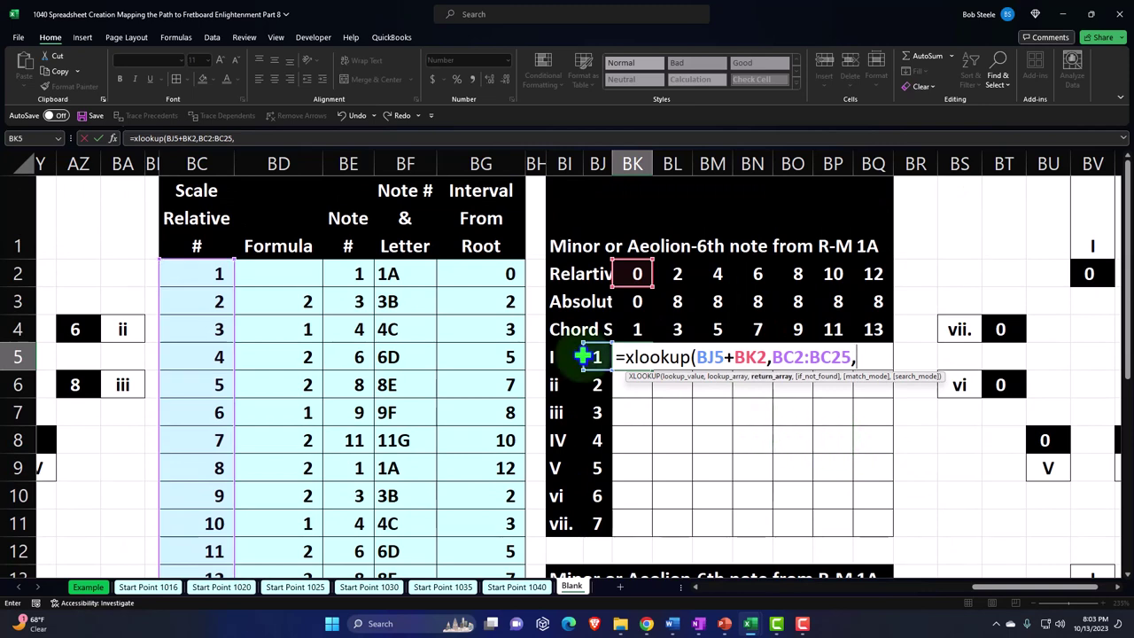
{"action": "left_click", "coordinate": [358, 277]}
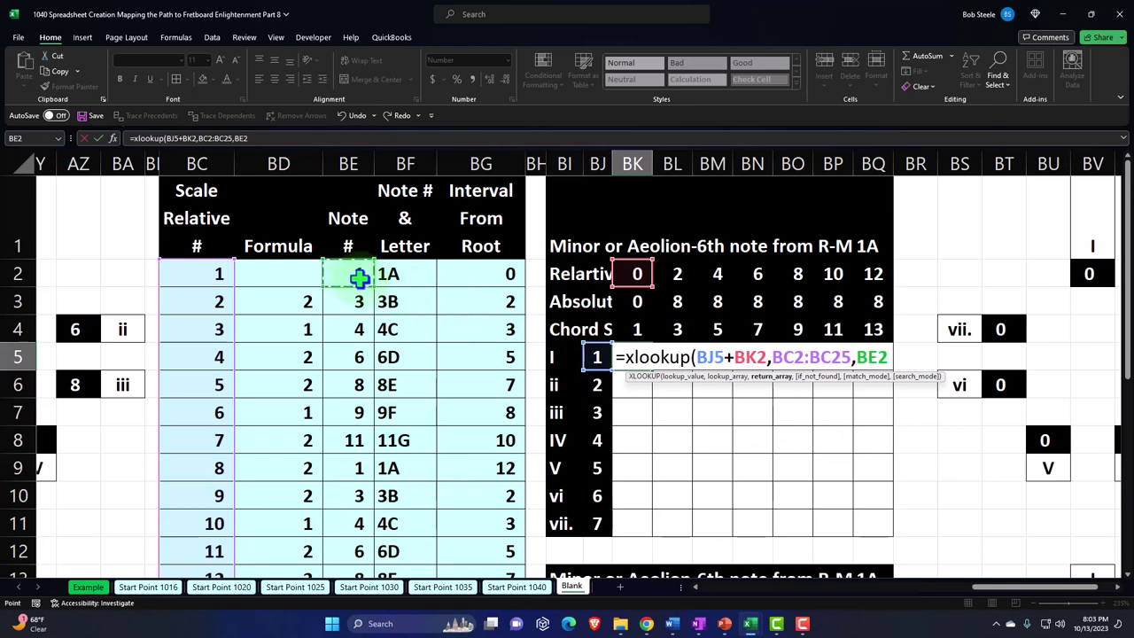
{"action": "key", "text": "ctrl+shift+Down"}
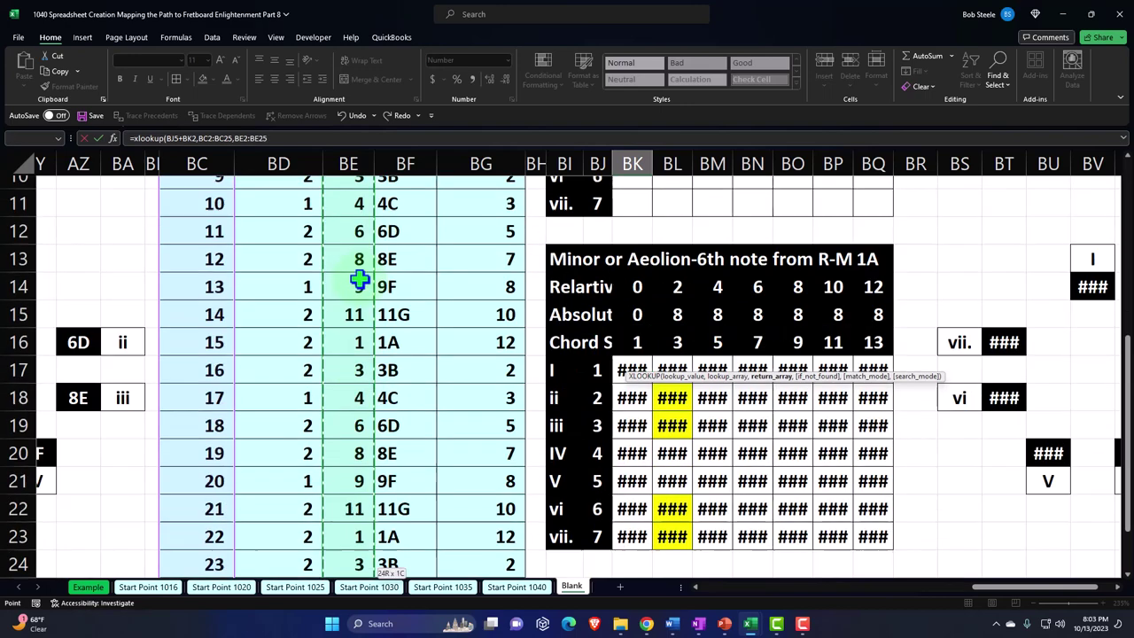
{"action": "key", "text": "ctrl+BackSpace"}
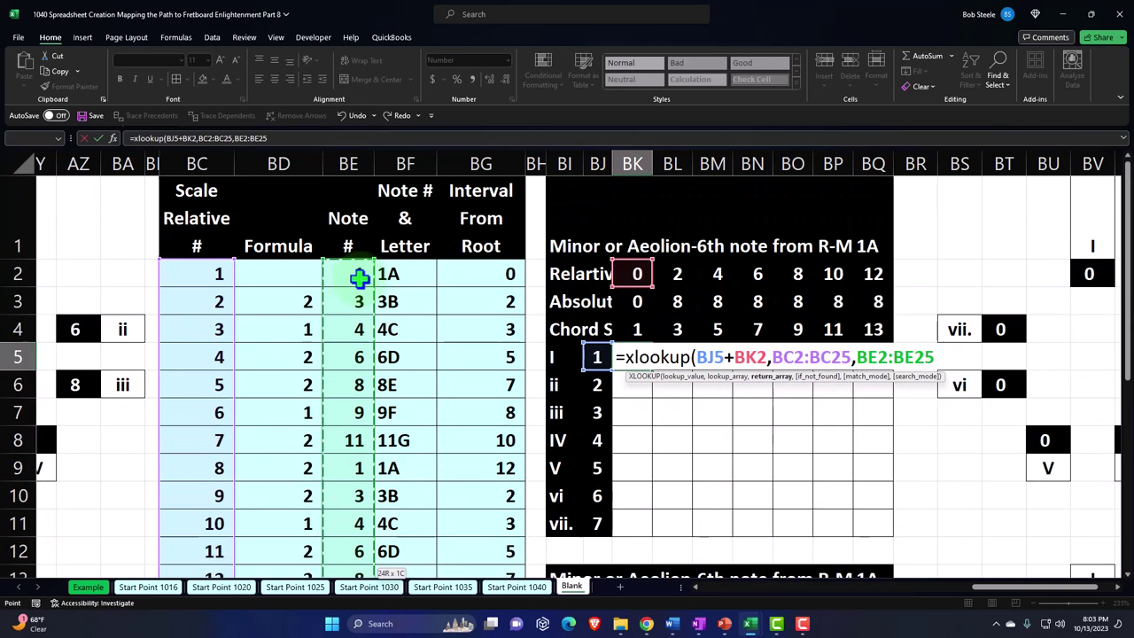
{"action": "key", "text": "Return"}
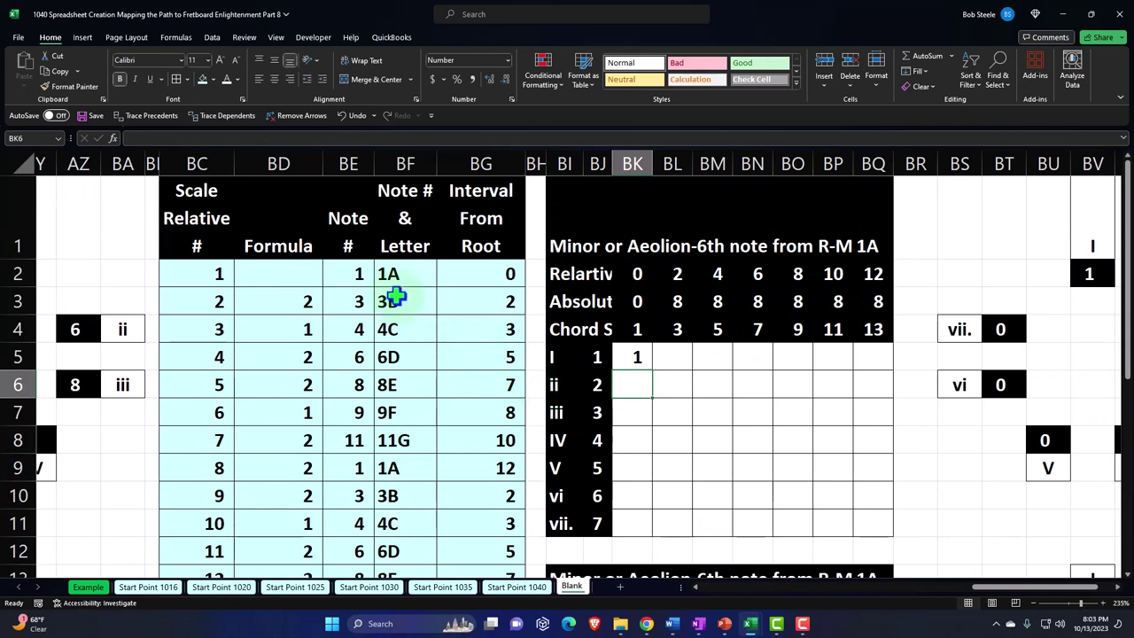
Check the row 2 values around BE2, then reopen BK5's formula =XLOOKUP(BJ5+BK2,BC2:BC25,BE2:BE25) for editing.
{"action": "left_click", "coordinate": [354, 274]}
{"action": "key", "text": "Left"}
{"action": "key", "text": "Left"}
{"action": "key", "text": "Left"}
{"action": "key", "text": "Left"}
{"action": "key", "text": "Left"}
{"action": "key", "text": "Left"}
{"action": "key", "text": "Left"}
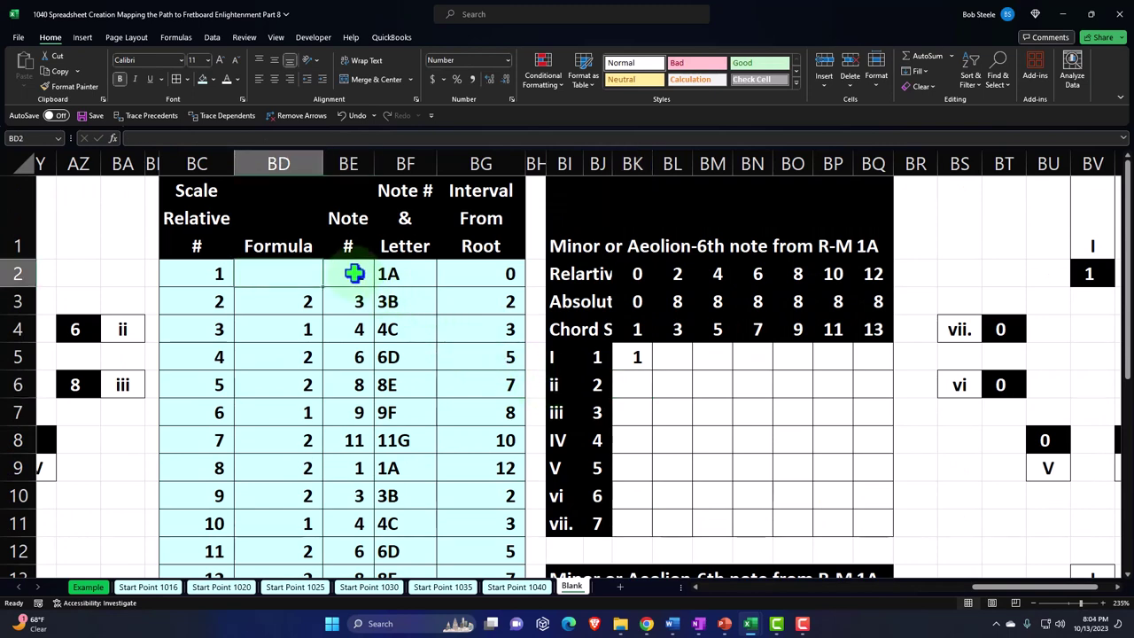
{"action": "key", "text": "Right"}
{"action": "key", "text": "Right"}
{"action": "key", "text": "Right"}
{"action": "key", "text": "Right"}
{"action": "key", "text": "Right"}
{"action": "key", "text": "Right"}
{"action": "key", "text": "Right"}
{"action": "key", "text": "Right"}
{"action": "key", "text": "Right"}
{"action": "key", "text": "Right"}
{"action": "key", "text": "Right"}
{"action": "key", "text": "Right"}
{"action": "key", "text": "Right"}
{"action": "key", "text": "Right"}
{"action": "key", "text": "Right"}
{"action": "key", "text": "Right"}
{"action": "key", "text": "Right"}
{"action": "key", "text": "Right"}
{"action": "key", "text": "Right"}
{"action": "key", "text": "Right"}
{"action": "key", "text": "Right"}
{"action": "key", "text": "Right"}
{"action": "key", "text": "Right"}
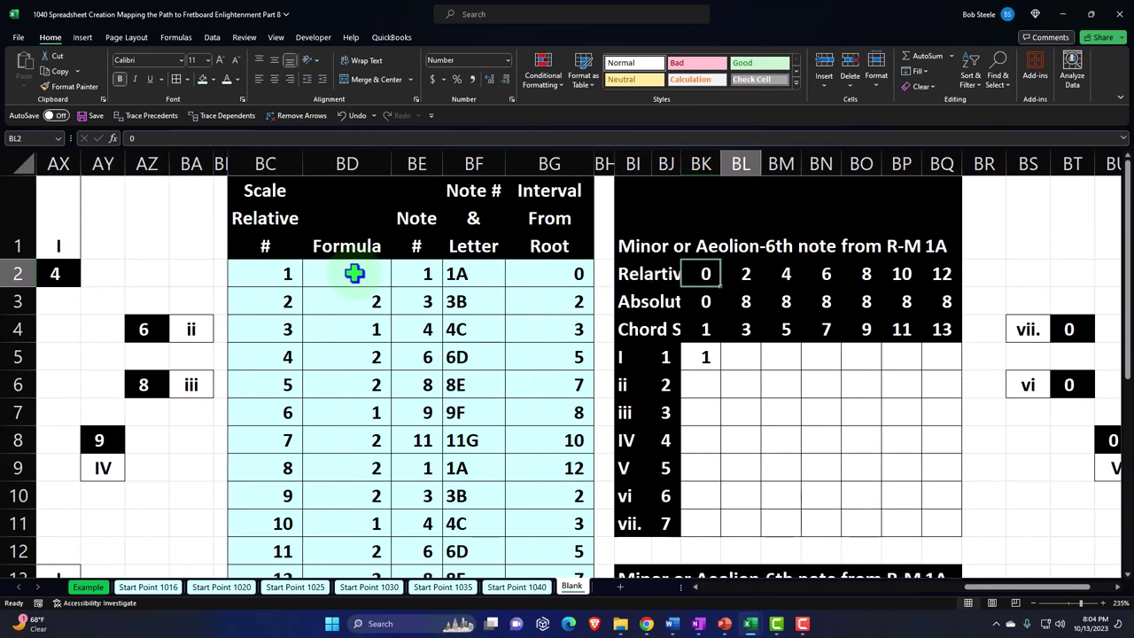
{"action": "key", "text": "Right"}
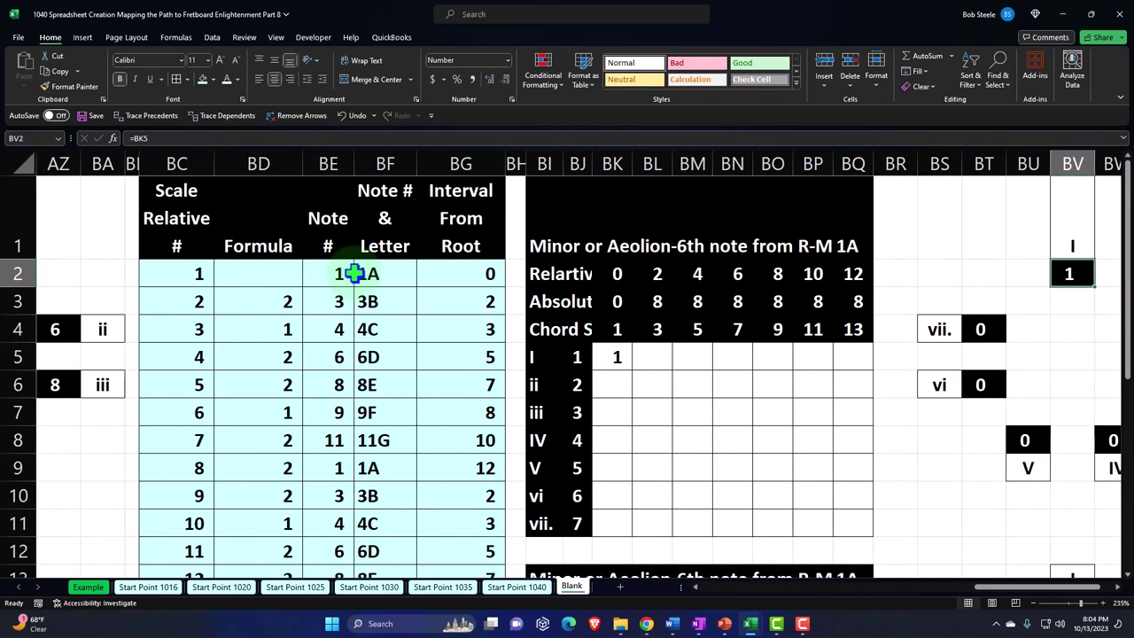
{"action": "left_click", "coordinate": [615, 357]}
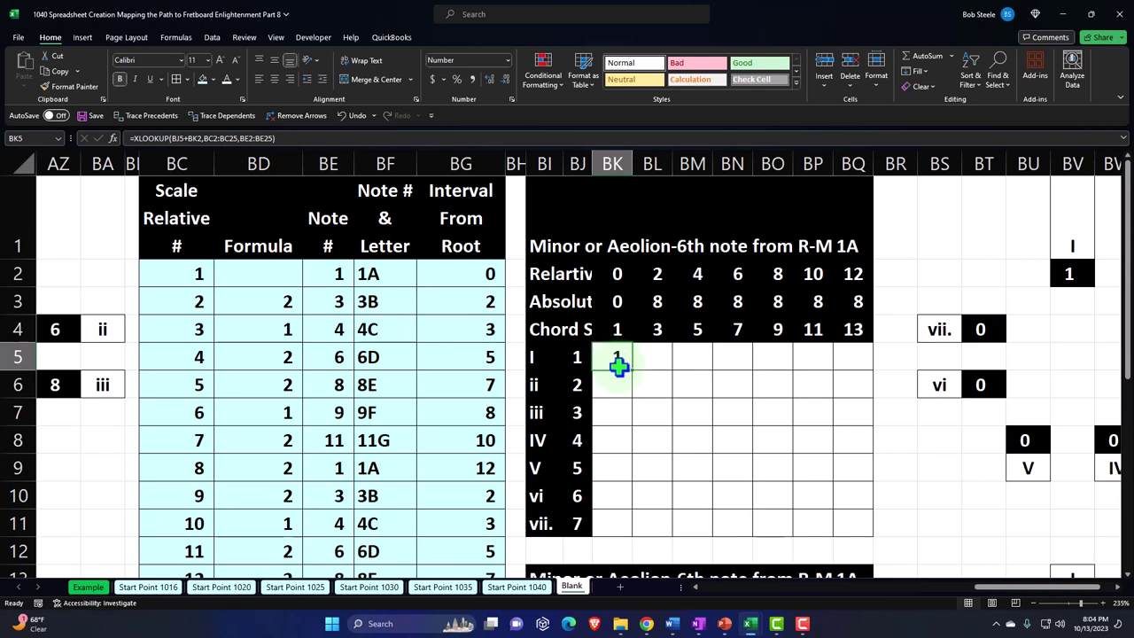
{"action": "double_click", "coordinate": [616, 358]}
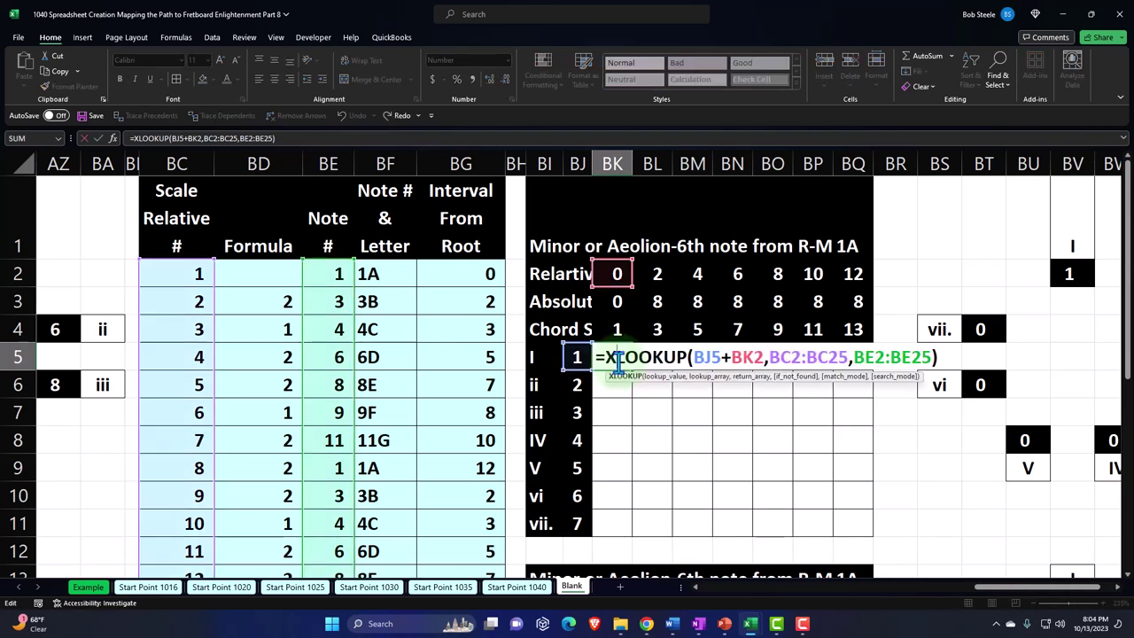
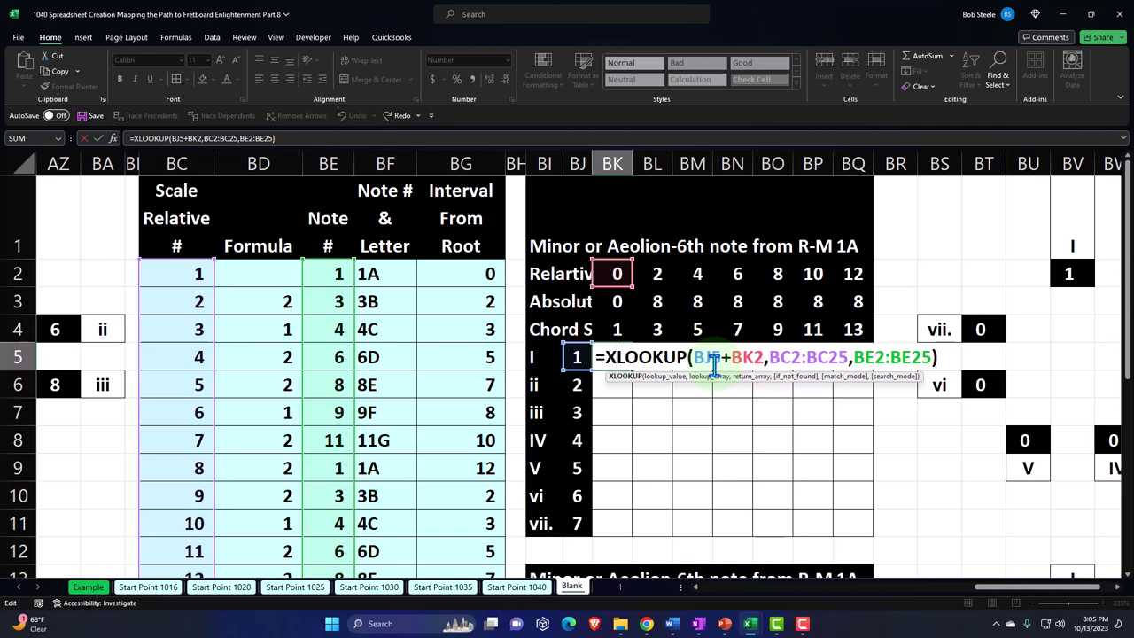
Commit the BK5 lookup and begin BL5's XLOOKUP with lookup value BJ5+BL2.
{"action": "key", "text": "Tab"}
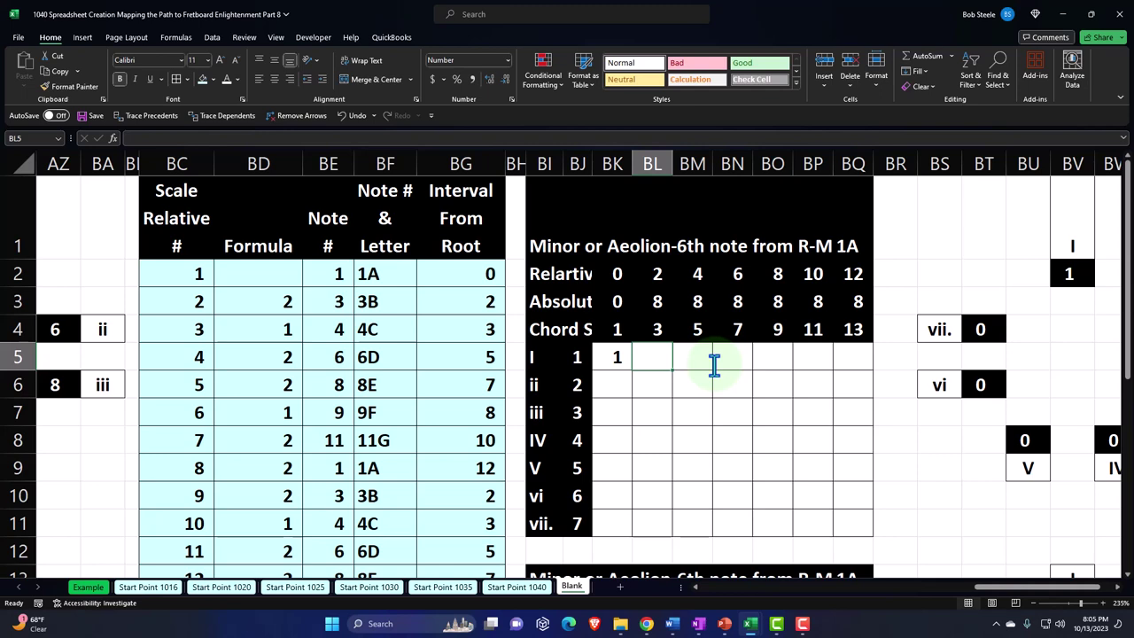
{"action": "type", "text": "="}
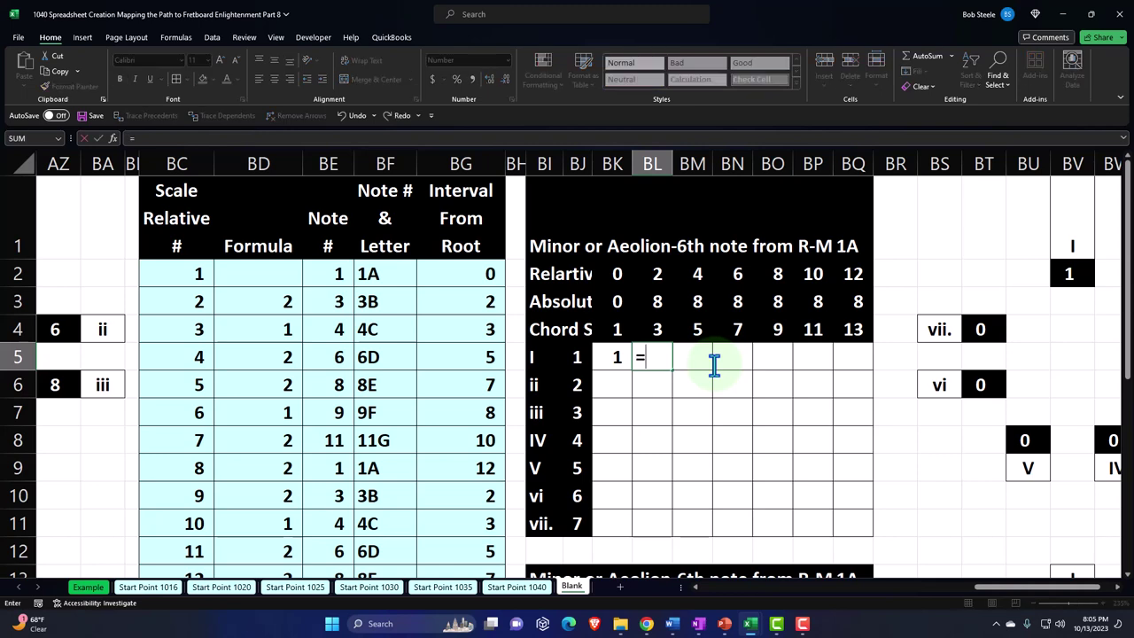
{"action": "type", "text": "xl"}
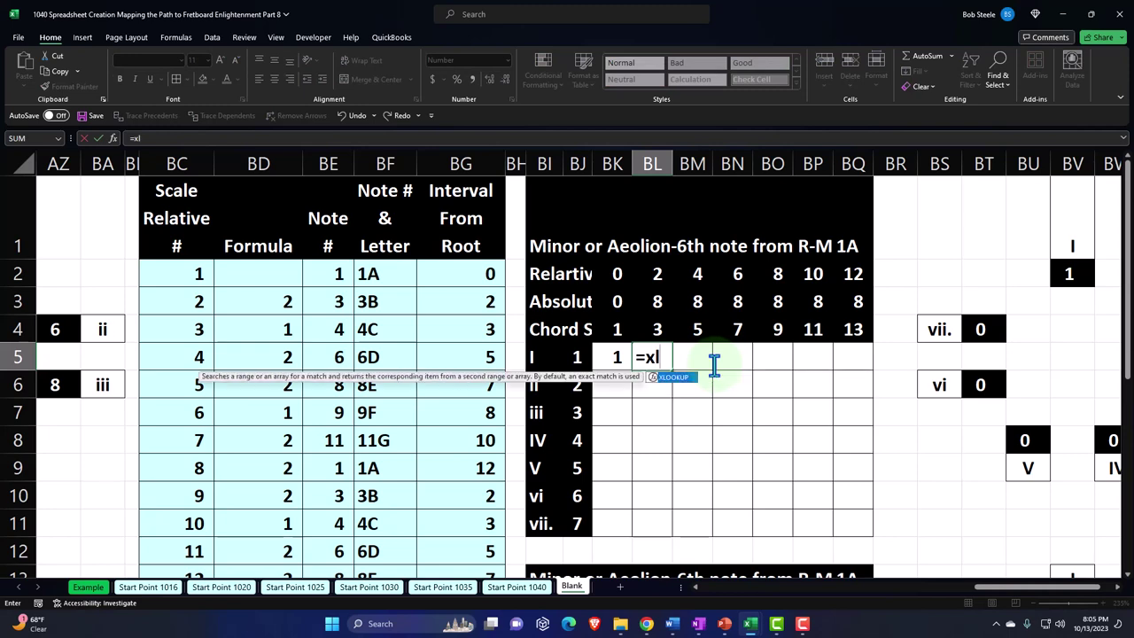
{"action": "key", "text": "Tab"}
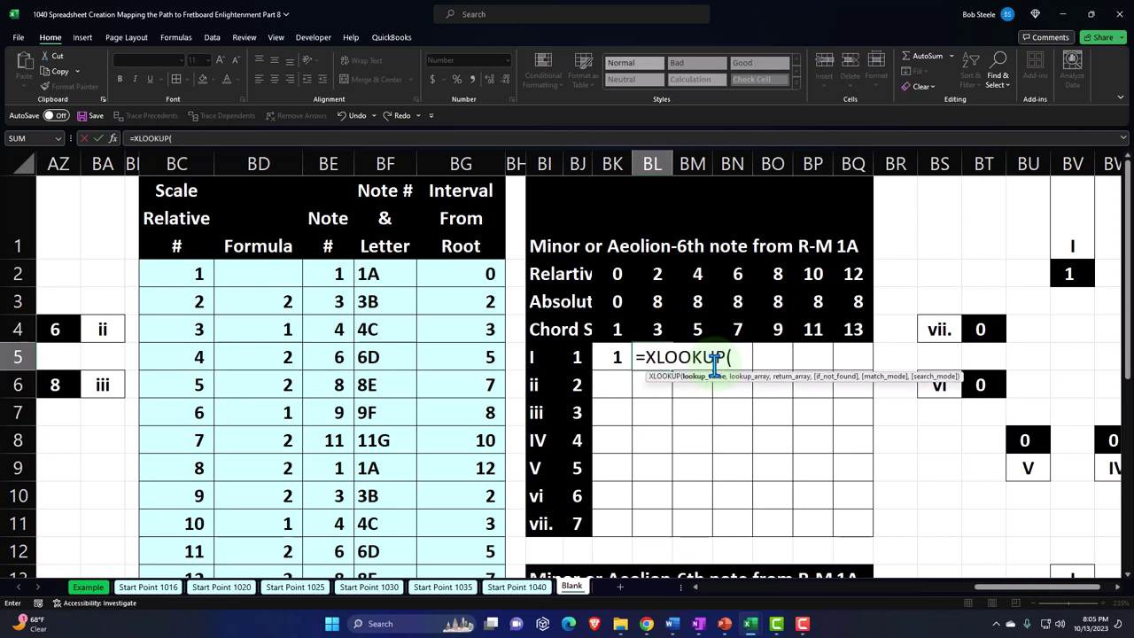
{"action": "key", "text": "Left"}
{"action": "key", "text": "Left"}
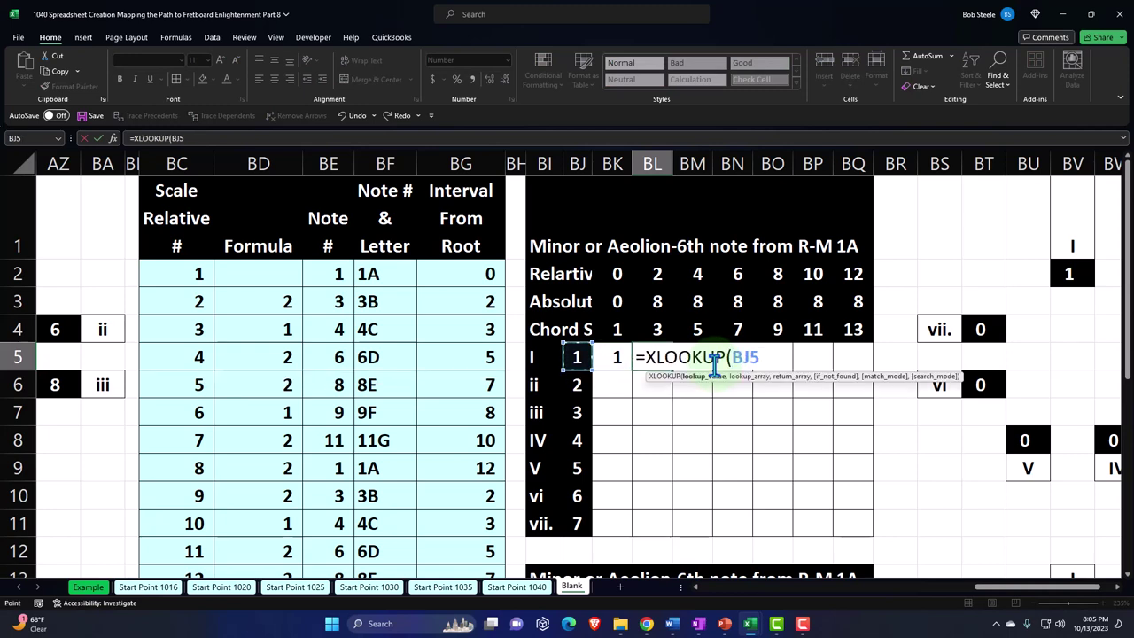
{"action": "type", "text": "+"}
{"action": "key", "text": "Up"}
{"action": "key", "text": "Up"}
{"action": "key", "text": "Up"}
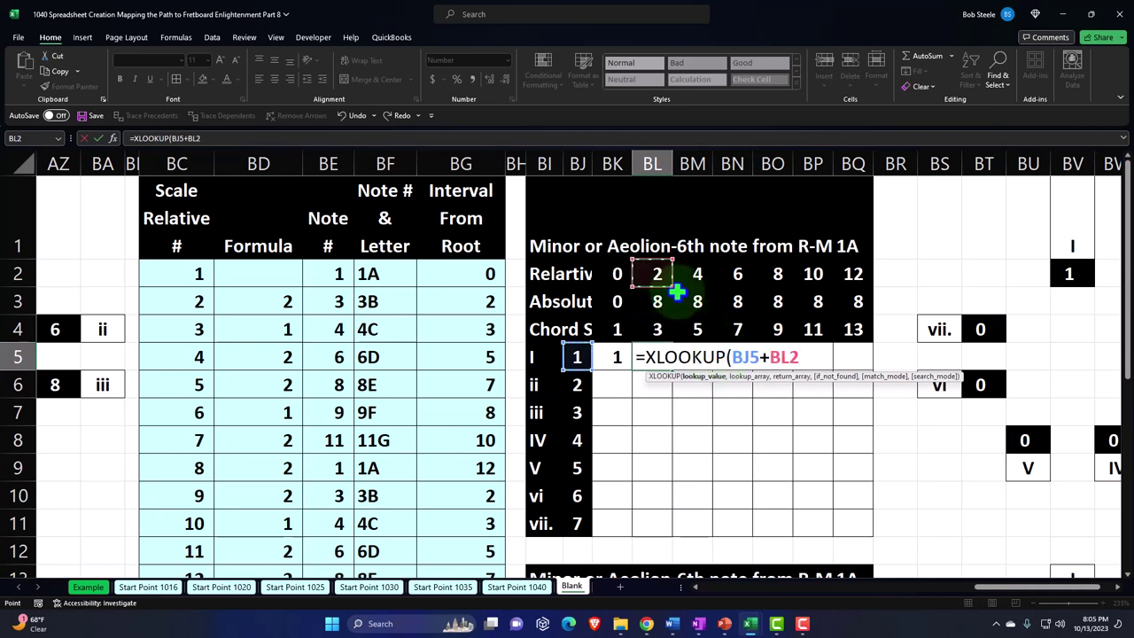
{"action": "type", "text": ","}
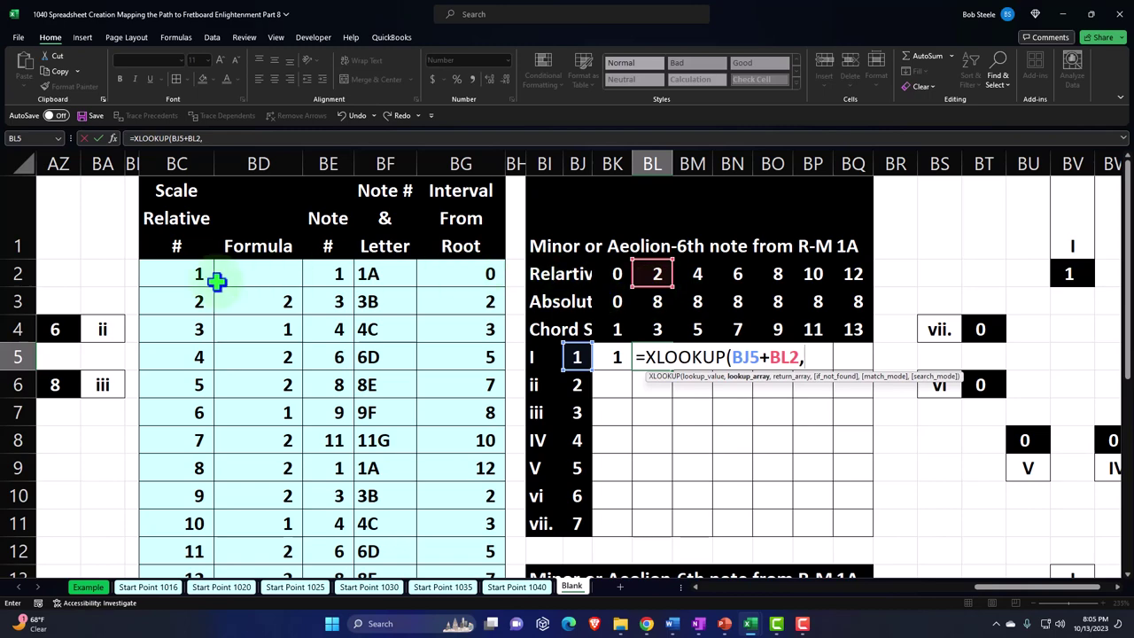
Finish BL5's XLOOKUP with lookup range BC2:BC25 and return range BE2:BE25.
{"action": "left_click", "coordinate": [186, 278]}
{"action": "key", "text": "ctrl+shift+Down"}
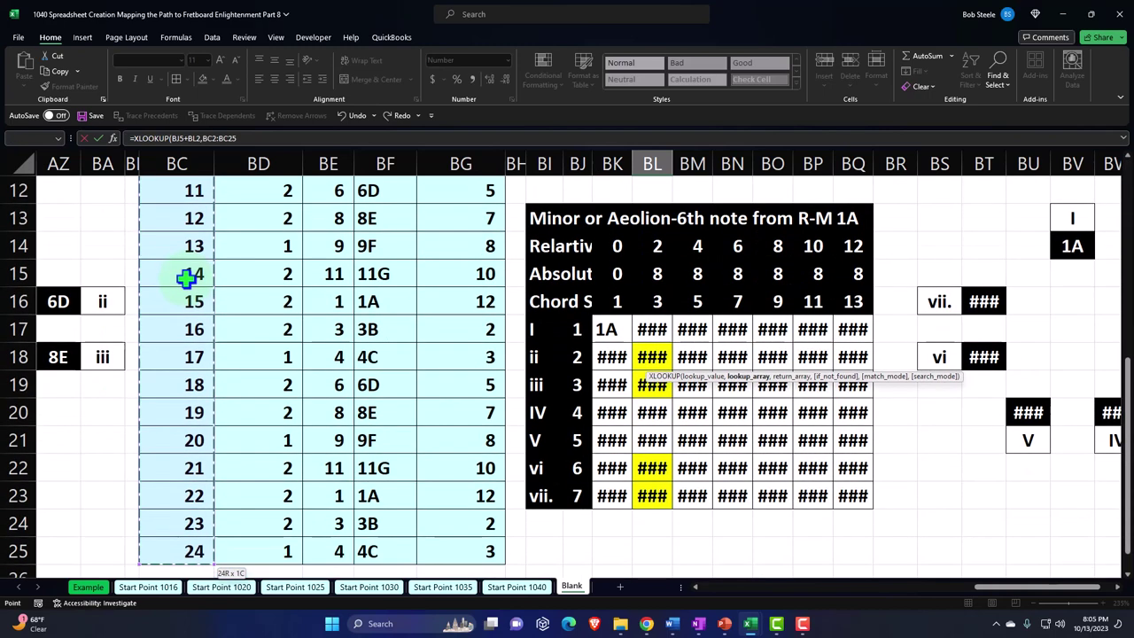
{"action": "scroll", "coordinate": [430, 339], "scroll_direction": "up", "scroll_amount": 4}
{"action": "type", "text": ","}
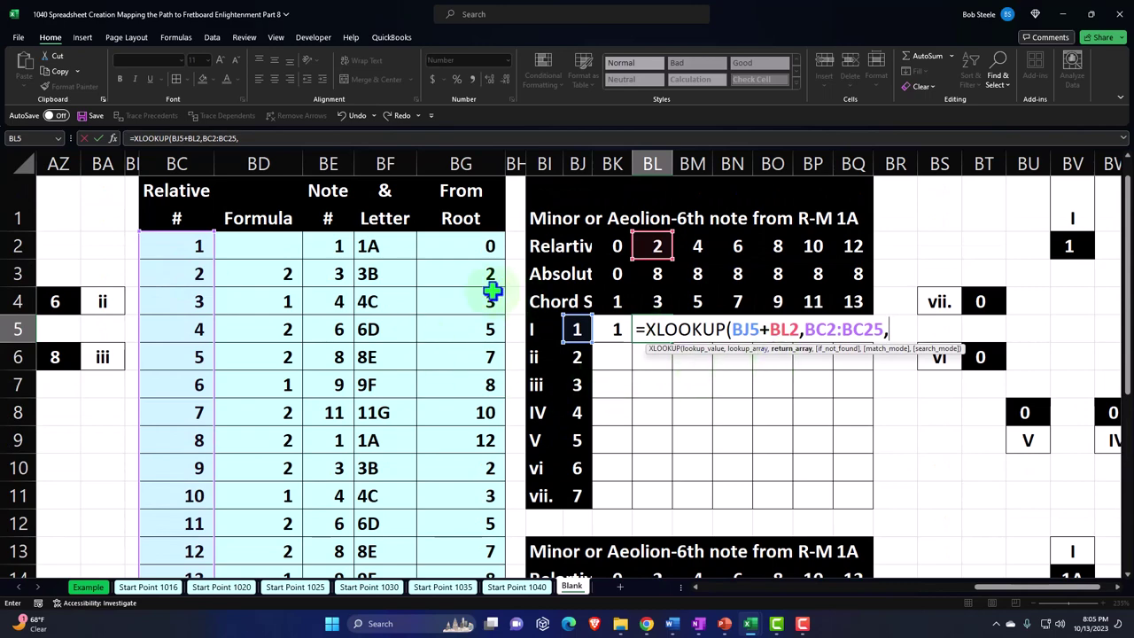
{"action": "left_click", "coordinate": [337, 249]}
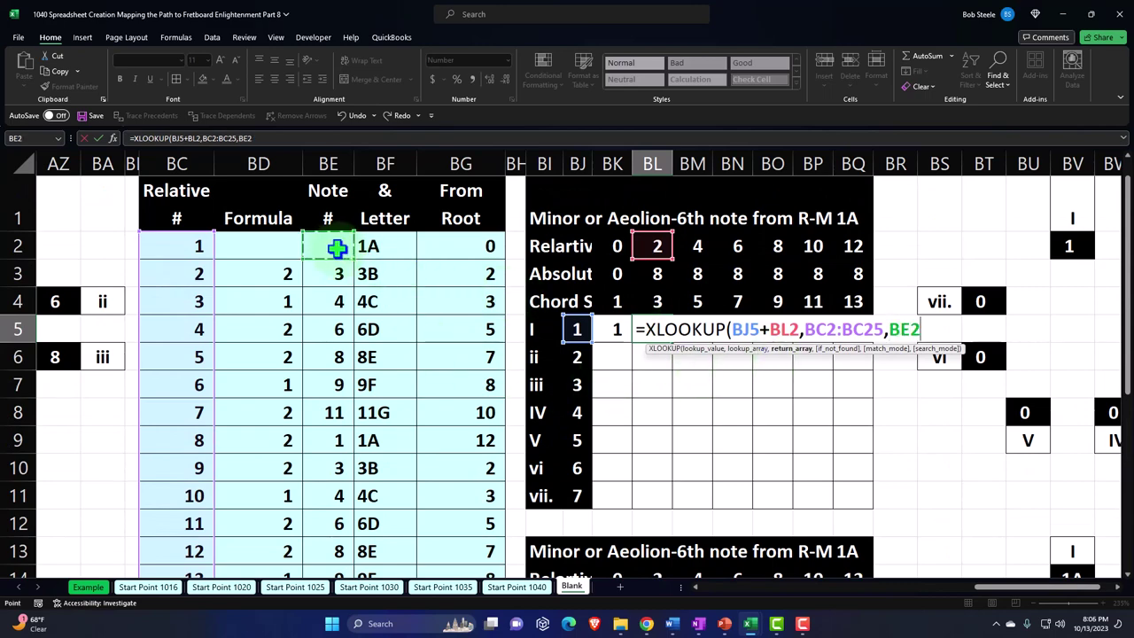
{"action": "key", "text": "Return"}
{"action": "scroll", "coordinate": [337, 248], "scroll_direction": "down", "scroll_amount": 4}
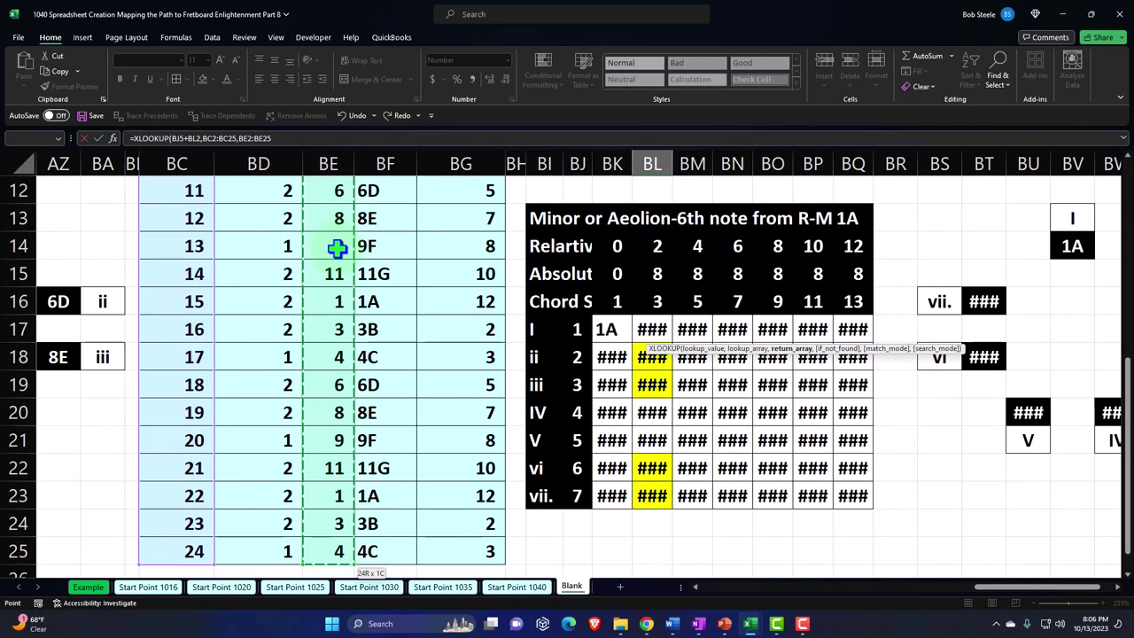
{"action": "scroll", "coordinate": [337, 249], "scroll_direction": "up", "scroll_amount": 2}
{"action": "scroll", "coordinate": [338, 249], "scroll_direction": "up", "scroll_amount": 3}
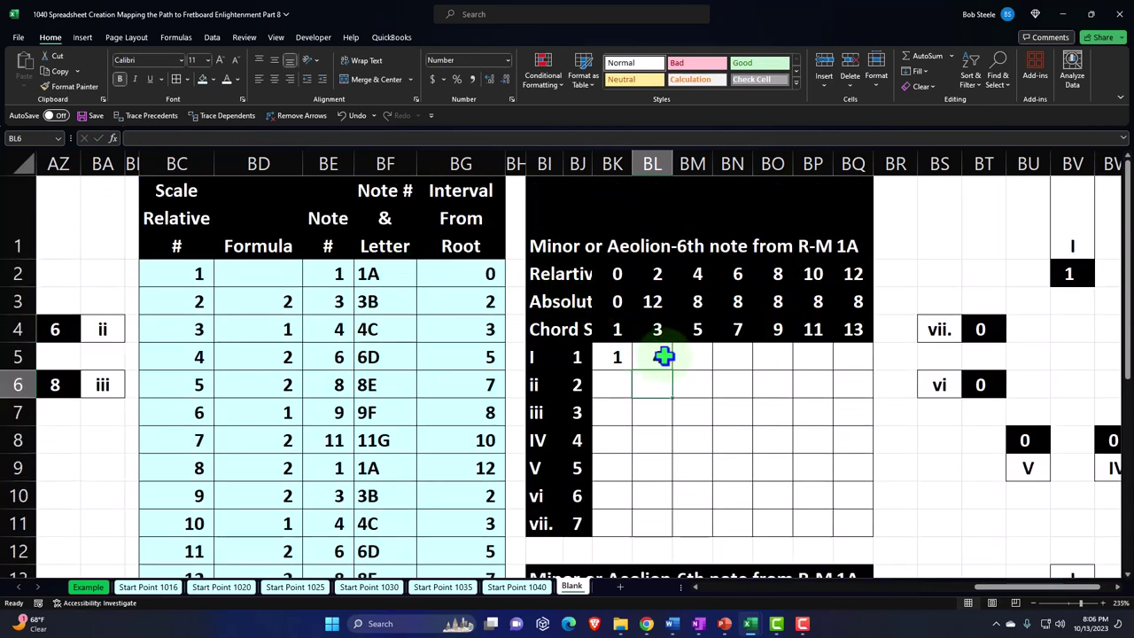
In BM5, start an XLOOKUP whose lookup value is BJ5+BM2.
{"action": "left_click", "coordinate": [699, 357]}
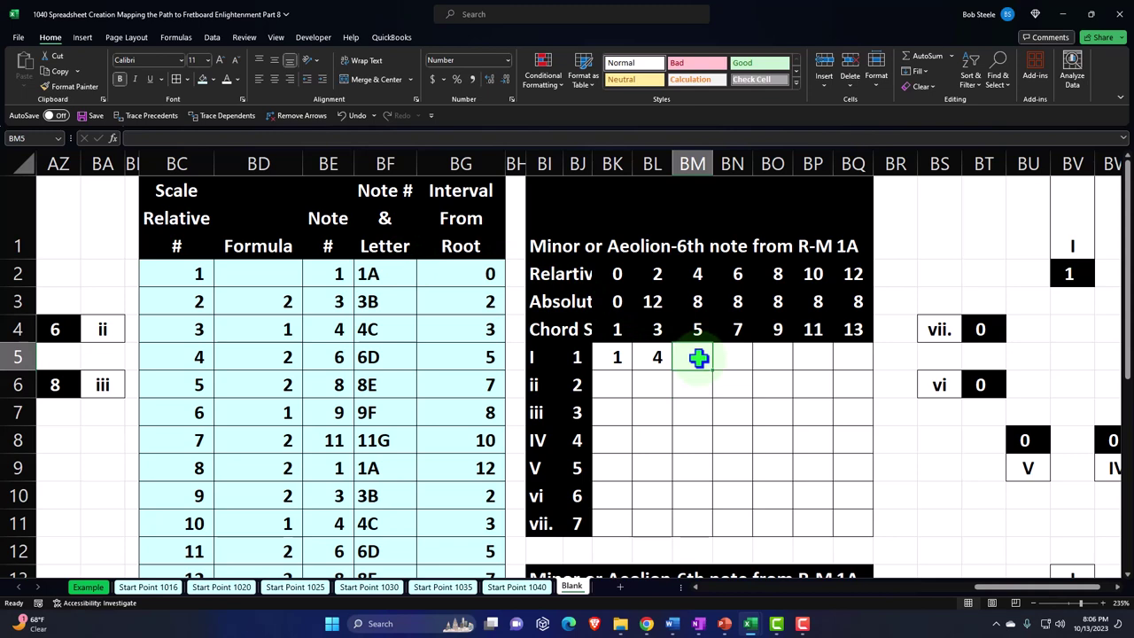
{"action": "type", "text": "="}
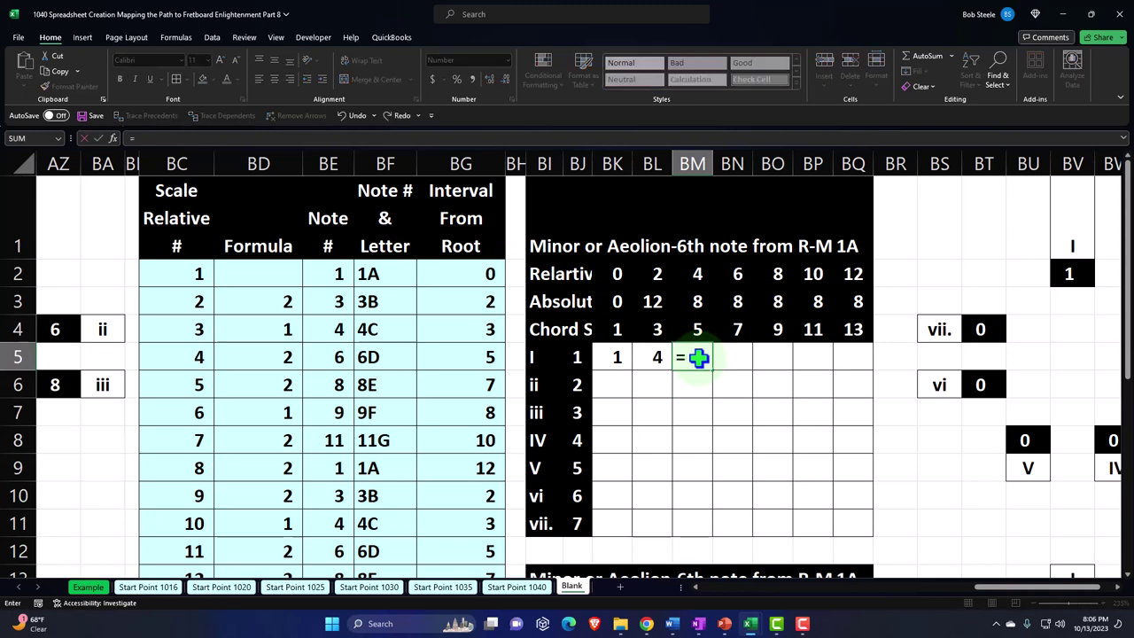
{"action": "type", "text": "xlook"}
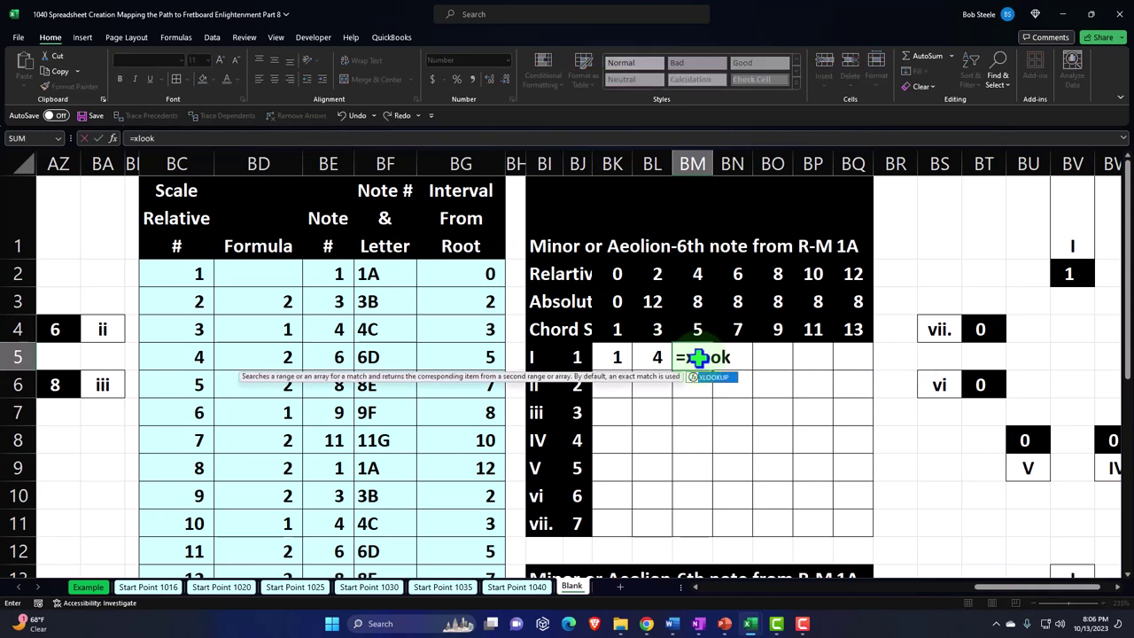
{"action": "key", "text": "Tab"}
{"action": "type", "text": "("}
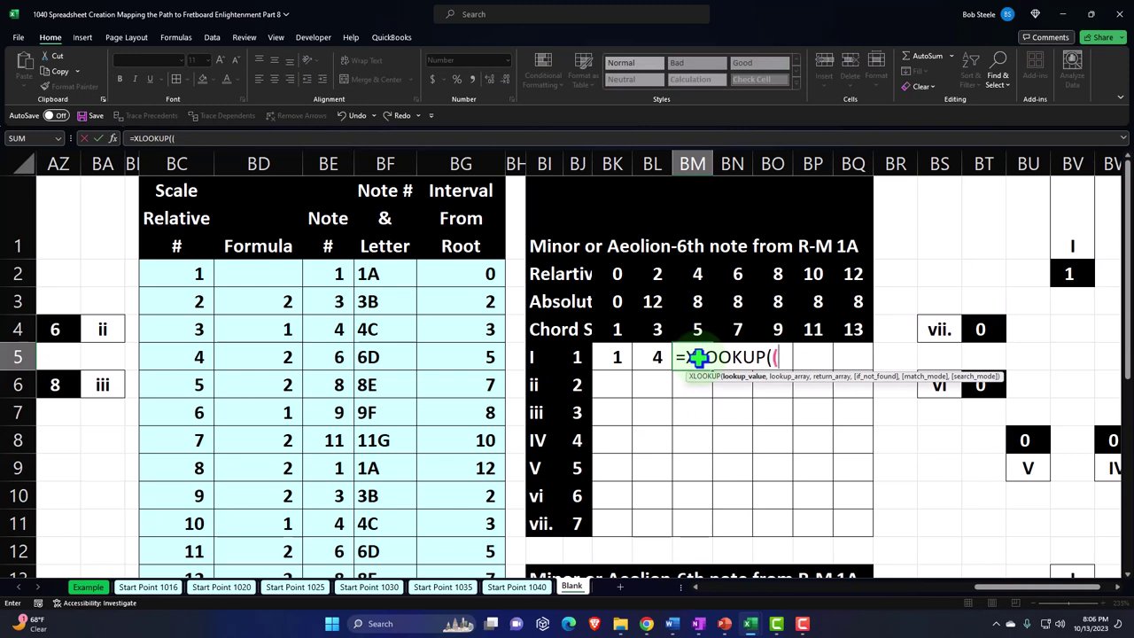
{"action": "key", "text": "BackSpace"}
{"action": "key", "text": "Left"}
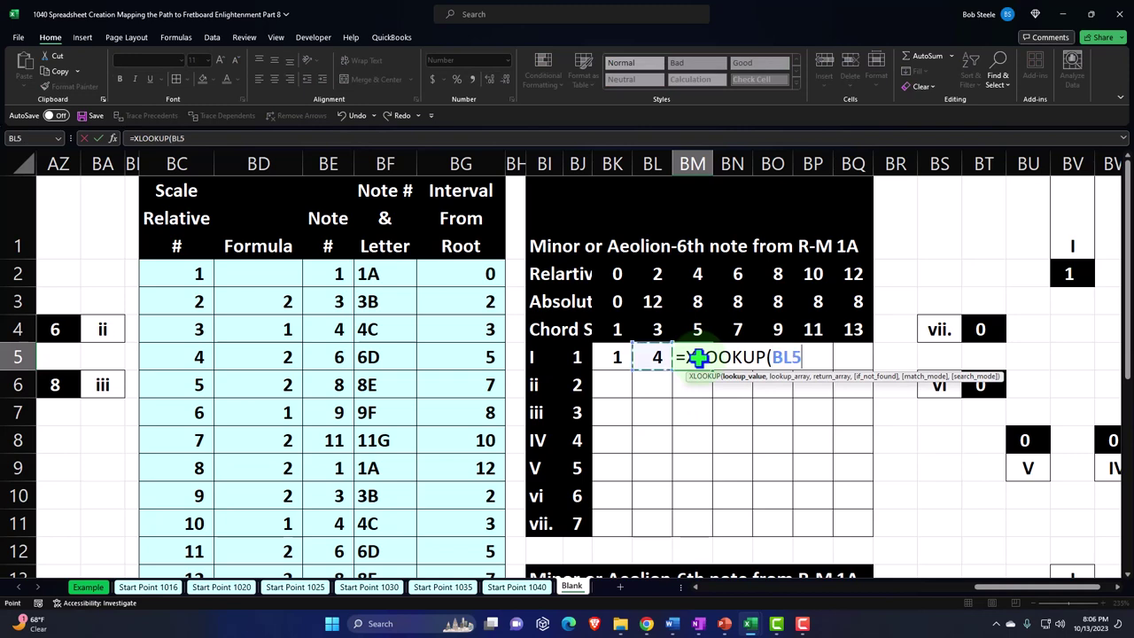
{"action": "key", "text": "Left"}
{"action": "key", "text": "Left"}
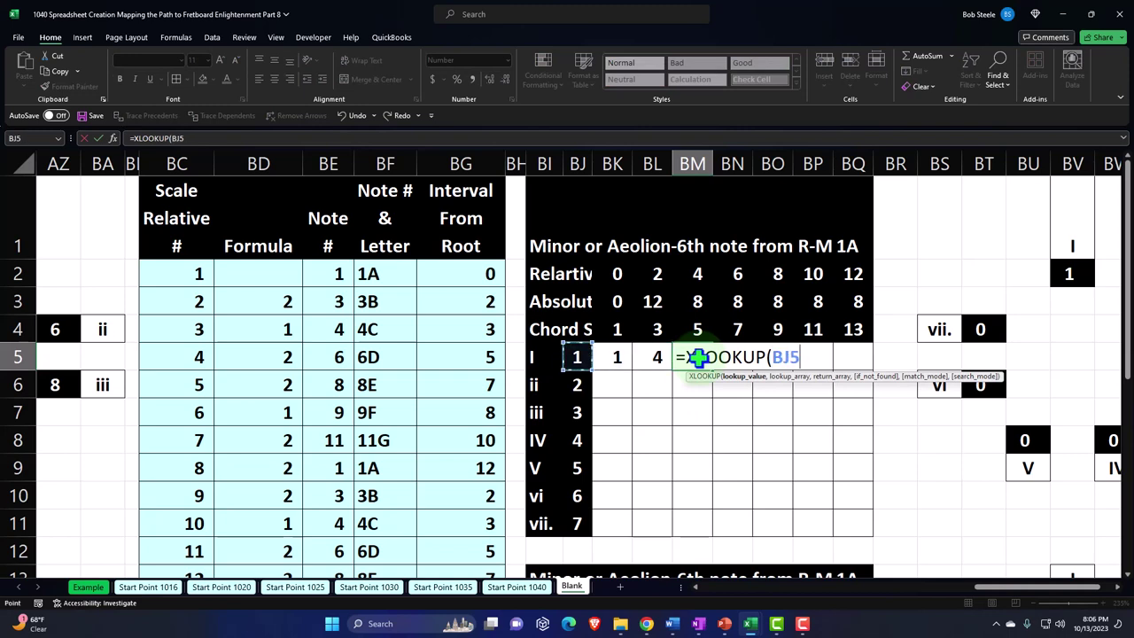
{"action": "type", "text": "+"}
{"action": "key", "text": "Up"}
{"action": "key", "text": "Up"}
{"action": "key", "text": "Up"}
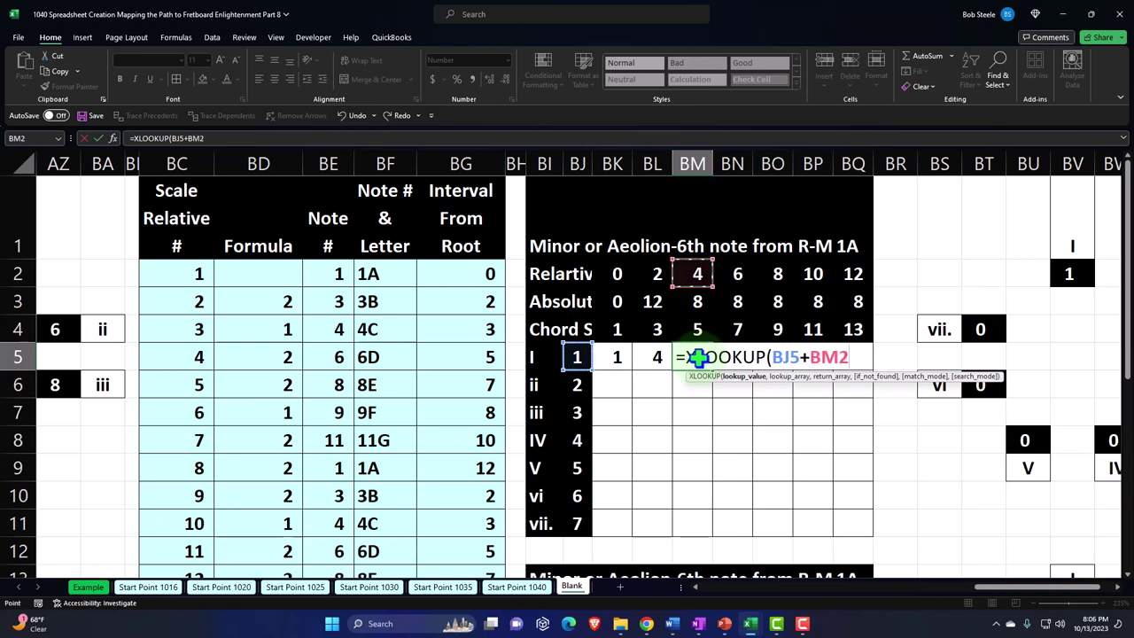
{"action": "type", "text": ","}
Set BM5's lookup array to BC2:BC25.
{"action": "key", "text": "Left"}
{"action": "key", "text": "Left"}
{"action": "key", "text": "Left"}
{"action": "key", "text": "Left"}
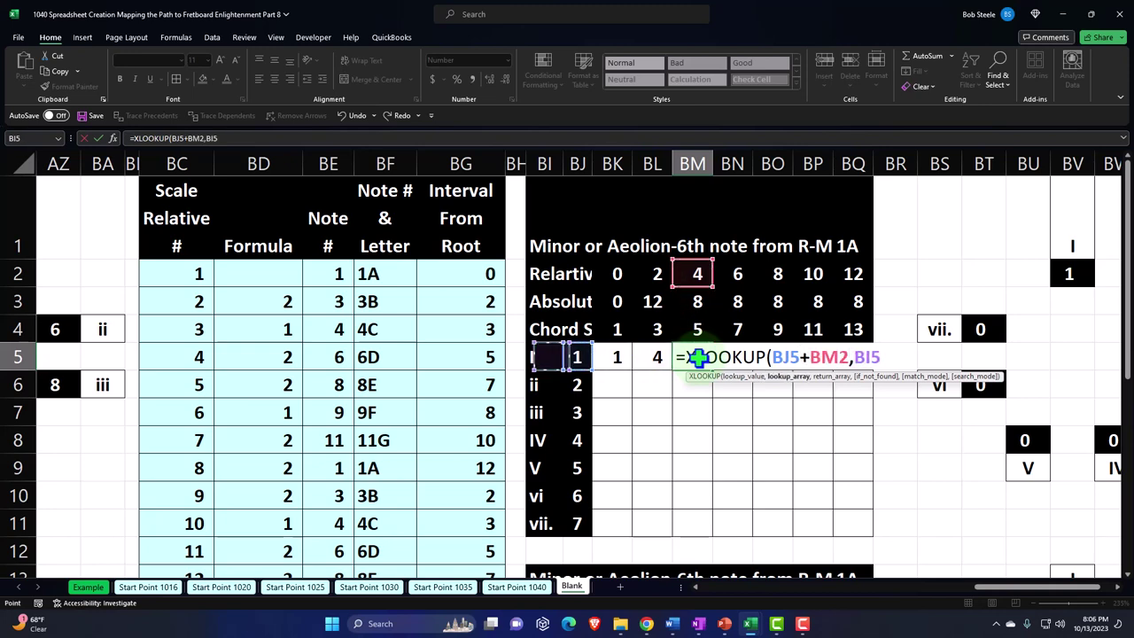
{"action": "key", "text": "Left"}
{"action": "key", "text": "Left"}
{"action": "key", "text": "Left"}
{"action": "key", "text": "Up"}
{"action": "key", "text": "Up"}
{"action": "key", "text": "Up"}
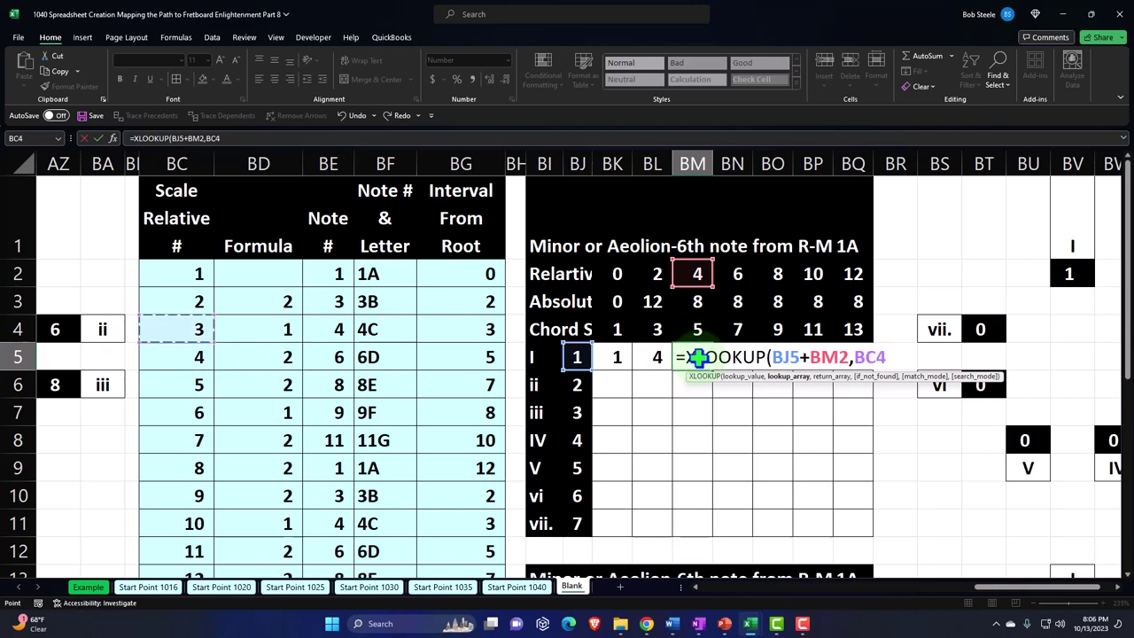
{"action": "key", "text": "ctrl+shift+Down"}
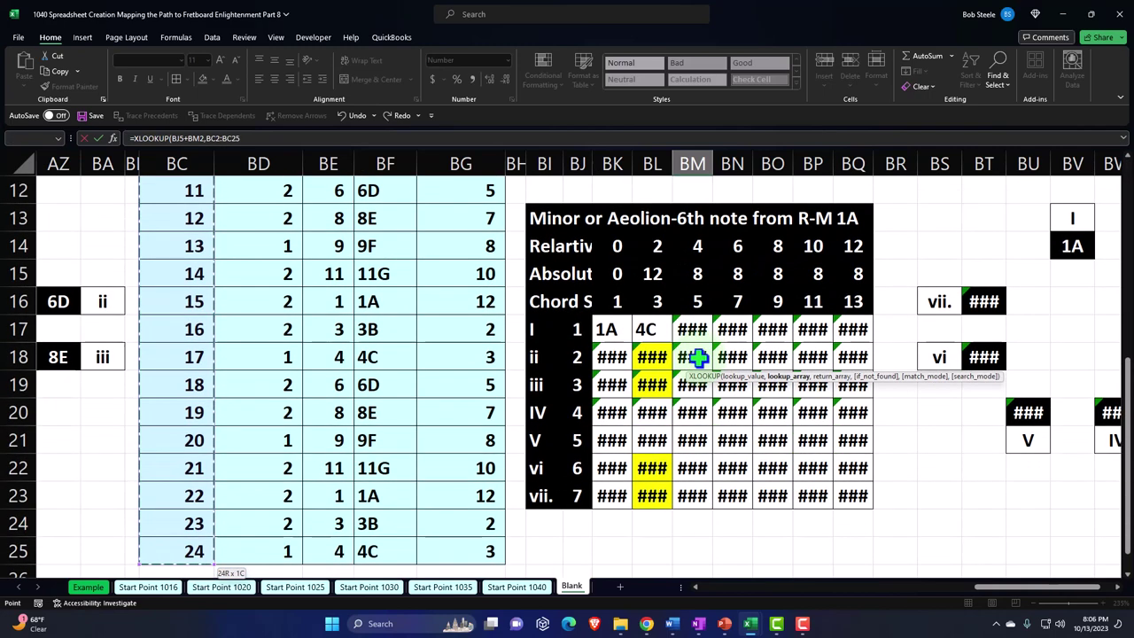
{"action": "type", "text": ","}
Point BM5's return array at the BE note column starting at BE2 and commit the formula.
{"action": "key", "text": "Up"}
{"action": "key", "text": "Down"}
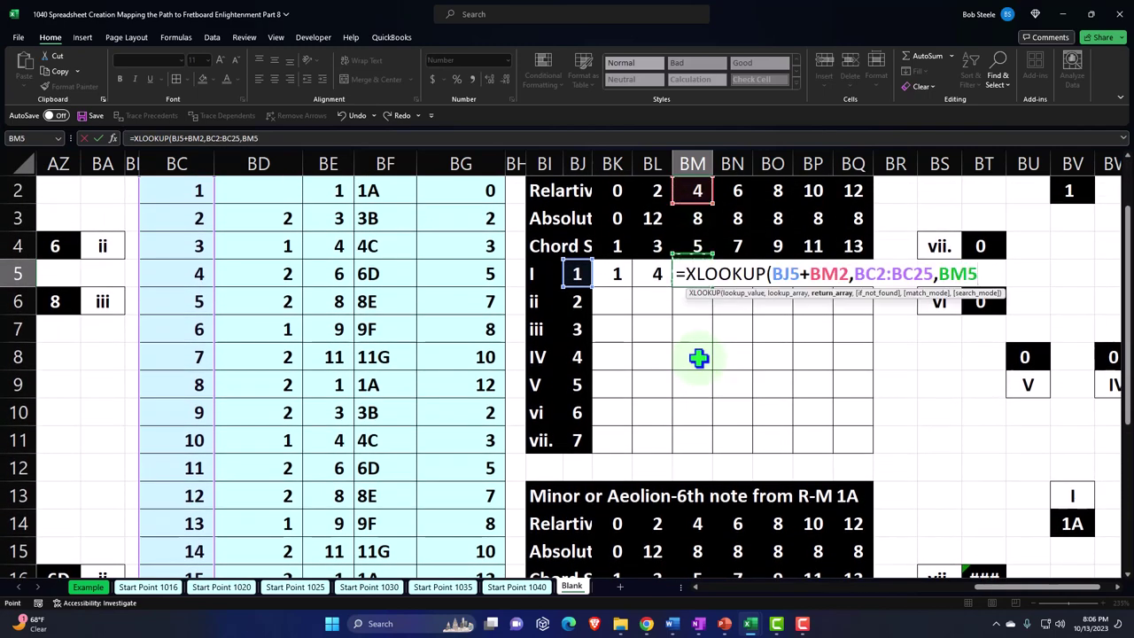
{"action": "key", "text": "Down"}
{"action": "key", "text": "Left"}
{"action": "key", "text": "Left"}
{"action": "key", "text": "Left"}
{"action": "key", "text": "Left"}
{"action": "key", "text": "Left"}
{"action": "key", "text": "Left"}
{"action": "key", "text": "Left"}
{"action": "key", "text": "Up"}
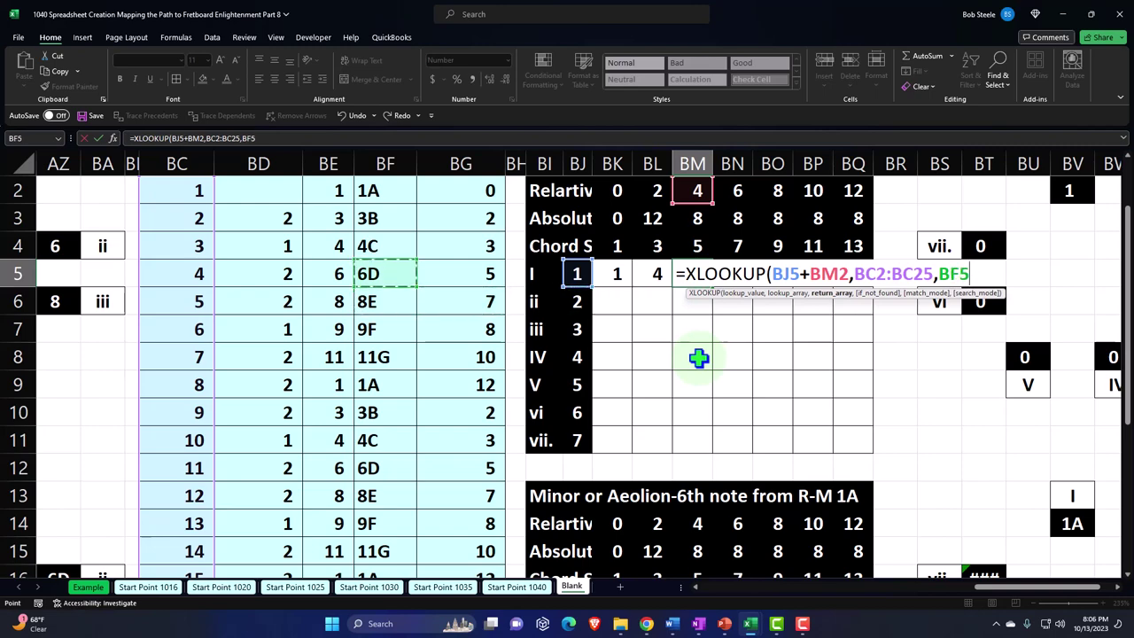
{"action": "key", "text": "Up"}
{"action": "key", "text": "Up"}
{"action": "key", "text": "Up"}
{"action": "key", "text": "Up"}
{"action": "key", "text": "Down"}
{"action": "key", "text": "Down"}
{"action": "key", "text": "Left"}
{"action": "key", "text": "Up"}
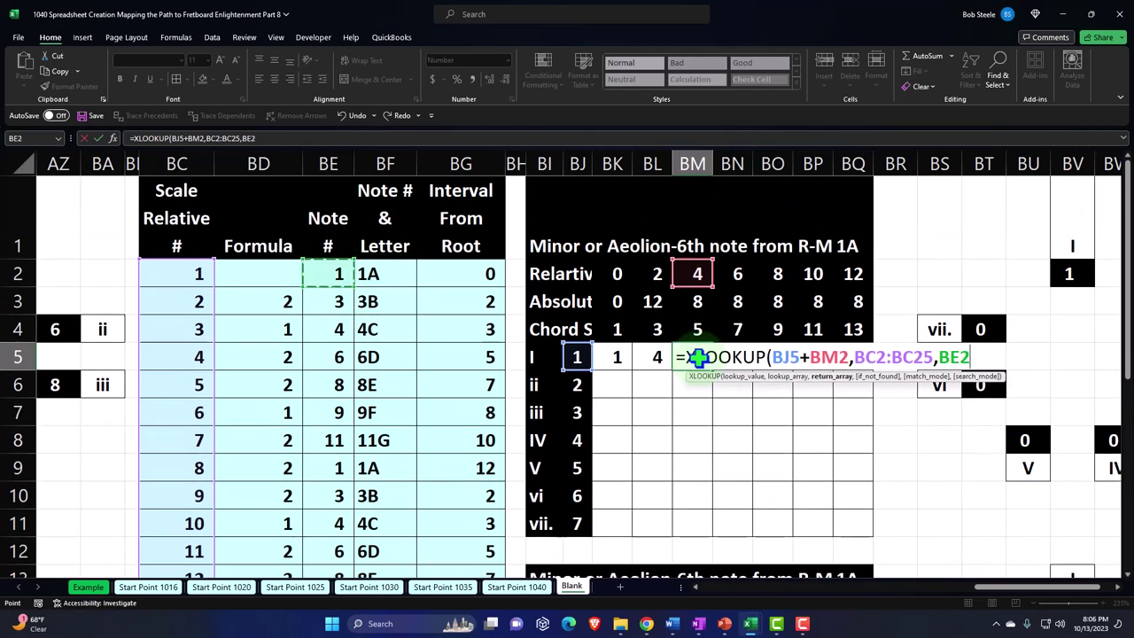
{"action": "key", "text": "Return"}
{"action": "scroll", "coordinate": [698, 357], "scroll_direction": "down", "scroll_amount": 4}
{"action": "scroll", "coordinate": [698, 357], "scroll_direction": "up", "scroll_amount": 4}
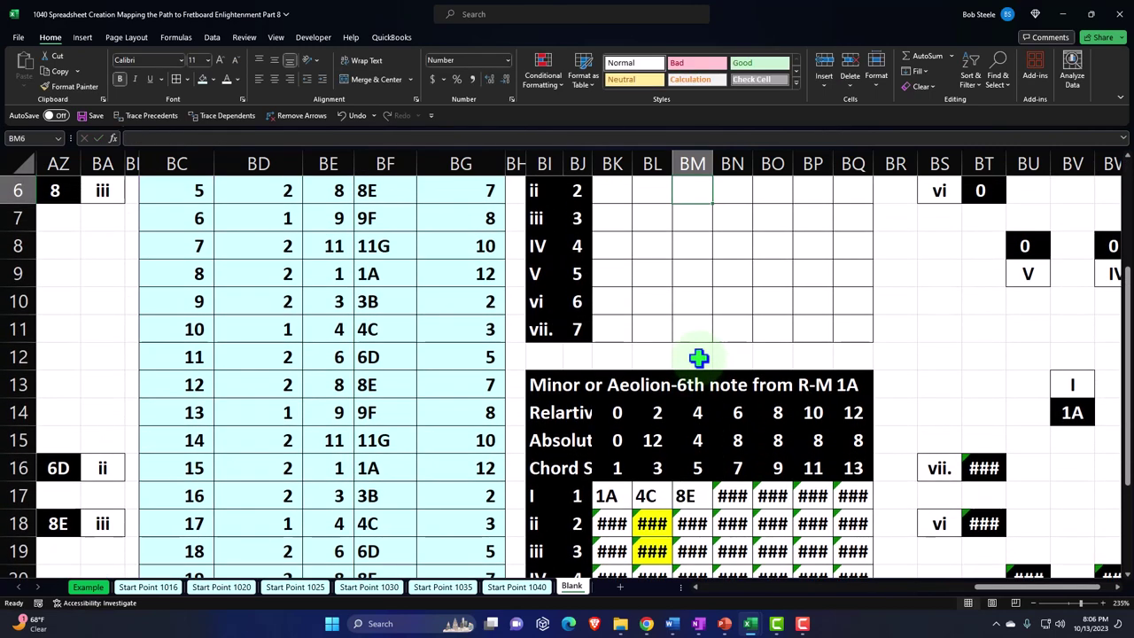
{"action": "key", "text": "Right"}
{"action": "key", "text": "Up"}
In BN5, start an XLOOKUP of BJ5+BN2 over lookup range BC2:BC25.
{"action": "type", "text": "="}
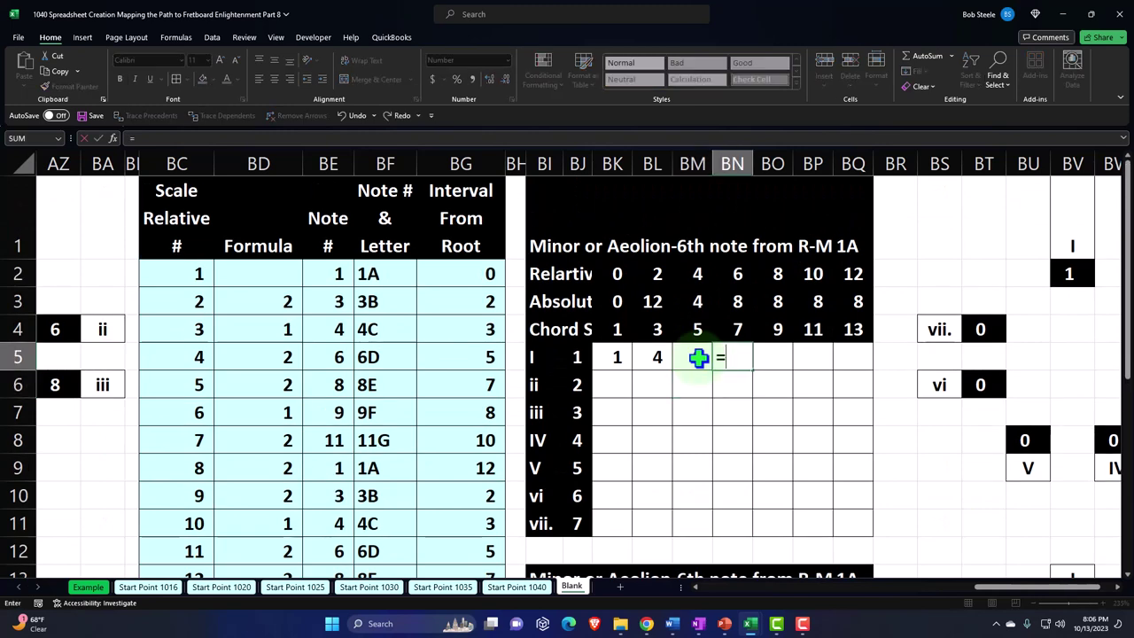
{"action": "type", "text": "xl"}
{"action": "key", "text": "Tab"}
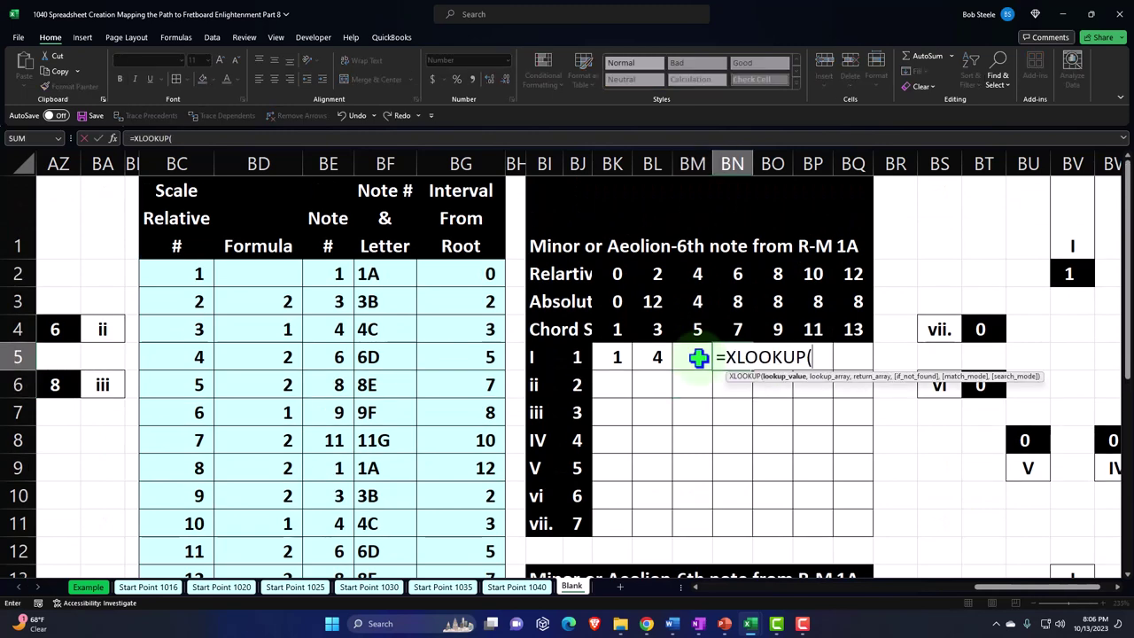
{"action": "key", "text": "Left"}
{"action": "key", "text": "Left"}
{"action": "key", "text": "Left"}
{"action": "key", "text": "Left"}
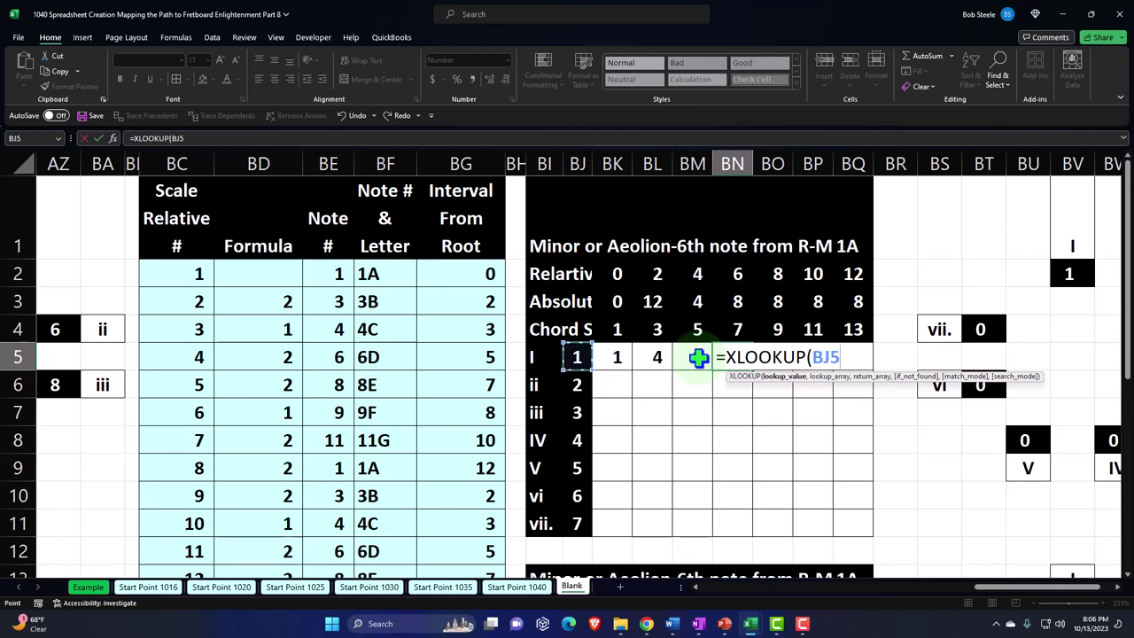
{"action": "type", "text": "+"}
{"action": "key", "text": "Up"}
{"action": "key", "text": "Up"}
{"action": "key", "text": "Up"}
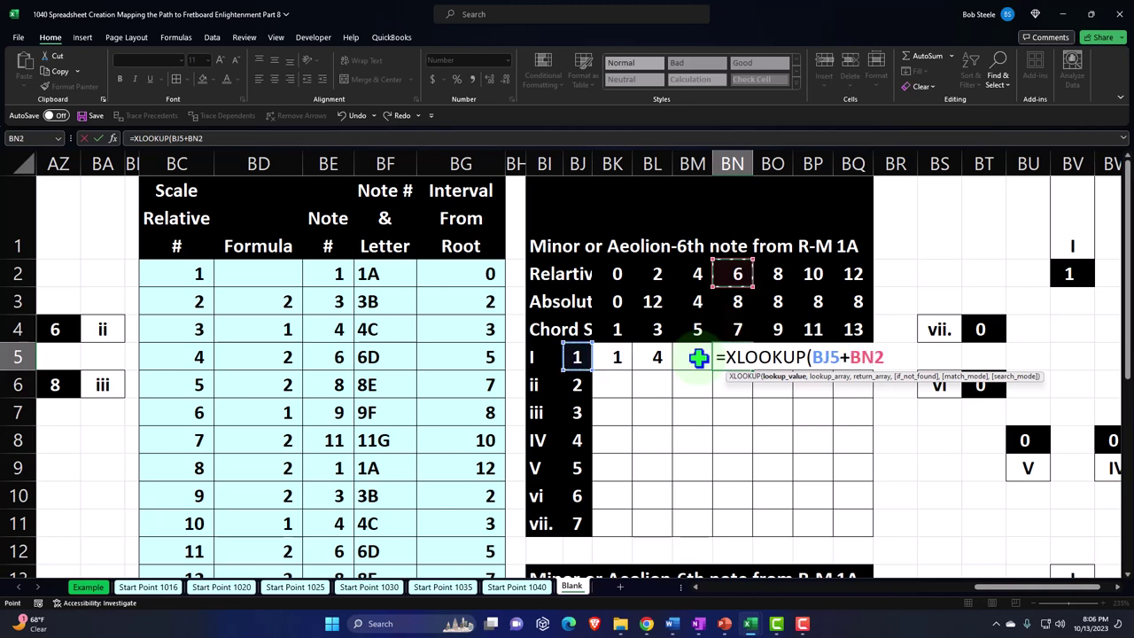
{"action": "type", "text": ","}
{"action": "key", "text": "Left"}
{"action": "key", "text": "Left"}
{"action": "key", "text": "Left"}
{"action": "key", "text": "Left"}
{"action": "key", "text": "Left"}
{"action": "key", "text": "Left"}
{"action": "key", "text": "Left"}
{"action": "key", "text": "Left"}
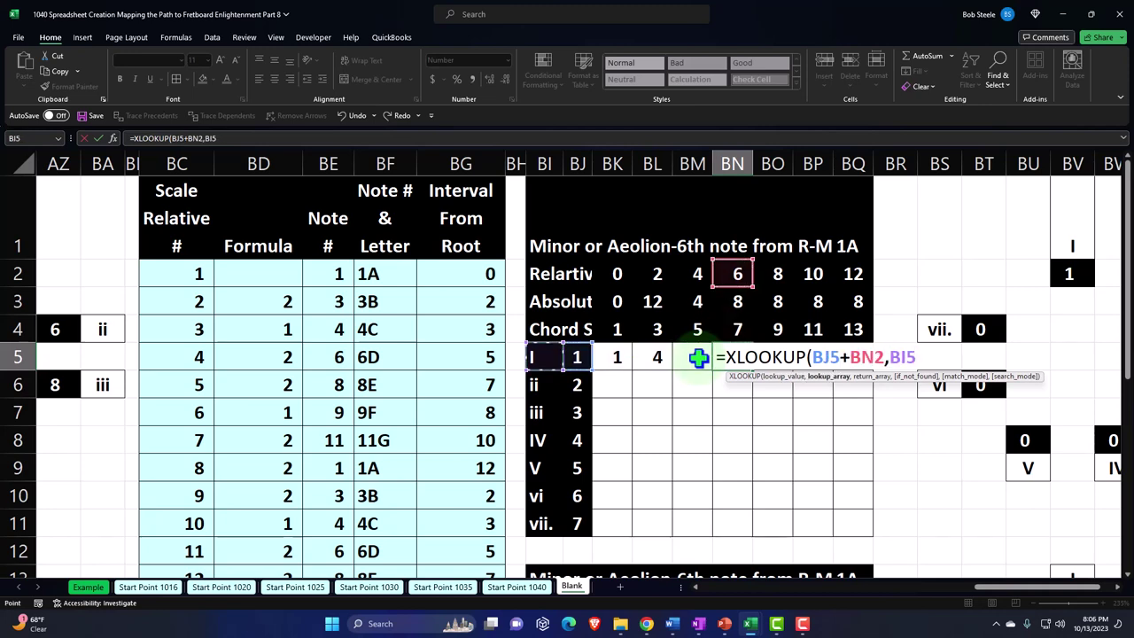
{"action": "key", "text": "Left"}
{"action": "key", "text": "Left"}
{"action": "key", "text": "Left"}
{"action": "key", "text": "Up"}
{"action": "key", "text": "Up"}
{"action": "key", "text": "Up"}
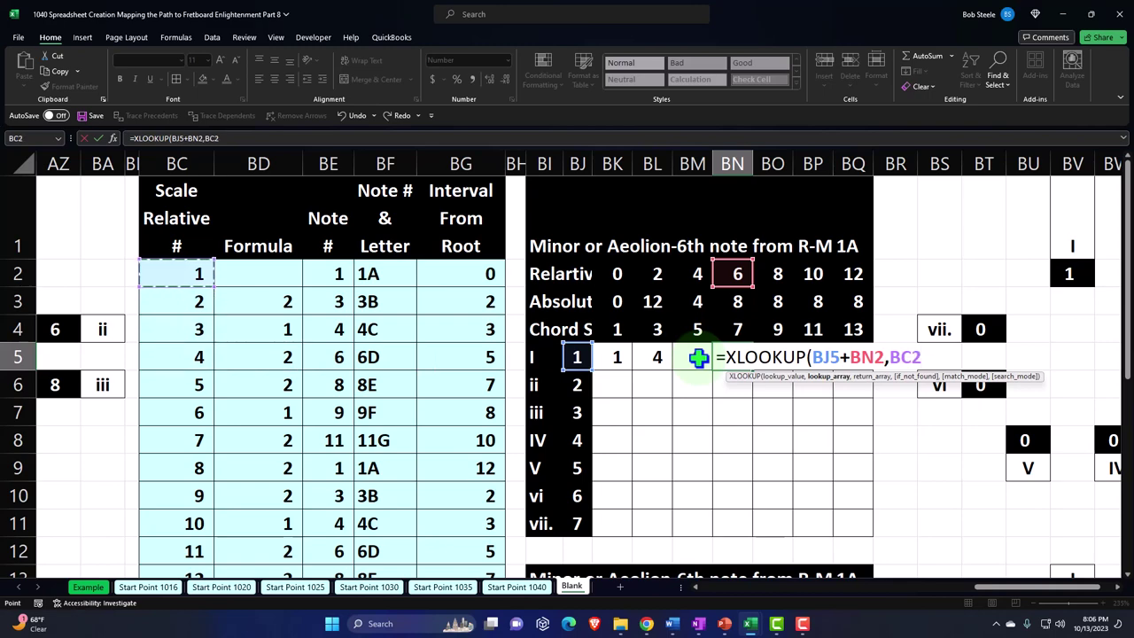
{"action": "key", "text": "ctrl+shift+Down"}
Add return range BE2:BE25 and commit BN5's XLOOKUP.
{"action": "type", "text": ","}
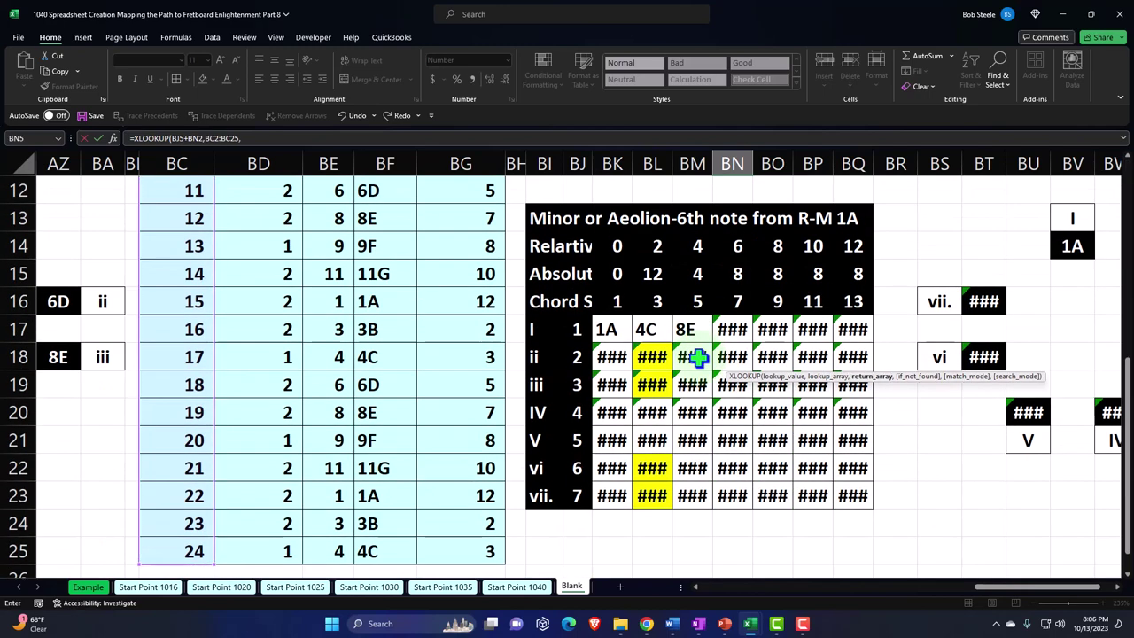
{"action": "key", "text": "Left"}
{"action": "key", "text": "Left"}
{"action": "key", "text": "Up"}
{"action": "key", "text": "Up"}
{"action": "key", "text": "Up"}
{"action": "key", "text": "Up"}
{"action": "key", "text": "Left"}
{"action": "key", "text": "Left"}
{"action": "key", "text": "Left"}
{"action": "key", "text": "Left"}
{"action": "key", "text": "Left"}
{"action": "key", "text": "Left"}
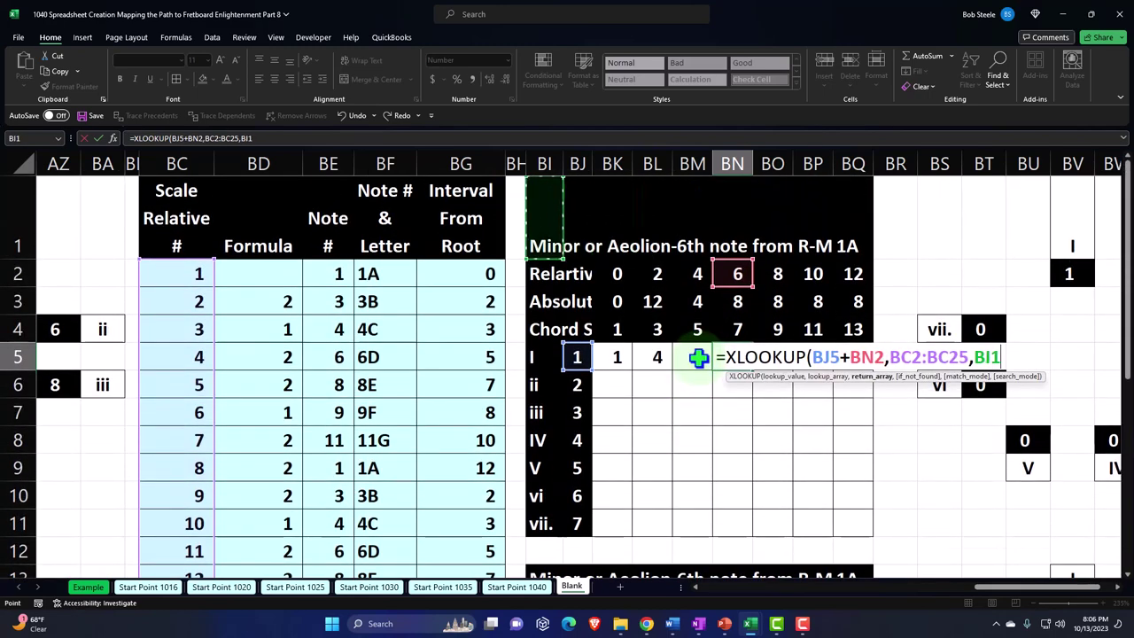
{"action": "key", "text": "Left"}
{"action": "key", "text": "Down"}
{"action": "key", "text": "Left"}
{"action": "key", "text": "Right"}
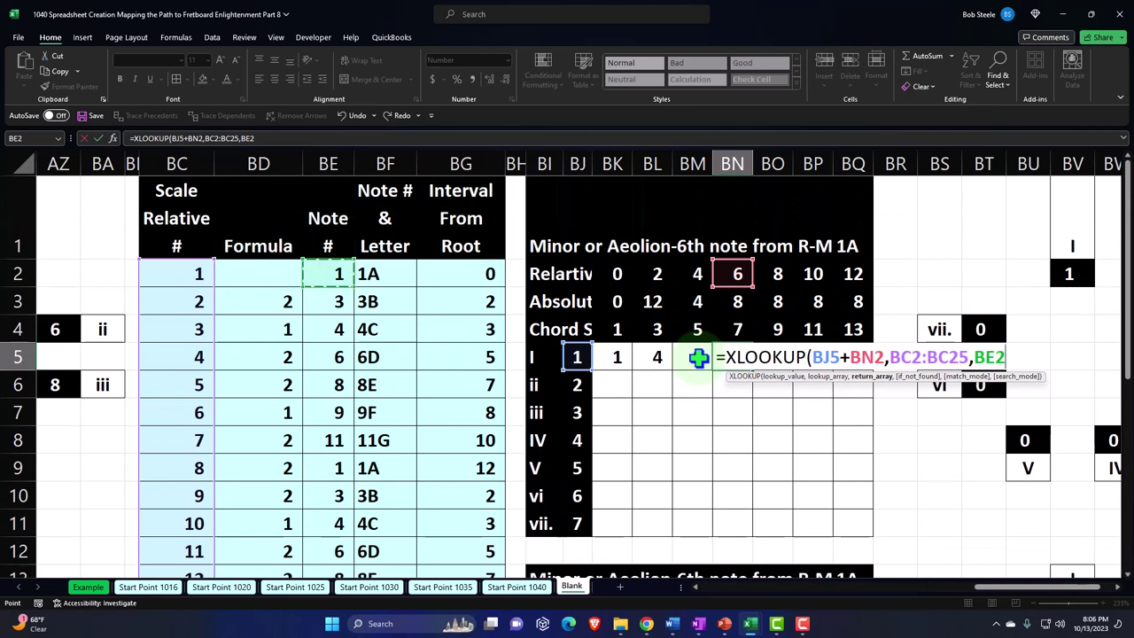
{"action": "key", "text": "ctrl+shift+Down"}
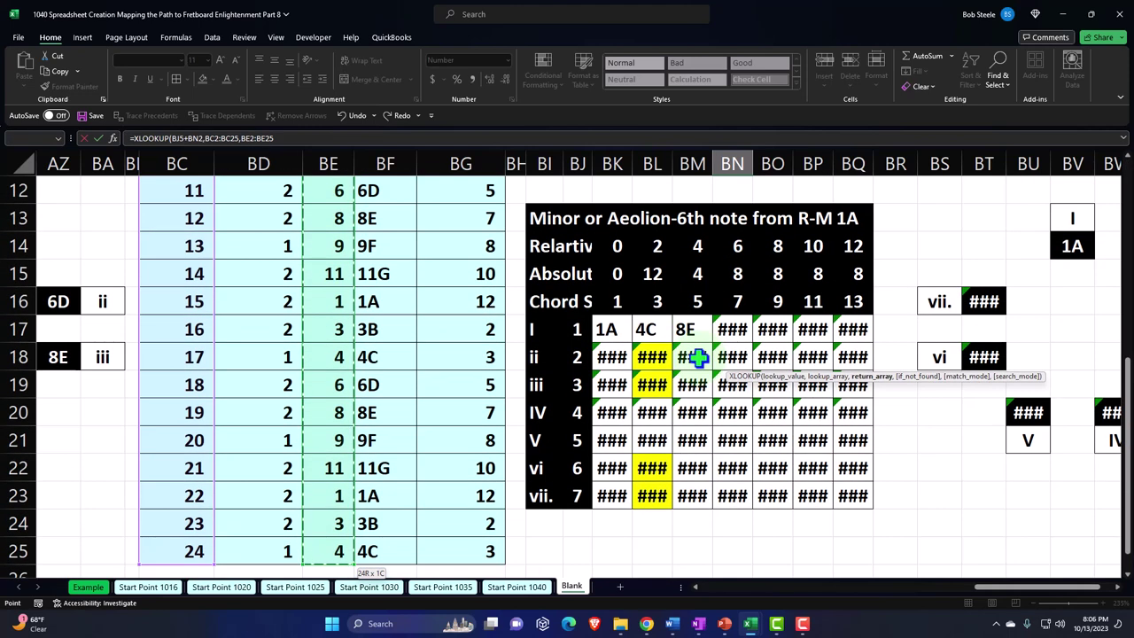
{"action": "key", "text": "Return"}
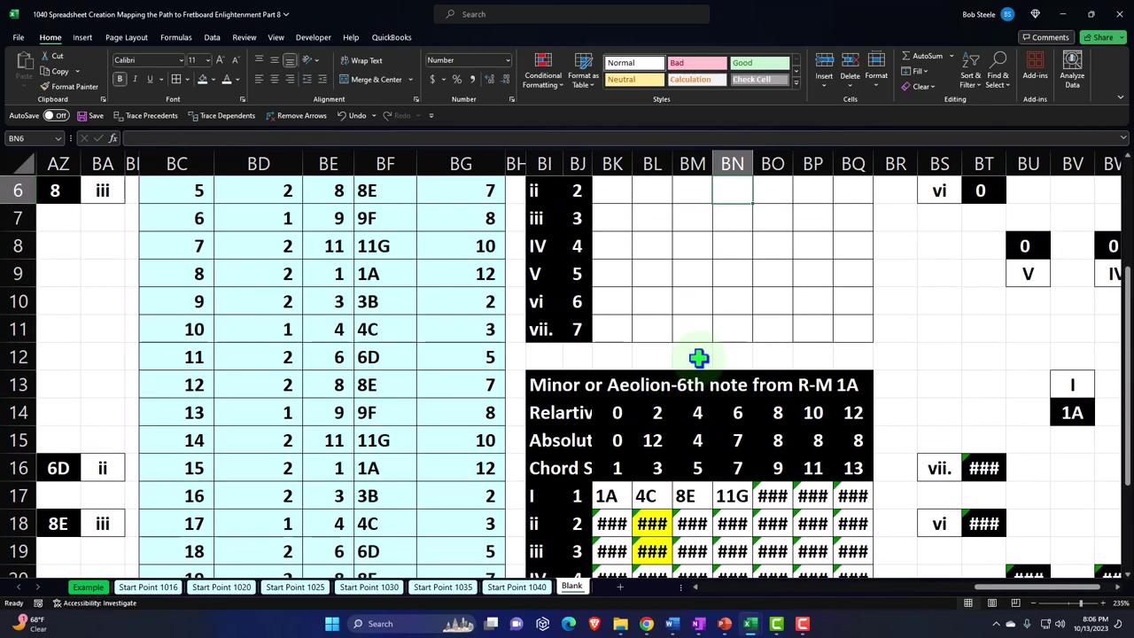
Reopen BN5's formula, check its two ranges, and commit it again.
{"action": "double_click", "coordinate": [731, 329]}
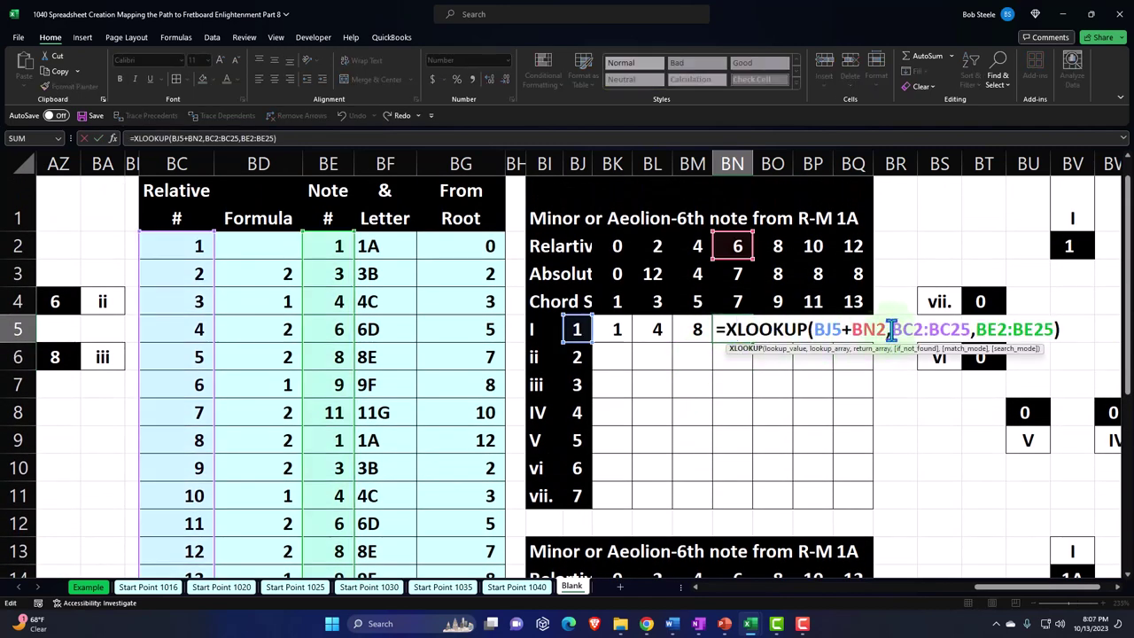
{"action": "left_click_drag", "start_coordinate": [891, 329], "coordinate": [1048, 328]}
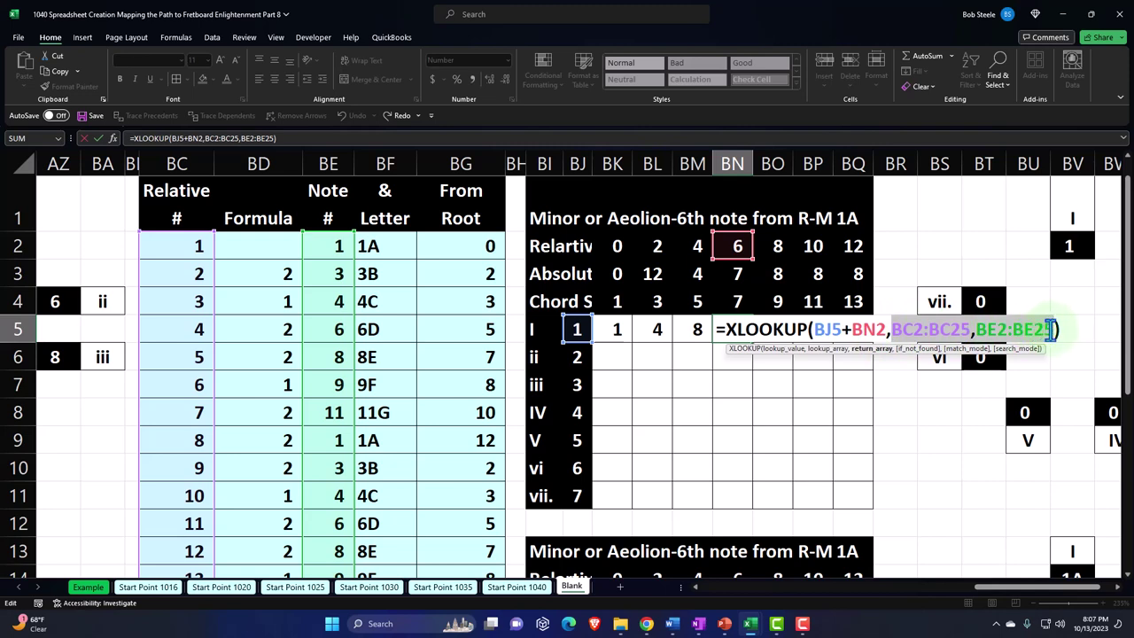
{"action": "left_click_drag", "start_coordinate": [1048, 328], "coordinate": [1053, 328]}
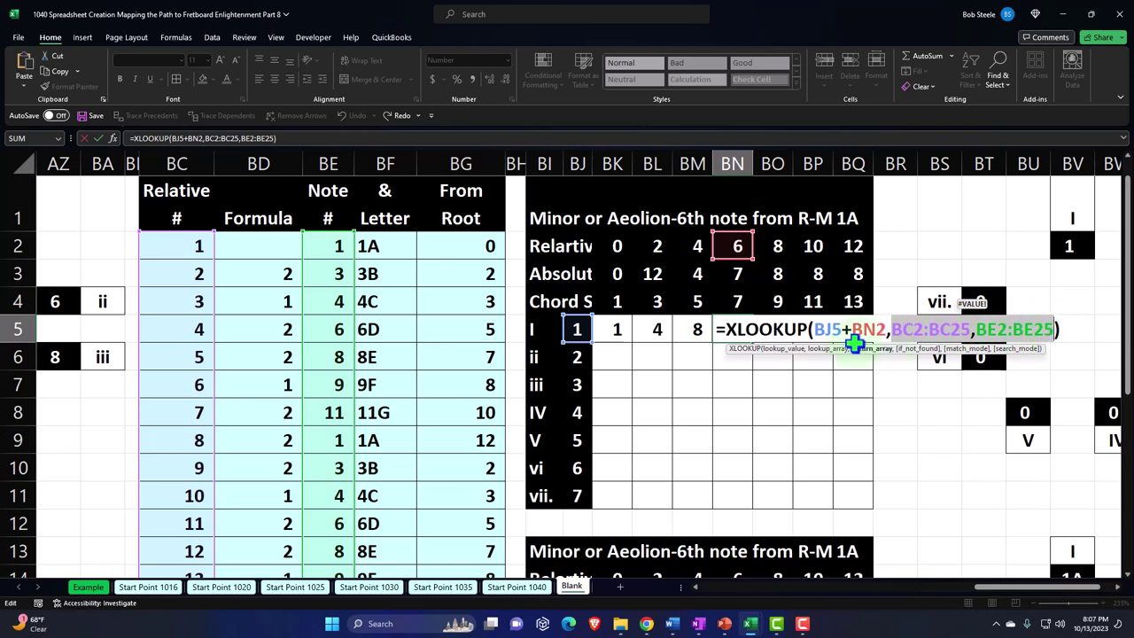
{"action": "key", "text": "Return"}
Enter =XLOOKUP(BJ5+BO2,BC2:BC25,BE2:BE25) in BO5.
{"action": "left_click", "coordinate": [759, 330]}
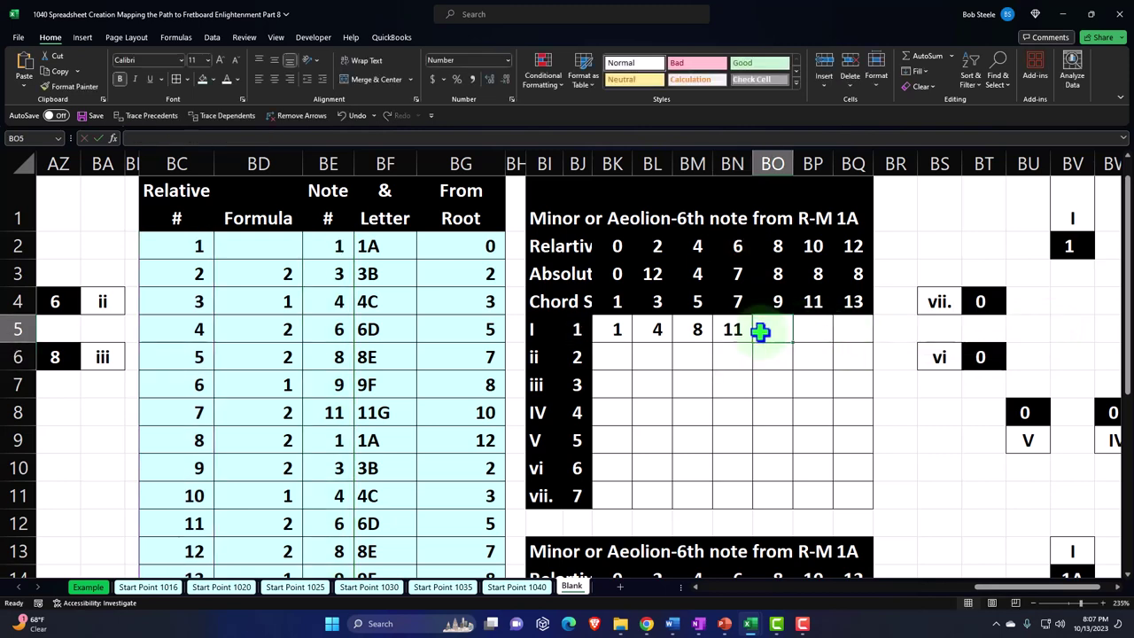
{"action": "type", "text": "=xloo"}
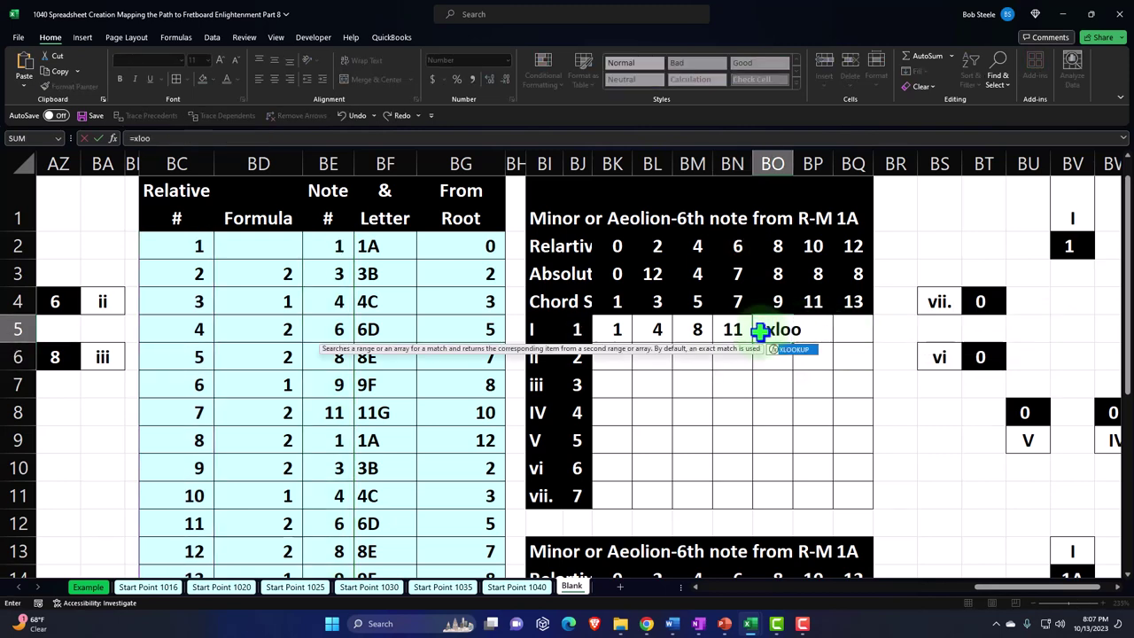
{"action": "key", "text": "Tab"}
{"action": "key", "text": "Left"}
{"action": "key", "text": "Left"}
{"action": "key", "text": "Left"}
{"action": "key", "text": "Left"}
{"action": "key", "text": "Left"}
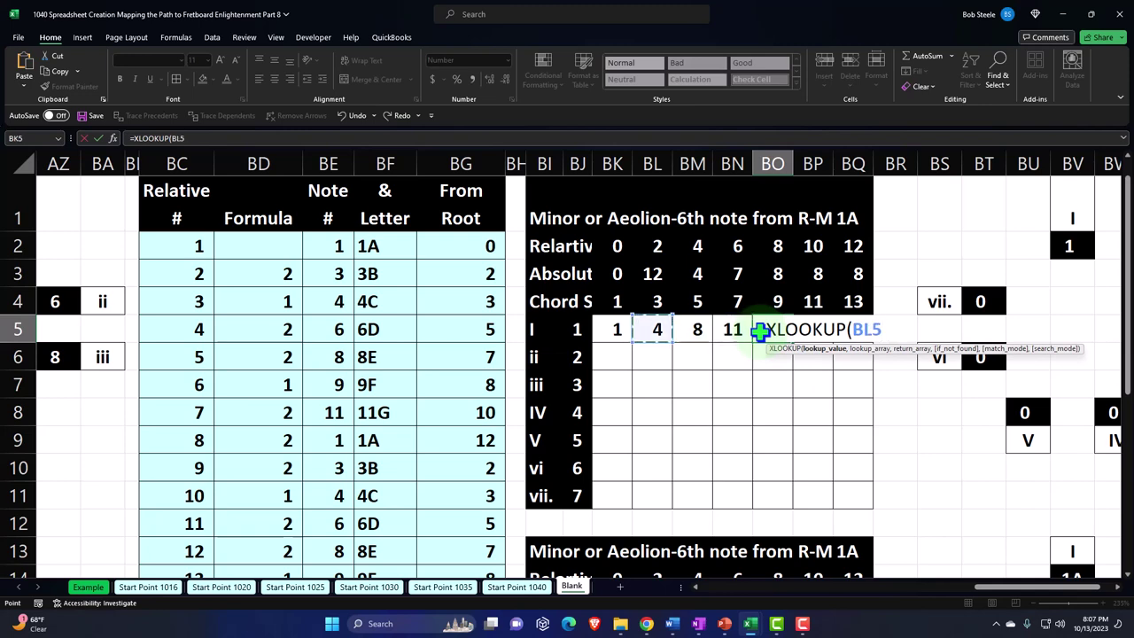
{"action": "type", "text": "+"}
{"action": "key", "text": "Up"}
{"action": "key", "text": "Up"}
{"action": "key", "text": "Up"}
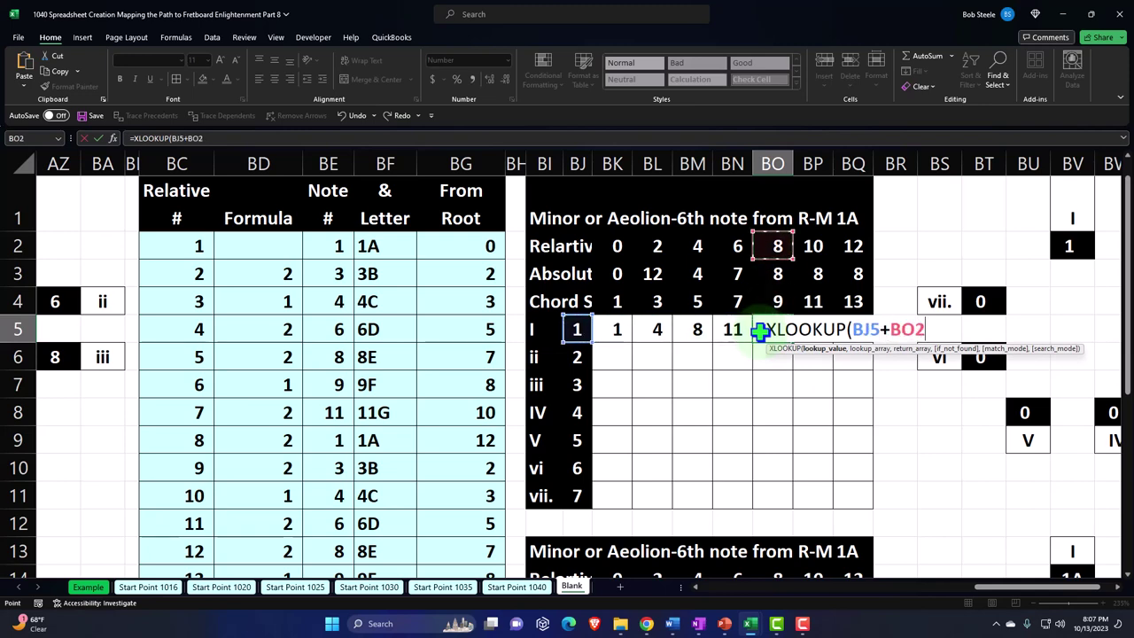
{"action": "type", "text": ","}
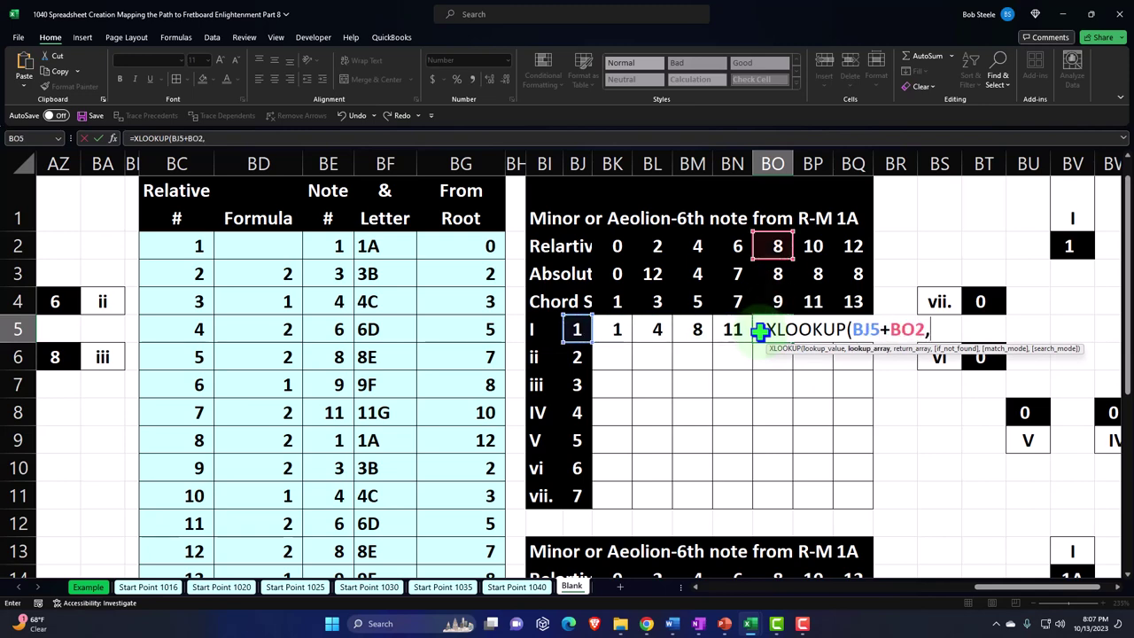
{"action": "type", "text": "BC2:BC25,BE2:BE25"}
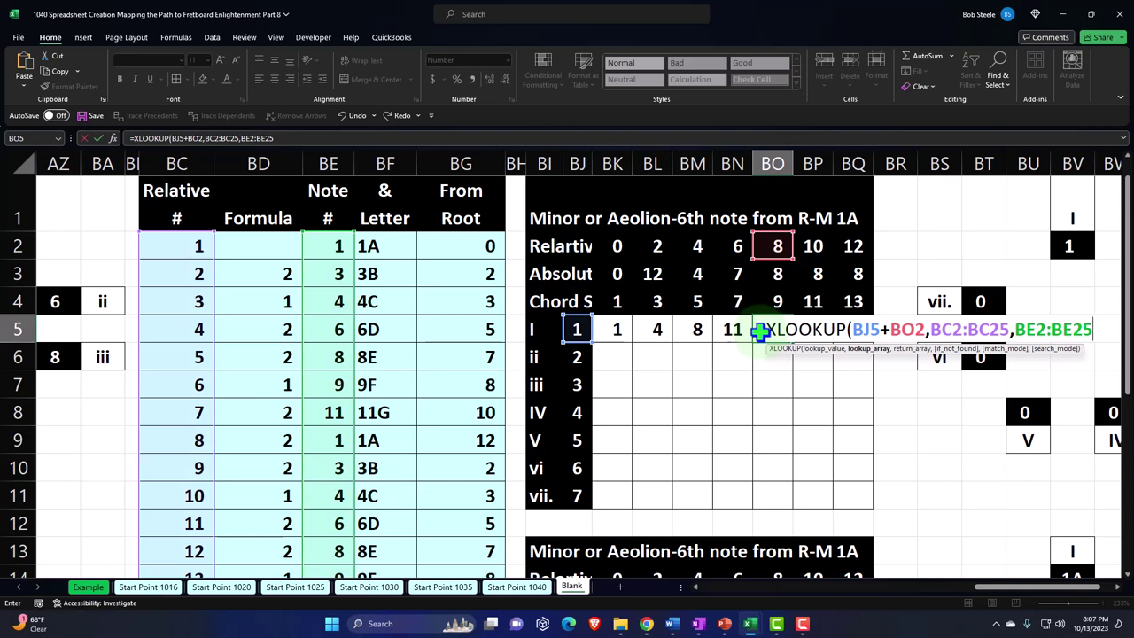
{"action": "key", "text": "Tab"}
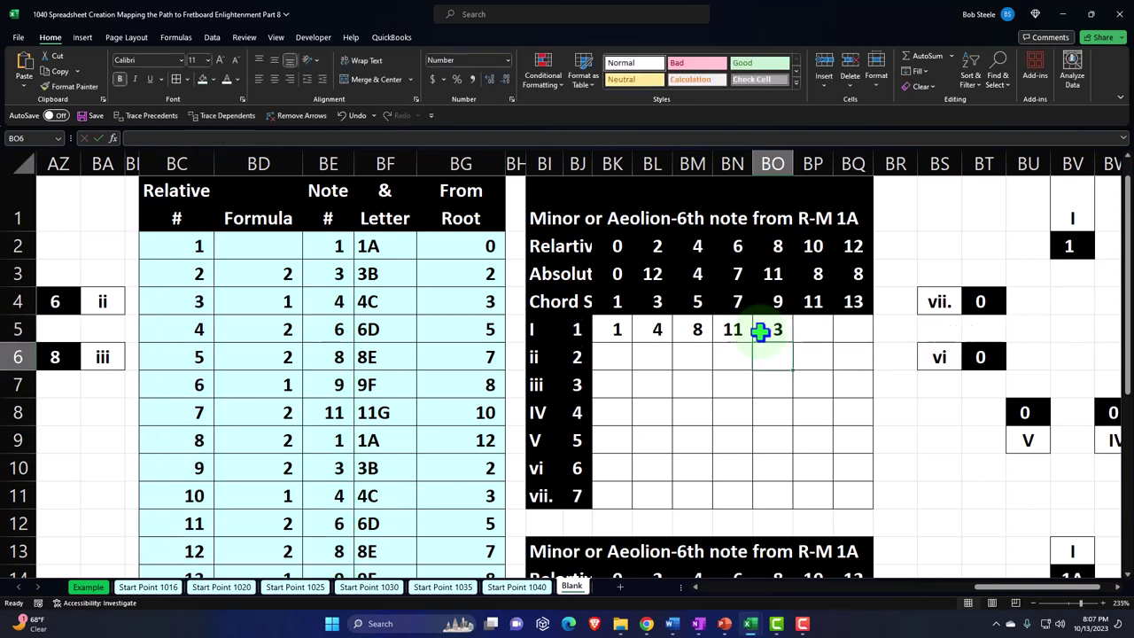
Cancel the stray entry in BP5 and start an XLOOKUP looking up BJ5.
{"action": "type", "text": "-"}
{"action": "key", "text": "Escape"}
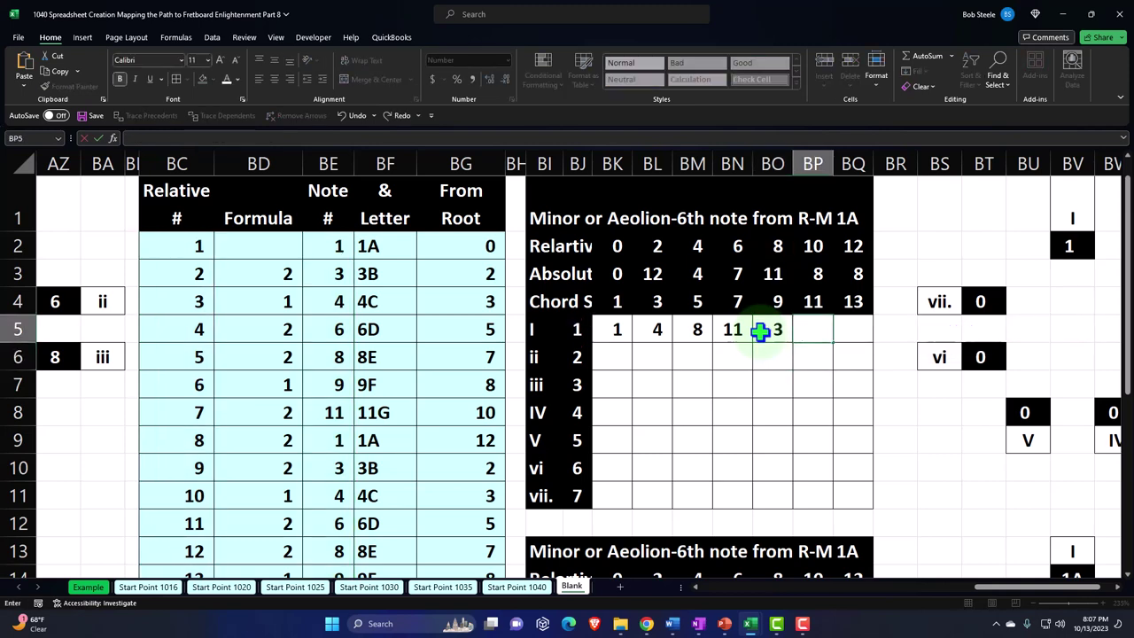
{"action": "type", "text": "=xlook"}
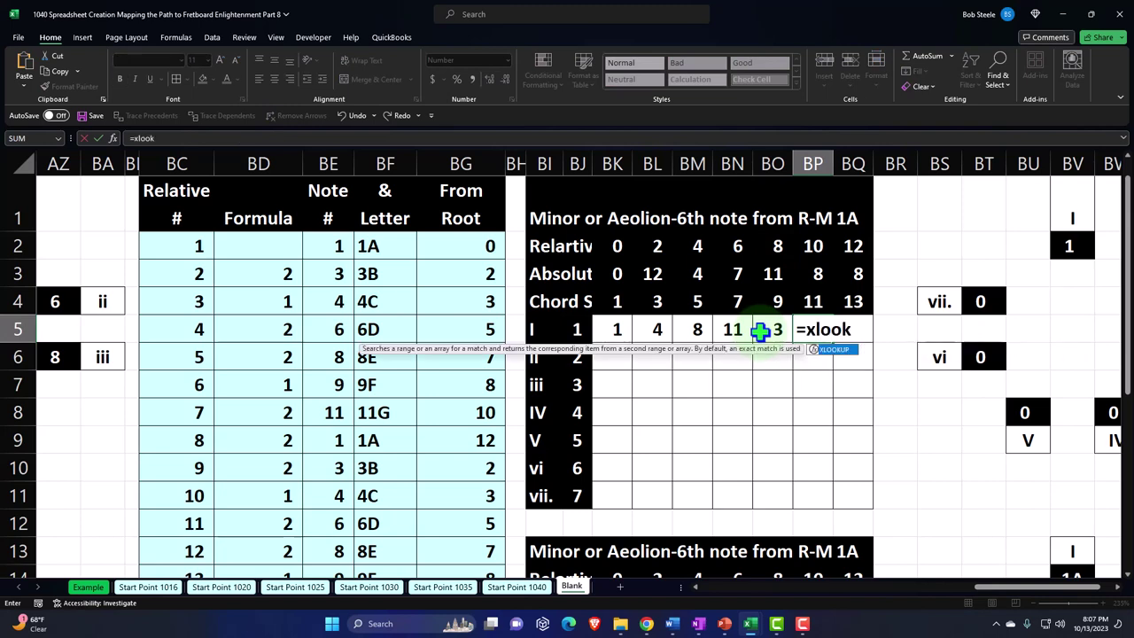
{"action": "key", "text": "Tab"}
{"action": "key", "text": "Up"}
{"action": "key", "text": "Up"}
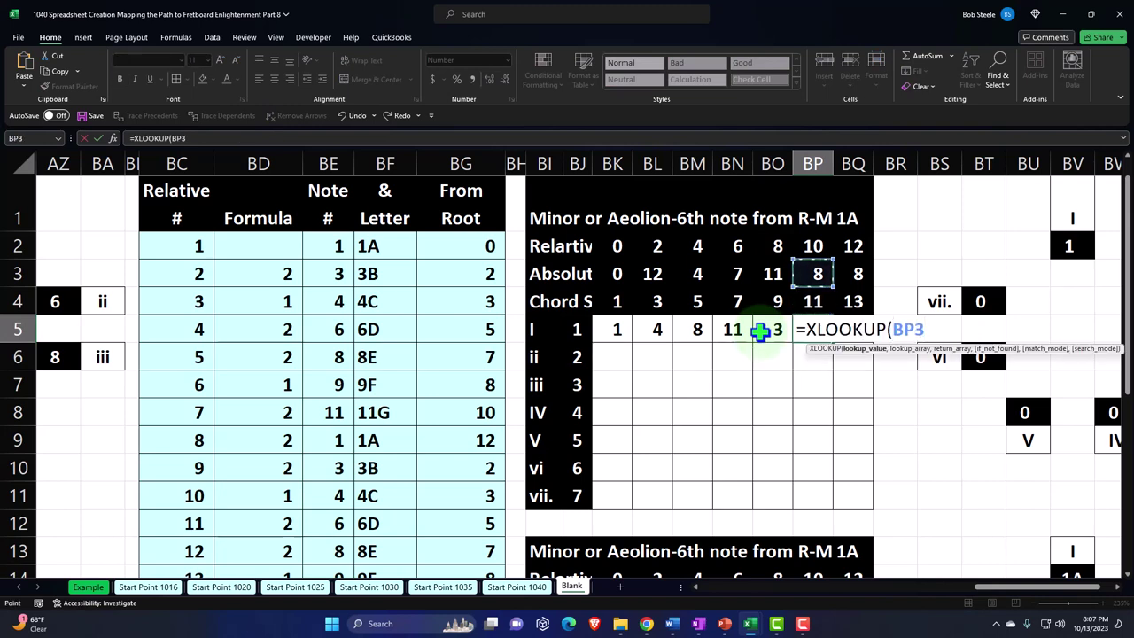
{"action": "key", "text": "Down"}
{"action": "key", "text": "Left"}
{"action": "key", "text": "Left"}
{"action": "key", "text": "Left"}
{"action": "key", "text": "Left"}
{"action": "key", "text": "Left"}
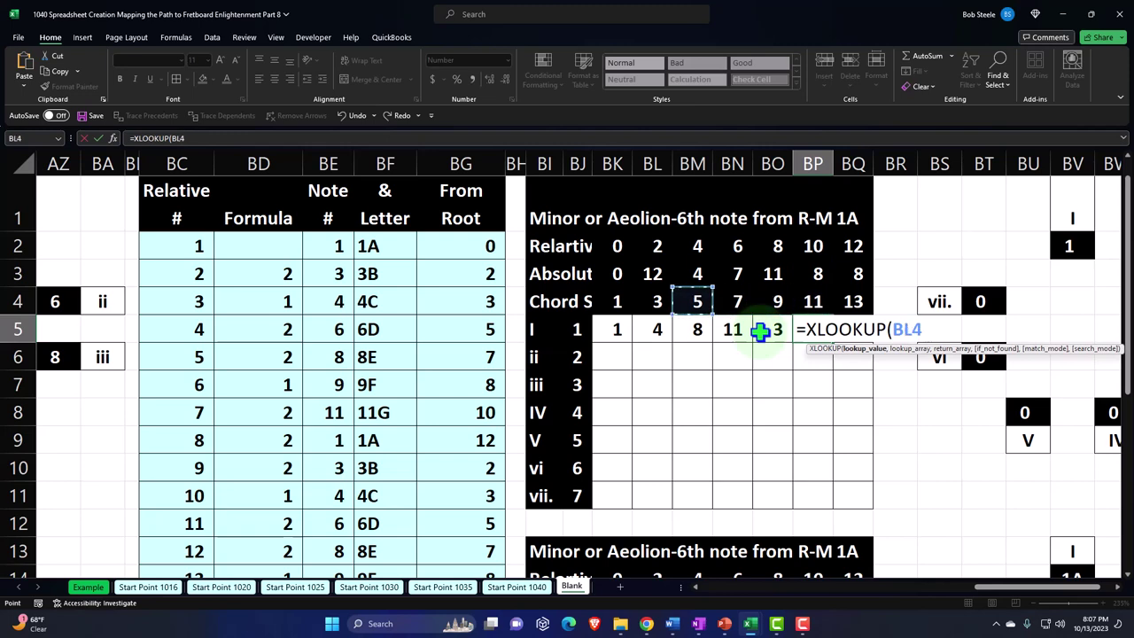
{"action": "key", "text": "Down"}
{"action": "key", "text": "Left"}
Complete BP5's formula as XLOOKUP(BJ5+BP2,BC2:BC25,BE2:BE25) and commit it.
{"action": "type", "text": "+"}
{"action": "key", "text": "Up"}
{"action": "key", "text": "Up"}
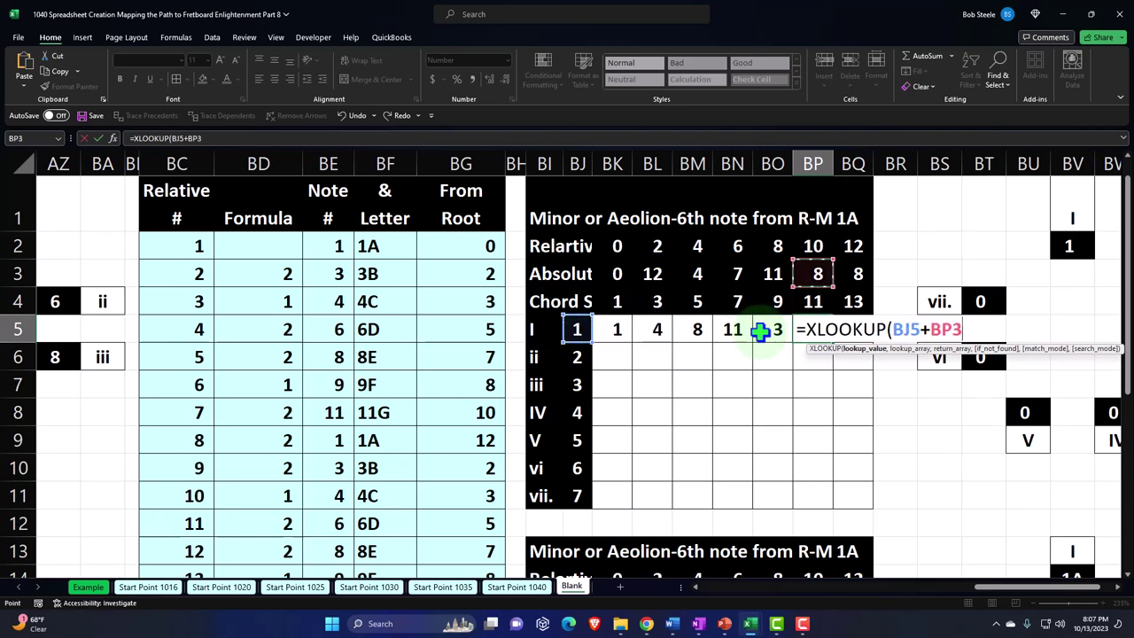
{"action": "key", "text": "Up"}
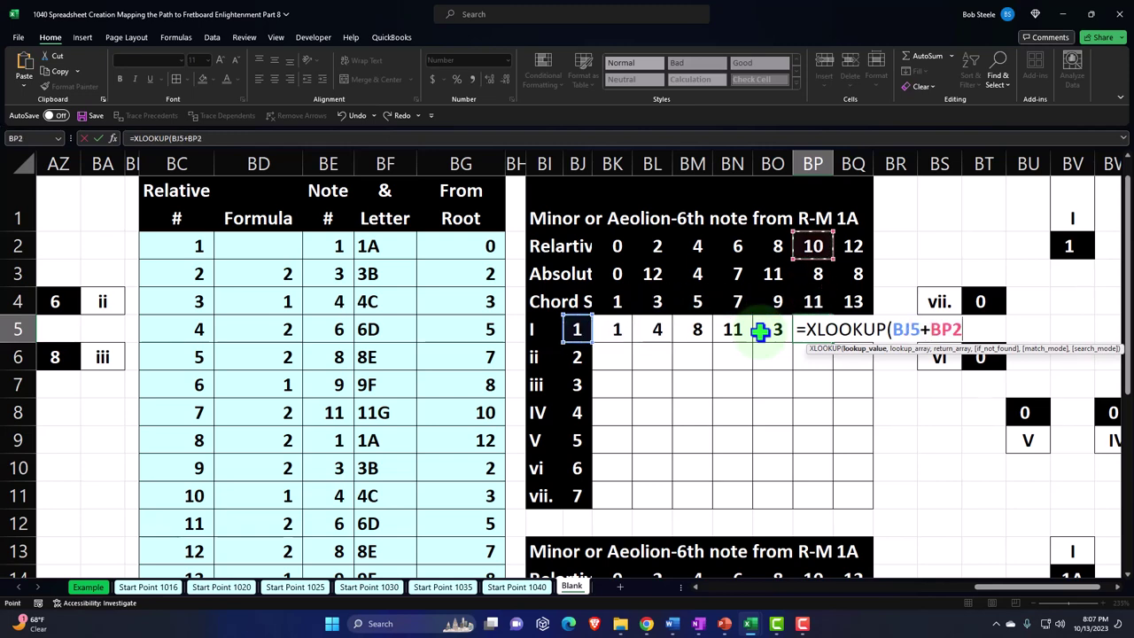
{"action": "type", "text": ","}
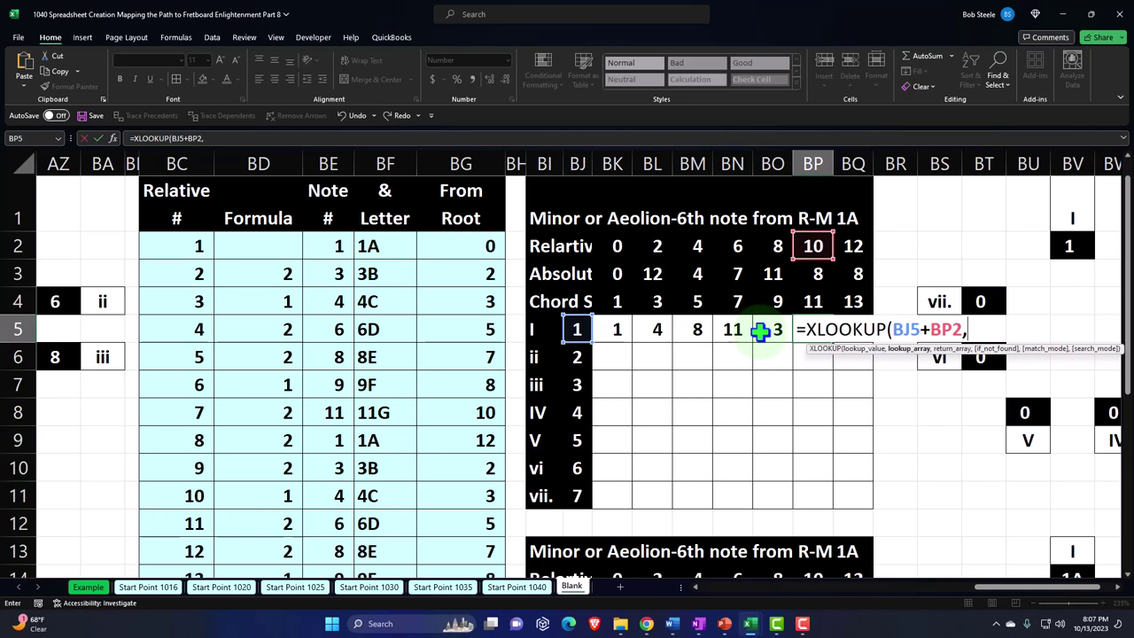
{"action": "type", "text": "BC2:BC25,BE2:BE25"}
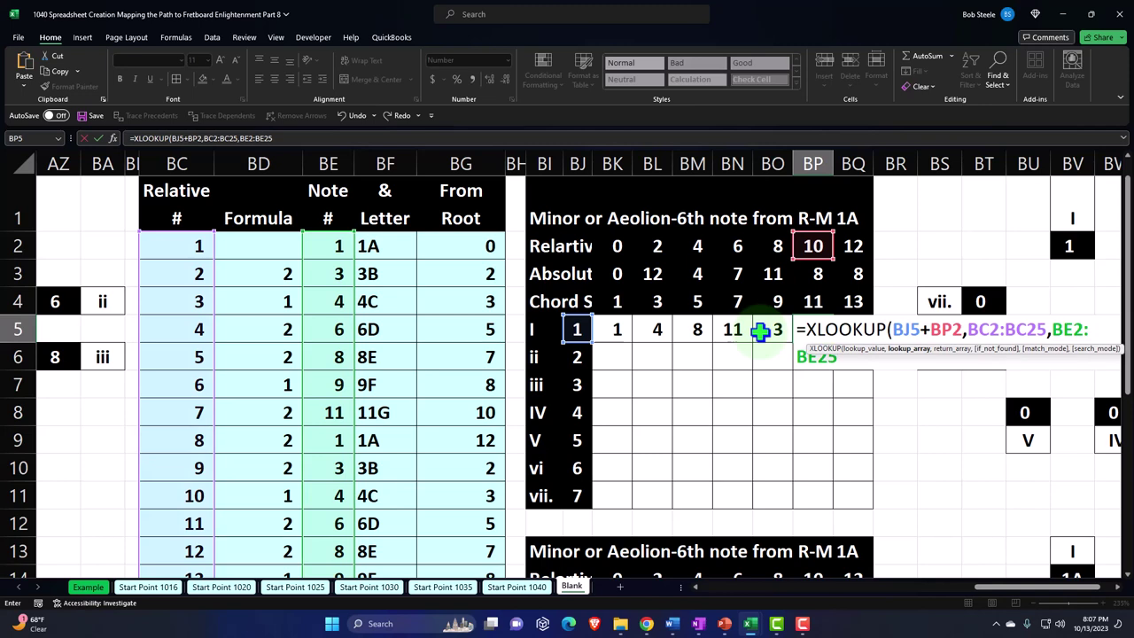
{"action": "key", "text": "Tab"}
Enter =BJ5+BQ2,BC2:BC25,BE2:BE25 in BQ5 without XLOOKUP, then widen column BQ.
{"action": "type", "text": "="}
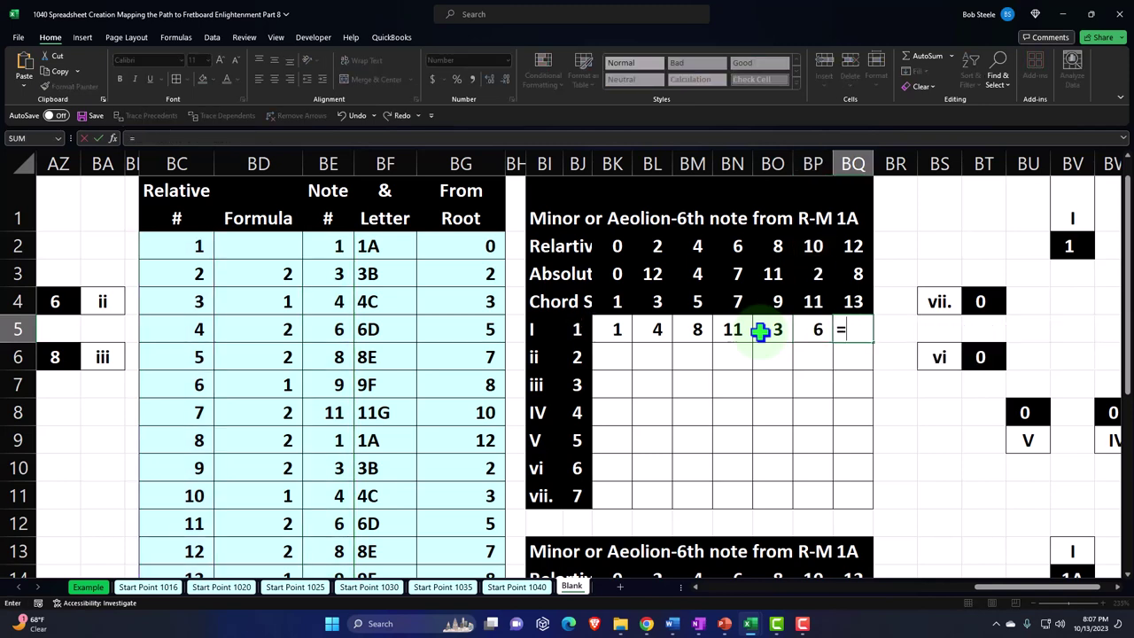
{"action": "key", "text": "Left"}
{"action": "key", "text": "Left"}
{"action": "key", "text": "Left"}
{"action": "key", "text": "Left"}
{"action": "key", "text": "Left"}
{"action": "key", "text": "Left"}
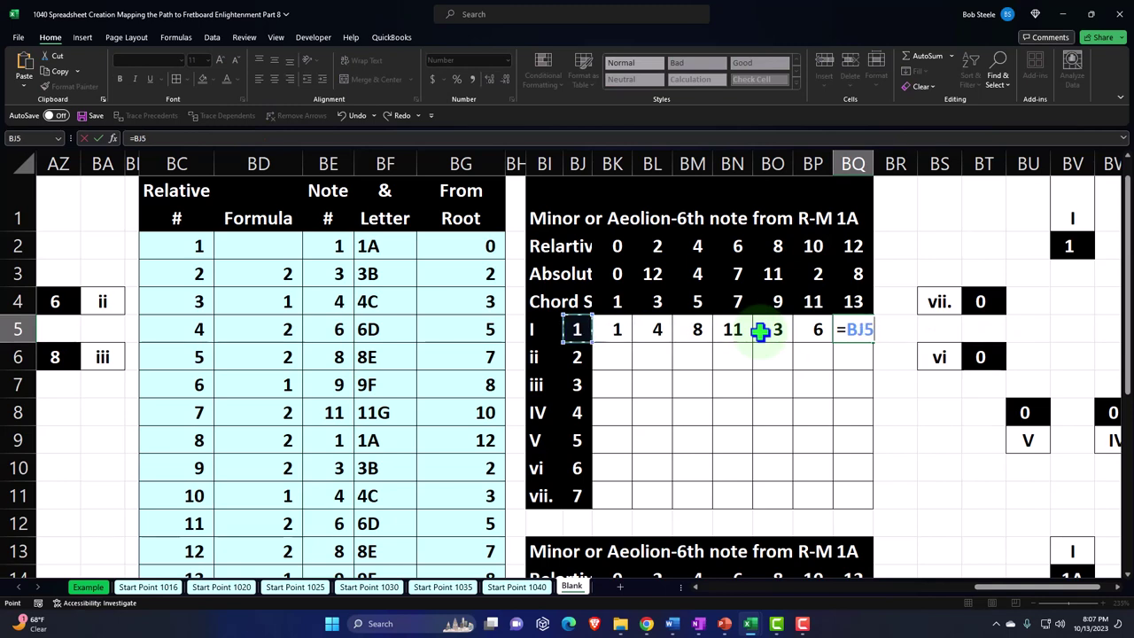
{"action": "type", "text": "+"}
{"action": "key", "text": "Up"}
{"action": "key", "text": "Up"}
{"action": "key", "text": "Up"}
{"action": "type", "text": ","}
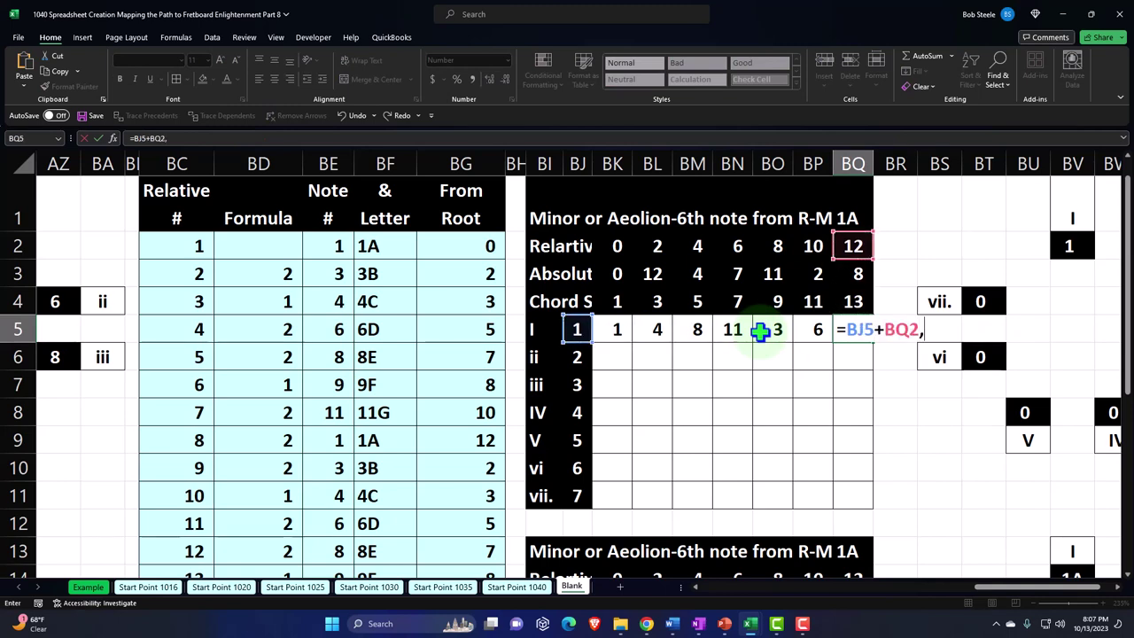
{"action": "type", "text": "BC2:BC25,BE2:BE25"}
{"action": "key", "text": "Return"}
{"action": "key", "text": "Left"}
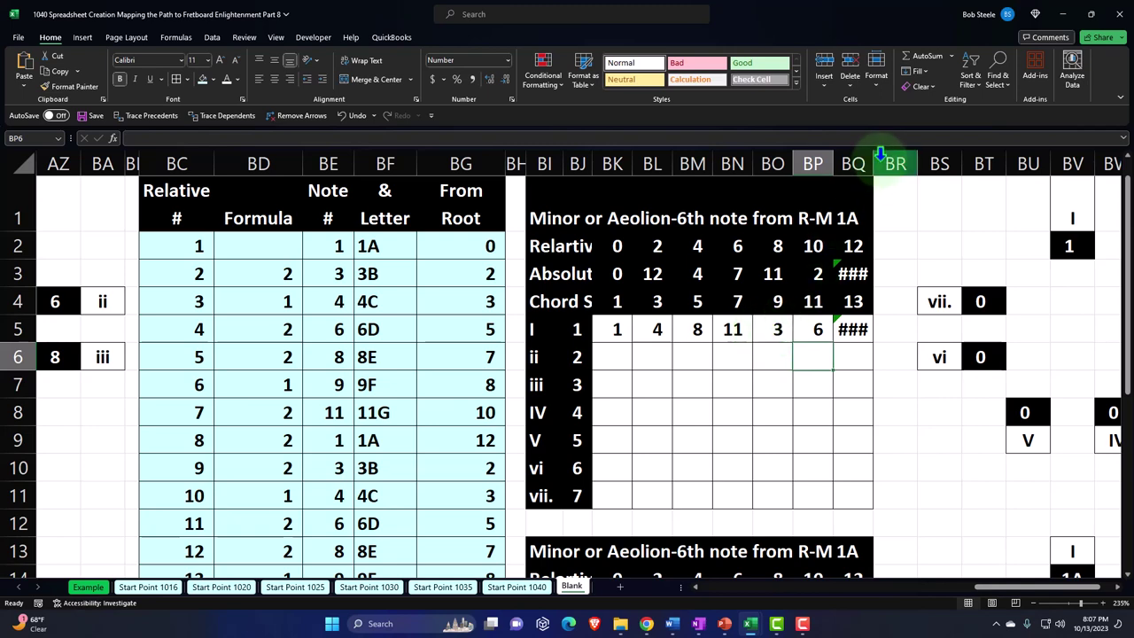
{"action": "left_click_drag", "start_coordinate": [873, 162], "coordinate": [890, 162]}
Inspect BQ5's broken formula and undo it to clear the cell.
{"action": "double_click", "coordinate": [868, 329]}
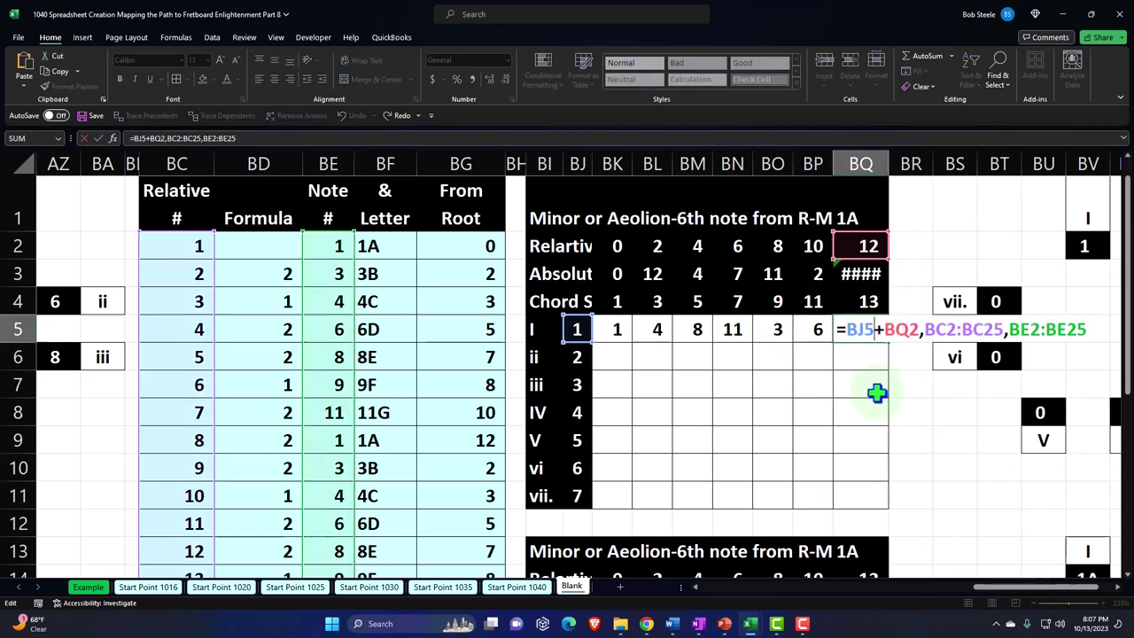
{"action": "key", "text": "Escape"}
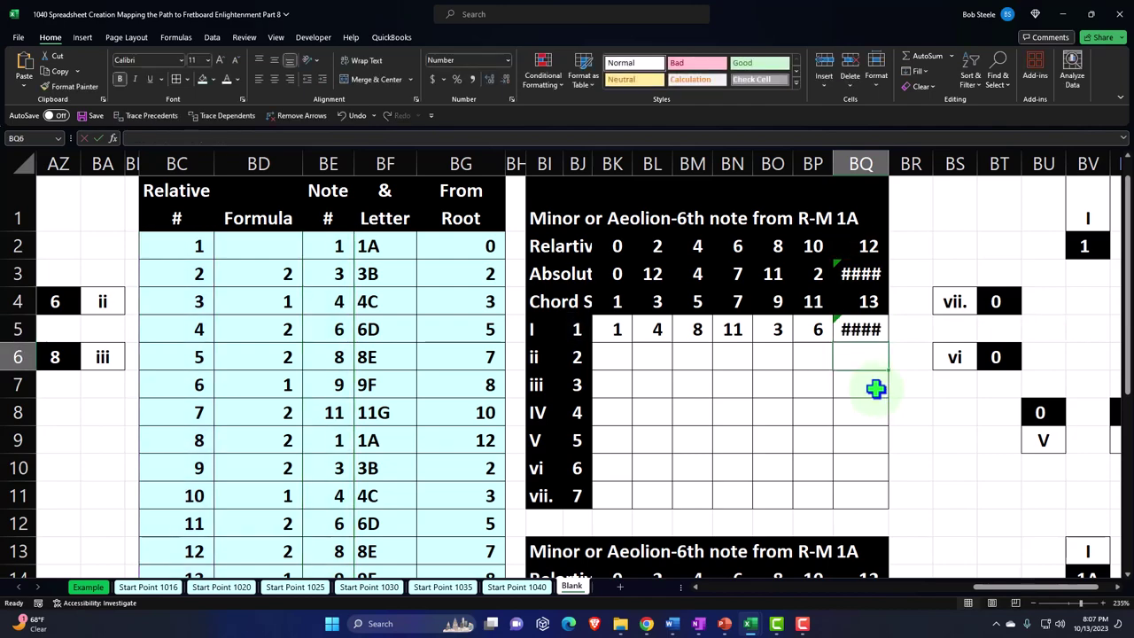
{"action": "double_click", "coordinate": [863, 328]}
{"action": "scroll", "coordinate": [546, 384], "scroll_direction": "down", "scroll_amount": 6}
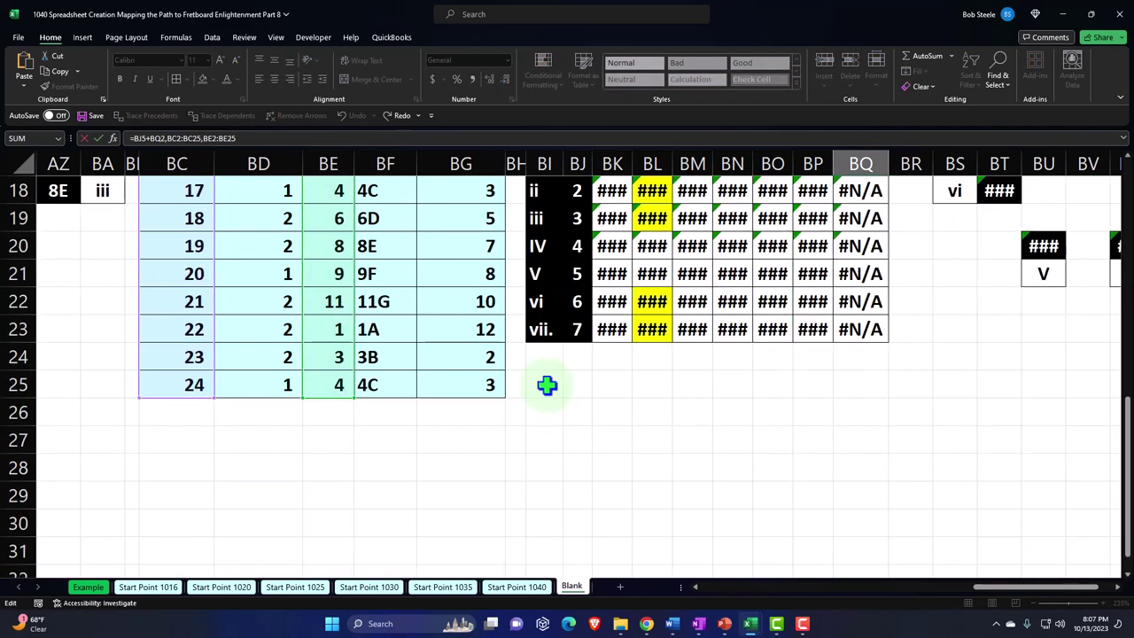
{"action": "scroll", "coordinate": [546, 385], "scroll_direction": "up", "scroll_amount": 6}
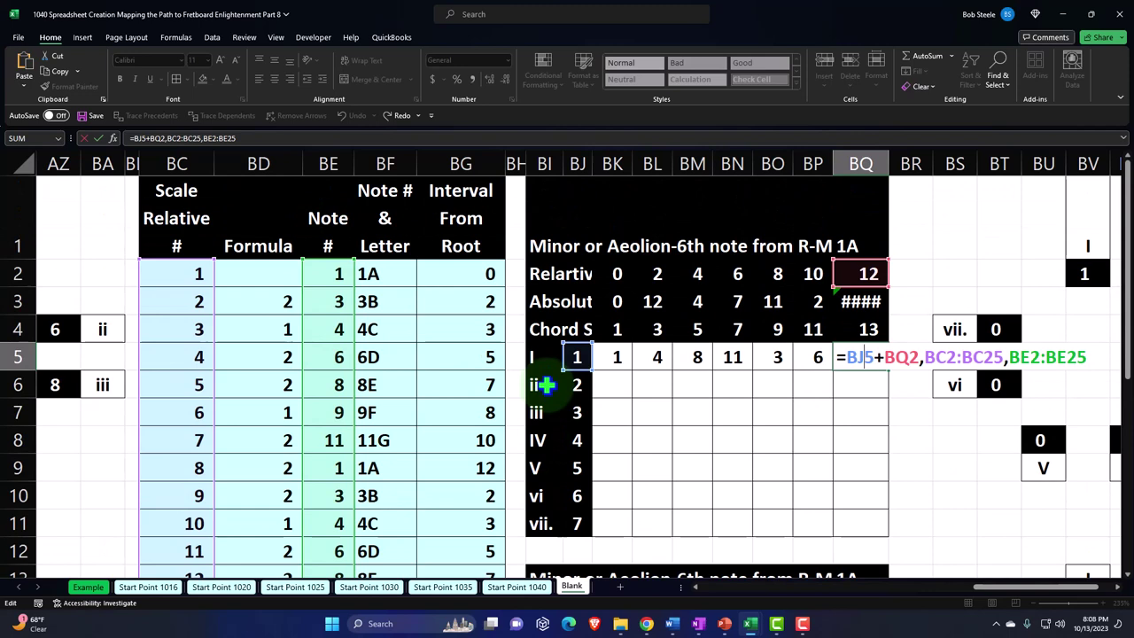
{"action": "key", "text": "Escape"}
{"action": "key", "text": "ctrl+z"}
{"action": "scroll", "coordinate": [545, 384], "scroll_direction": "down", "scroll_amount": 1}
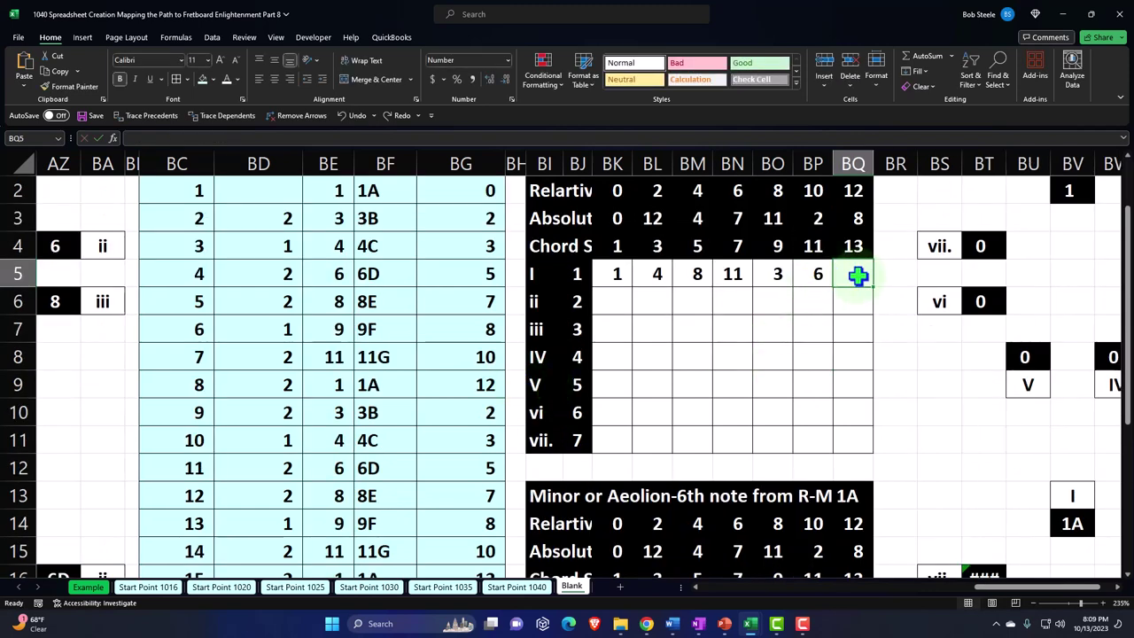
Enter =XLOOKUP(BJ5+BQ2,BC2:BC25,BE2:BE25) in BQ5.
{"action": "type", "text": "=xloo"}
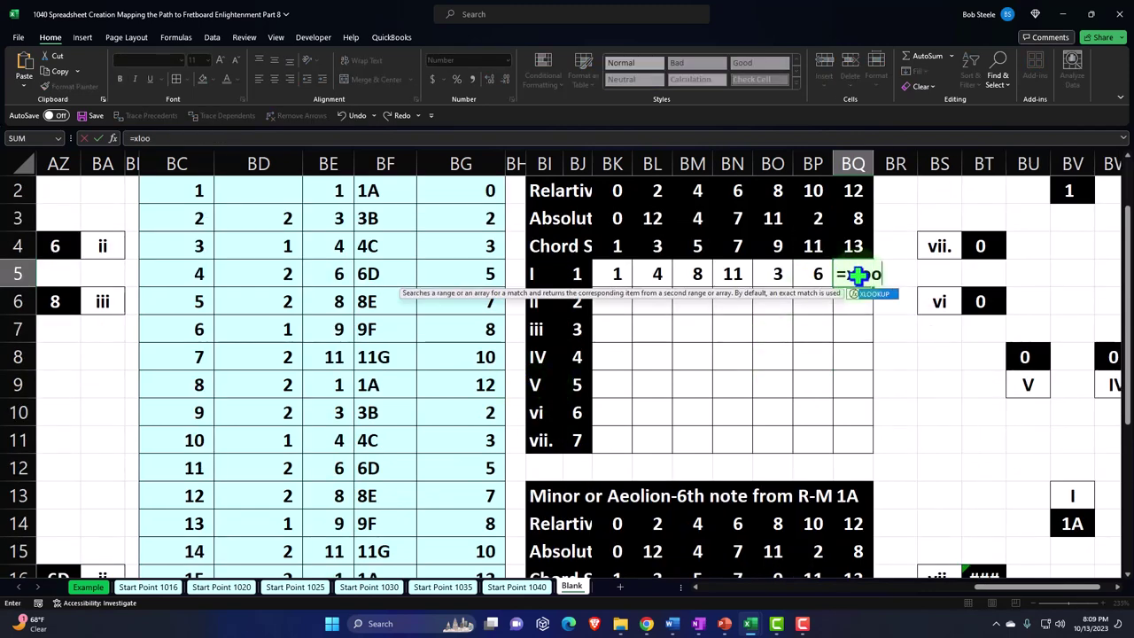
{"action": "key", "text": "Tab"}
{"action": "key", "text": "Left"}
{"action": "key", "text": "Left"}
{"action": "key", "text": "Left"}
{"action": "key", "text": "Left"}
{"action": "key", "text": "Left"}
{"action": "key", "text": "Left"}
{"action": "key", "text": "Left"}
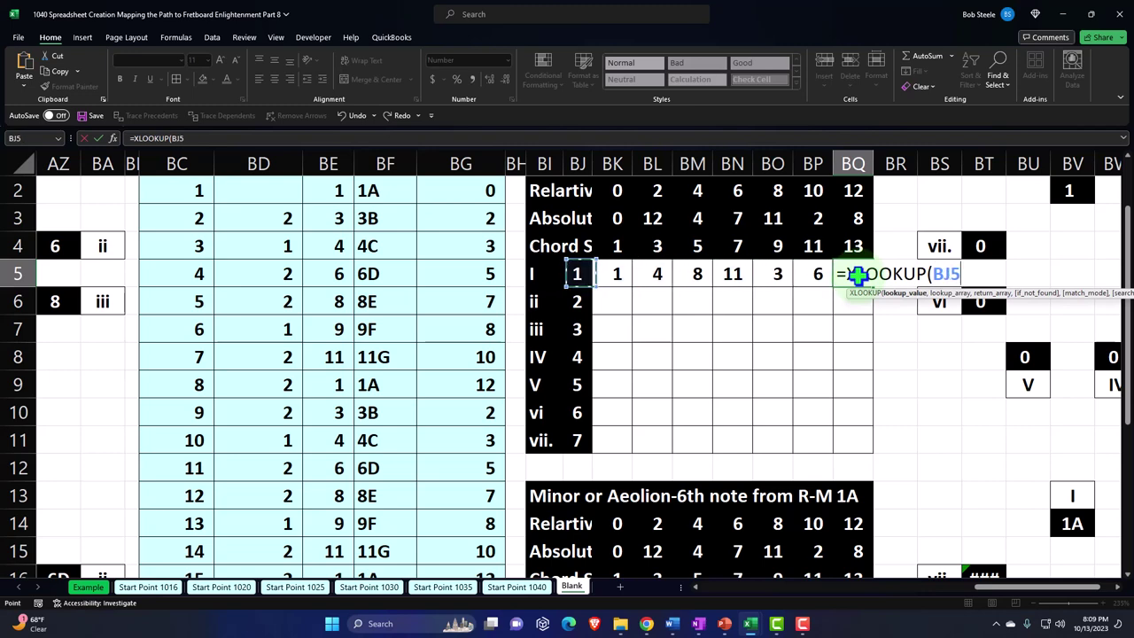
{"action": "type", "text": "+"}
{"action": "key", "text": "Up"}
{"action": "key", "text": "Up"}
{"action": "key", "text": "Up"}
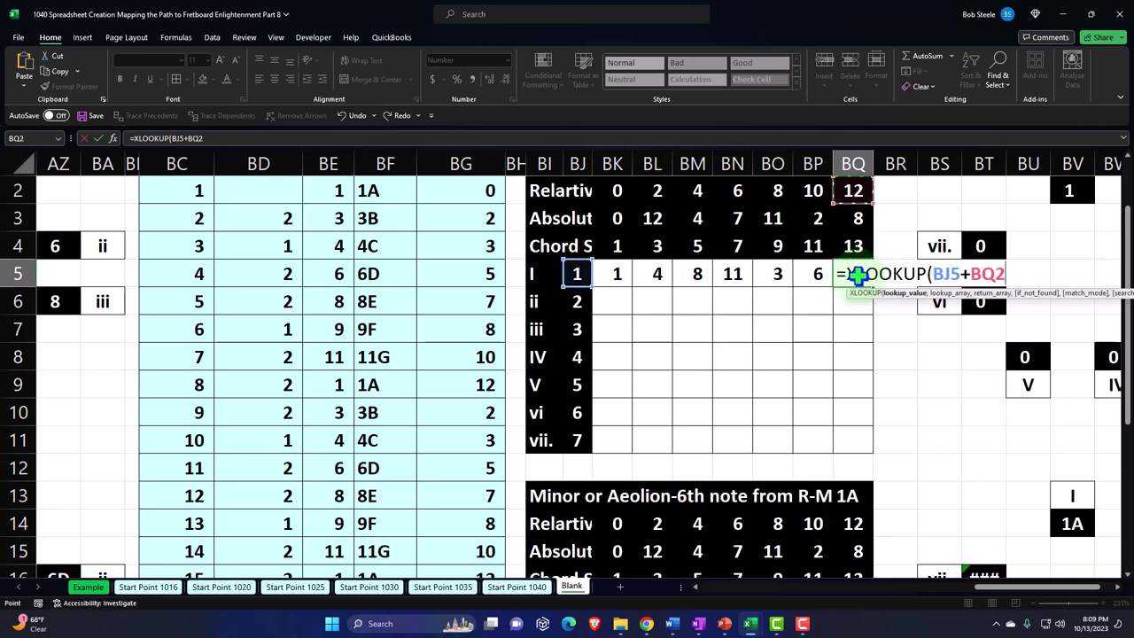
{"action": "type", "text": ",BC2:BC25,BE2:BE25"}
{"action": "key", "text": "Return"}
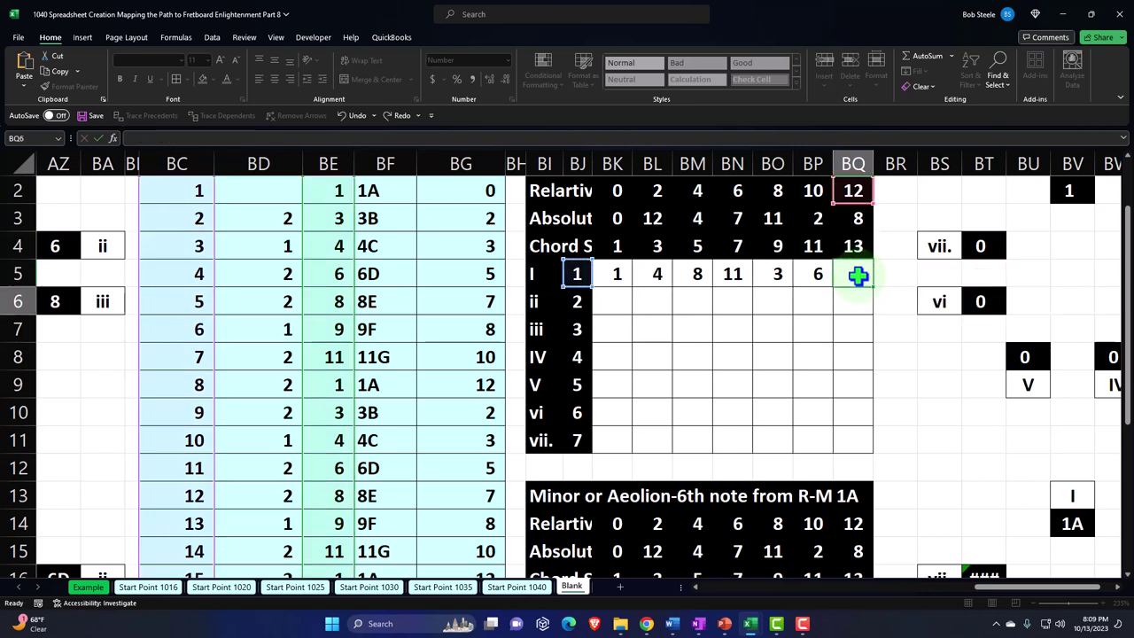
{"action": "key", "text": "Left"}
{"action": "key", "text": "Left"}
{"action": "key", "text": "Left"}
{"action": "key", "text": "Left"}
{"action": "key", "text": "Left"}
{"action": "key", "text": "Left"}
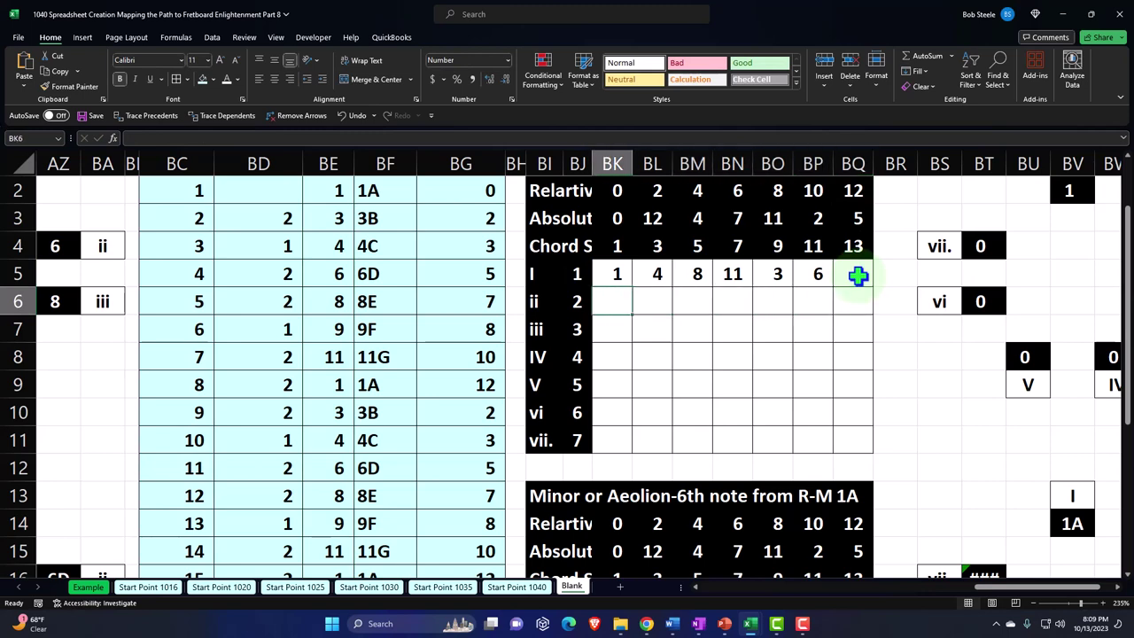
Enter =XLOOKUP(BJ6+BK2,BC2:BC25,BE2:BE25) in BK6 and its BL2 counterpart in BL6, giving 3 and 6.
{"action": "type", "text": "=xl"}
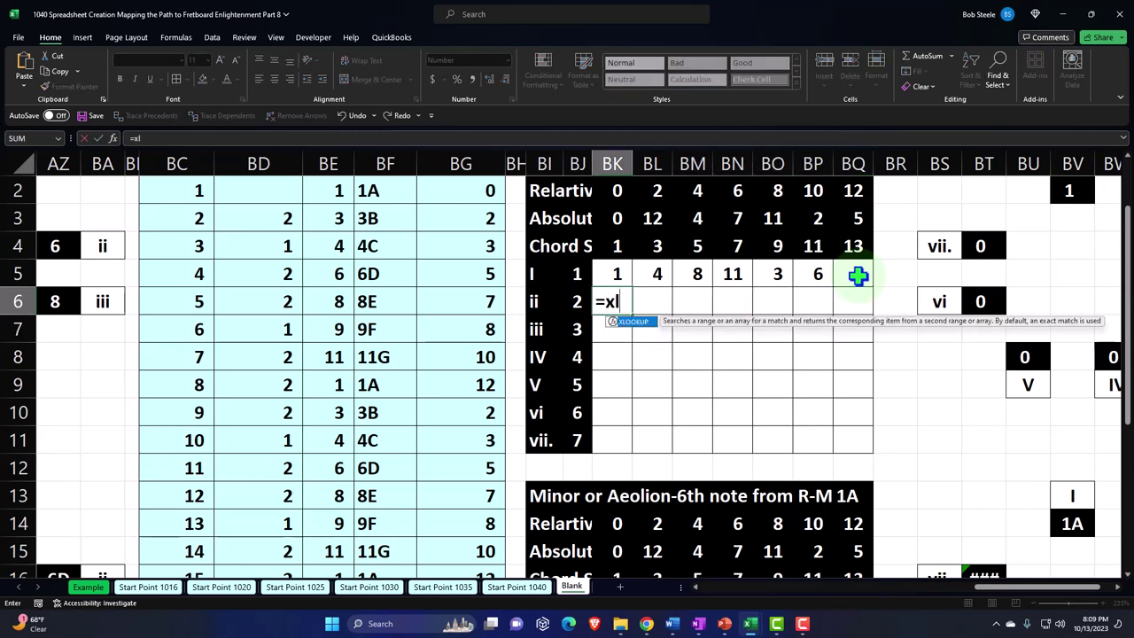
{"action": "key", "text": "Tab"}
{"action": "key", "text": "Left"}
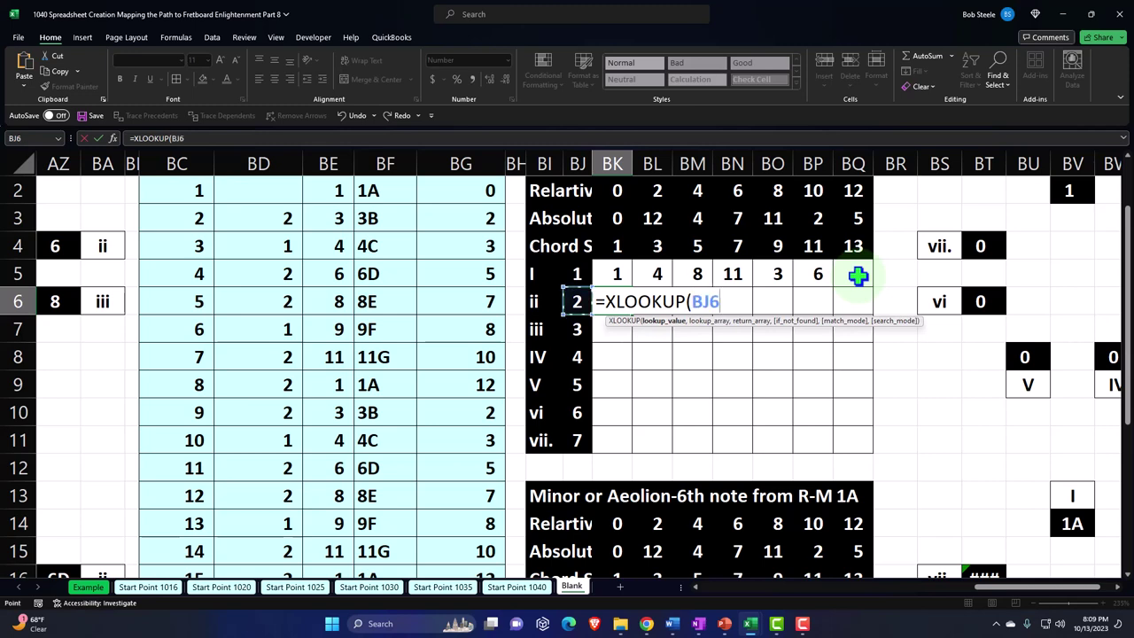
{"action": "type", "text": "+"}
{"action": "key", "text": "Up"}
{"action": "key", "text": "Up"}
{"action": "key", "text": "Up"}
{"action": "key", "text": "Up"}
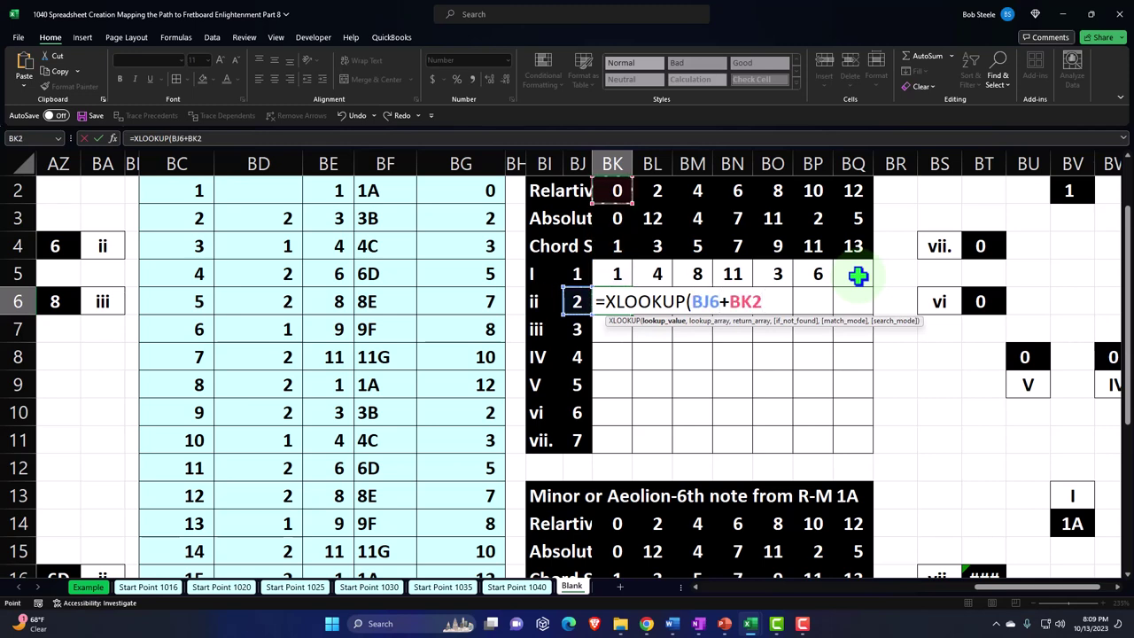
{"action": "type", "text": ",BC2:BC25,BE2:BE25"}
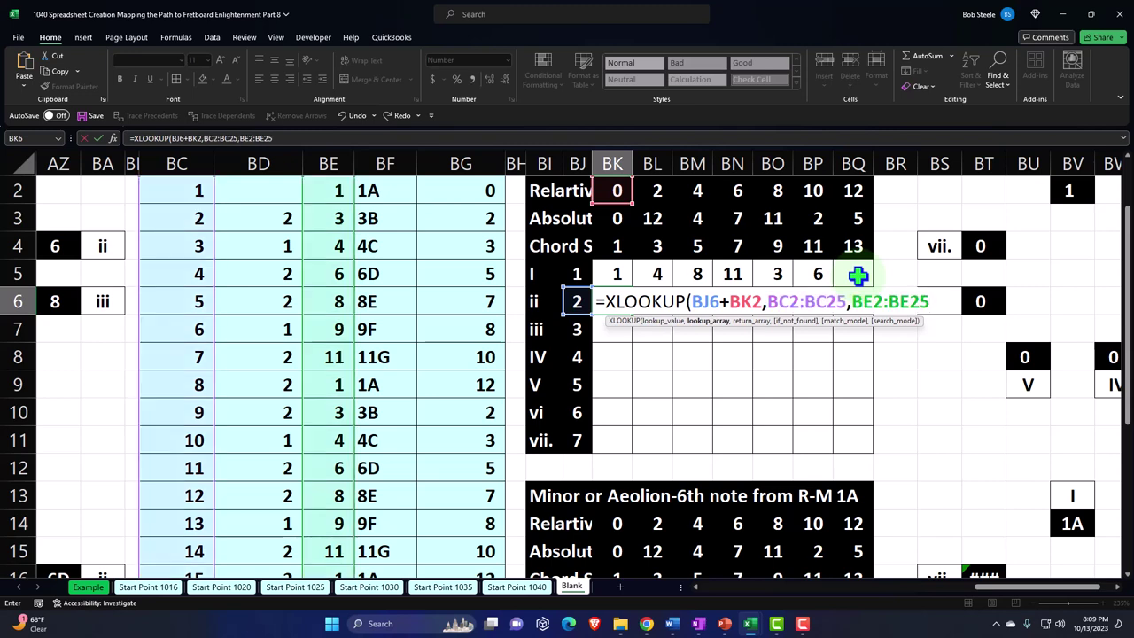
{"action": "key", "text": "Tab"}
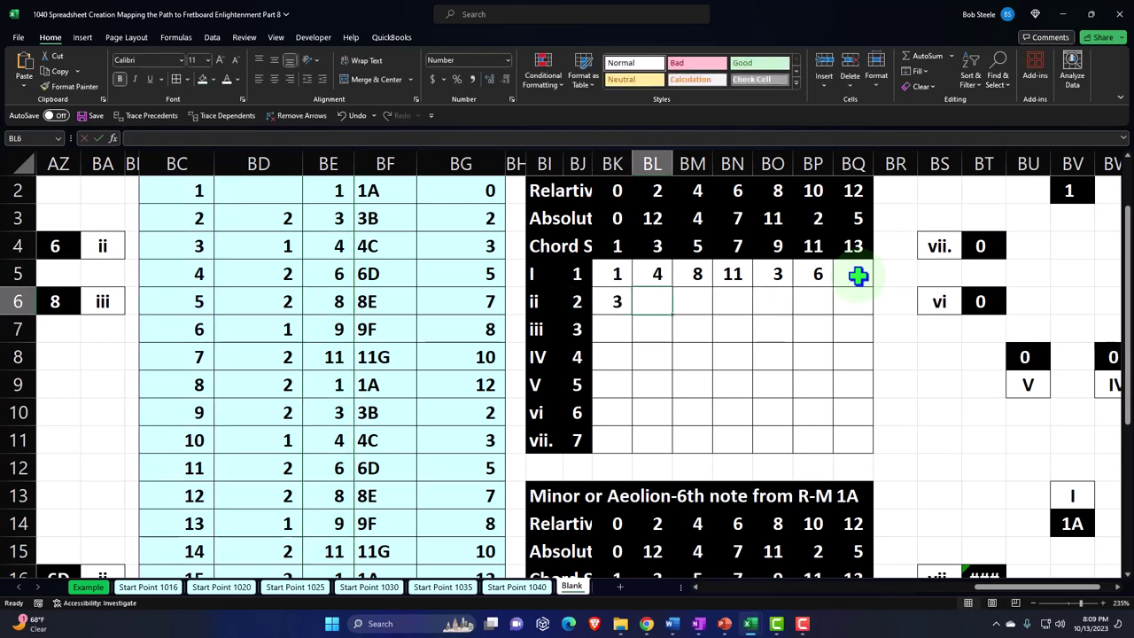
{"action": "type", "text": "=xl"}
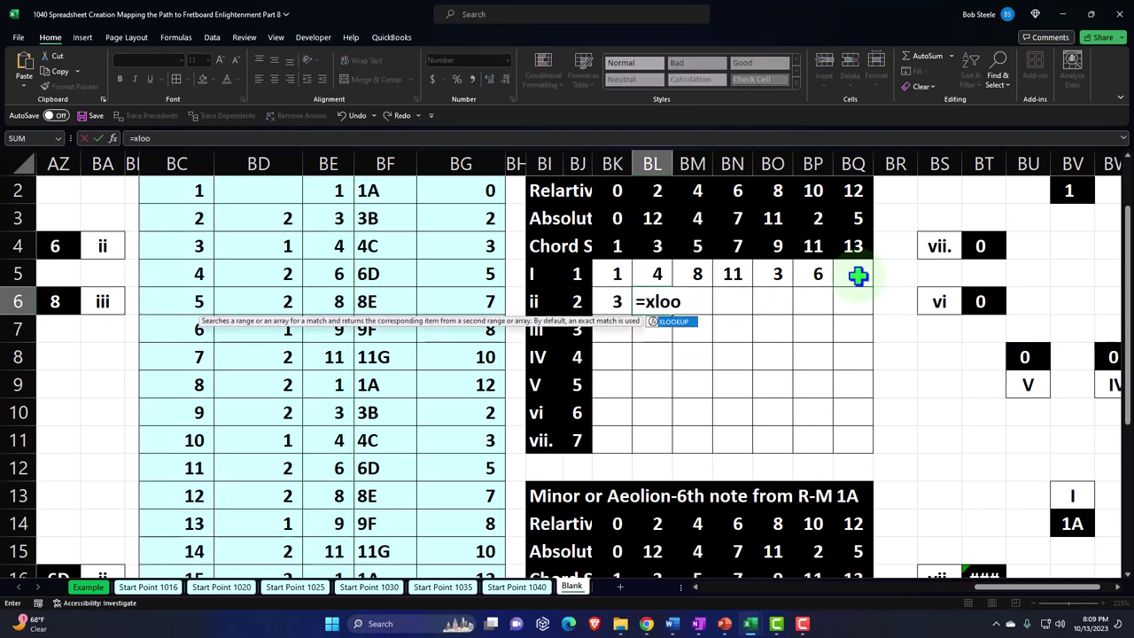
{"action": "type", "text": "oo"}
{"action": "key", "text": "Tab"}
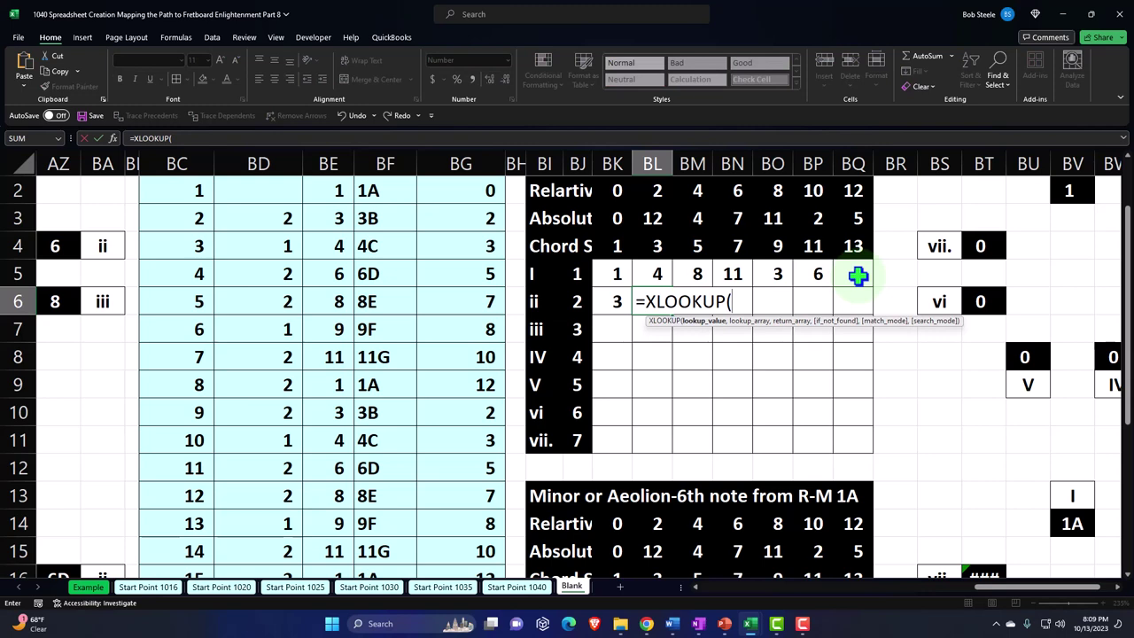
{"action": "key", "text": "Left"}
{"action": "key", "text": "Left"}
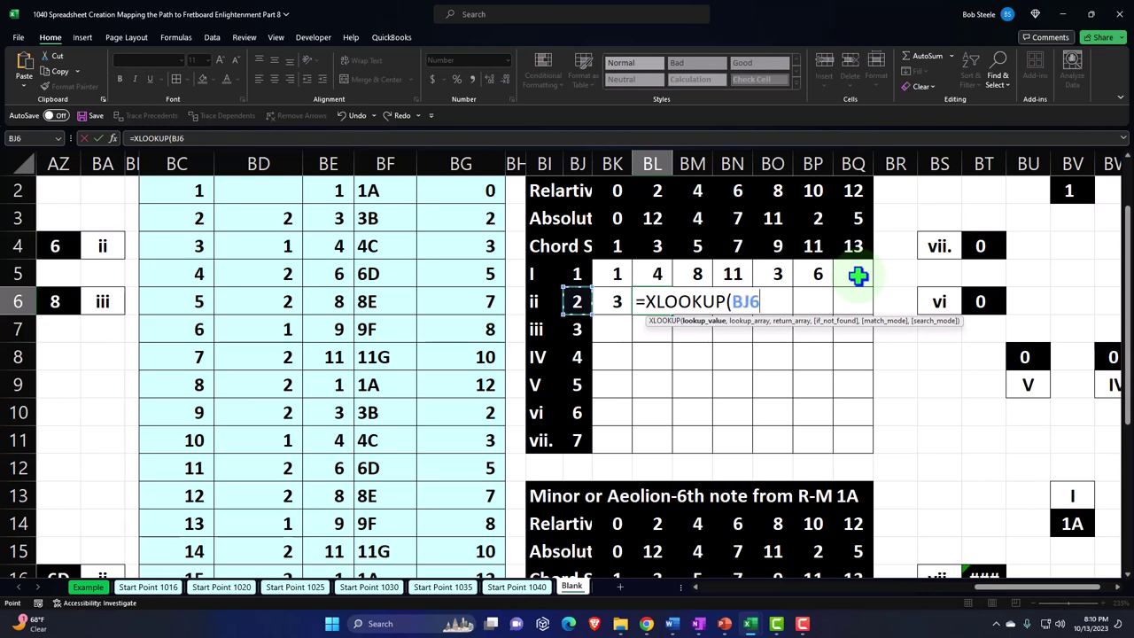
{"action": "type", "text": "+"}
{"action": "key", "text": "Up"}
{"action": "key", "text": "Up"}
{"action": "key", "text": "Up"}
{"action": "key", "text": "Up"}
{"action": "type", "text": ","}
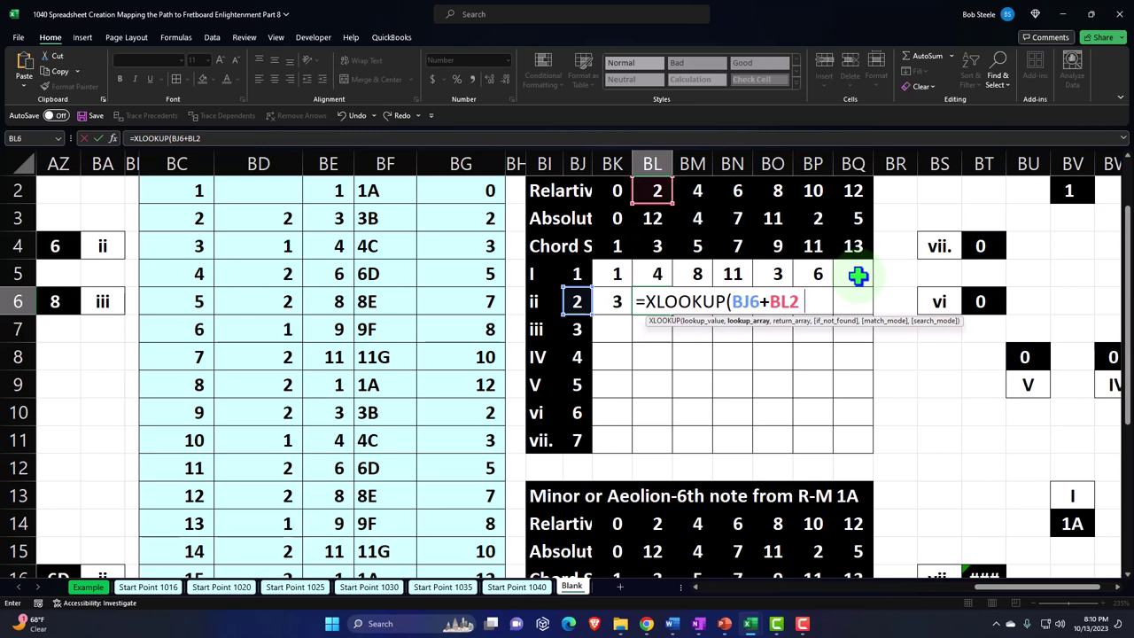
{"action": "type", "text": "BC2:BC25,BE2:BE25"}
{"action": "key", "text": "Tab"}
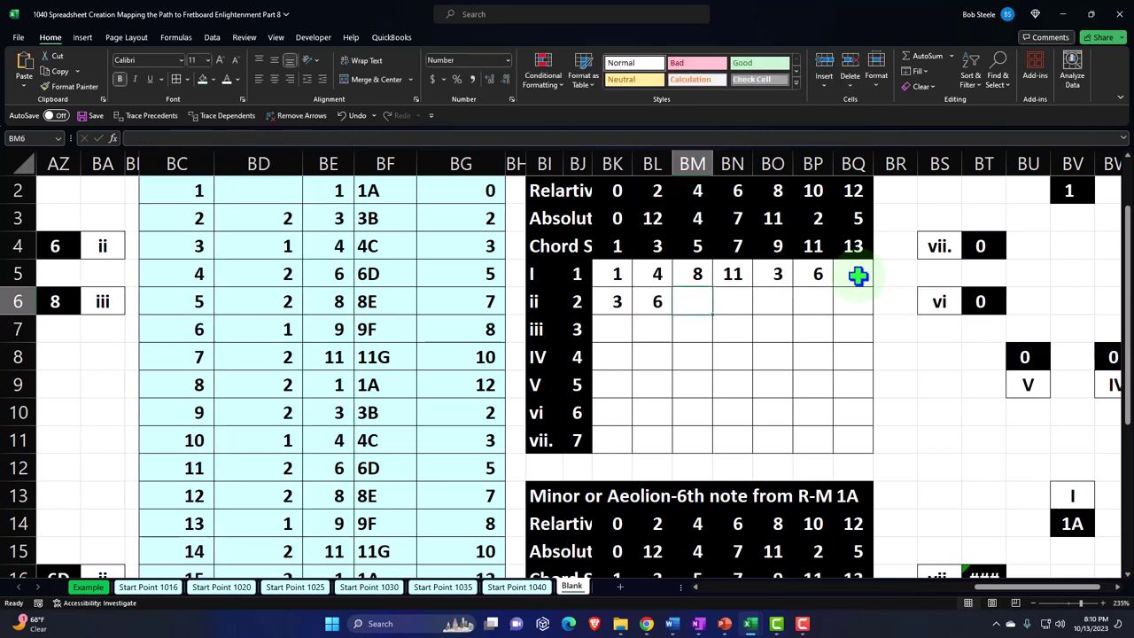
Fill BM6 and BN6 with the same XLOOKUP on BJ6 plus BM2/BN2, giving 9 and 1.
{"action": "type", "text": "=xloo"}
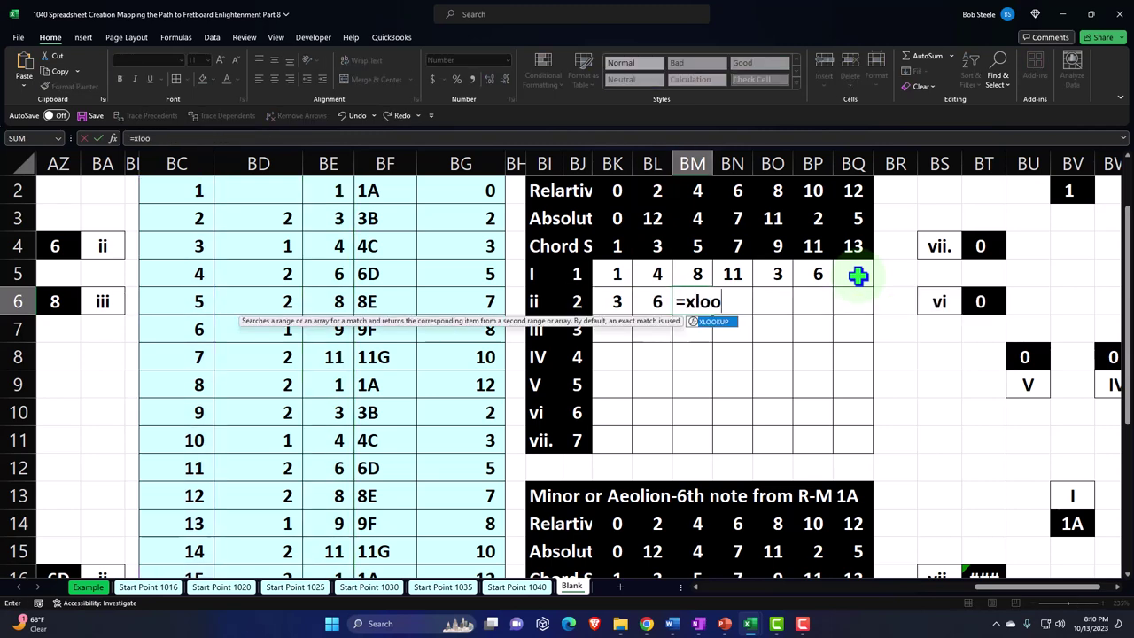
{"action": "key", "text": "Tab"}
{"action": "key", "text": "Left"}
{"action": "key", "text": "Left"}
{"action": "key", "text": "Left"}
{"action": "type", "text": "+"}
{"action": "key", "text": "Up"}
{"action": "key", "text": "Up"}
{"action": "key", "text": "Up"}
{"action": "key", "text": "Up"}
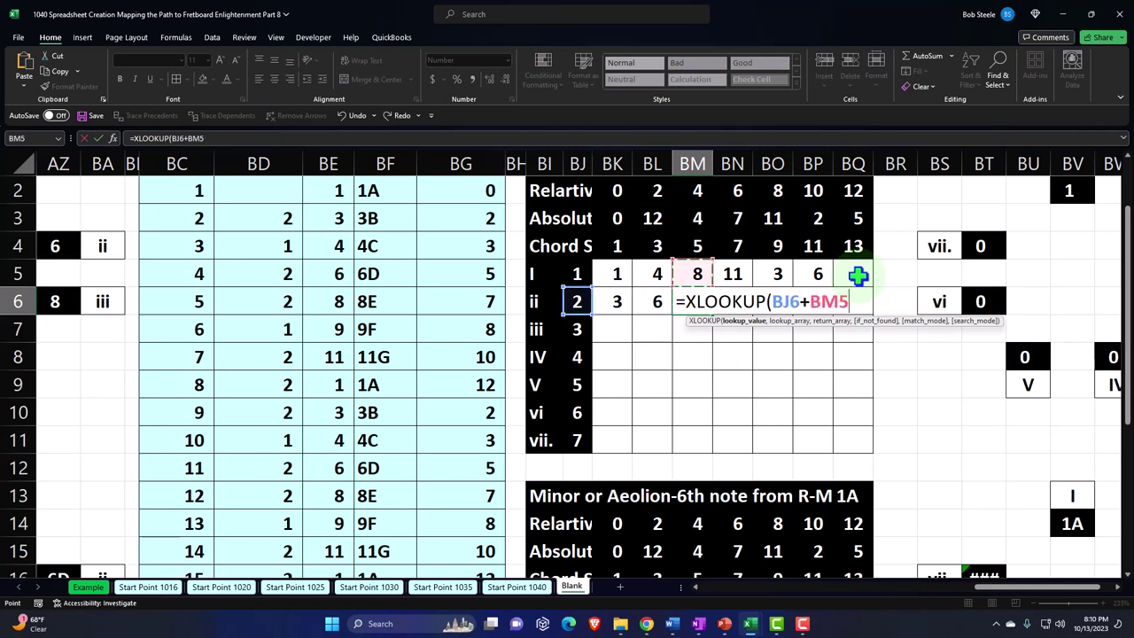
{"action": "type", "text": ",BC2:BC25,BE2:BE25"}
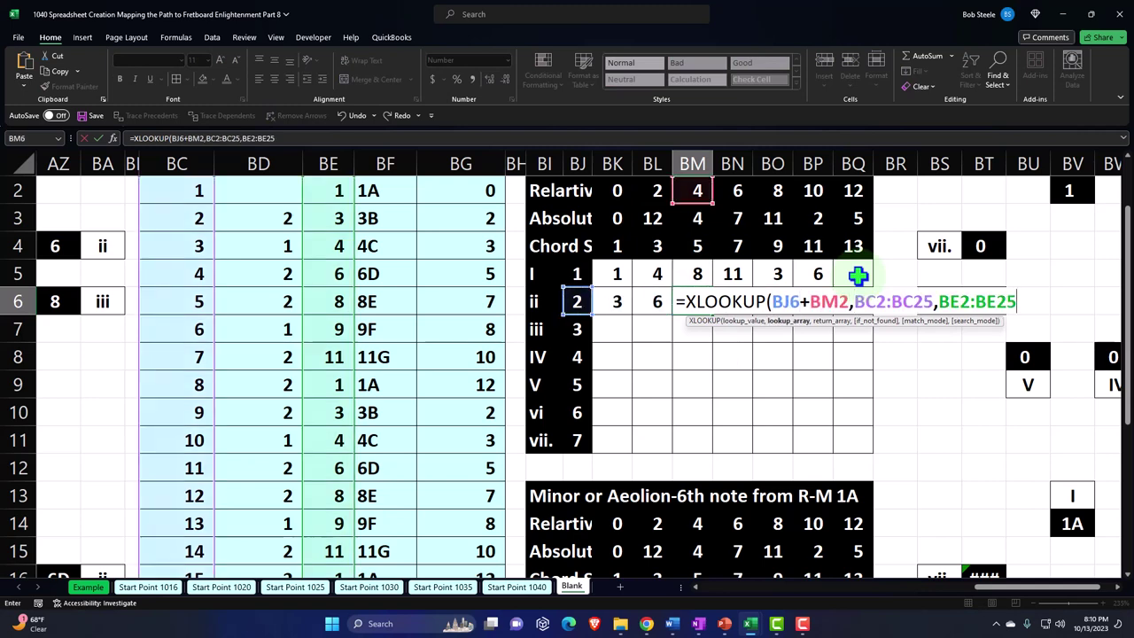
{"action": "key", "text": "Tab"}
{"action": "type", "text": "=xloo"}
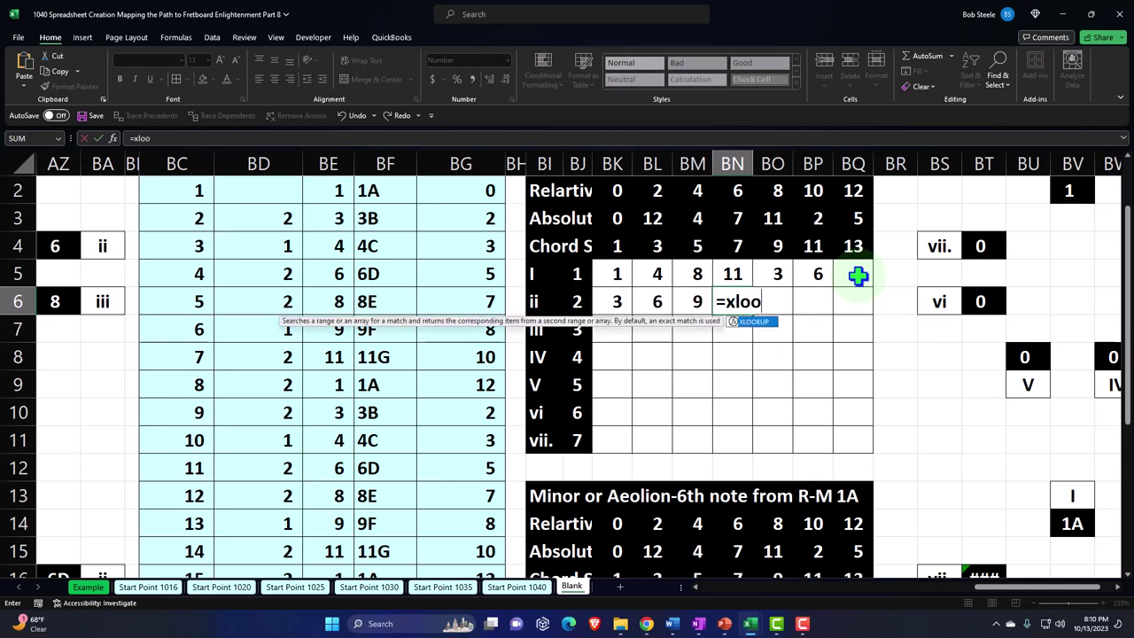
{"action": "key", "text": "Tab"}
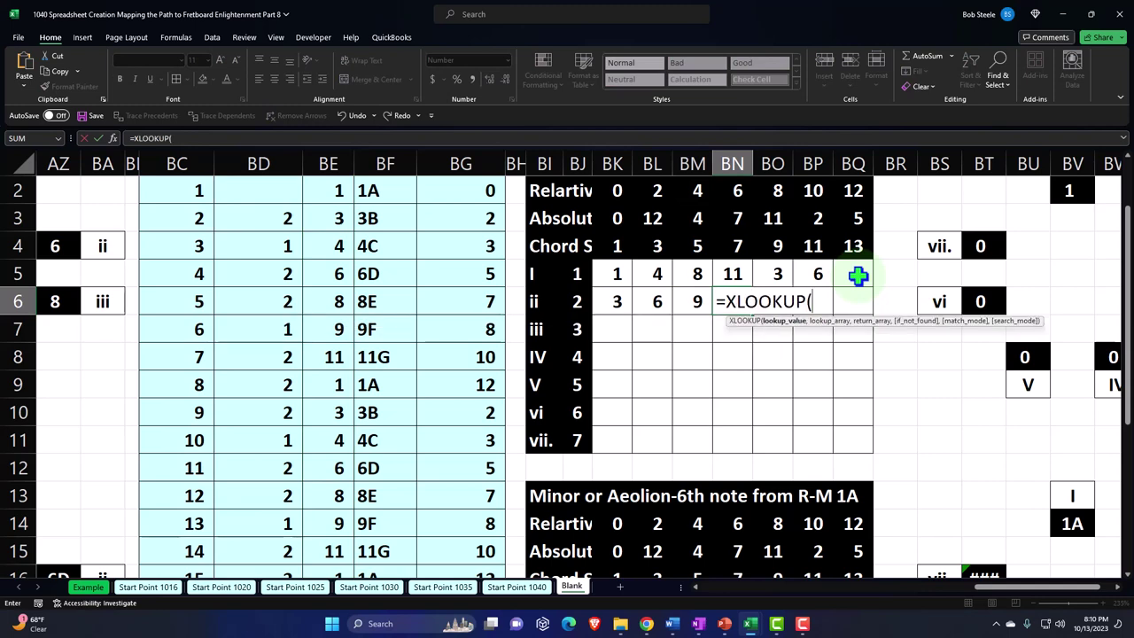
{"action": "key", "text": "Left"}
{"action": "key", "text": "Left"}
{"action": "key", "text": "Left"}
{"action": "key", "text": "Left"}
{"action": "type", "text": "+"}
{"action": "key", "text": "Up"}
{"action": "key", "text": "Up"}
{"action": "key", "text": "Up"}
{"action": "key", "text": "Up"}
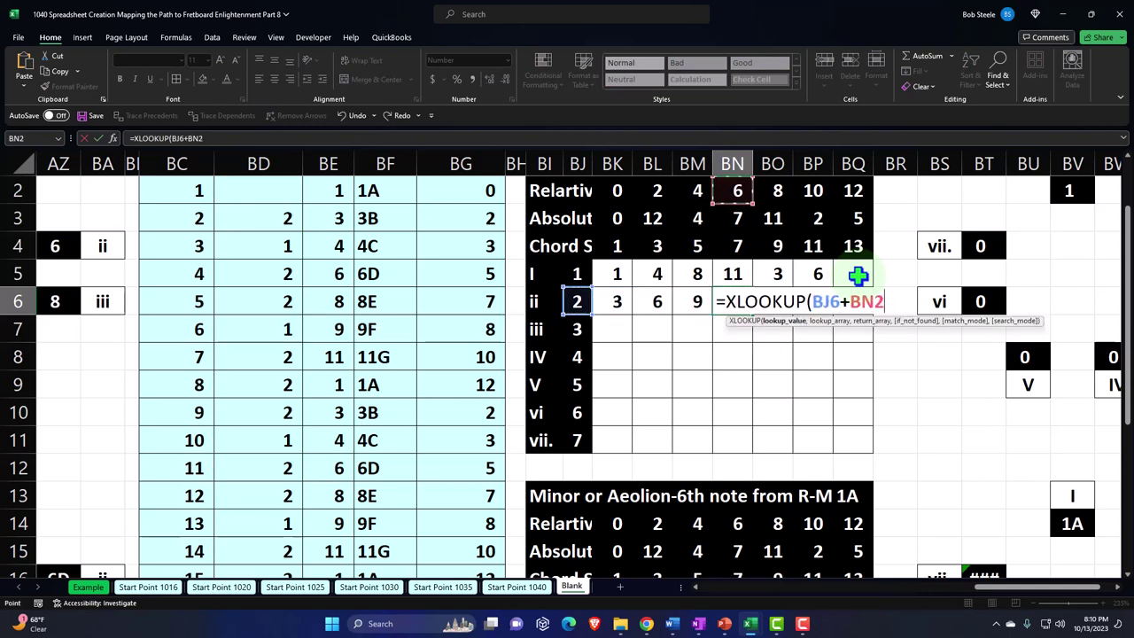
{"action": "type", "text": ","}
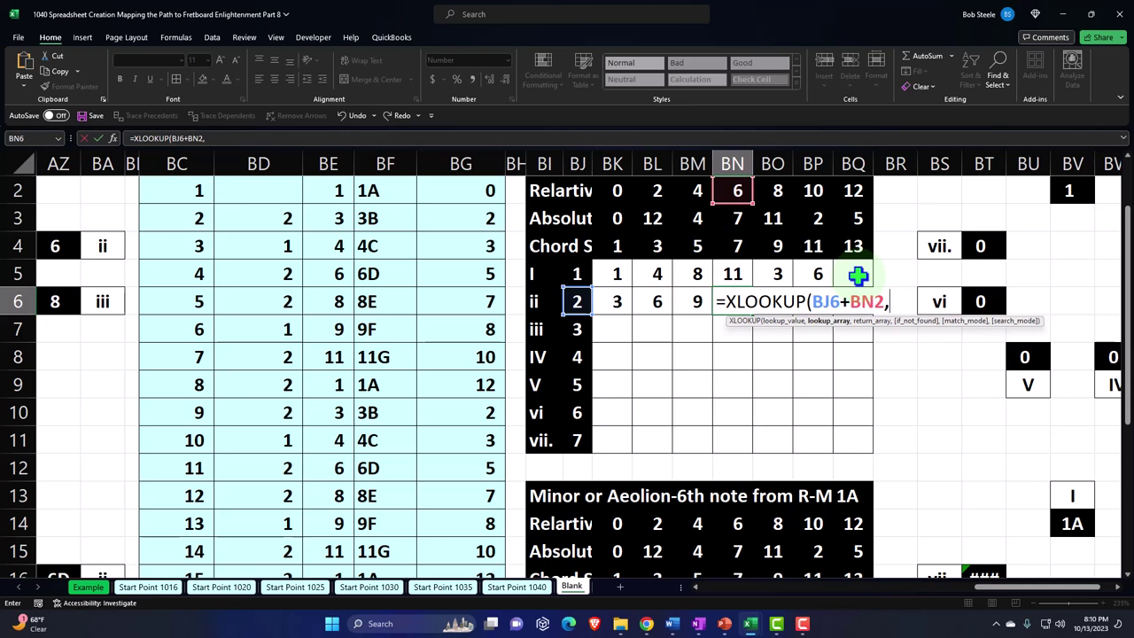
{"action": "type", "text": "BC2:BC25,BE2:BE25"}
{"action": "key", "text": "Tab"}
Finish the ii row with XLOOKUP formulas in BO6:BQ6 using BO2–BQ2, giving 4, 8, 11.
{"action": "type", "text": "="}
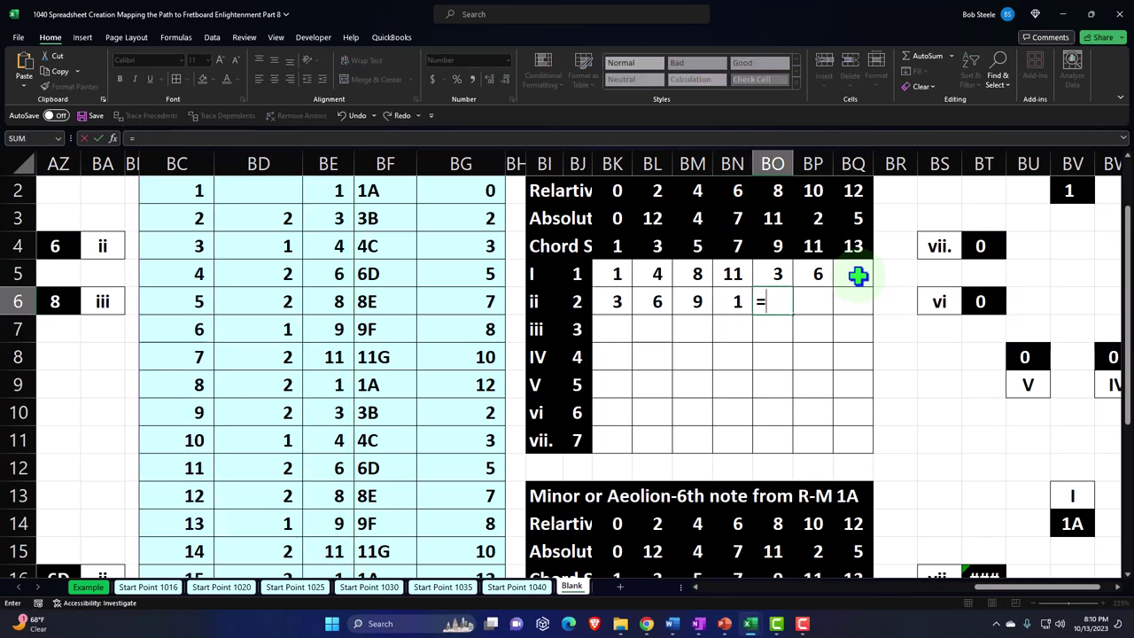
{"action": "type", "text": "xloo"}
{"action": "key", "text": "Tab"}
{"action": "key", "text": "Left"}
{"action": "key", "text": "Left"}
{"action": "key", "text": "Left"}
{"action": "key", "text": "Left"}
{"action": "key", "text": "Left"}
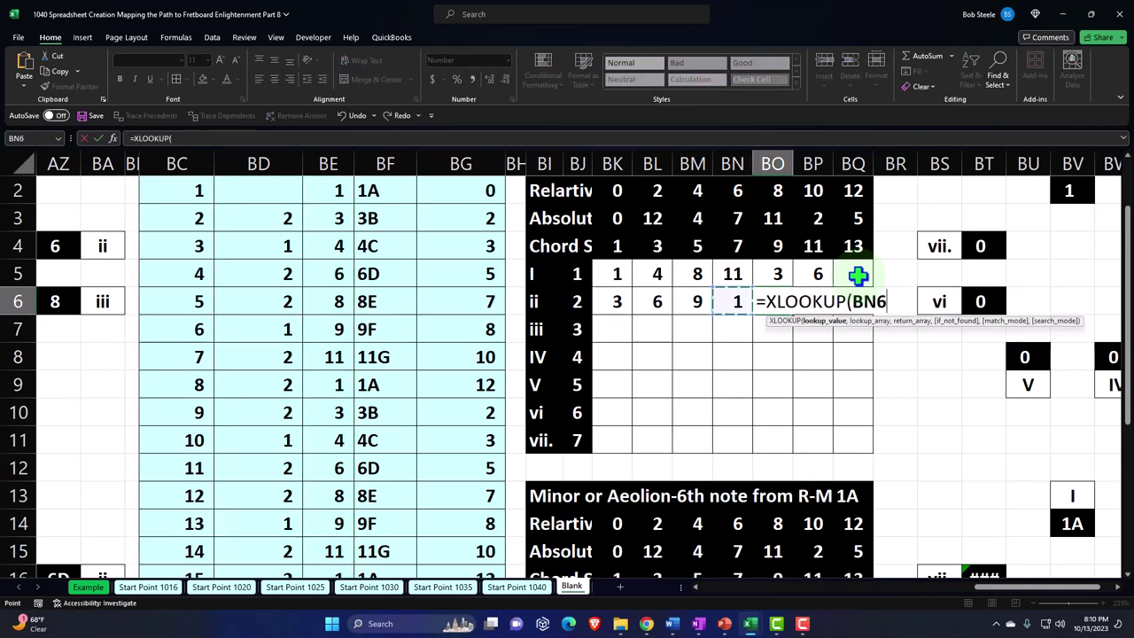
{"action": "type", "text": "+"}
{"action": "key", "text": "Up"}
{"action": "key", "text": "Up"}
{"action": "key", "text": "Up"}
{"action": "key", "text": "Up"}
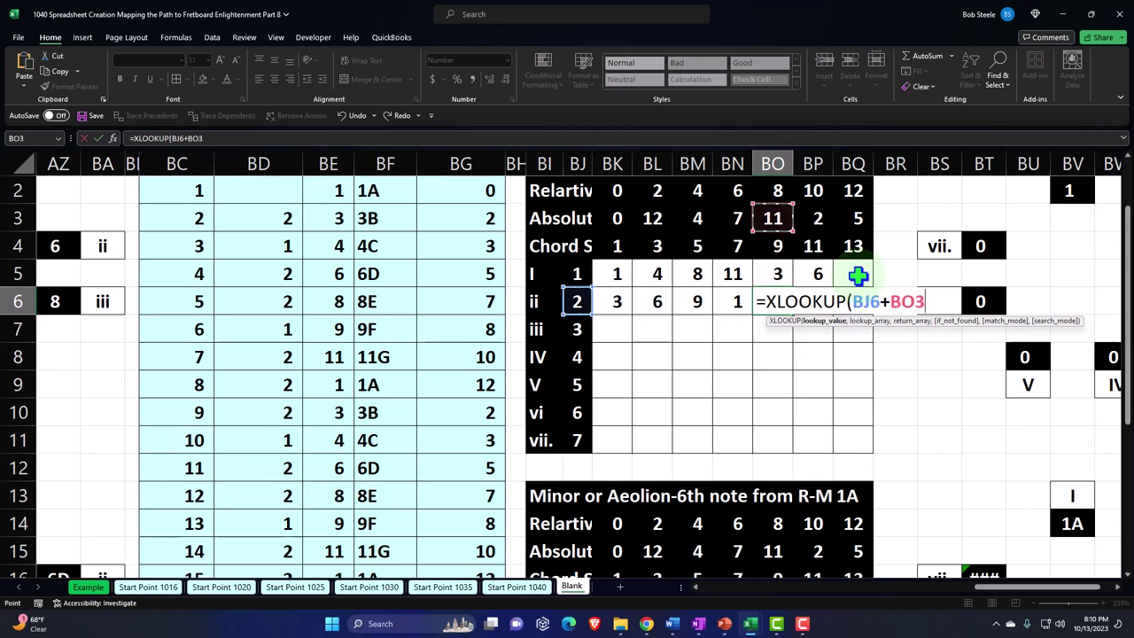
{"action": "type", "text": ",BC2:BC25,BE2:BE25"}
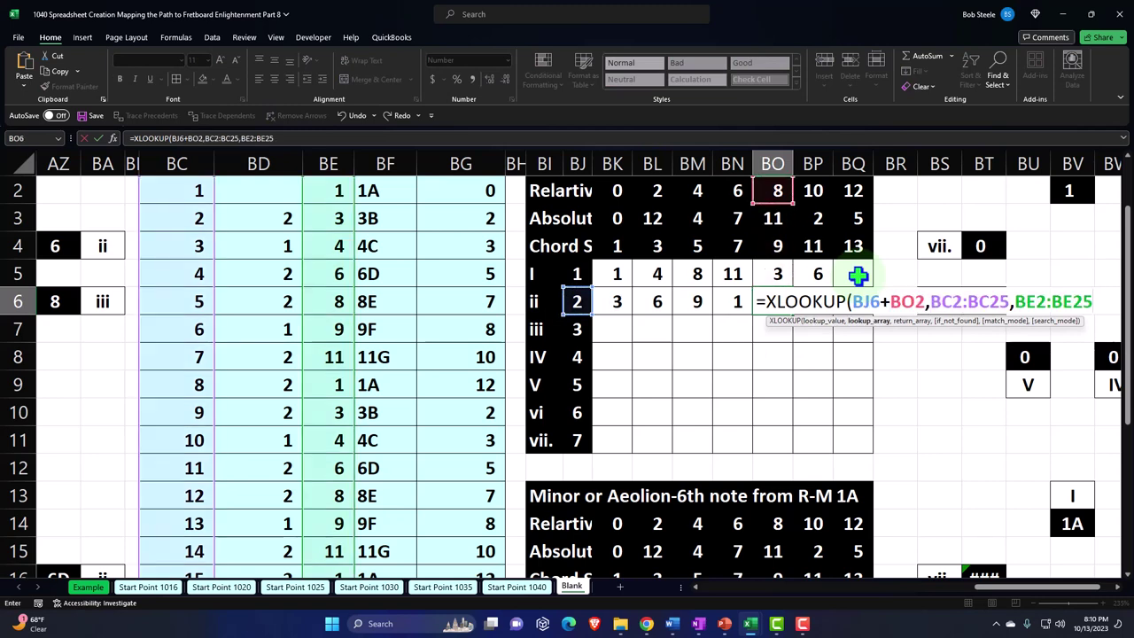
{"action": "key", "text": "Tab"}
{"action": "type", "text": "=xloo"}
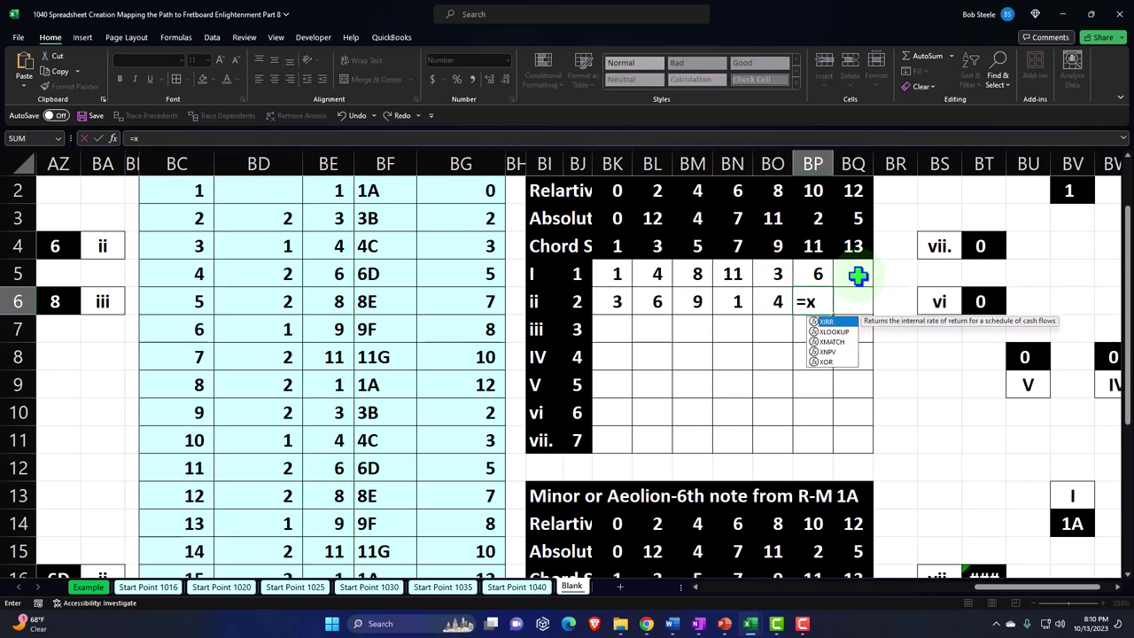
{"action": "key", "text": "Tab"}
{"action": "key", "text": "Left"}
{"action": "key", "text": "Left"}
{"action": "key", "text": "Left"}
{"action": "key", "text": "Left"}
{"action": "key", "text": "Left"}
{"action": "key", "text": "Left"}
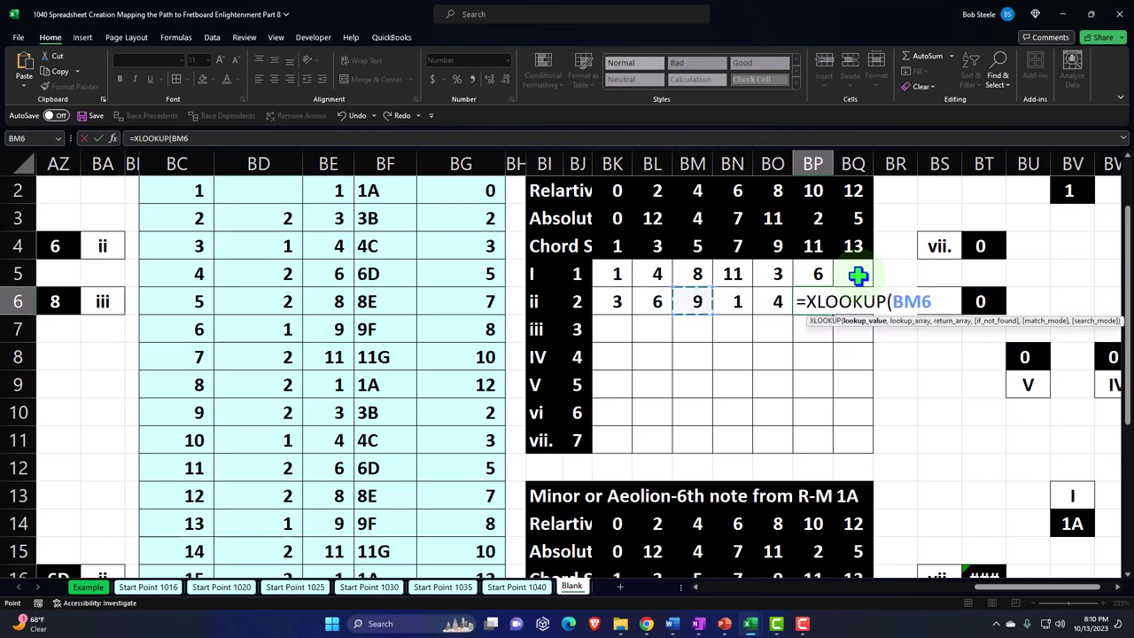
{"action": "type", "text": "+"}
{"action": "key", "text": "Up"}
{"action": "key", "text": "Up"}
{"action": "key", "text": "Up"}
{"action": "key", "text": "Up"}
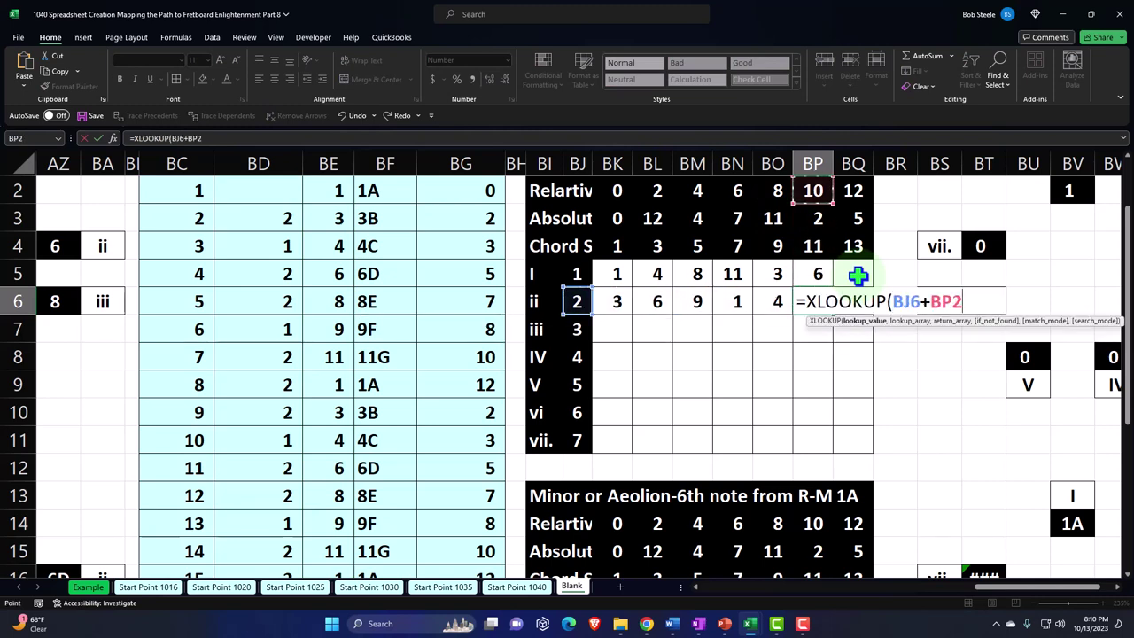
{"action": "type", "text": ",BC2:BC25,BE2:BE25"}
{"action": "key", "text": "Tab"}
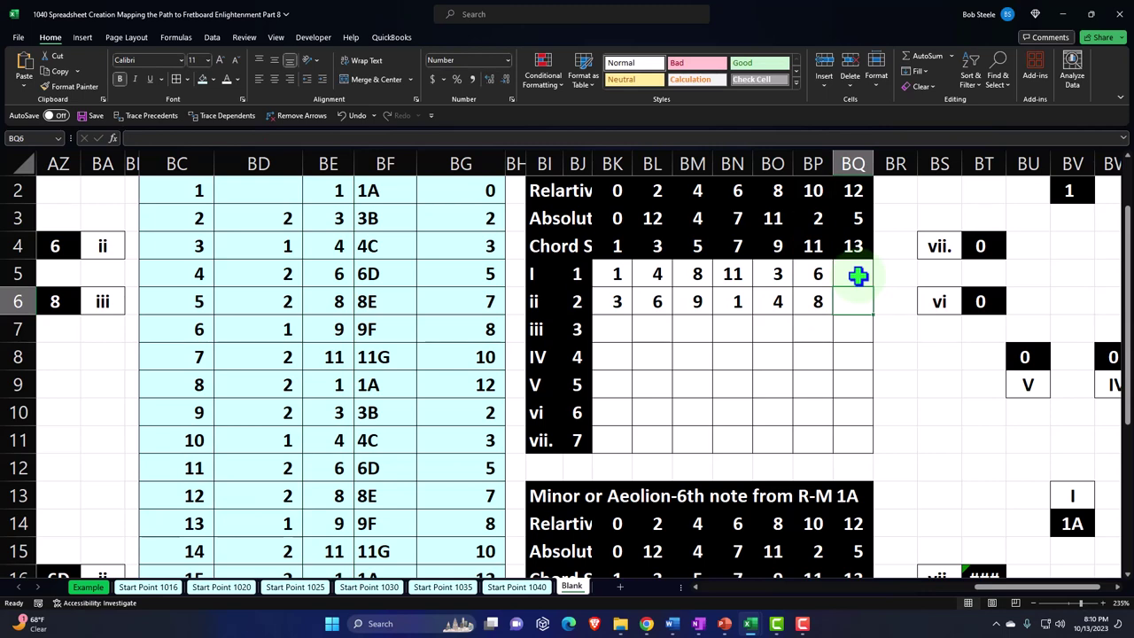
{"action": "type", "text": "=xl"}
{"action": "key", "text": "Tab"}
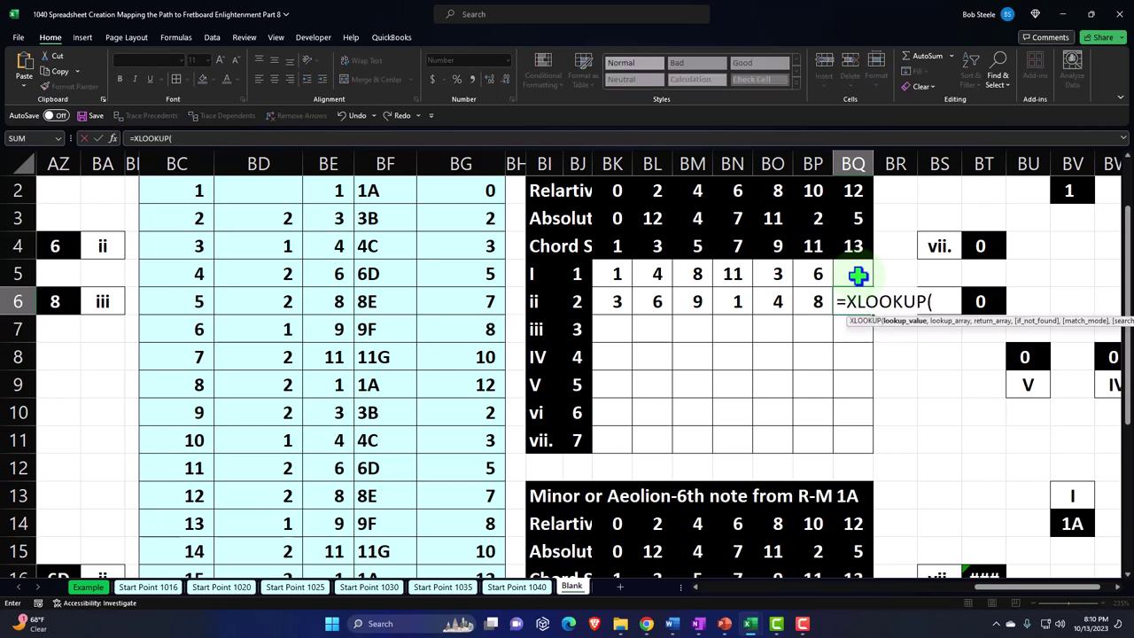
{"action": "key", "text": "Left"}
{"action": "key", "text": "Left"}
{"action": "key", "text": "Left"}
{"action": "key", "text": "Left"}
{"action": "key", "text": "Left"}
{"action": "key", "text": "Left"}
{"action": "key", "text": "Left"}
{"action": "type", "text": "+"}
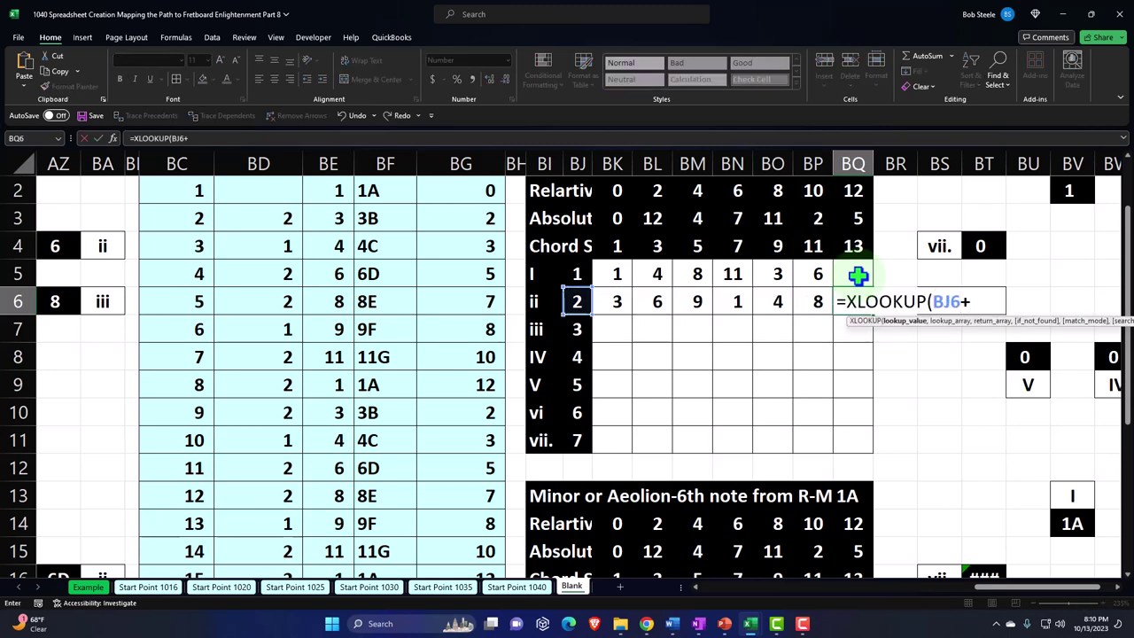
{"action": "key", "text": "Up"}
{"action": "key", "text": "Up"}
{"action": "key", "text": "Up"}
{"action": "key", "text": "Up"}
{"action": "type", "text": ",BC2:BC25,BE2:BE25"}
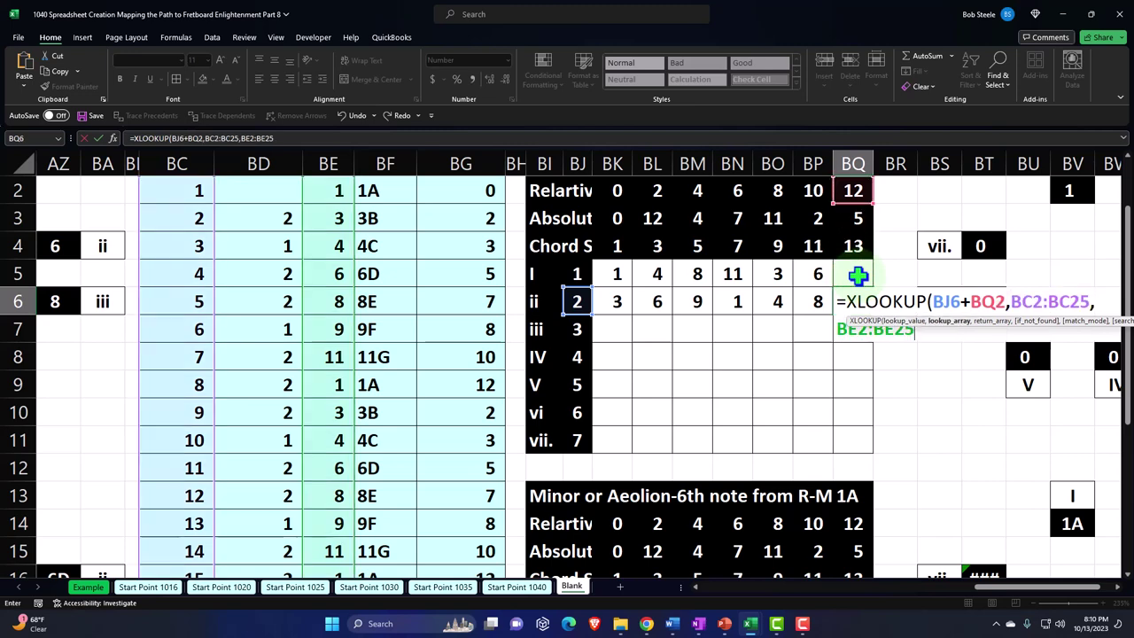
{"action": "key", "text": "Return"}
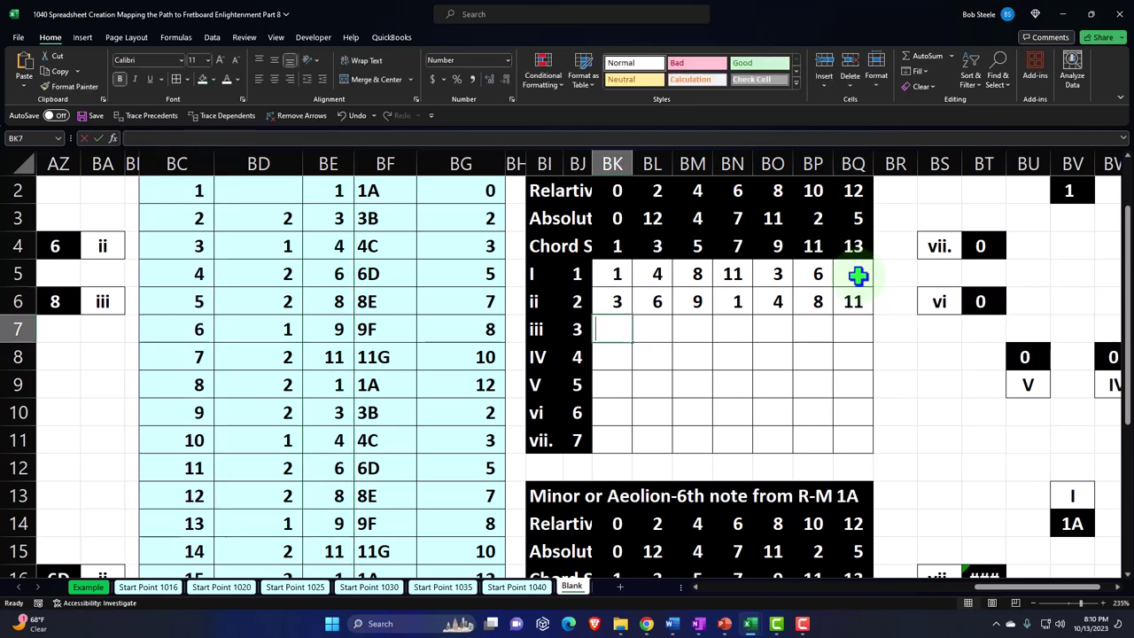
Enter =XLOOKUP(BJ7+BK2,BC2:BC25,BE2:BE25) in BK7 and its BL2 version in BL7, giving 4 and 8.
{"action": "type", "text": "=x"}
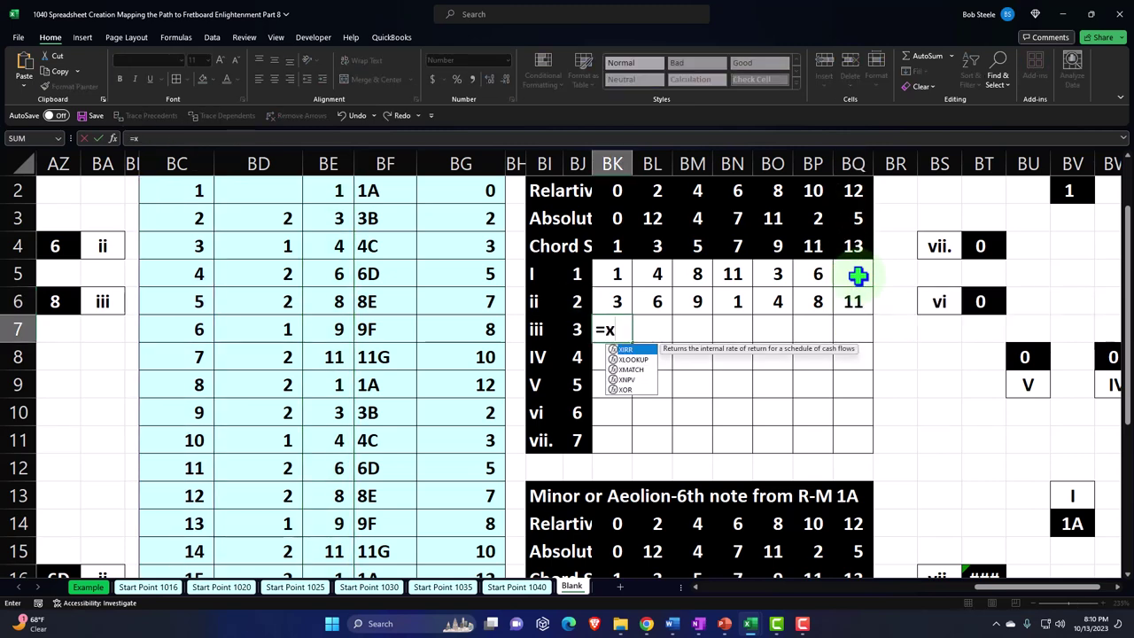
{"action": "type", "text": "look"}
{"action": "key", "text": "Tab"}
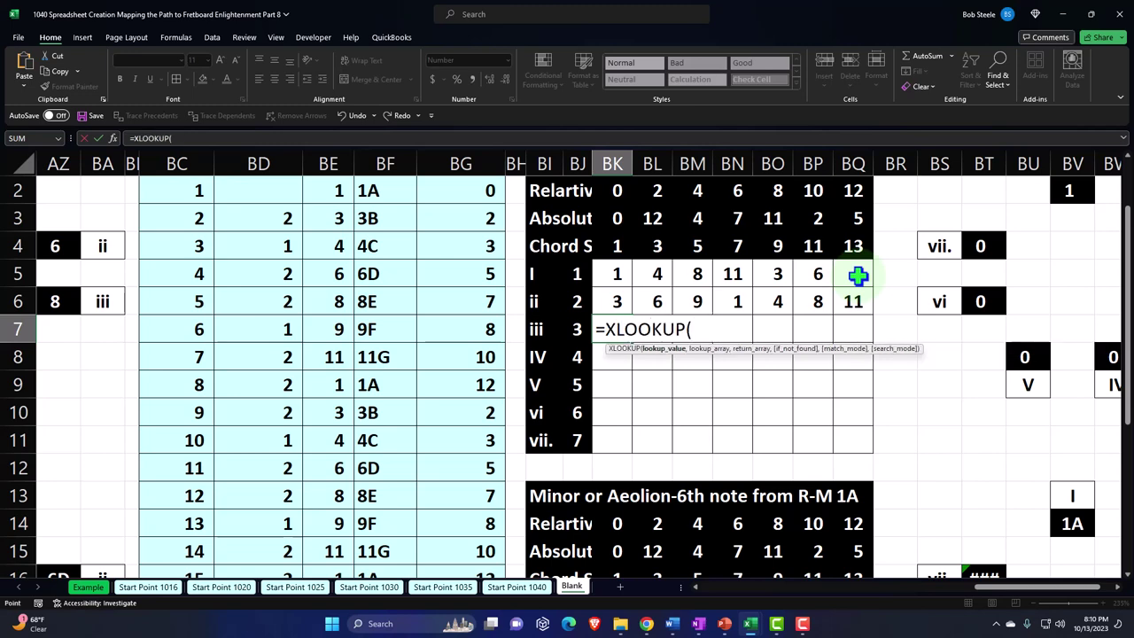
{"action": "key", "text": "Left"}
{"action": "type", "text": "+"}
{"action": "key", "text": "Up"}
{"action": "key", "text": "Up"}
{"action": "key", "text": "Up"}
{"action": "key", "text": "Up"}
{"action": "key", "text": "Up"}
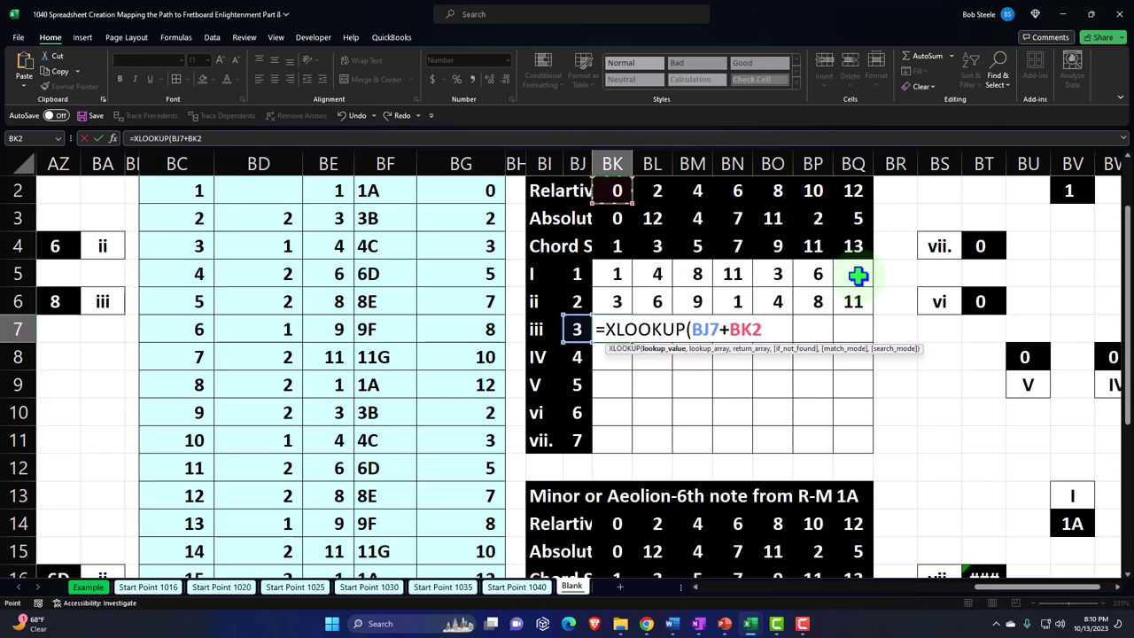
{"action": "type", "text": ",BC2:BC25,BE2:BE25"}
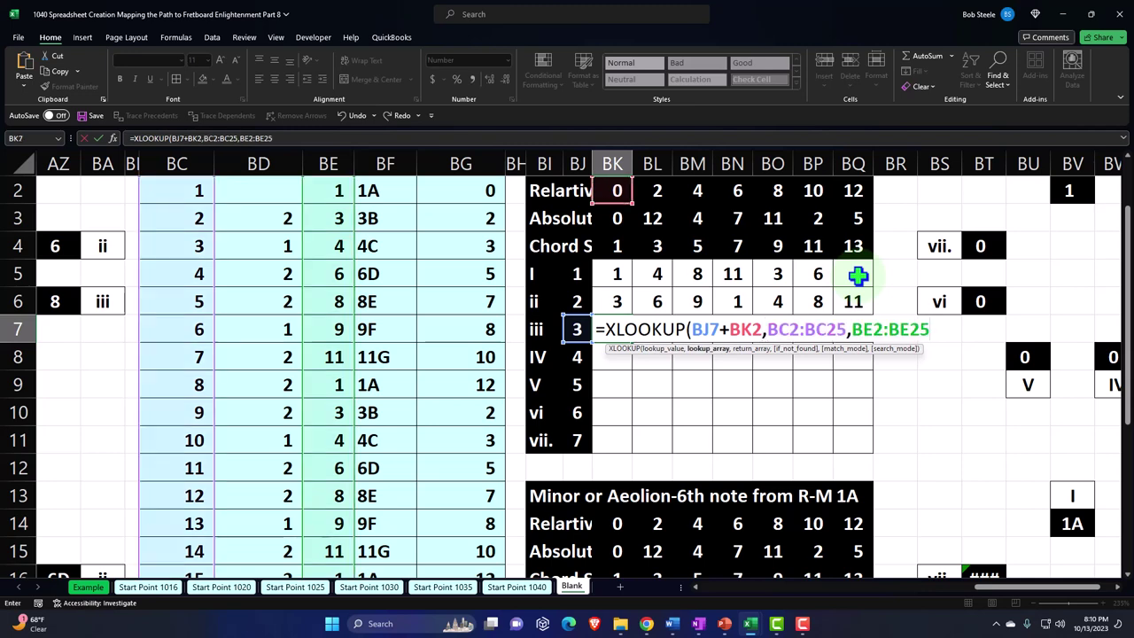
{"action": "key", "text": "Tab"}
{"action": "type", "text": "="}
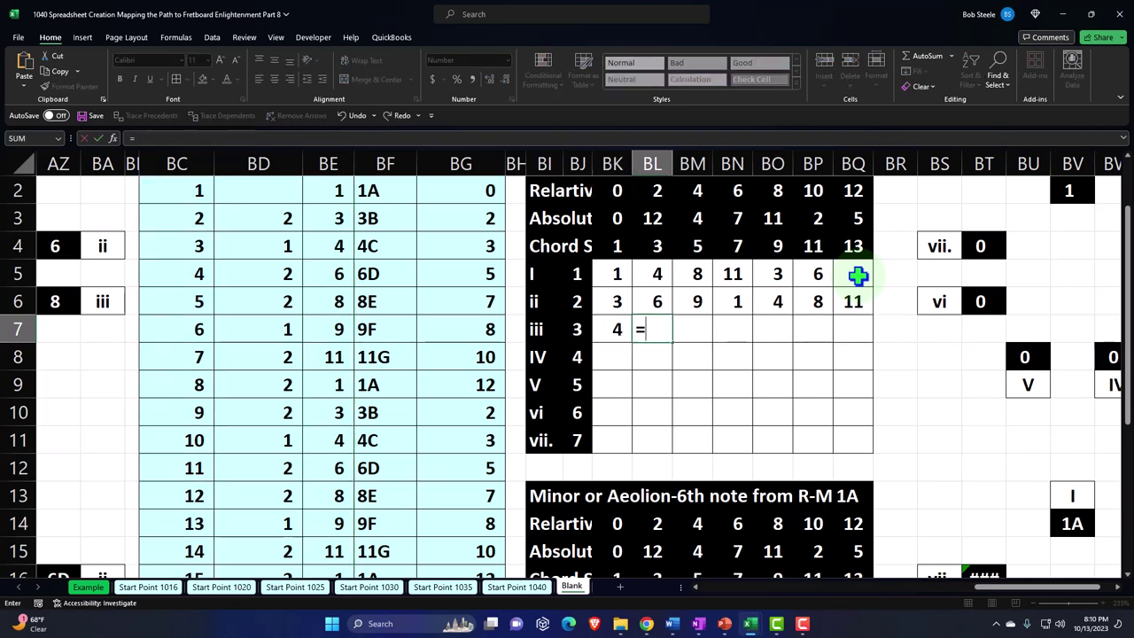
{"action": "key", "text": "Left"}
{"action": "key", "text": "Left"}
{"action": "key", "text": "BackSpace"}
{"action": "key", "text": "BackSpace"}
{"action": "key", "text": "BackSpace"}
{"action": "type", "text": "xloo"}
{"action": "key", "text": "Tab"}
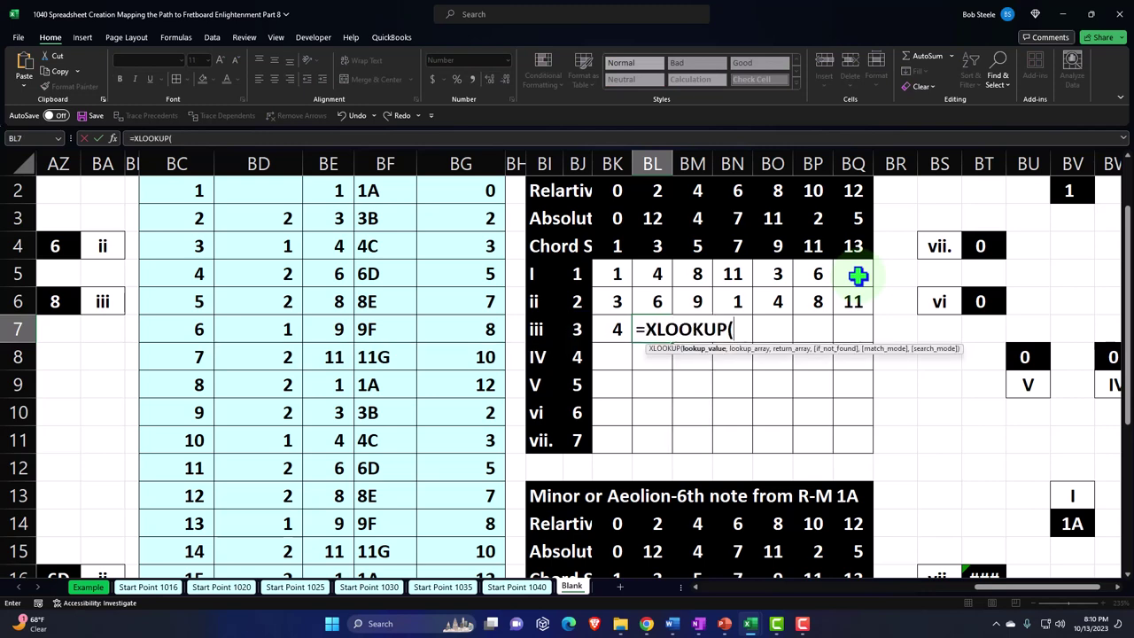
{"action": "key", "text": "Left"}
{"action": "key", "text": "Left"}
{"action": "type", "text": "+"}
{"action": "key", "text": "Up"}
{"action": "key", "text": "Up"}
{"action": "key", "text": "Up"}
{"action": "key", "text": "Up"}
{"action": "key", "text": "Up"}
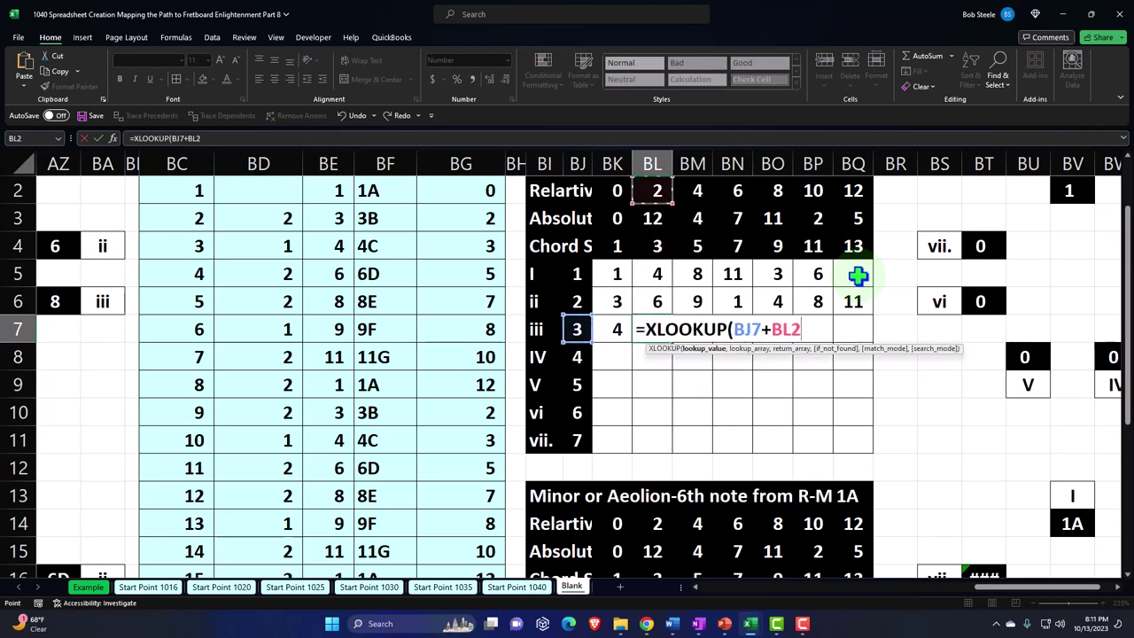
{"action": "type", "text": ",BC2:BC25,BE2:BE25"}
{"action": "key", "text": "Tab"}
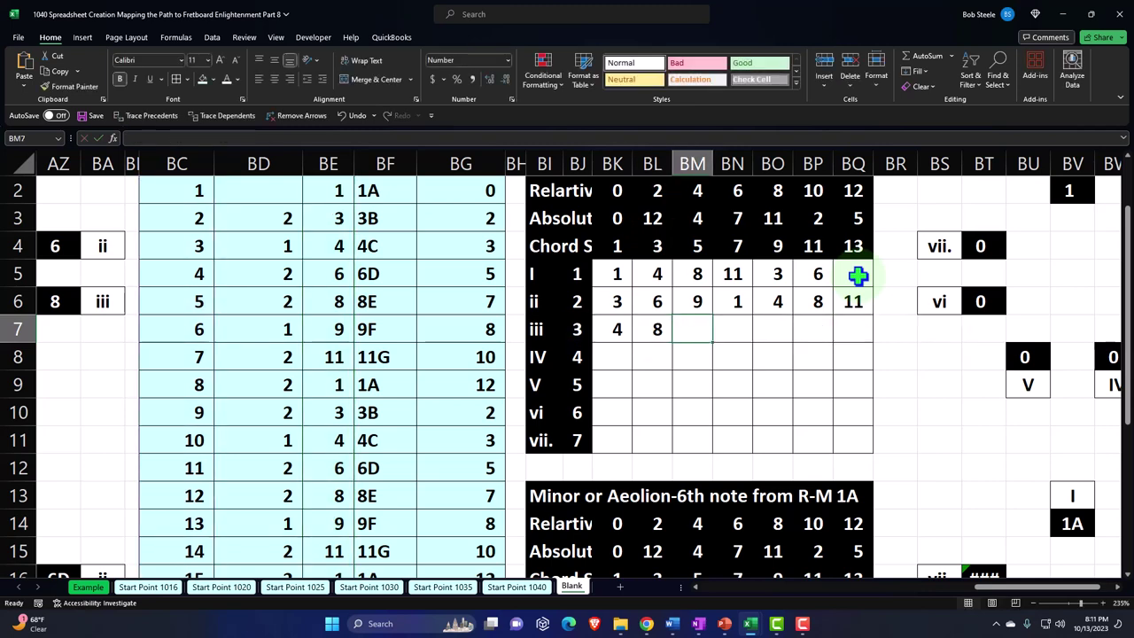
Fill BM7 and BN7 with XLOOKUP formulas on BJ7 plus BM2/BN2, giving 11 and 3.
{"action": "type", "text": "=xloo"}
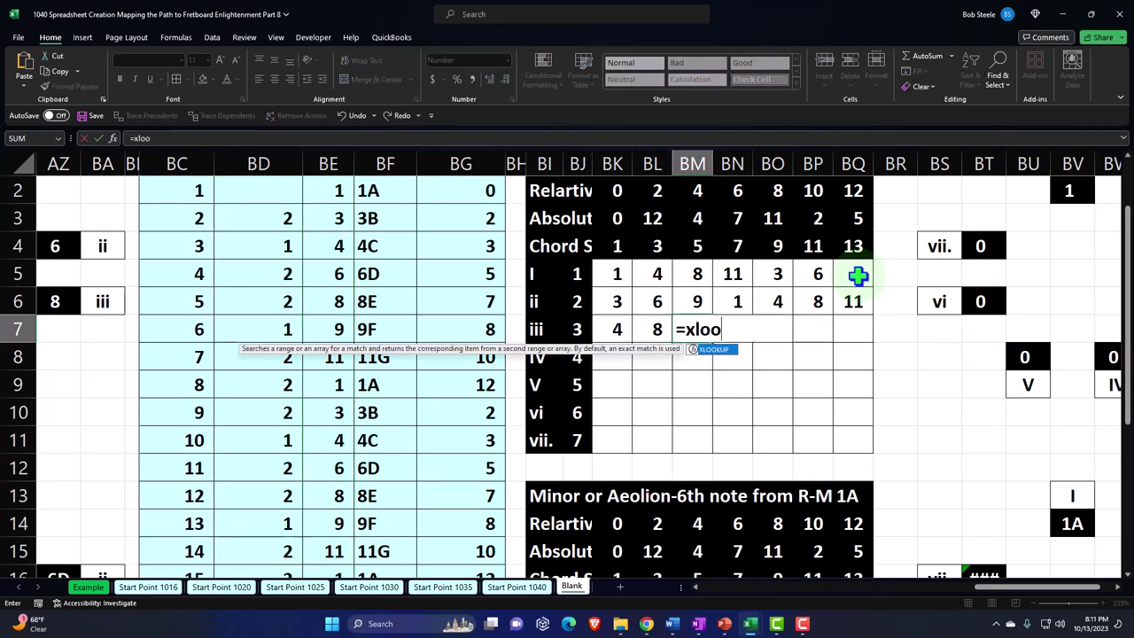
{"action": "key", "text": "Tab"}
{"action": "key", "text": "Left"}
{"action": "key", "text": "Left"}
{"action": "key", "text": "Left"}
{"action": "type", "text": "+"}
{"action": "key", "text": "Up"}
{"action": "key", "text": "Up"}
{"action": "key", "text": "Up"}
{"action": "key", "text": "Up"}
{"action": "key", "text": "Up"}
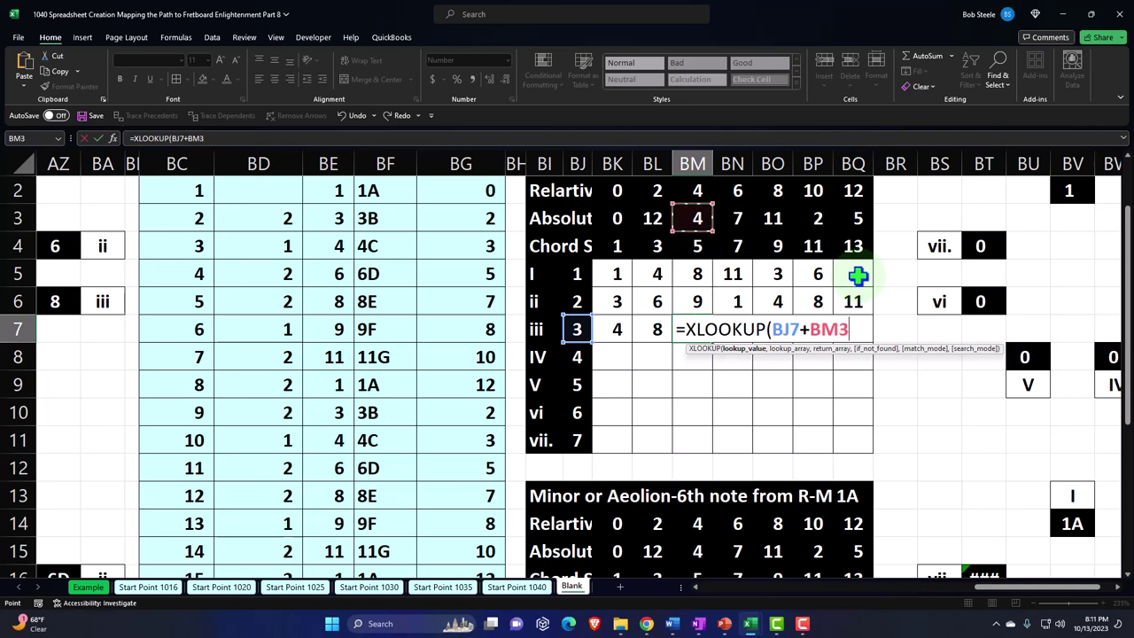
{"action": "type", "text": ","}
{"action": "key", "text": "Tab"}
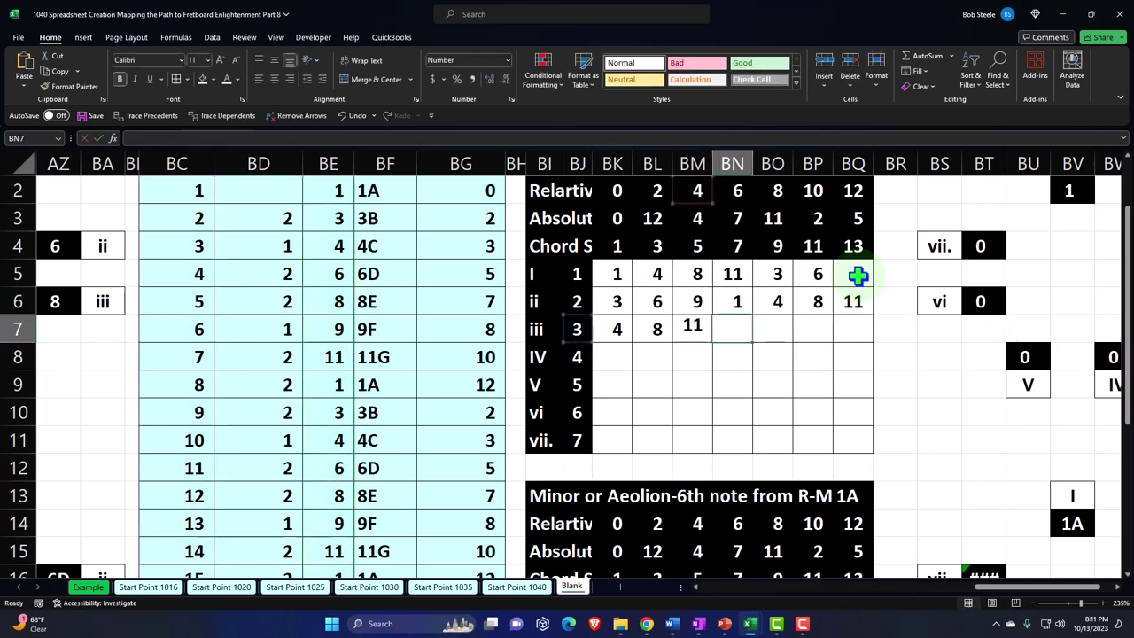
{"action": "type", "text": "=xlo"}
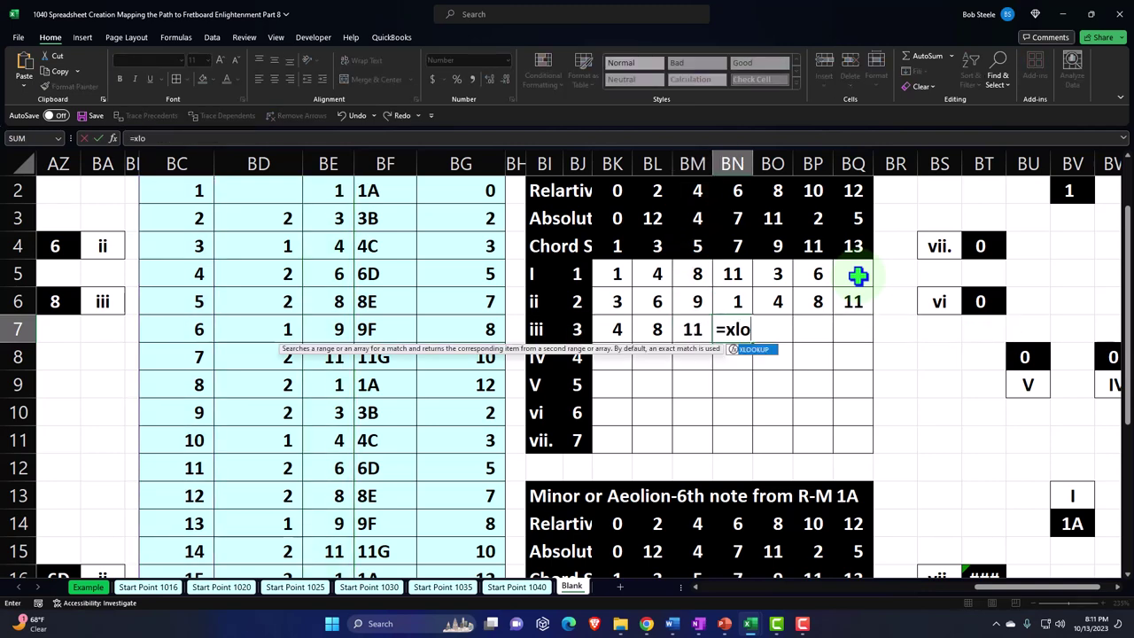
{"action": "key", "text": "Tab"}
{"action": "key", "text": "Up"}
{"action": "key", "text": "Up"}
{"action": "key", "text": "Up"}
{"action": "key", "text": "Down"}
{"action": "key", "text": "Down"}
{"action": "key", "text": "Down"}
{"action": "key", "text": "Left"}
{"action": "key", "text": "Left"}
{"action": "key", "text": "Left"}
{"action": "key", "text": "Left"}
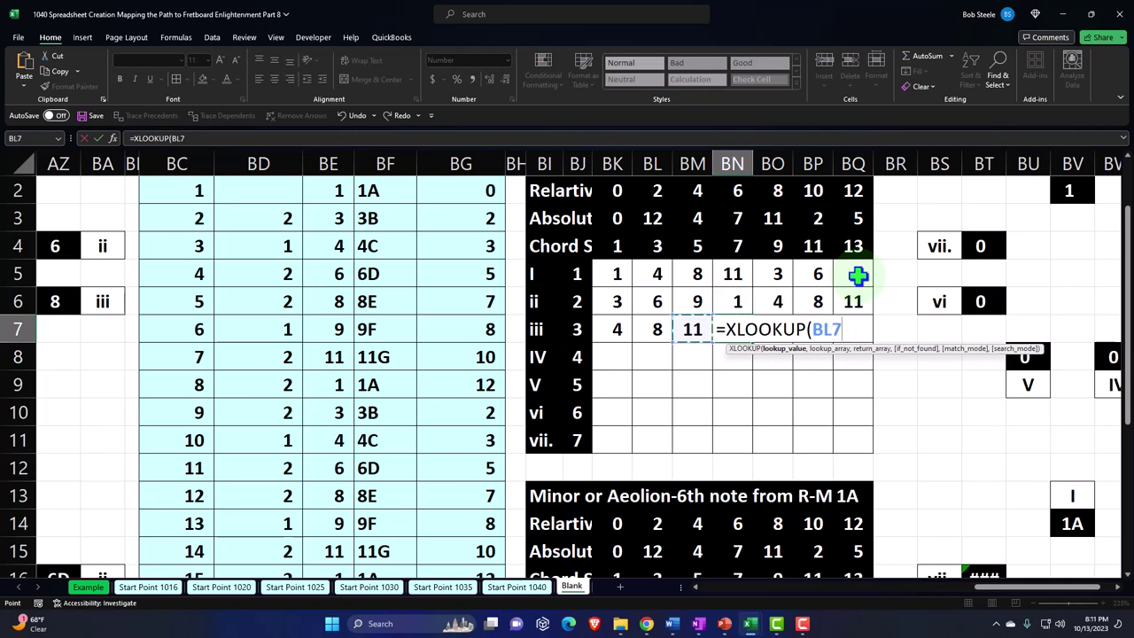
{"action": "type", "text": "+"}
{"action": "key", "text": "Up"}
{"action": "key", "text": "Up"}
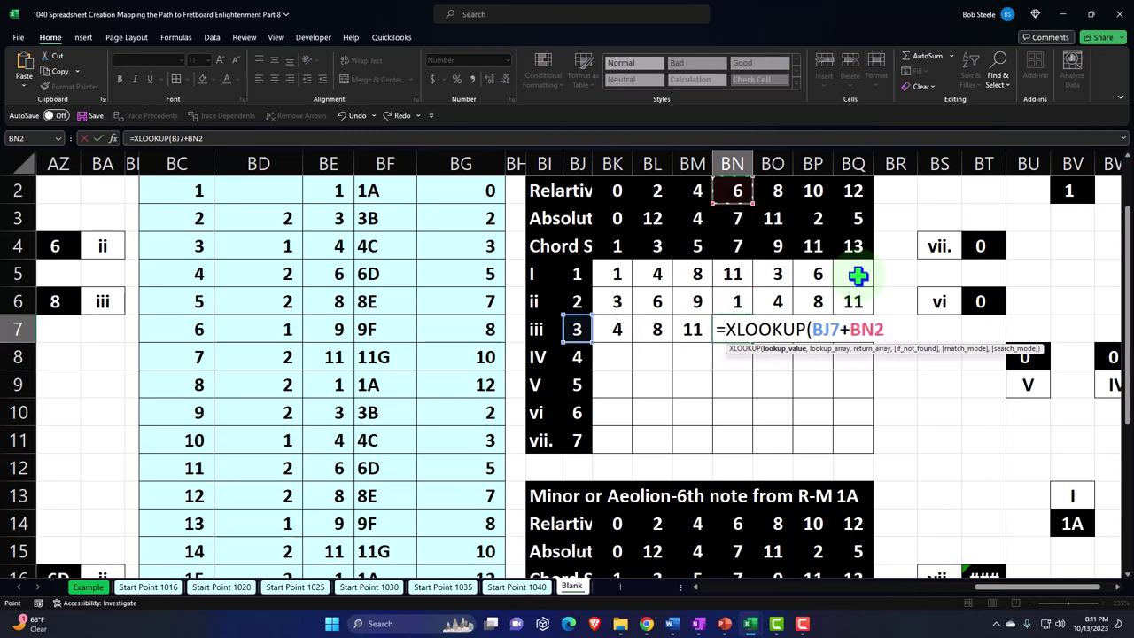
{"action": "type", "text": "BC2:BC25,BE2:BE25"}
{"action": "key", "text": "Tab"}
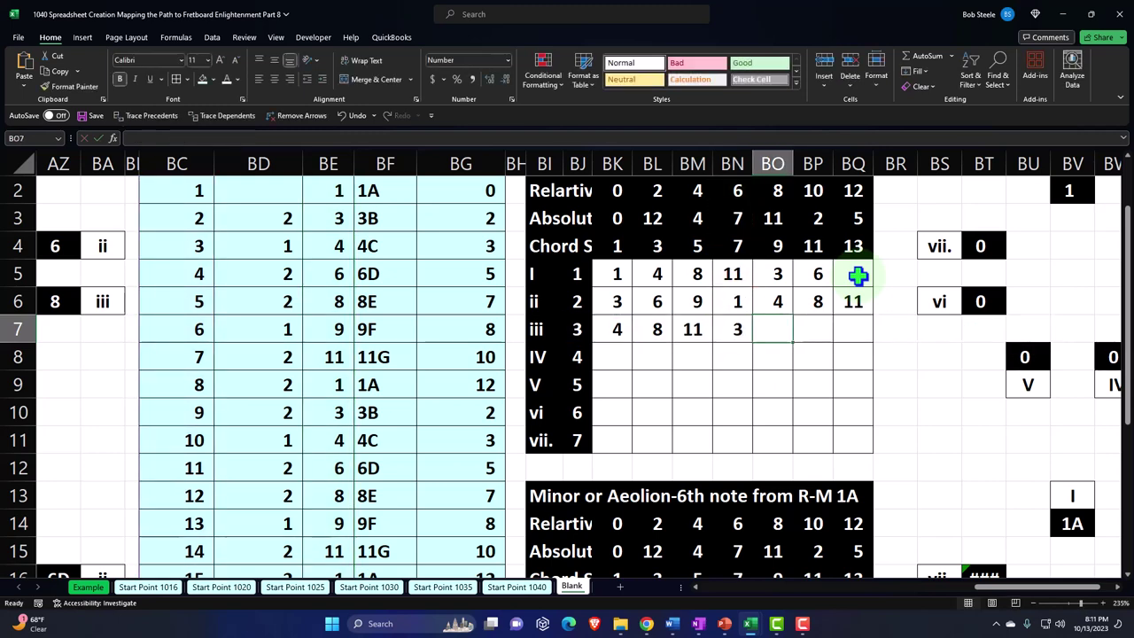
Fill BO7 and BP7 with XLOOKUP formulas (6, 9) and begin BQ7's formula from BJ7+BQ2.
{"action": "type", "text": "=xloo"}
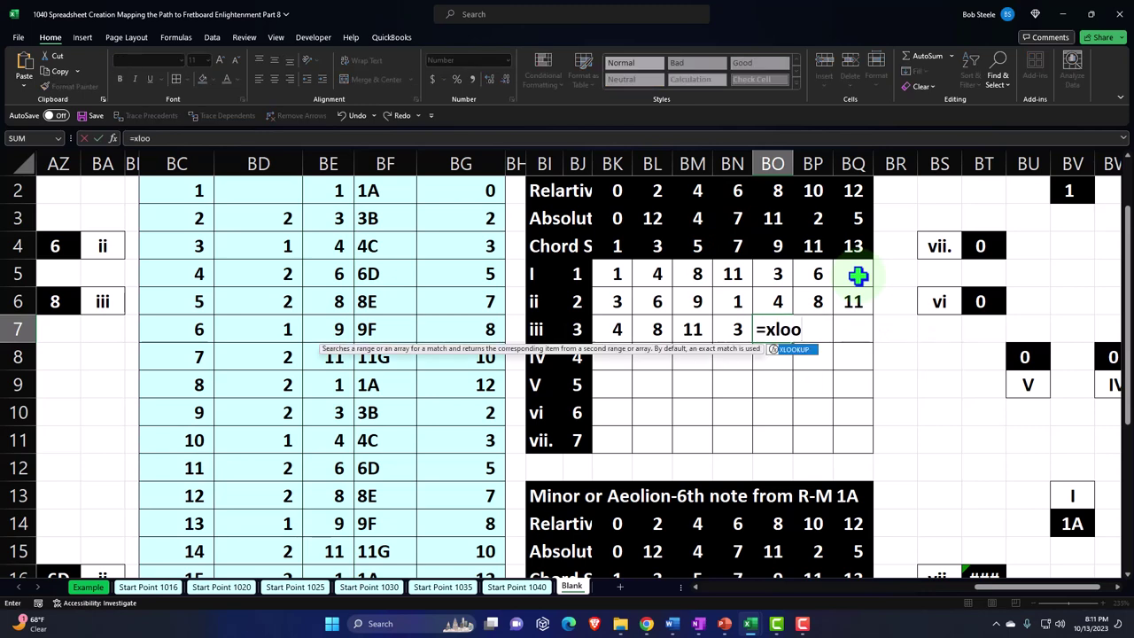
{"action": "key", "text": "Tab"}
{"action": "key", "text": "Left"}
{"action": "key", "text": "Left"}
{"action": "key", "text": "Left"}
{"action": "key", "text": "Left"}
{"action": "key", "text": "Left"}
{"action": "type", "text": "+"}
{"action": "key", "text": "Up"}
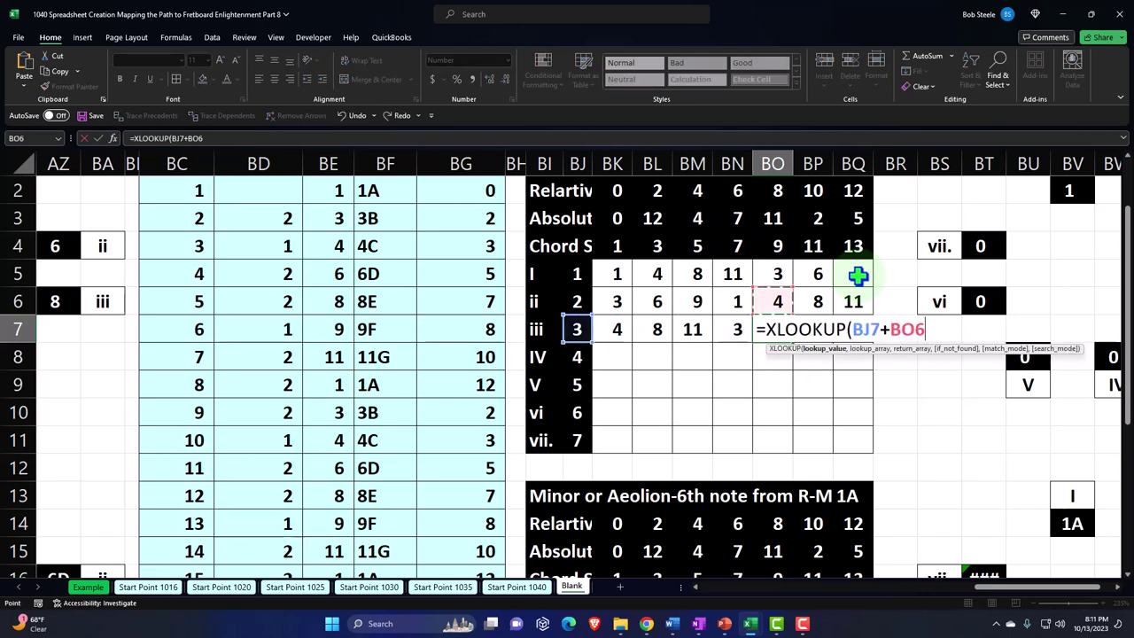
{"action": "key", "text": "Up"}
{"action": "key", "text": "Up"}
{"action": "key", "text": "Up"}
{"action": "key", "text": "Up"}
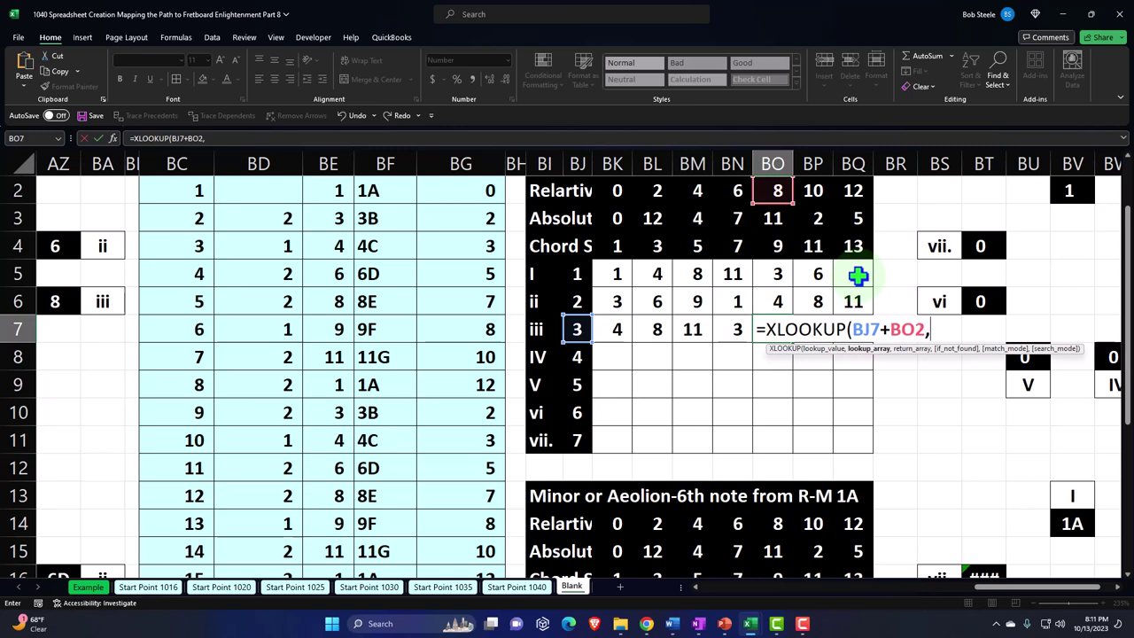
{"action": "type", "text": "BC2:BC25,BE2:BE25"}
{"action": "key", "text": "Tab"}
{"action": "type", "text": "=xloo"}
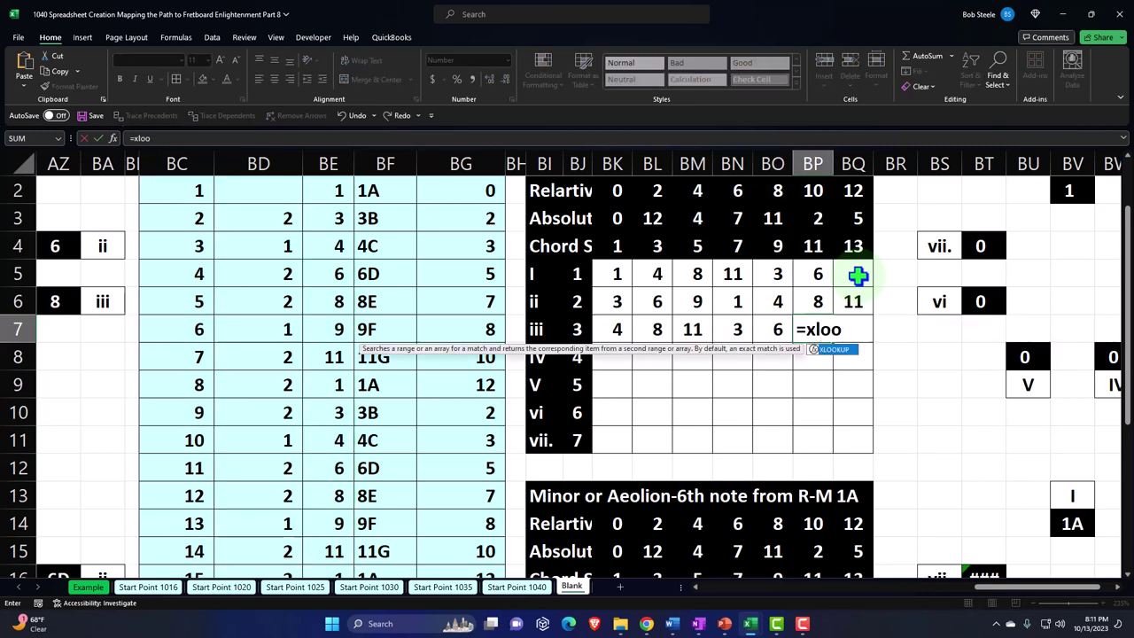
{"action": "key", "text": "Tab"}
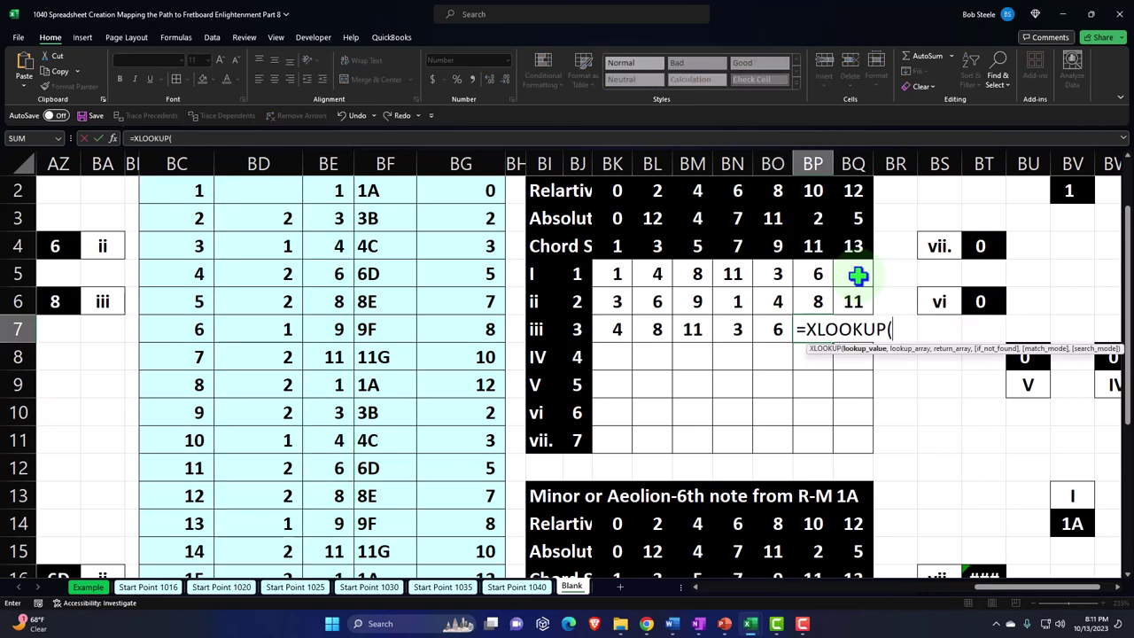
{"action": "key", "text": "Left"}
{"action": "key", "text": "Left"}
{"action": "key", "text": "Left"}
{"action": "key", "text": "Left"}
{"action": "key", "text": "Left"}
{"action": "key", "text": "Left"}
{"action": "type", "text": "+"}
{"action": "key", "text": "Up"}
{"action": "key", "text": "Up"}
{"action": "key", "text": "Up"}
{"action": "key", "text": "Up"}
{"action": "key", "text": "Up"}
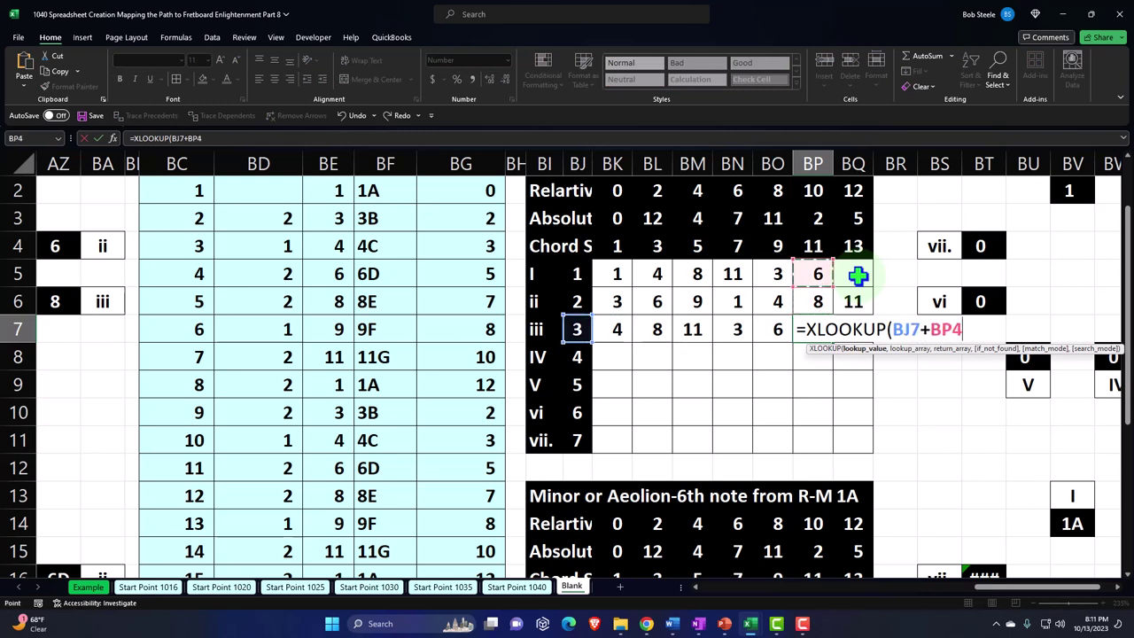
{"action": "type", "text": ","}
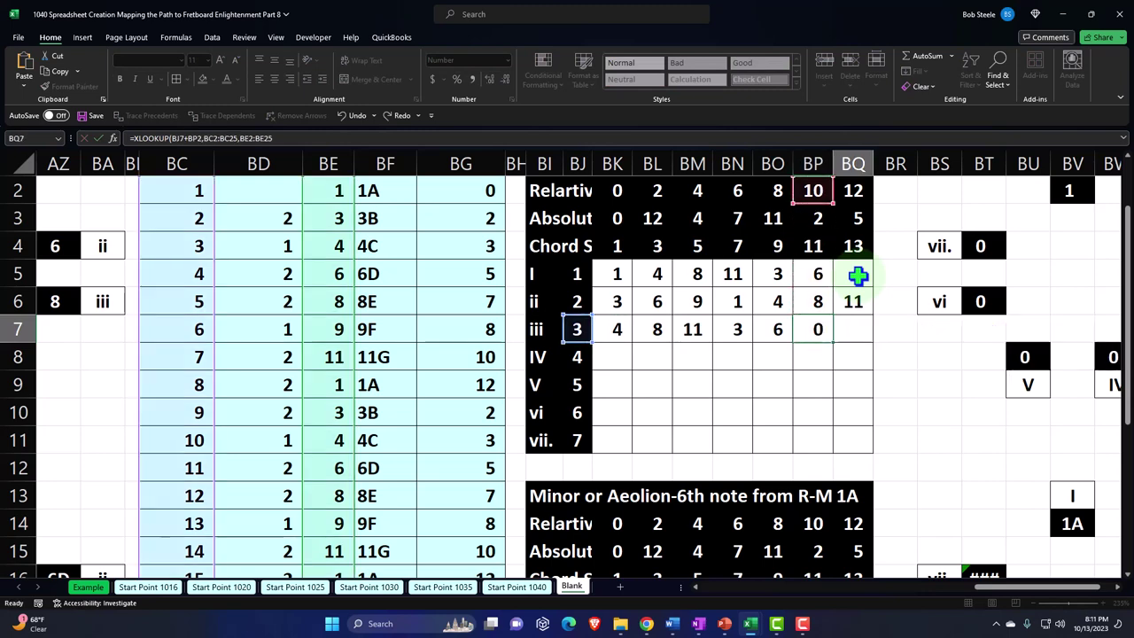
{"action": "key", "text": "Tab"}
{"action": "type", "text": "=xloo"}
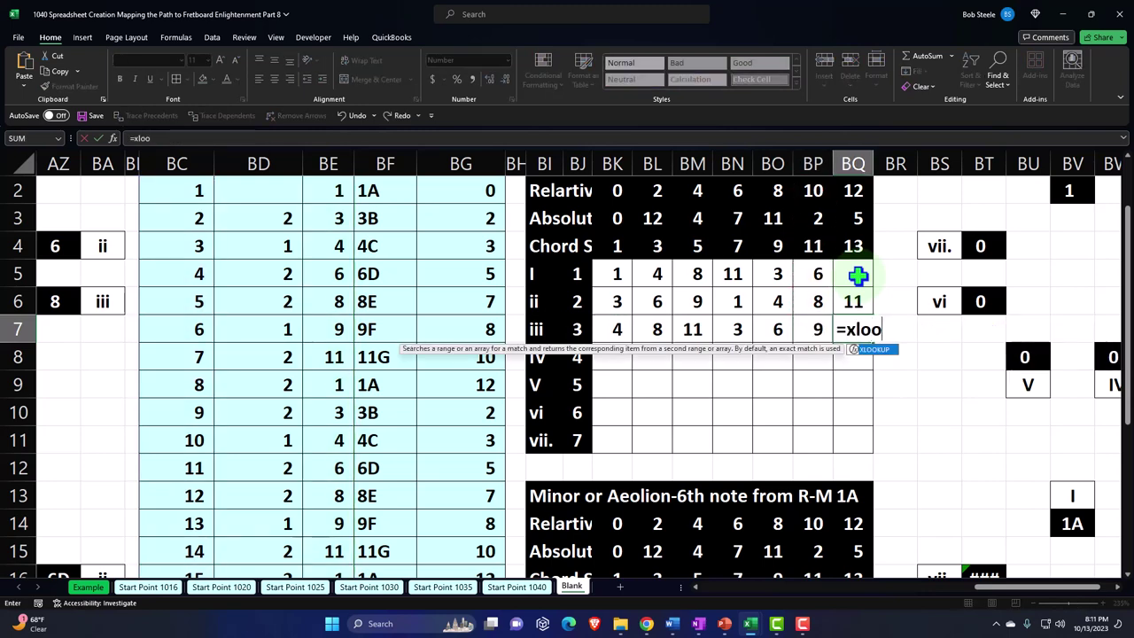
{"action": "key", "text": "Tab"}
{"action": "key", "text": "Left"}
{"action": "key", "text": "Left"}
{"action": "key", "text": "Left"}
{"action": "key", "text": "Left"}
{"action": "key", "text": "Left"}
{"action": "key", "text": "Left"}
{"action": "key", "text": "Left"}
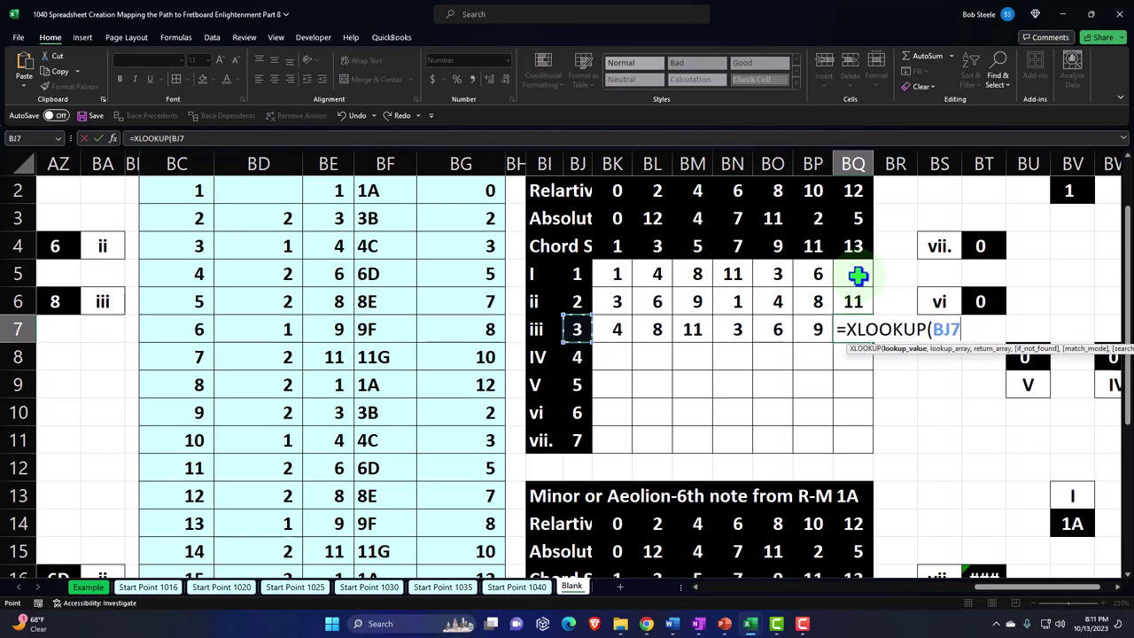
{"action": "type", "text": "+"}
{"action": "key", "text": "Up"}
{"action": "key", "text": "Up"}
{"action": "key", "text": "Up"}
{"action": "key", "text": "Up"}
{"action": "key", "text": "Up"}
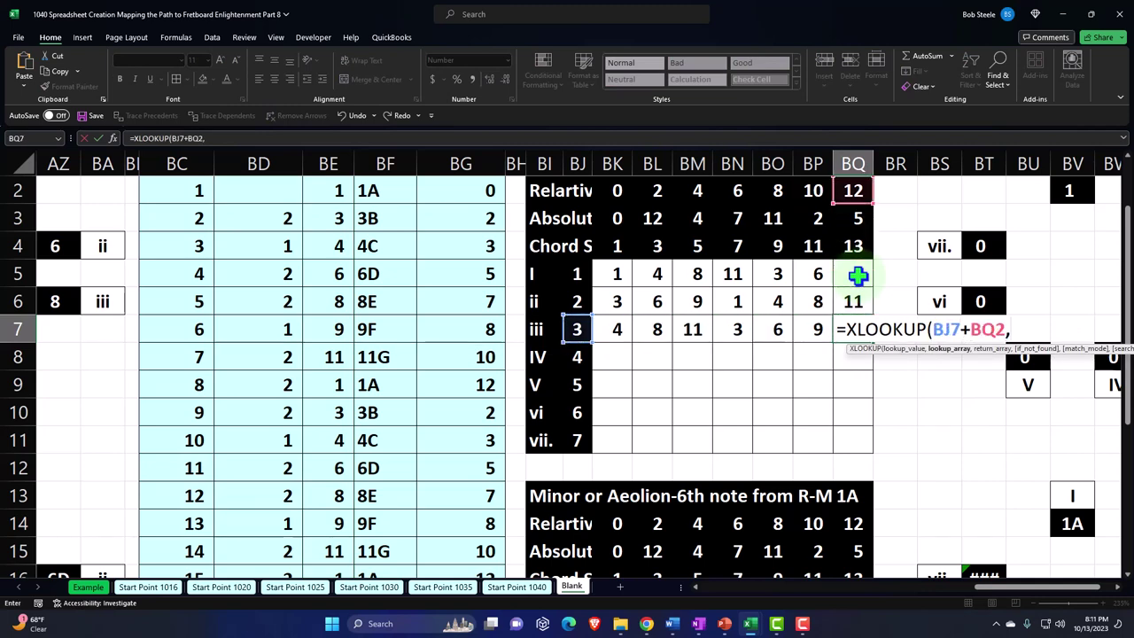
Complete the BQ7 lookup, then enter =XLOOKUP(BJ8+BK2,BC2:BC25,BE2:BE25) in BK8, giving 6.
{"action": "type", "text": ",BC2:BC25,BE2:BE25"}
{"action": "key", "text": "Return"}
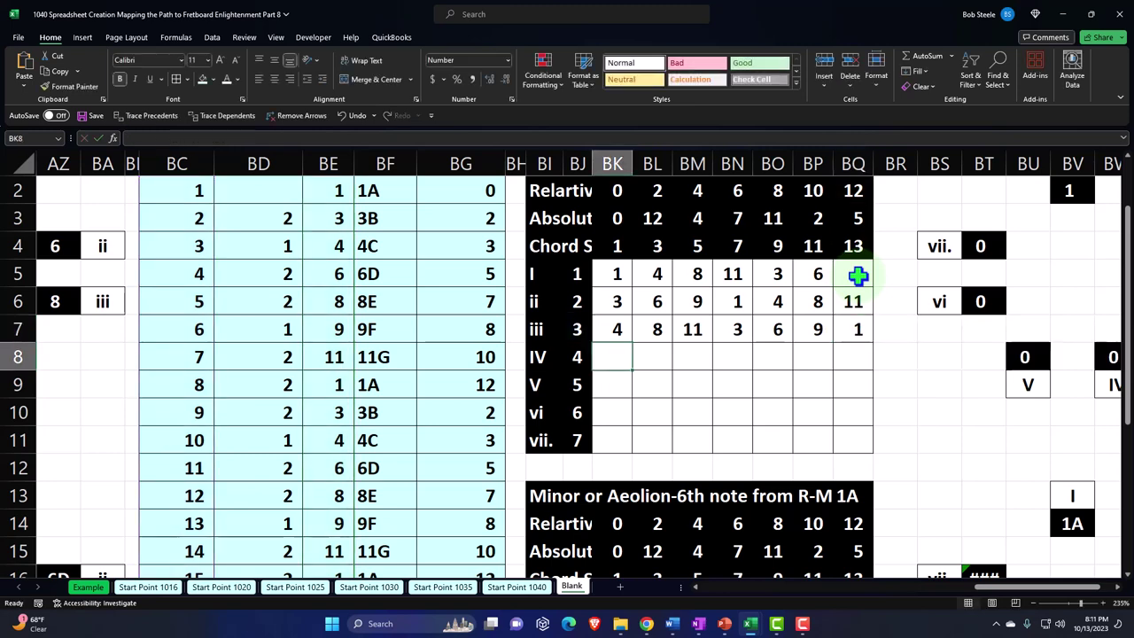
{"action": "type", "text": "=xlo"}
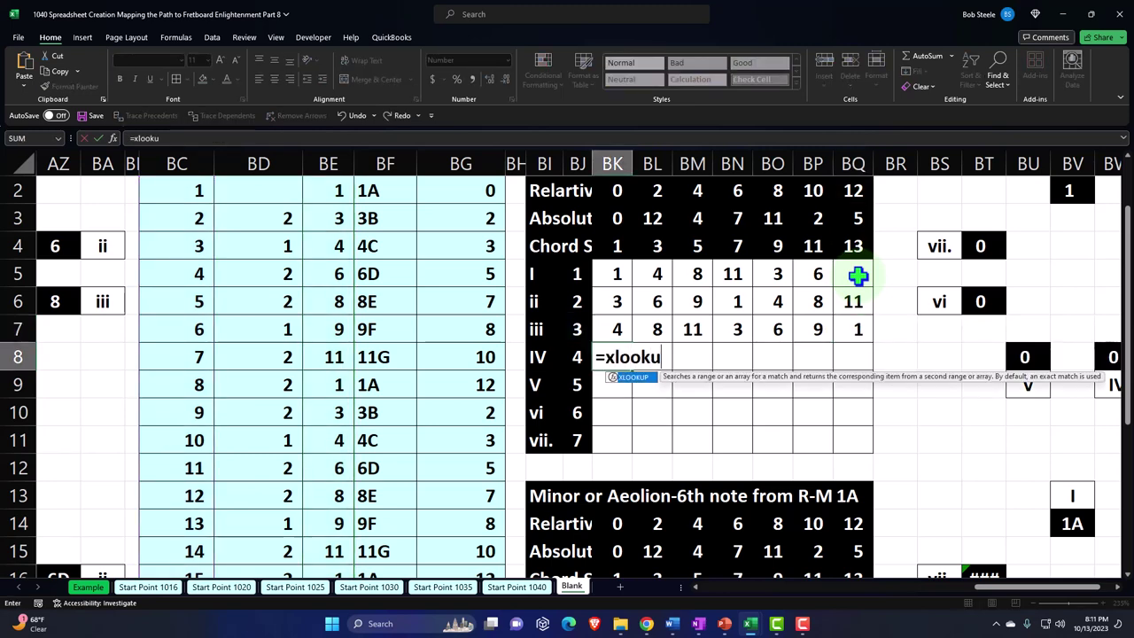
{"action": "type", "text": "oku"}
{"action": "key", "text": "Tab"}
{"action": "key", "text": "Left"}
{"action": "type", "text": "+"}
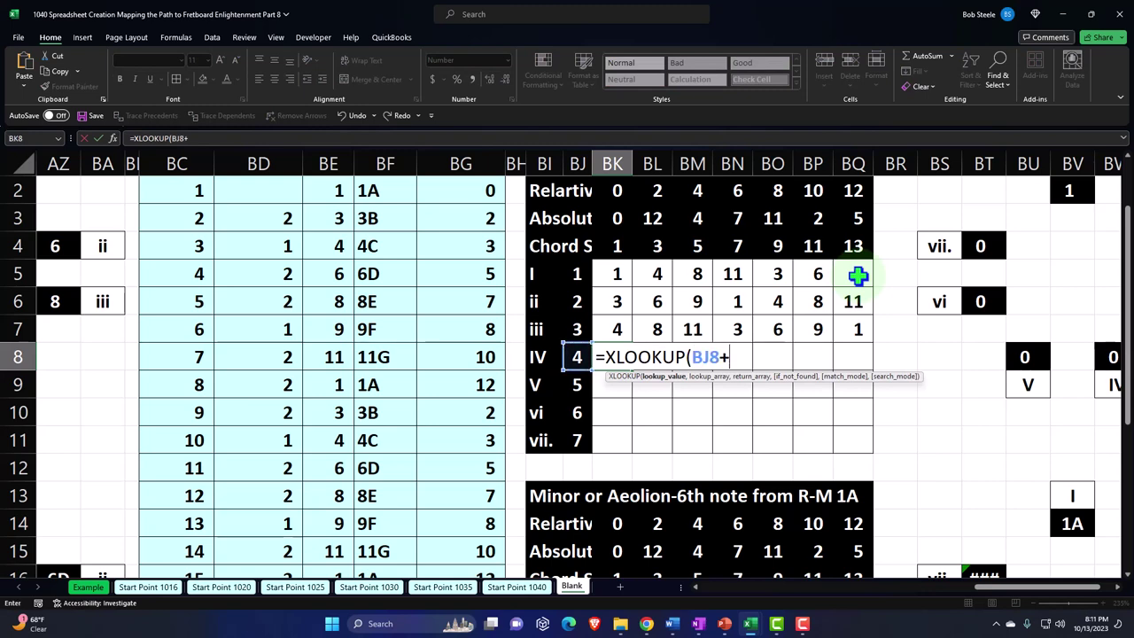
{"action": "key", "text": "Up"}
{"action": "key", "text": "Up"}
{"action": "key", "text": "Up"}
{"action": "key", "text": "Up"}
{"action": "key", "text": "Up"}
{"action": "key", "text": "Up"}
{"action": "type", "text": ","}
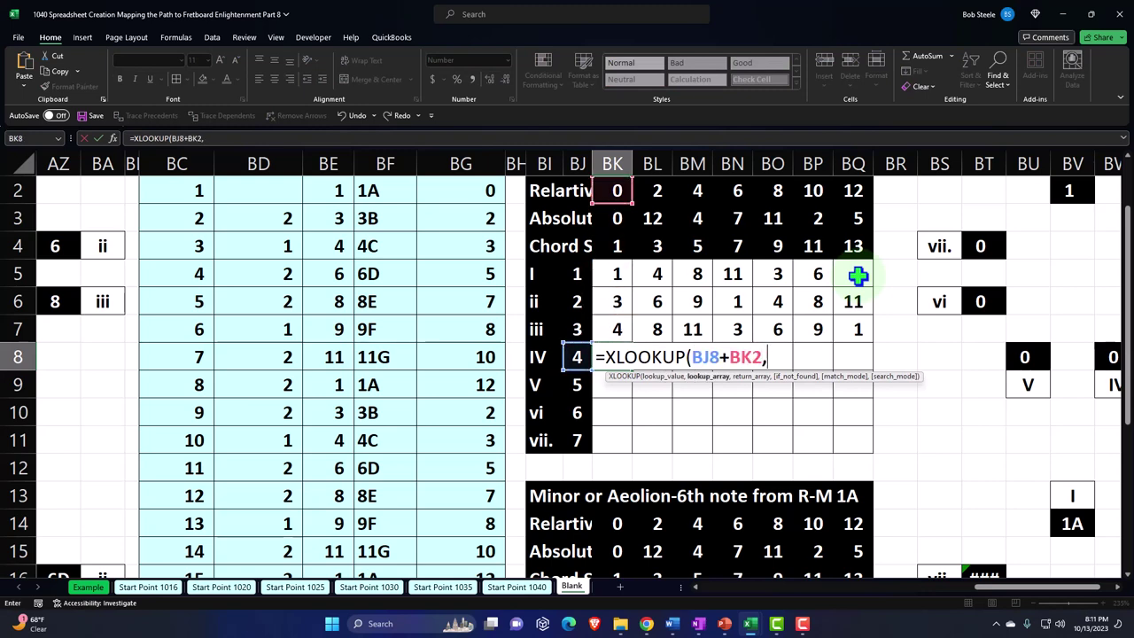
{"action": "type", "text": "BC2:BC25,BE2:BE25"}
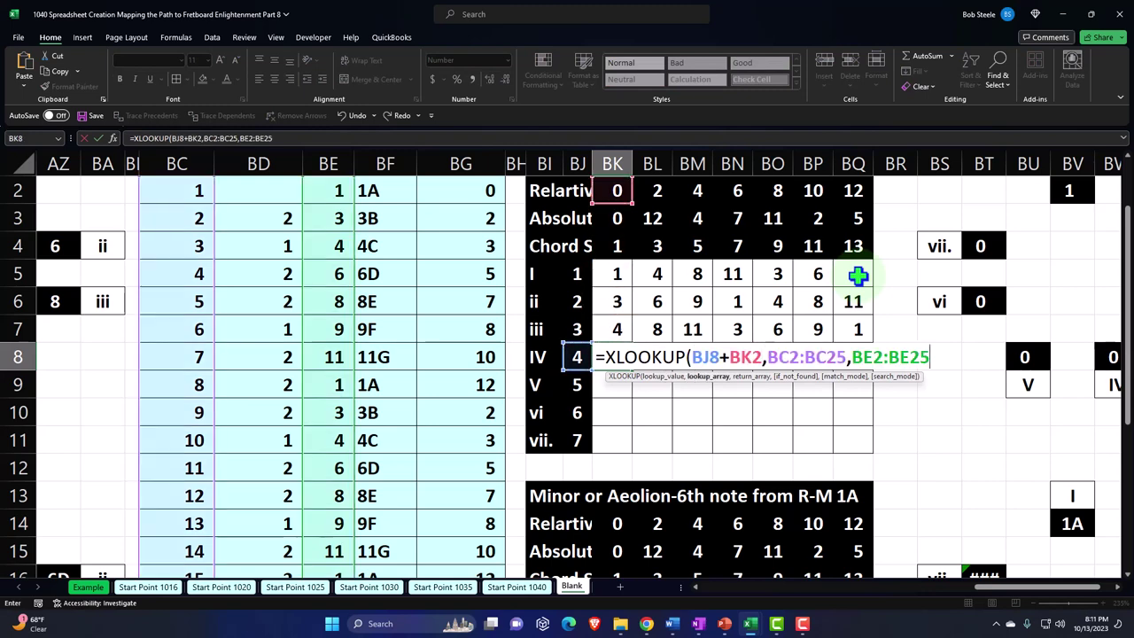
{"action": "key", "text": "Tab"}
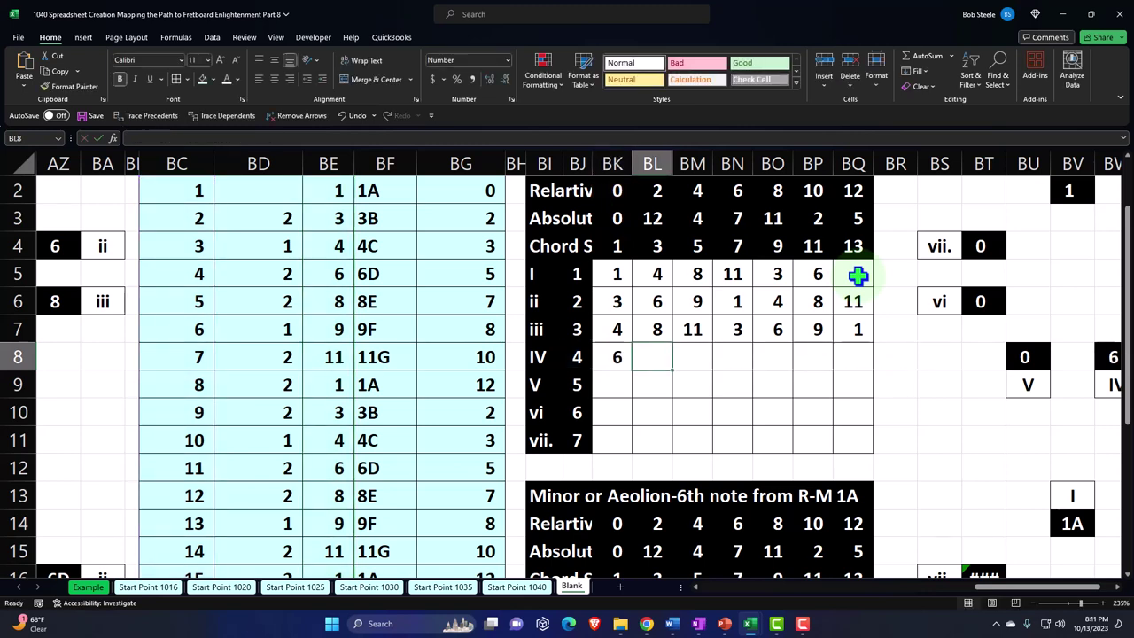
Fill BL8 and BM8 with XLOOKUP of BJ8 plus BL2/BM2, returning 9 and 1.
{"action": "type", "text": "=xl"}
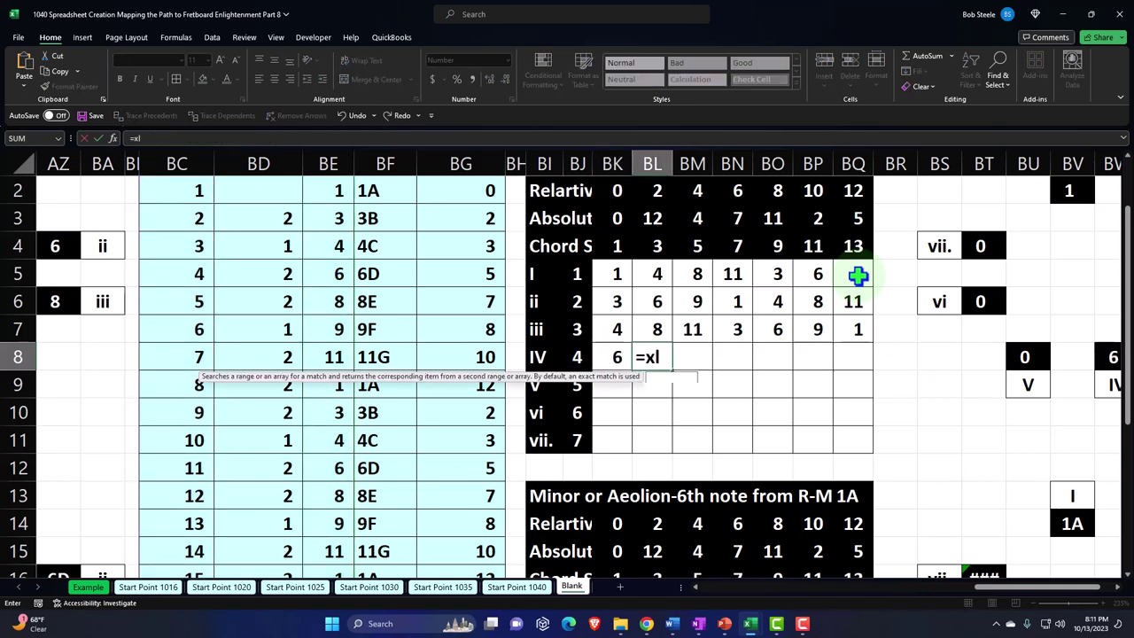
{"action": "type", "text": "oo"}
{"action": "key", "text": "Tab"}
{"action": "key", "text": "Left"}
{"action": "key", "text": "Left"}
{"action": "type", "text": "+"}
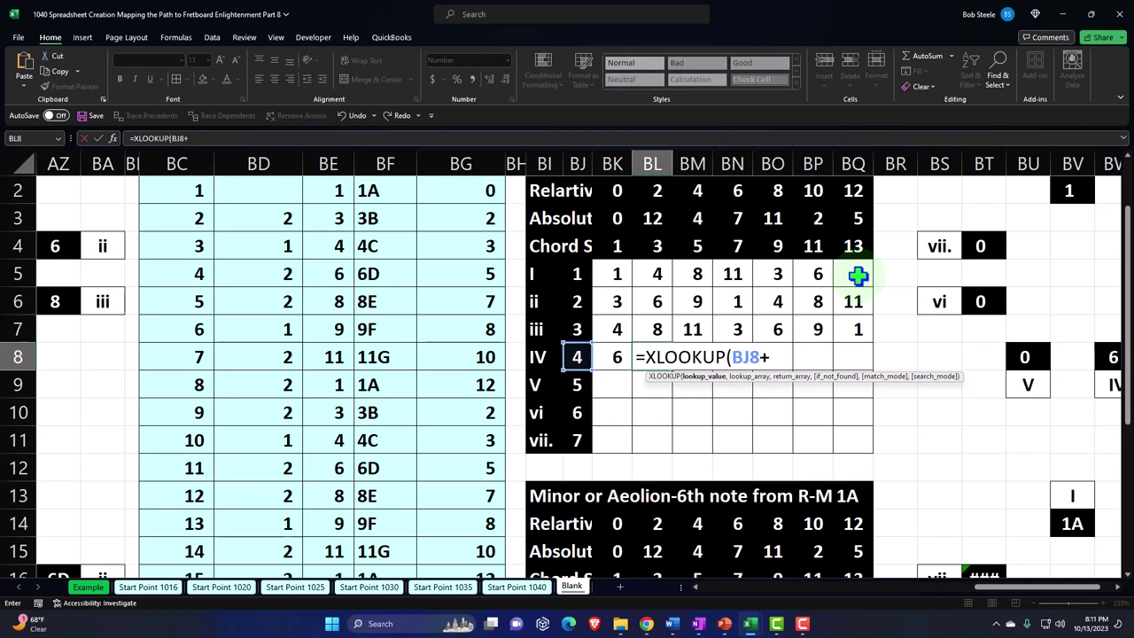
{"action": "key", "text": "Up"}
{"action": "key", "text": "Up"}
{"action": "key", "text": "Up"}
{"action": "key", "text": "Up"}
{"action": "key", "text": "Up"}
{"action": "key", "text": "Up"}
{"action": "type", "text": ","}
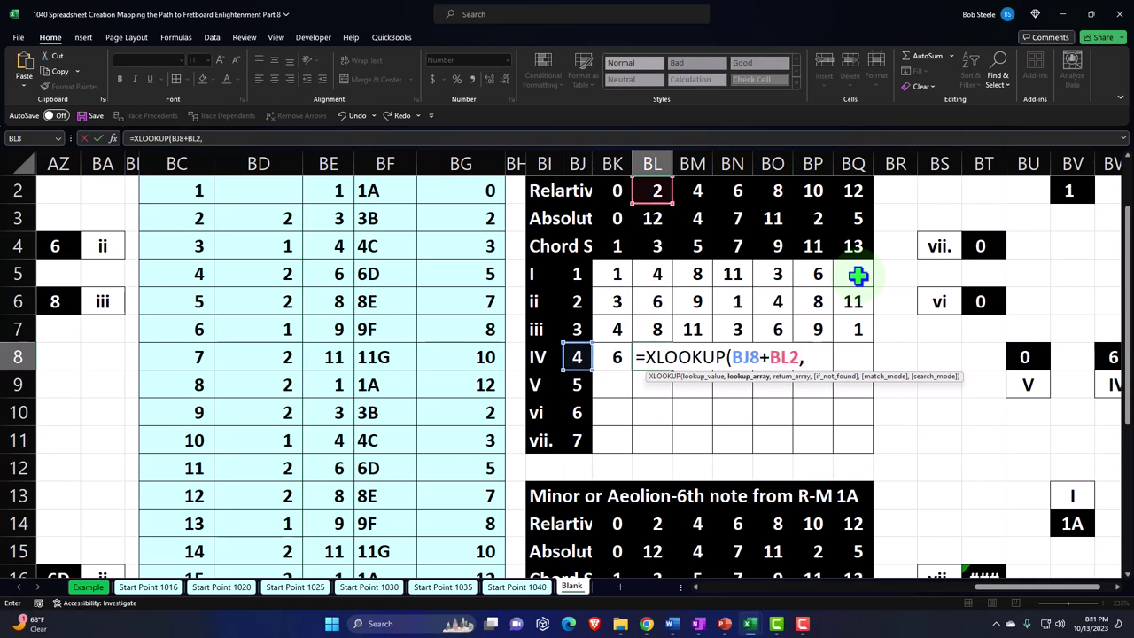
{"action": "type", "text": "BC2:BC25,BE2:BE25"}
{"action": "key", "text": "Tab"}
{"action": "type", "text": "="}
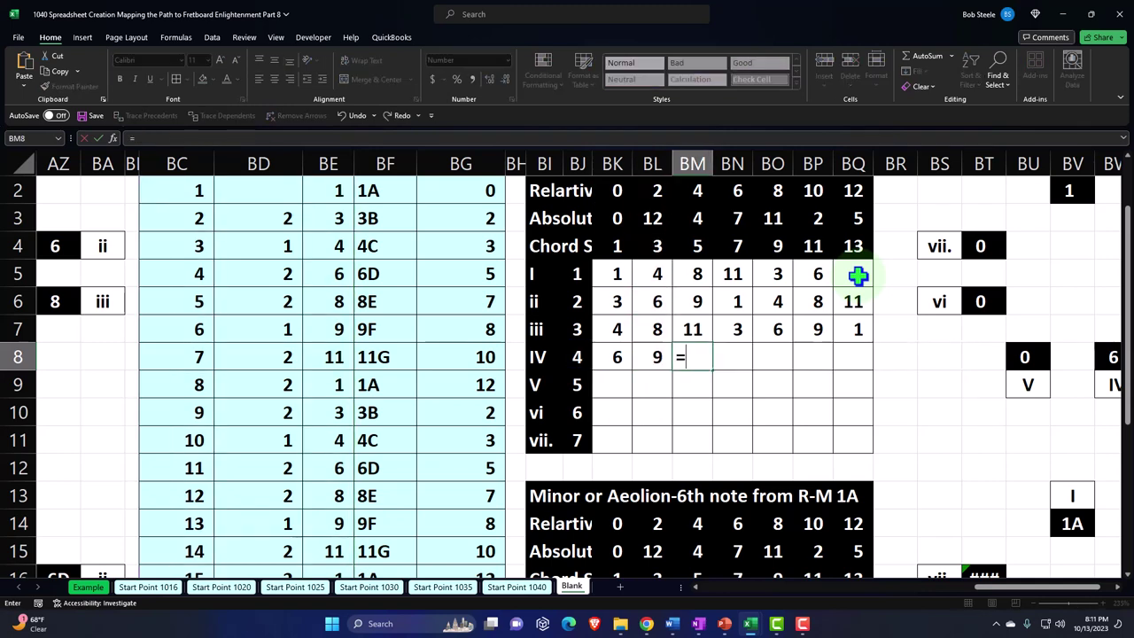
{"action": "type", "text": "xloo"}
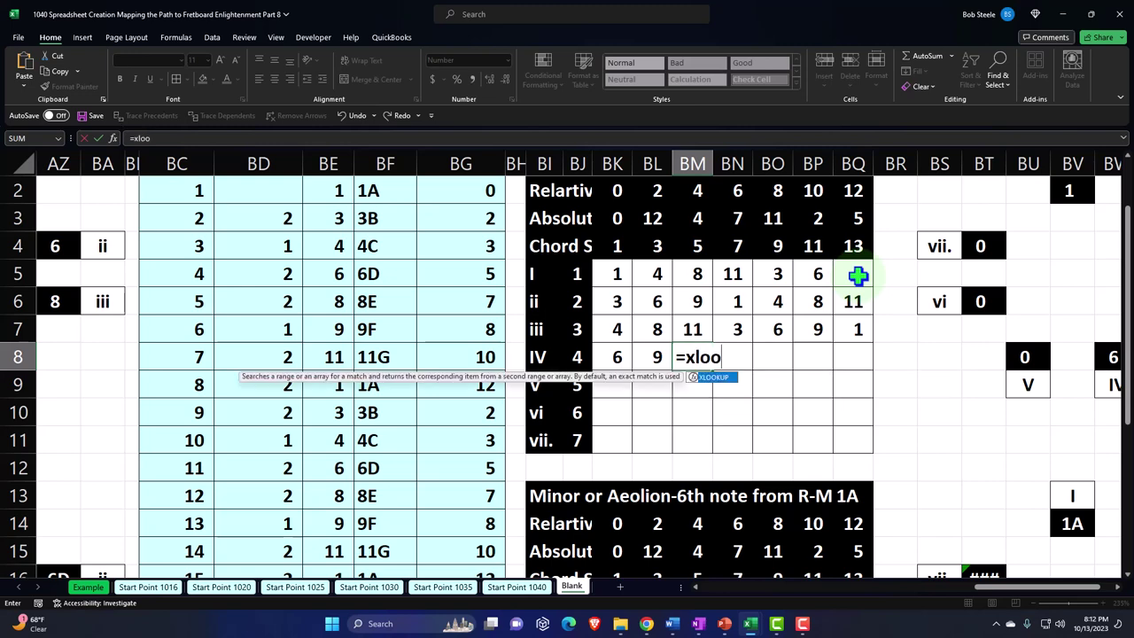
{"action": "key", "text": "Tab"}
{"action": "key", "text": "Left"}
{"action": "key", "text": "Left"}
{"action": "key", "text": "Left"}
{"action": "type", "text": "+"}
{"action": "key", "text": "Up"}
{"action": "key", "text": "Up"}
{"action": "key", "text": "Up"}
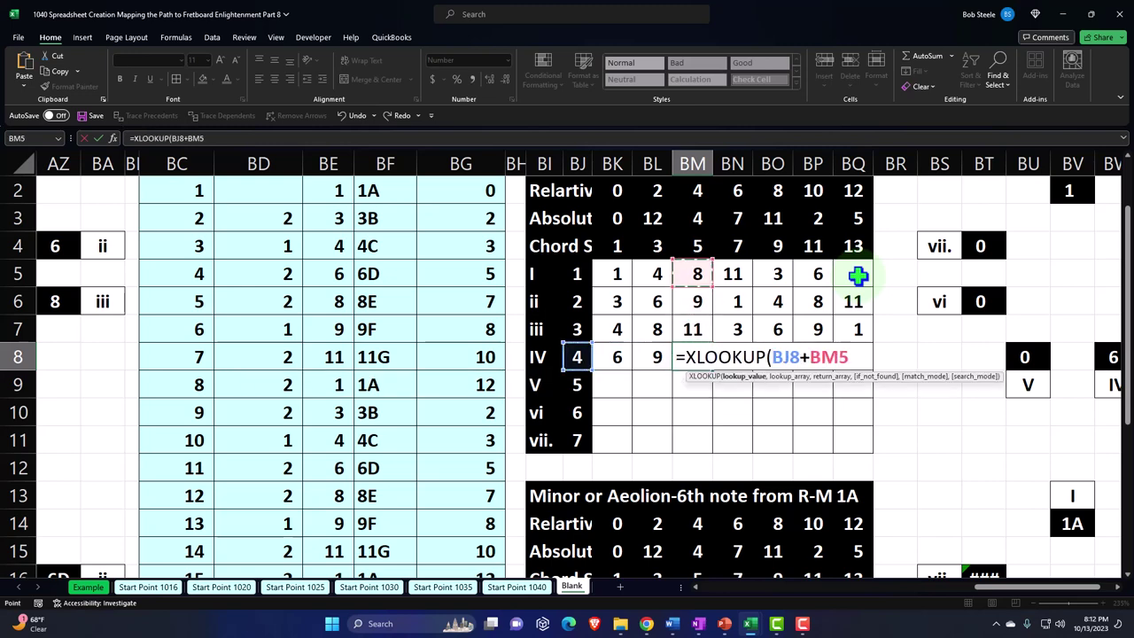
{"action": "key", "text": "Up"}
{"action": "key", "text": "Up"}
{"action": "key", "text": "Up"}
{"action": "type", "text": ",BC2:BC25,BE2:BE25"}
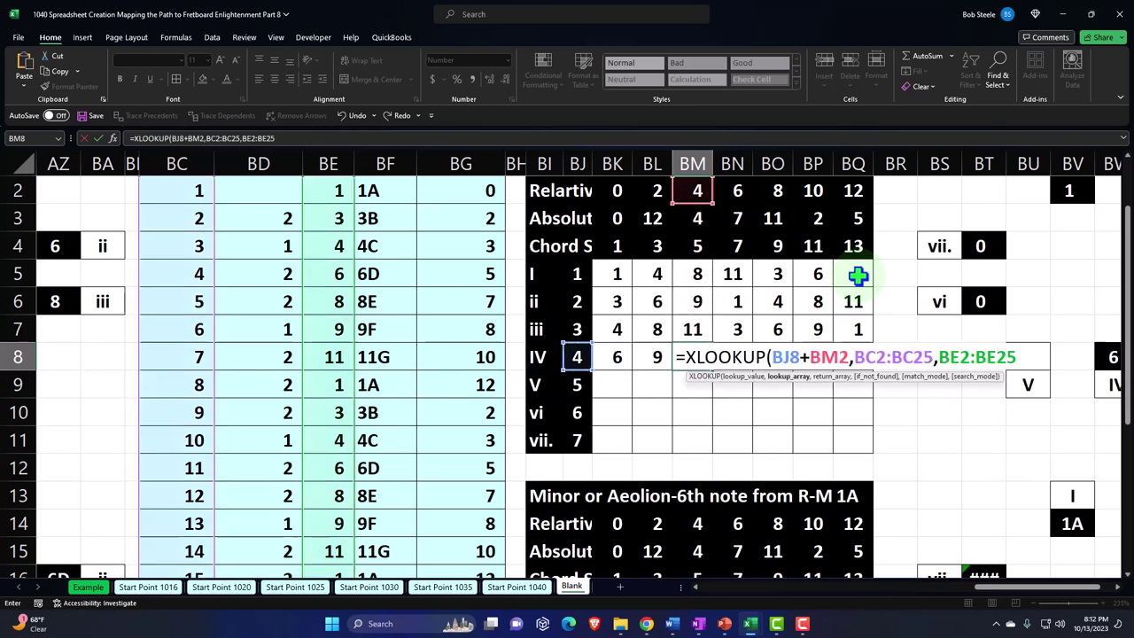
{"action": "key", "text": "Return"}
Fill BN8 and BO8 with XLOOKUP of BJ8 plus BN2/BO2, returning 4 and 8.
{"action": "type", "text": "=x"}
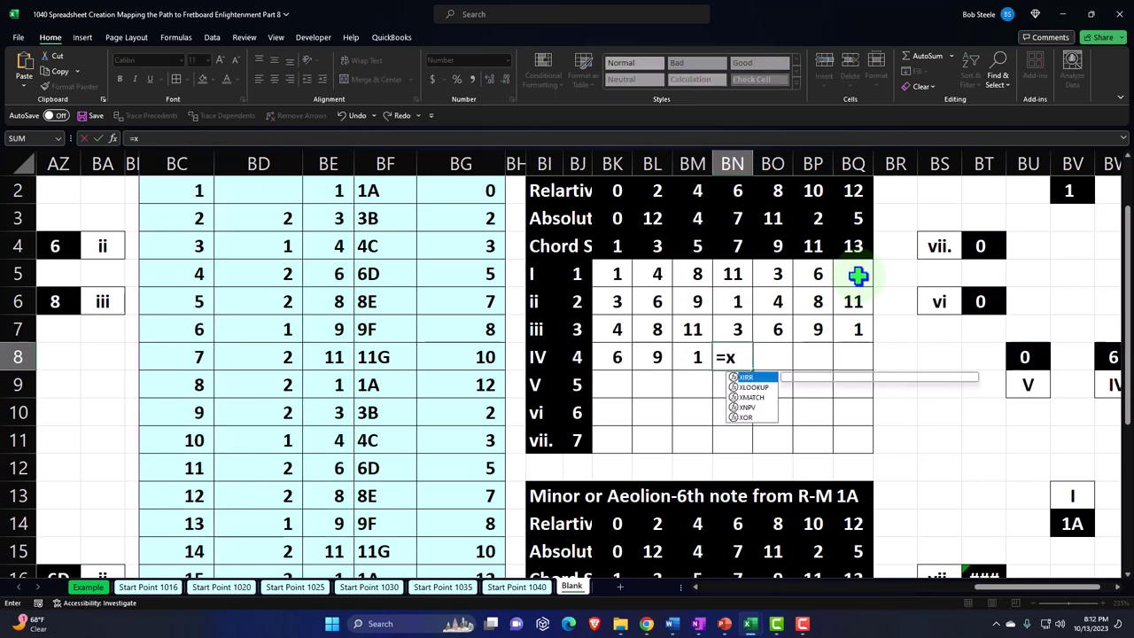
{"action": "type", "text": "lookup"}
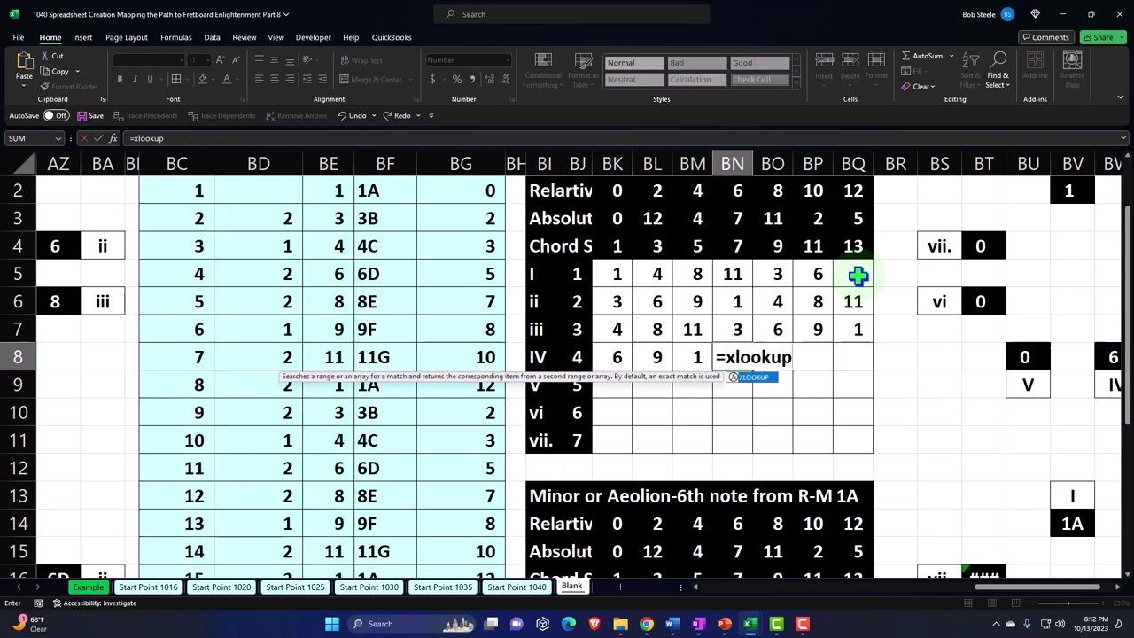
{"action": "key", "text": "Tab"}
{"action": "key", "text": "Left"}
{"action": "key", "text": "Left"}
{"action": "key", "text": "Left"}
{"action": "key", "text": "Left"}
{"action": "type", "text": "+"}
{"action": "key", "text": "Up"}
{"action": "key", "text": "Up"}
{"action": "key", "text": "Up"}
{"action": "key", "text": "Up"}
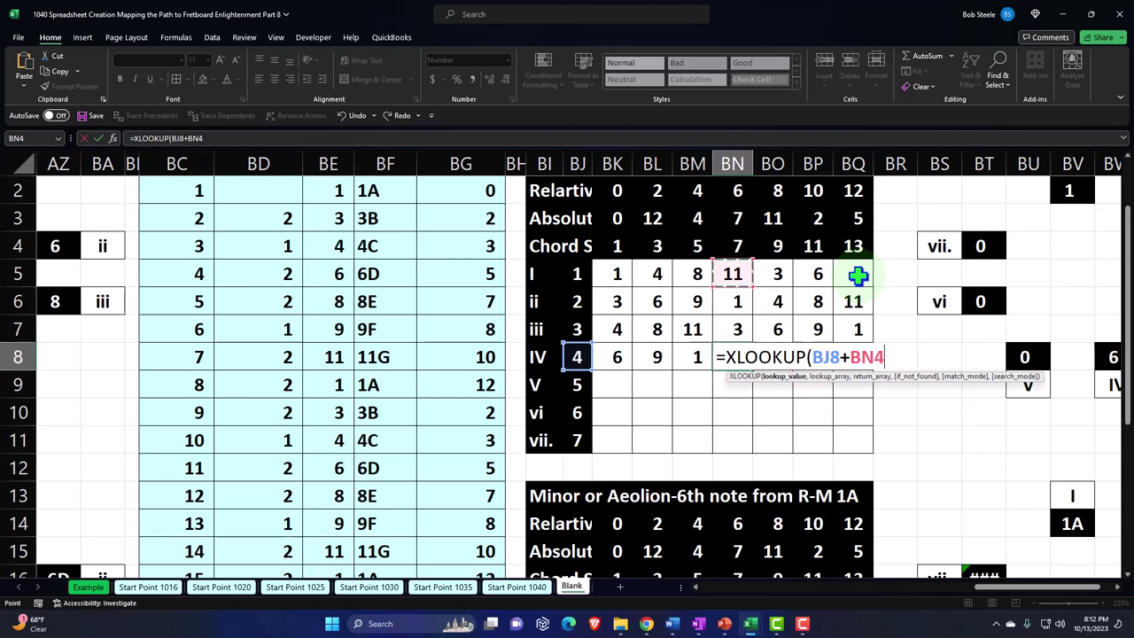
{"action": "key", "text": "Up"}
{"action": "key", "text": "Up"}
{"action": "type", "text": ",BC2:BC25,BE2:BE25"}
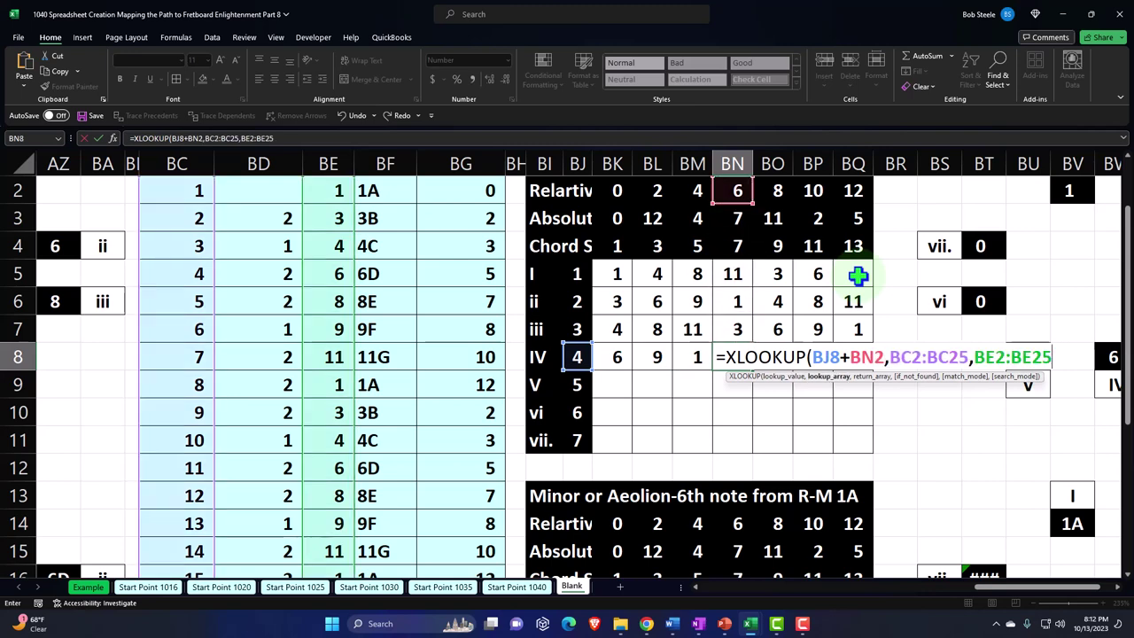
{"action": "key", "text": "Tab"}
{"action": "type", "text": "=x"}
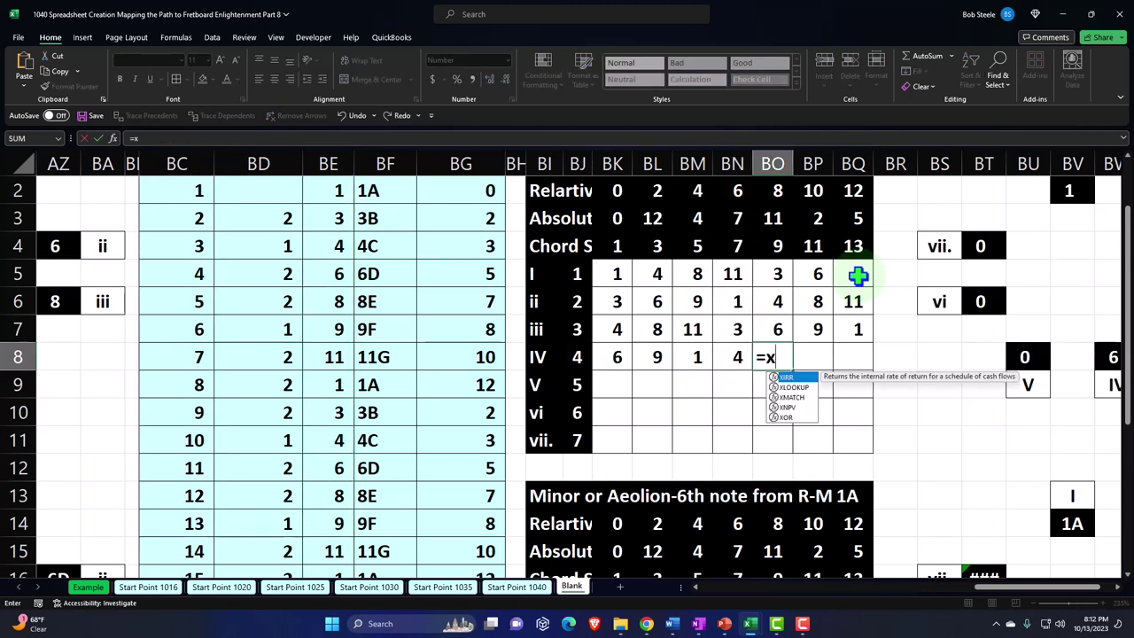
{"action": "type", "text": "lo"}
{"action": "key", "text": "Tab"}
{"action": "key", "text": "Left"}
{"action": "key", "text": "Left"}
{"action": "key", "text": "Left"}
{"action": "key", "text": "Left"}
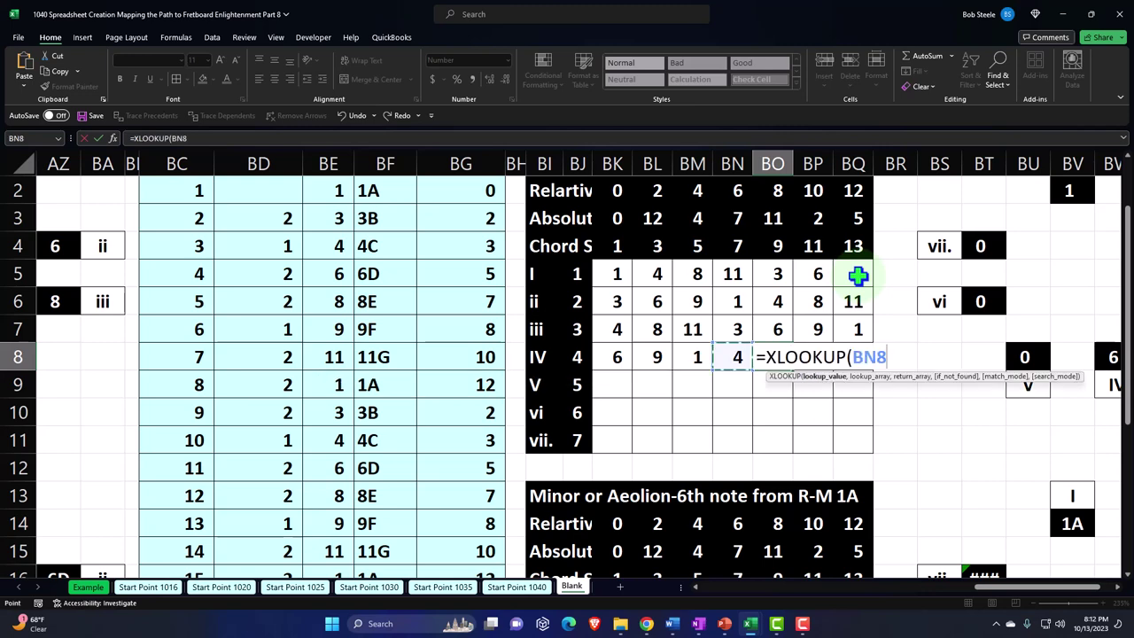
{"action": "key", "text": "Left"}
{"action": "type", "text": "+"}
{"action": "key", "text": "Up"}
{"action": "key", "text": "Up"}
{"action": "key", "text": "Up"}
{"action": "key", "text": "Up"}
{"action": "key", "text": "Up"}
{"action": "key", "text": "Up"}
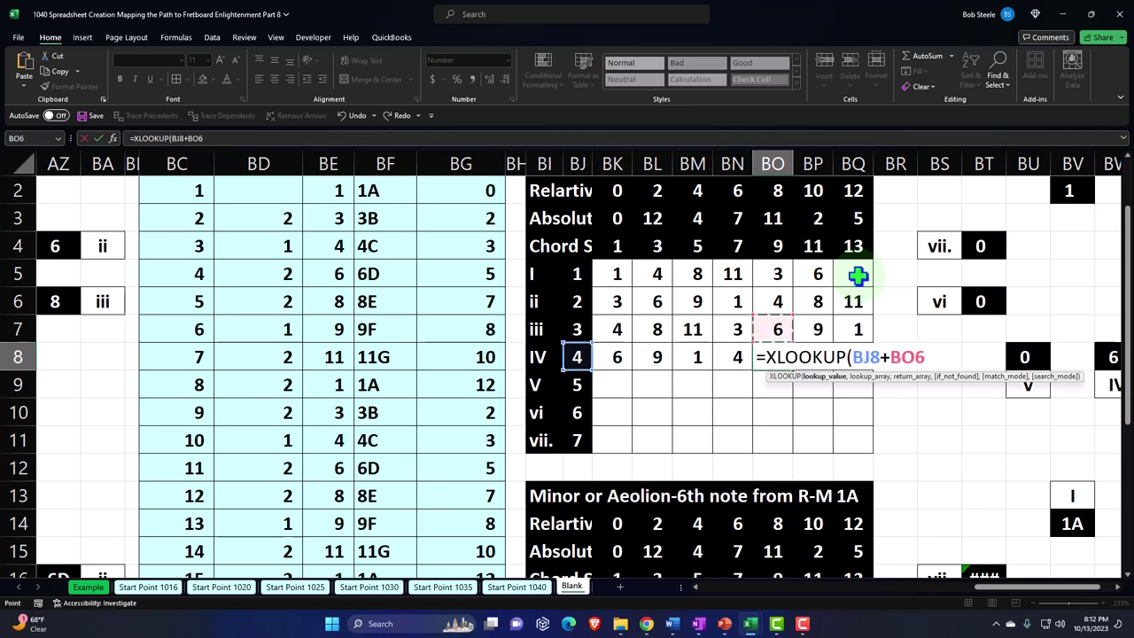
{"action": "type", "text": ","}
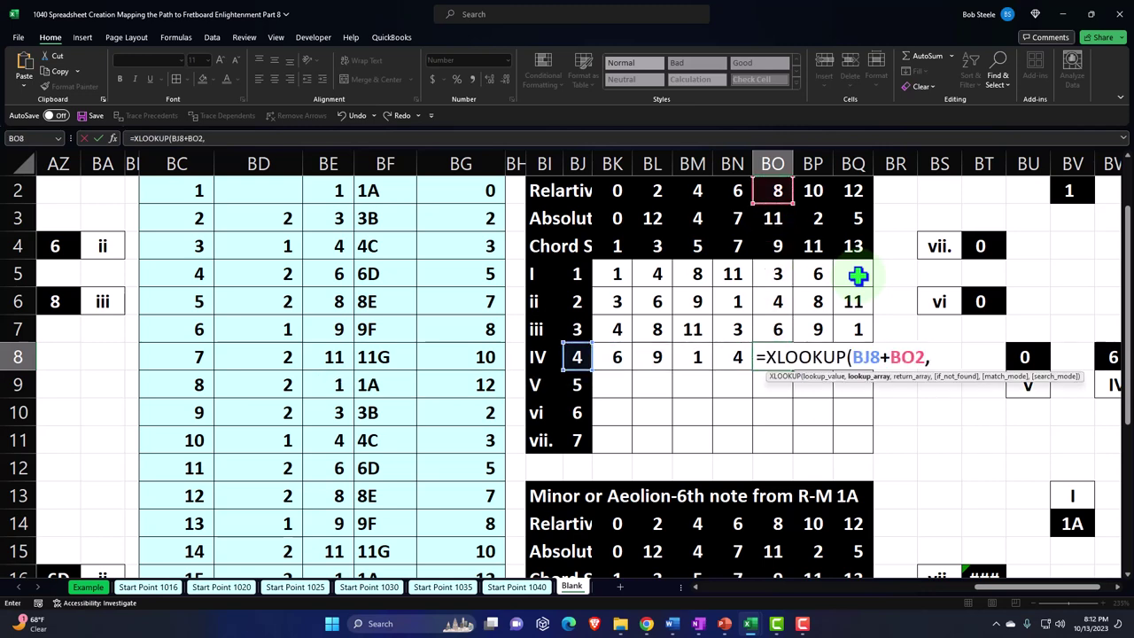
{"action": "type", "text": "BC2:BC25,BE2:BE25"}
{"action": "key", "text": "Tab"}
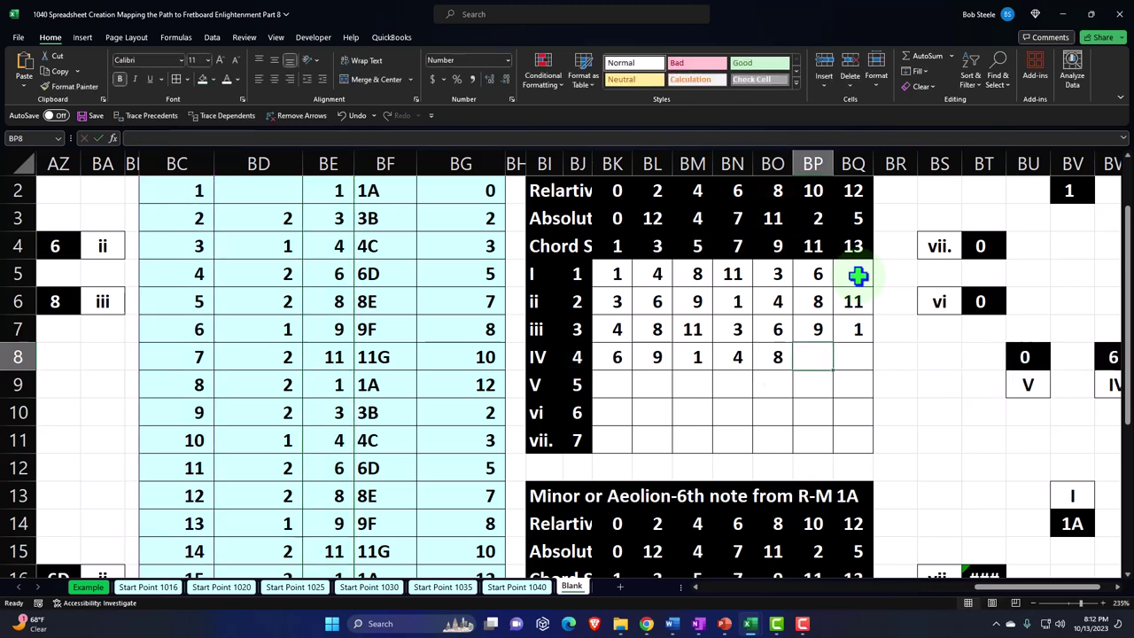
Enter =XLOOKUP(BJ8+BP2,…) and =XLOOKUP(BJ8+BQ2,…) in BP8 and BQ8, returning 11 and 3.
{"action": "type", "text": "=xlook"}
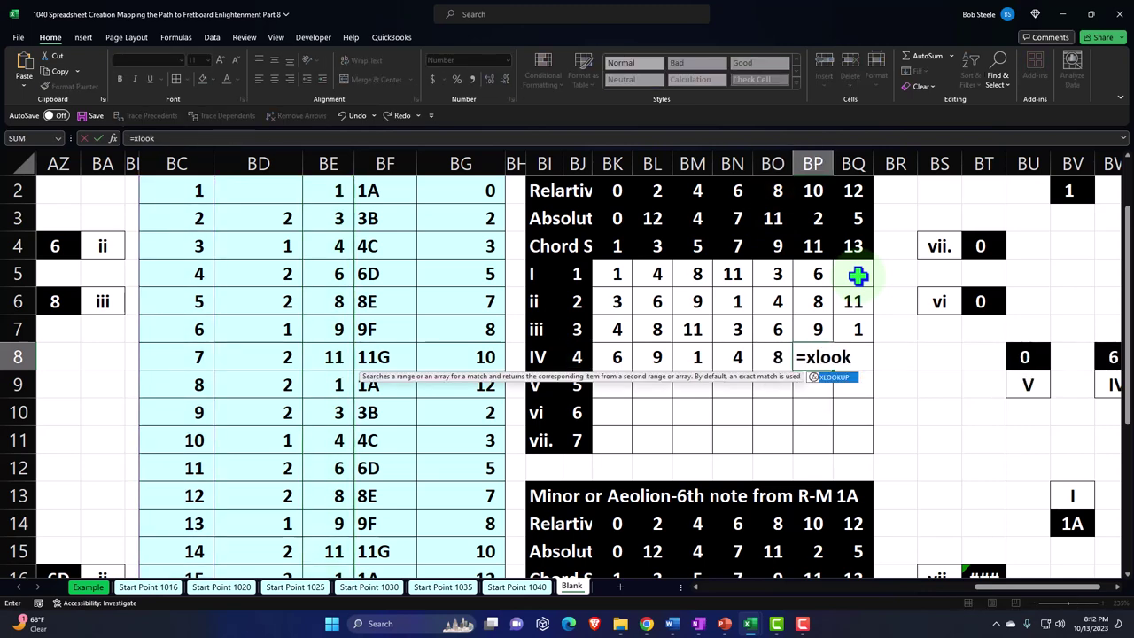
{"action": "type", "text": "up("}
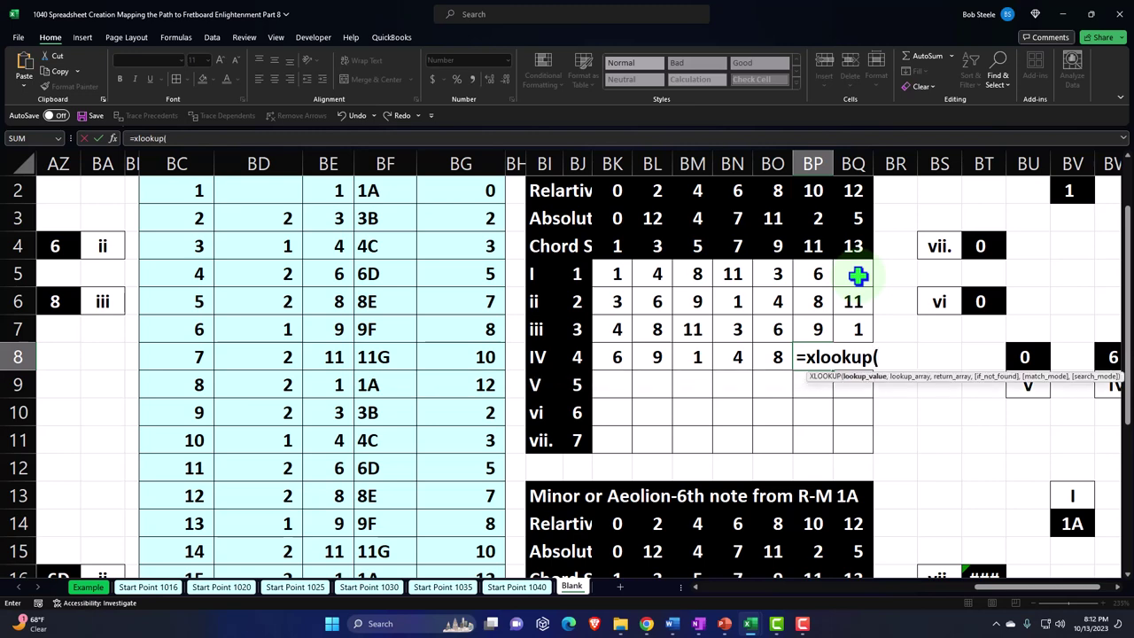
{"action": "key", "text": "Left"}
{"action": "key", "text": "Left"}
{"action": "key", "text": "Left"}
{"action": "key", "text": "Left"}
{"action": "key", "text": "Left"}
{"action": "key", "text": "Left"}
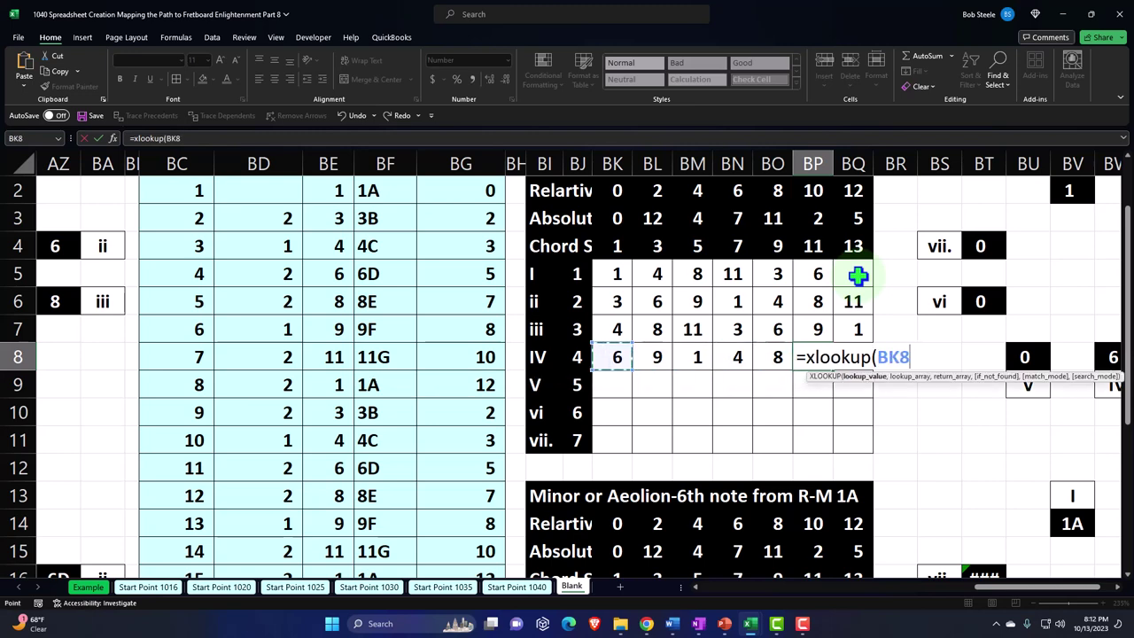
{"action": "type", "text": "+"}
{"action": "key", "text": "Up"}
{"action": "key", "text": "Up"}
{"action": "key", "text": "Up"}
{"action": "key", "text": "Up"}
{"action": "key", "text": "Up"}
{"action": "key", "text": "Up"}
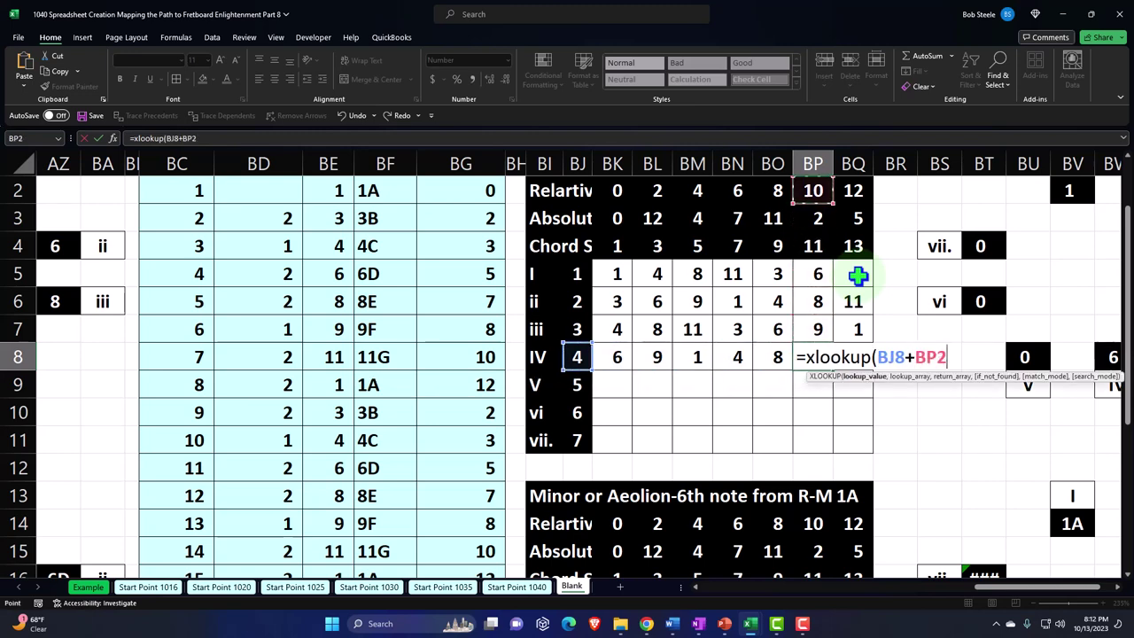
{"action": "type", "text": ",BC2:BC25,BE2:BE25"}
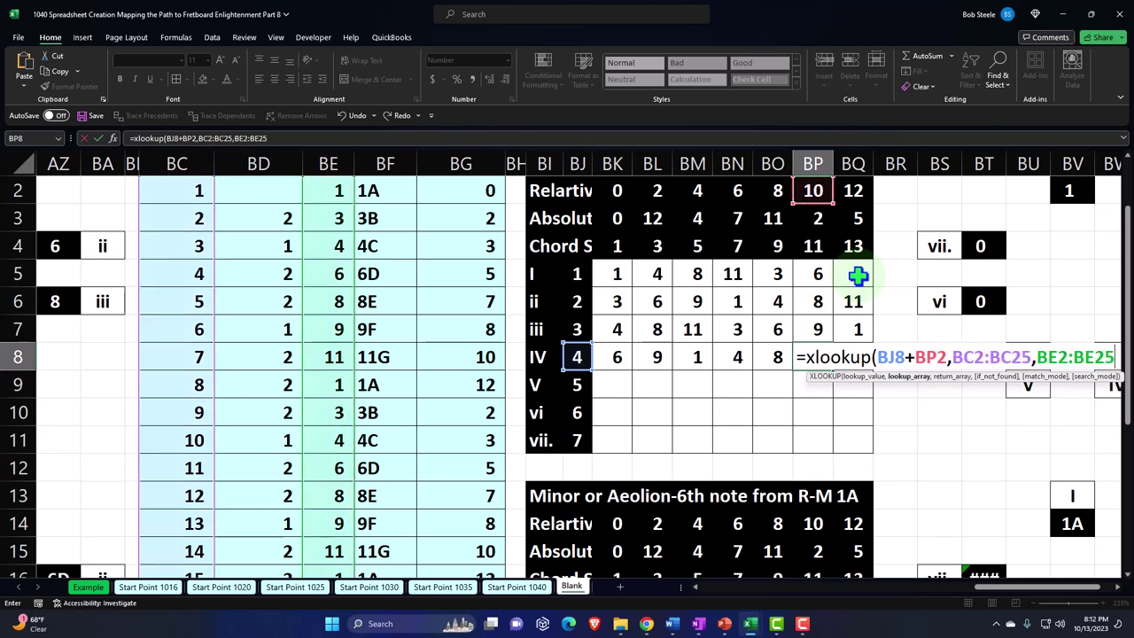
{"action": "key", "text": "Tab"}
{"action": "type", "text": "=xlo"}
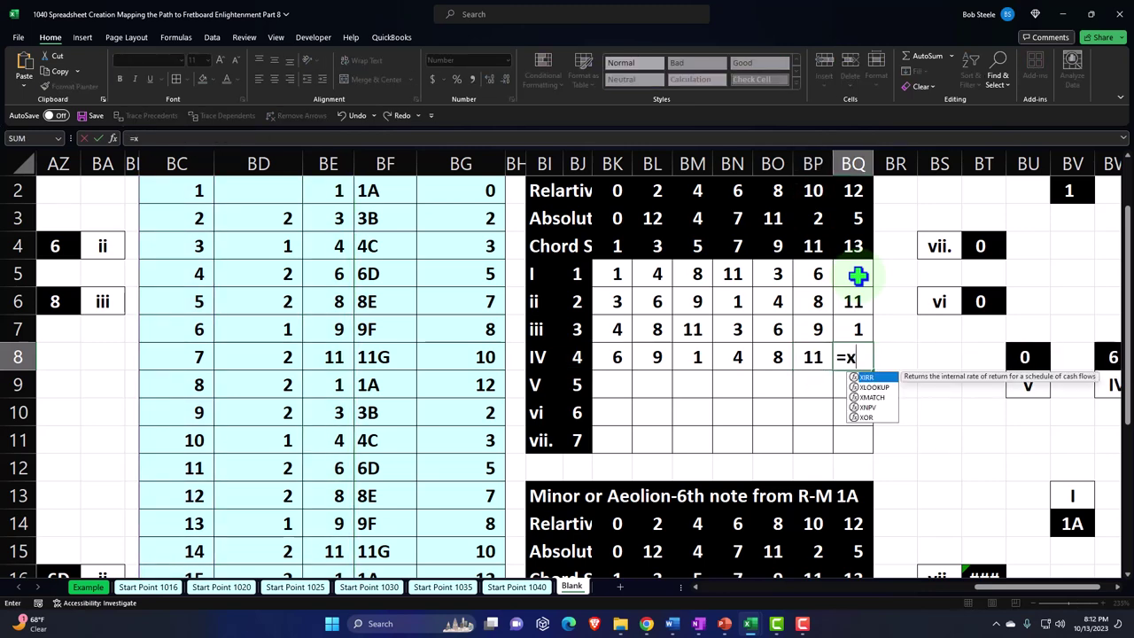
{"action": "key", "text": "Tab"}
{"action": "key", "text": "Left"}
{"action": "key", "text": "Left"}
{"action": "key", "text": "Left"}
{"action": "key", "text": "Left"}
{"action": "key", "text": "Left"}
{"action": "key", "text": "Left"}
{"action": "key", "text": "Left"}
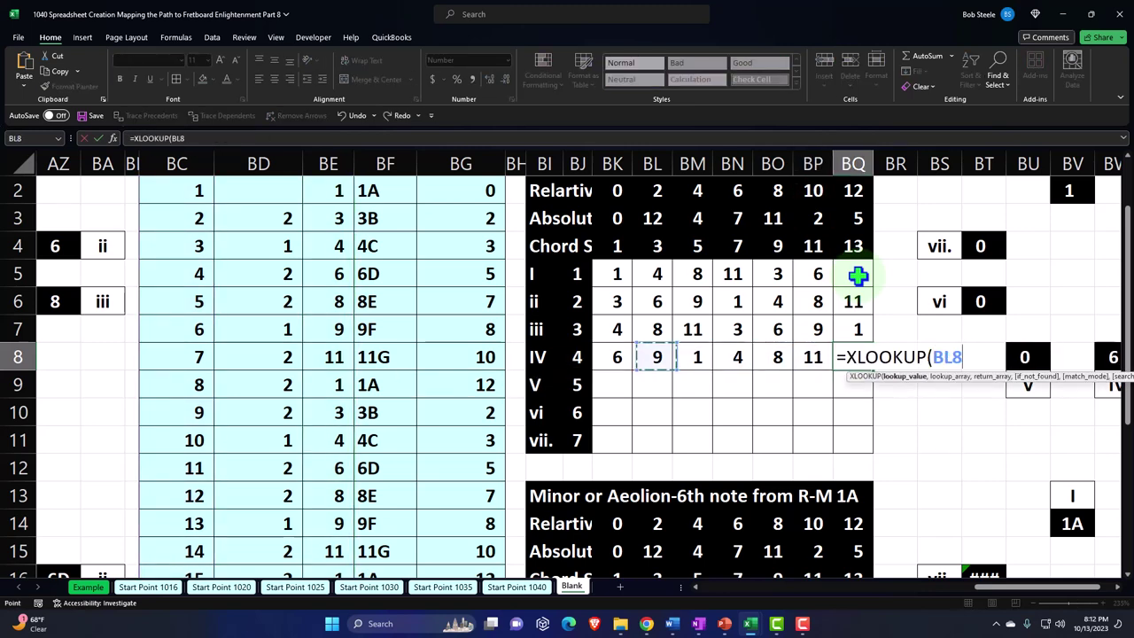
{"action": "type", "text": ","}
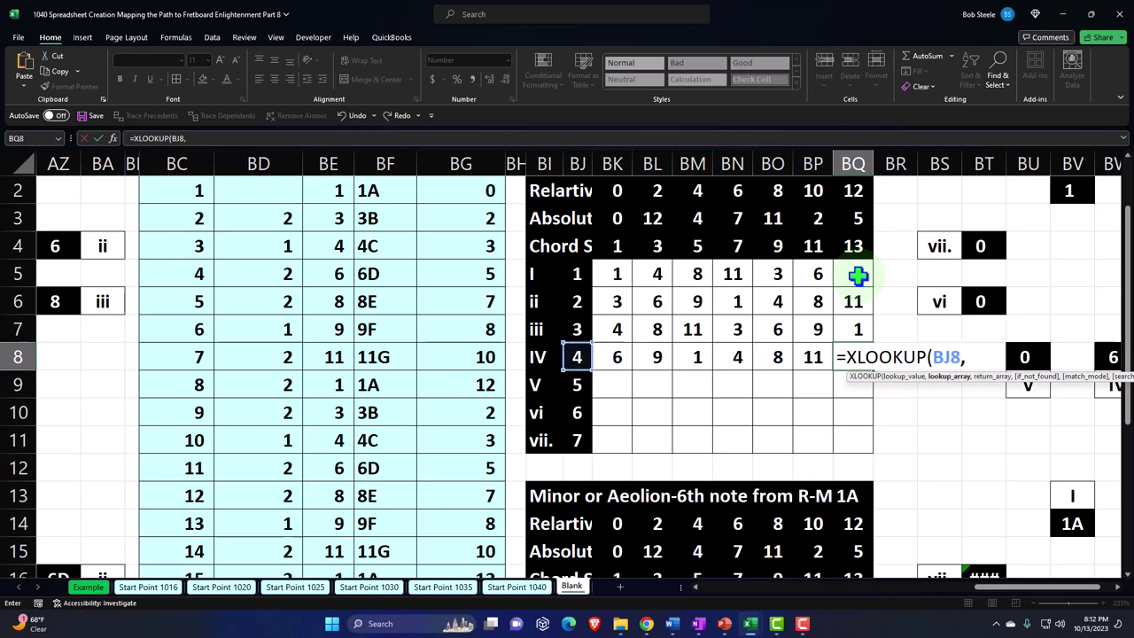
{"action": "key", "text": "Up"}
{"action": "key", "text": "Up"}
{"action": "key", "text": "Up"}
{"action": "key", "text": "Up"}
{"action": "key", "text": "Up"}
{"action": "key", "text": "Up"}
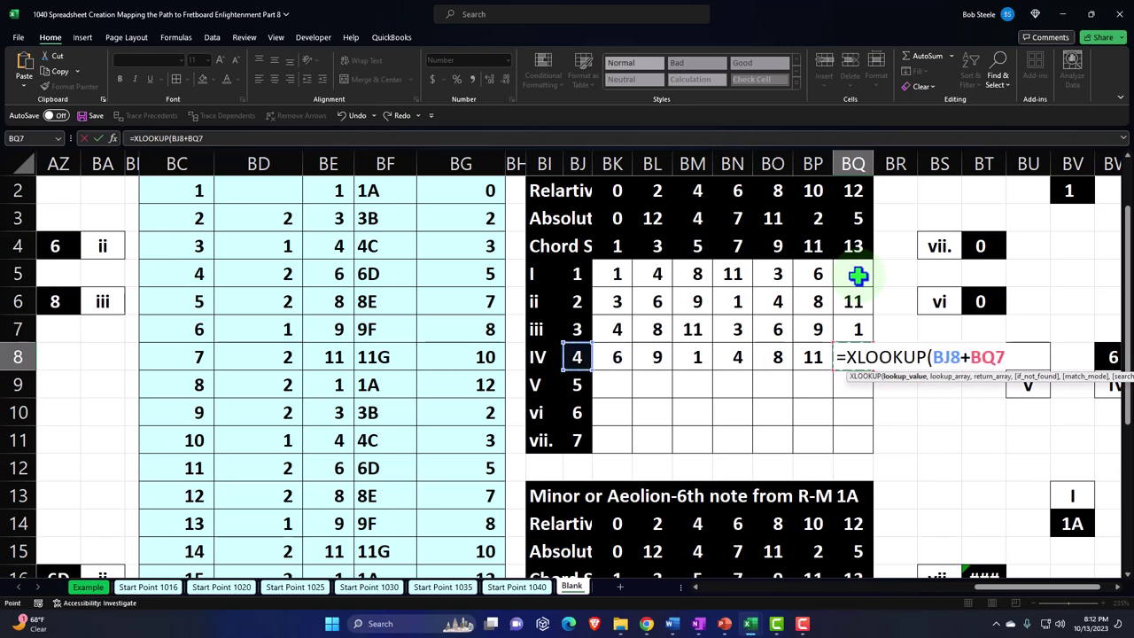
{"action": "type", "text": ",BC2:BC25,BE2:BE25"}
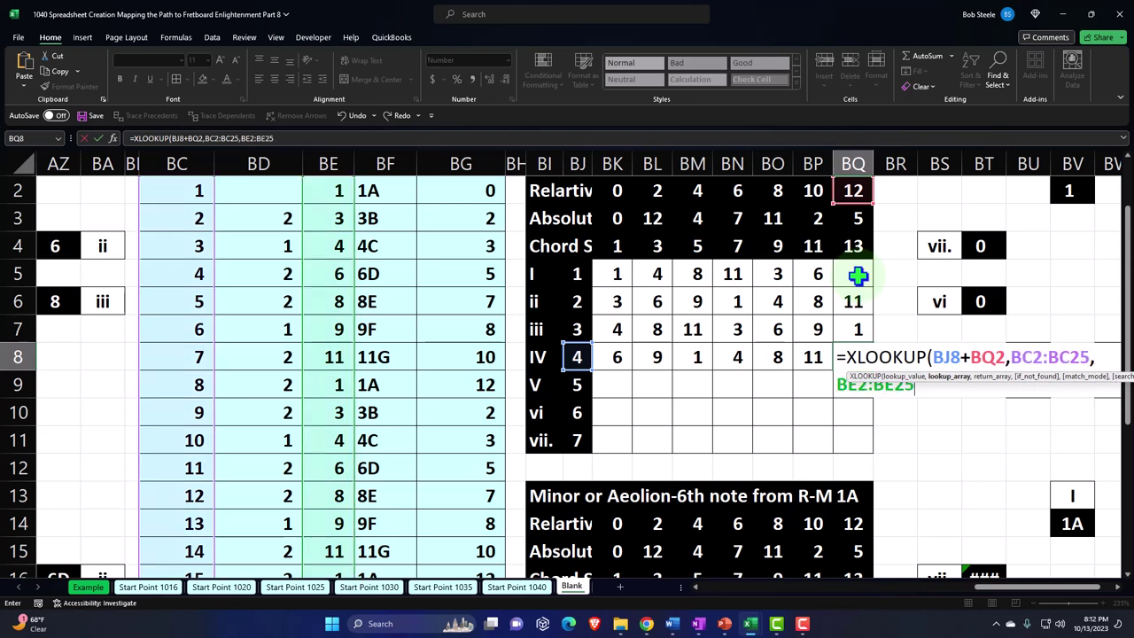
{"action": "key", "text": "Return"}
Enter =XLOOKUP(BJ9+BK2,BC2:BC25,BE2:BE25) in BK9, giving 8.
{"action": "type", "text": "=xlook"}
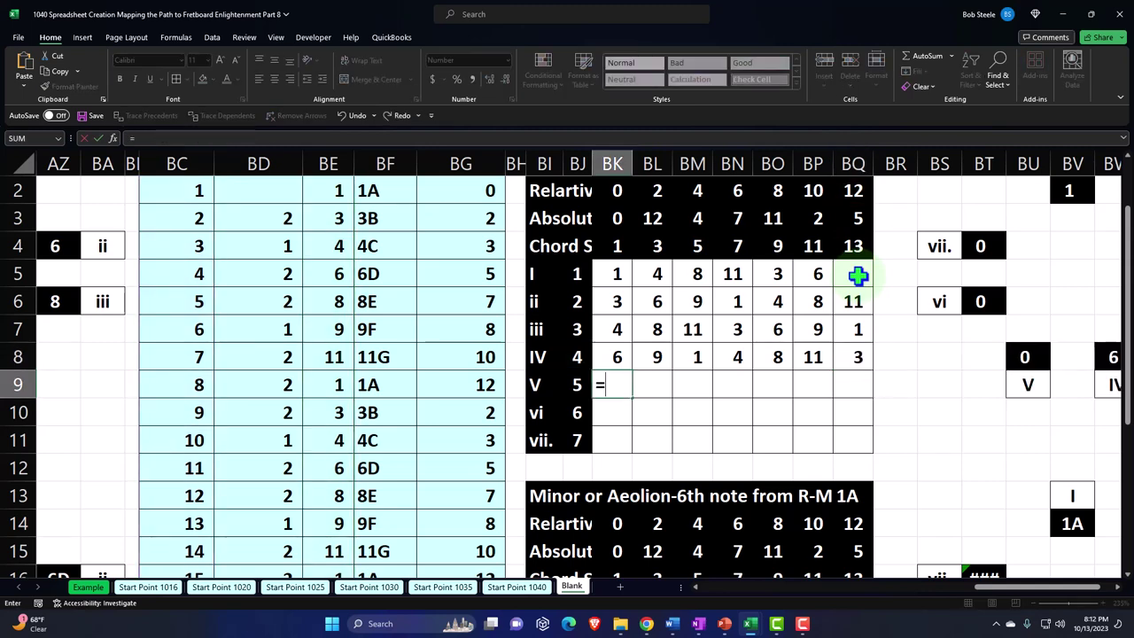
{"action": "key", "text": "Tab"}
{"action": "key", "text": "Left"}
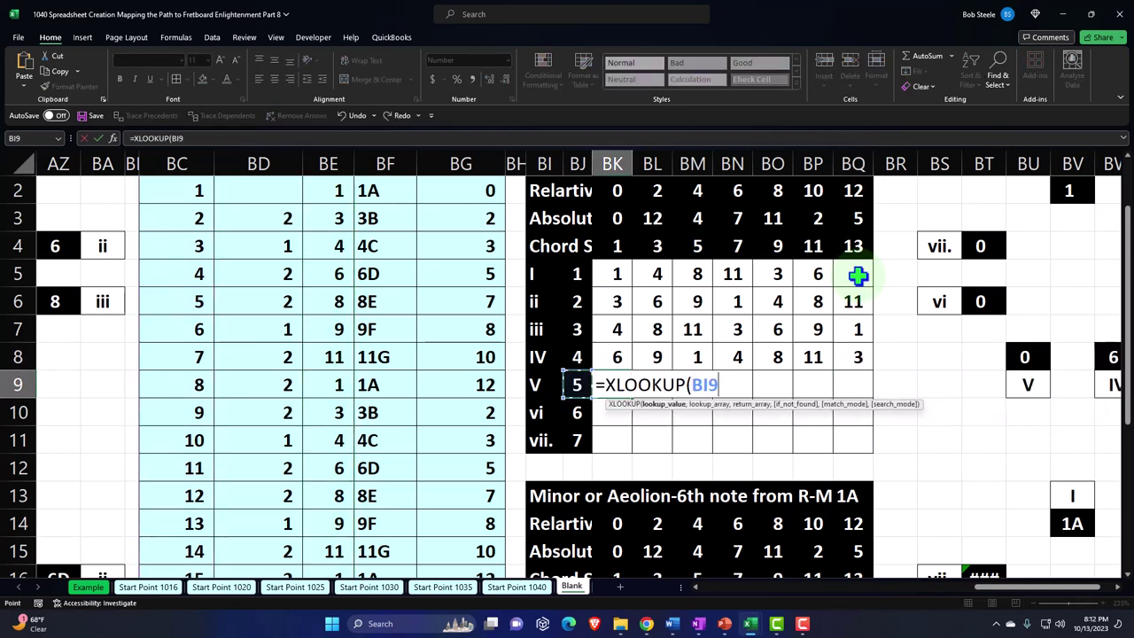
{"action": "type", "text": "+"}
{"action": "key", "text": "Up"}
{"action": "key", "text": "Up"}
{"action": "key", "text": "Up"}
{"action": "key", "text": "Up"}
{"action": "key", "text": "Up"}
{"action": "key", "text": "Up"}
{"action": "key", "text": "Up"}
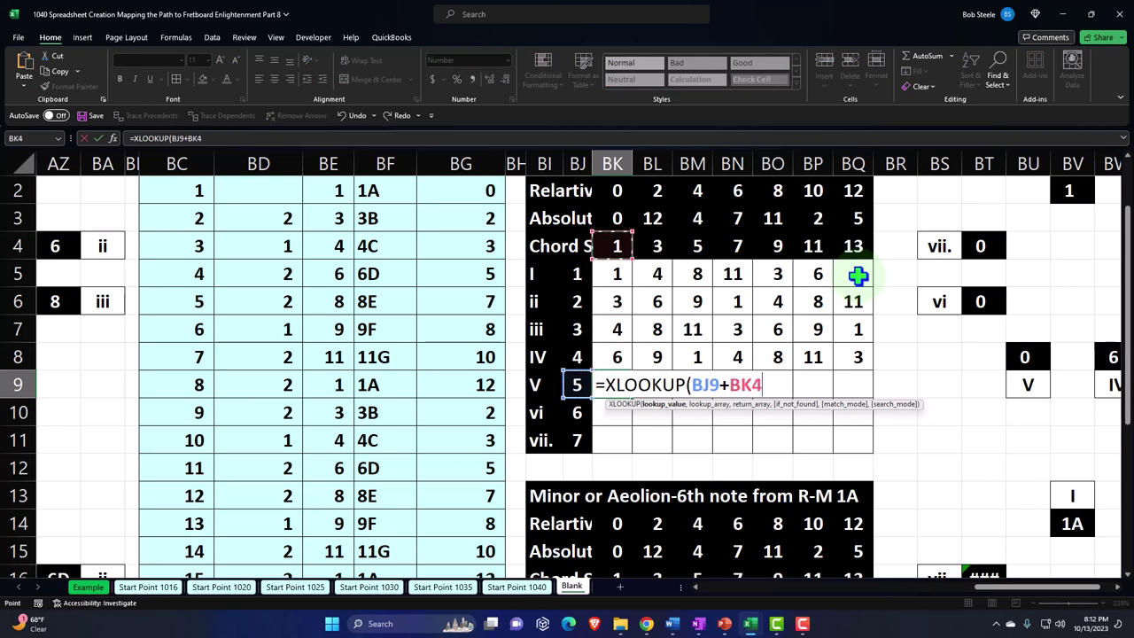
{"action": "type", "text": "BC2:BC25,BE2:BE25"}
{"action": "key", "text": "Return"}
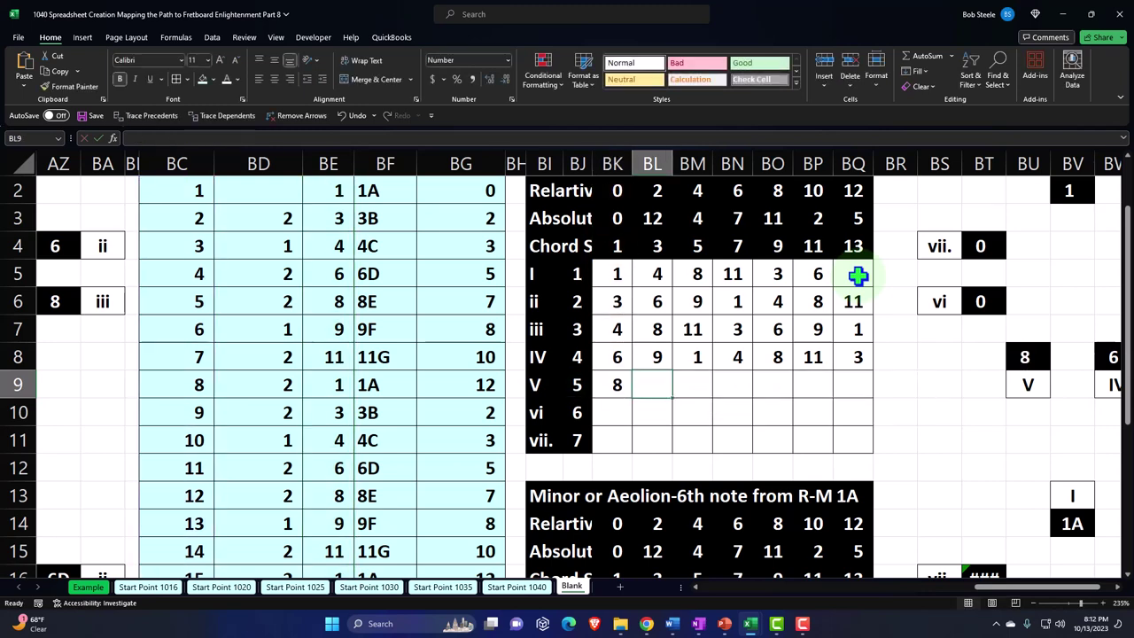
{"action": "key", "text": "Up"}
{"action": "key", "text": "Right"}
Fill BL9 and BM9 with XLOOKUP of BJ9 plus BL2/BM2, returning 11 and 3.
{"action": "type", "text": "=x"}
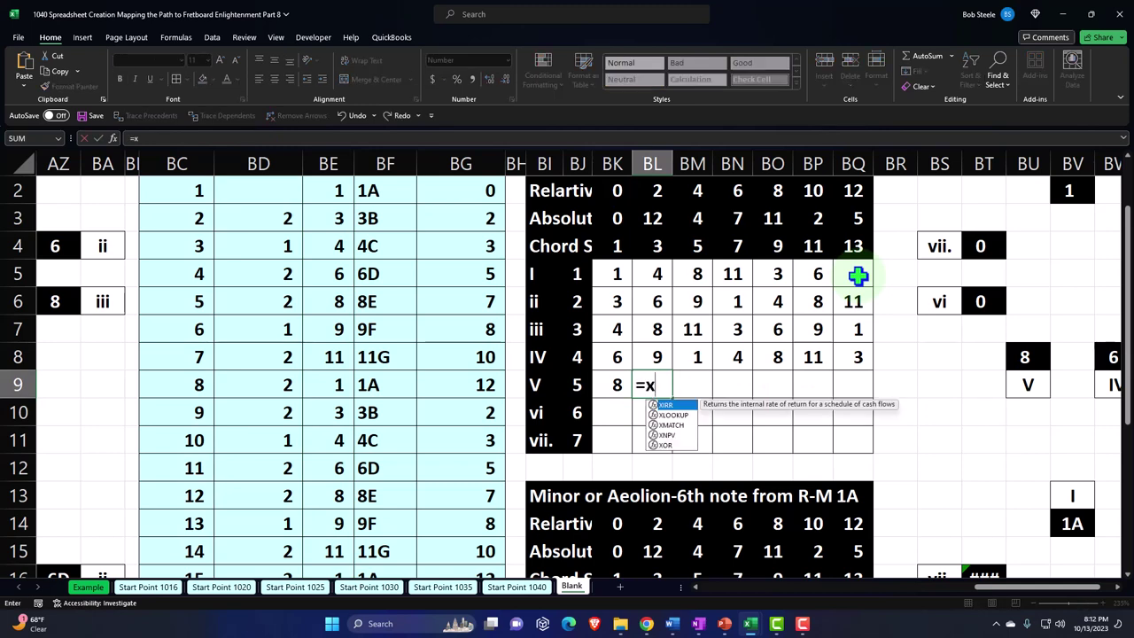
{"action": "type", "text": "loo"}
{"action": "key", "text": "Tab"}
{"action": "key", "text": "Left"}
{"action": "key", "text": "Left"}
{"action": "type", "text": "+"}
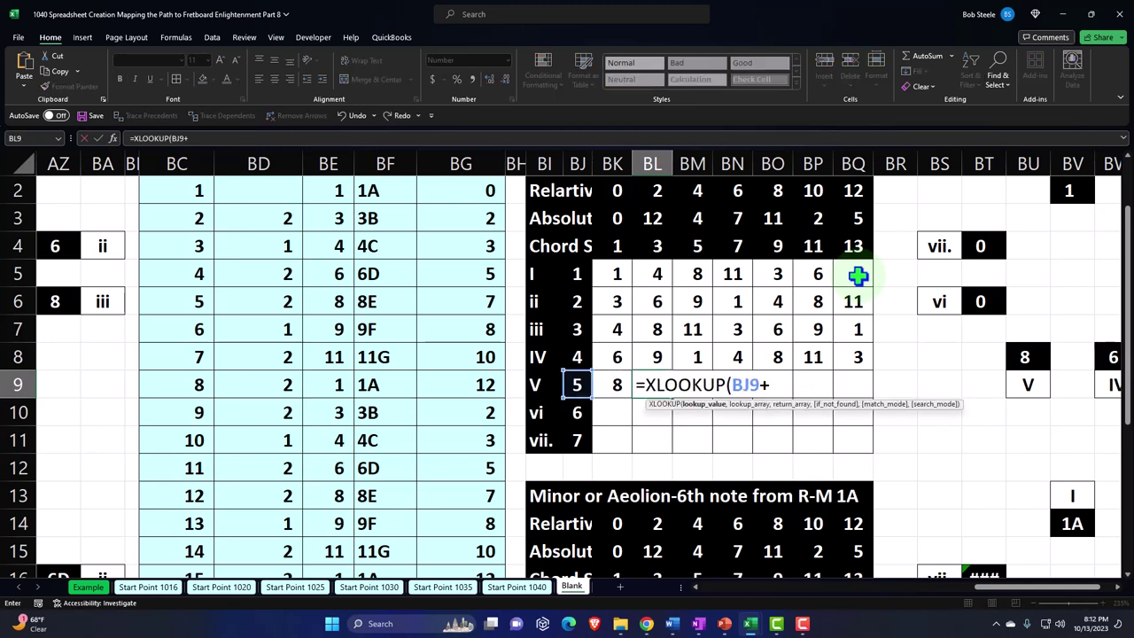
{"action": "key", "text": "Up"}
{"action": "key", "text": "Up"}
{"action": "key", "text": "Up"}
{"action": "key", "text": "Up"}
{"action": "key", "text": "Up"}
{"action": "key", "text": "Up"}
{"action": "key", "text": "Up"}
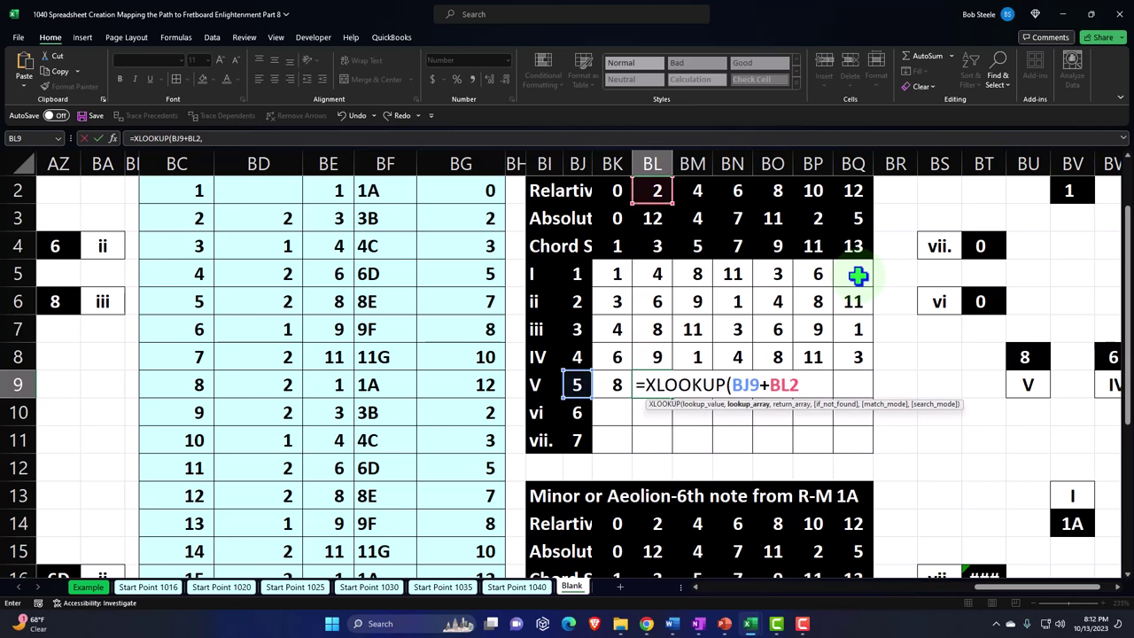
{"action": "type", "text": "BC2:BC25,BE2:BE25"}
{"action": "key", "text": "Tab"}
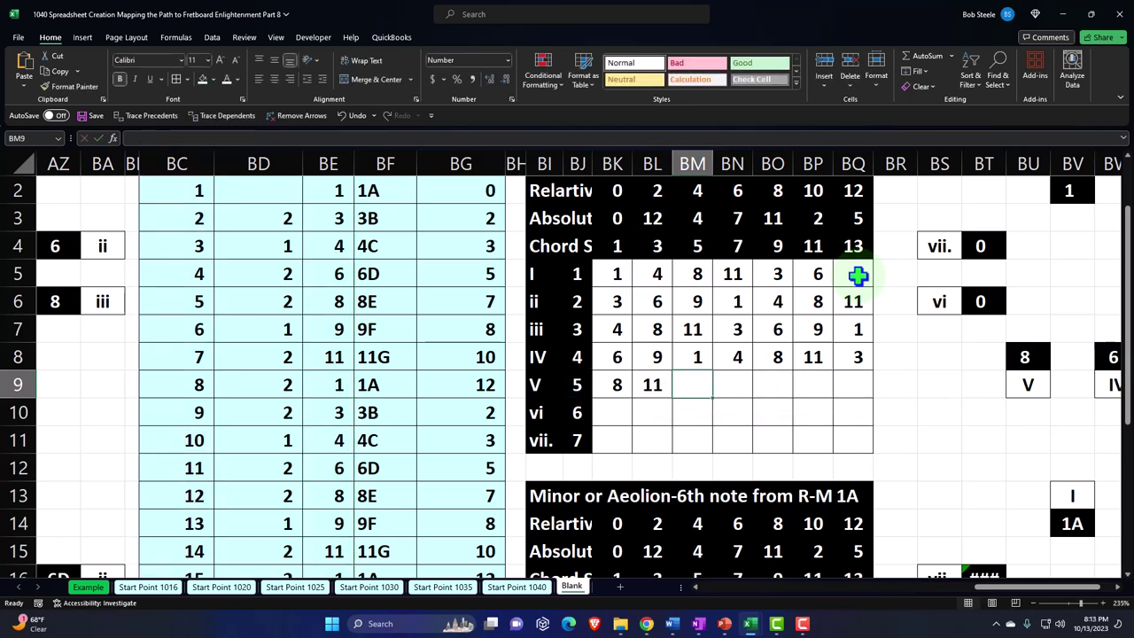
{"action": "type", "text": "=xl"}
{"action": "key", "text": "Tab"}
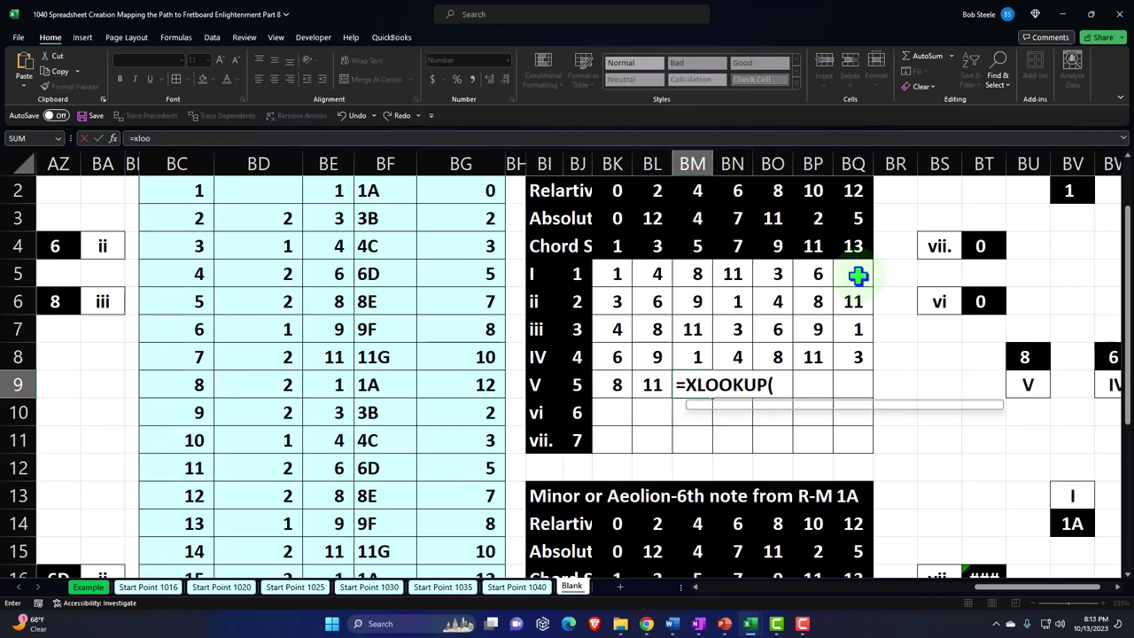
{"action": "key", "text": "Left"}
{"action": "key", "text": "Left"}
{"action": "key", "text": "Left"}
{"action": "type", "text": "+"}
{"action": "key", "text": "Up"}
{"action": "key", "text": "Up"}
{"action": "key", "text": "Up"}
{"action": "key", "text": "Up"}
{"action": "key", "text": "Up"}
{"action": "key", "text": "Up"}
{"action": "key", "text": "Up"}
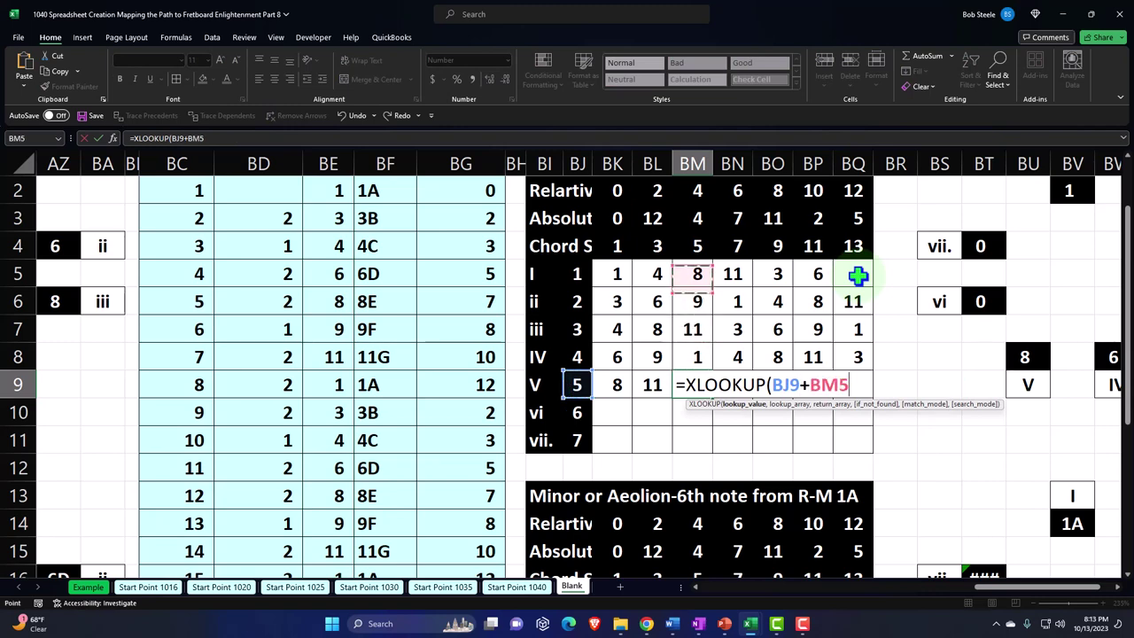
{"action": "type", "text": ","}
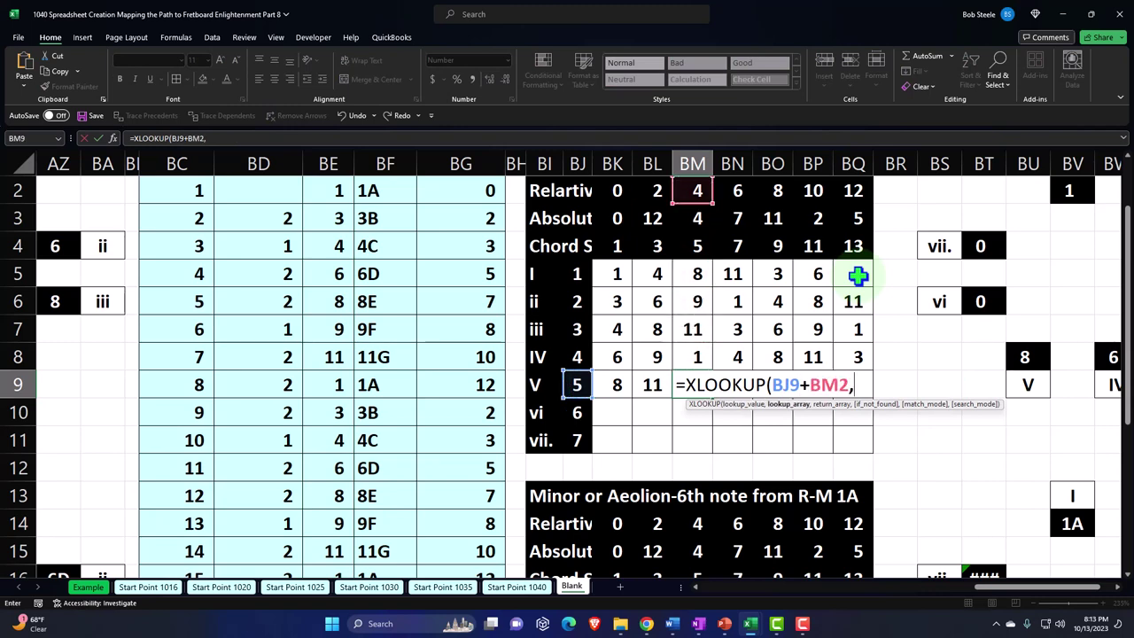
{"action": "type", "text": "BC2:BC25,BE2:BE25"}
{"action": "key", "text": "Tab"}
Fill BN9 and BO9 with XLOOKUP of BJ9 plus BN2/BO2, returning 6 and 9.
{"action": "type", "text": "="}
{"action": "key", "text": "Left"}
{"action": "key", "text": "Left"}
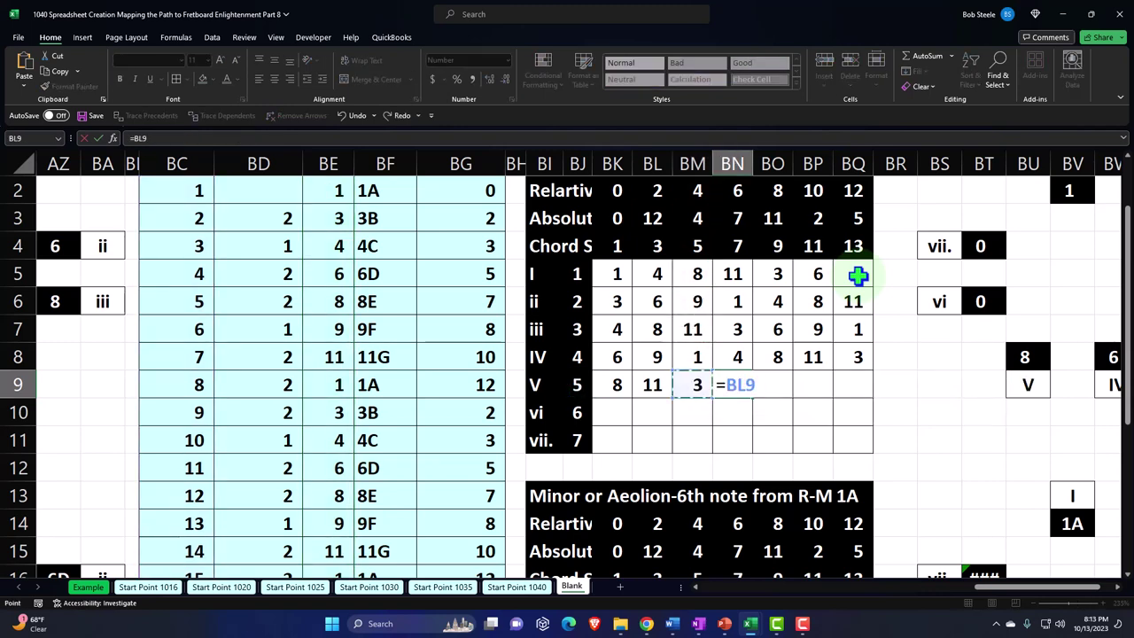
{"action": "key", "text": "Left"}
{"action": "key", "text": "BackSpace"}
{"action": "type", "text": "xl"}
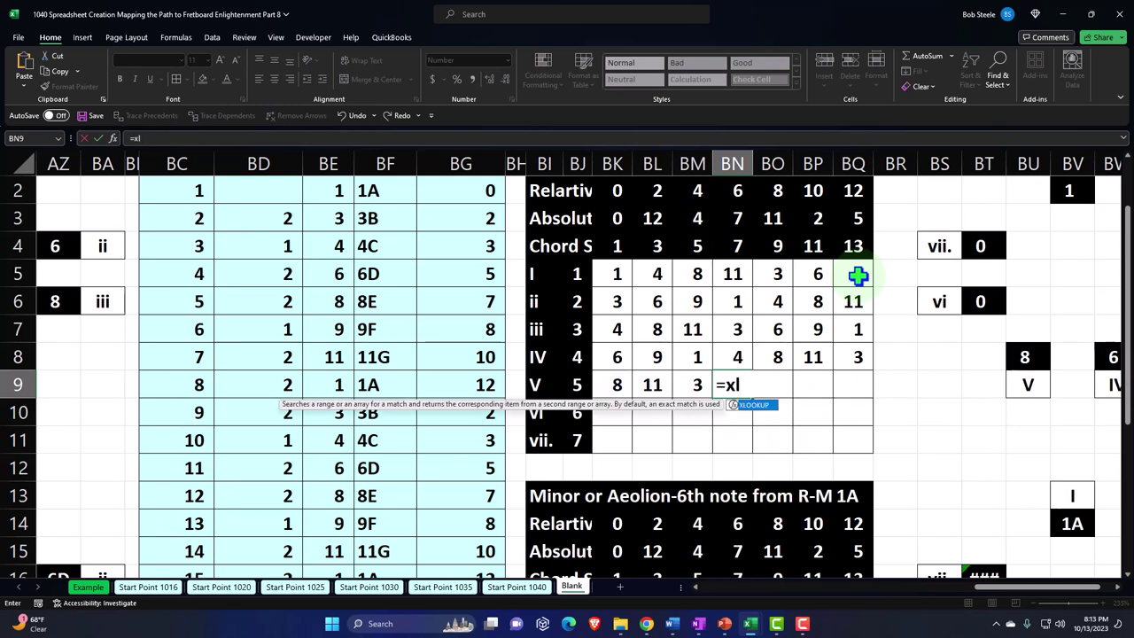
{"action": "type", "text": "oo"}
{"action": "key", "text": "Tab"}
{"action": "key", "text": "Left"}
{"action": "key", "text": "Left"}
{"action": "key", "text": "Left"}
{"action": "key", "text": "Left"}
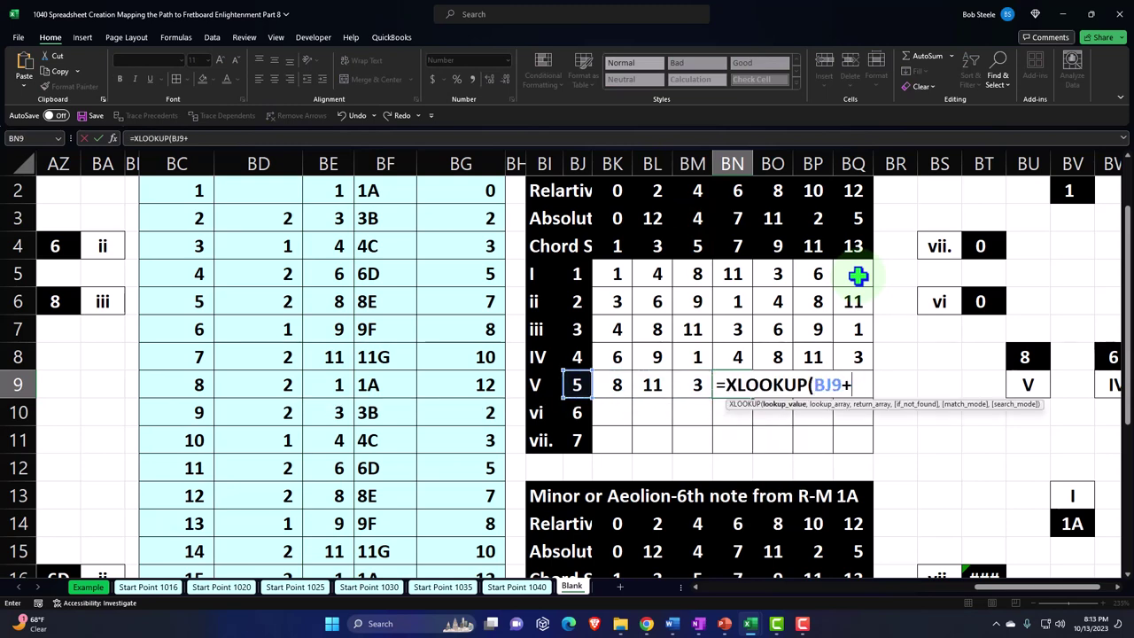
{"action": "type", "text": "+"}
{"action": "key", "text": "Up"}
{"action": "key", "text": "Up"}
{"action": "key", "text": "Up"}
{"action": "key", "text": "Up"}
{"action": "key", "text": "Up"}
{"action": "key", "text": "Up"}
{"action": "key", "text": "Up"}
{"action": "type", "text": ","}
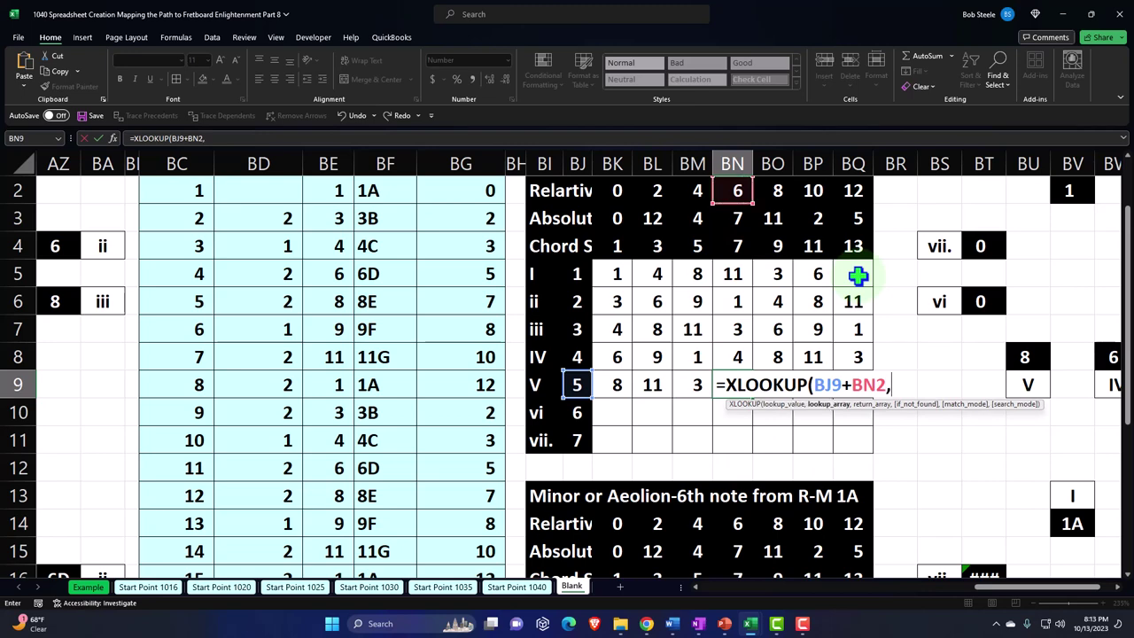
{"action": "type", "text": "BC2:BC25,BE2:BE25"}
{"action": "key", "text": "Tab"}
{"action": "type", "text": "="}
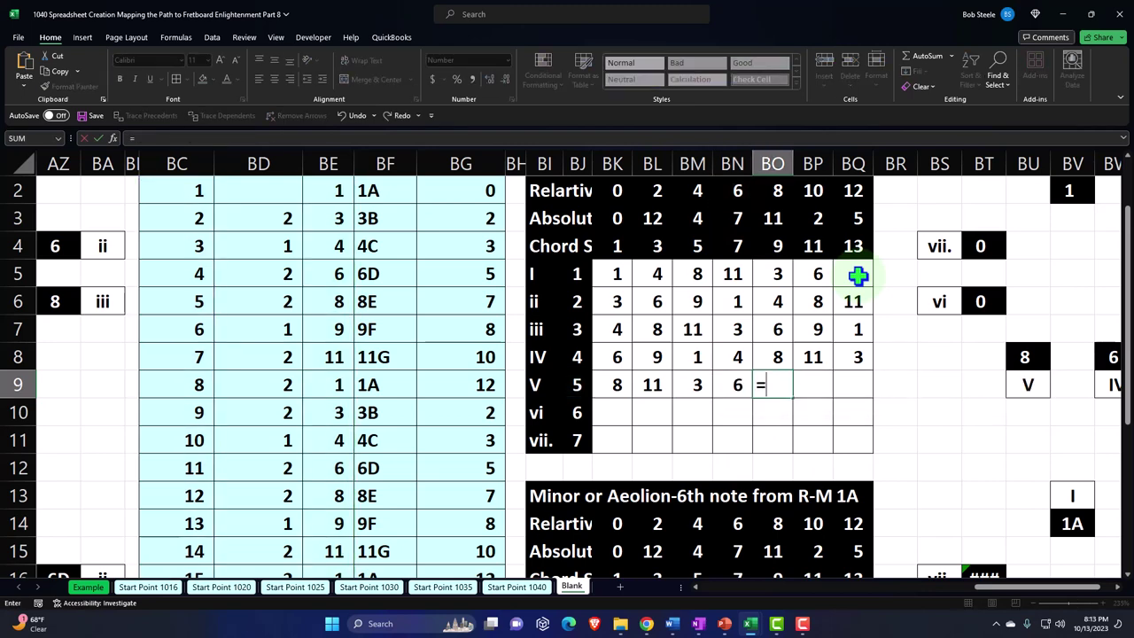
{"action": "type", "text": "xloo"}
{"action": "key", "text": "Tab"}
{"action": "key", "text": "Left"}
{"action": "key", "text": "Left"}
{"action": "key", "text": "Left"}
{"action": "key", "text": "Left"}
{"action": "key", "text": "Left"}
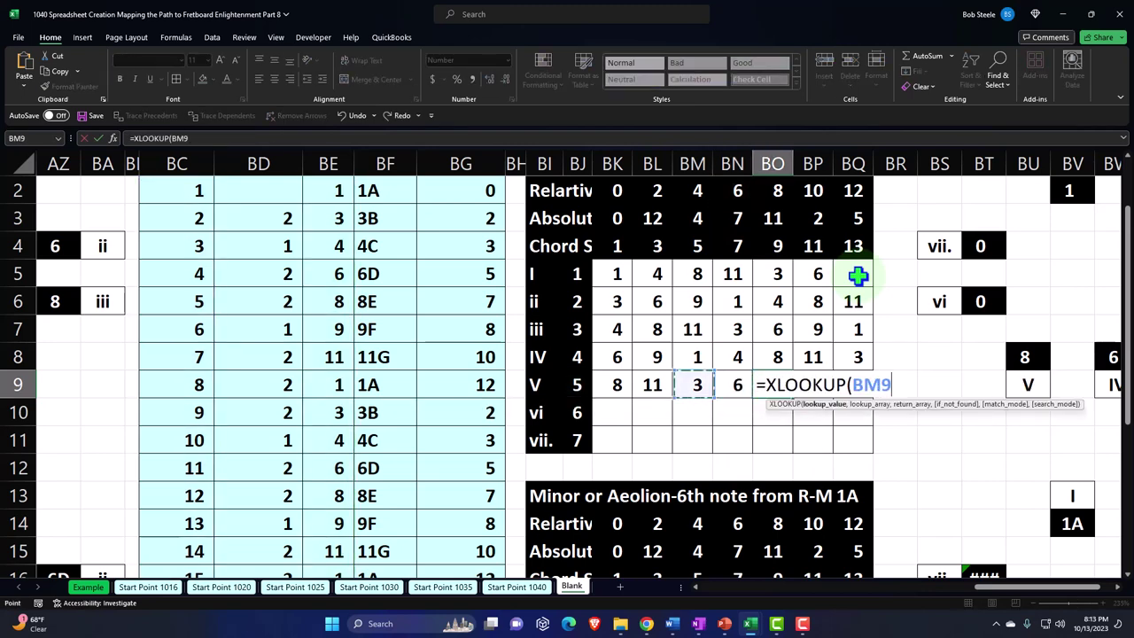
{"action": "type", "text": "+"}
{"action": "key", "text": "Up"}
{"action": "key", "text": "Up"}
{"action": "key", "text": "Up"}
{"action": "key", "text": "Up"}
{"action": "key", "text": "Up"}
{"action": "key", "text": "Up"}
{"action": "key", "text": "Up"}
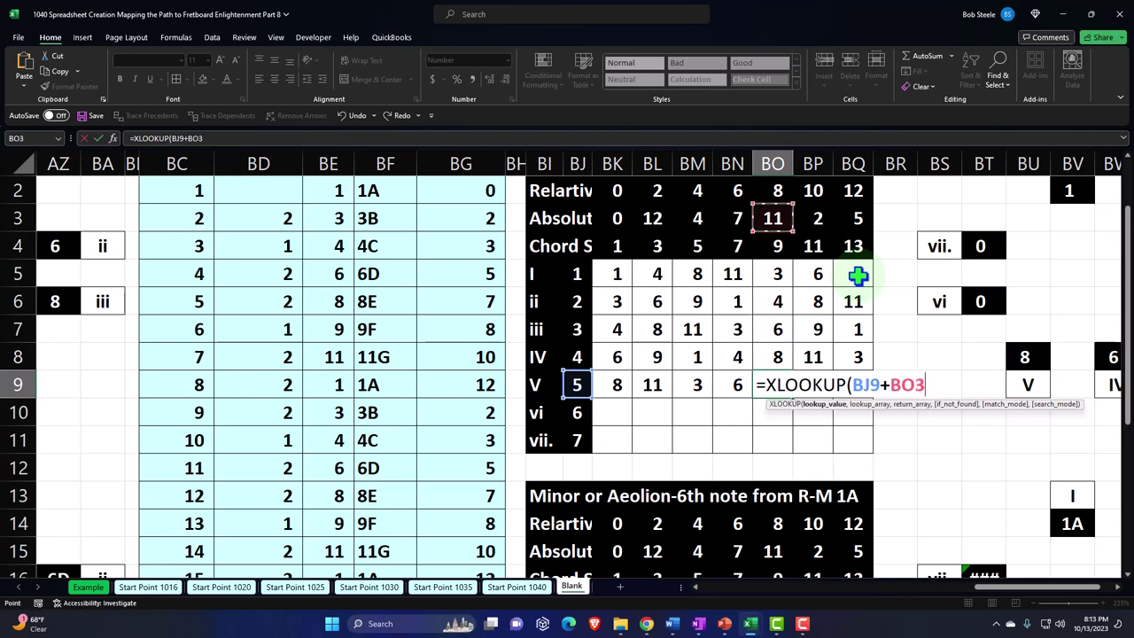
{"action": "type", "text": "BC2:BC25,BE2:BE25"}
{"action": "key", "text": "Tab"}
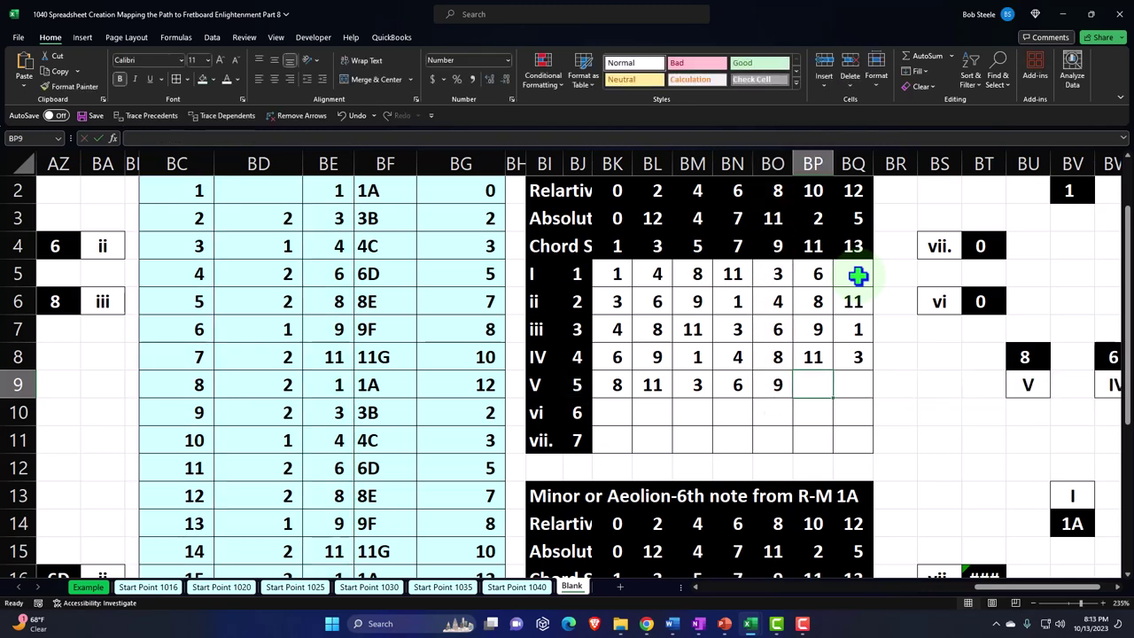
Fill BP9 and BQ9 with XLOOKUP of BJ9 plus BP2/BQ2, returning 1 and 4.
{"action": "type", "text": "=xlo"}
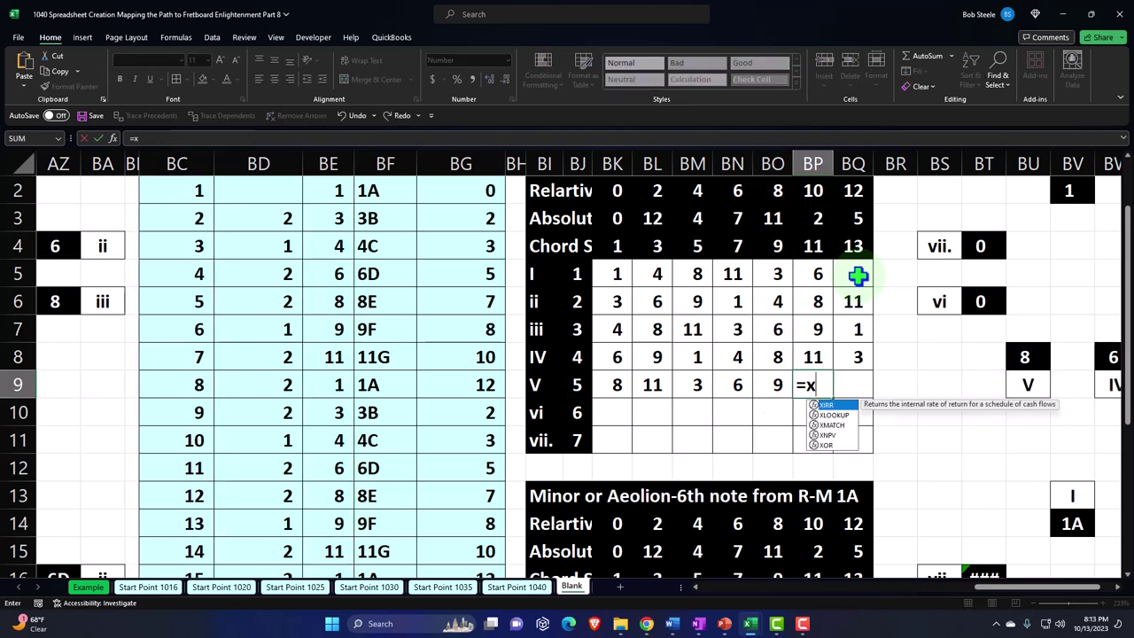
{"action": "key", "text": "Tab"}
{"action": "key", "text": "Left"}
{"action": "key", "text": "Left"}
{"action": "key", "text": "Left"}
{"action": "key", "text": "Left"}
{"action": "key", "text": "Left"}
{"action": "key", "text": "Left"}
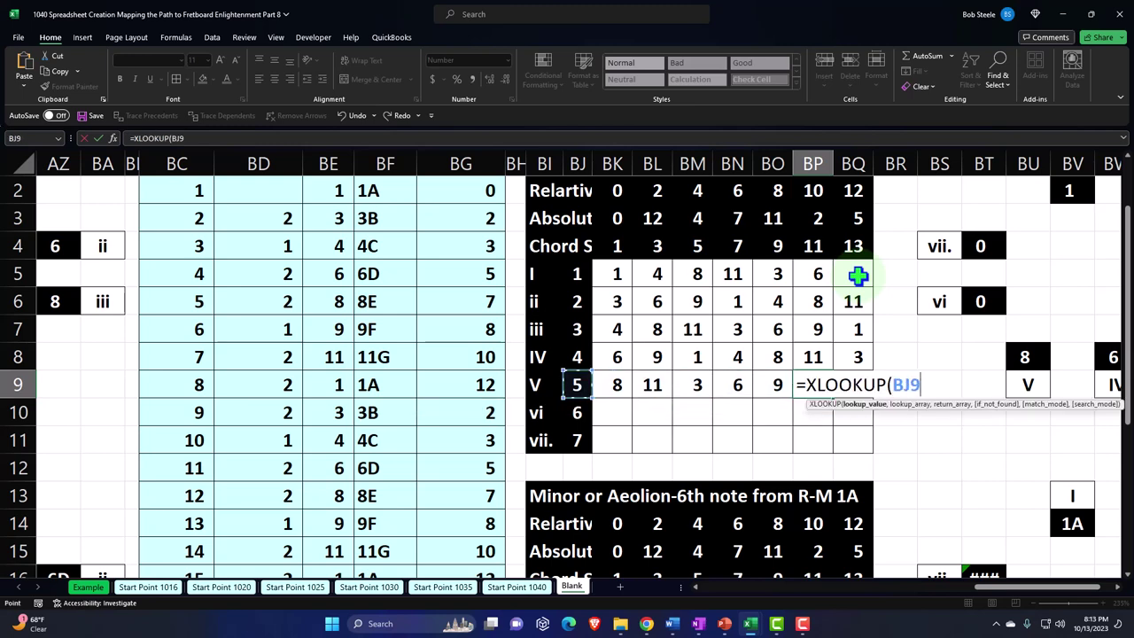
{"action": "key", "text": "Up"}
{"action": "key", "text": "Up"}
{"action": "key", "text": "Up"}
{"action": "key", "text": "Up"}
{"action": "key", "text": "Up"}
{"action": "key", "text": "Up"}
{"action": "key", "text": "Up"}
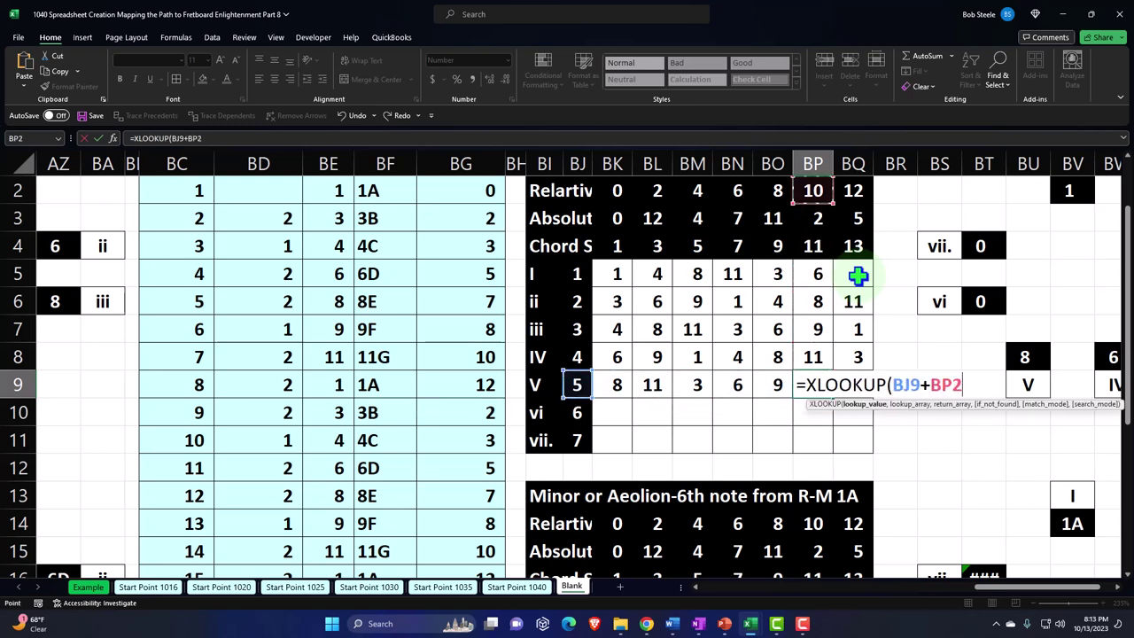
{"action": "key", "text": "Escape"}
{"action": "key", "text": "Right"}
{"action": "type", "text": "="}
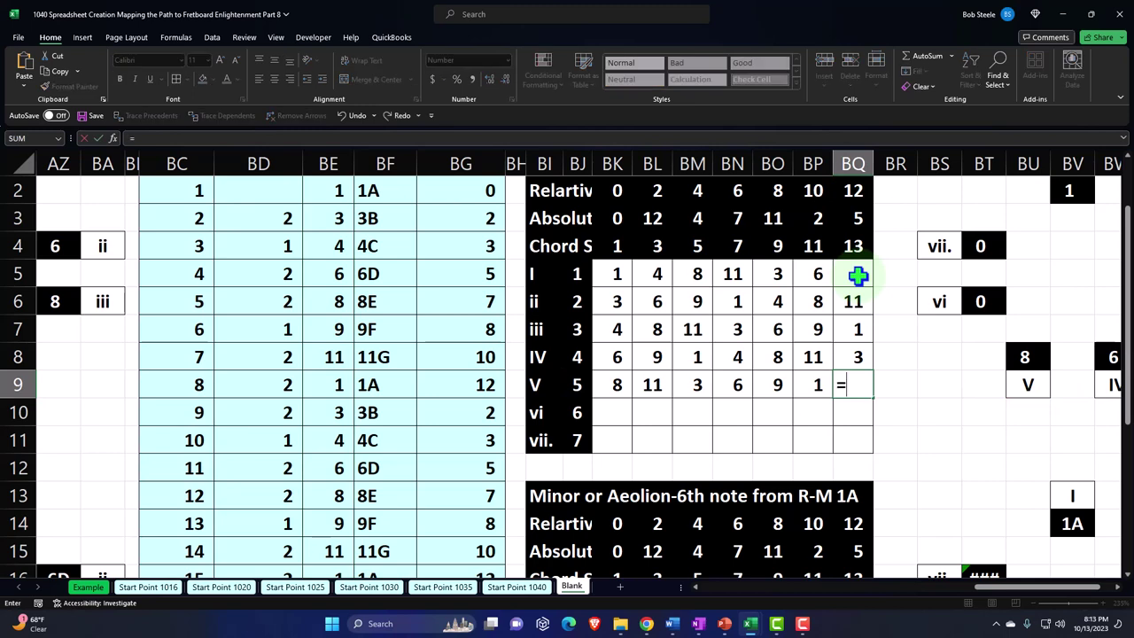
{"action": "type", "text": "xl"}
{"action": "key", "text": "Tab"}
{"action": "key", "text": "Left"}
{"action": "key", "text": "Left"}
{"action": "key", "text": "Left"}
{"action": "key", "text": "Left"}
{"action": "key", "text": "Left"}
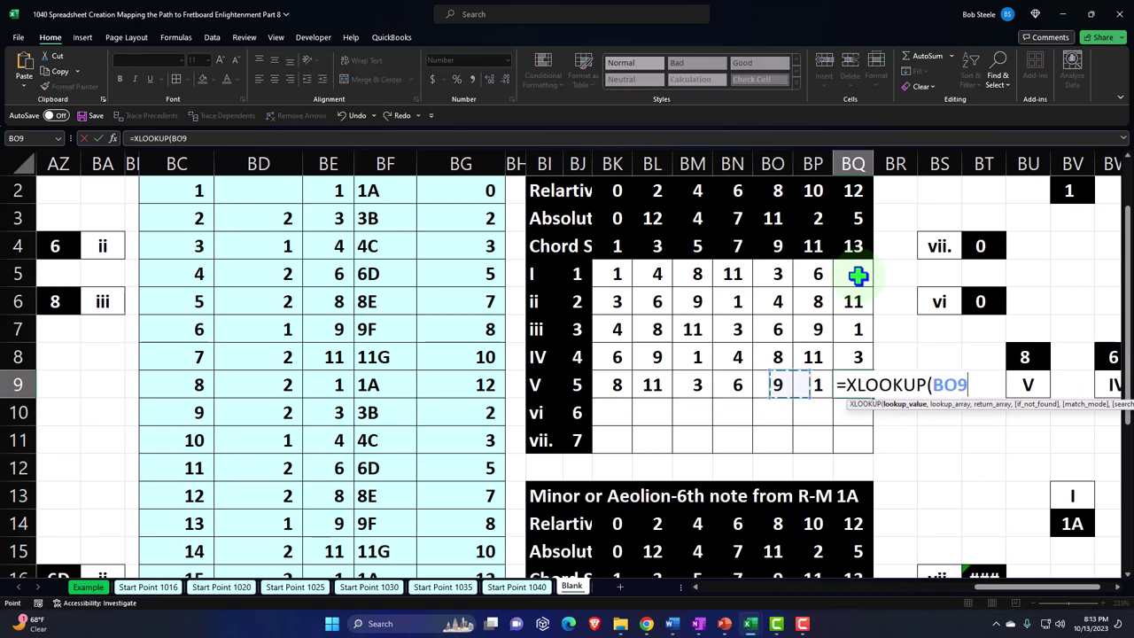
{"action": "key", "text": "Left"}
{"action": "key", "text": "Left"}
{"action": "type", "text": "+"}
{"action": "key", "text": "Up"}
{"action": "key", "text": "Up"}
{"action": "key", "text": "Up"}
{"action": "key", "text": "Up"}
{"action": "key", "text": "Up"}
{"action": "key", "text": "Up"}
{"action": "key", "text": "Up"}
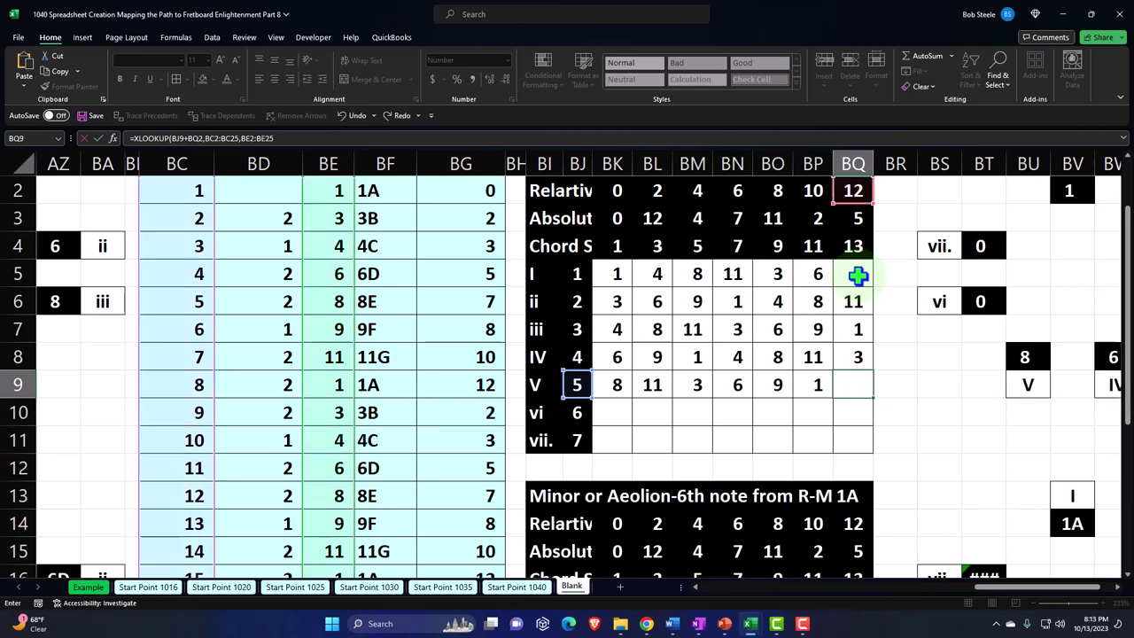
{"action": "key", "text": "Return"}
Enter XLOOKUP formulas adding $BJ10 to each column's row-2 interval in BK10 and BL10 (9, 1).
{"action": "type", "text": "=xloo"}
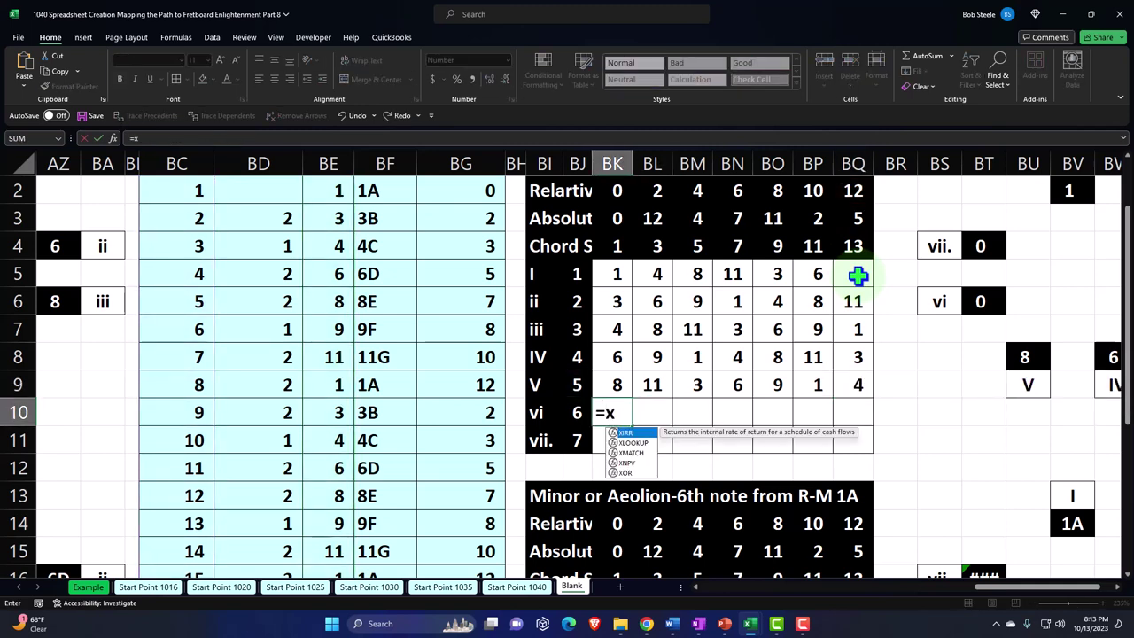
{"action": "key", "text": "Tab"}
{"action": "key", "text": "Left"}
{"action": "type", "text": "+"}
{"action": "key", "text": "Up"}
{"action": "key", "text": "Up"}
{"action": "key", "text": "Up"}
{"action": "key", "text": "Up"}
{"action": "key", "text": "Up"}
{"action": "key", "text": "Up"}
{"action": "key", "text": "Up"}
{"action": "key", "text": "Up"}
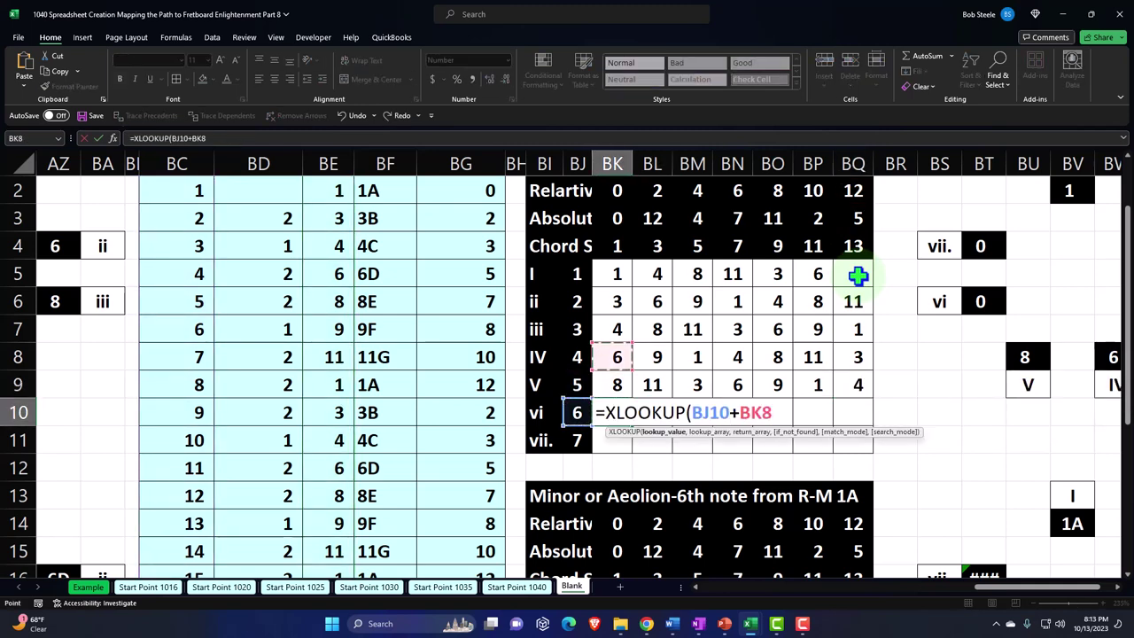
{"action": "type", "text": ","}
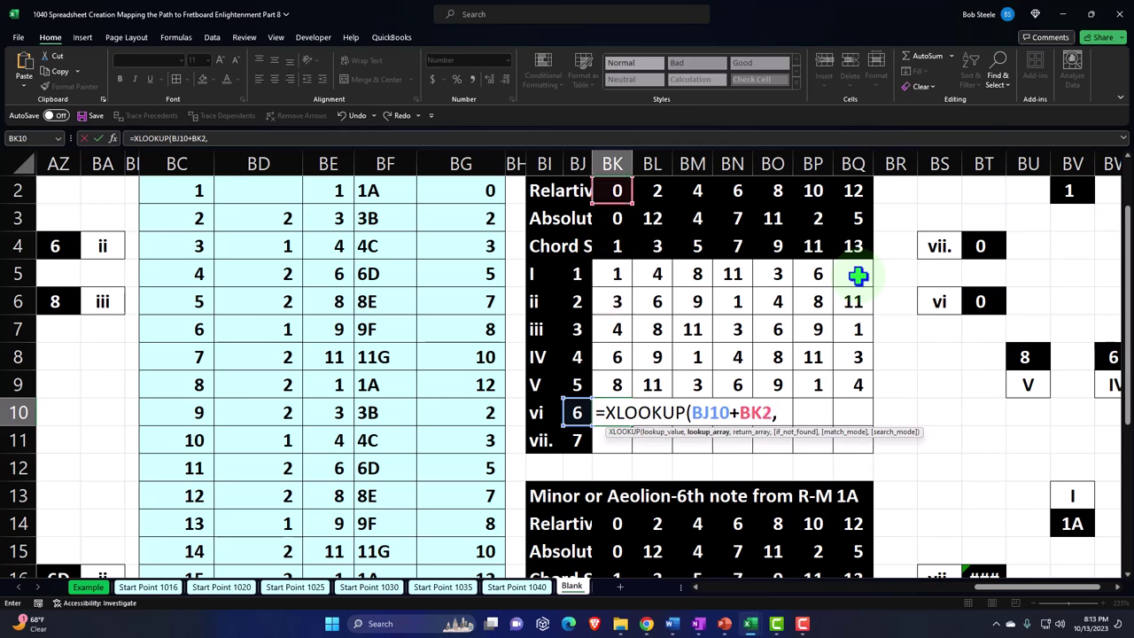
{"action": "key", "text": "Tab"}
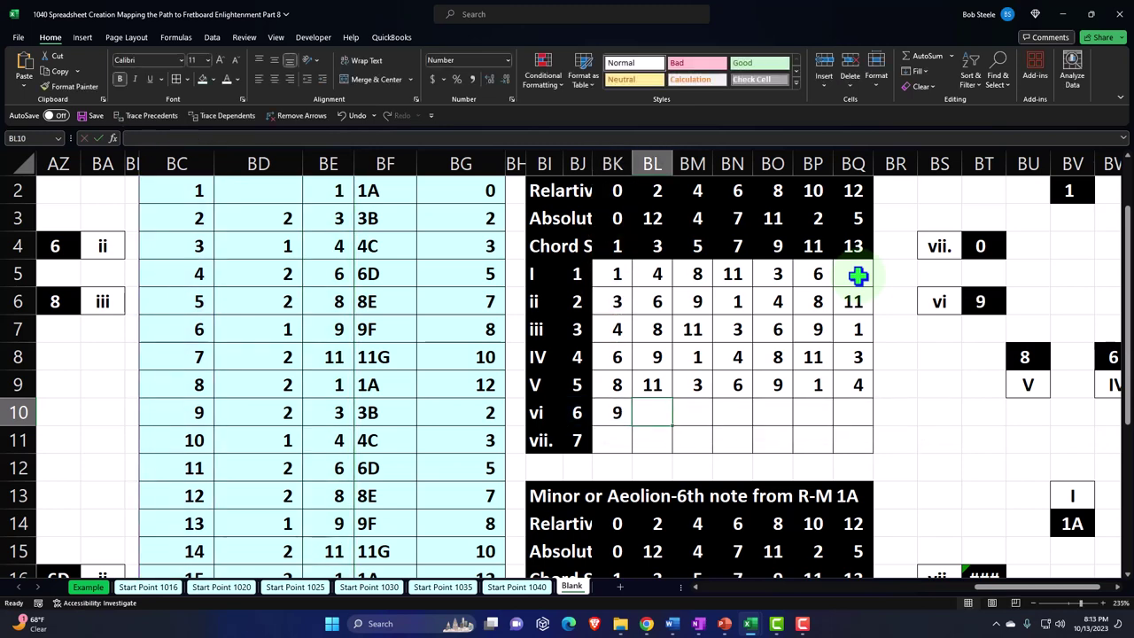
{"action": "type", "text": "=xl"}
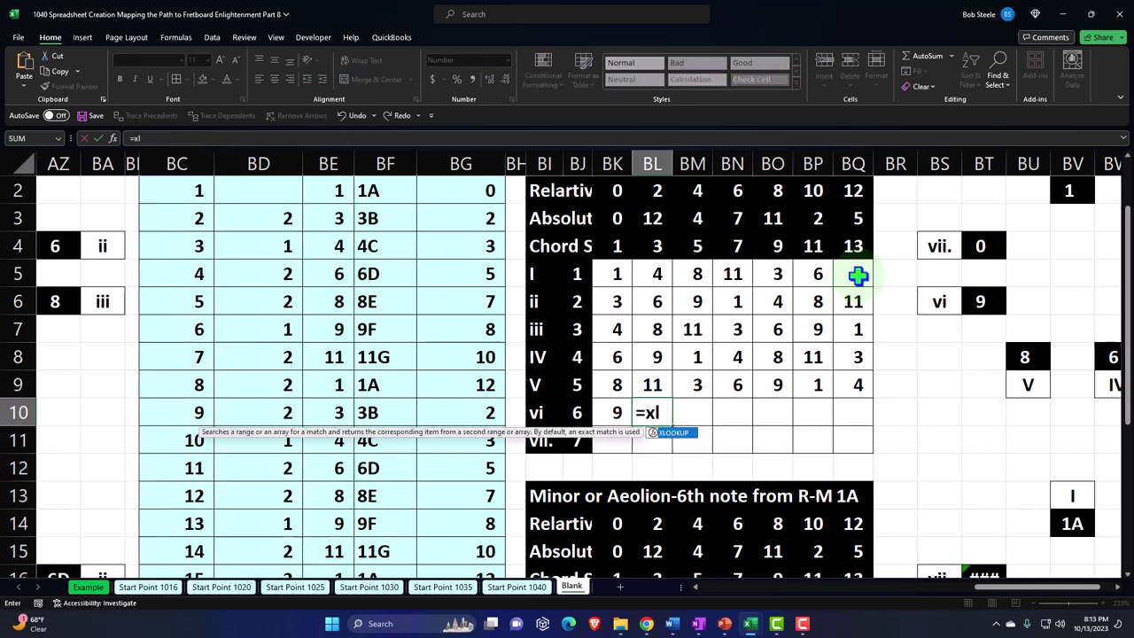
{"action": "key", "text": "Tab"}
{"action": "key", "text": "Left"}
{"action": "key", "text": "Left"}
{"action": "type", "text": "+"}
{"action": "key", "text": "Up"}
{"action": "key", "text": "Up"}
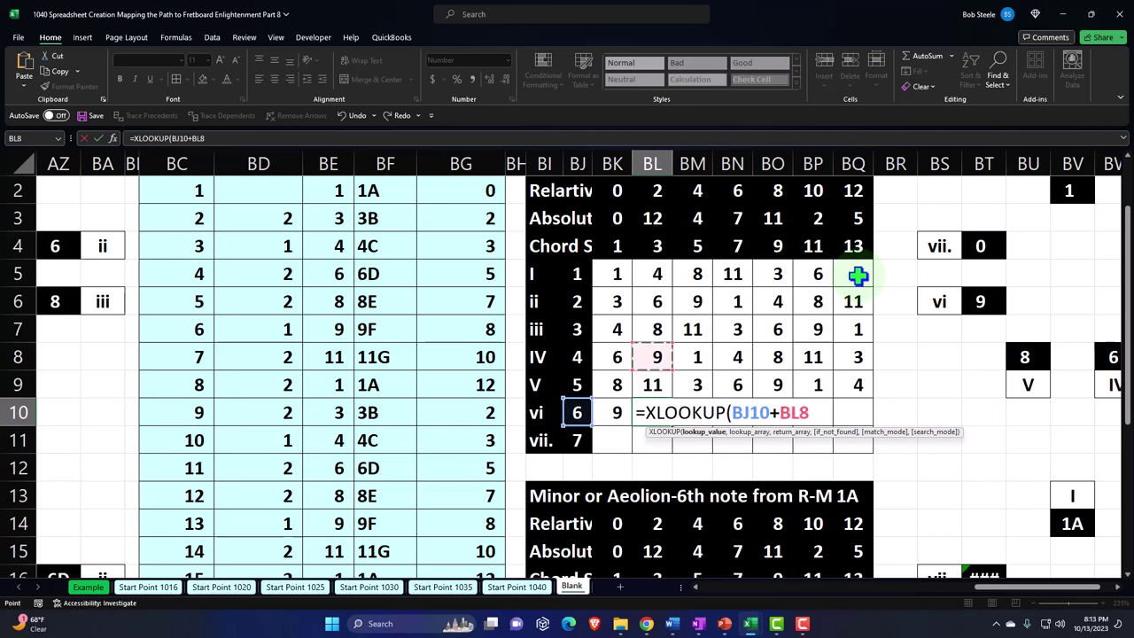
{"action": "key", "text": "Up"}
{"action": "key", "text": "Up"}
{"action": "key", "text": "Up"}
{"action": "key", "text": "Up"}
{"action": "key", "text": "Up"}
{"action": "key", "text": "Up"}
{"action": "type", "text": ","}
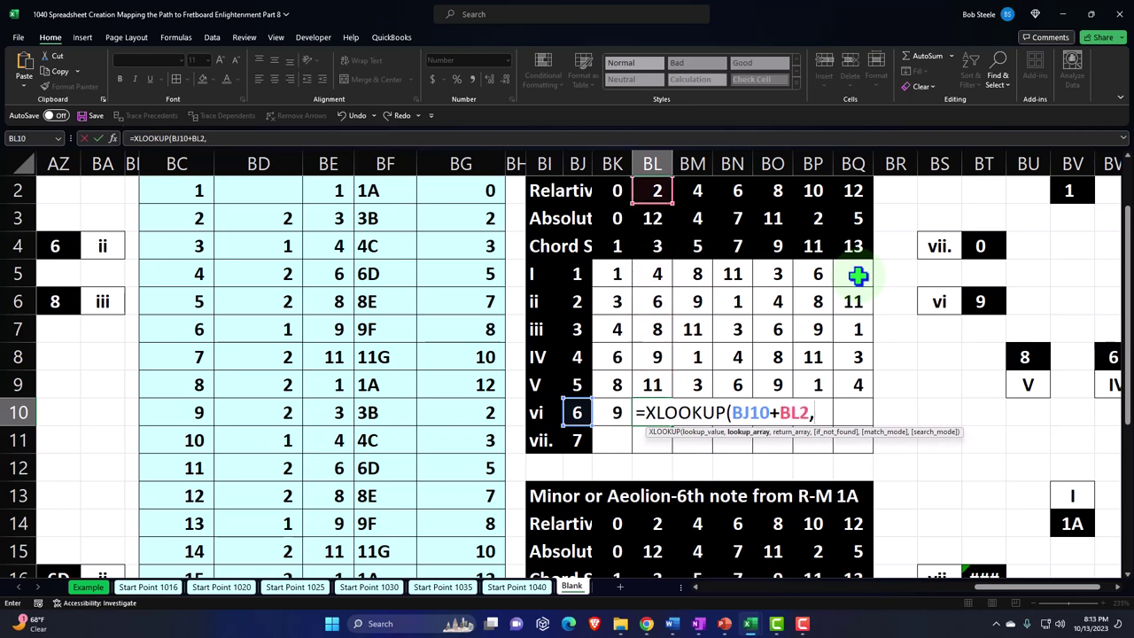
{"action": "key", "text": "Tab"}
Add the matching XLOOKUP formulas over BC2:BC25/BE2:BE25 in BM10 and BN10 (4, 8).
{"action": "type", "text": "=x"}
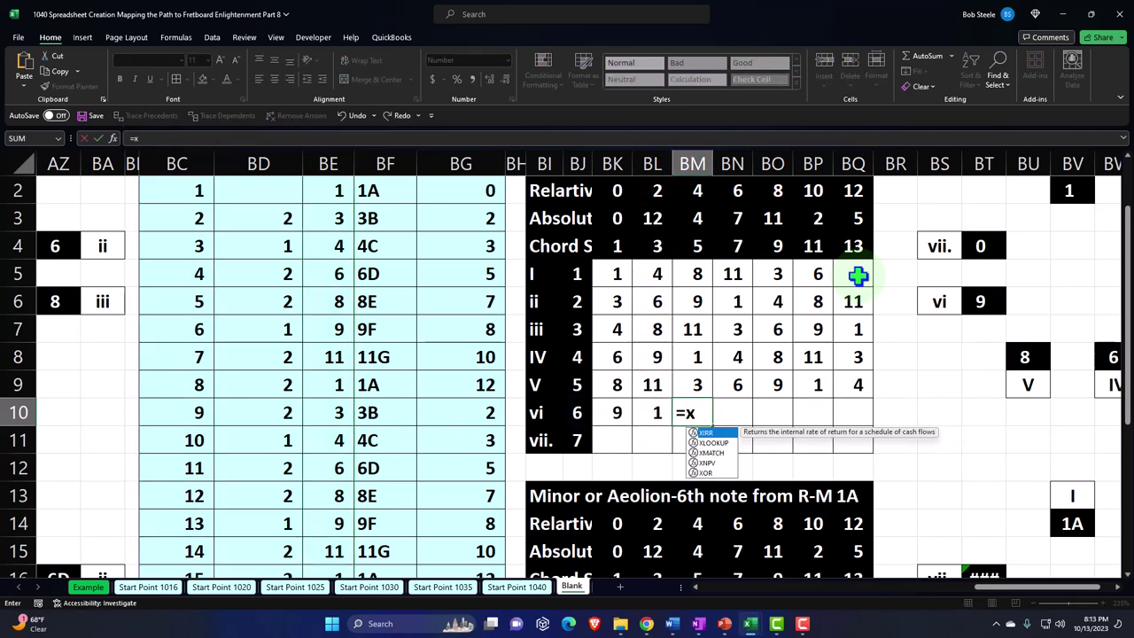
{"action": "type", "text": "l"}
{"action": "key", "text": "Tab"}
{"action": "key", "text": "Left"}
{"action": "key", "text": "Left"}
{"action": "key", "text": "Left"}
{"action": "type", "text": "+"}
{"action": "key", "text": "Up"}
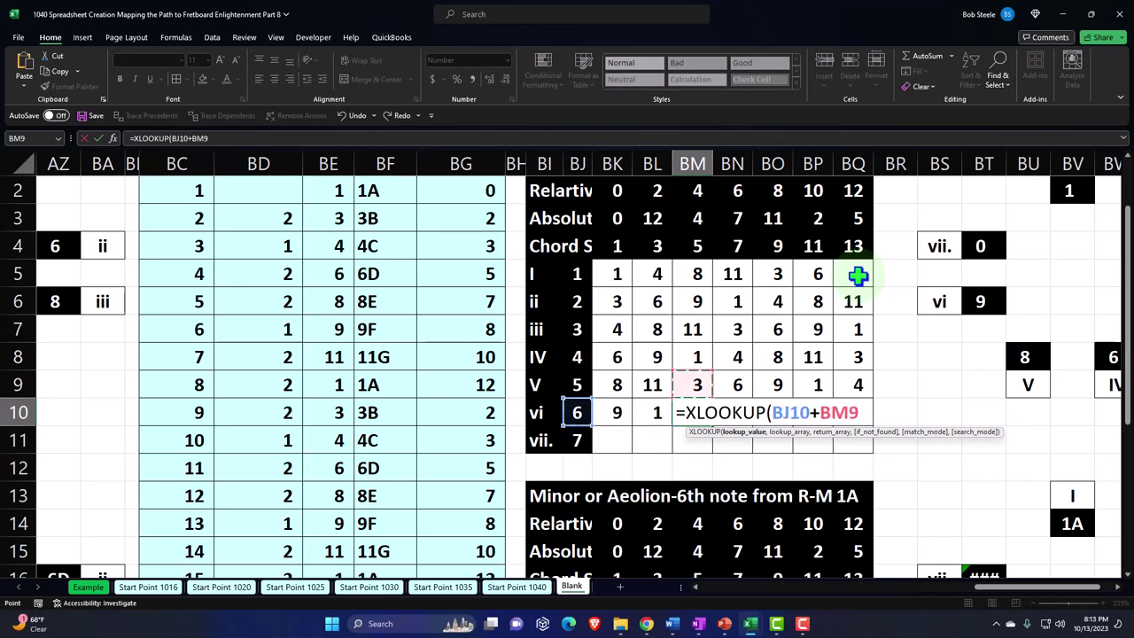
{"action": "key", "text": "Up"}
{"action": "key", "text": "Up"}
{"action": "key", "text": "Up"}
{"action": "key", "text": "Up"}
{"action": "key", "text": "Up"}
{"action": "key", "text": "Up"}
{"action": "key", "text": "Up"}
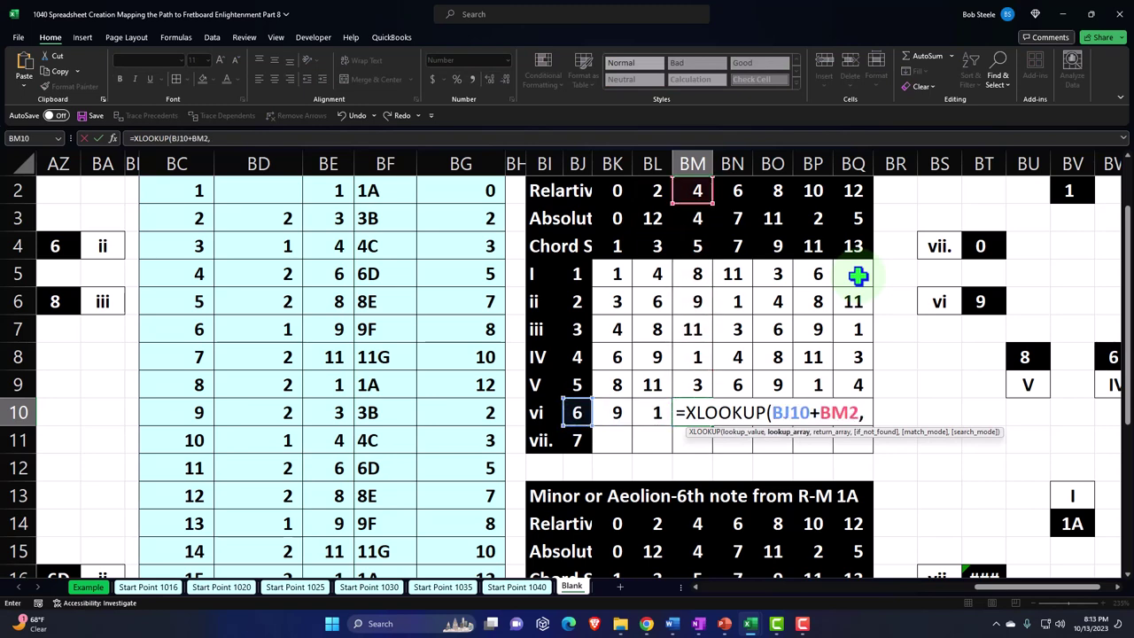
{"action": "key", "text": "Tab"}
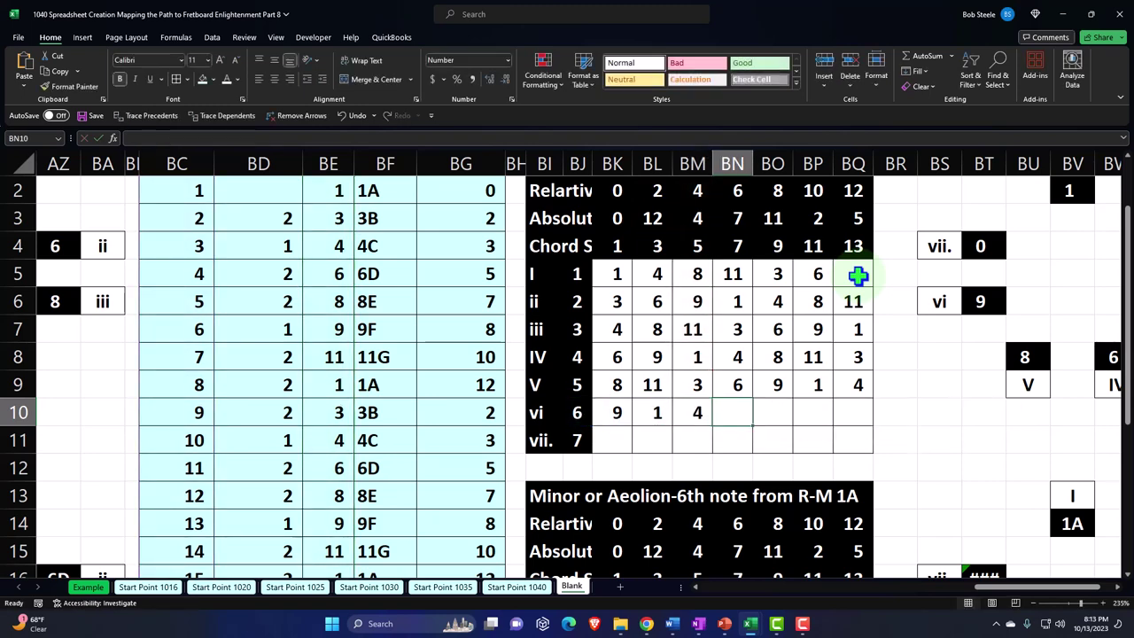
{"action": "type", "text": "x=xl"}
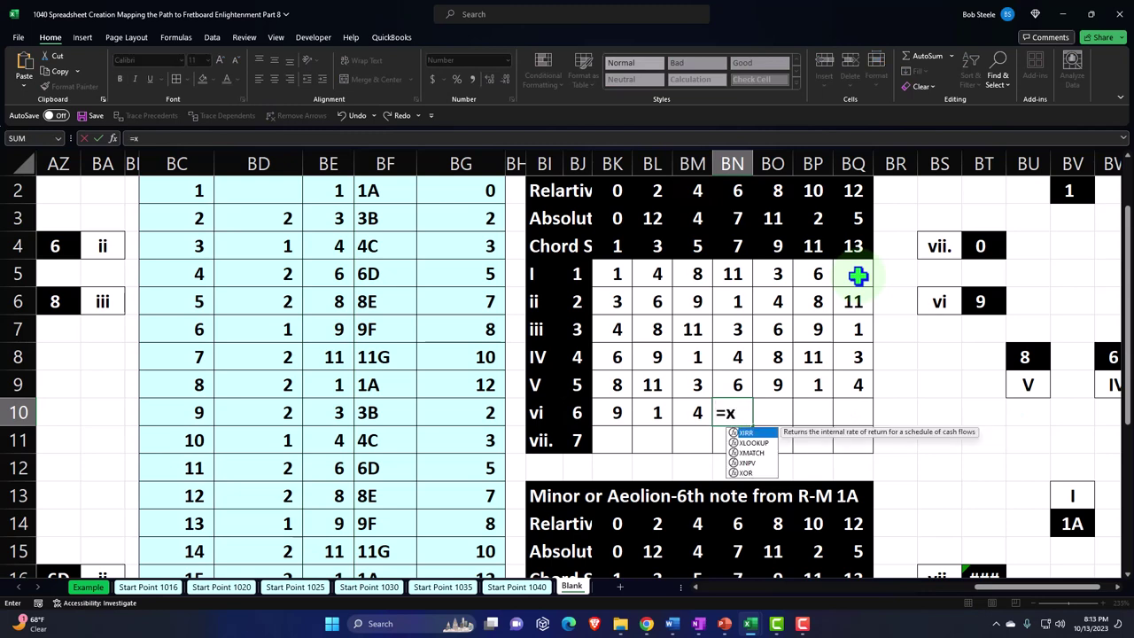
{"action": "key", "text": "Tab"}
{"action": "key", "text": "Left"}
{"action": "key", "text": "Left"}
{"action": "key", "text": "Left"}
{"action": "key", "text": "Left"}
{"action": "type", "text": "+"}
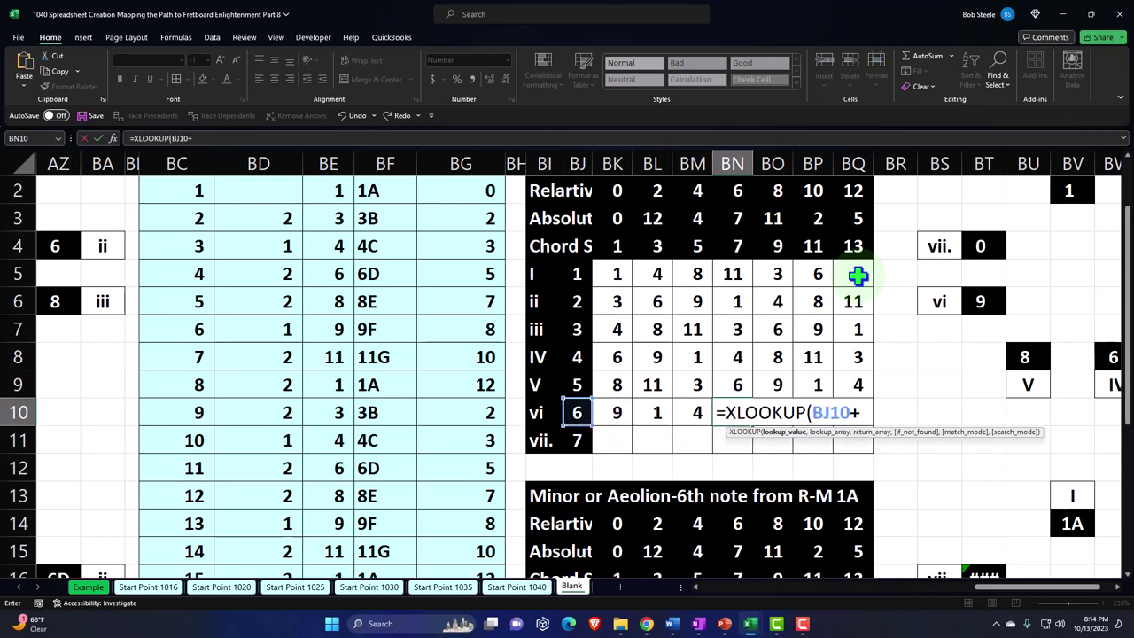
{"action": "key", "text": "Up"}
{"action": "key", "text": "Up"}
{"action": "key", "text": "Up"}
{"action": "key", "text": "Up"}
{"action": "key", "text": "Up"}
{"action": "key", "text": "Up"}
{"action": "key", "text": "Up"}
{"action": "key", "text": "Up"}
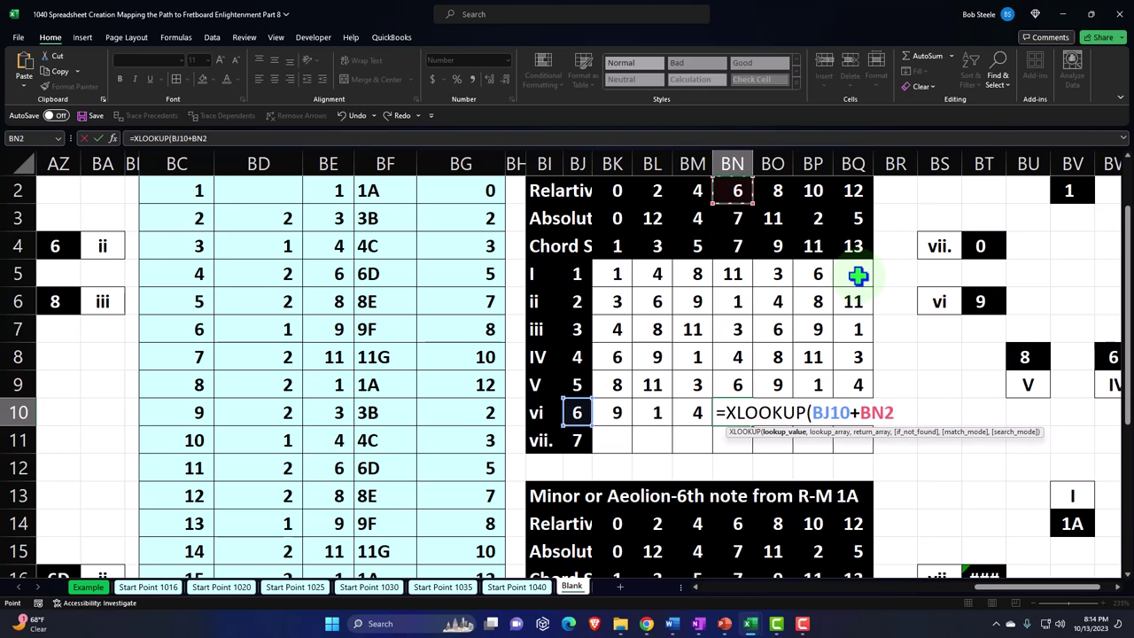
{"action": "type", "text": "BC2:BC25,BE2:BE25"}
{"action": "key", "text": "Tab"}
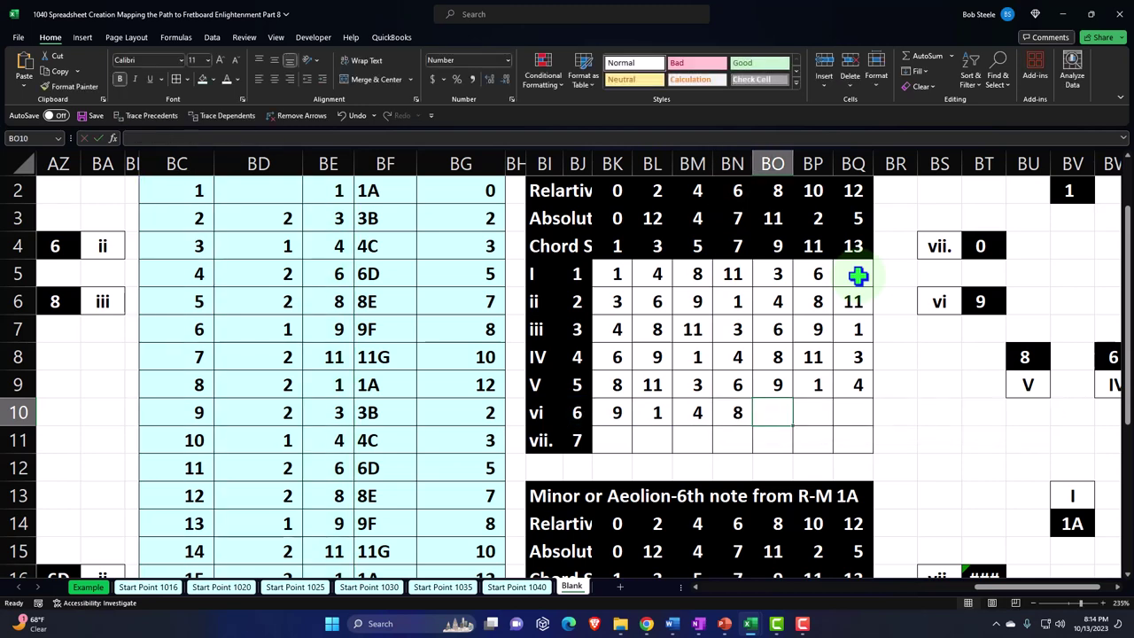
Finish the vi row with XLOOKUP formulas in BO10, BP10 and BQ10 (11, 3, 6).
{"action": "type", "text": "=xlo"}
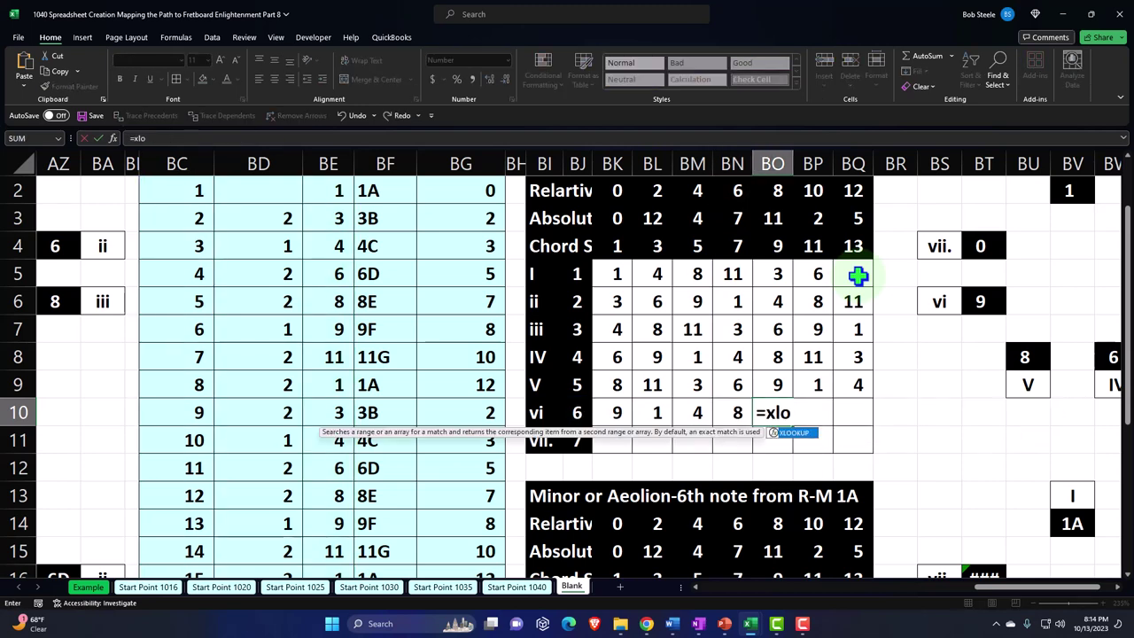
{"action": "key", "text": "Tab"}
{"action": "key", "text": "Left"}
{"action": "key", "text": "Left"}
{"action": "key", "text": "Left"}
{"action": "key", "text": "Left"}
{"action": "key", "text": "Left"}
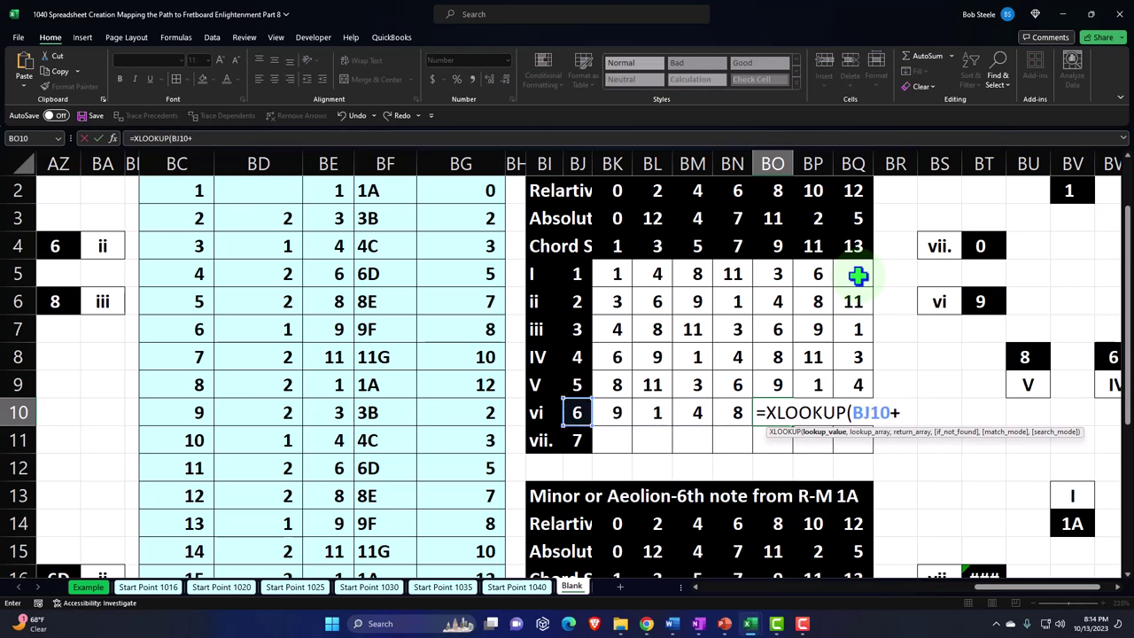
{"action": "type", "text": "+"}
{"action": "key", "text": "Up"}
{"action": "key", "text": "Up"}
{"action": "key", "text": "Up"}
{"action": "key", "text": "Up"}
{"action": "key", "text": "Up"}
{"action": "key", "text": "Up"}
{"action": "key", "text": "Up"}
{"action": "key", "text": "Up"}
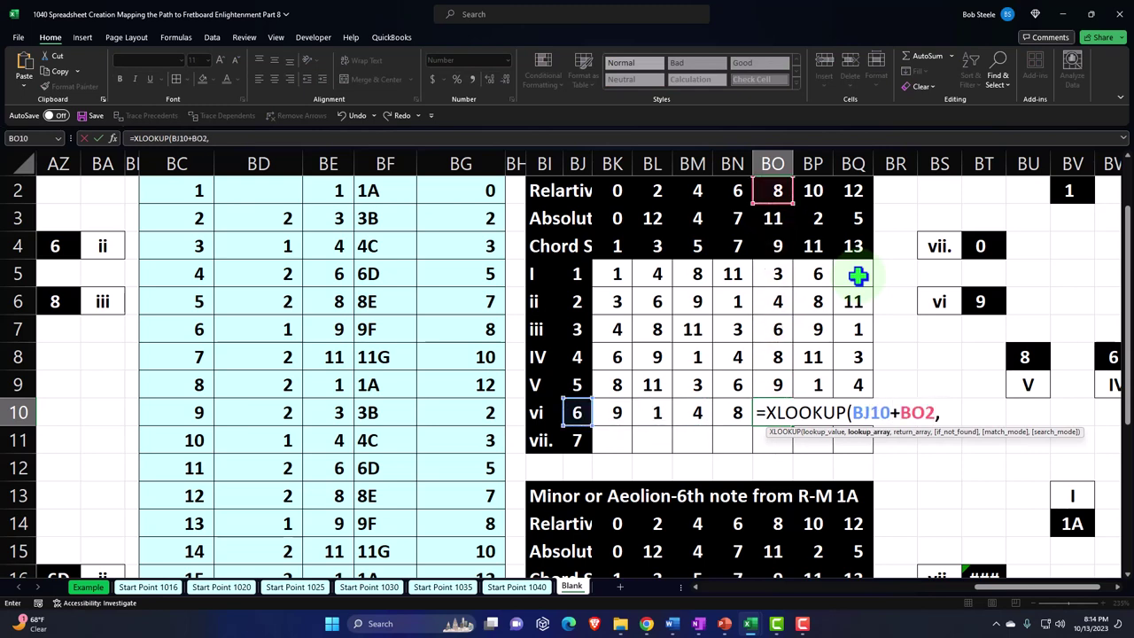
{"action": "type", "text": ",BC2:BC25,BE2:BE25"}
{"action": "key", "text": "Tab"}
{"action": "type", "text": "="}
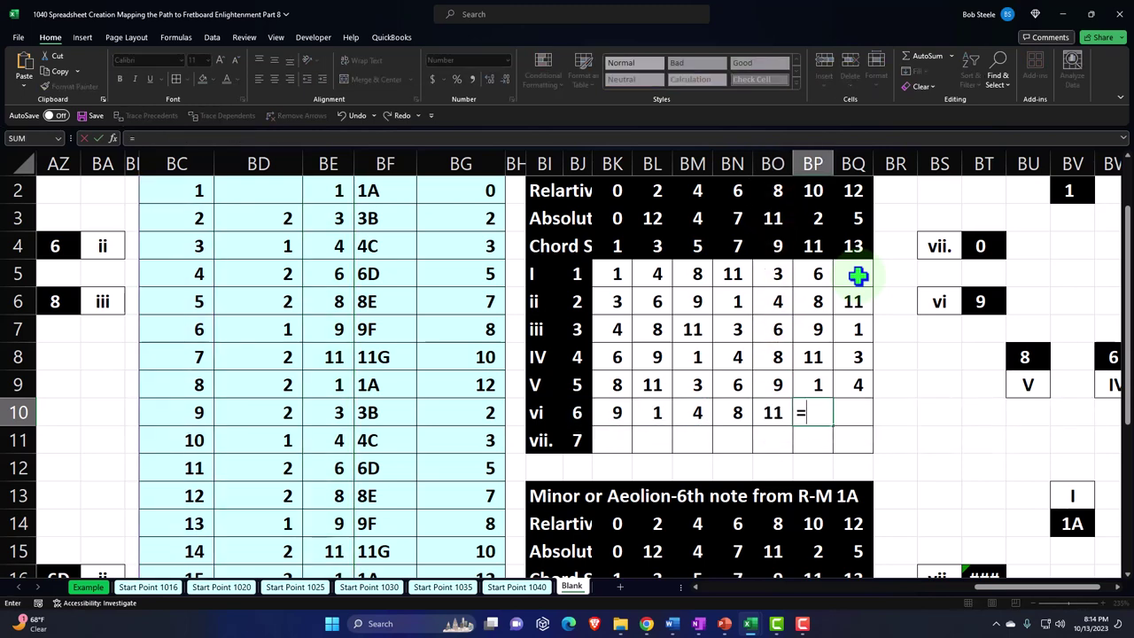
{"action": "type", "text": "xloo"}
{"action": "key", "text": "Tab"}
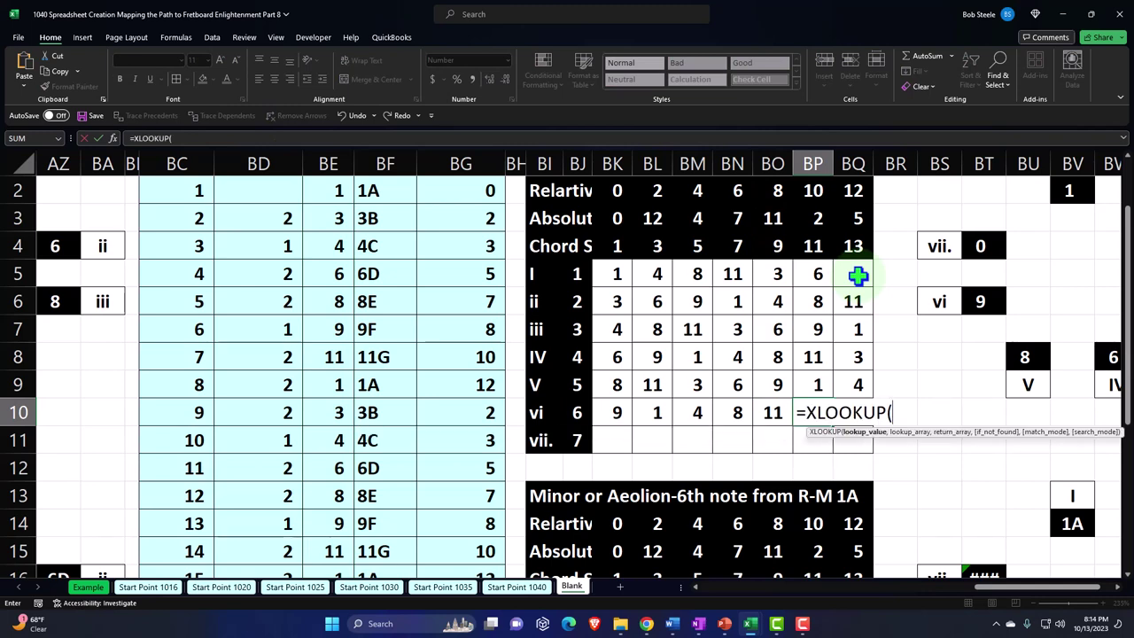
{"action": "key", "text": "Left"}
{"action": "key", "text": "Left"}
{"action": "key", "text": "Left"}
{"action": "key", "text": "Left"}
{"action": "key", "text": "Left"}
{"action": "key", "text": "Left"}
{"action": "type", "text": "+"}
{"action": "key", "text": "Up"}
{"action": "key", "text": "Up"}
{"action": "key", "text": "Up"}
{"action": "key", "text": "Up"}
{"action": "key", "text": "Up"}
{"action": "key", "text": "Up"}
{"action": "key", "text": "Up"}
{"action": "key", "text": "Up"}
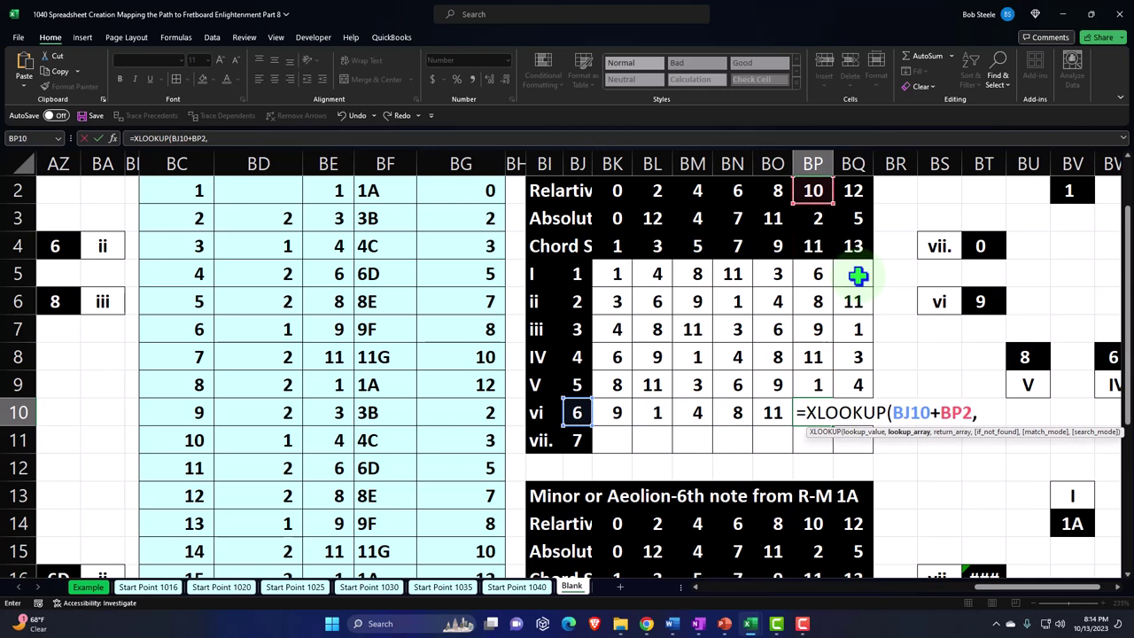
{"action": "type", "text": ","}
{"action": "key", "text": "Tab"}
{"action": "type", "text": "=xl"}
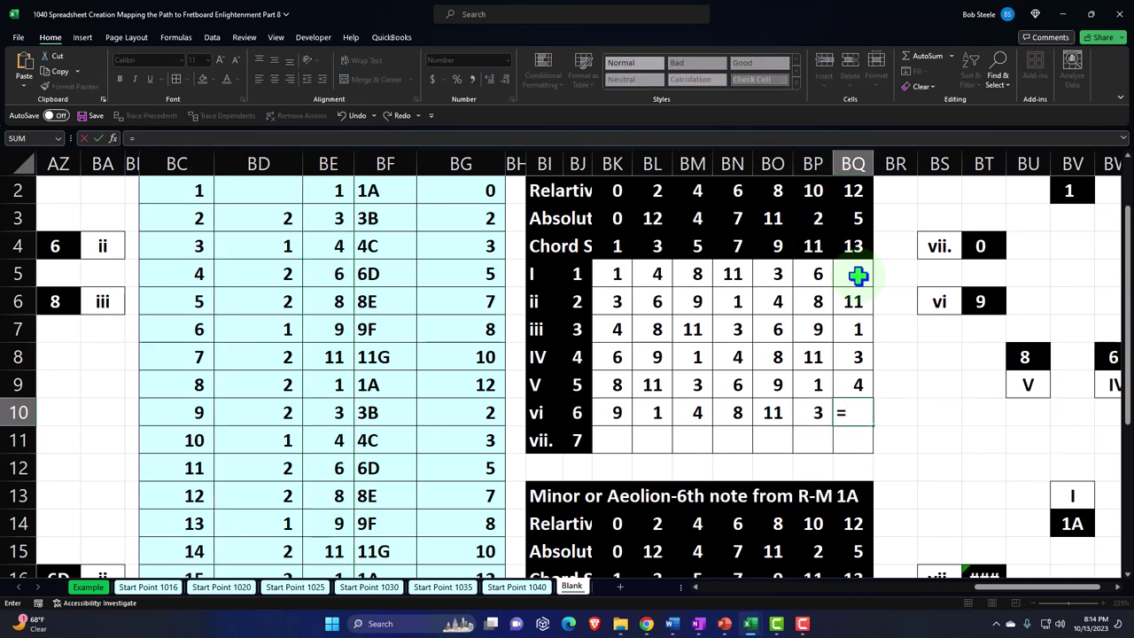
{"action": "key", "text": "Tab"}
{"action": "key", "text": "Left"}
{"action": "key", "text": "Left"}
{"action": "key", "text": "Left"}
{"action": "key", "text": "Left"}
{"action": "key", "text": "Left"}
{"action": "key", "text": "Left"}
{"action": "key", "text": "Left"}
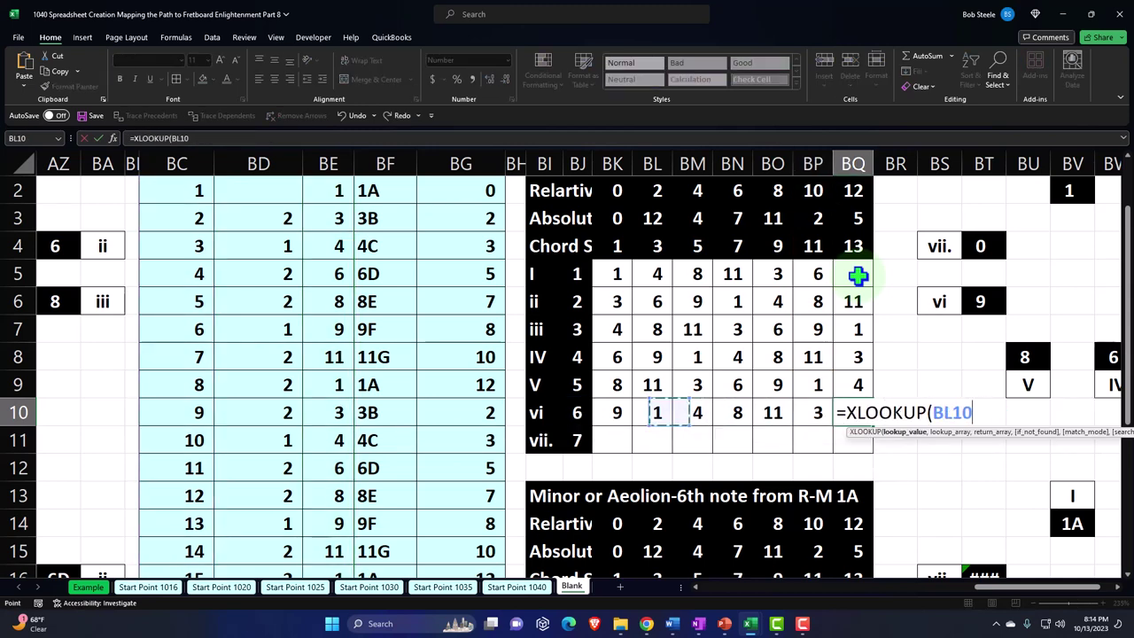
{"action": "type", "text": "+"}
{"action": "key", "text": "Up"}
{"action": "key", "text": "Up"}
{"action": "key", "text": "Up"}
{"action": "key", "text": "Up"}
{"action": "key", "text": "Up"}
{"action": "key", "text": "Up"}
{"action": "key", "text": "Up"}
{"action": "key", "text": "Up"}
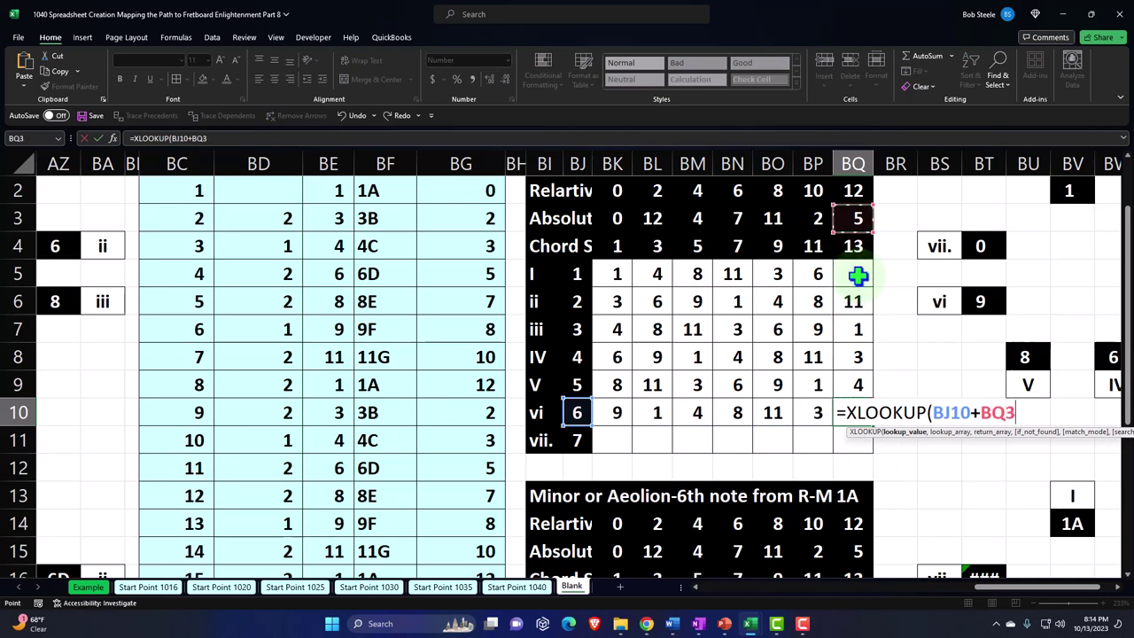
{"action": "type", "text": ","}
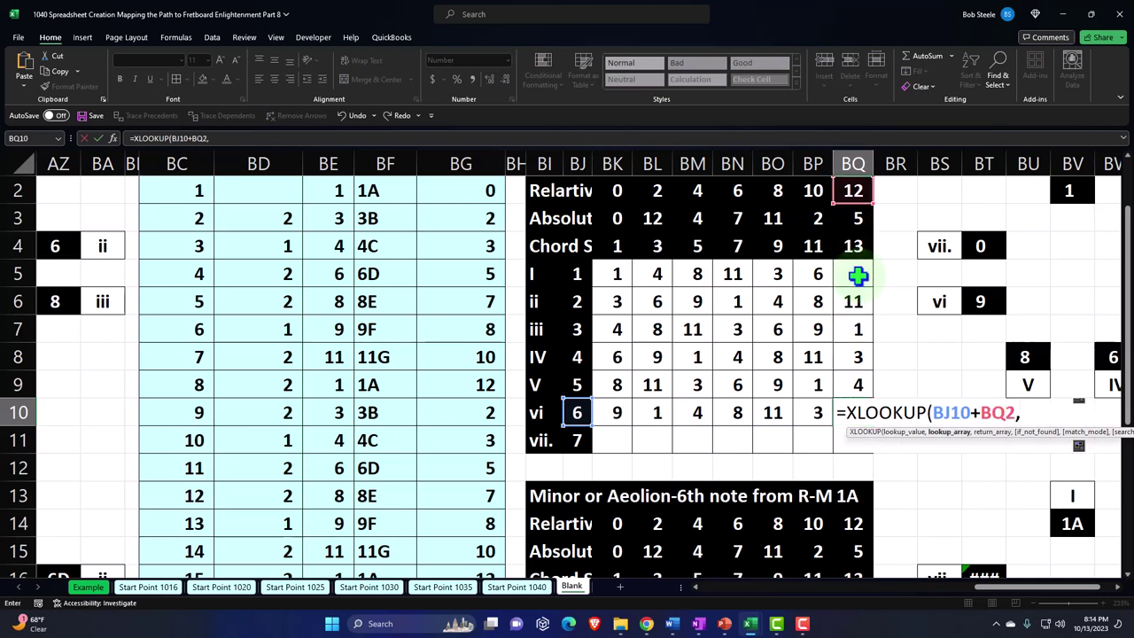
{"action": "type", "text": "BC2:BC25,BE2:BE25"}
{"action": "key", "text": "Return"}
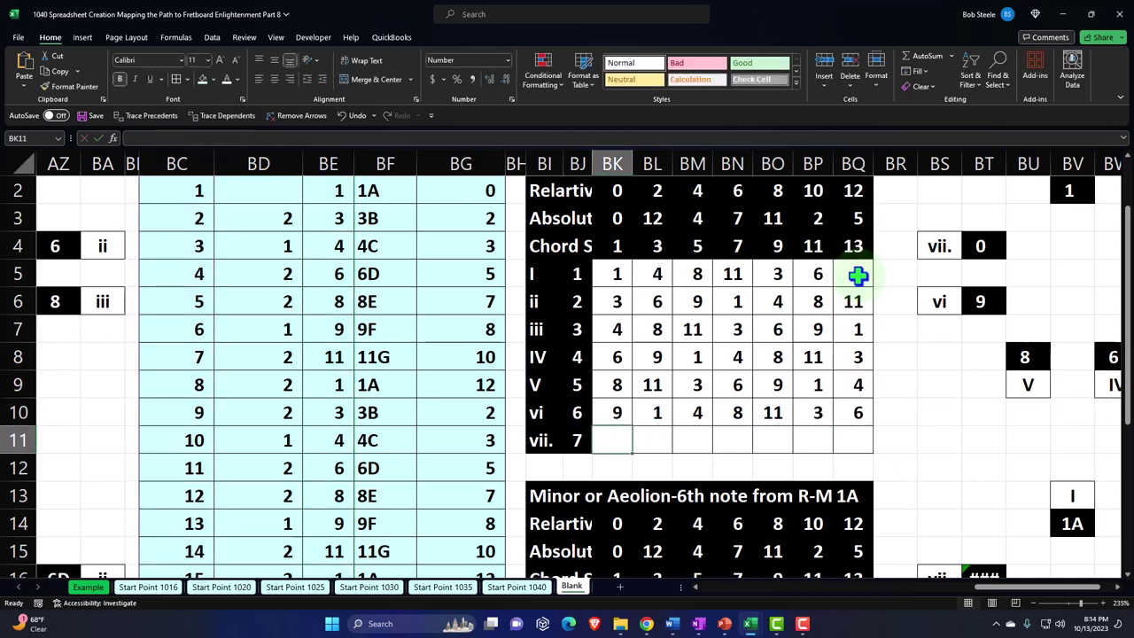
{"action": "type", "text": "="}
{"action": "key", "text": "Left"}
Enter XLOOKUP formulas adding $BJ11 to the row-2 interval in BK11 and BL11 (11, 3).
{"action": "key", "text": "BackSpace"}
{"action": "key", "text": "BackSpace"}
{"action": "key", "text": "BackSpace"}
{"action": "key", "text": "BackSpace"}
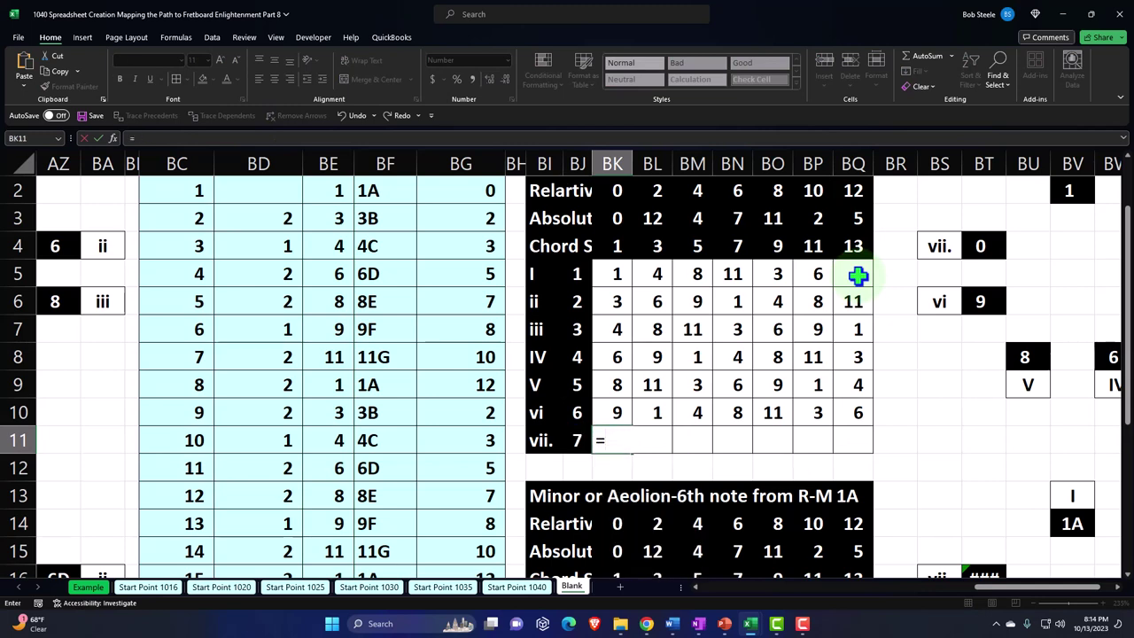
{"action": "type", "text": "xloo"}
{"action": "key", "text": "Tab"}
{"action": "key", "text": "Left"}
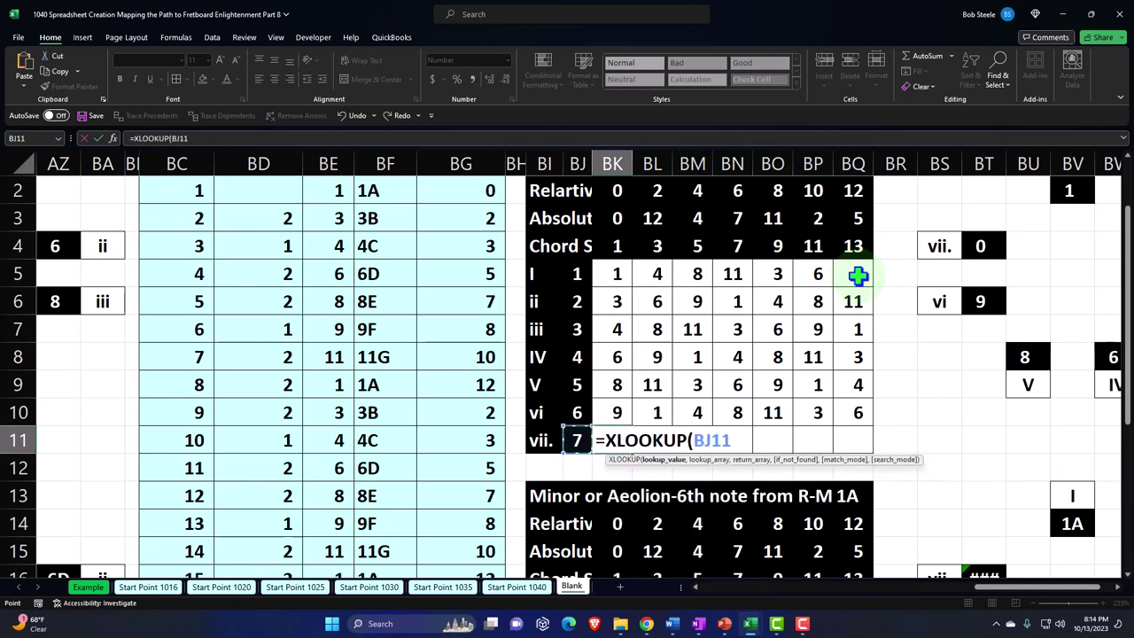
{"action": "type", "text": "+"}
{"action": "key", "text": "Up"}
{"action": "key", "text": "Up"}
{"action": "key", "text": "Up"}
{"action": "key", "text": "Up"}
{"action": "key", "text": "Up"}
{"action": "key", "text": "Up"}
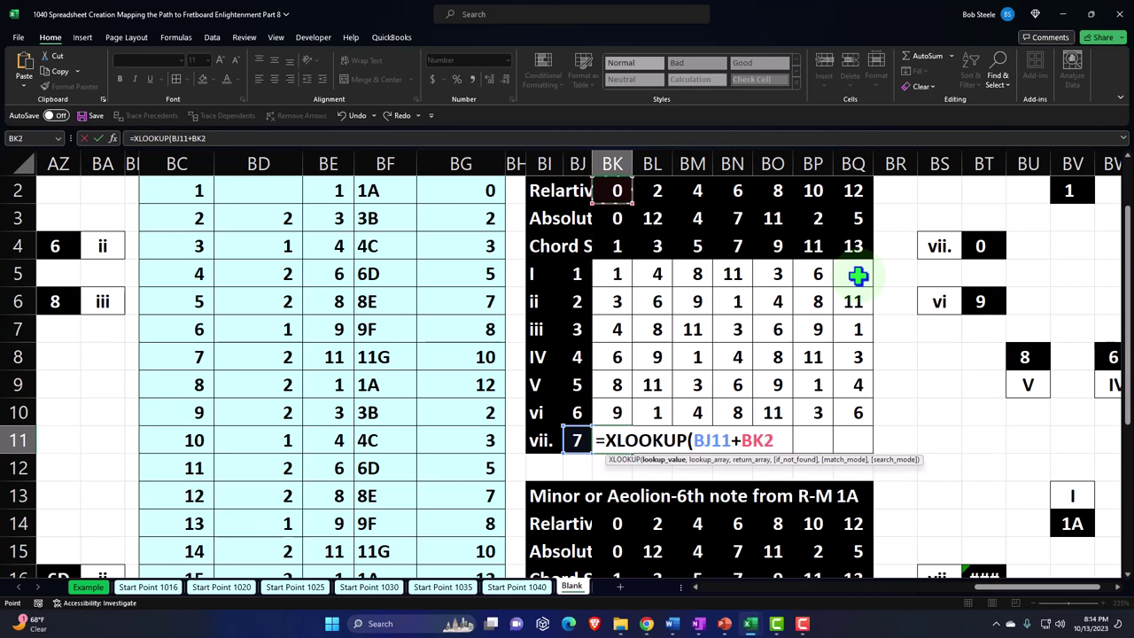
{"action": "type", "text": ",BC2:BC25,BE2:BE25"}
{"action": "key", "text": "Tab"}
{"action": "type", "text": "=xlo"}
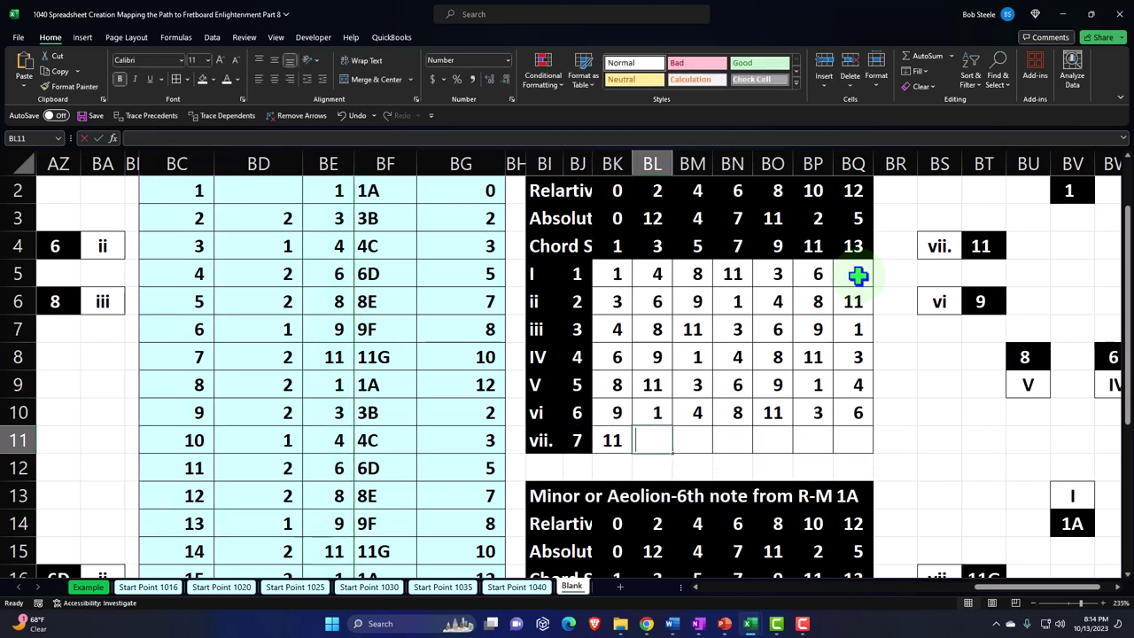
{"action": "key", "text": "Tab"}
{"action": "key", "text": "Left"}
{"action": "key", "text": "Left"}
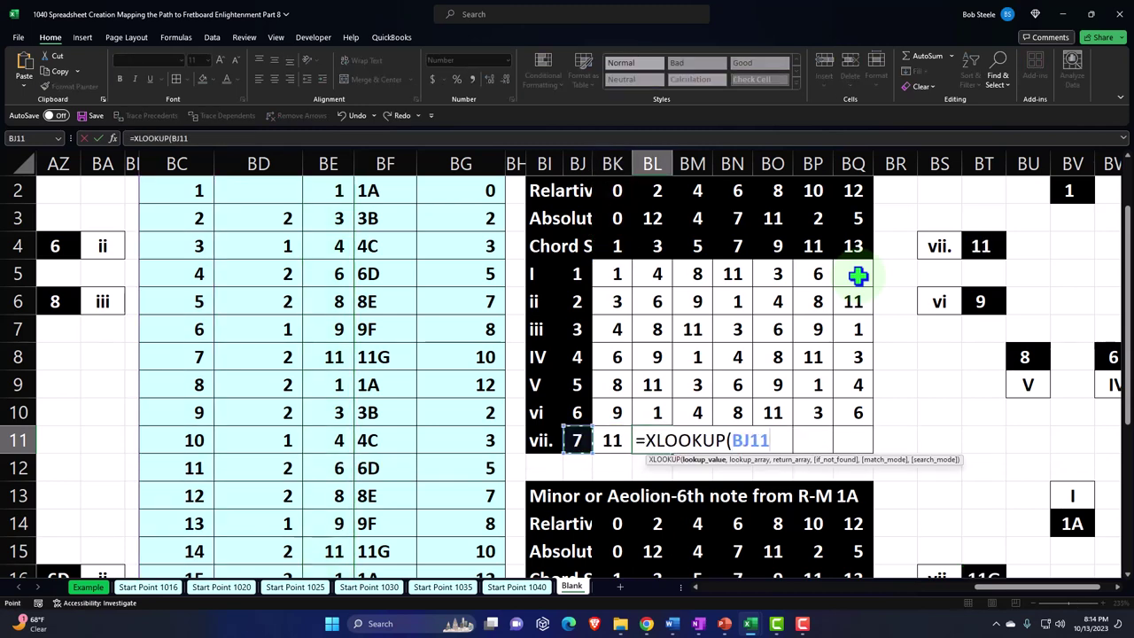
{"action": "type", "text": "+"}
{"action": "key", "text": "Up"}
{"action": "key", "text": "Up"}
{"action": "key", "text": "Up"}
{"action": "key", "text": "Up"}
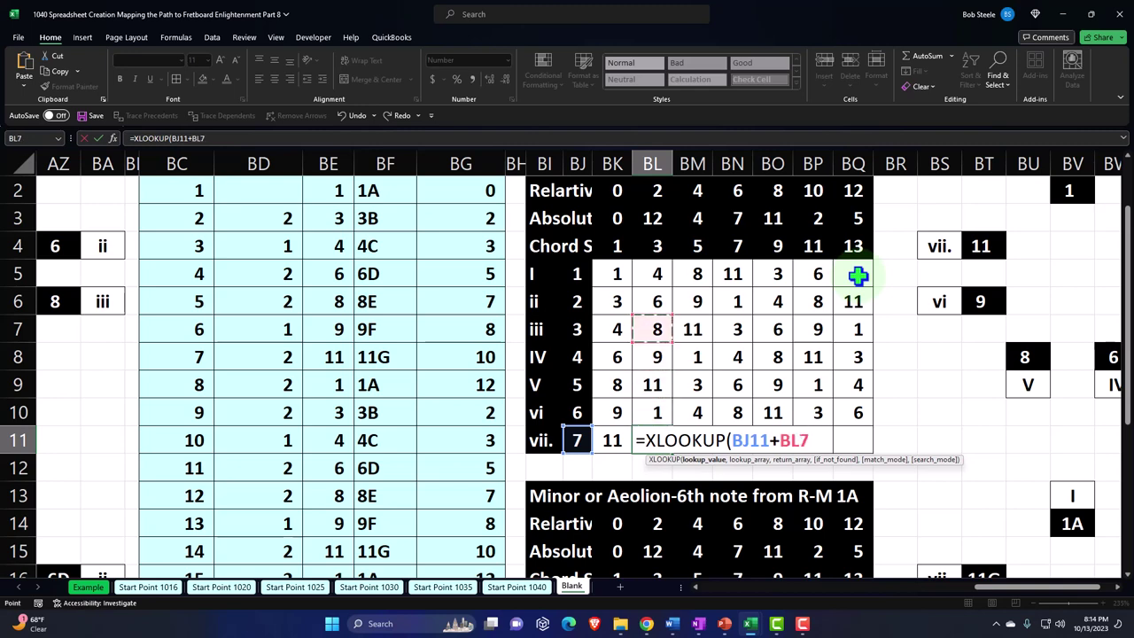
{"action": "key", "text": "BackSpace"}
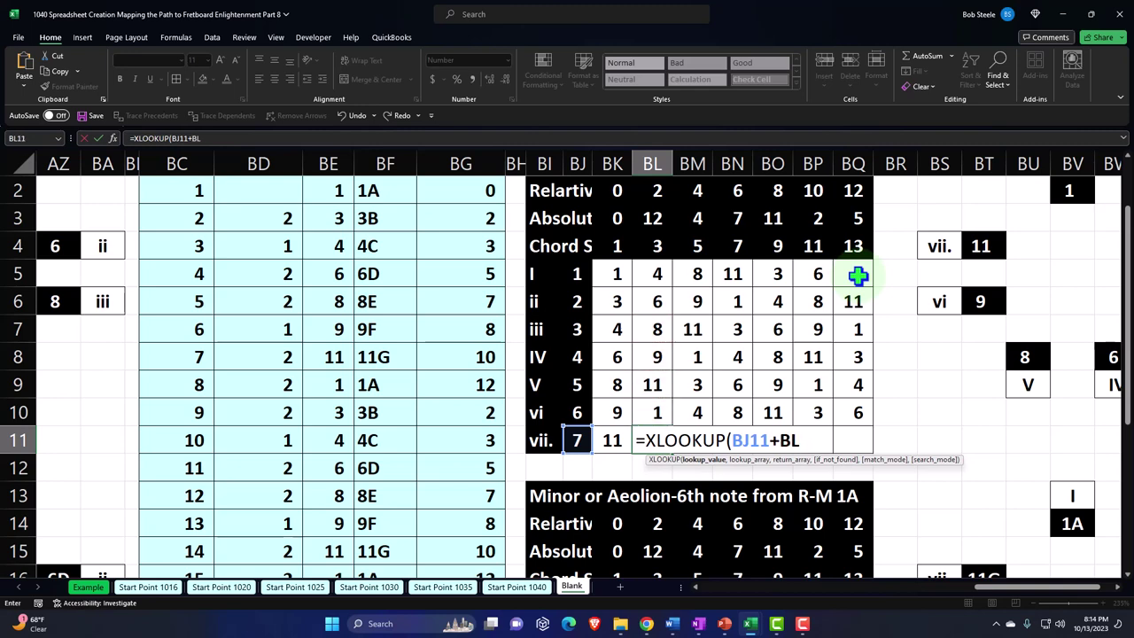
{"action": "key", "text": "BackSpace"}
{"action": "key", "text": "BackSpace"}
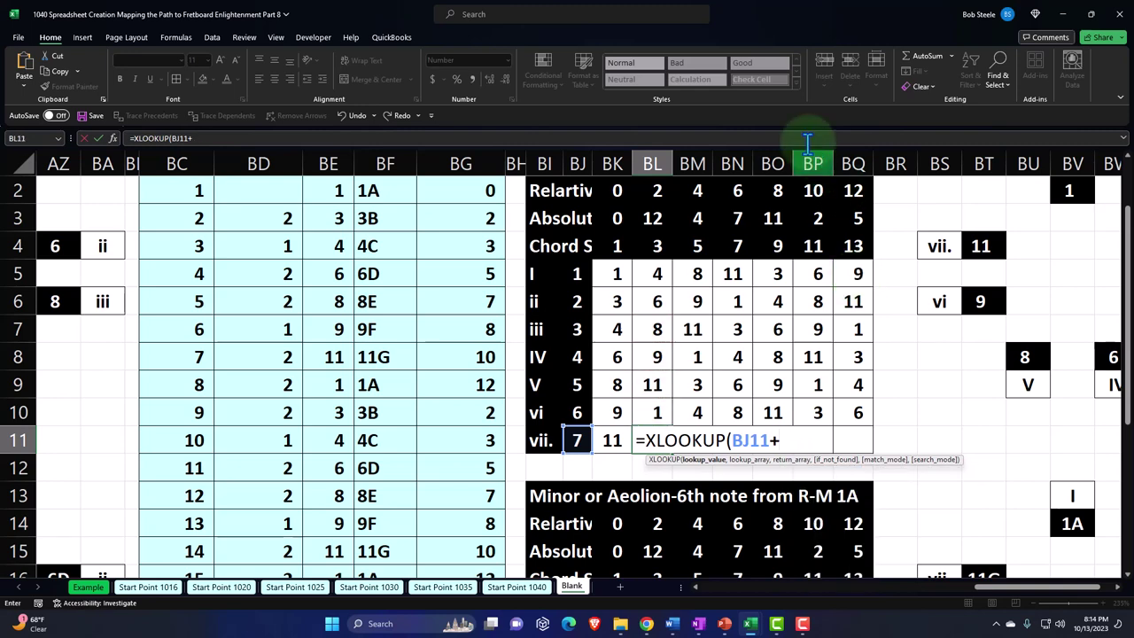
{"action": "left_click", "coordinate": [652, 189]}
{"action": "type", "text": ","}
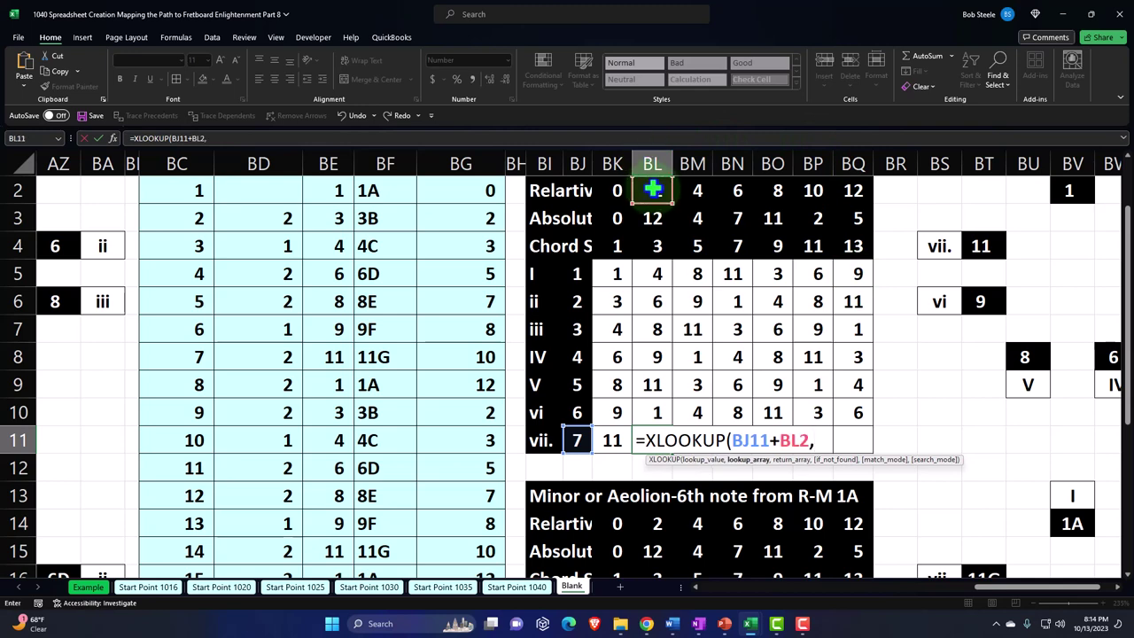
{"action": "type", "text": "BC2:BC25,BE2:BE25"}
{"action": "key", "text": "Tab"}
Fill BM11 and BN11 with the $BJ11-plus-interval XLOOKUP formulas (6, 9).
{"action": "type", "text": "="}
{"action": "key", "text": "Left"}
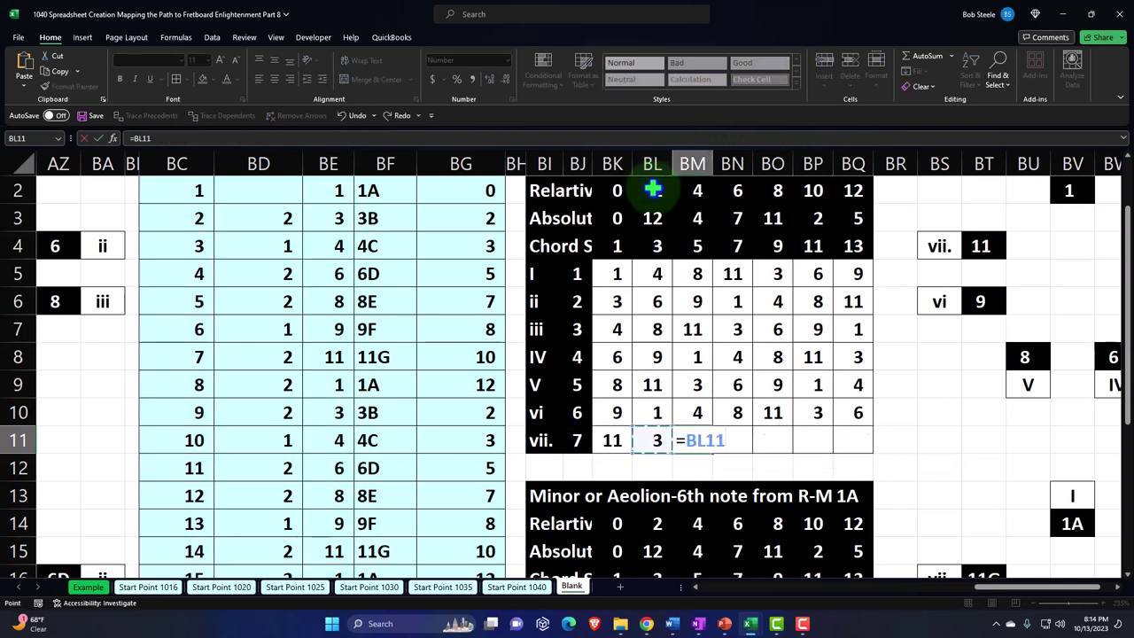
{"action": "key", "text": "Left"}
{"action": "key", "text": "Left"}
{"action": "key", "text": "BackSpace"}
{"action": "key", "text": "BackSpace"}
{"action": "key", "text": "BackSpace"}
{"action": "key", "text": "BackSpace"}
{"action": "key", "text": "BackSpace"}
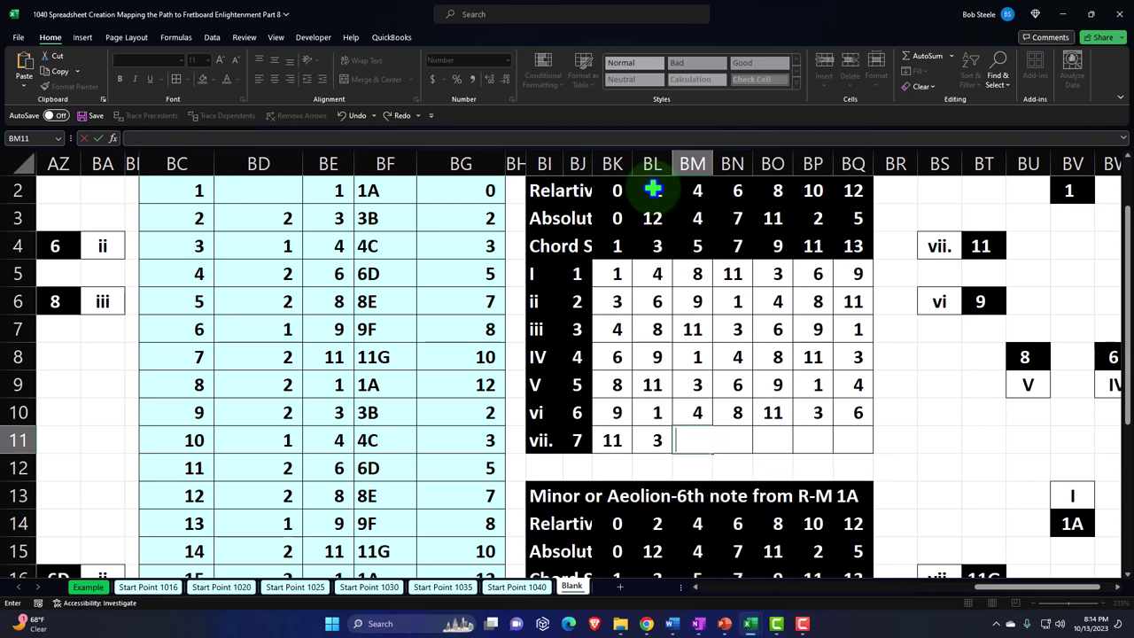
{"action": "type", "text": "=xl"}
{"action": "key", "text": "Tab"}
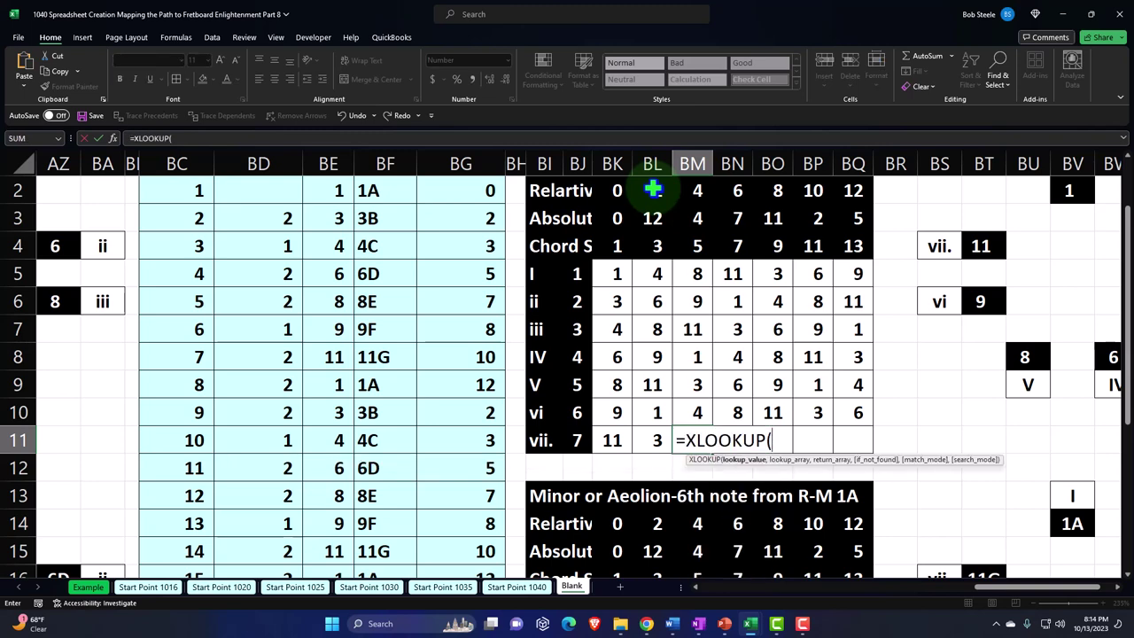
{"action": "key", "text": "Left"}
{"action": "key", "text": "Left"}
{"action": "key", "text": "Left"}
{"action": "type", "text": "+"}
{"action": "key", "text": "Up"}
{"action": "key", "text": "Up"}
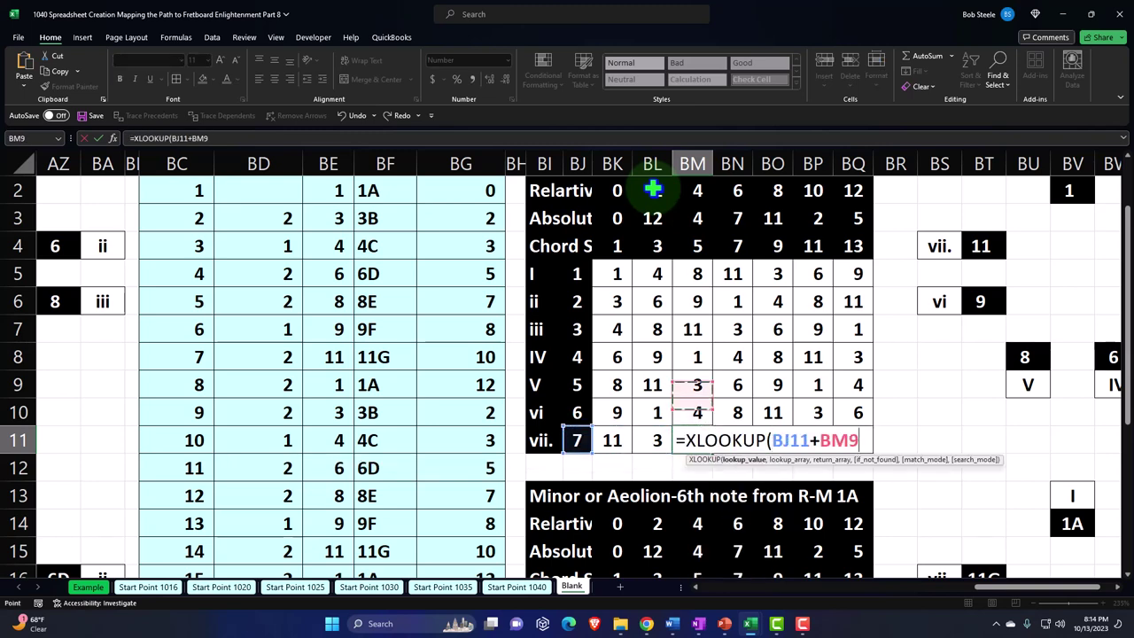
{"action": "key", "text": "Up"}
{"action": "key", "text": "Up"}
{"action": "key", "text": "Up"}
{"action": "key", "text": "Up"}
{"action": "key", "text": "Up"}
{"action": "key", "text": "Up"}
{"action": "key", "text": "Up"}
{"action": "type", "text": ","}
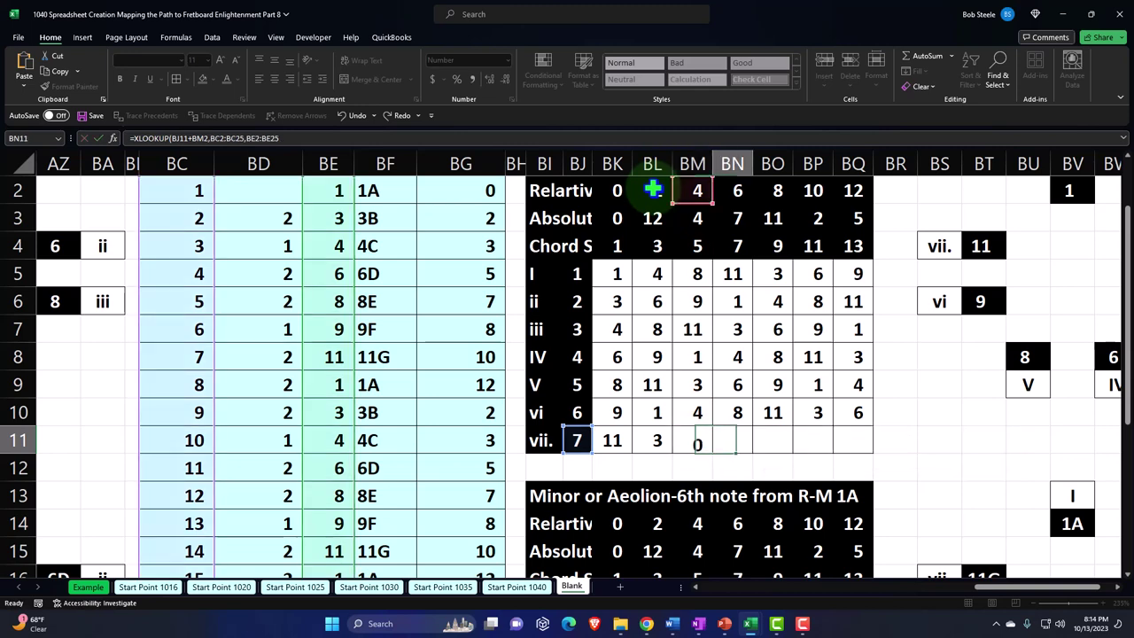
{"action": "type", "text": "+xl"}
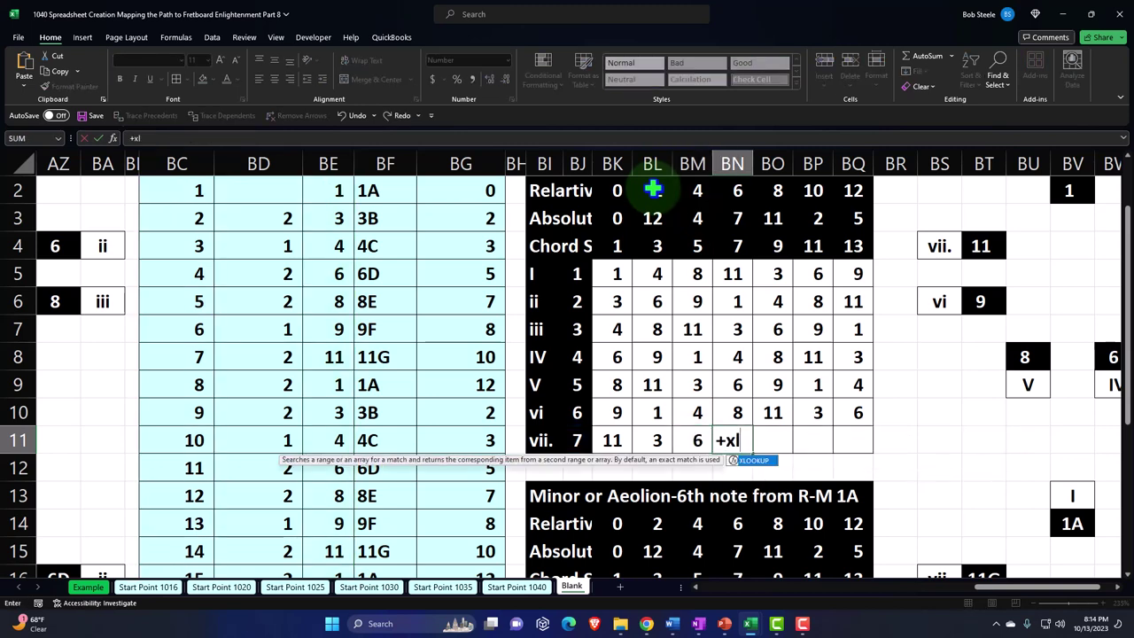
{"action": "key", "text": "Tab"}
{"action": "key", "text": "Left"}
{"action": "key", "text": "Left"}
{"action": "key", "text": "Left"}
{"action": "key", "text": "Left"}
{"action": "type", "text": "+"}
{"action": "key", "text": "Up"}
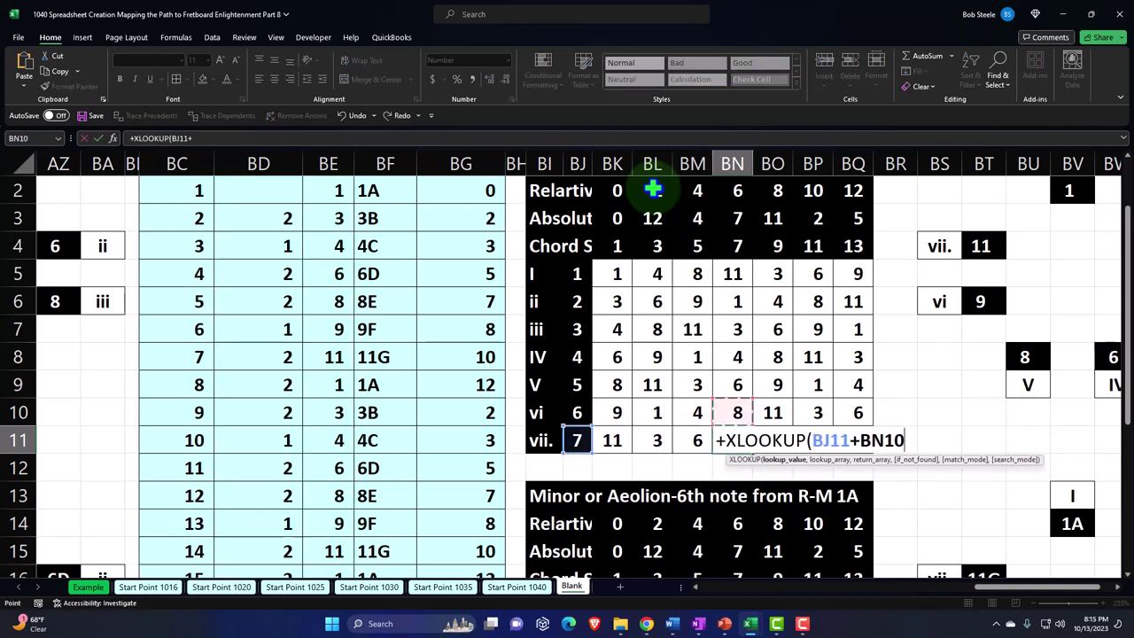
{"action": "key", "text": "Up"}
{"action": "key", "text": "Up"}
{"action": "key", "text": "Up"}
{"action": "key", "text": "Up"}
{"action": "key", "text": "Up"}
{"action": "key", "text": "Up"}
{"action": "key", "text": "Up"}
{"action": "key", "text": "Up"}
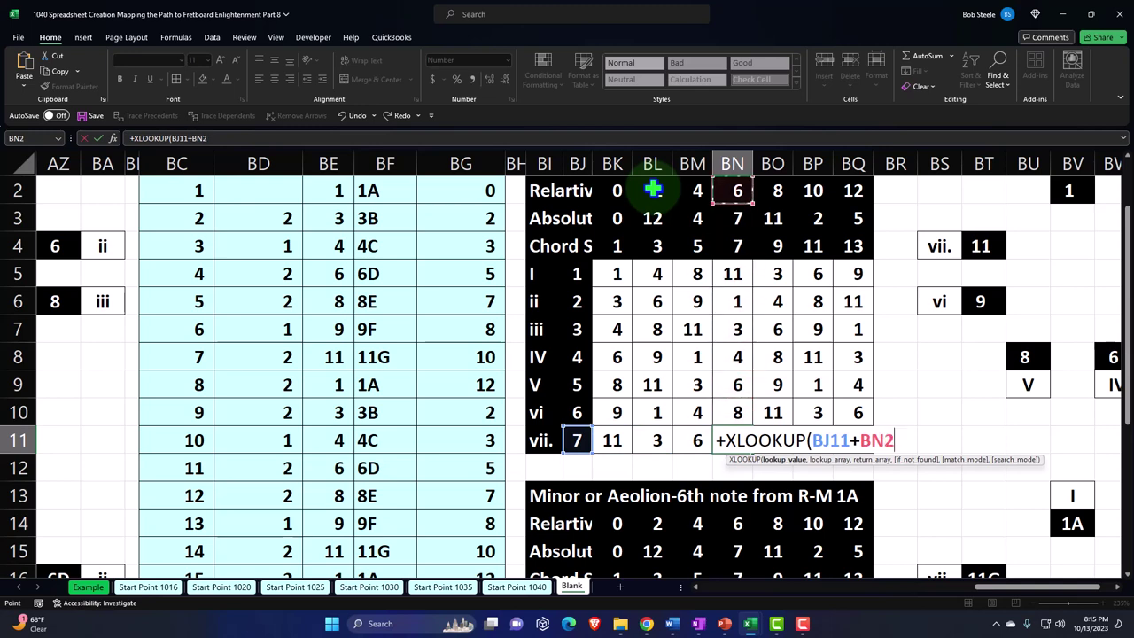
{"action": "type", "text": ","}
{"action": "type", "text": "$BK$4:$BQ$4,$BK$5:$BQ$5)"}
{"action": "key", "text": "Tab"}
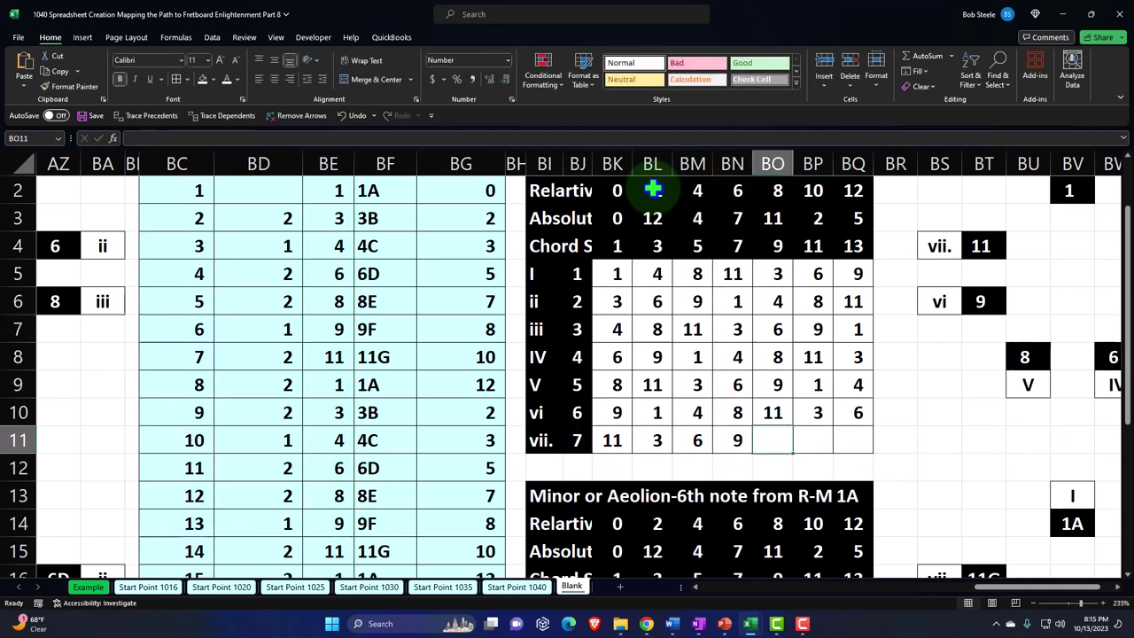
Complete the vii row with XLOOKUP formulas in BO11, BP11 and BQ11 (1, 4, 8).
{"action": "type", "text": "=xl"}
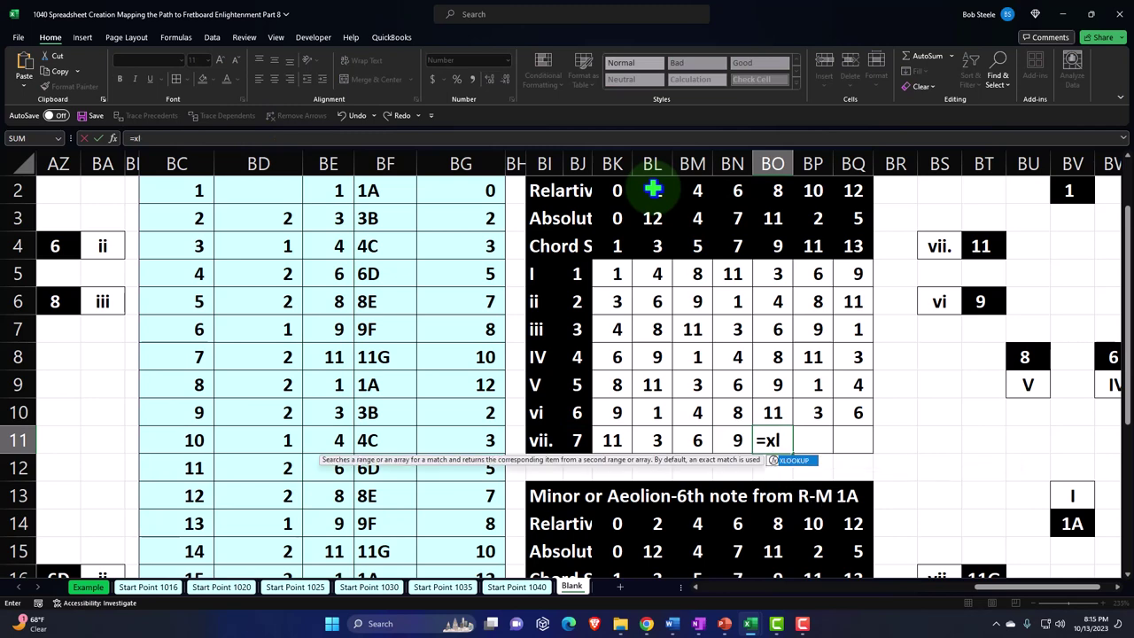
{"action": "key", "text": "Tab"}
{"action": "key", "text": "Left"}
{"action": "key", "text": "Left"}
{"action": "key", "text": "Left"}
{"action": "key", "text": "Left"}
{"action": "key", "text": "Left"}
{"action": "type", "text": "+"}
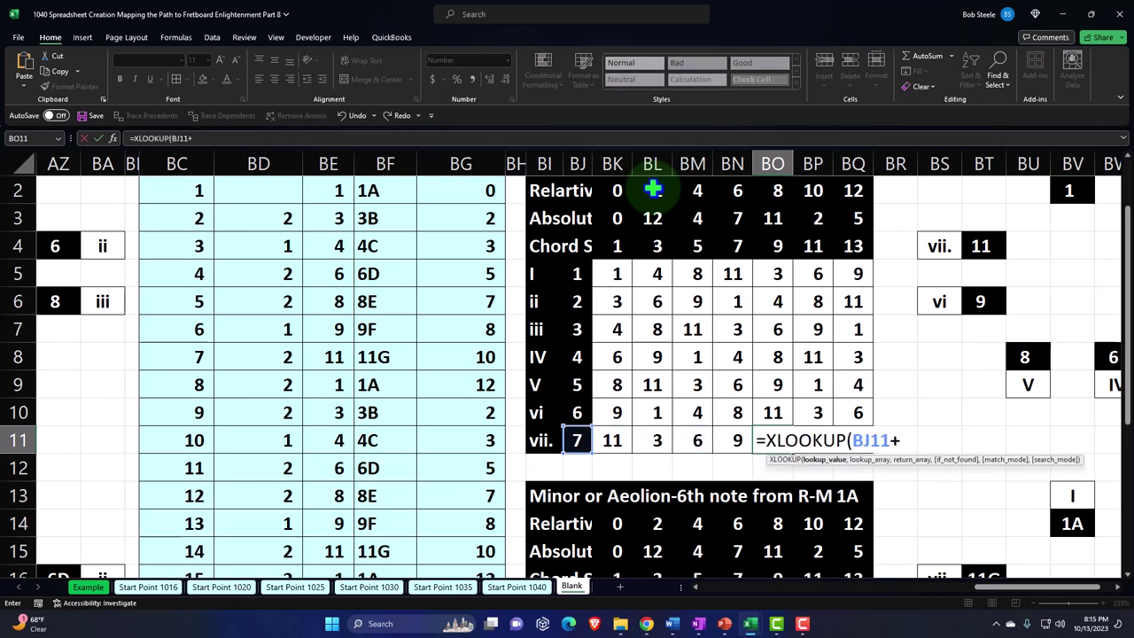
{"action": "key", "text": "Up"}
{"action": "key", "text": "Up"}
{"action": "key", "text": "Up"}
{"action": "key", "text": "Up"}
{"action": "key", "text": "Up"}
{"action": "key", "text": "Up"}
{"action": "key", "text": "Up"}
{"action": "key", "text": "Up"}
{"action": "key", "text": "Up"}
{"action": "type", "text": ","}
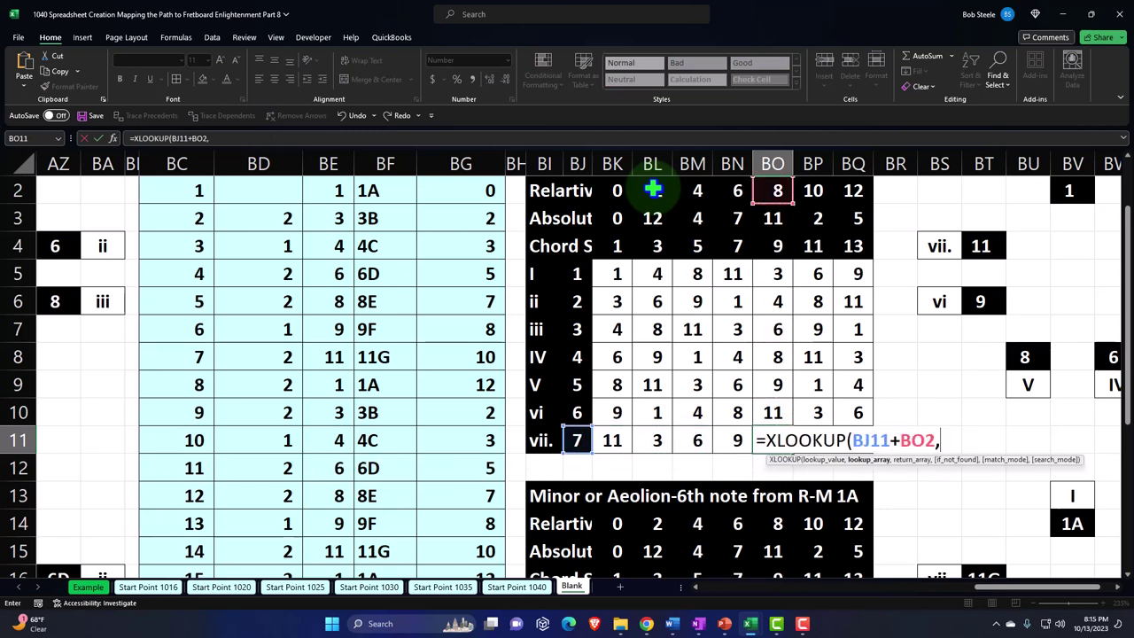
{"action": "key", "text": "Tab"}
{"action": "type", "text": "="}
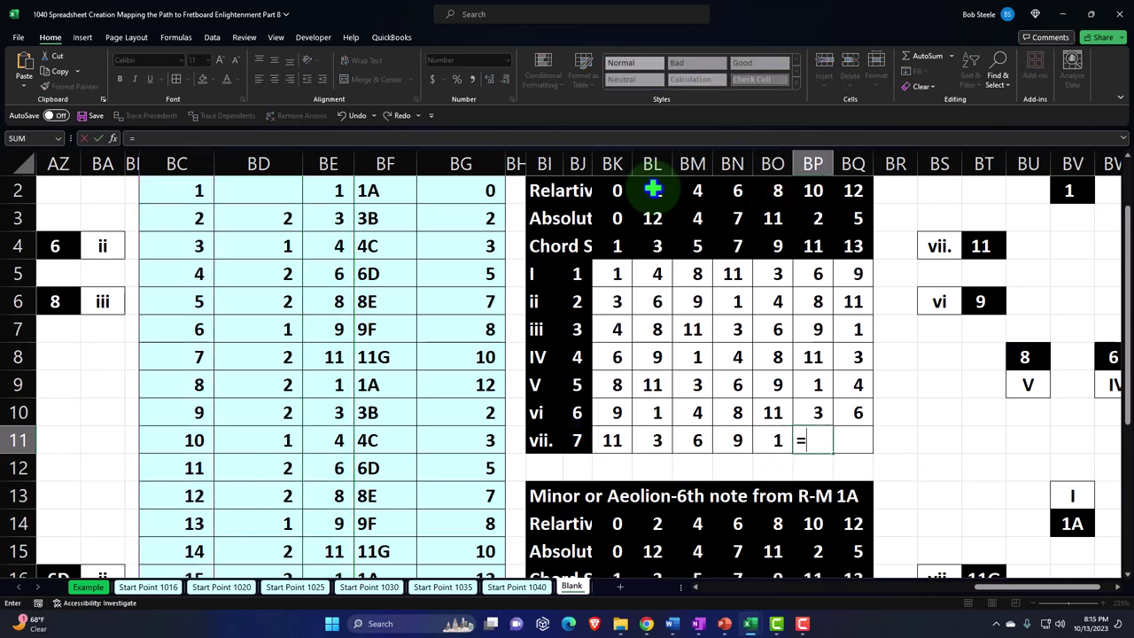
{"action": "type", "text": "xlo"}
{"action": "key", "text": "Tab"}
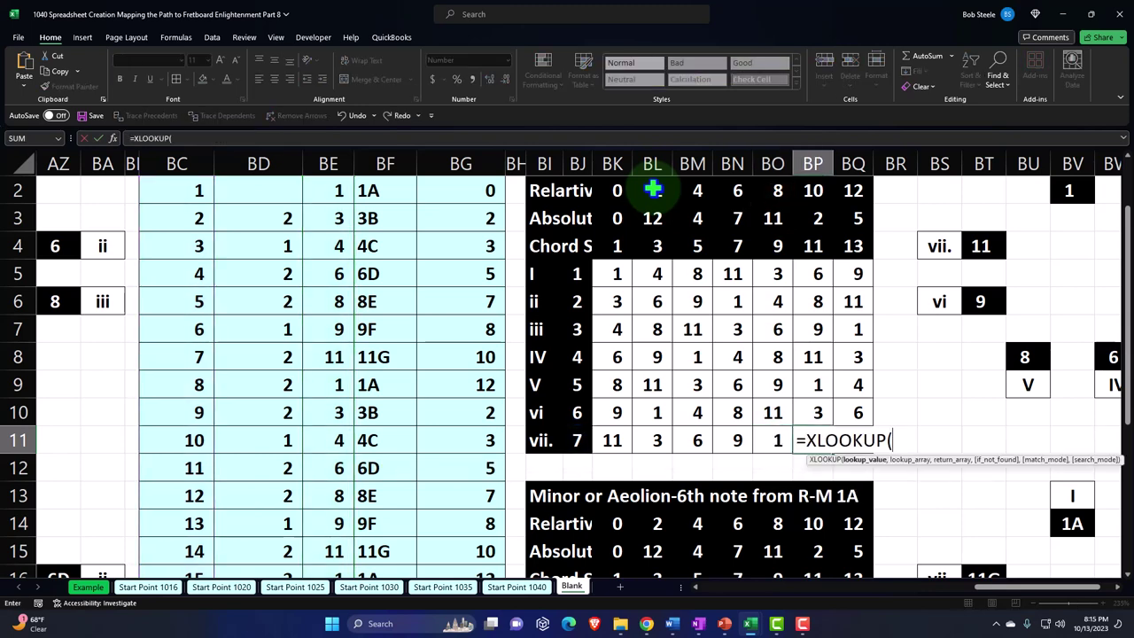
{"action": "key", "text": "Left"}
{"action": "key", "text": "Left"}
{"action": "key", "text": "Left"}
{"action": "key", "text": "Left"}
{"action": "key", "text": "Left"}
{"action": "key", "text": "Left"}
{"action": "type", "text": "+"}
{"action": "key", "text": "Up"}
{"action": "key", "text": "Up"}
{"action": "key", "text": "Up"}
{"action": "key", "text": "Up"}
{"action": "key", "text": "Up"}
{"action": "key", "text": "Up"}
{"action": "key", "text": "Up"}
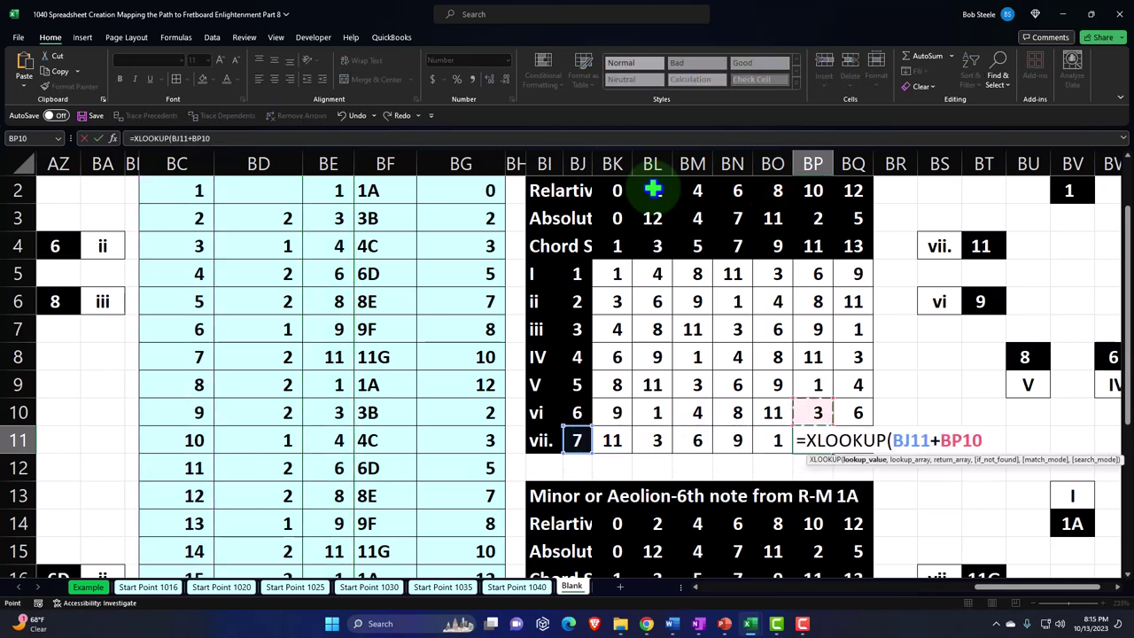
{"action": "key", "text": "Up"}
{"action": "key", "text": "Up"}
{"action": "type", "text": ","}
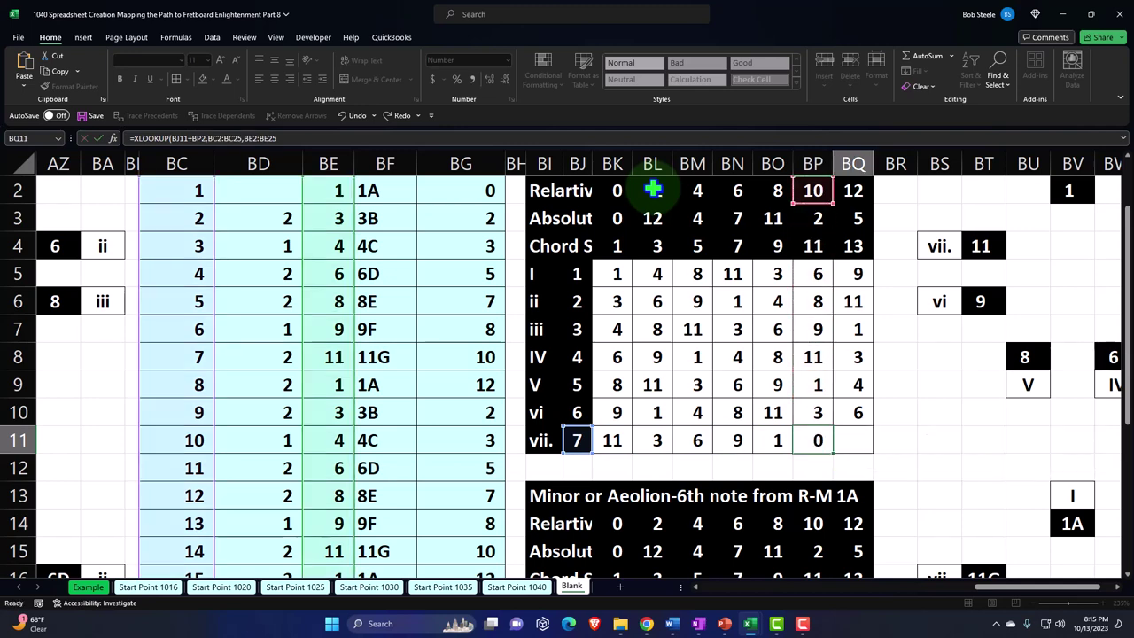
{"action": "type", "text": "="}
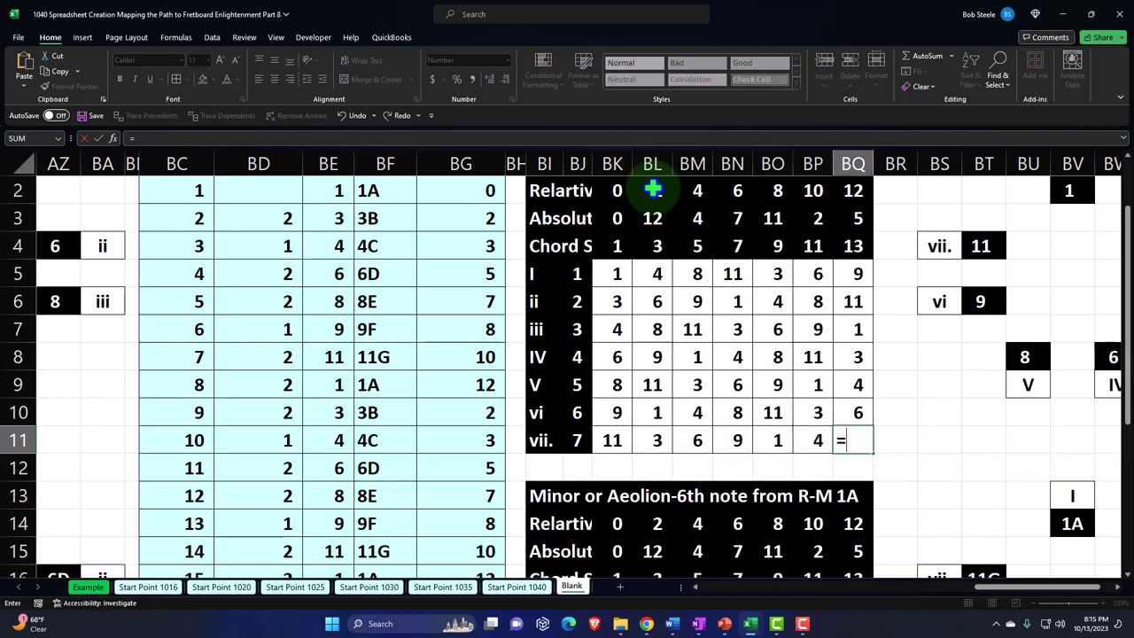
{"action": "type", "text": "xloo"}
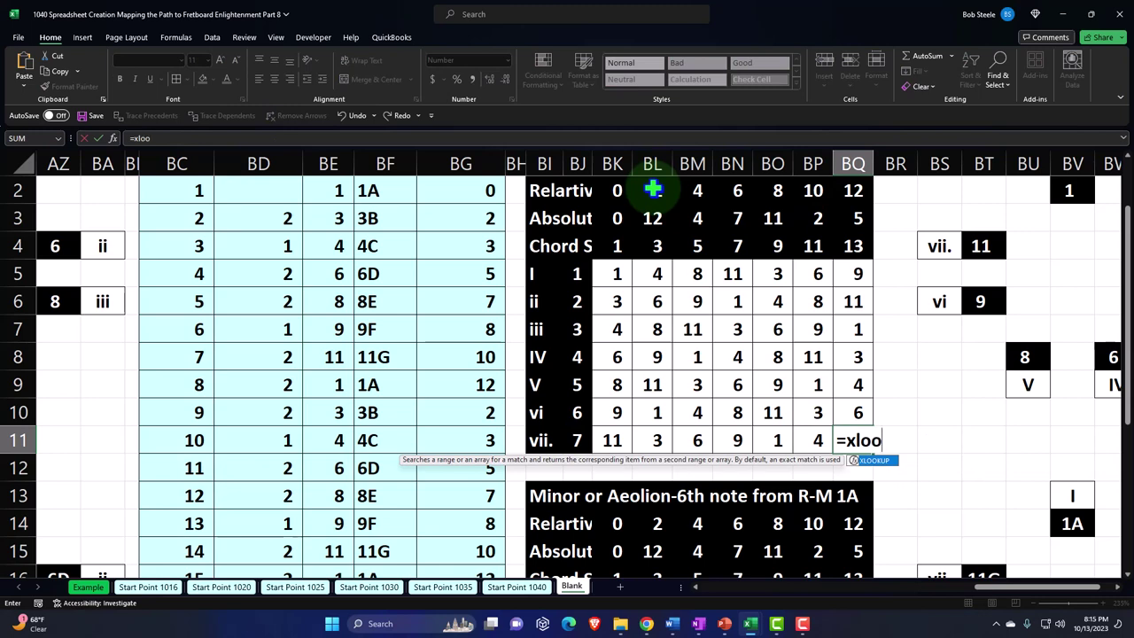
{"action": "key", "text": "Tab"}
{"action": "key", "text": "Left"}
{"action": "key", "text": "Left"}
{"action": "key", "text": "Left"}
{"action": "key", "text": "Left"}
{"action": "key", "text": "Left"}
{"action": "key", "text": "Left"}
{"action": "key", "text": "Left"}
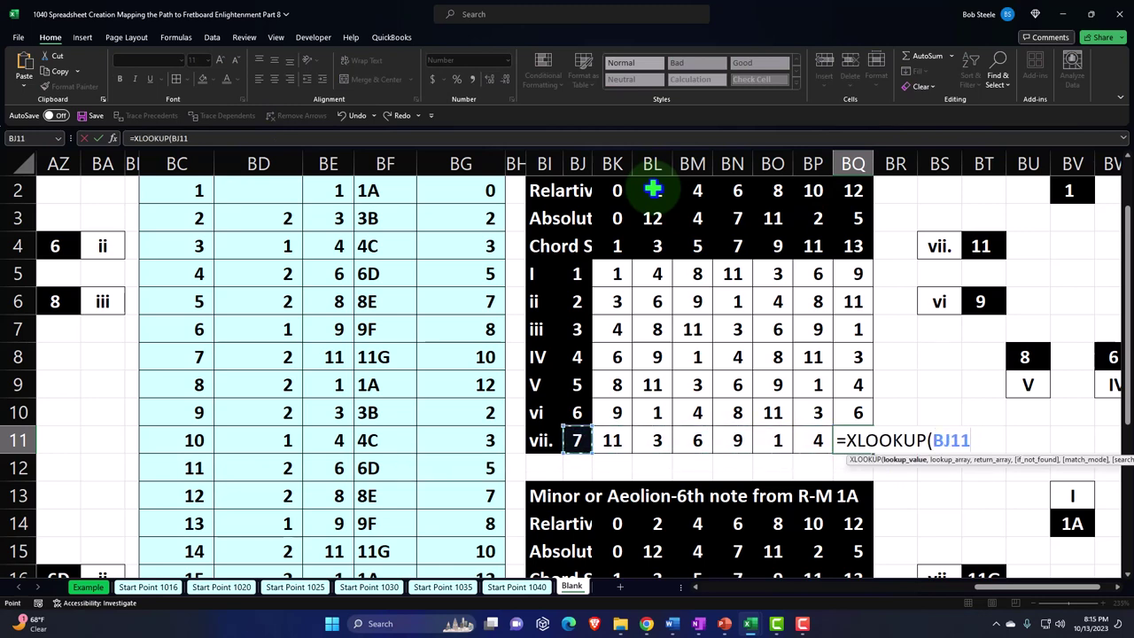
{"action": "type", "text": "+"}
{"action": "key", "text": "Up"}
{"action": "key", "text": "Up"}
{"action": "key", "text": "Up"}
{"action": "key", "text": "Up"}
{"action": "key", "text": "Up"}
{"action": "key", "text": "Up"}
{"action": "key", "text": "Up"}
{"action": "key", "text": "Up"}
{"action": "key", "text": "Up"}
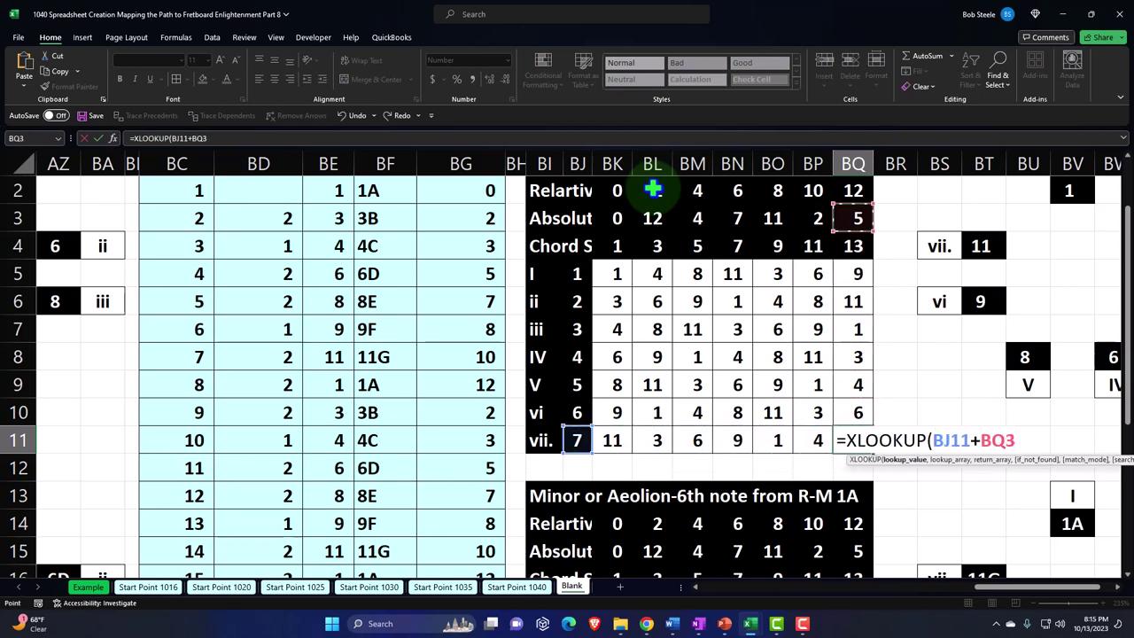
{"action": "type", "text": ",BC2:BC25,BE2:BE25"}
{"action": "key", "text": "Return"}
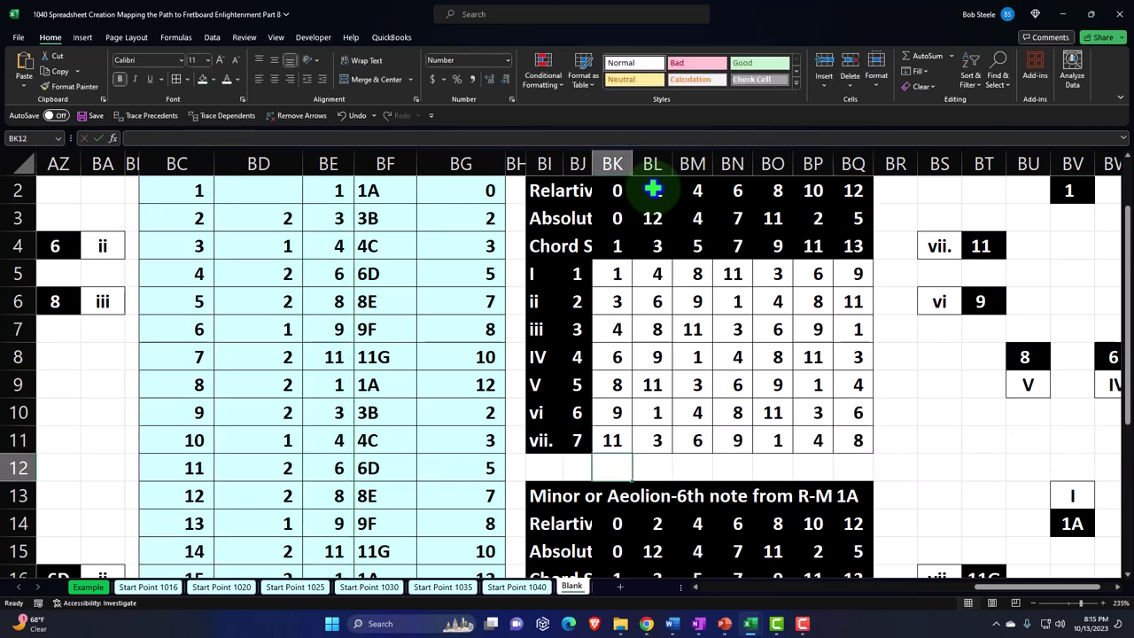
{"action": "left_click", "coordinate": [653, 189]}
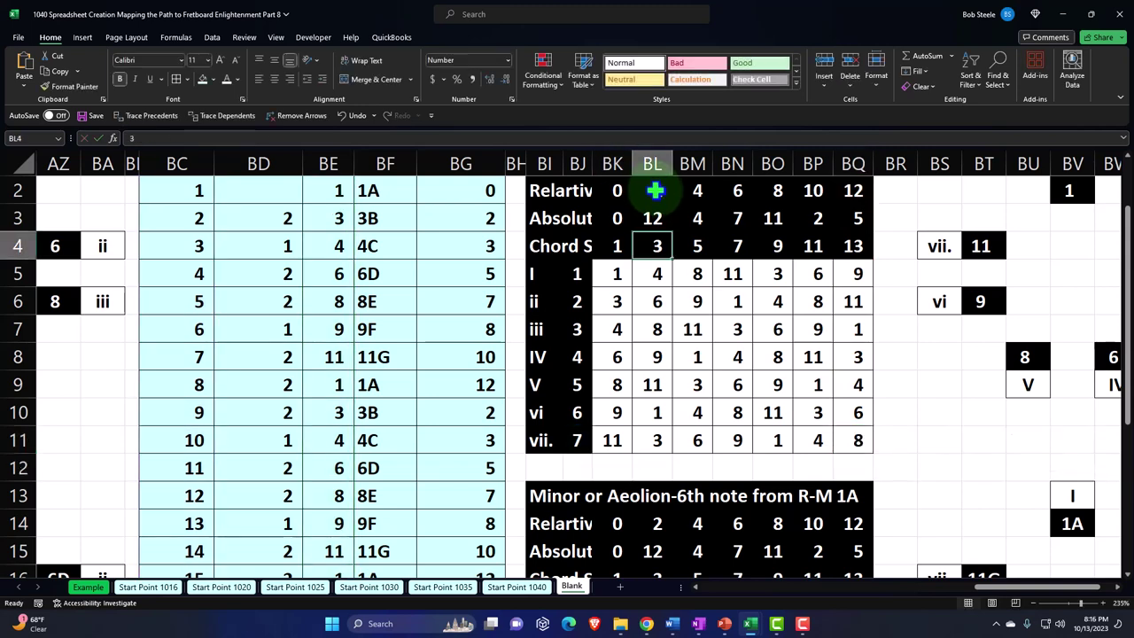
{"action": "key", "text": "Down"}
{"action": "key", "text": "Down"}
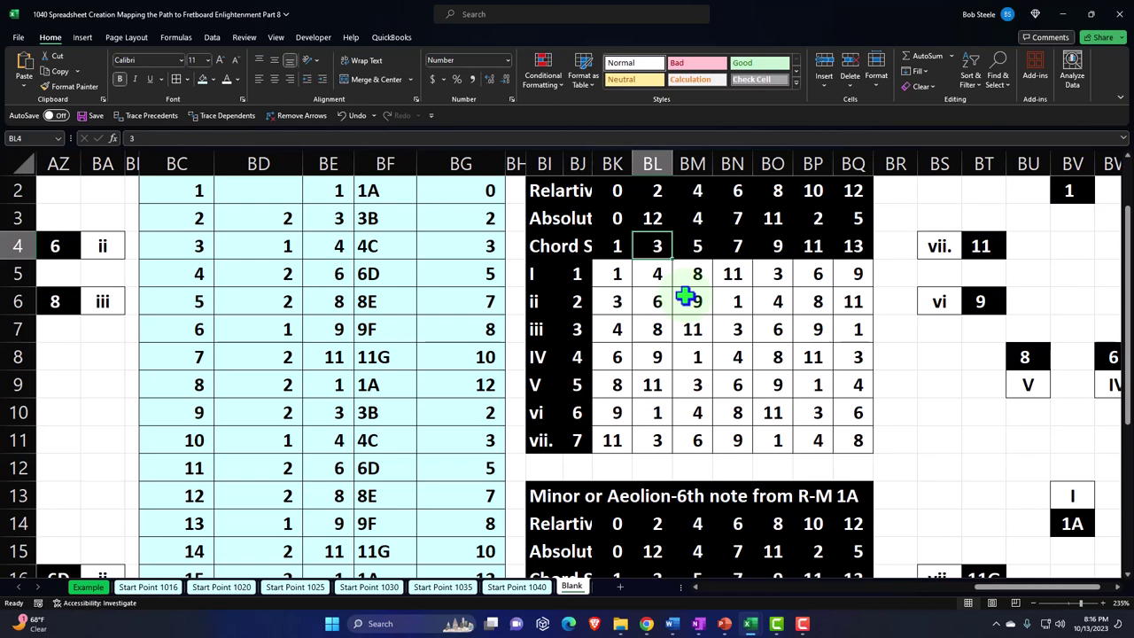
{"action": "scroll", "coordinate": [697, 301], "scroll_direction": "down", "scroll_amount": 3}
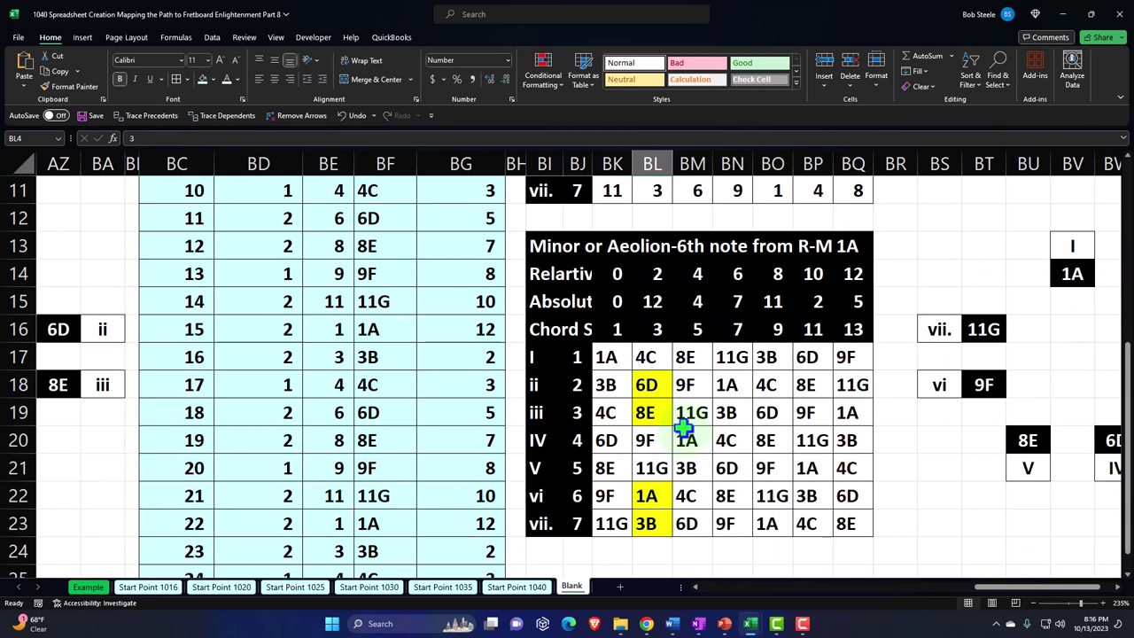
{"action": "scroll", "coordinate": [683, 428], "scroll_direction": "up", "scroll_amount": 4}
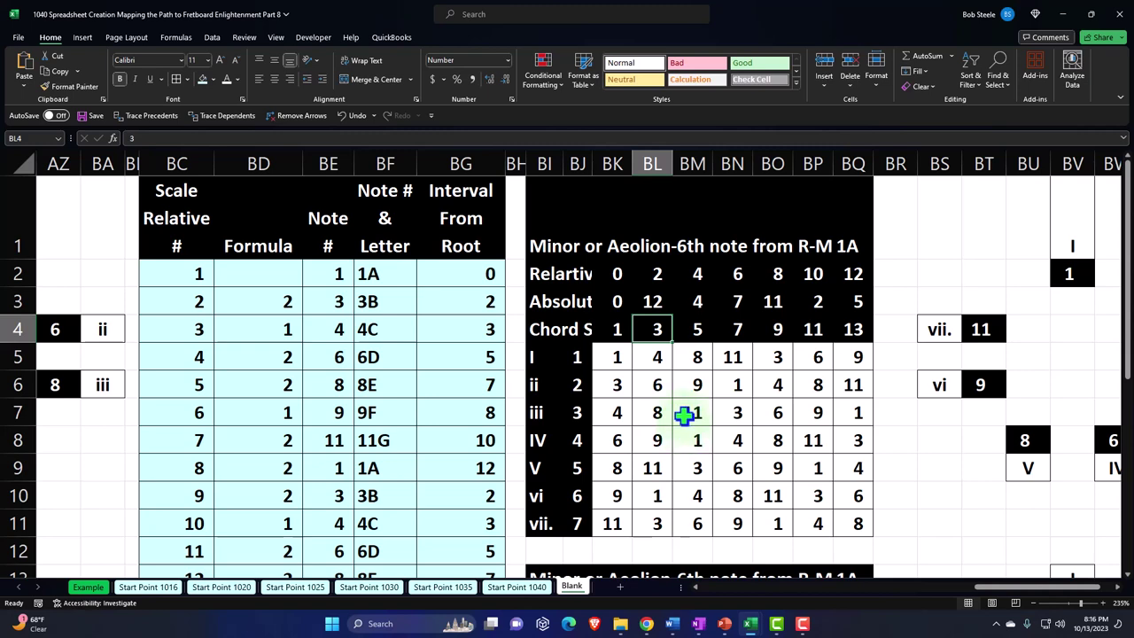
Review the formulas in the relative-interval cell and in absolute-interval cells BK3 and BL3.
{"action": "double_click", "coordinate": [654, 268]}
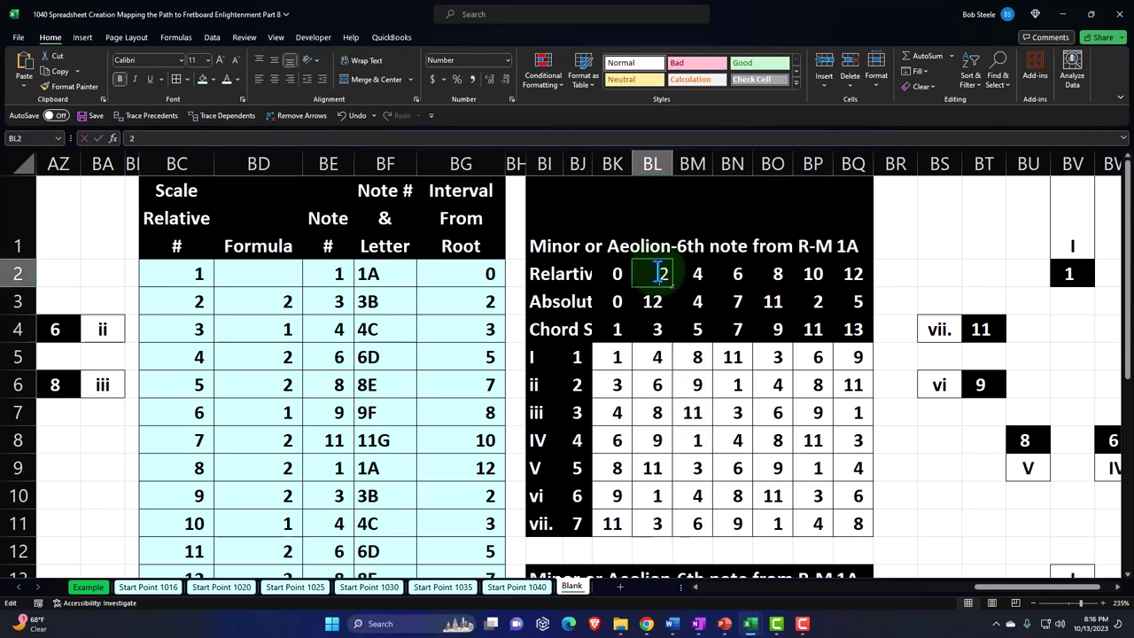
{"action": "key", "text": "Return"}
{"action": "double_click", "coordinate": [653, 298]}
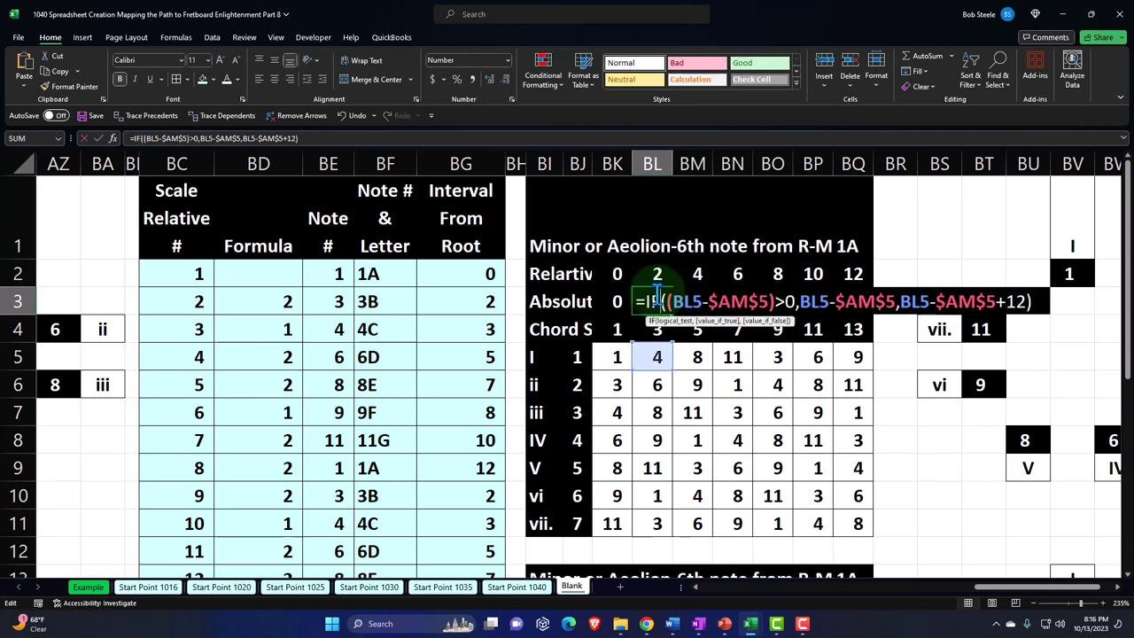
{"action": "key", "text": "Return"}
{"action": "double_click", "coordinate": [614, 302]}
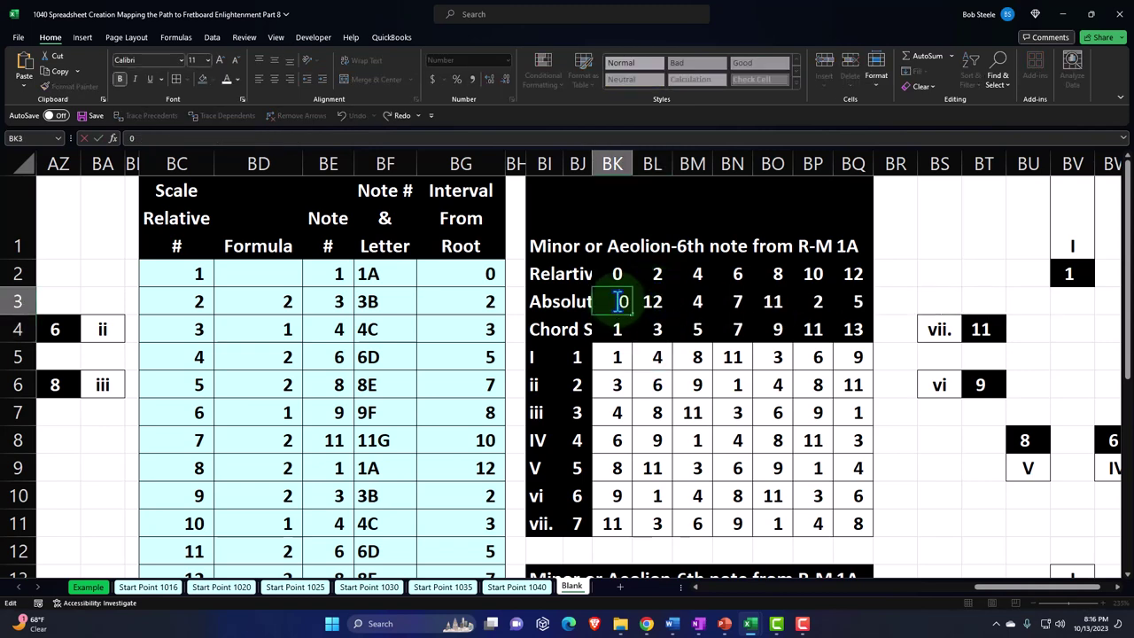
{"action": "key", "text": "Return"}
{"action": "double_click", "coordinate": [653, 302]}
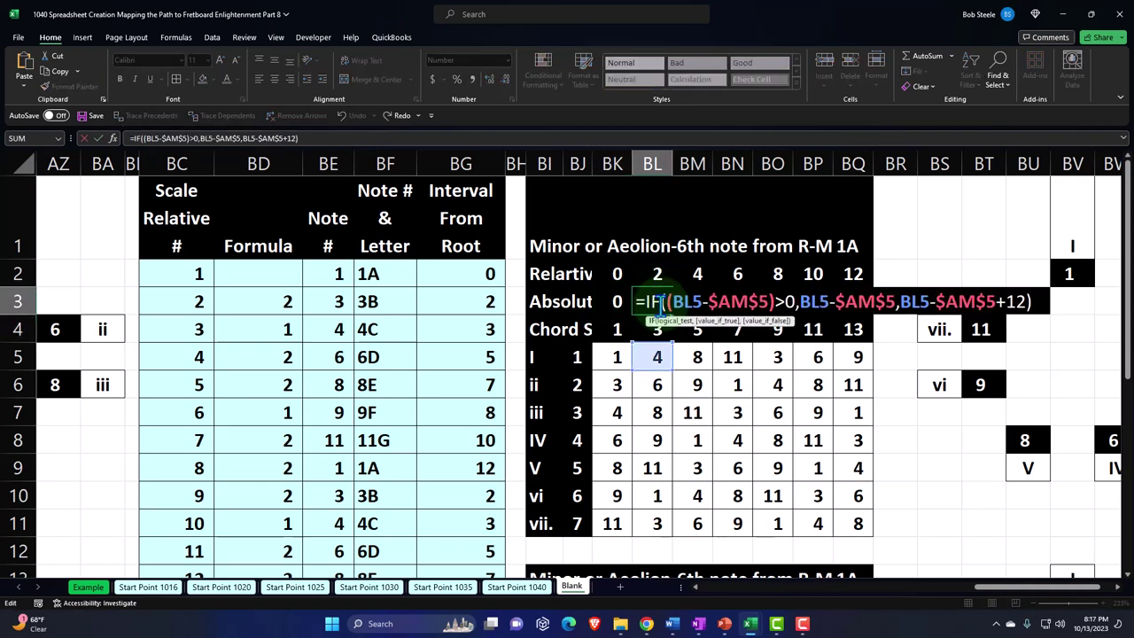
{"action": "key", "text": "Escape"}
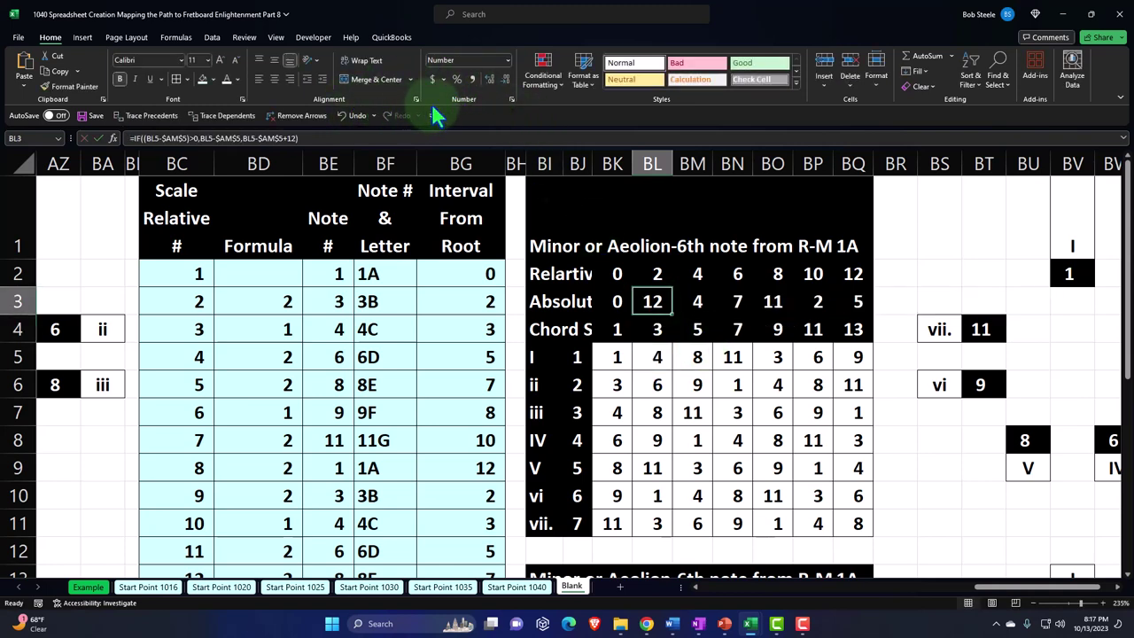
Trace BL3's precedents to reveal its link to AM5 in the Major/Ionian table.
{"action": "left_click", "coordinate": [146, 115]}
{"action": "scroll", "coordinate": [948, 602], "scroll_direction": "left", "scroll_amount": 1}
{"action": "scroll", "coordinate": [947, 602], "scroll_direction": "left", "scroll_amount": 5}
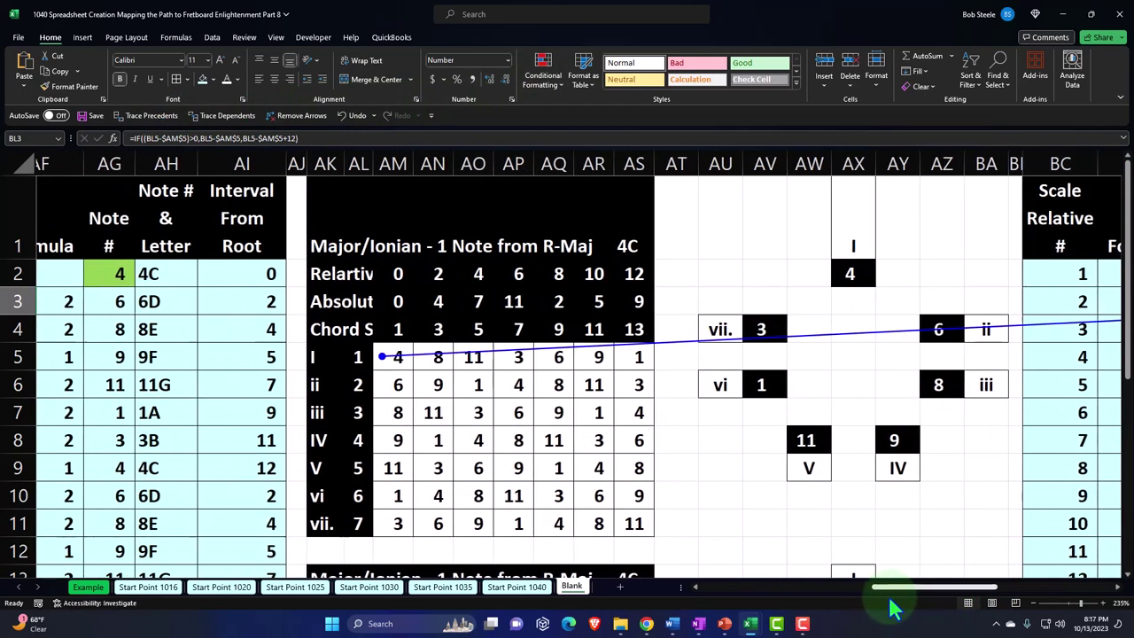
{"action": "scroll", "coordinate": [891, 607], "scroll_direction": "right", "scroll_amount": 7}
{"action": "scroll", "coordinate": [1009, 609], "scroll_direction": "left", "scroll_amount": 2}
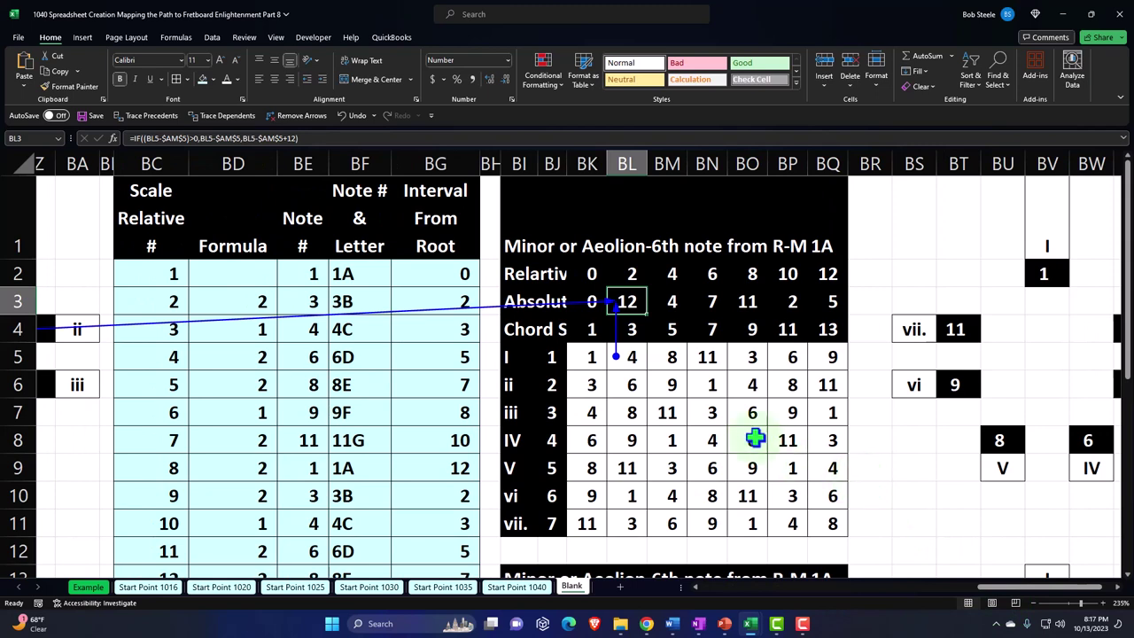
Delete the 12 in BL3 and the 0 in BK3, then begin an IF formula in BL3.
{"action": "left_click", "coordinate": [629, 310]}
{"action": "key", "text": "Delete"}
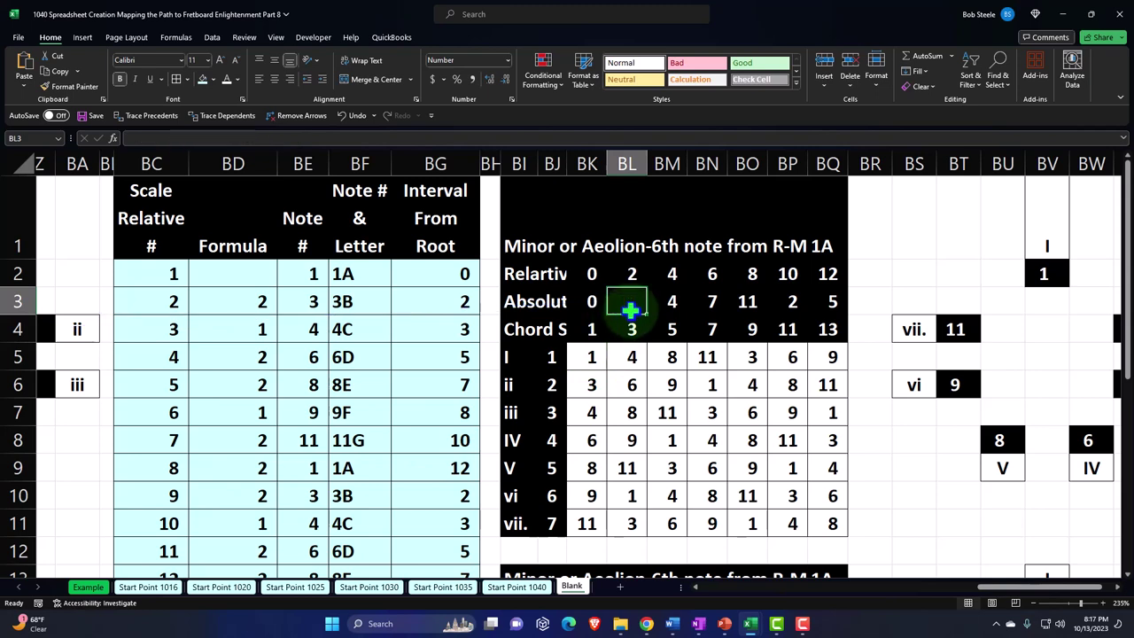
{"action": "left_click", "coordinate": [601, 304]}
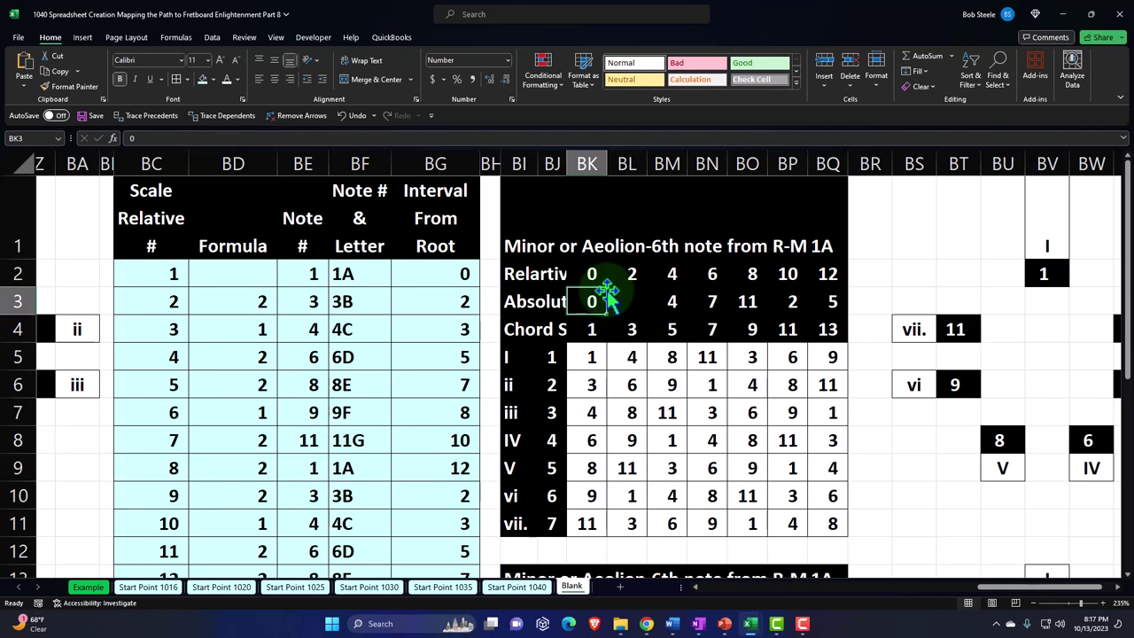
{"action": "key", "text": "Delete"}
{"action": "key", "text": "Right"}
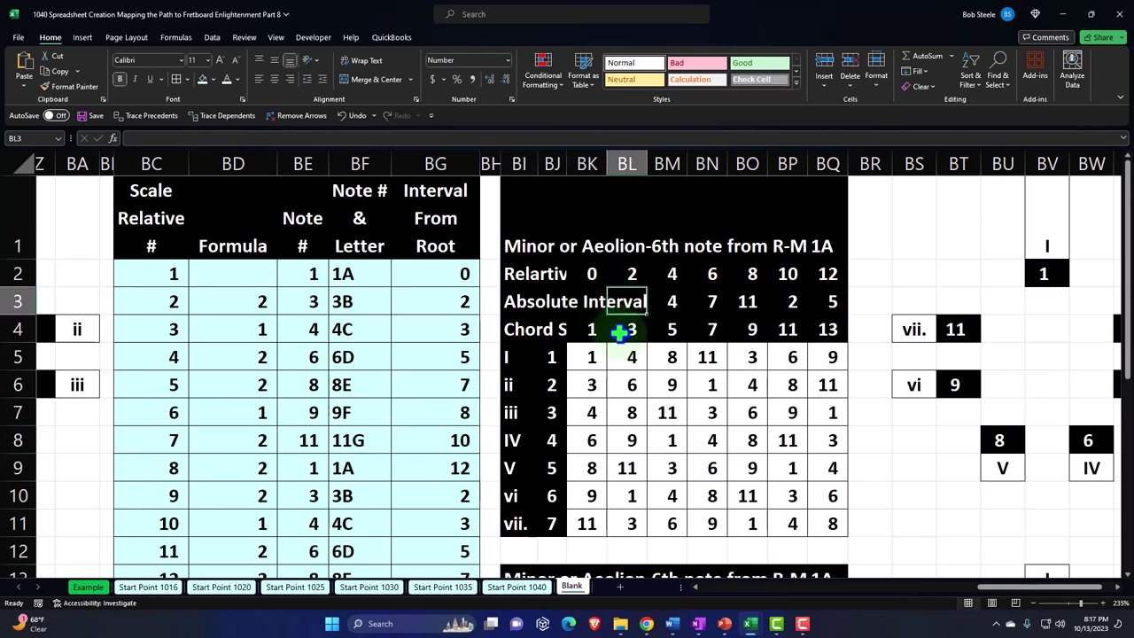
{"action": "type", "text": "="}
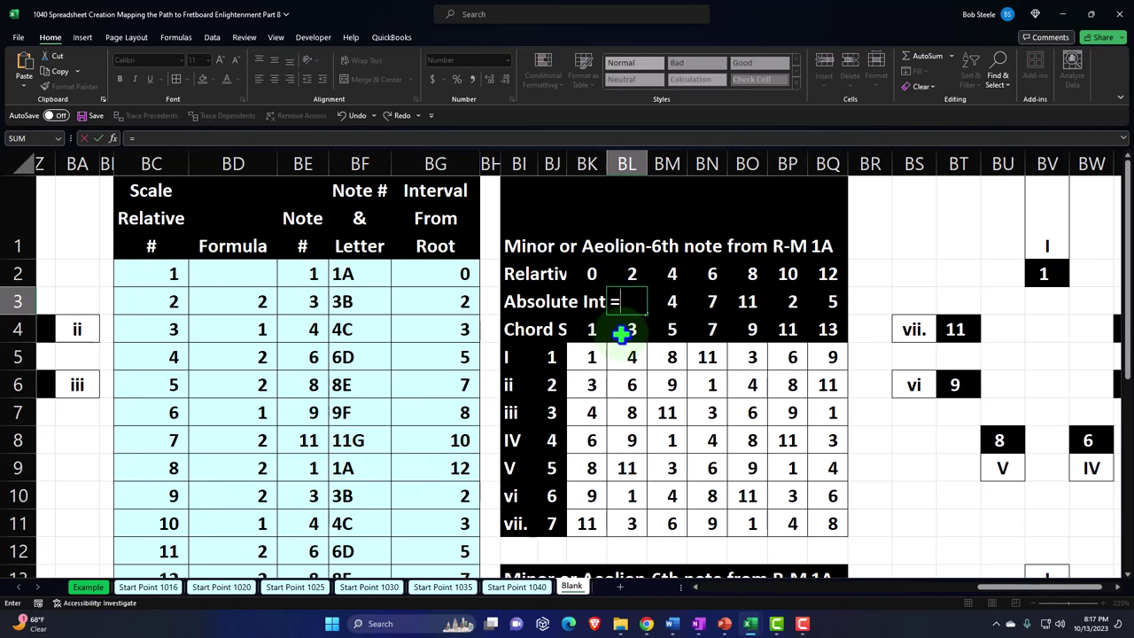
{"action": "type", "text": "i"}
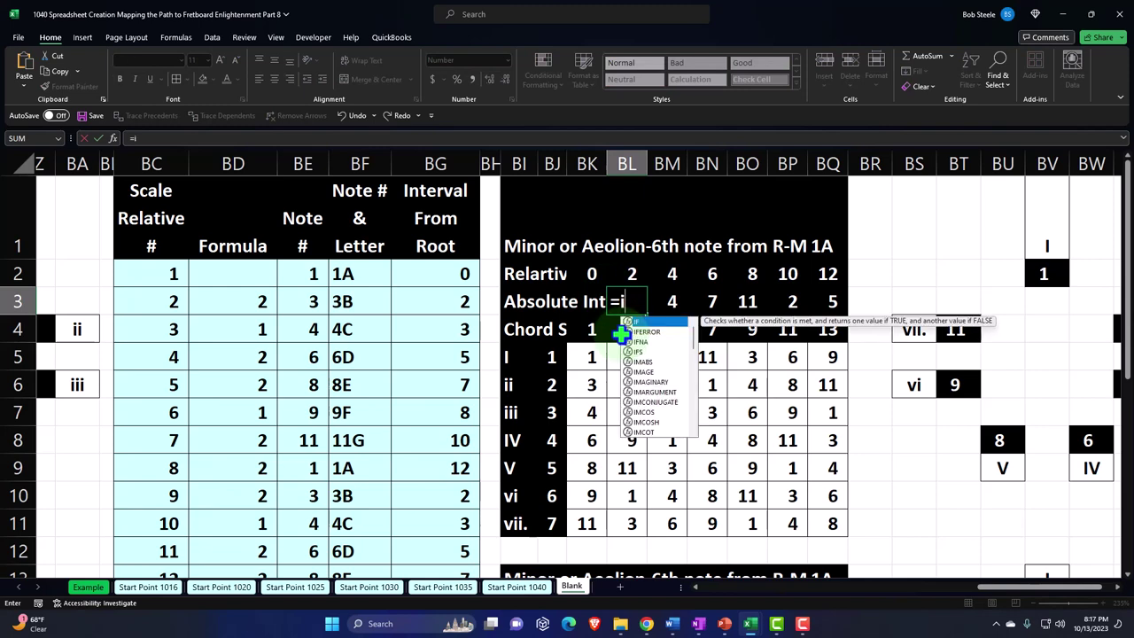
{"action": "key", "text": "BackSpace"}
{"action": "key", "text": "BackSpace"}
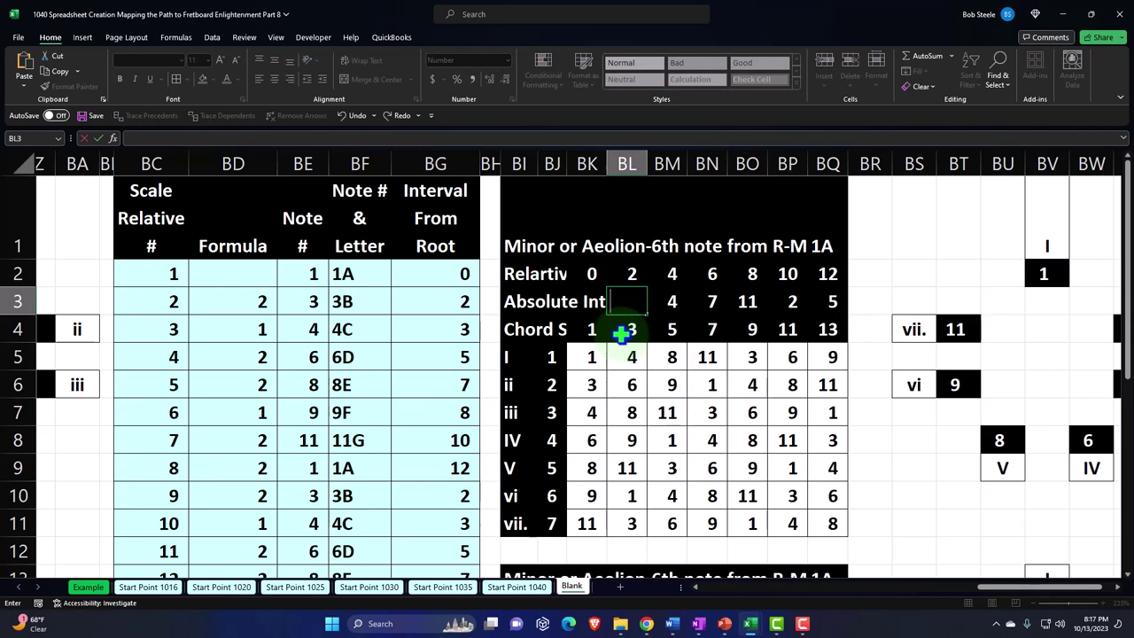
{"action": "key", "text": "Escape"}
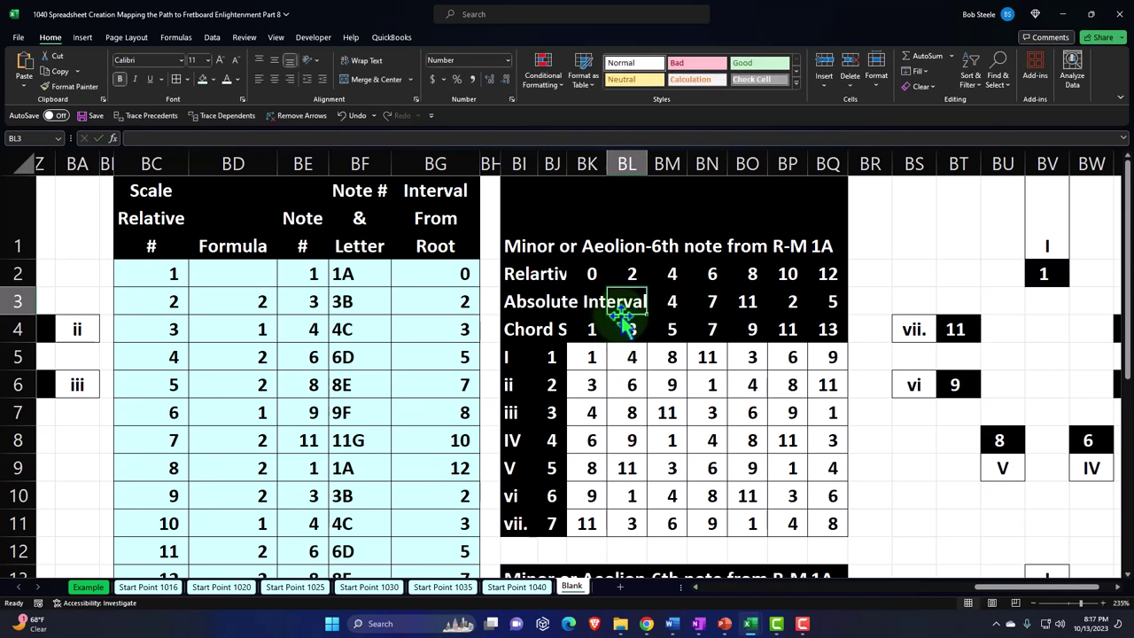
{"action": "type", "text": "=if"}
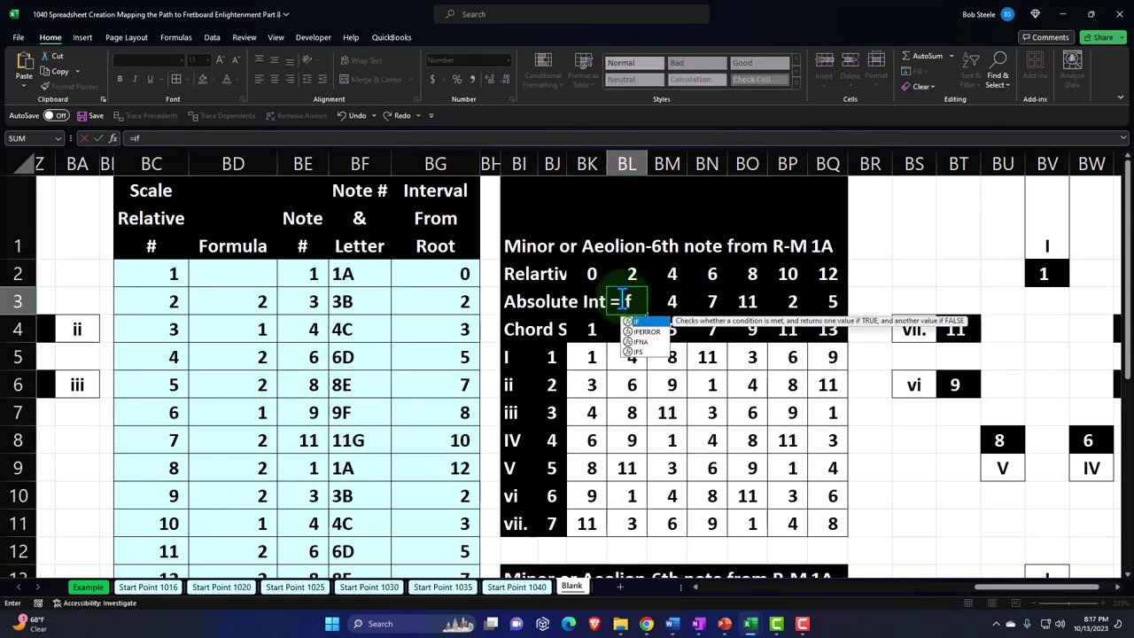
{"action": "type", "text": "("}
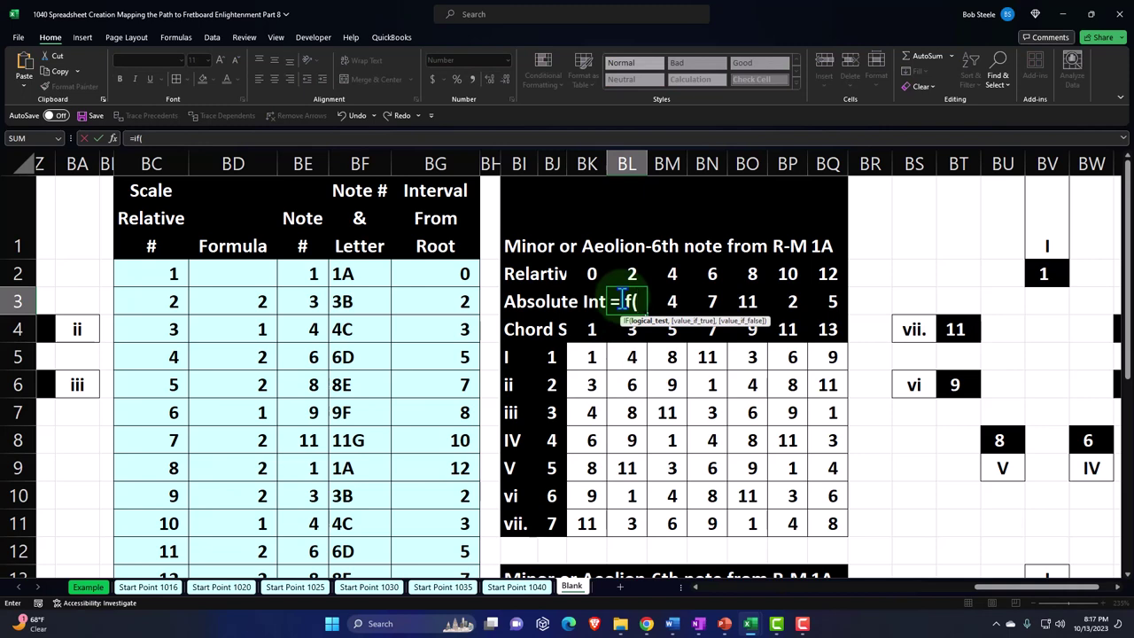
{"action": "type", "text": "("}
Build the IF condition (BL5-BK5)>0 in BL3 and dismiss the missing-parenthesis error.
{"action": "key", "text": "Down"}
{"action": "key", "text": "Down"}
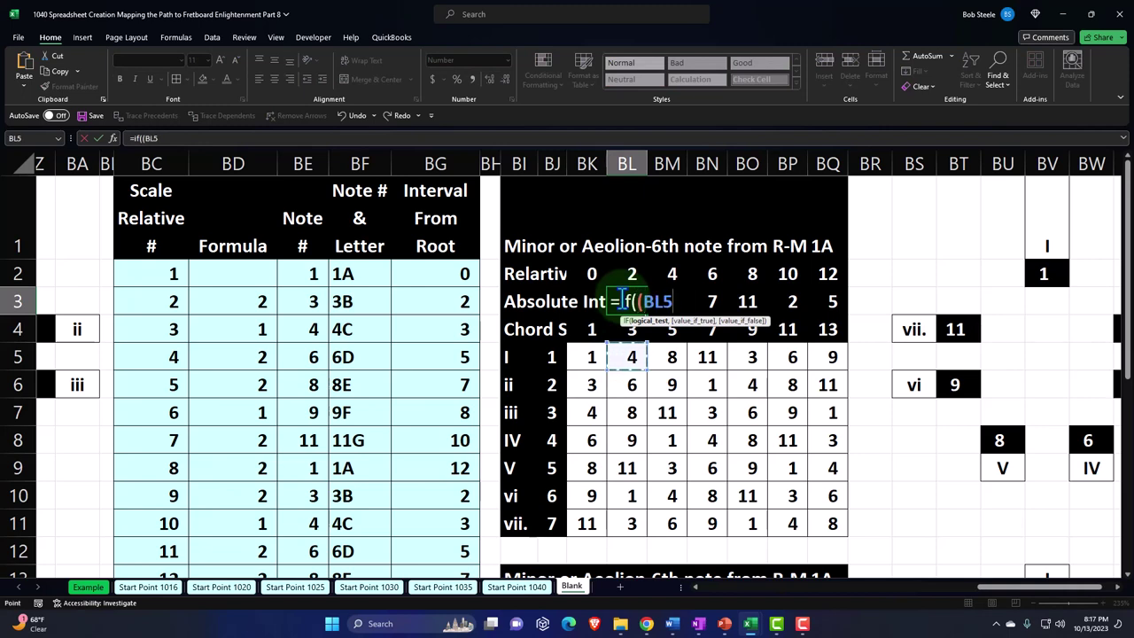
{"action": "type", "text": "-"}
{"action": "key", "text": "Down"}
{"action": "key", "text": "Down"}
{"action": "key", "text": "Left"}
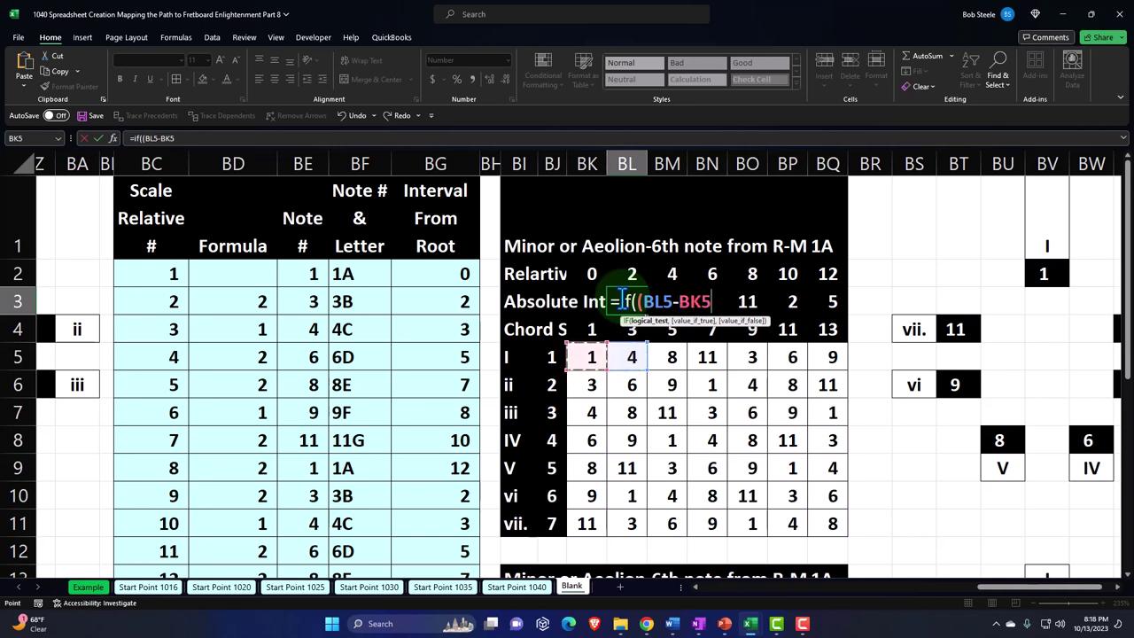
{"action": "type", "text": ")>0"}
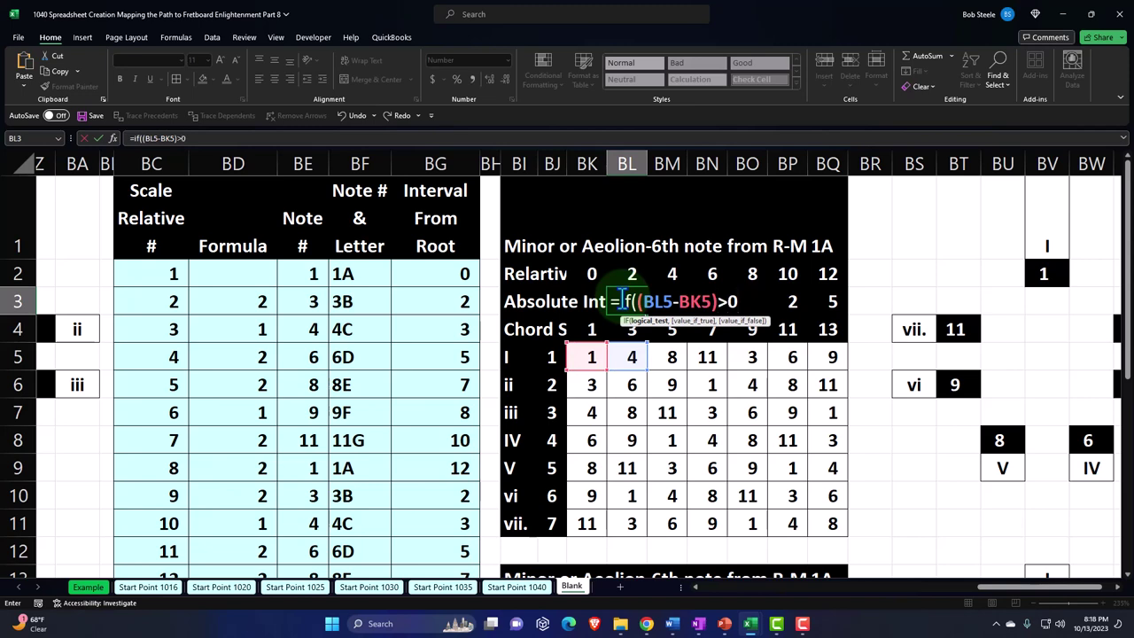
{"action": "key", "text": "Return"}
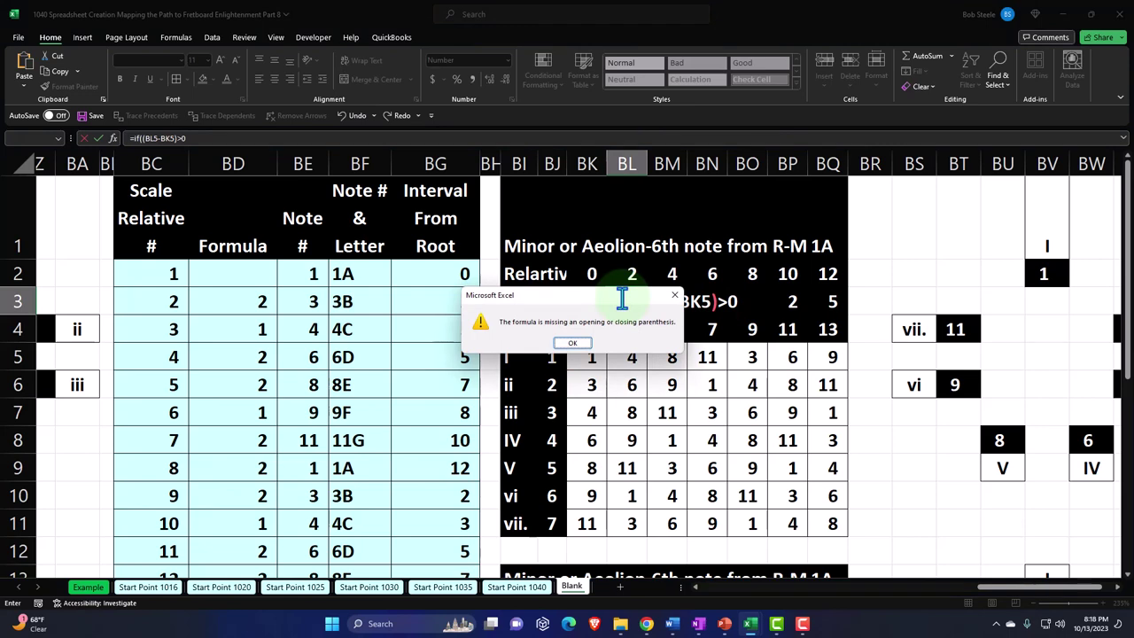
{"action": "key", "text": "Return"}
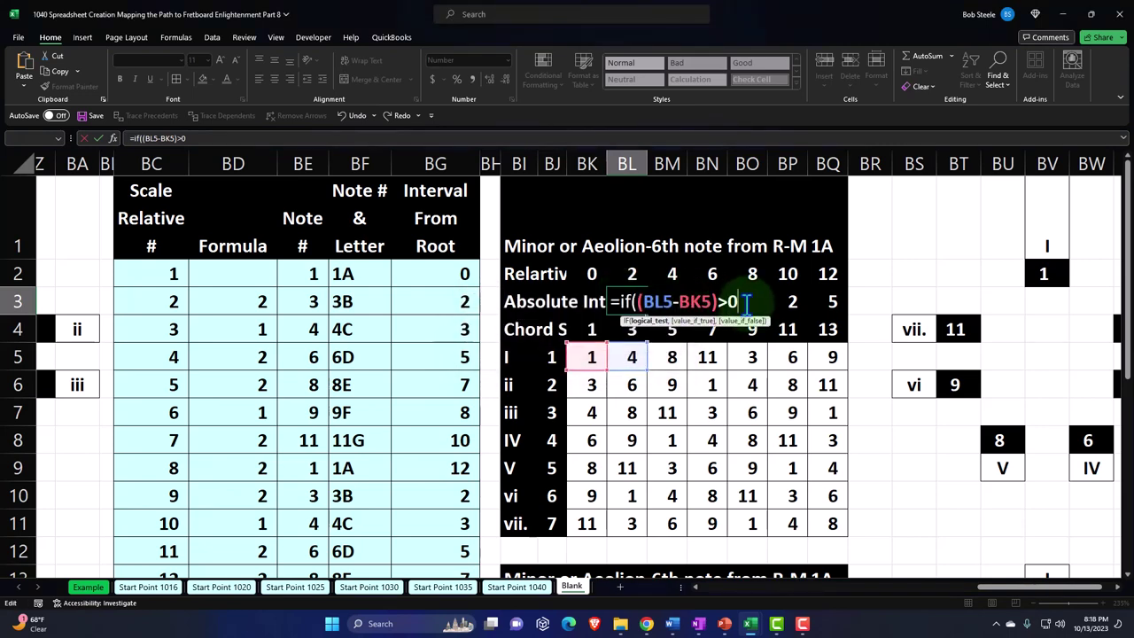
Add BL5-BK5 as both the true-case and false-case values of the IF.
{"action": "type", "text": ","}
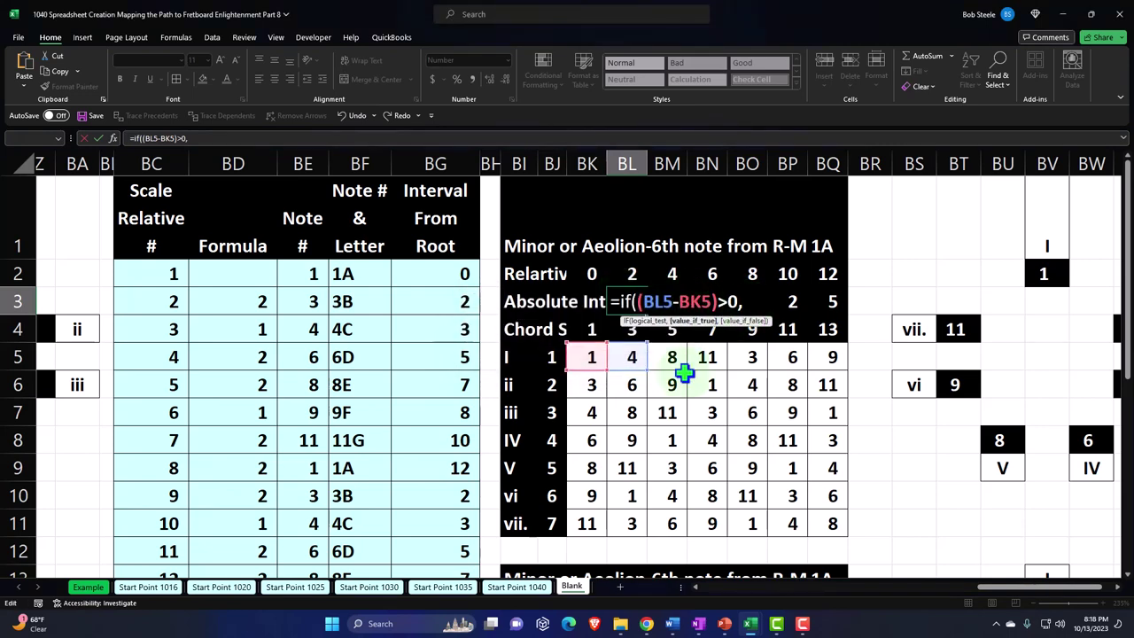
{"action": "left_click", "coordinate": [637, 357]}
{"action": "type", "text": "-"}
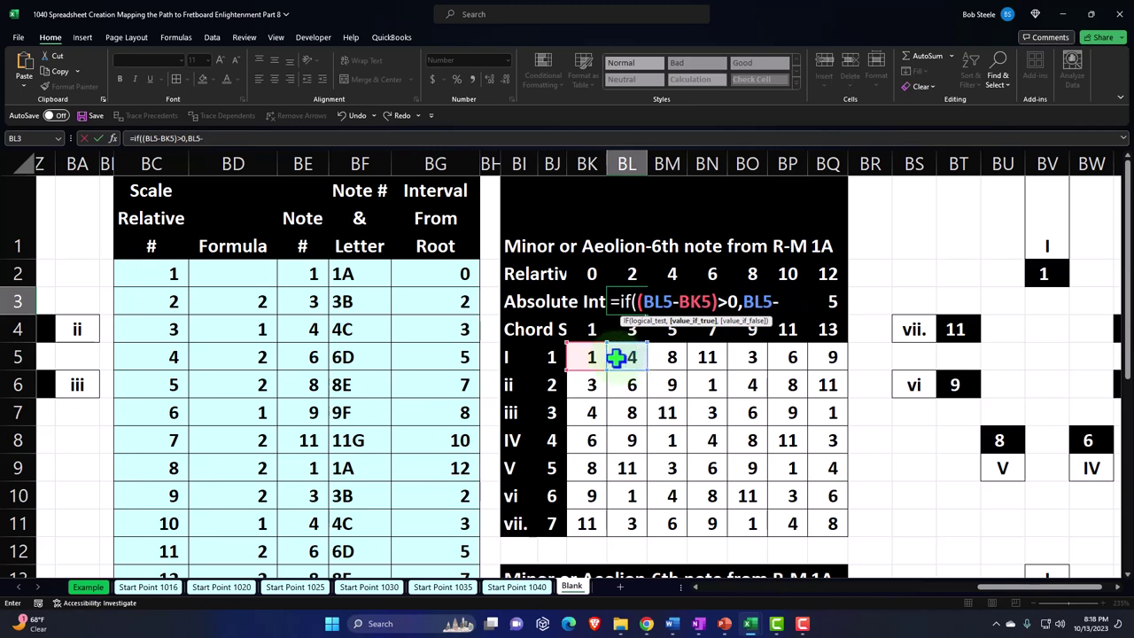
{"action": "left_click", "coordinate": [589, 356]}
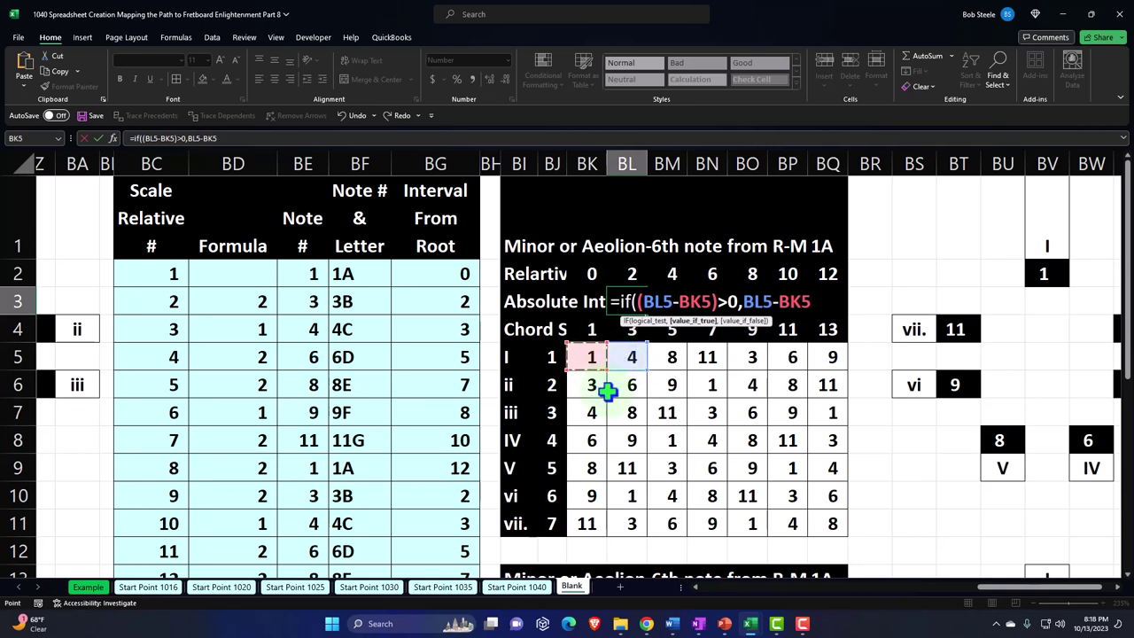
{"action": "type", "text": ","}
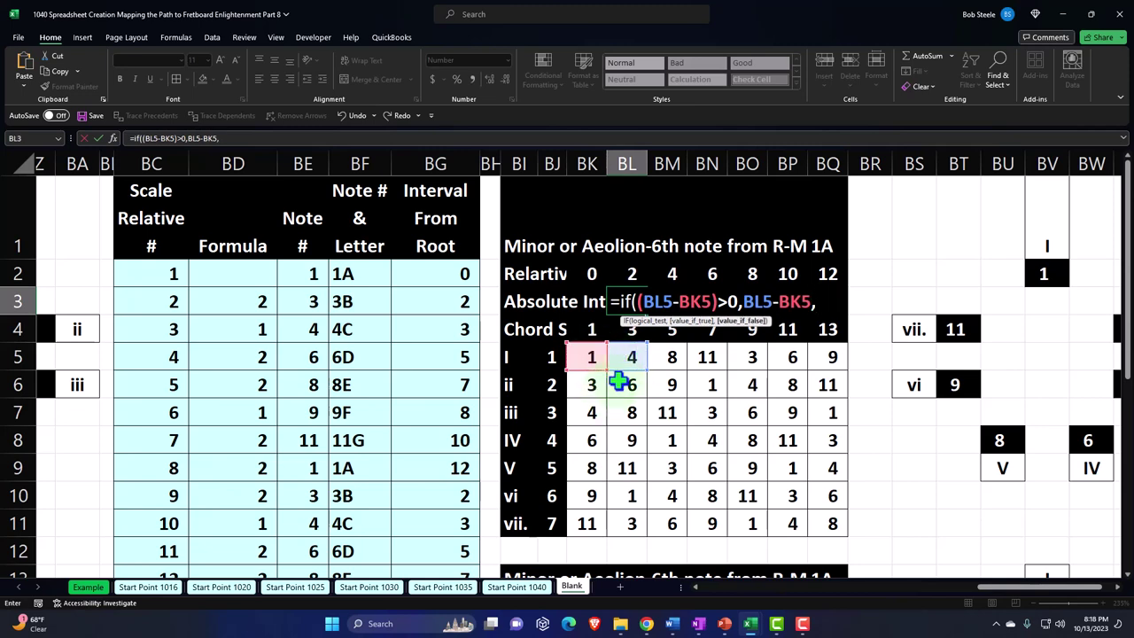
{"action": "left_click", "coordinate": [628, 355]}
{"action": "type", "text": "-"}
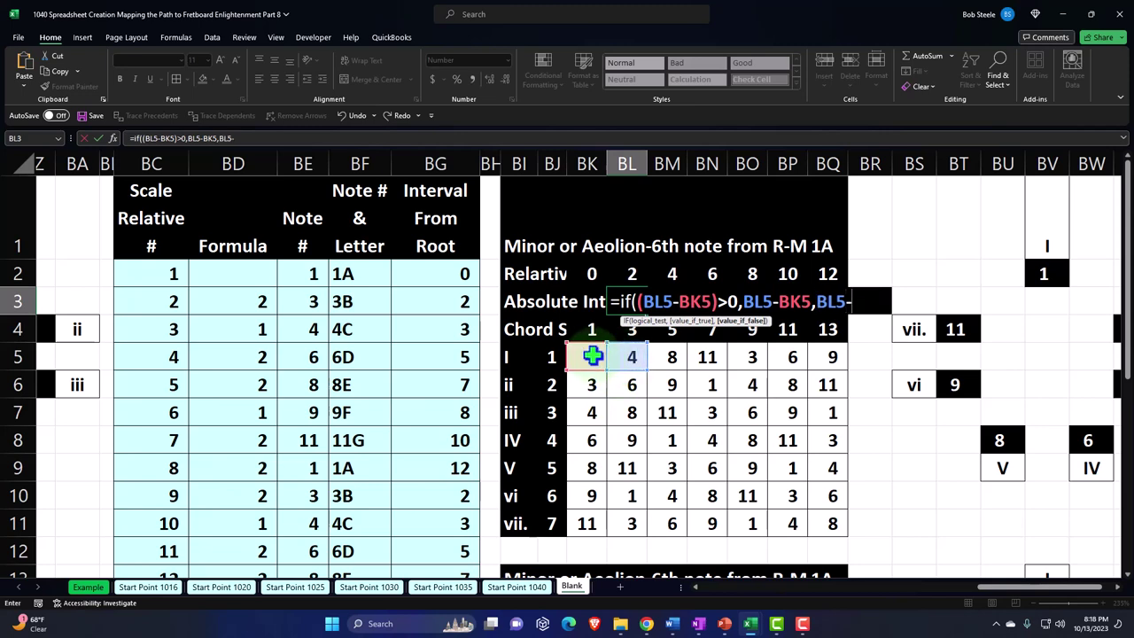
{"action": "left_click", "coordinate": [591, 356]}
Append +12 to the false case, commit BL3 to show 3, and reopen it for review.
{"action": "type", "text": "+12"}
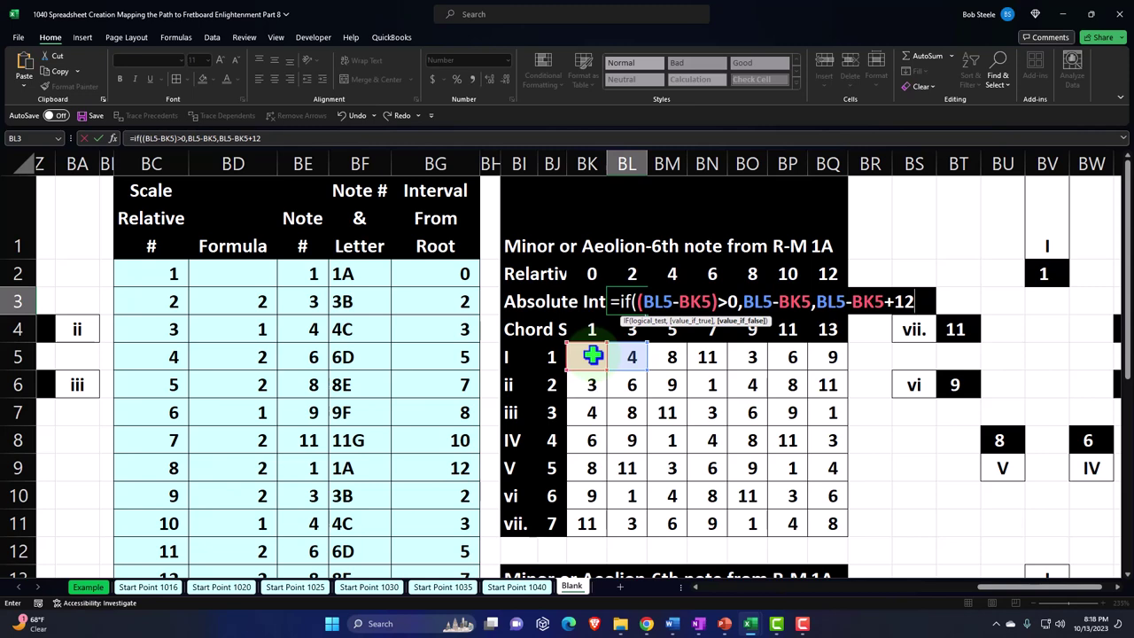
{"action": "type", "text": ")"}
{"action": "key", "text": "Return"}
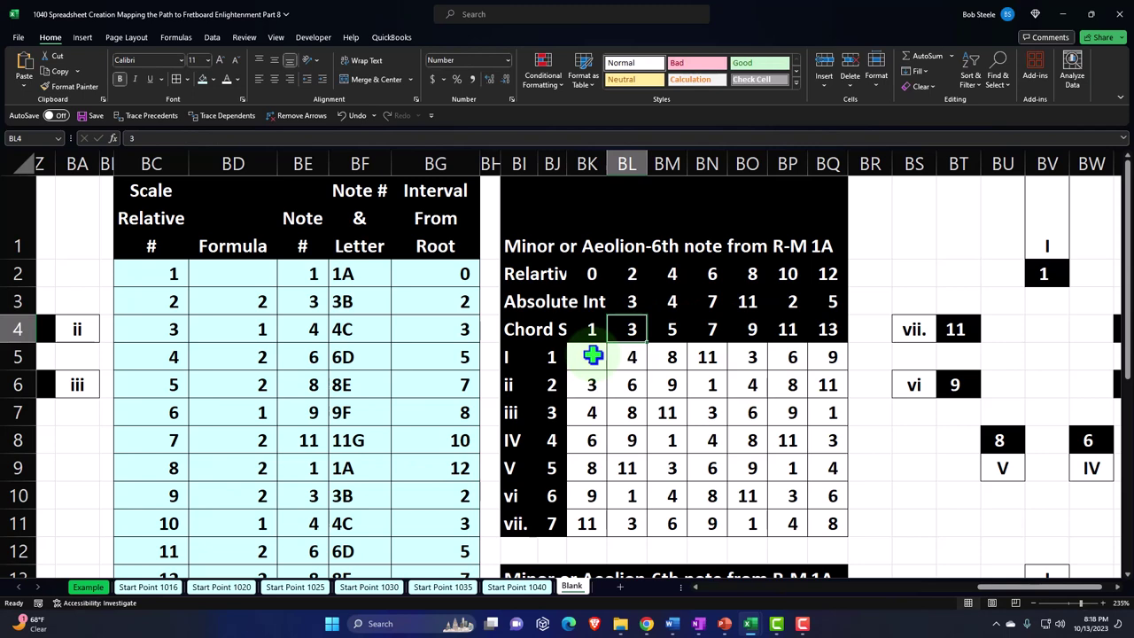
{"action": "key", "text": "Up"}
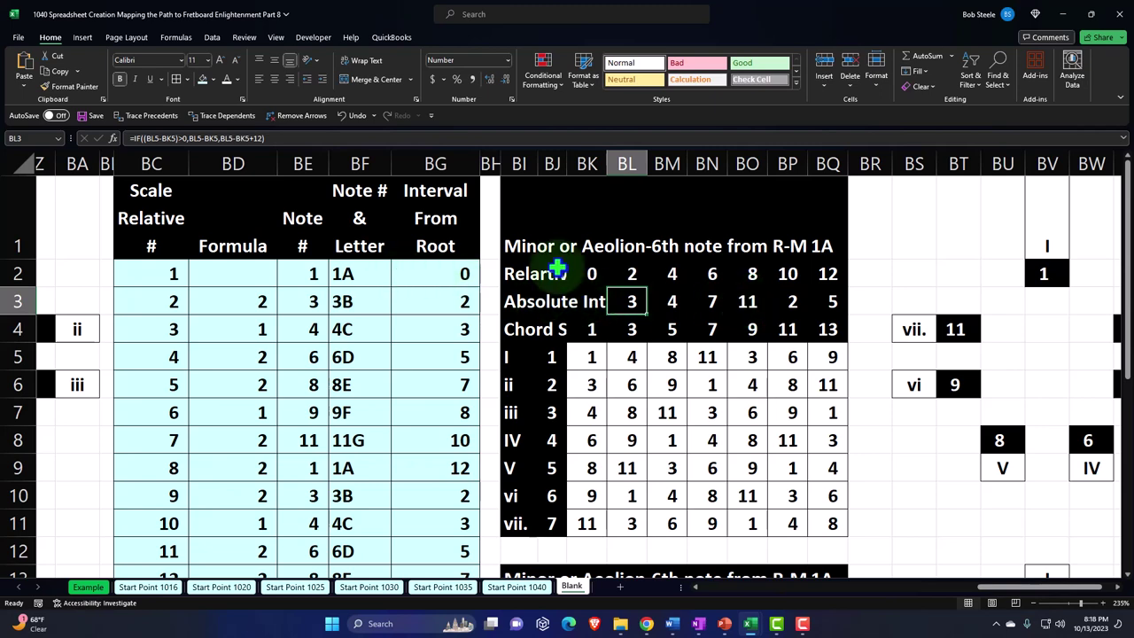
{"action": "double_click", "coordinate": [628, 305]}
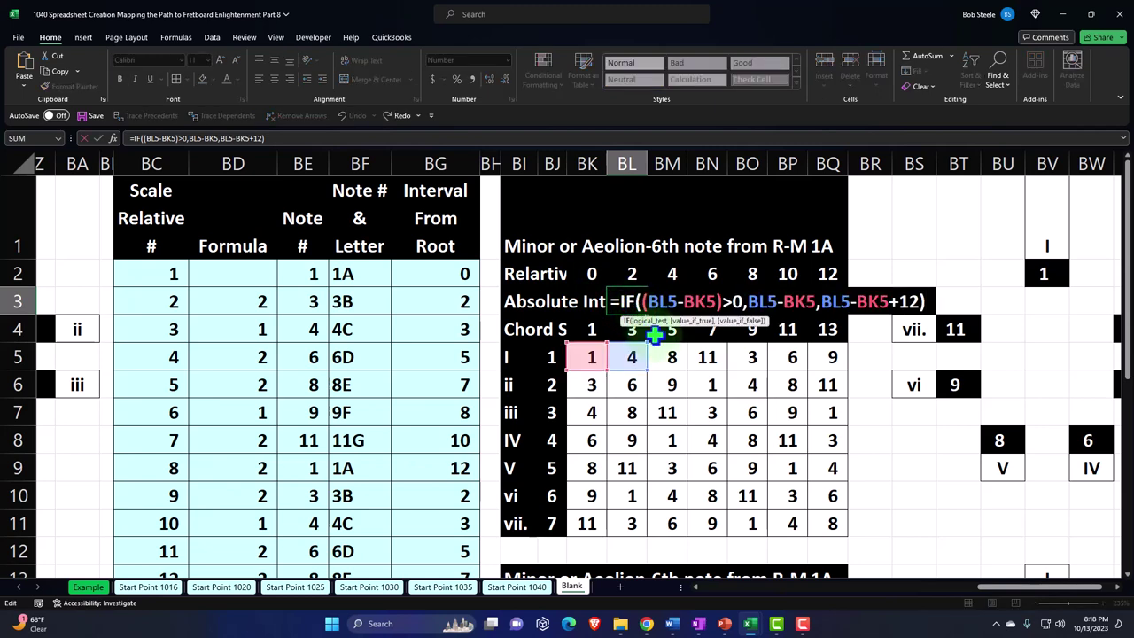
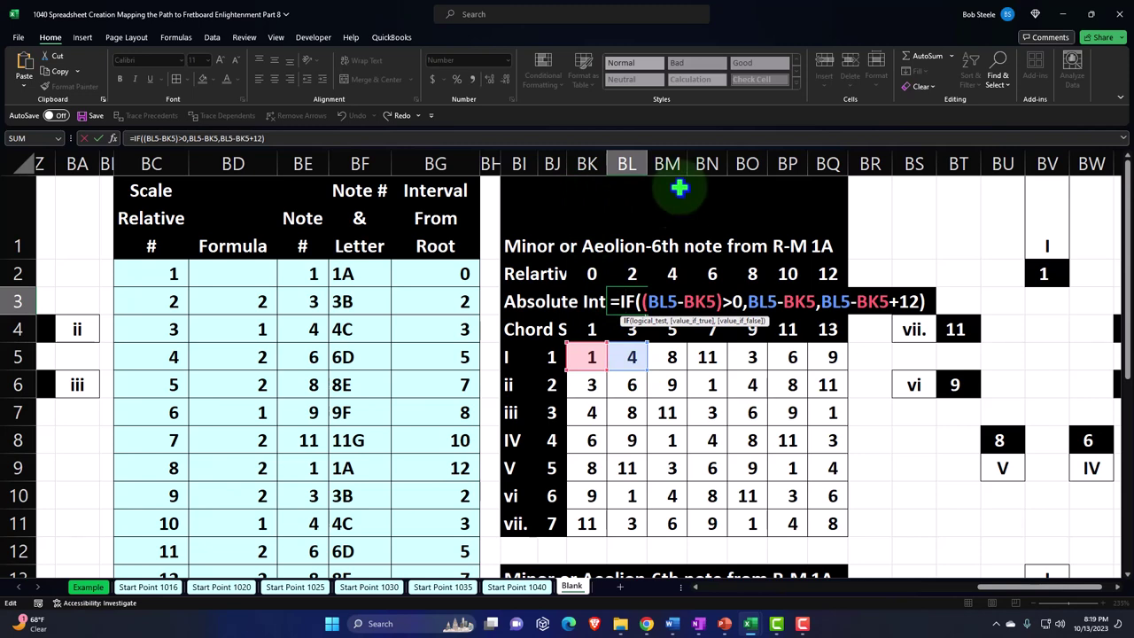
Commit BL3's interval formula and clear the old Absolute Interval values in BM3:BQ3.
{"action": "key", "text": "Return"}
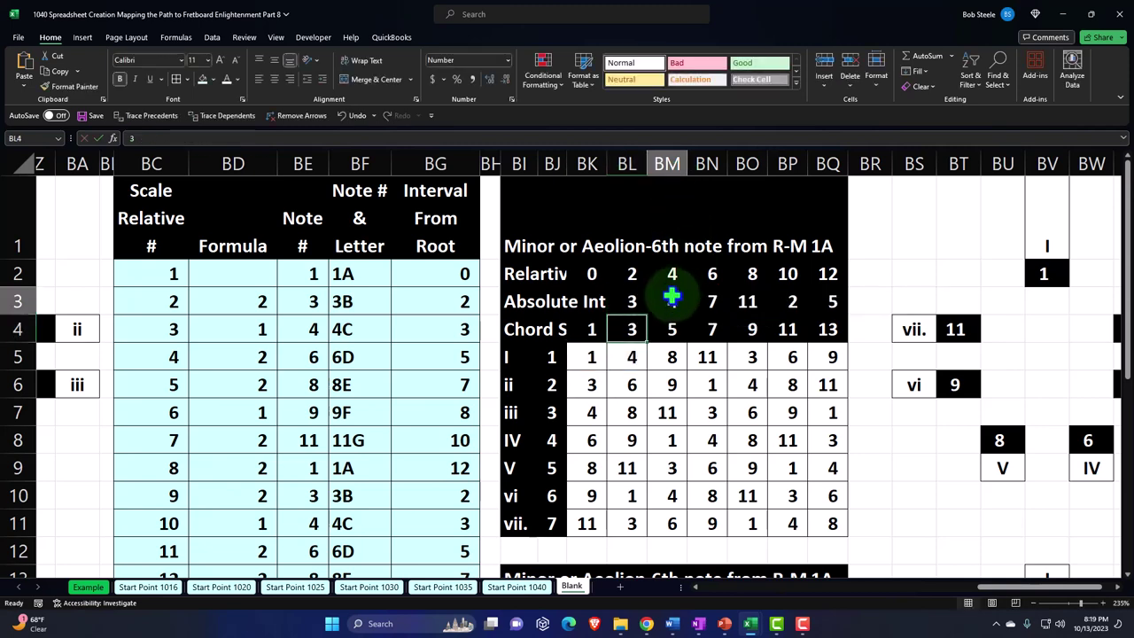
{"action": "left_click_drag", "start_coordinate": [672, 297], "coordinate": [822, 296]}
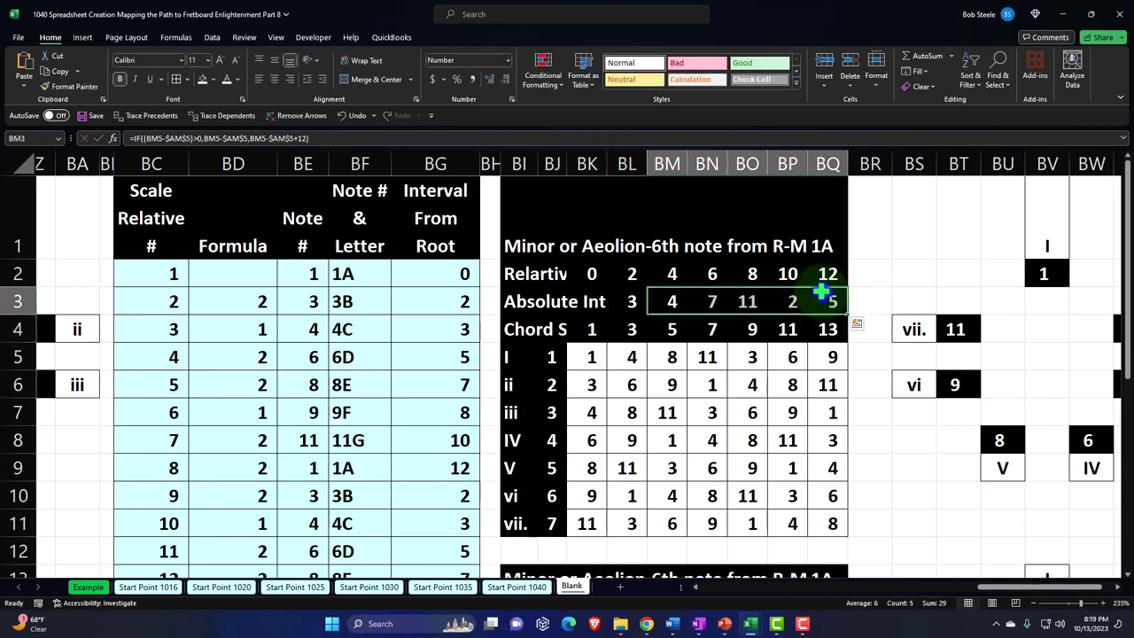
{"action": "key", "text": "Delete"}
{"action": "key", "text": "Left"}
{"action": "key", "text": "Right"}
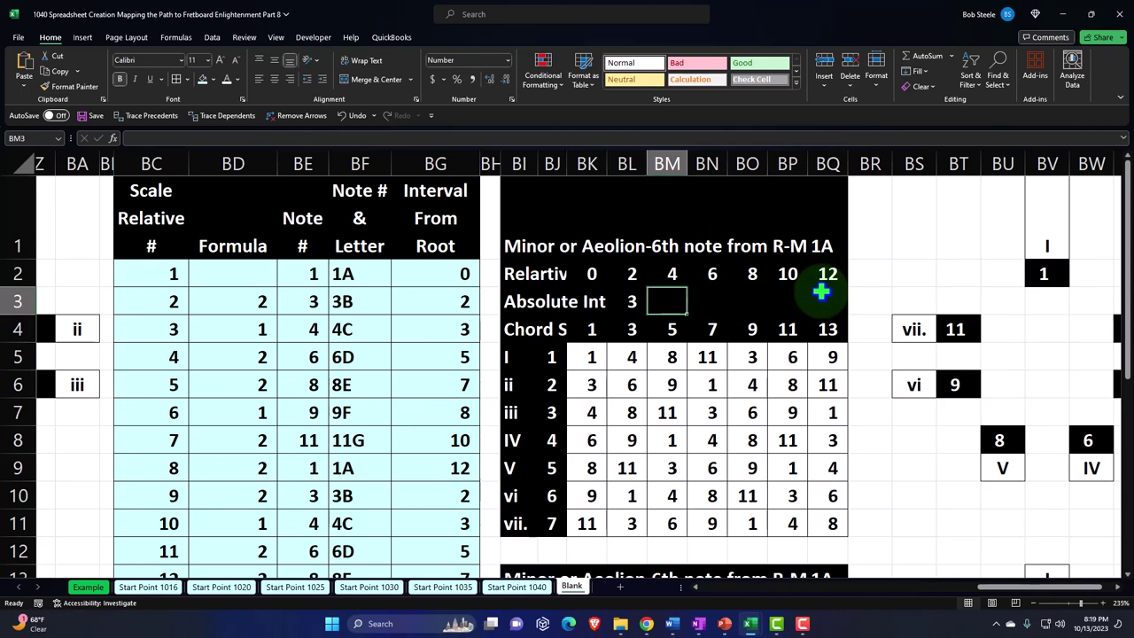
Start an IF formula in BM3 testing whether BM5-BK5 is greater than 0.
{"action": "type", "text": "="}
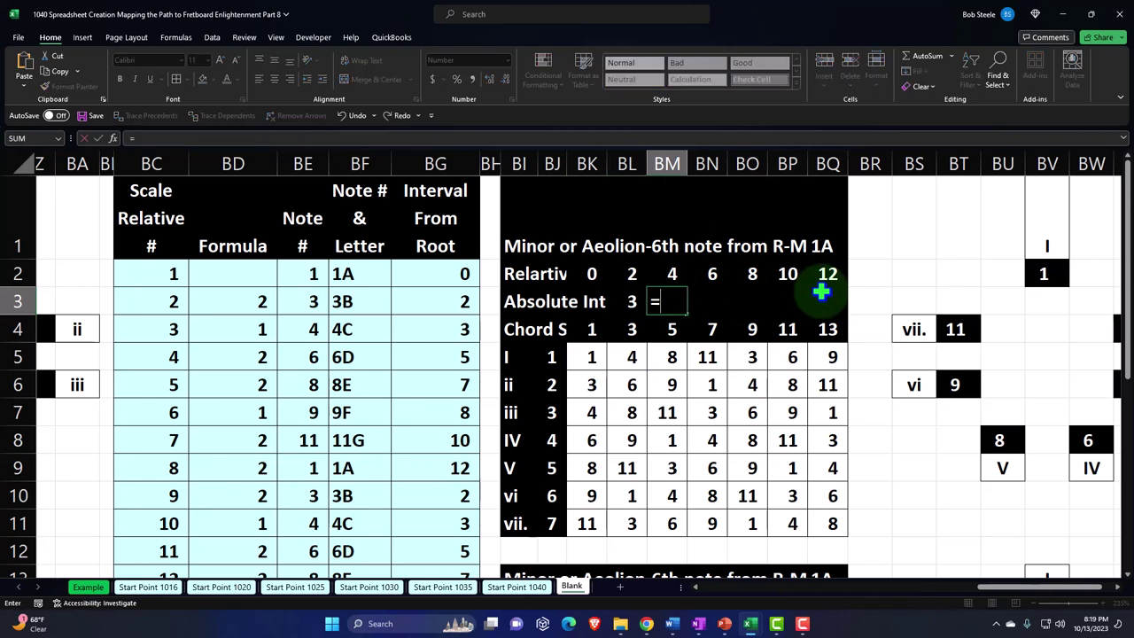
{"action": "type", "text": "if(("}
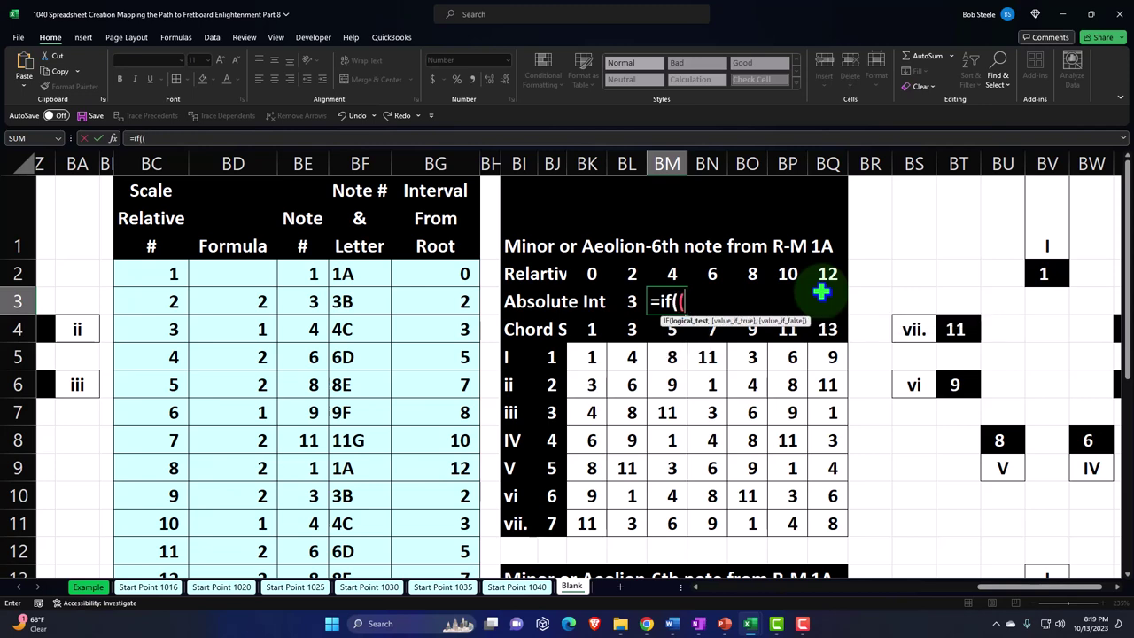
{"action": "key", "text": "Down"}
{"action": "key", "text": "Down"}
{"action": "type", "text": "-"}
{"action": "key", "text": "Left"}
{"action": "key", "text": "Left"}
{"action": "key", "text": "Left"}
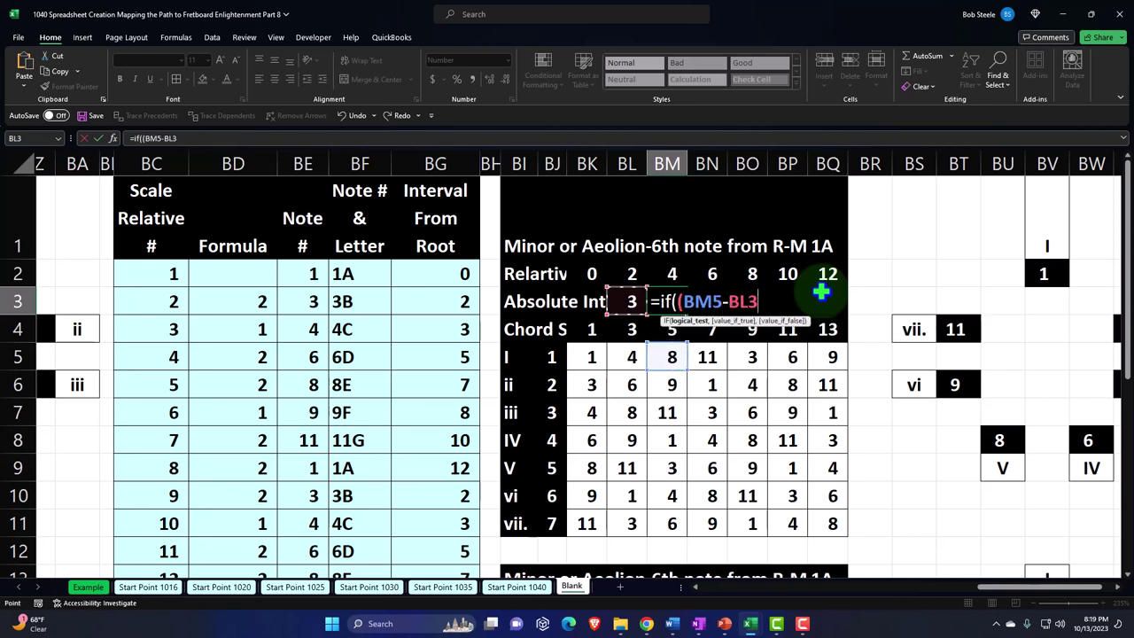
{"action": "key", "text": "Down"}
{"action": "key", "text": "Down"}
{"action": "key", "text": "Right"}
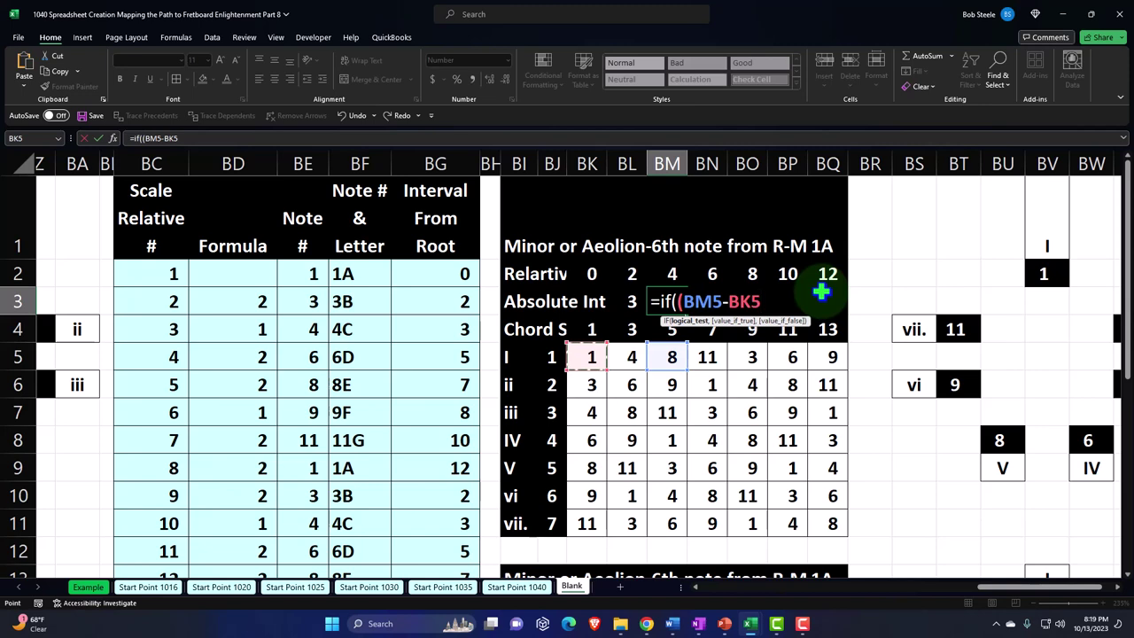
{"action": "type", "text": ")>0,"}
Finish BM3 with results BM5-BK5 and BM5-BK5+12, so it returns 7.
{"action": "key", "text": "Down"}
{"action": "key", "text": "Down"}
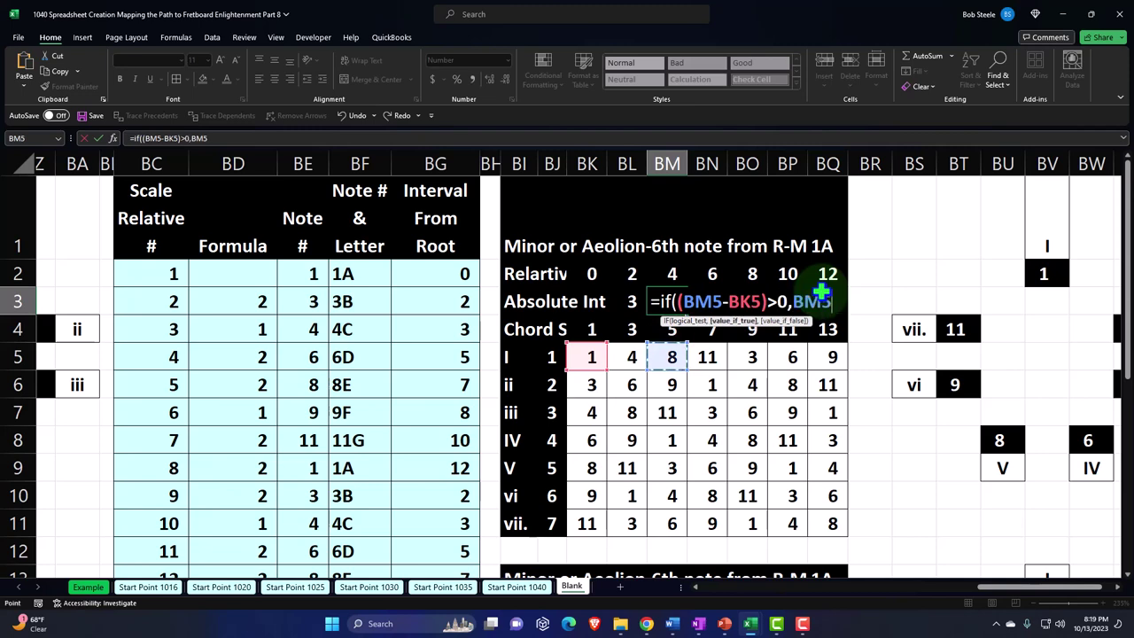
{"action": "type", "text": "-"}
{"action": "key", "text": "Left"}
{"action": "key", "text": "Left"}
{"action": "key", "text": "Down"}
{"action": "key", "text": "Down"}
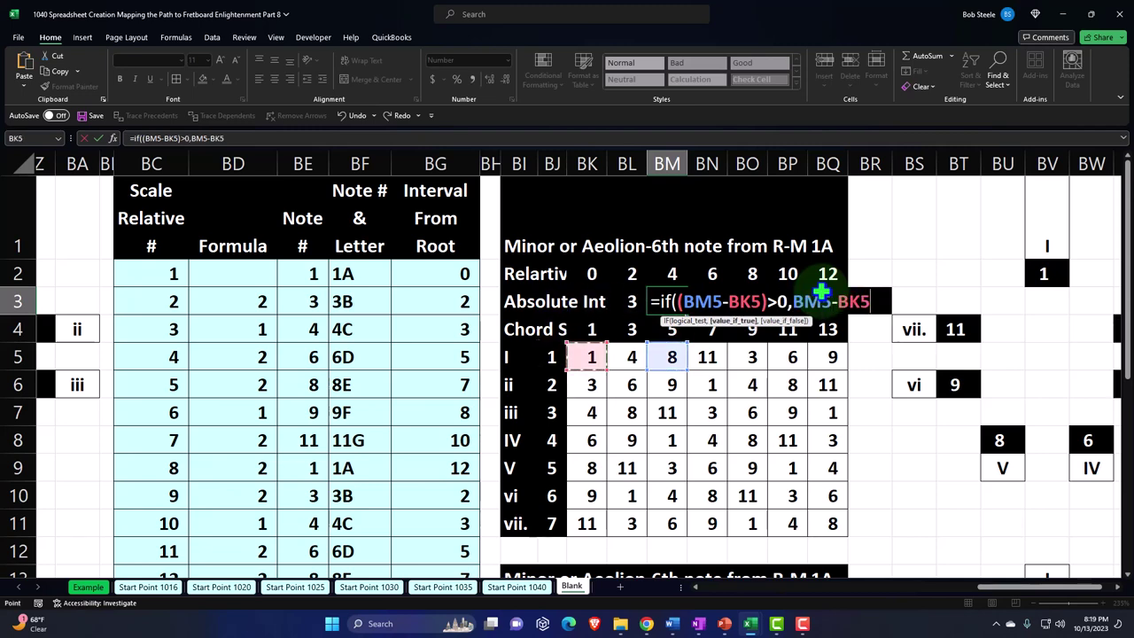
{"action": "type", "text": ","}
{"action": "key", "text": "Down"}
{"action": "key", "text": "Down"}
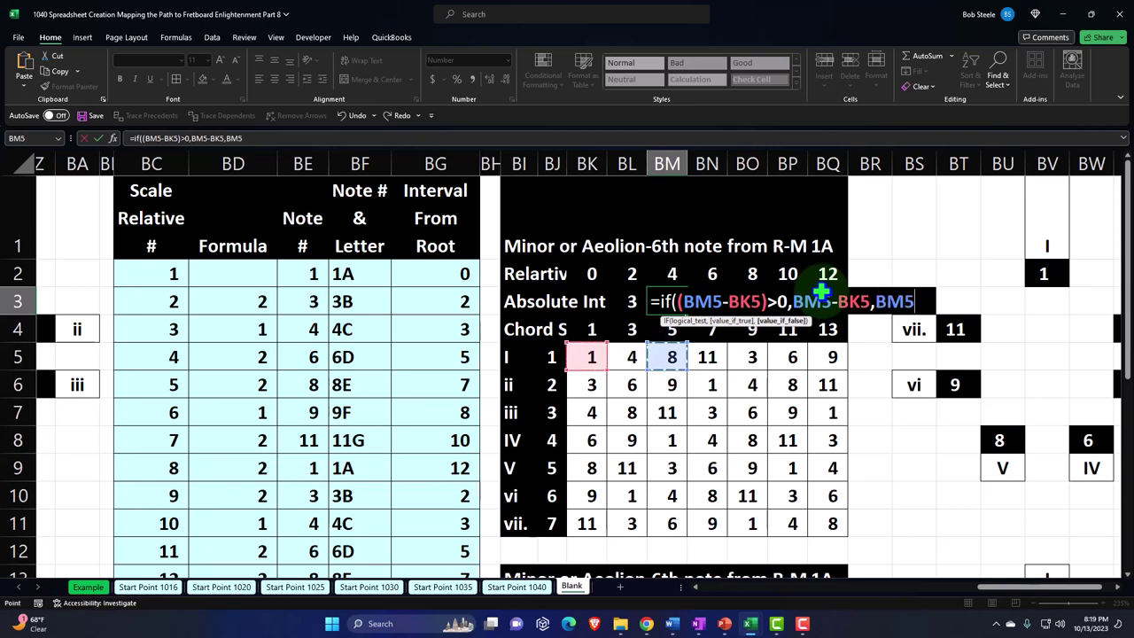
{"action": "type", "text": "-"}
{"action": "key", "text": "Left"}
{"action": "key", "text": "Left"}
{"action": "key", "text": "Down"}
{"action": "key", "text": "Down"}
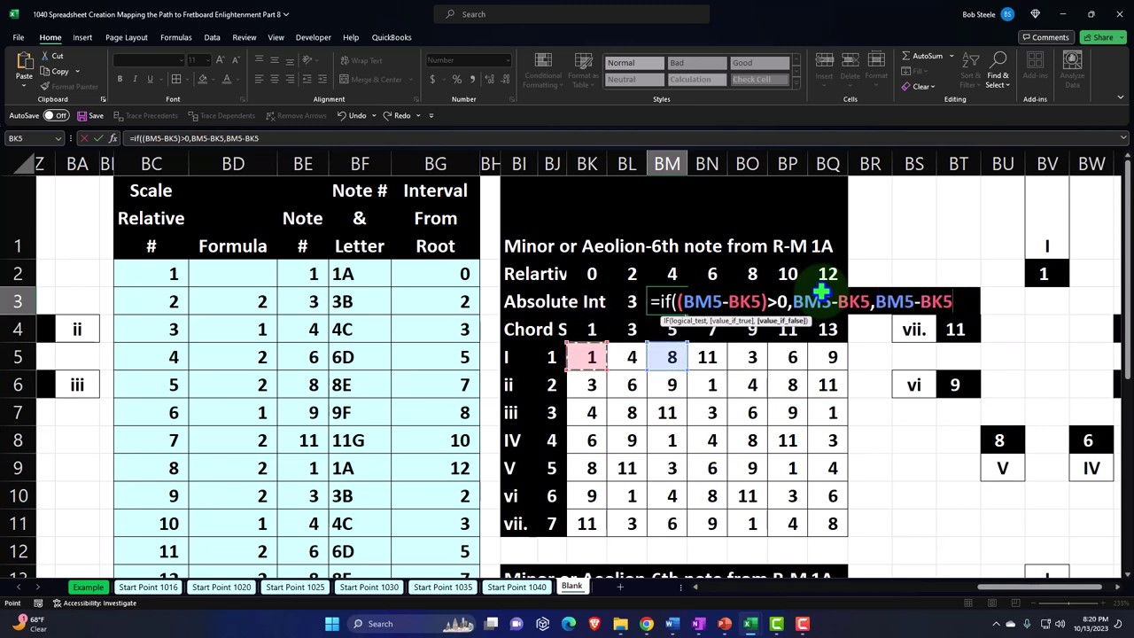
{"action": "type", "text": "+12)"}
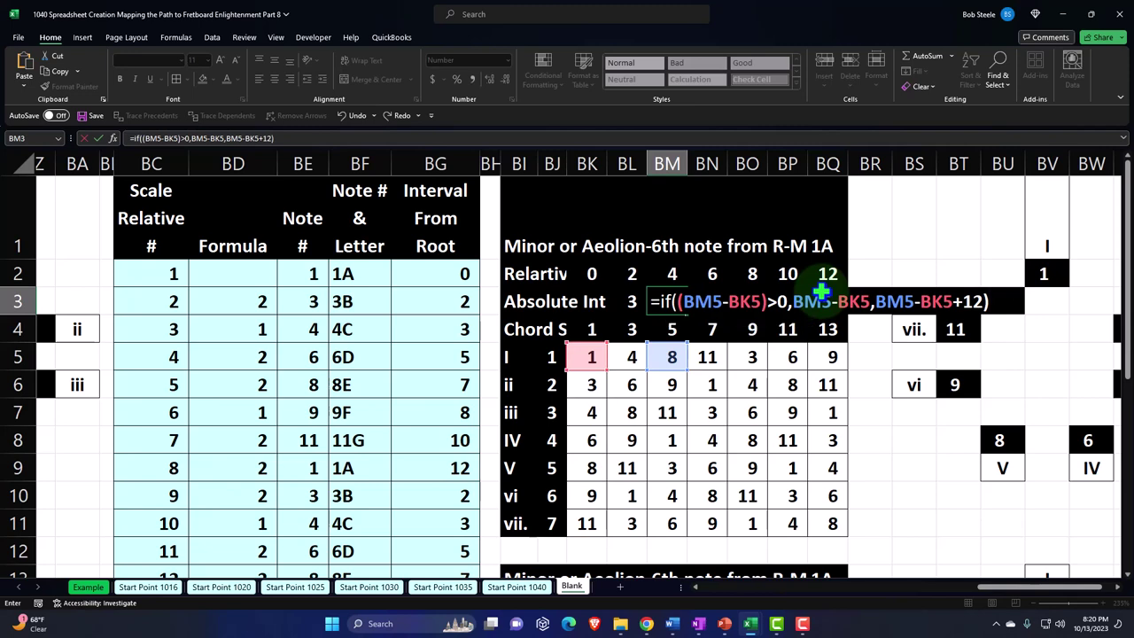
{"action": "key", "text": "Tab"}
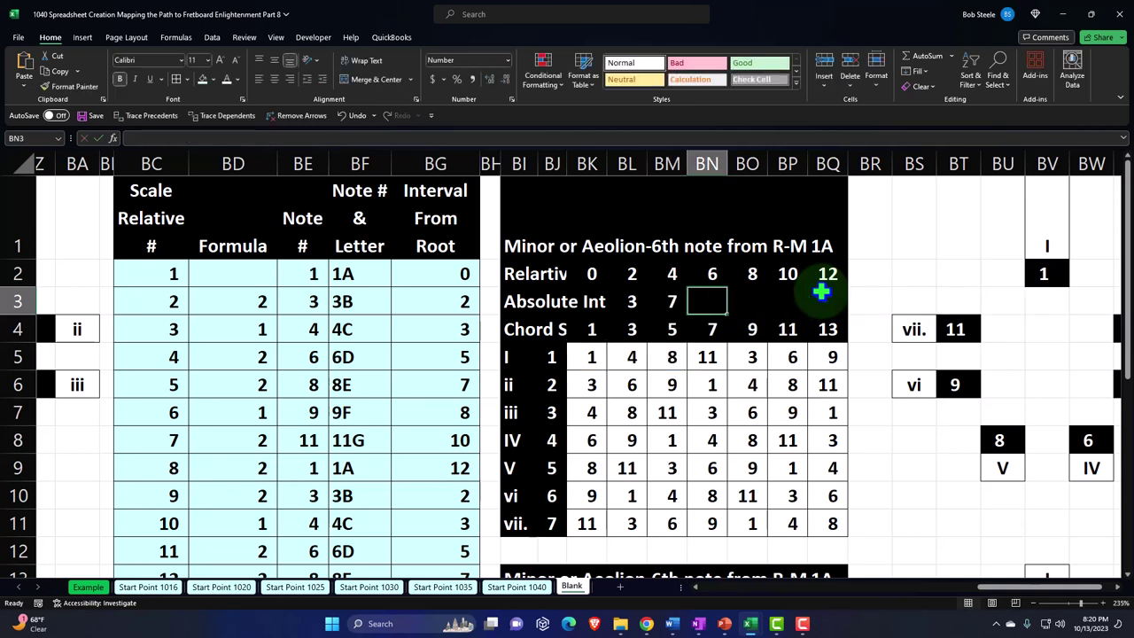
Enter =IF((BN5-BK5)>0,BN5-BK5,BN5-BK5+12) in BN3, accepting Excel's correction, giving 10.
{"action": "type", "text": "=if("}
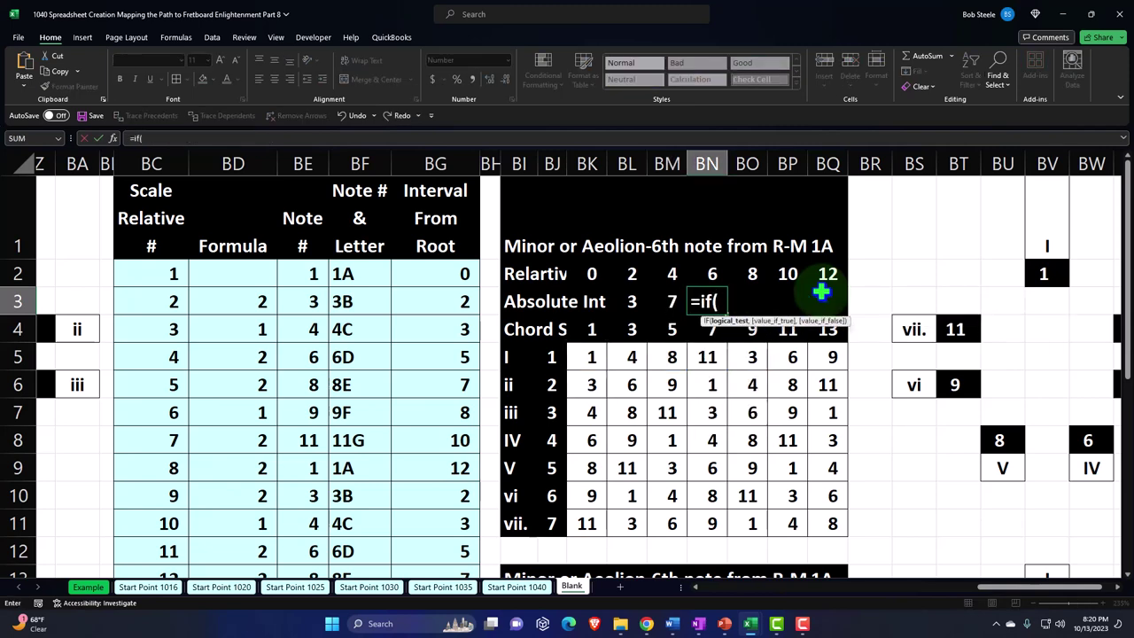
{"action": "type", "text": "("}
{"action": "key", "text": "Down"}
{"action": "key", "text": "Down"}
{"action": "type", "text": "-"}
{"action": "key", "text": "Left"}
{"action": "key", "text": "Left"}
{"action": "key", "text": "Left"}
{"action": "key", "text": "Down"}
{"action": "key", "text": "Down"}
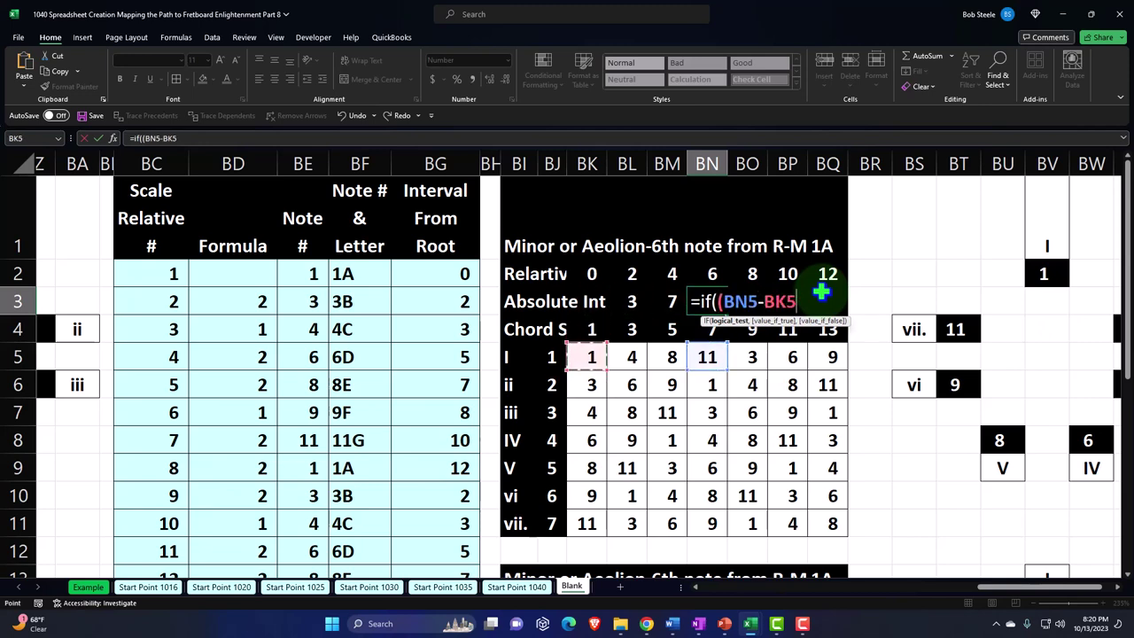
{"action": "type", "text": ")>0,"}
{"action": "key", "text": "Down"}
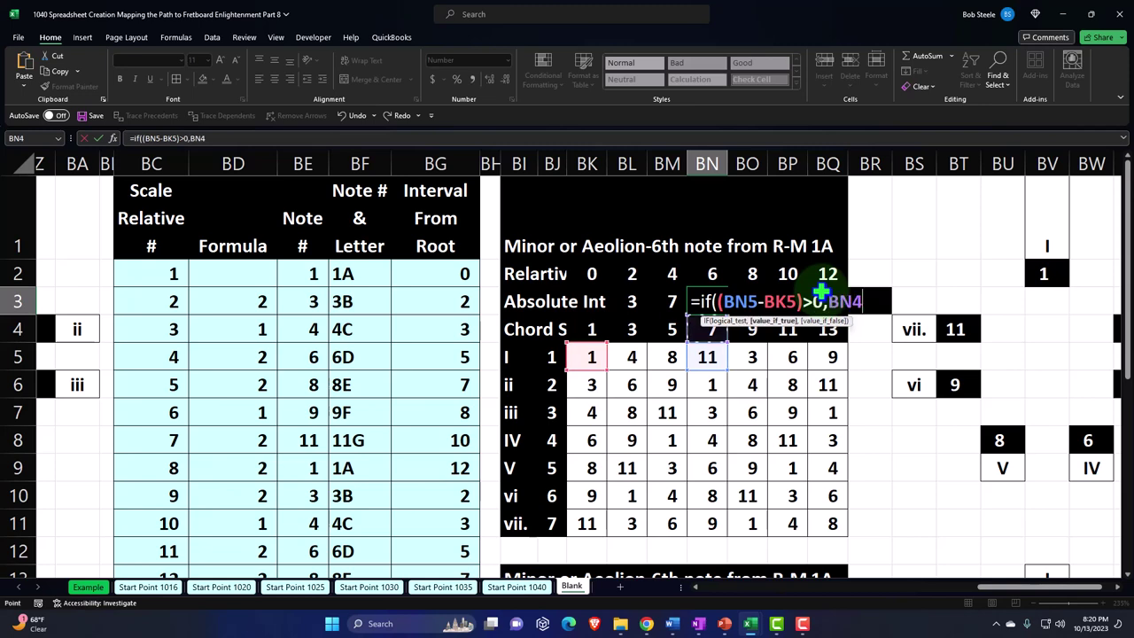
{"action": "key", "text": "Down"}
{"action": "type", "text": "-"}
{"action": "key", "text": "Left"}
{"action": "key", "text": "Left"}
{"action": "key", "text": "Left"}
{"action": "key", "text": "Down"}
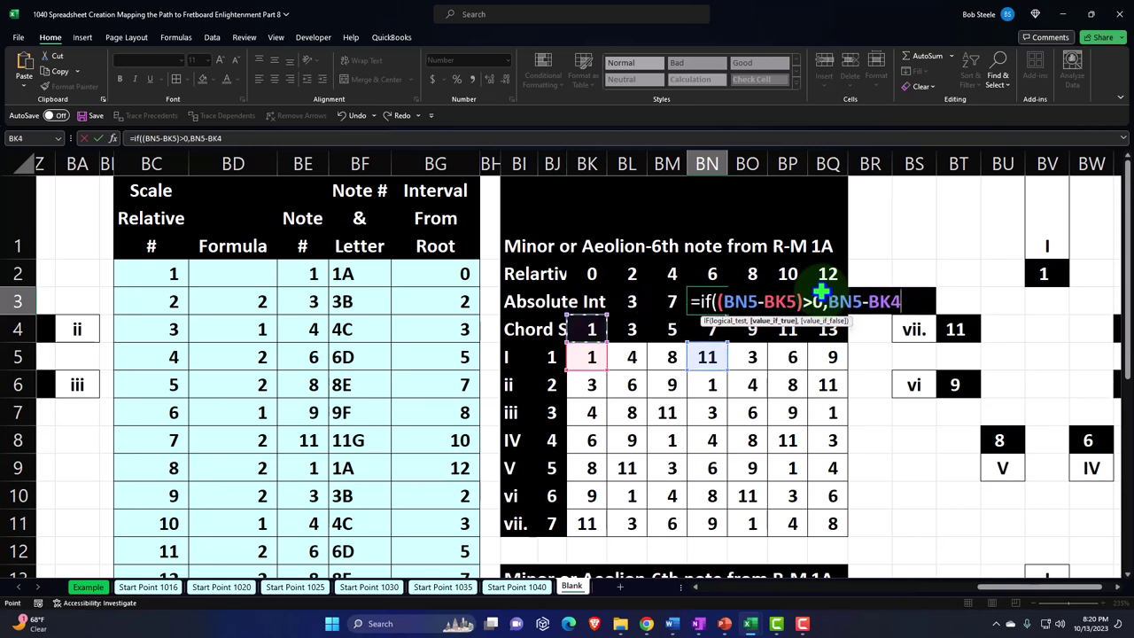
{"action": "key", "text": "Down"}
{"action": "type", "text": ","}
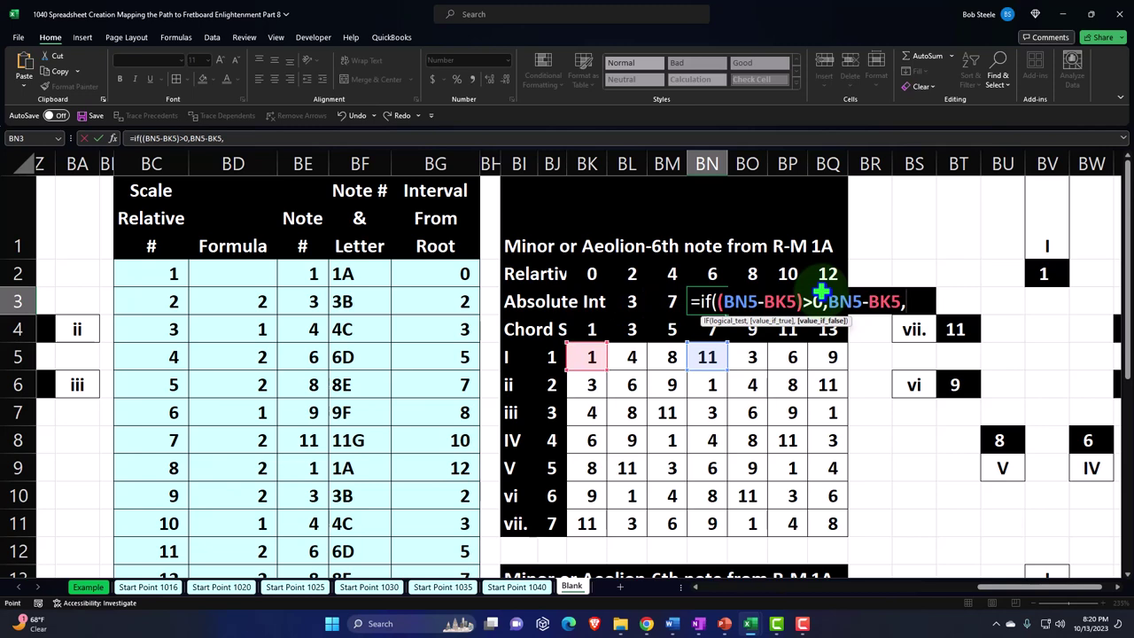
{"action": "key", "text": "Down"}
{"action": "key", "text": "Down"}
{"action": "type", "text": "-"}
{"action": "key", "text": "Left"}
{"action": "key", "text": "Left"}
{"action": "key", "text": "Left"}
{"action": "key", "text": "Down"}
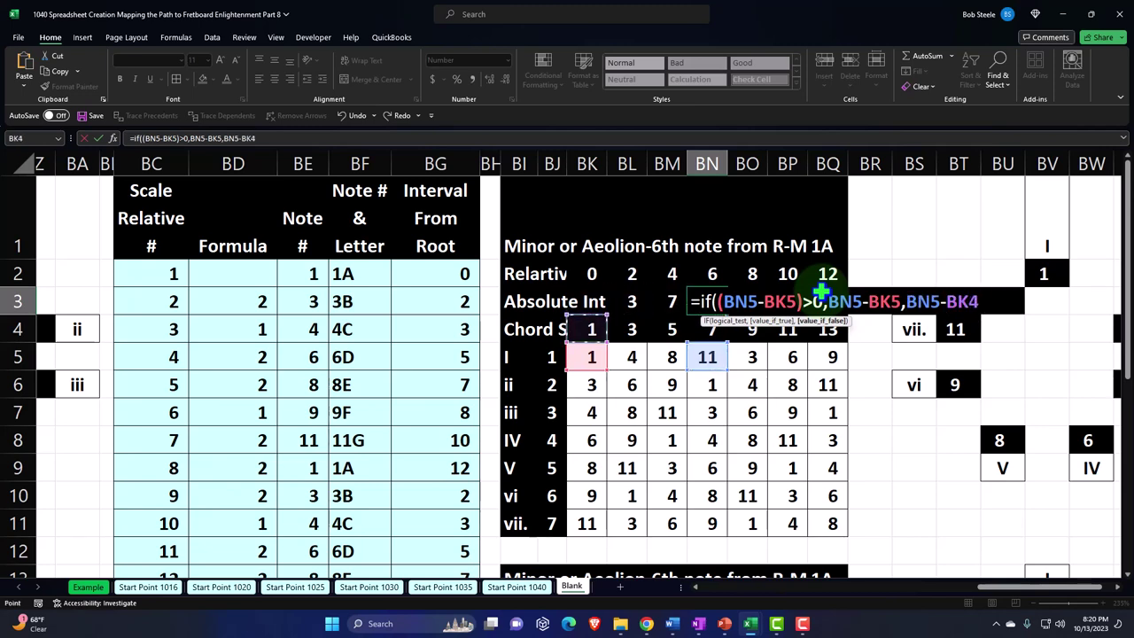
{"action": "key", "text": "Down"}
{"action": "type", "text": "+12"}
{"action": "key", "text": "Return"}
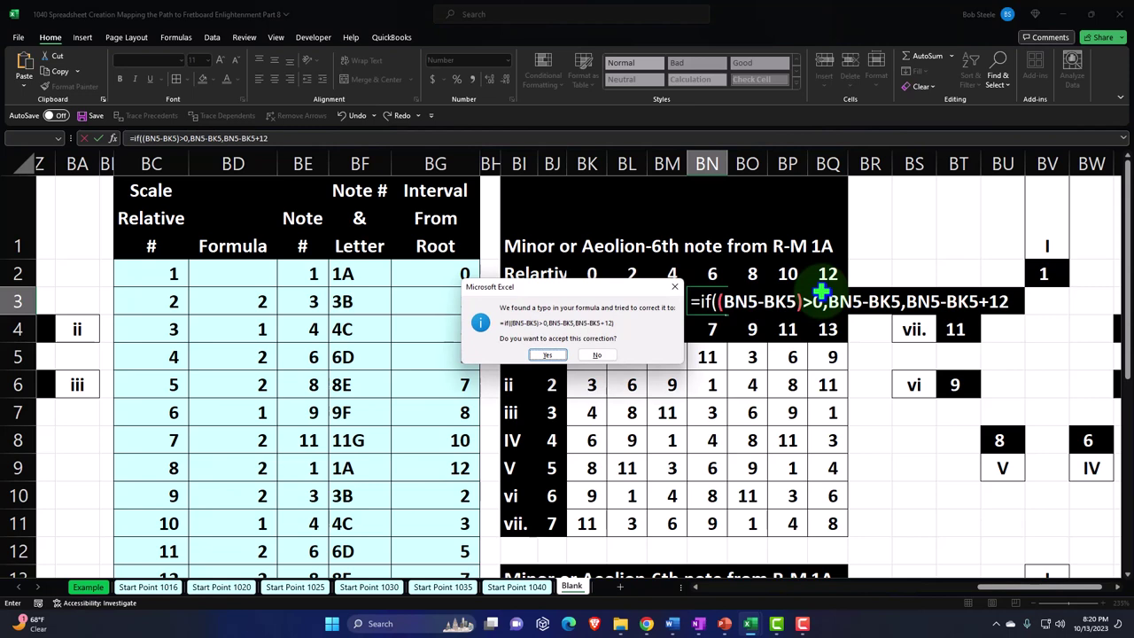
{"action": "key", "text": "Return"}
Enter =IF((BO5-BK5)>0,BO5-BK5,BO5-BK5+12) in BO3, giving 2.
{"action": "type", "text": "="}
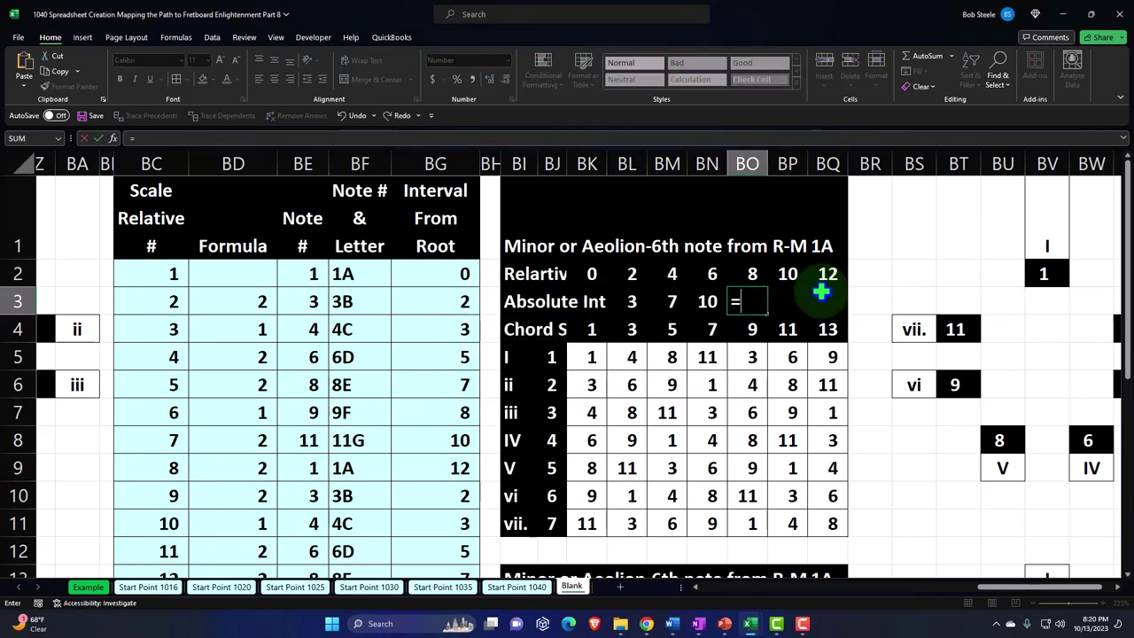
{"action": "type", "text": "if((BO5-"}
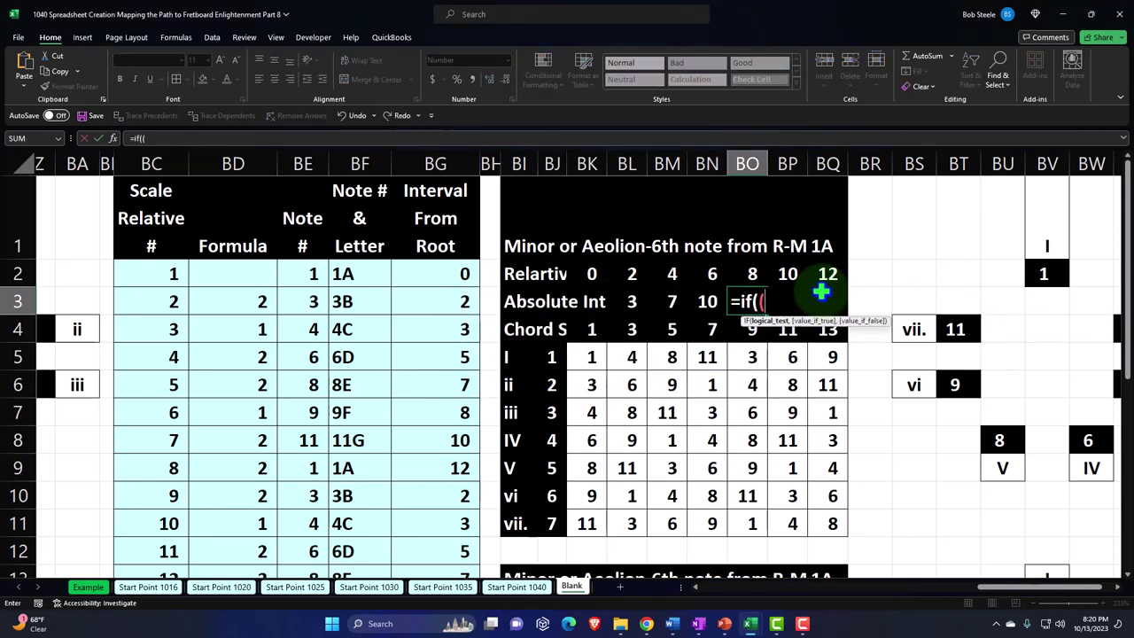
{"action": "key", "text": "Left"}
{"action": "key", "text": "Left"}
{"action": "key", "text": "Left"}
{"action": "key", "text": "Left"}
{"action": "key", "text": "Down"}
{"action": "key", "text": "Down"}
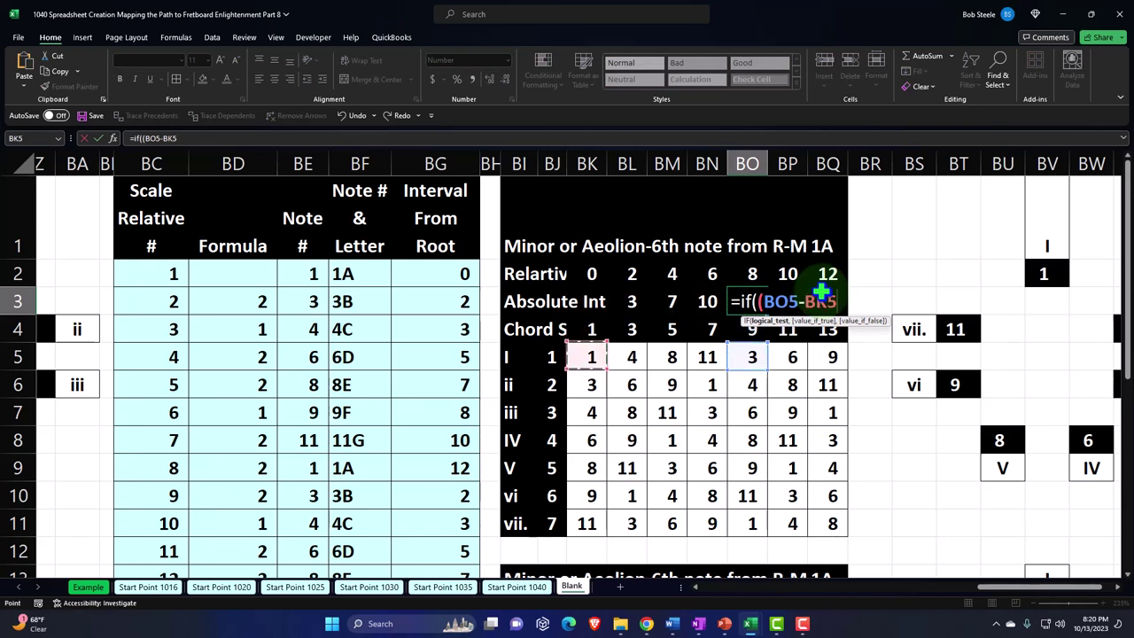
{"action": "type", "text": ")"}
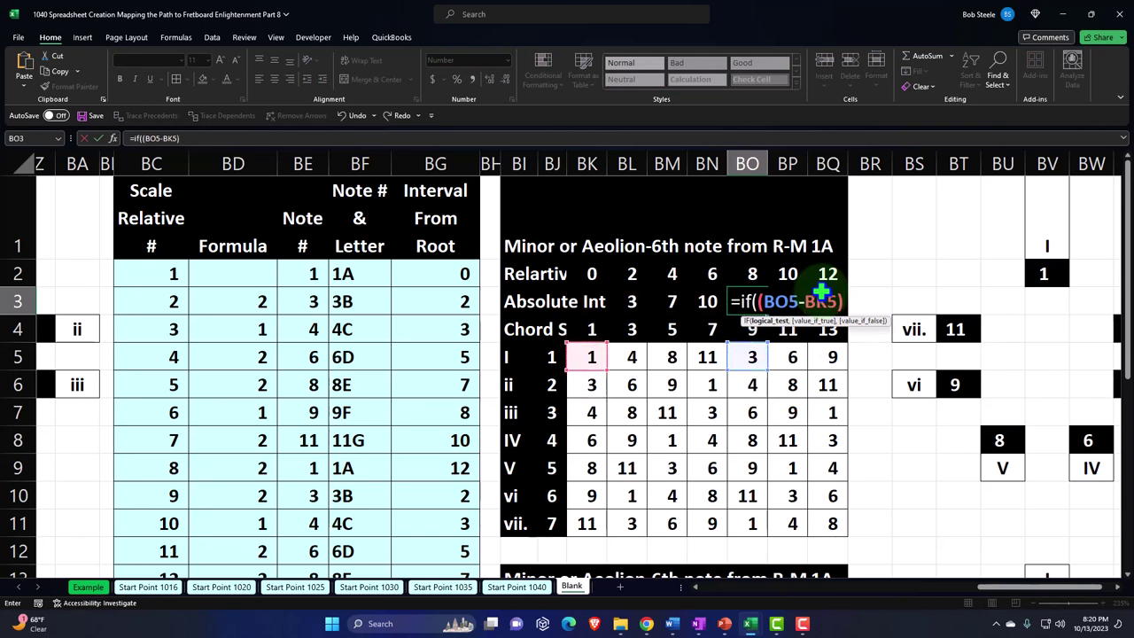
{"action": "type", "text": ">0,"}
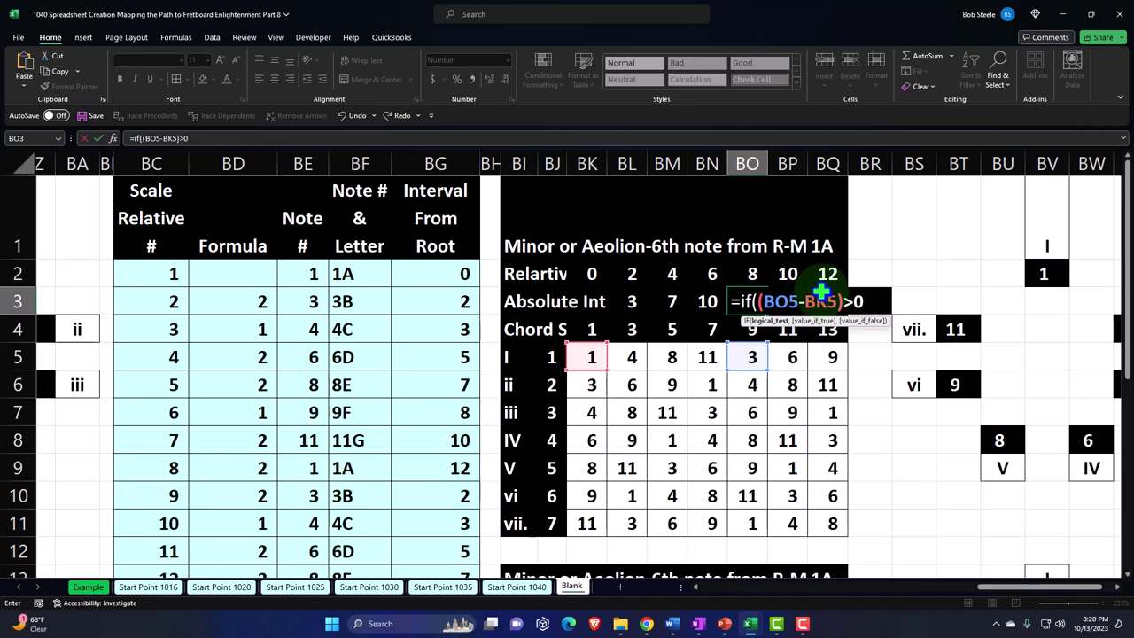
{"action": "key", "text": "Down"}
{"action": "key", "text": "Down"}
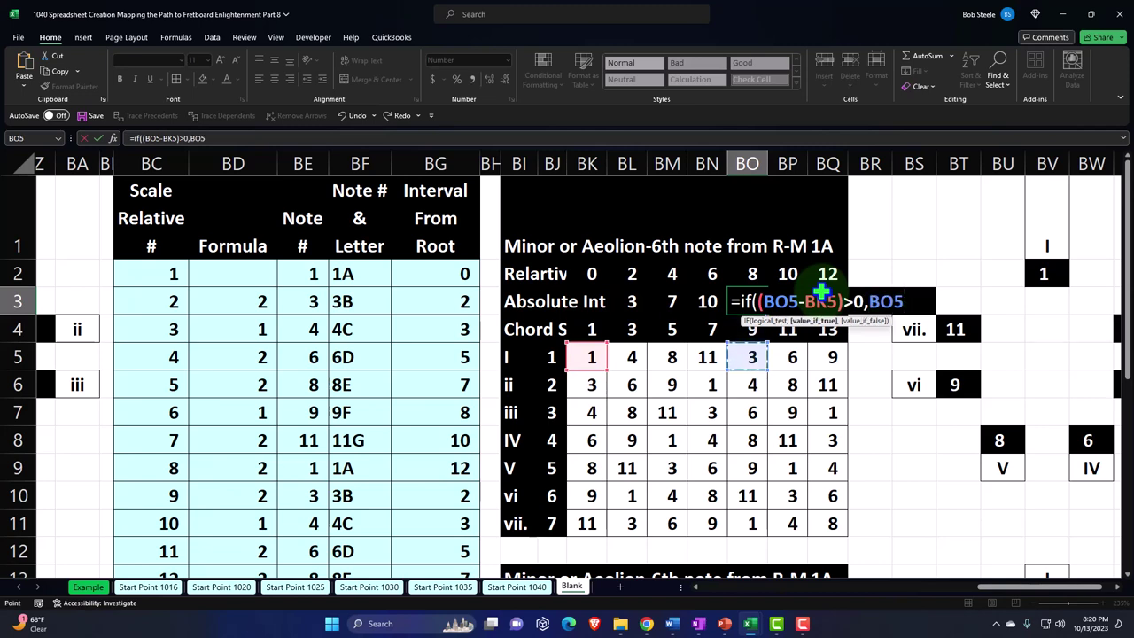
{"action": "type", "text": "-"}
{"action": "key", "text": "Left"}
{"action": "key", "text": "Left"}
{"action": "key", "text": "Left"}
{"action": "key", "text": "Left"}
{"action": "key", "text": "Down"}
{"action": "key", "text": "Down"}
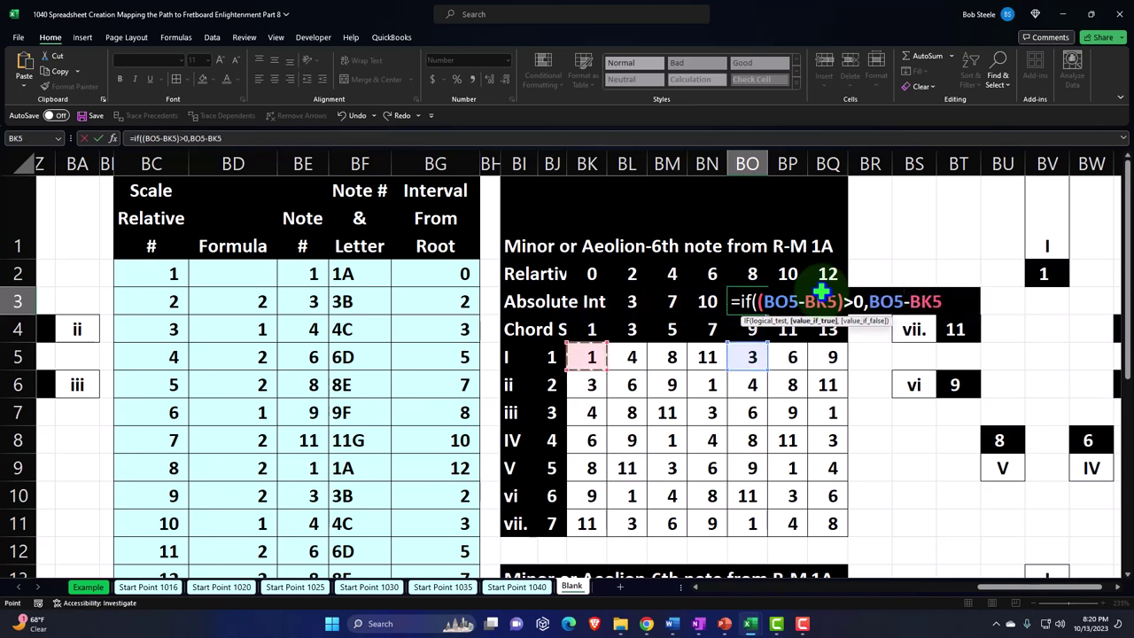
{"action": "type", "text": ","}
{"action": "key", "text": "Down"}
{"action": "key", "text": "Down"}
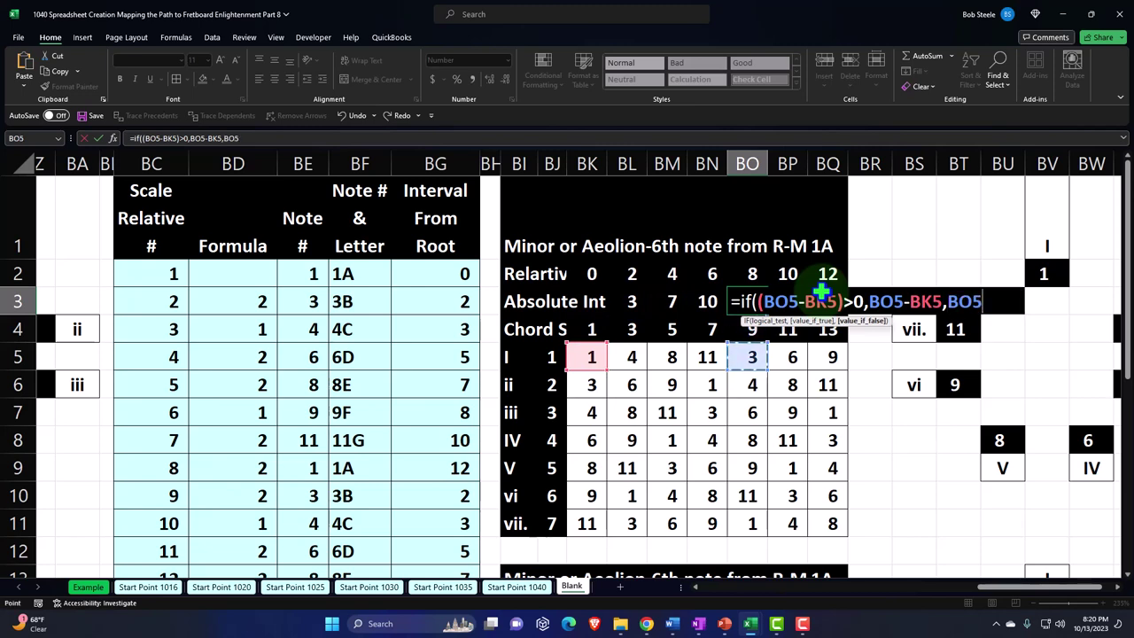
{"action": "type", "text": "-"}
{"action": "key", "text": "Left"}
{"action": "key", "text": "Left"}
{"action": "key", "text": "Left"}
{"action": "key", "text": "Down"}
{"action": "key", "text": "Down"}
{"action": "key", "text": "Left"}
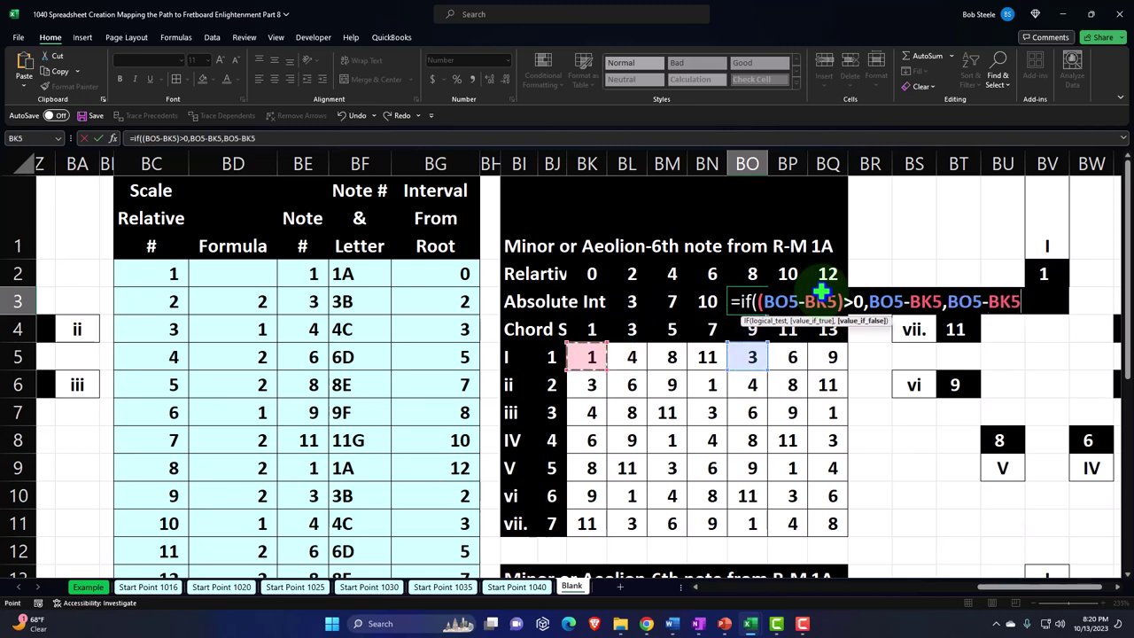
{"action": "type", "text": "+12)"}
{"action": "key", "text": "Tab"}
Enter =IF((BP5-BK5)>0,BP5-BK5,BP5-BK5+12) in BP3, giving 5.
{"action": "type", "text": "="}
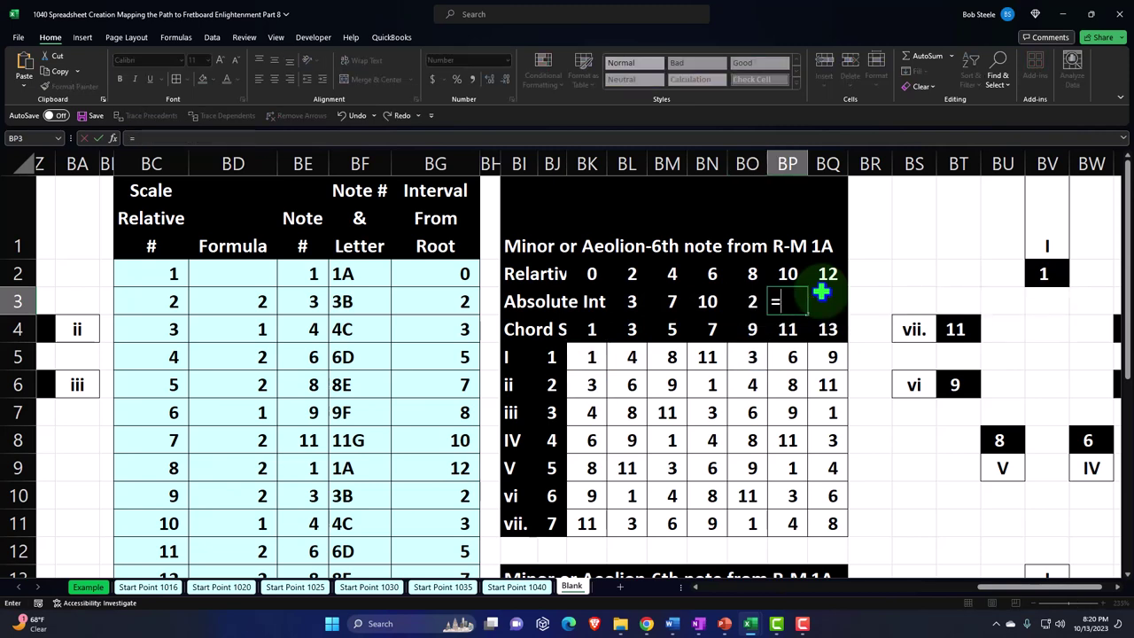
{"action": "type", "text": "if(("}
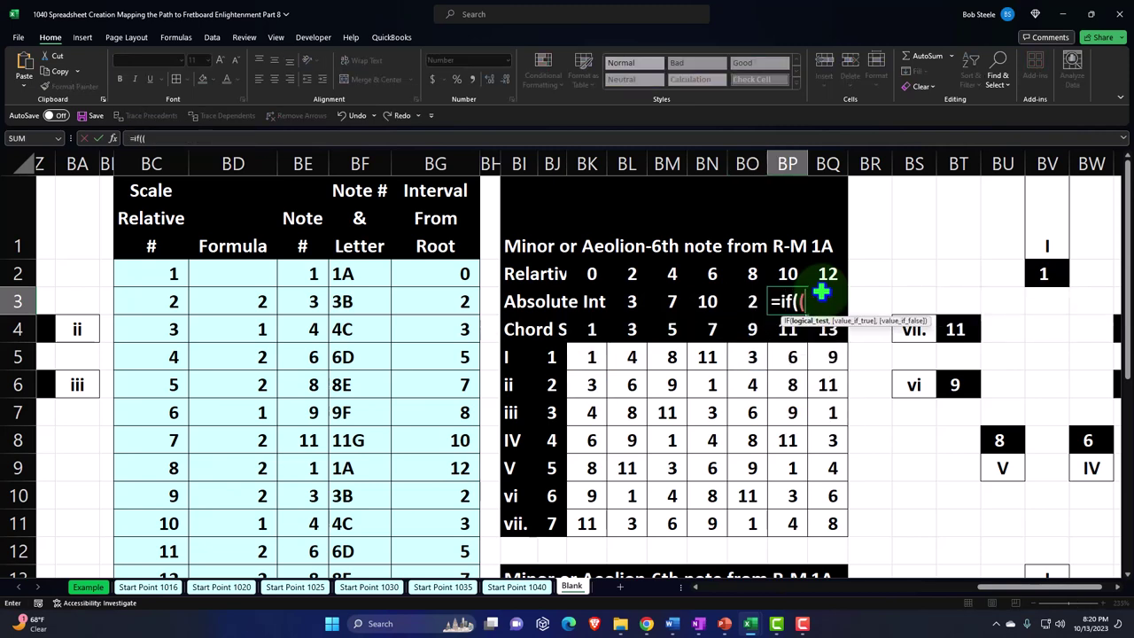
{"action": "key", "text": "Down"}
{"action": "key", "text": "Down"}
{"action": "type", "text": "-"}
{"action": "key", "text": "Left"}
{"action": "key", "text": "Left"}
{"action": "key", "text": "Left"}
{"action": "key", "text": "Left"}
{"action": "key", "text": "Left"}
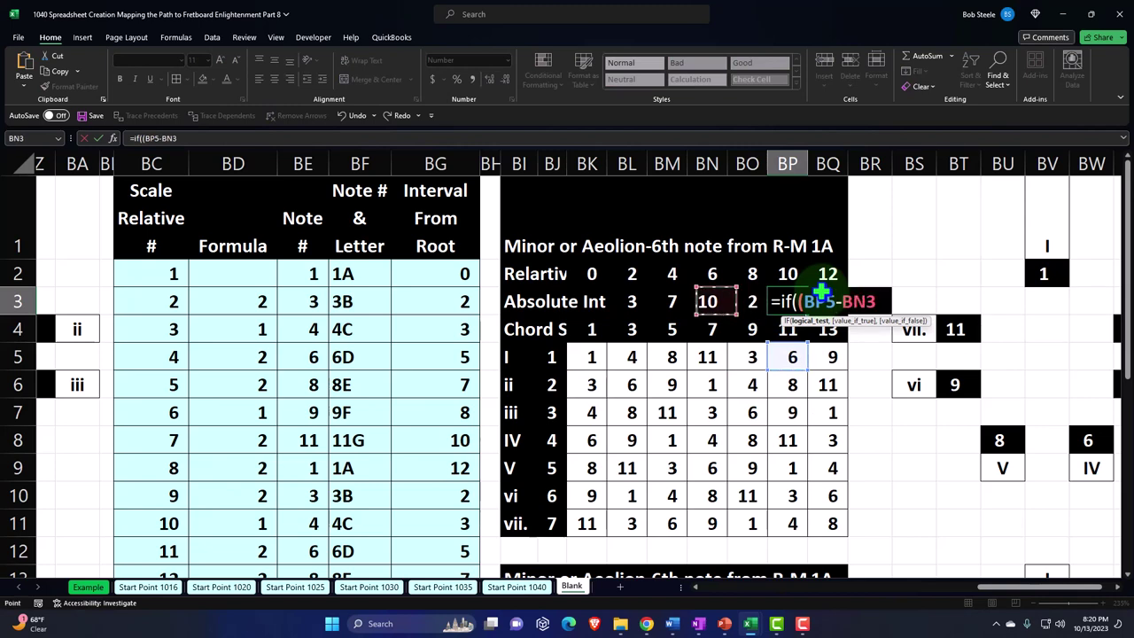
{"action": "key", "text": "Down"}
{"action": "key", "text": "Down"}
{"action": "type", "text": ")"}
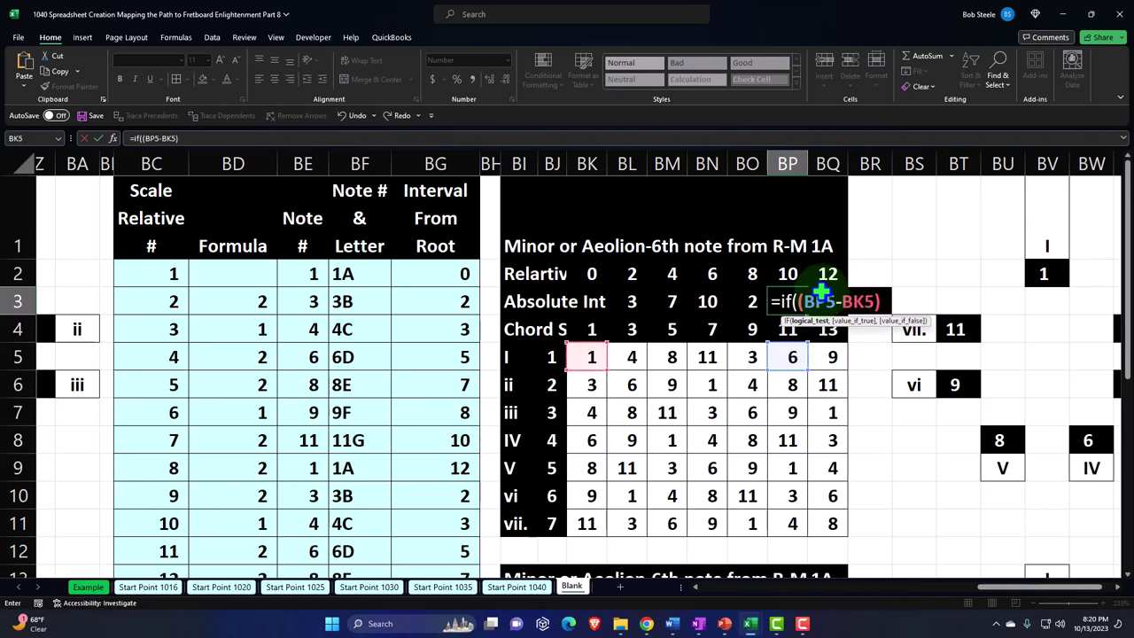
{"action": "type", "text": ">0"}
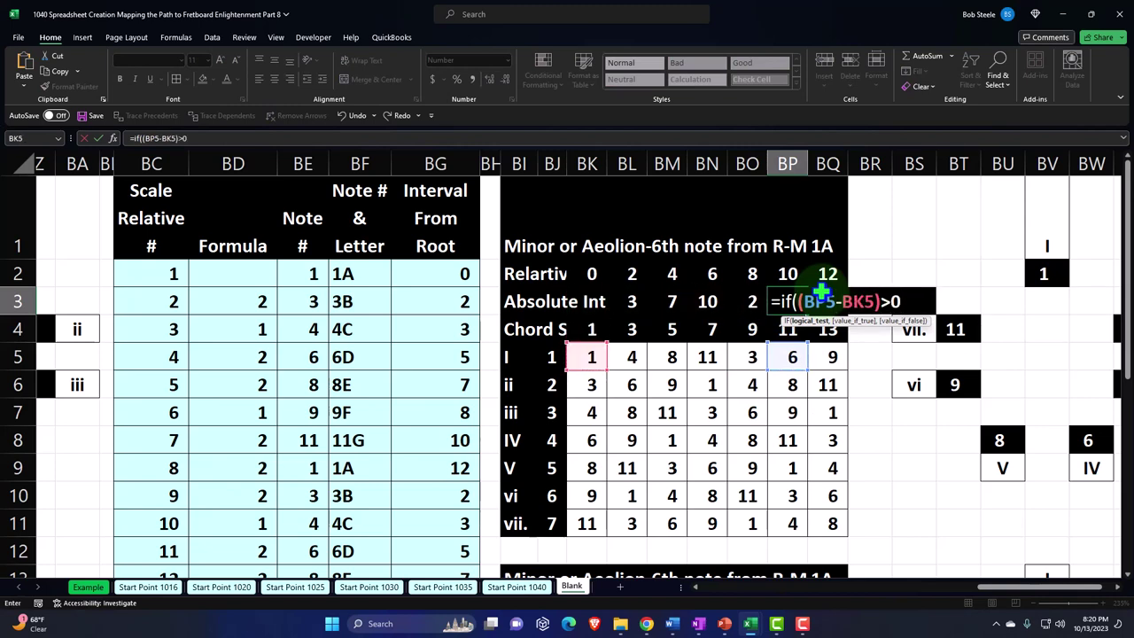
{"action": "type", "text": ","}
{"action": "key", "text": "Down"}
{"action": "key", "text": "Down"}
{"action": "type", "text": "-"}
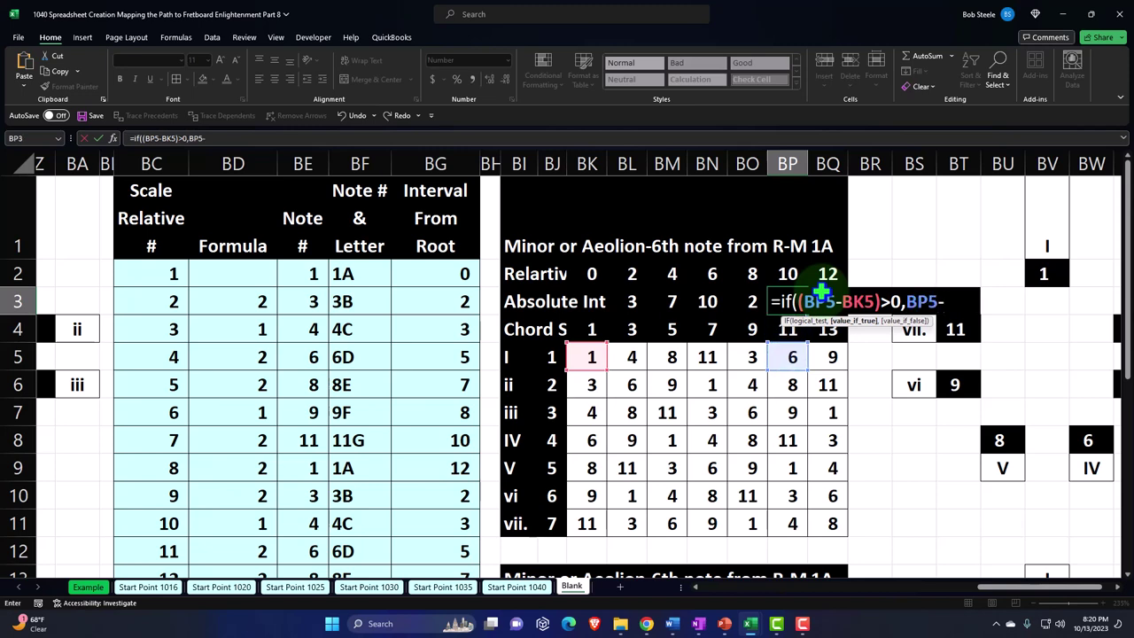
{"action": "key", "text": "Left"}
{"action": "key", "text": "Left"}
{"action": "key", "text": "Left"}
{"action": "key", "text": "Left"}
{"action": "key", "text": "Left"}
{"action": "key", "text": "Down"}
{"action": "key", "text": "Down"}
{"action": "type", "text": ","}
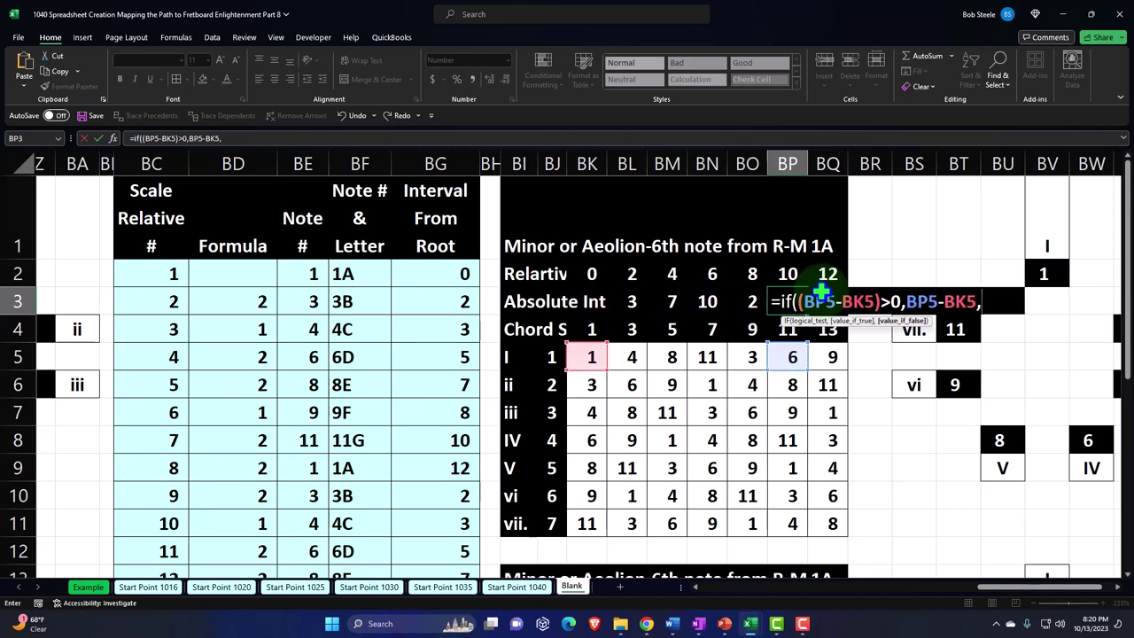
{"action": "key", "text": "Down"}
{"action": "key", "text": "Down"}
{"action": "type", "text": "-"}
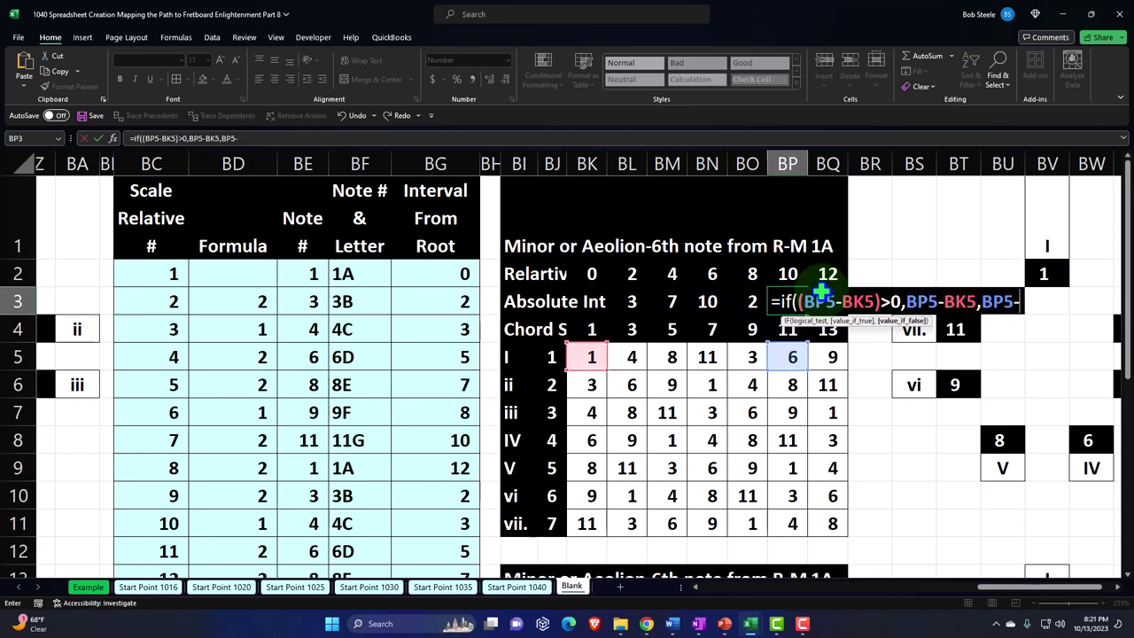
{"action": "key", "text": "Left"}
{"action": "key", "text": "Left"}
{"action": "key", "text": "Left"}
{"action": "key", "text": "Left"}
{"action": "key", "text": "Left"}
{"action": "key", "text": "Down"}
{"action": "key", "text": "Down"}
{"action": "type", "text": "+"}
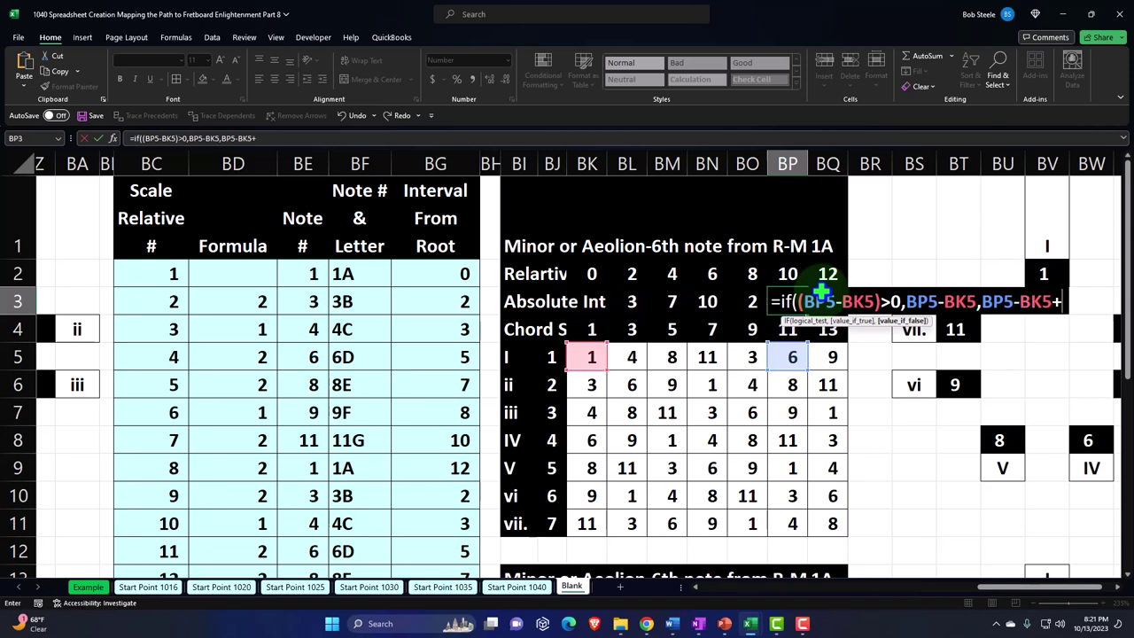
{"action": "type", "text": "12)"}
{"action": "left_click", "coordinate": [821, 292]}
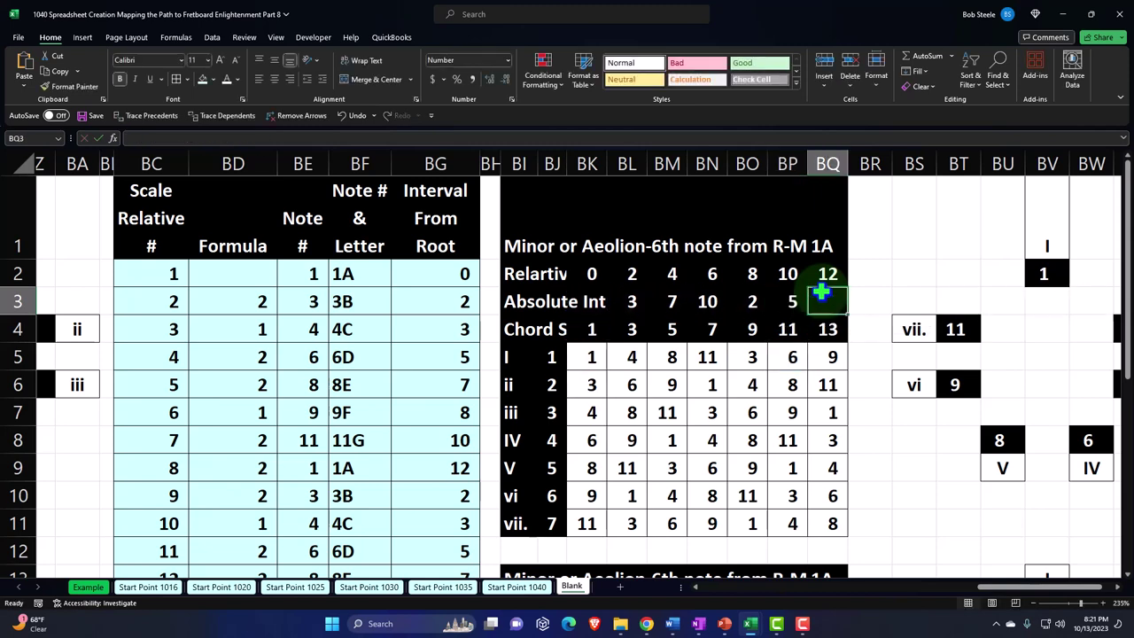
Enter =IF((BQ5-BK5)>0,BQ5-BK5,BQ5-BK5+12) in BQ3, giving 8.
{"action": "type", "text": "=if(("}
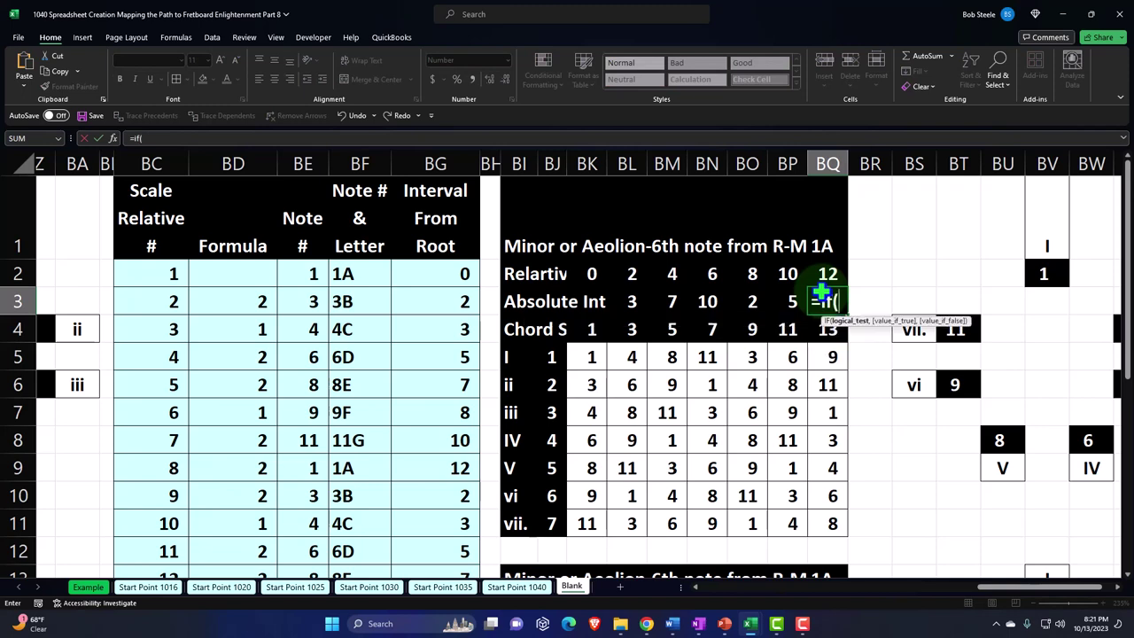
{"action": "key", "text": "Down"}
{"action": "key", "text": "Down"}
{"action": "type", "text": "-"}
{"action": "key", "text": "Left"}
{"action": "key", "text": "Left"}
{"action": "key", "text": "Left"}
{"action": "key", "text": "Left"}
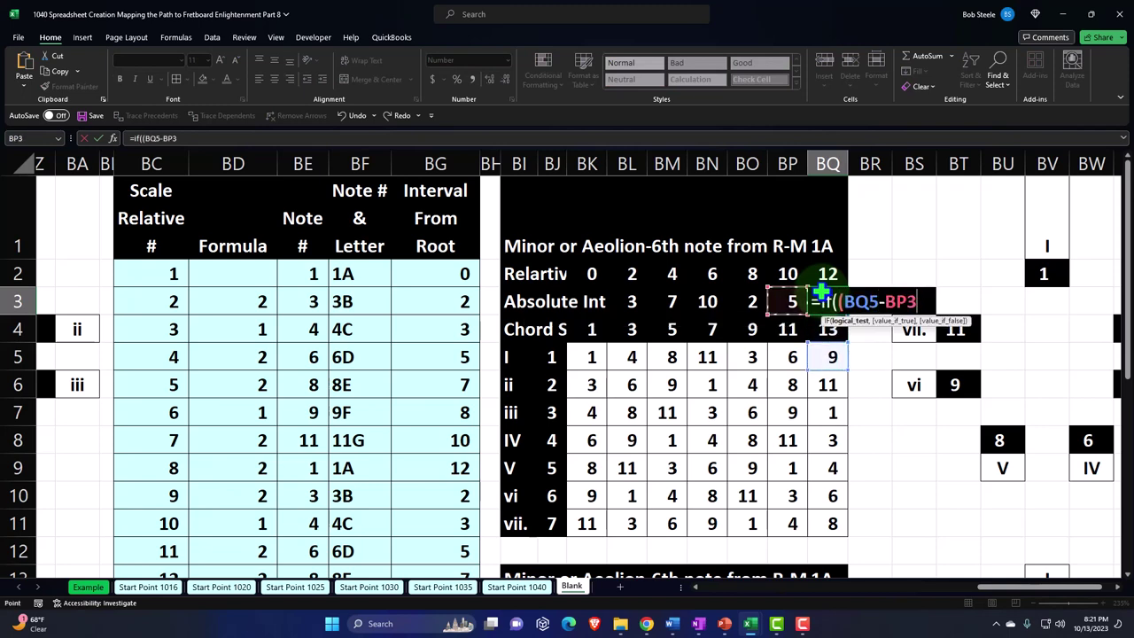
{"action": "key", "text": "Left"}
{"action": "key", "text": "Left"}
{"action": "key", "text": "Down"}
{"action": "key", "text": "Down"}
{"action": "key", "text": "Down"}
{"action": "key", "text": "Up"}
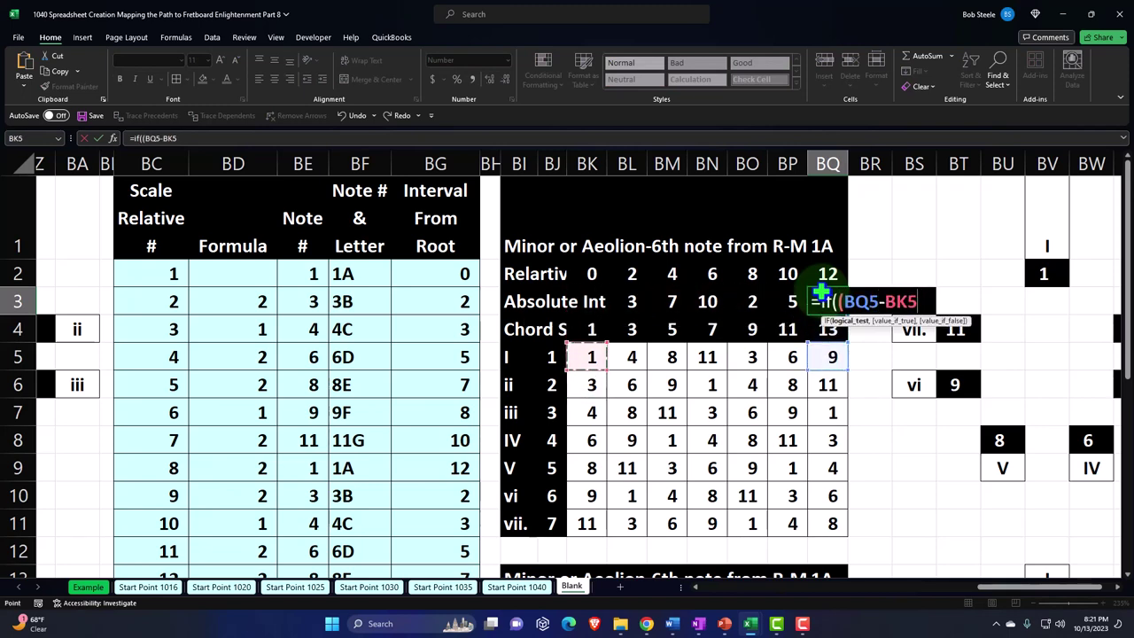
{"action": "type", "text": ")>0,"}
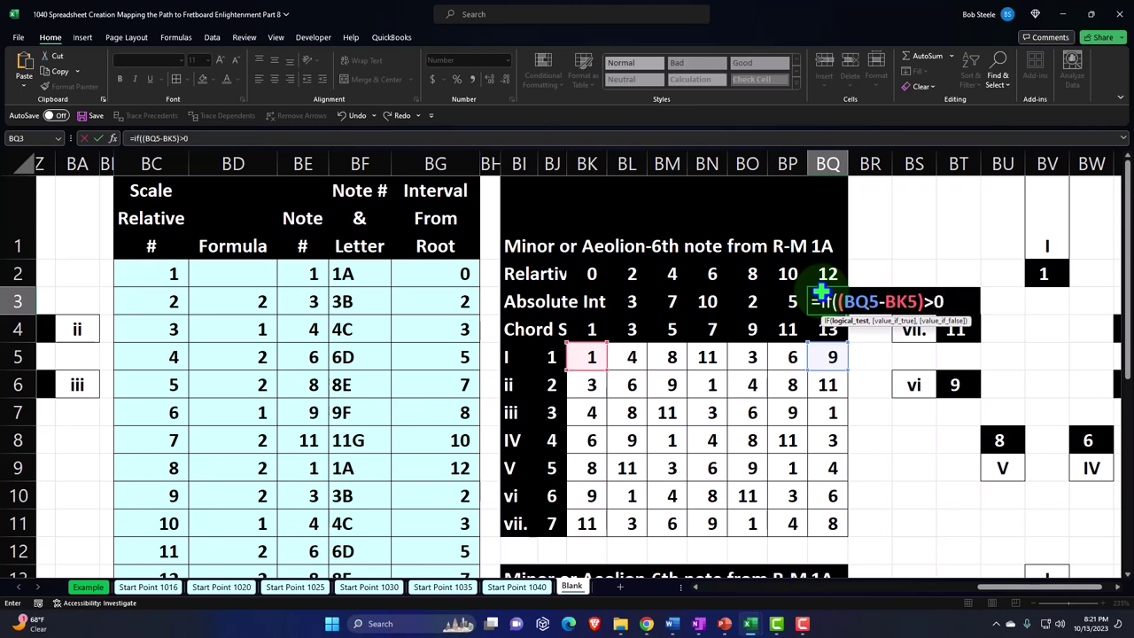
{"action": "key", "text": "Down"}
{"action": "key", "text": "Down"}
{"action": "type", "text": "-"}
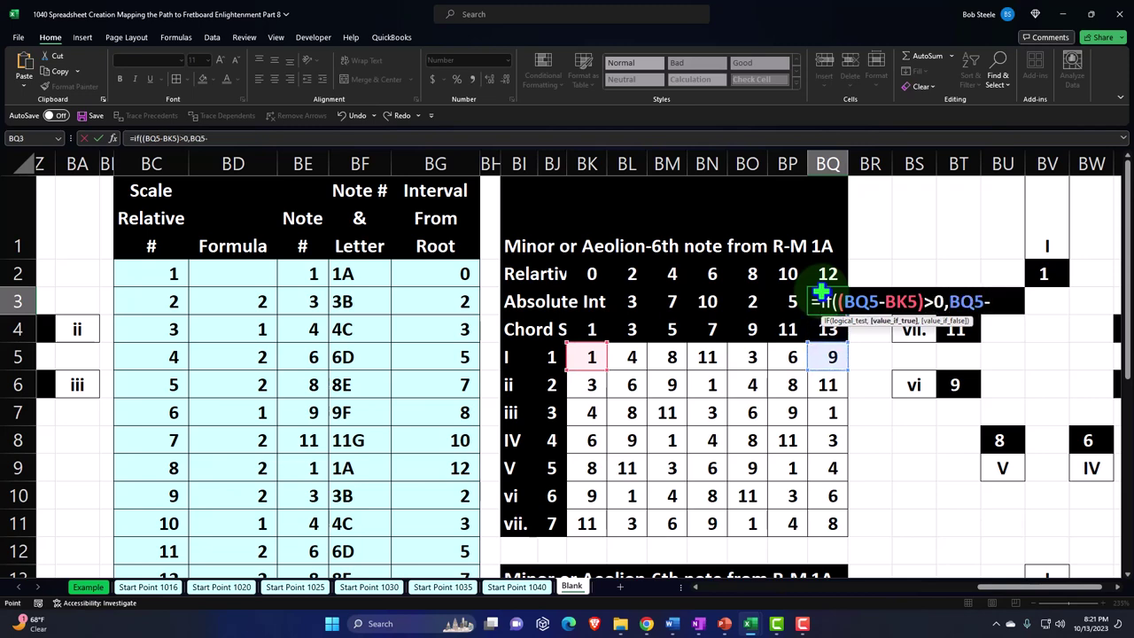
{"action": "key", "text": "Left"}
{"action": "key", "text": "Left"}
{"action": "key", "text": "Left"}
{"action": "key", "text": "Left"}
{"action": "key", "text": "Left"}
{"action": "key", "text": "Down"}
{"action": "key", "text": "Down"}
{"action": "key", "text": "Left"}
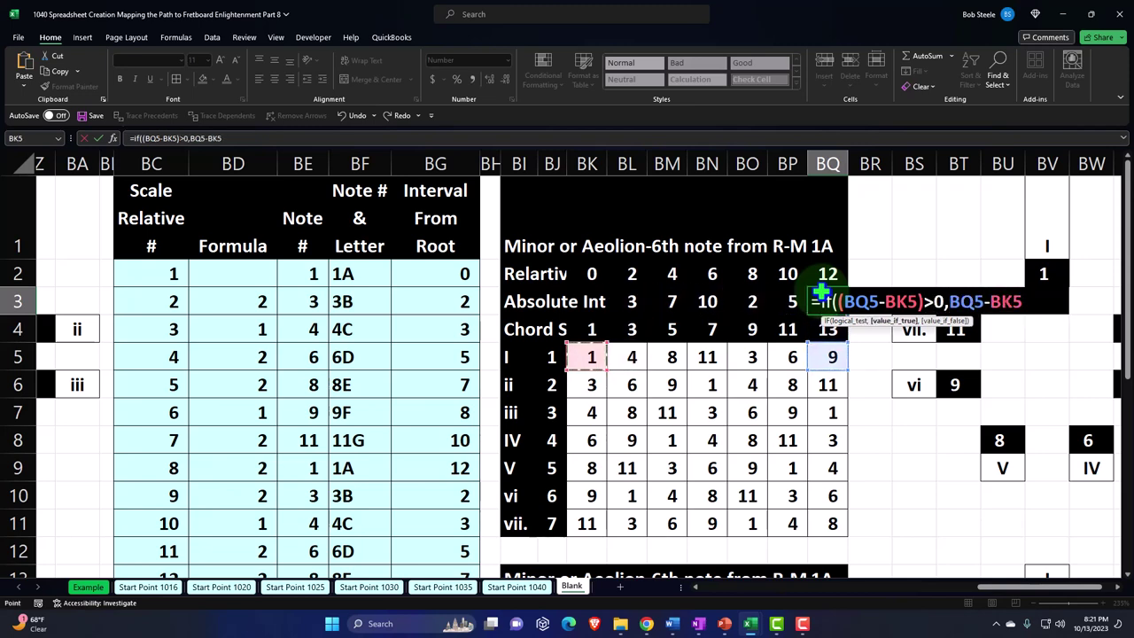
{"action": "type", "text": ","}
{"action": "key", "text": "Down"}
{"action": "key", "text": "Down"}
{"action": "type", "text": "-"}
{"action": "key", "text": "Left"}
{"action": "key", "text": "Left"}
{"action": "key", "text": "Left"}
{"action": "key", "text": "Left"}
{"action": "key", "text": "Left"}
{"action": "key", "text": "Left"}
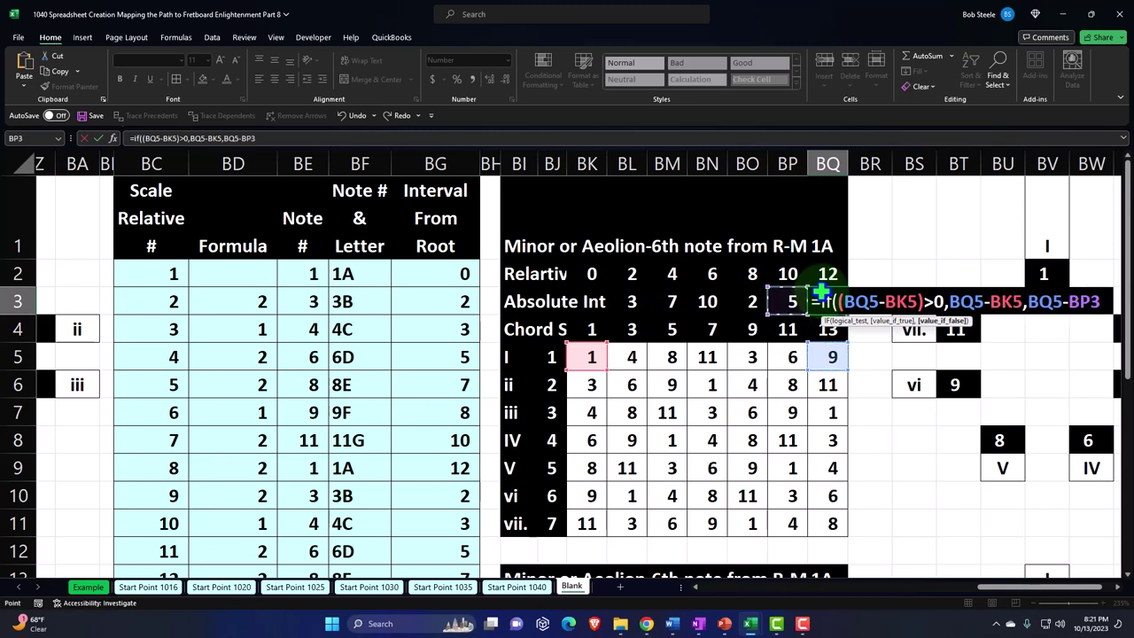
{"action": "key", "text": "Down"}
{"action": "key", "text": "Down"}
{"action": "type", "text": "+12)"}
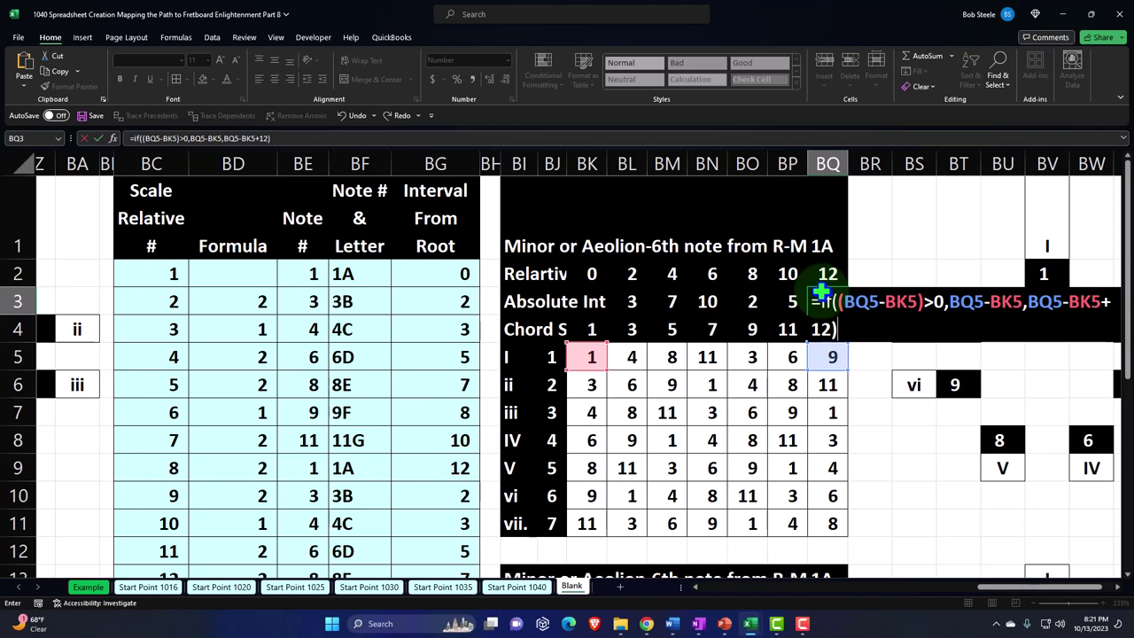
{"action": "key", "text": "Return"}
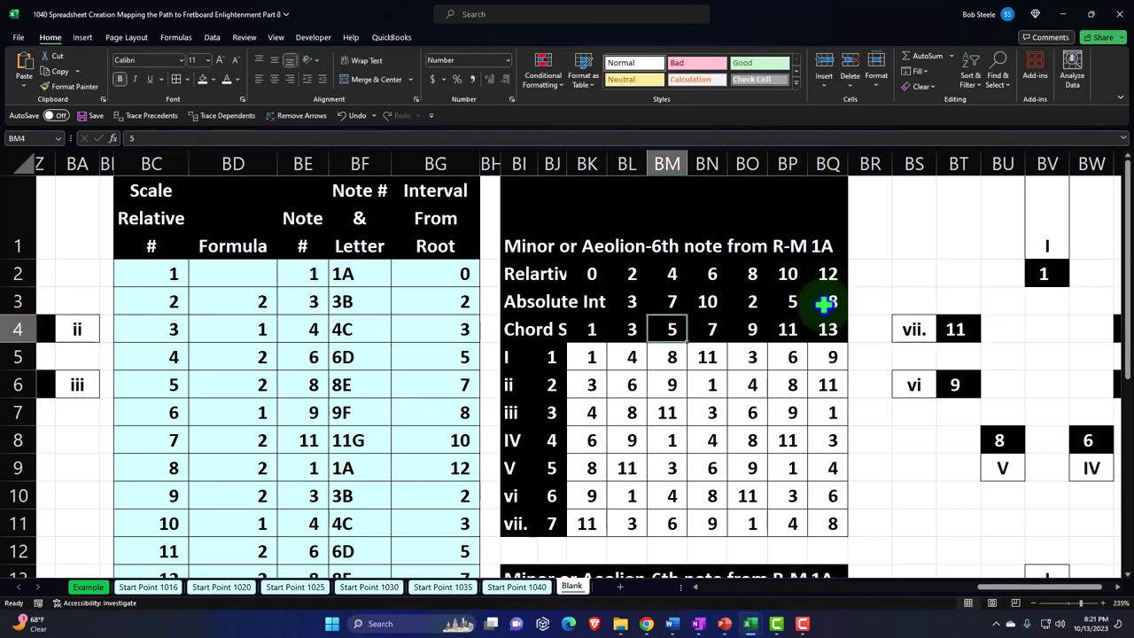
{"action": "left_click", "coordinate": [634, 304]}
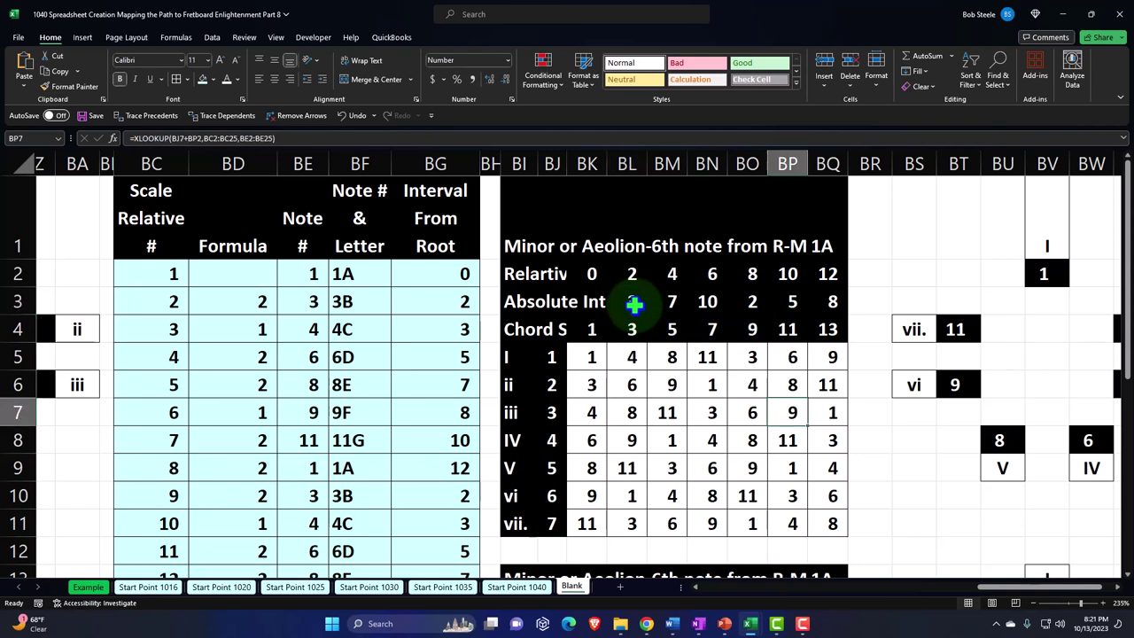
{"action": "left_click", "coordinate": [564, 321]}
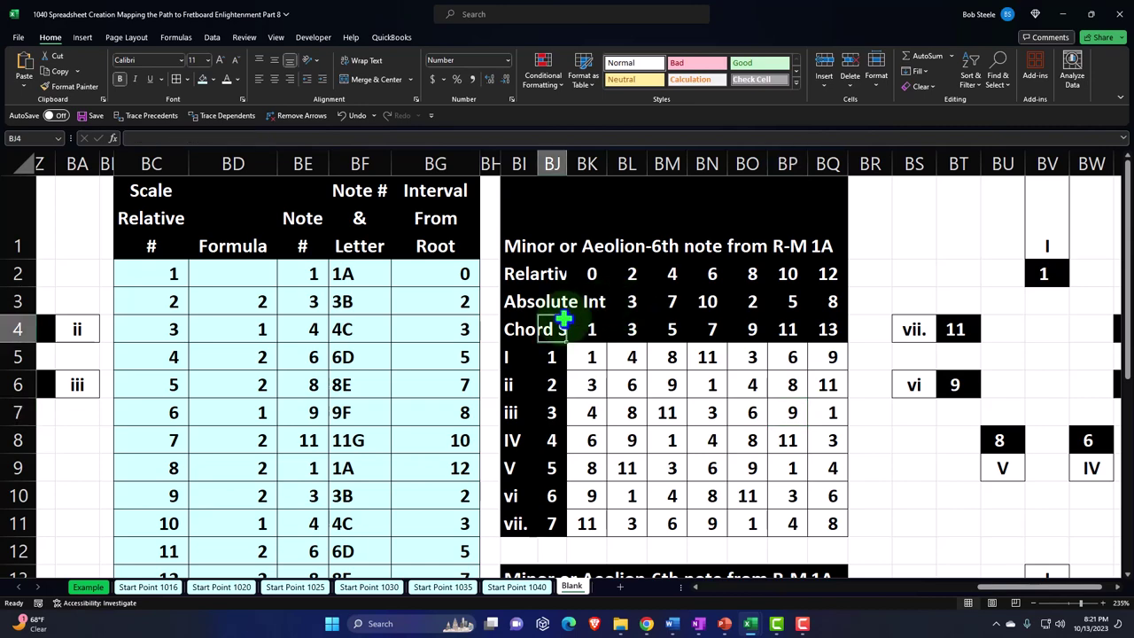
{"action": "scroll", "coordinate": [563, 321], "scroll_direction": "down", "scroll_amount": 3}
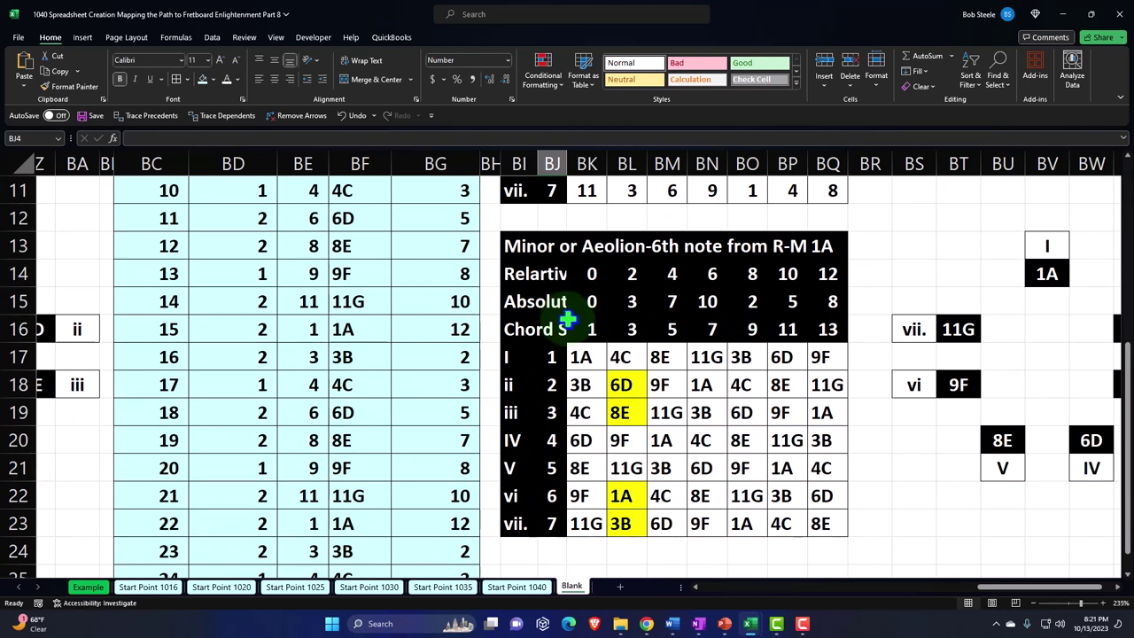
{"action": "double_click", "coordinate": [519, 274]}
{"action": "key", "text": "Return"}
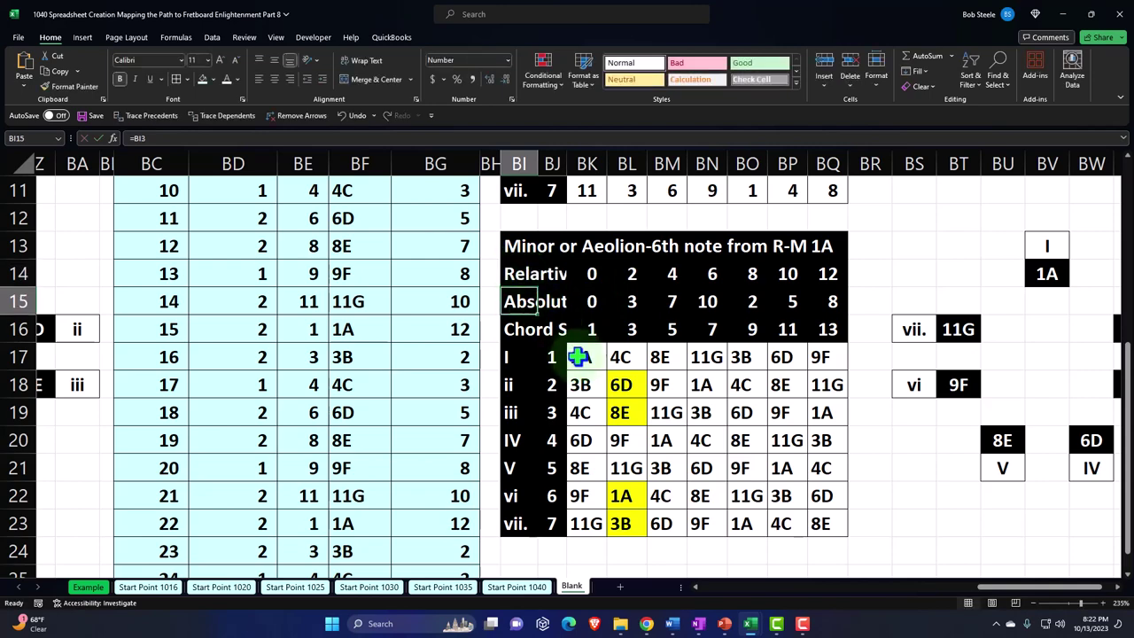
{"action": "double_click", "coordinate": [582, 357]}
{"action": "type", "text": "=XLOOKUP(BK5,$AG$2:$AG$25,$AH$2:$AH$25)"}
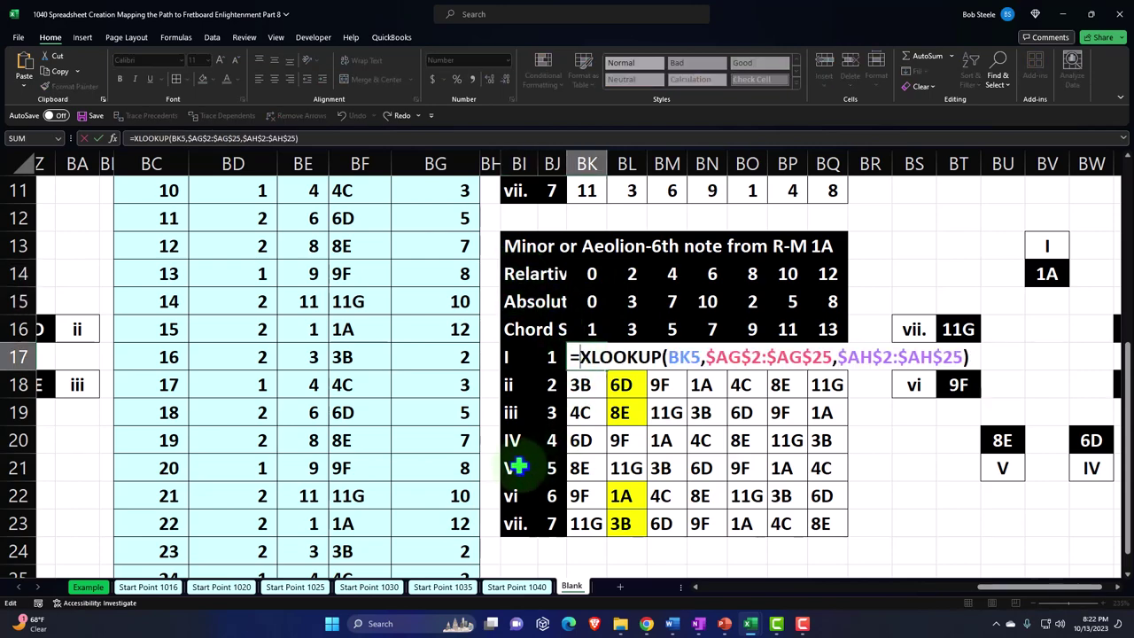
{"action": "scroll", "coordinate": [518, 466], "scroll_direction": "up", "scroll_amount": 4}
{"action": "scroll", "coordinate": [518, 467], "scroll_direction": "down", "scroll_amount": 4}
{"action": "scroll", "coordinate": [1001, 592], "scroll_direction": "left", "scroll_amount": 1}
{"action": "left_click_drag", "start_coordinate": [1001, 591], "coordinate": [852, 592]}
{"action": "scroll", "coordinate": [570, 475], "scroll_direction": "up", "scroll_amount": 2}
{"action": "scroll", "coordinate": [570, 475], "scroll_direction": "up", "scroll_amount": 2}
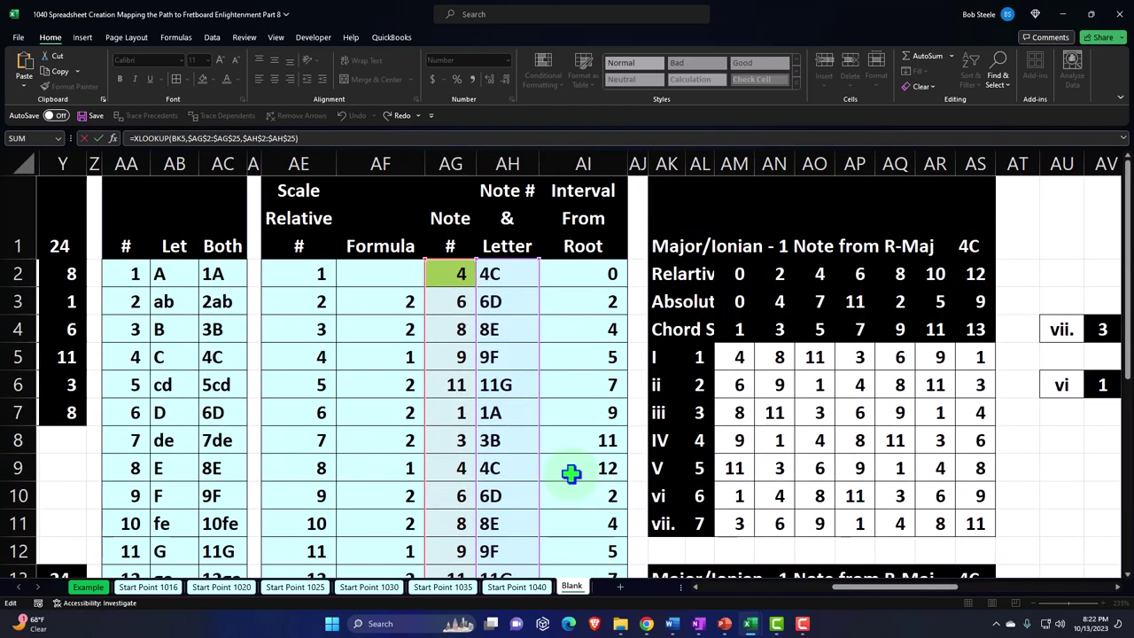
{"action": "key", "text": "Escape"}
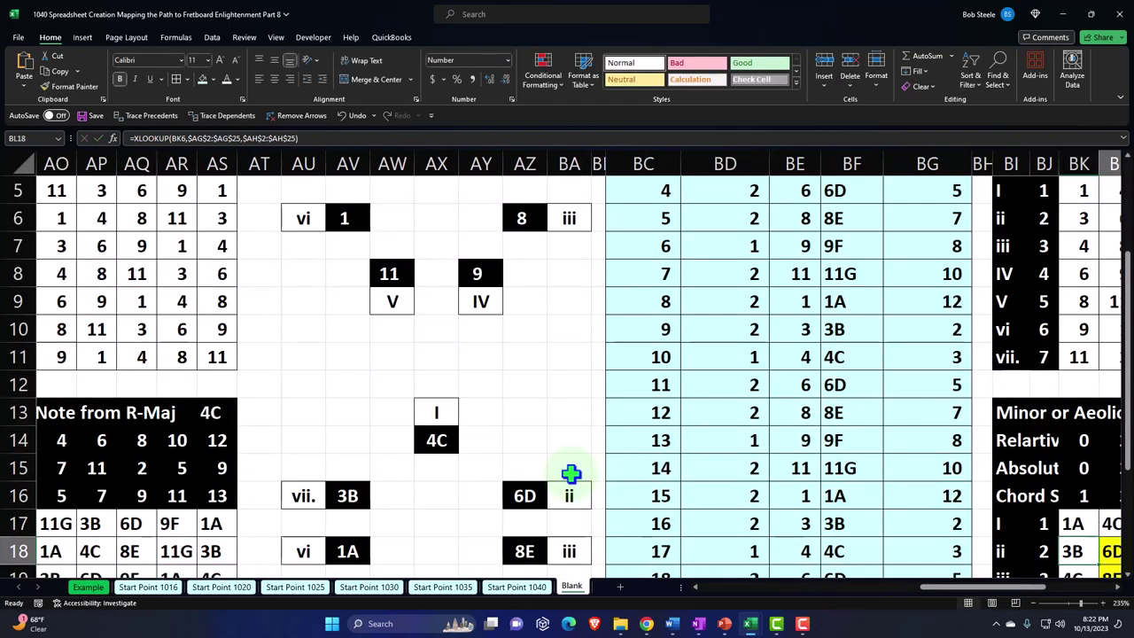
{"action": "key", "text": "Right"}
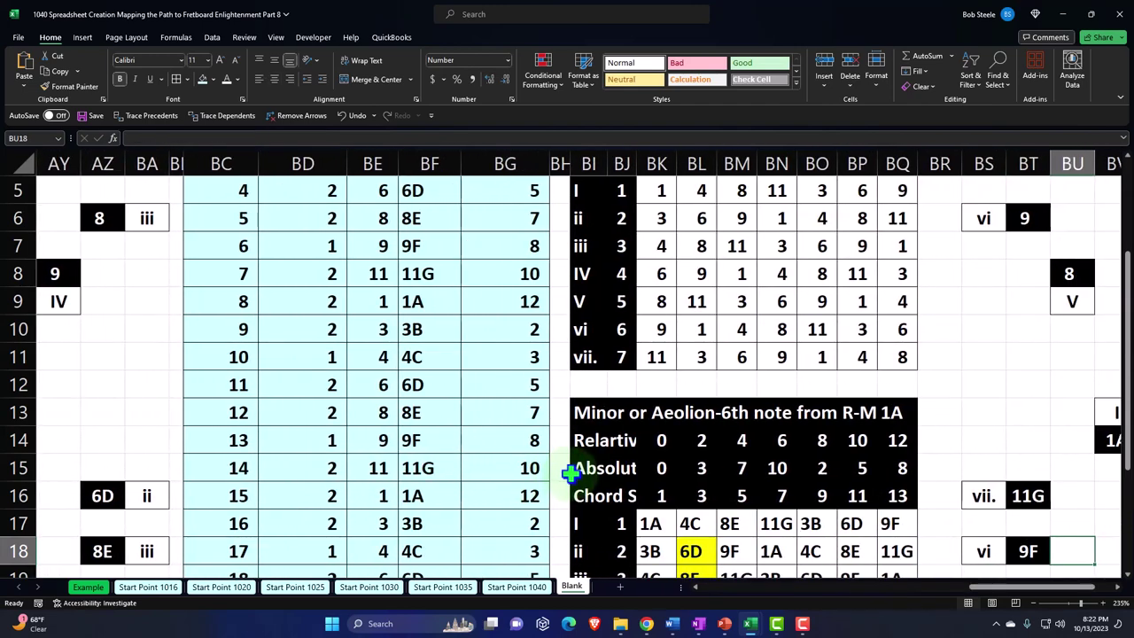
{"action": "scroll", "coordinate": [526, 434], "scroll_direction": "up", "scroll_amount": 2}
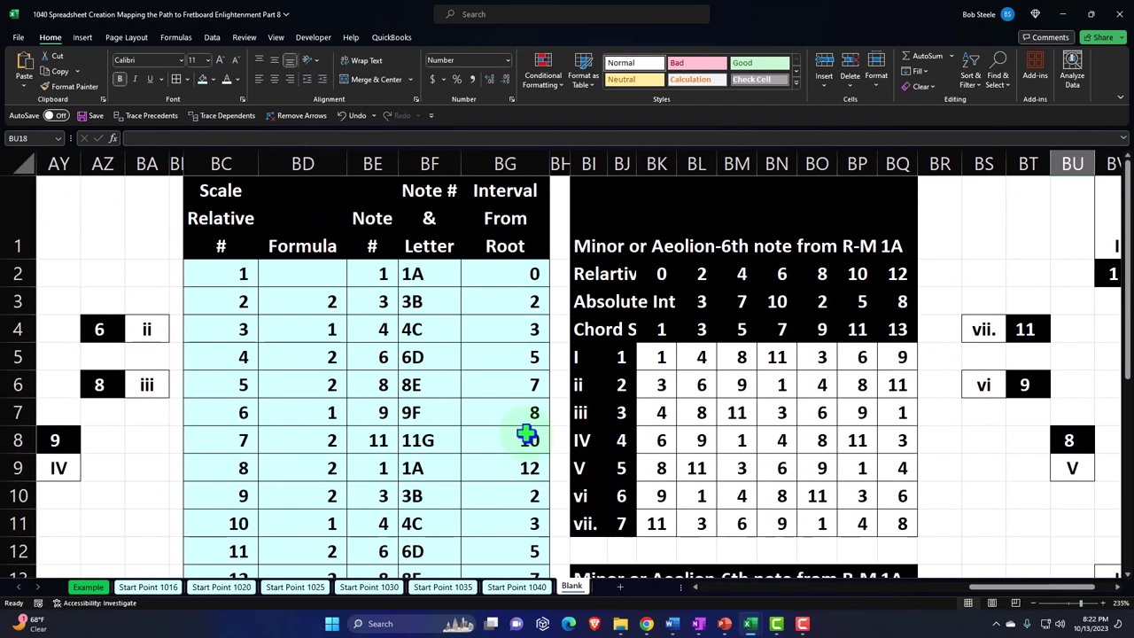
{"action": "scroll", "coordinate": [526, 434], "scroll_direction": "down", "scroll_amount": 3}
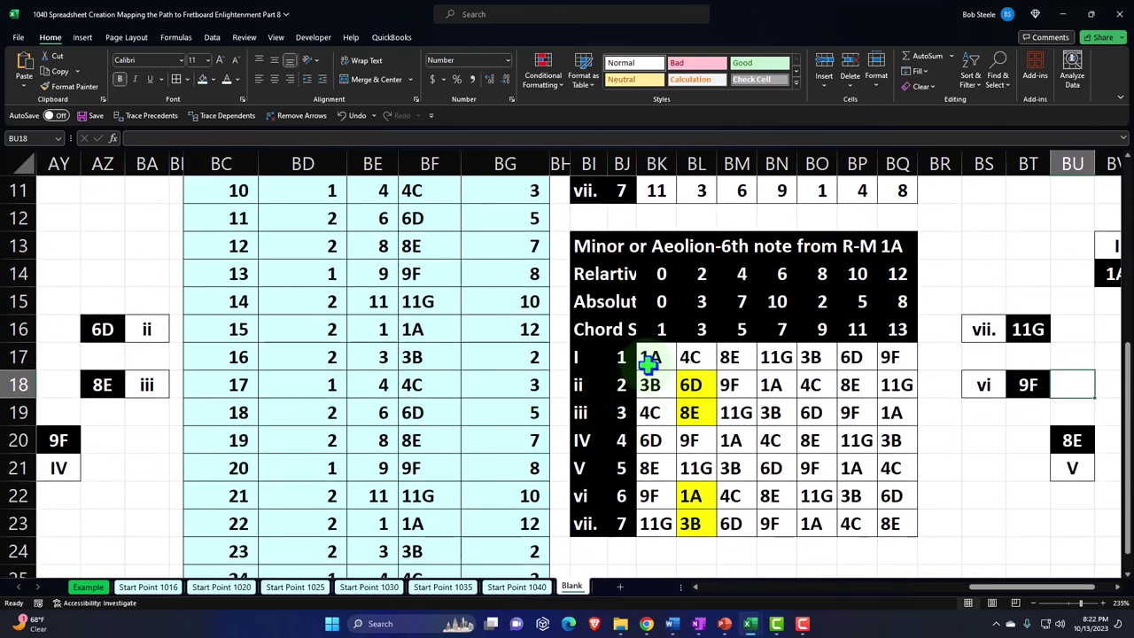
{"action": "left_click", "coordinate": [652, 368]}
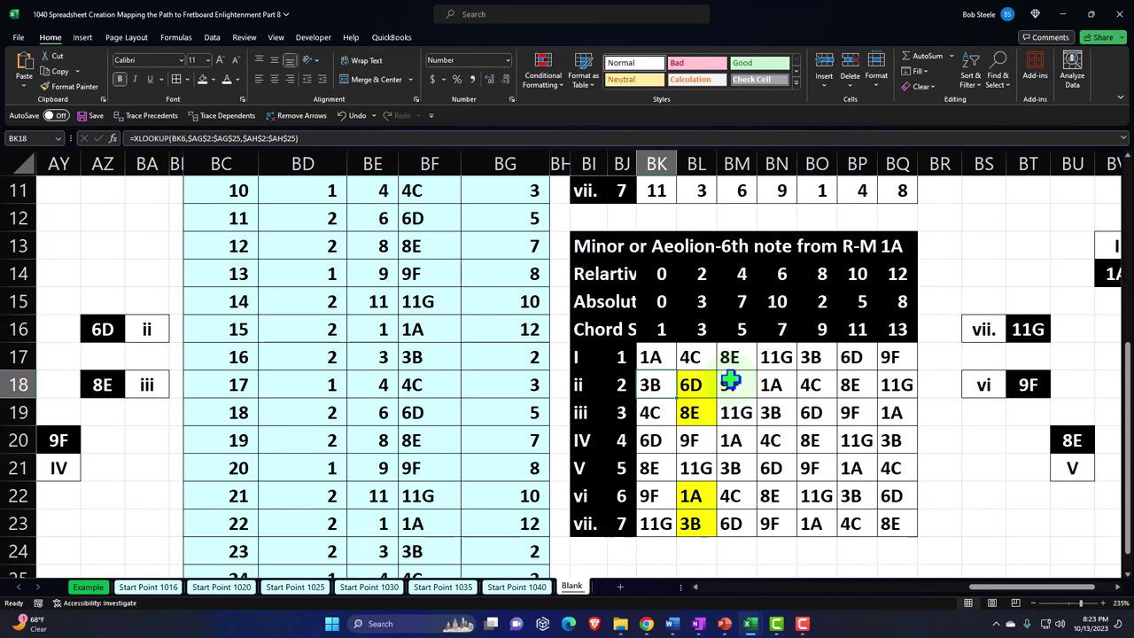
{"action": "scroll", "coordinate": [728, 381], "scroll_direction": "up", "scroll_amount": 4}
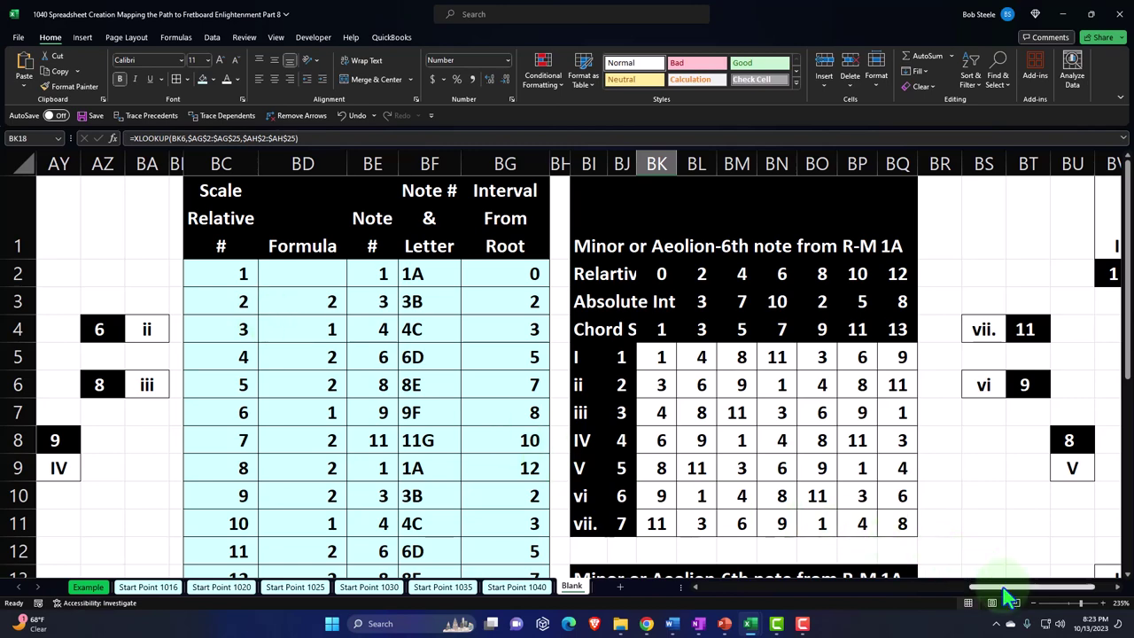
{"action": "left_click_drag", "start_coordinate": [1005, 590], "coordinate": [846, 608]}
{"action": "left_click", "coordinate": [610, 357]}
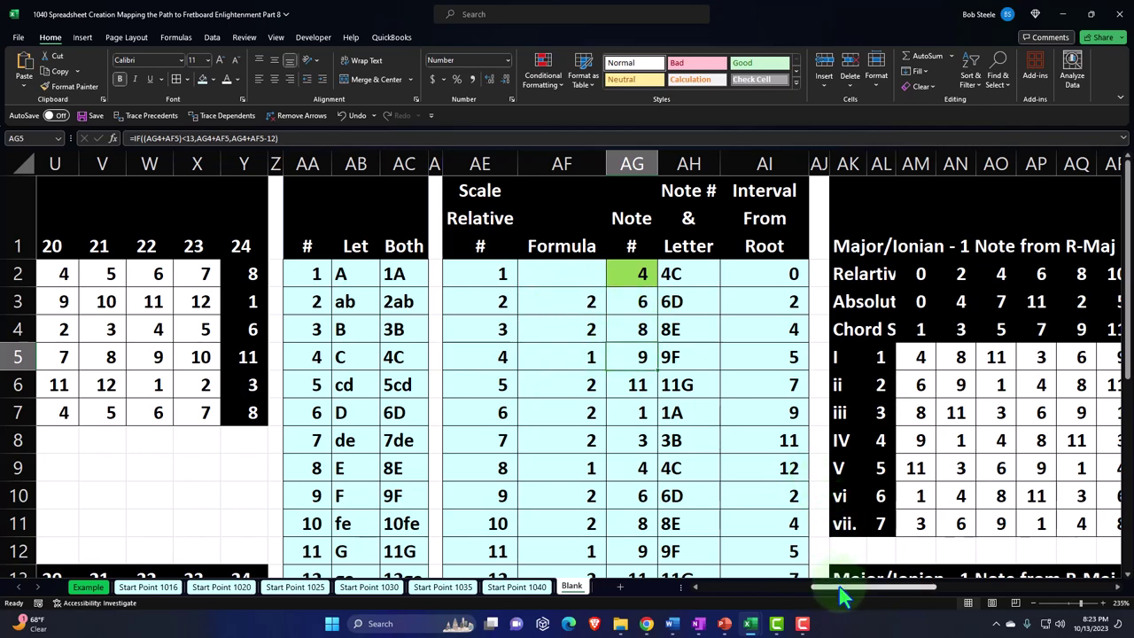
{"action": "scroll", "coordinate": [841, 598], "scroll_direction": "right", "scroll_amount": 1}
{"action": "left_click_drag", "start_coordinate": [842, 598], "coordinate": [1006, 598]}
{"action": "scroll", "coordinate": [785, 425], "scroll_direction": "down", "scroll_amount": 3}
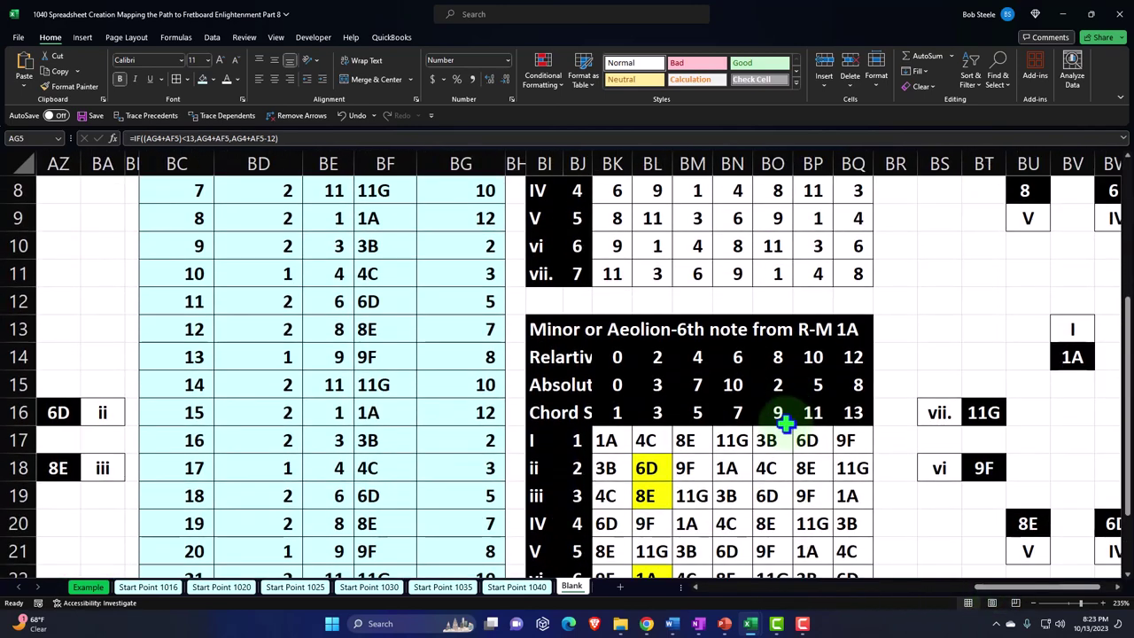
{"action": "scroll", "coordinate": [785, 425], "scroll_direction": "down", "scroll_amount": 1}
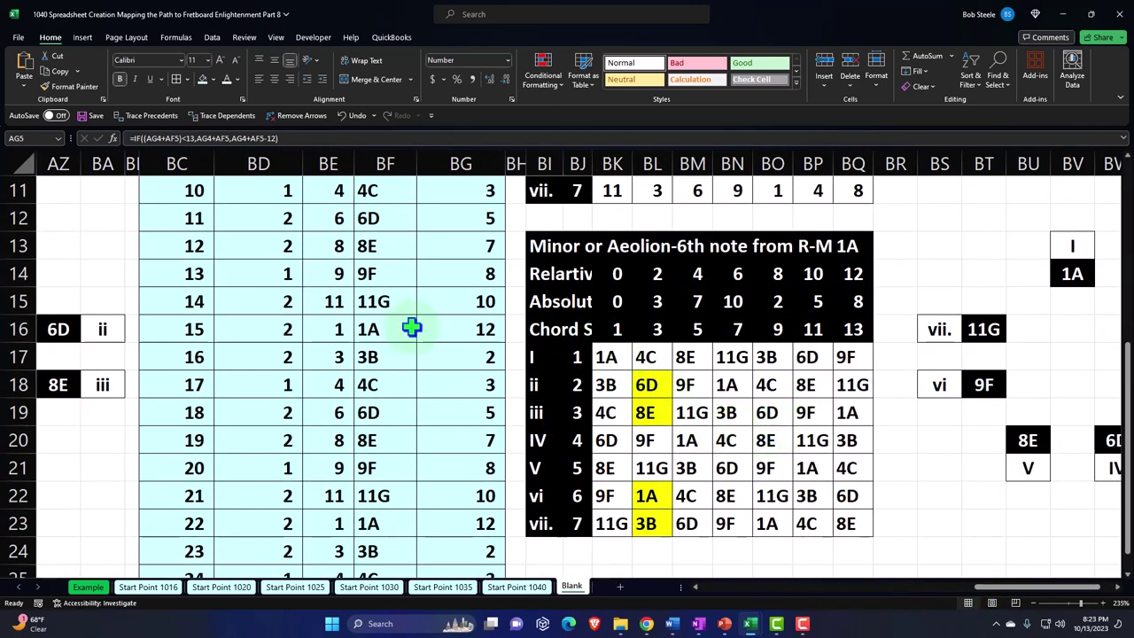
{"action": "scroll", "coordinate": [310, 341], "scroll_direction": "up", "scroll_amount": 3}
{"action": "scroll", "coordinate": [248, 354], "scroll_direction": "down", "scroll_amount": 3}
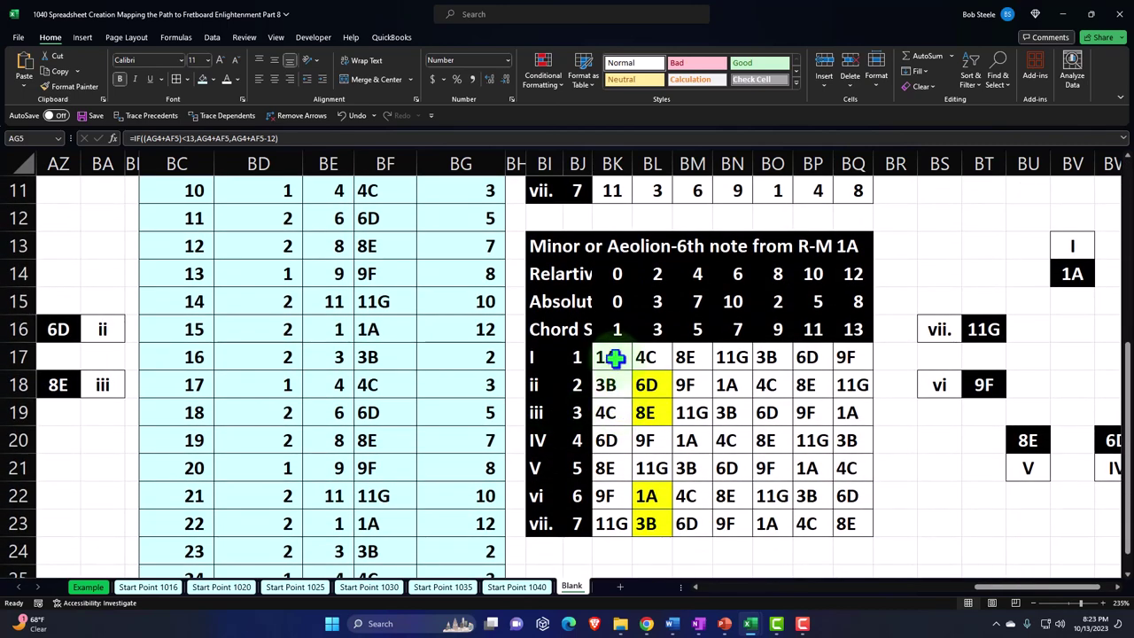
{"action": "double_click", "coordinate": [610, 358]}
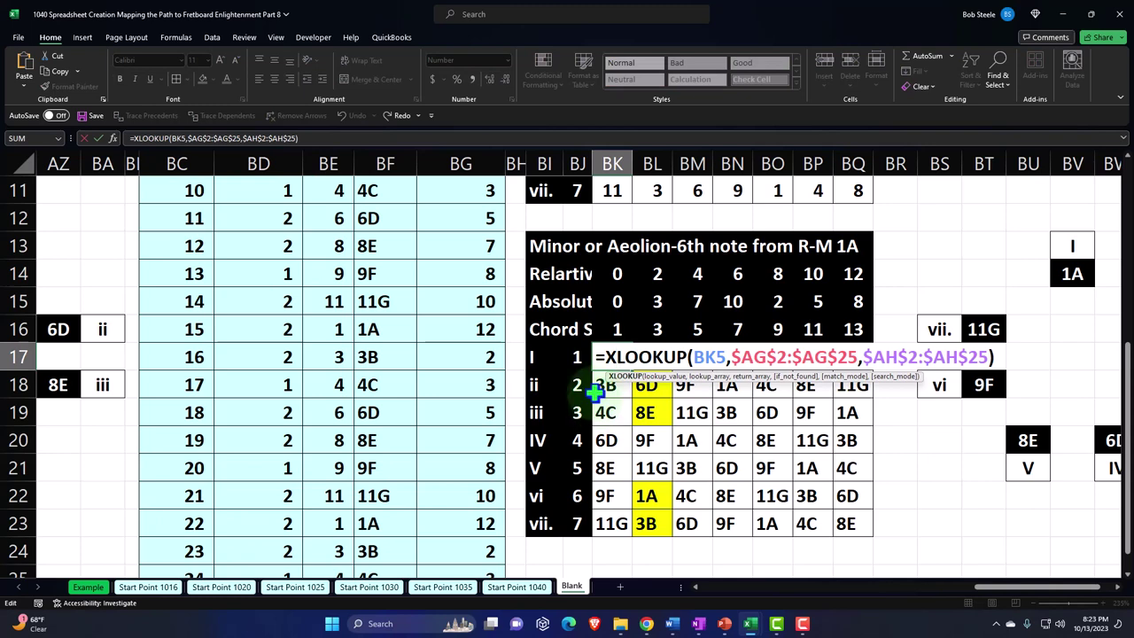
{"action": "left_click", "coordinate": [598, 390]}
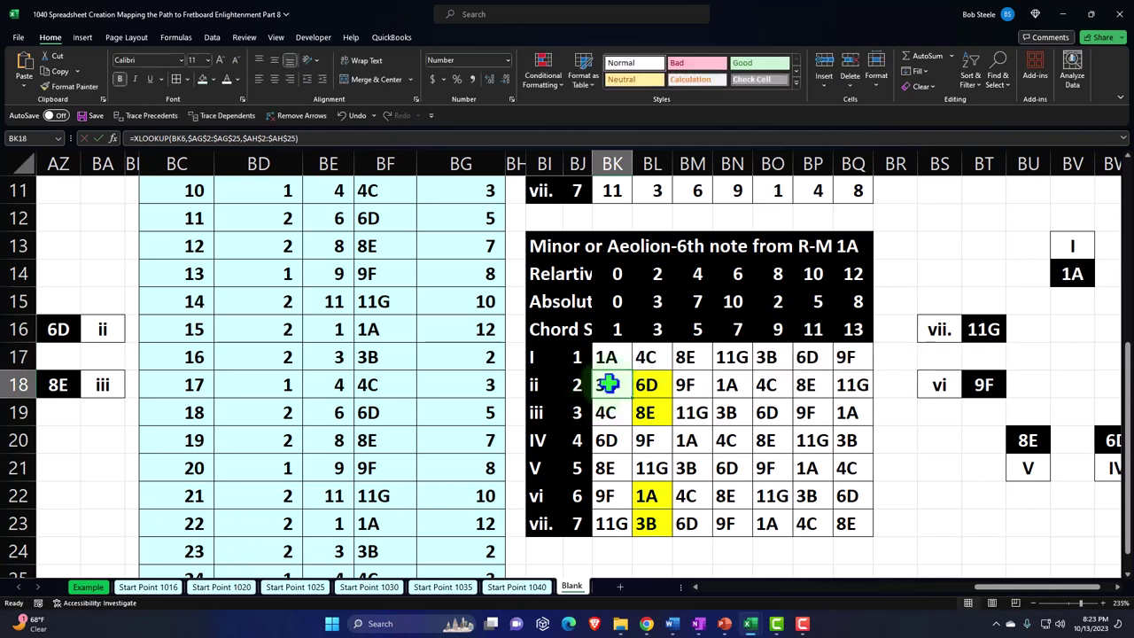
{"action": "left_click", "coordinate": [612, 356]}
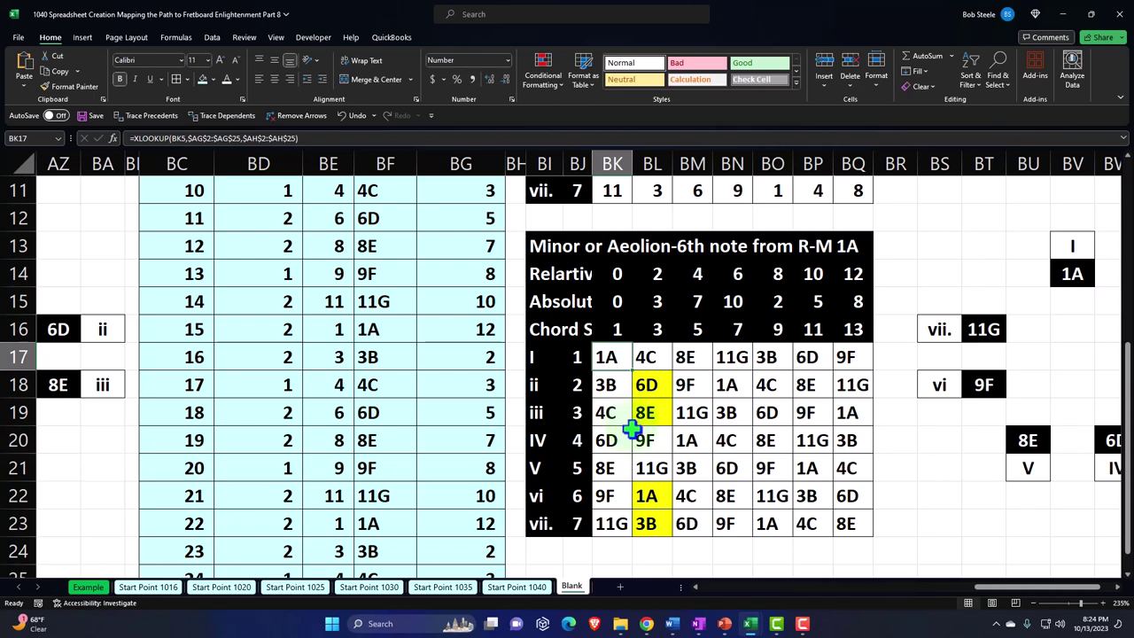
{"action": "scroll", "coordinate": [537, 436], "scroll_direction": "up", "scroll_amount": 1}
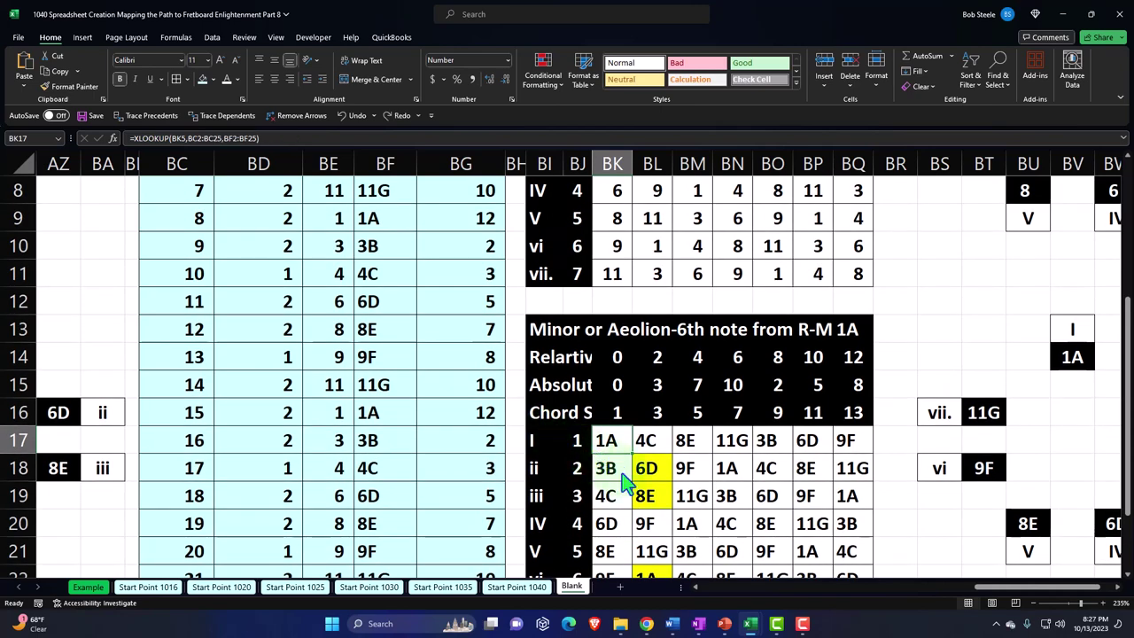
{"action": "scroll", "coordinate": [623, 483], "scroll_direction": "up", "scroll_amount": 2}
Check BK5's lookup, then start an XLOOKUP in BK17 using BK5 as the lookup value.
{"action": "left_click", "coordinate": [617, 274]}
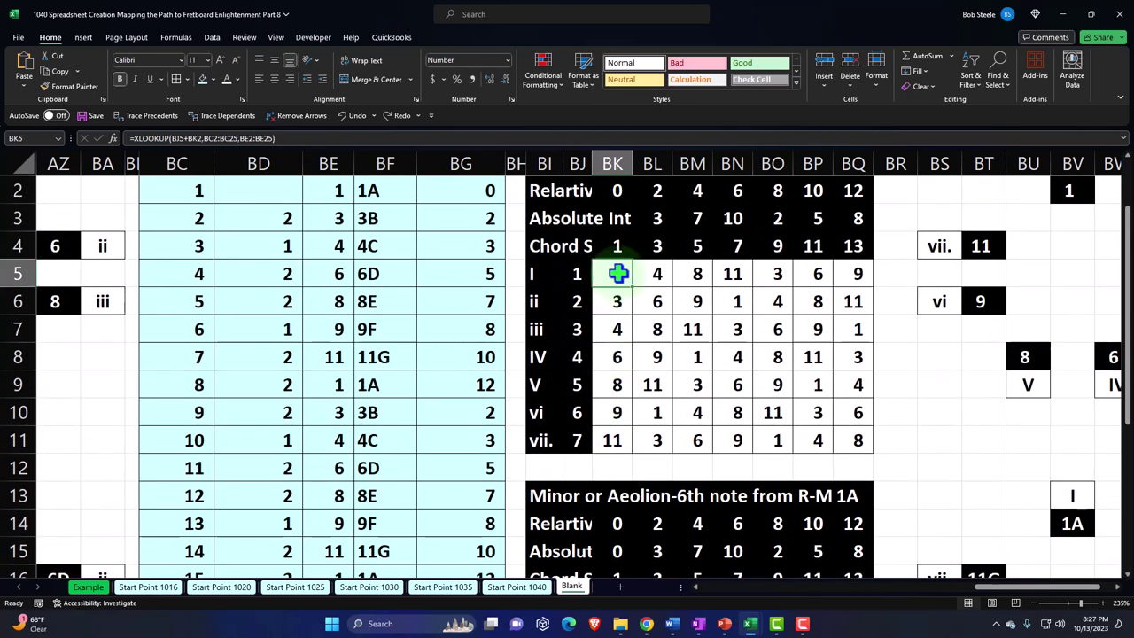
{"action": "scroll", "coordinate": [617, 273], "scroll_direction": "up", "scroll_amount": 1}
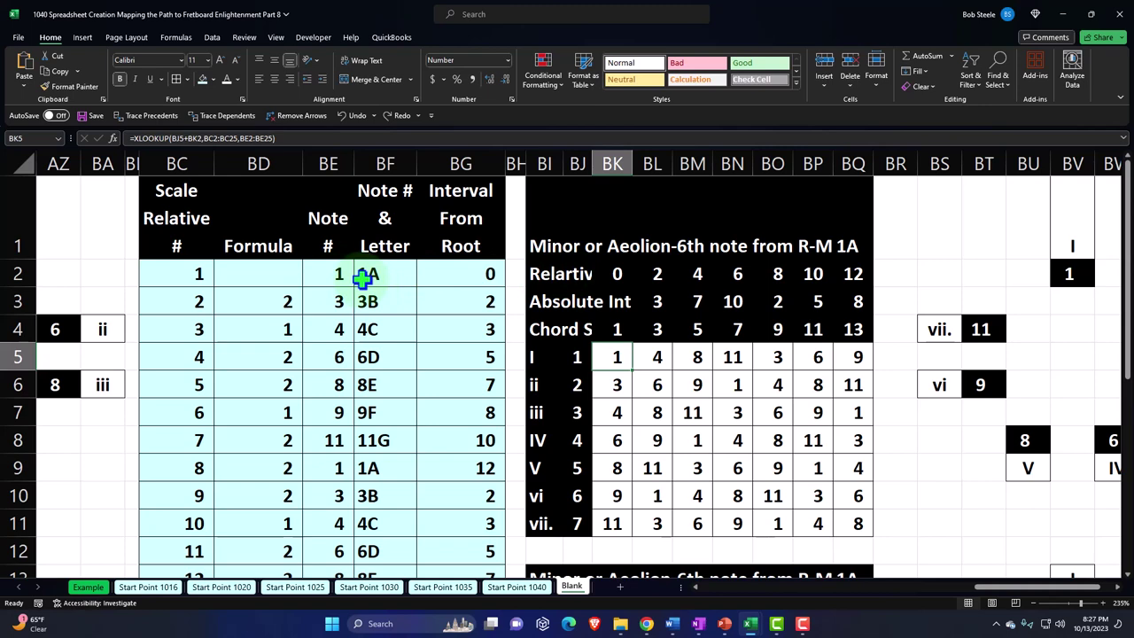
{"action": "scroll", "coordinate": [744, 341], "scroll_direction": "down", "scroll_amount": 2}
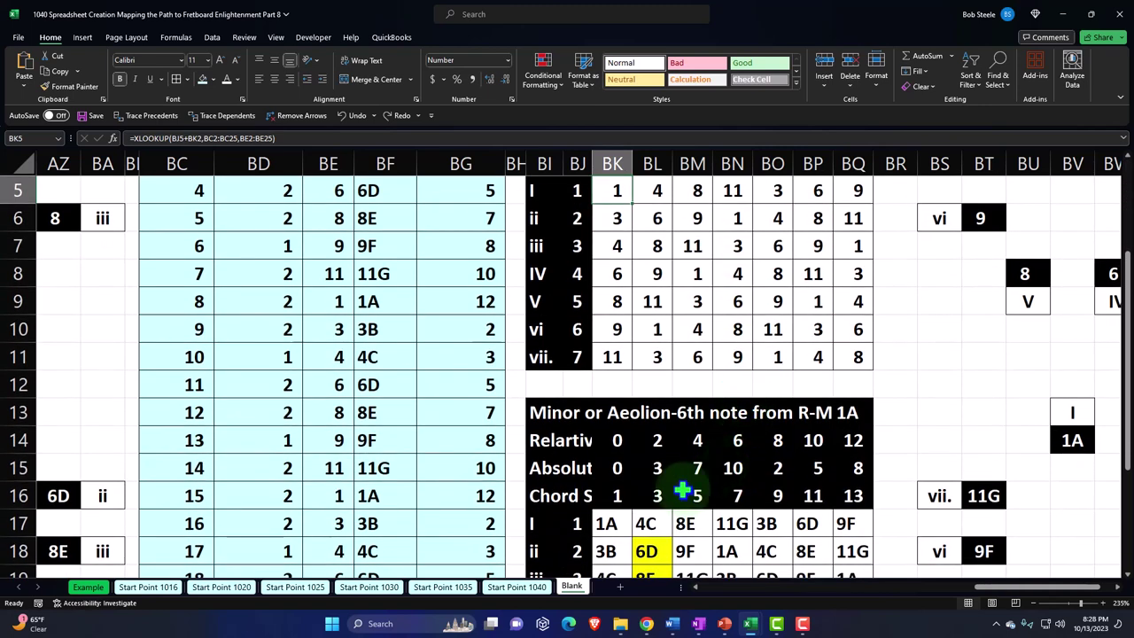
{"action": "left_click", "coordinate": [610, 524]}
{"action": "type", "text": "=xlo"}
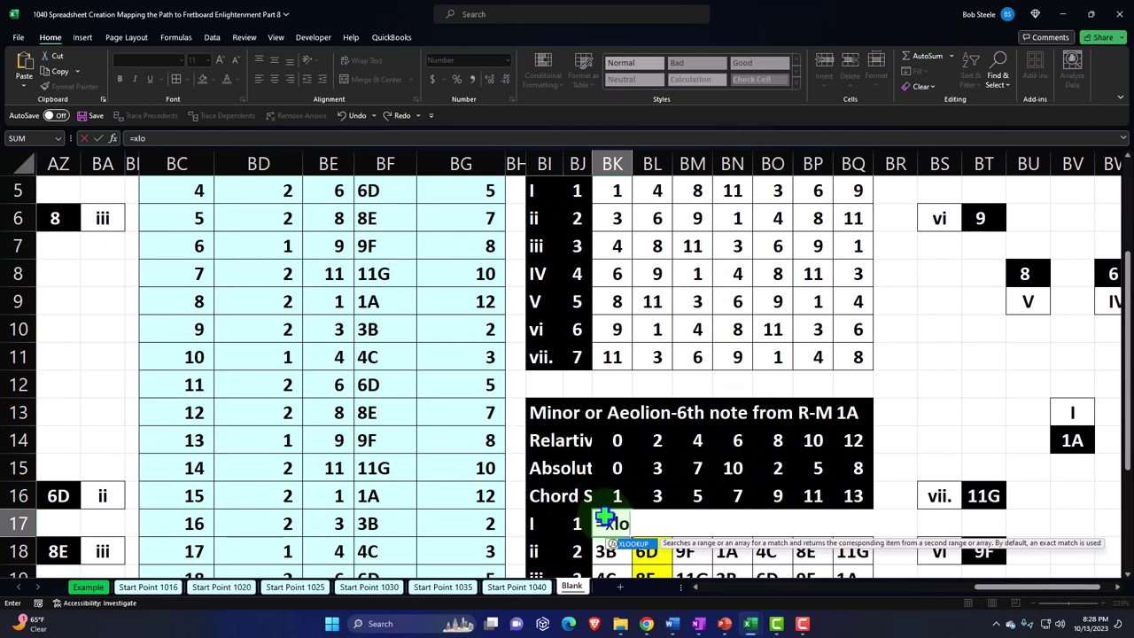
{"action": "key", "text": "Tab"}
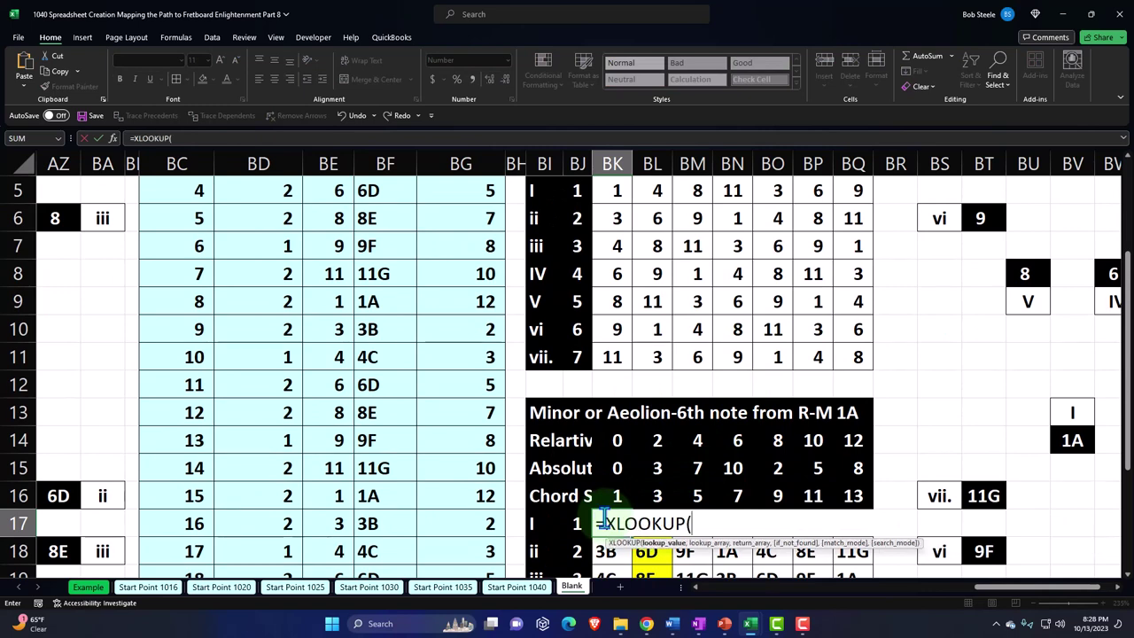
{"action": "scroll", "coordinate": [602, 521], "scroll_direction": "up", "scroll_amount": 2}
{"action": "left_click", "coordinate": [611, 356]}
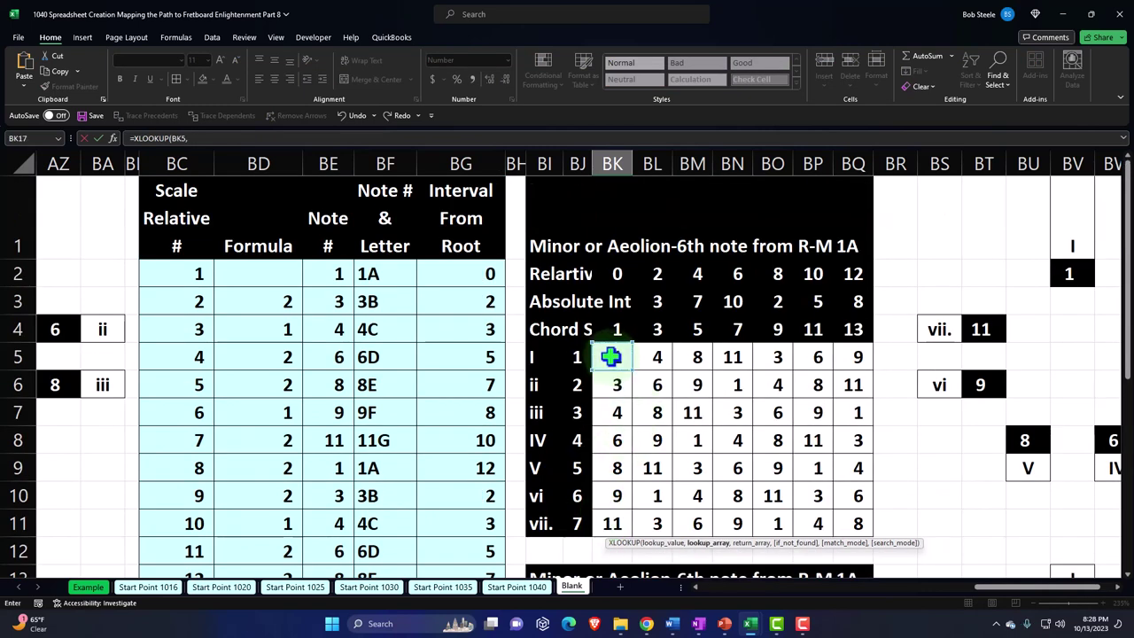
{"action": "scroll", "coordinate": [611, 357], "scroll_direction": "down", "scroll_amount": 2}
{"action": "type", "text": ","}
Complete BK17's XLOOKUP with lookup range BE2:BE25 and return range BF2:BF25, returning 1A.
{"action": "scroll", "coordinate": [446, 454], "scroll_direction": "up", "scroll_amount": 2}
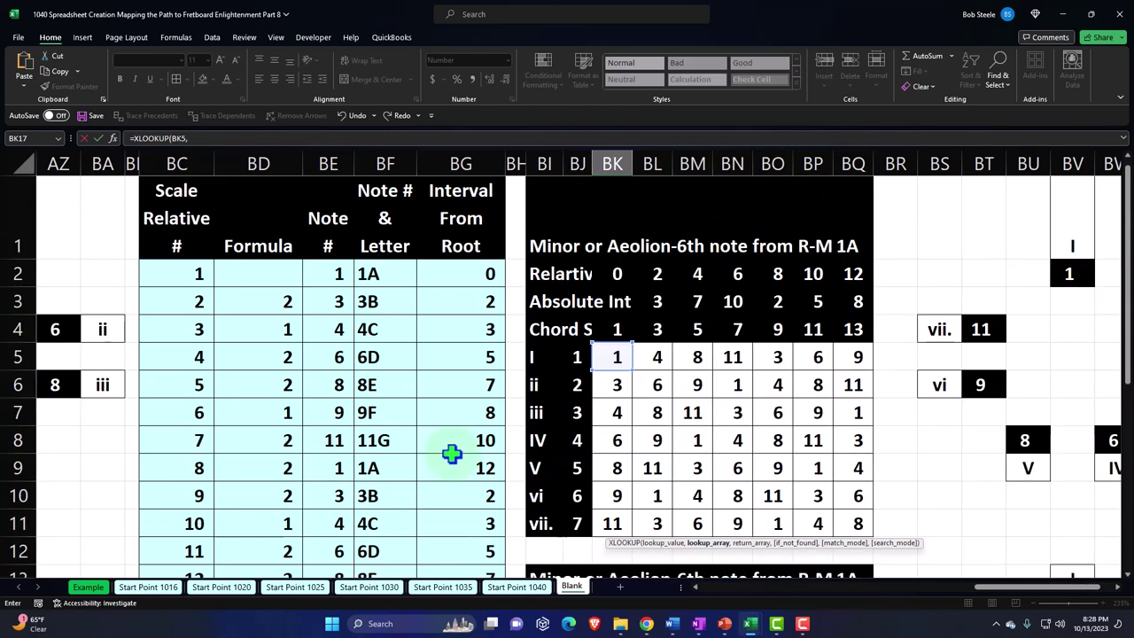
{"action": "left_click", "coordinate": [328, 274]}
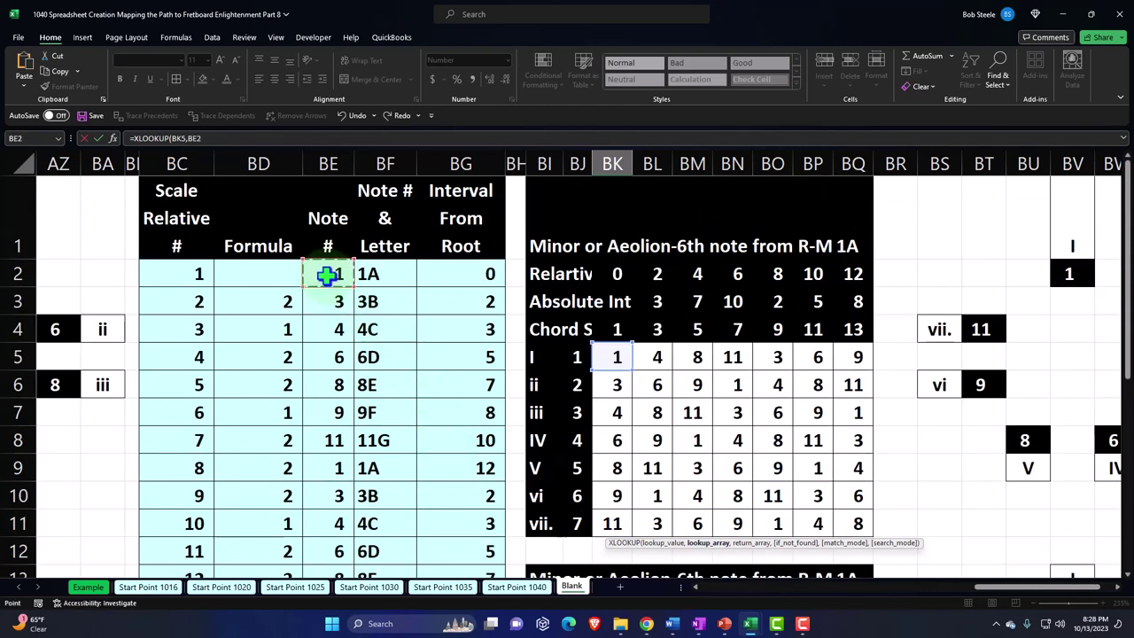
{"action": "key", "text": "ctrl+shift+Down"}
{"action": "scroll", "coordinate": [328, 274], "scroll_direction": "up", "scroll_amount": 4}
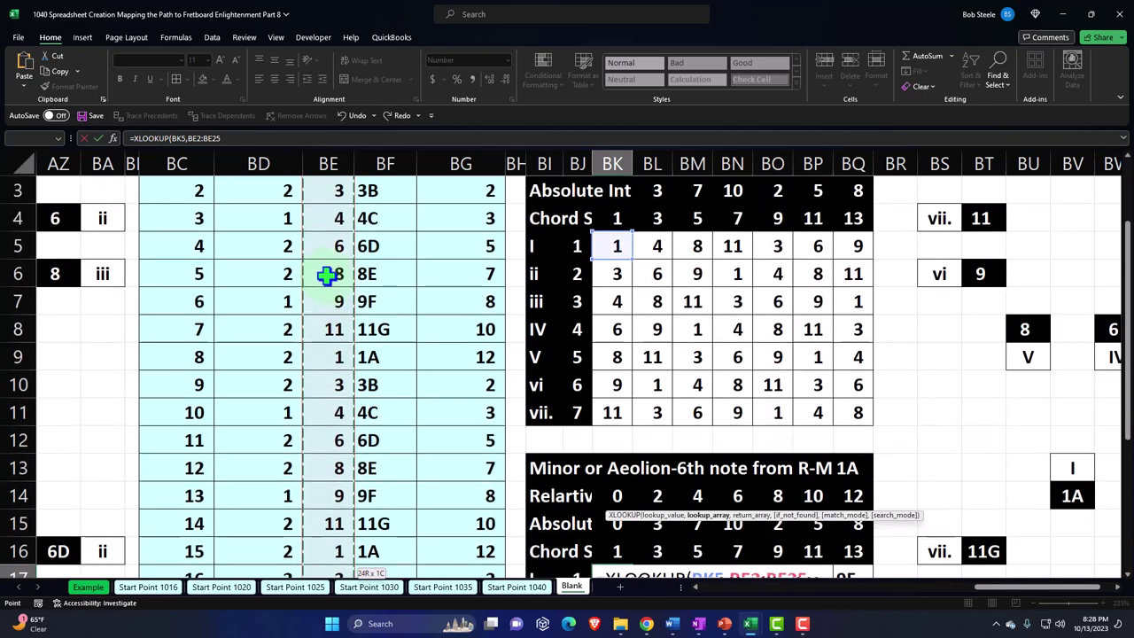
{"action": "type", "text": ","}
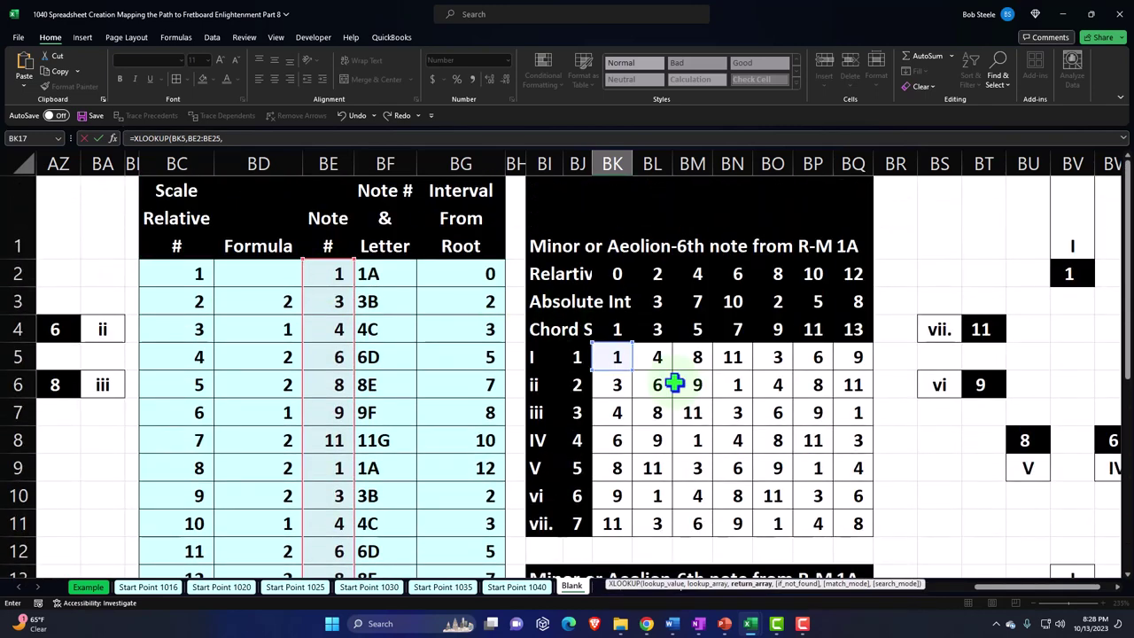
{"action": "scroll", "coordinate": [675, 403], "scroll_direction": "down", "scroll_amount": 5}
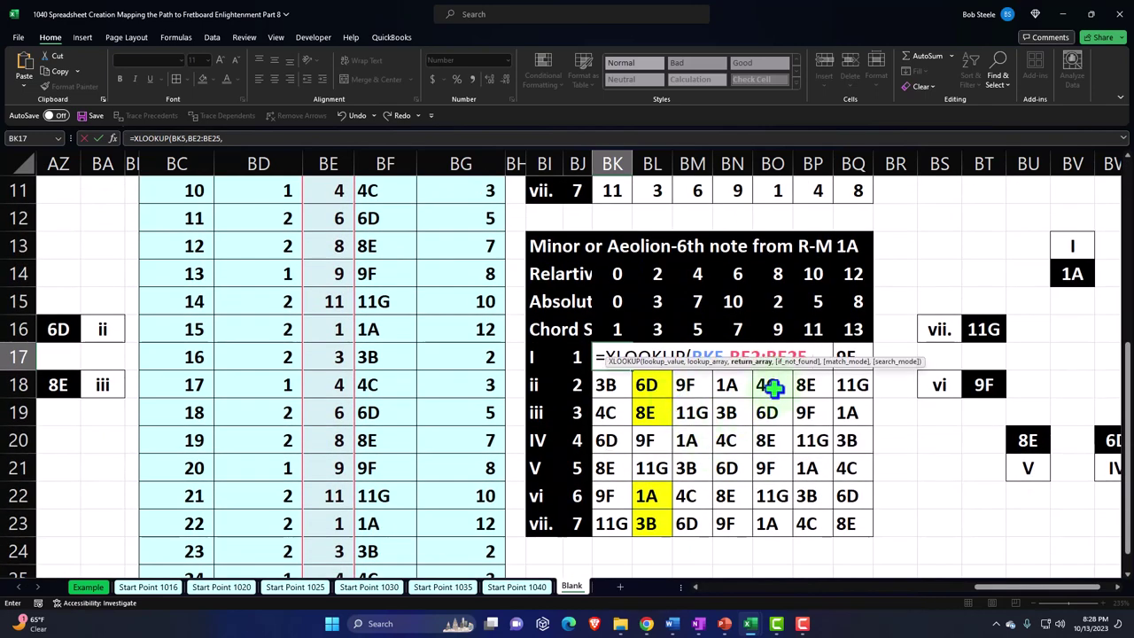
{"action": "scroll", "coordinate": [626, 410], "scroll_direction": "down", "scroll_amount": 1}
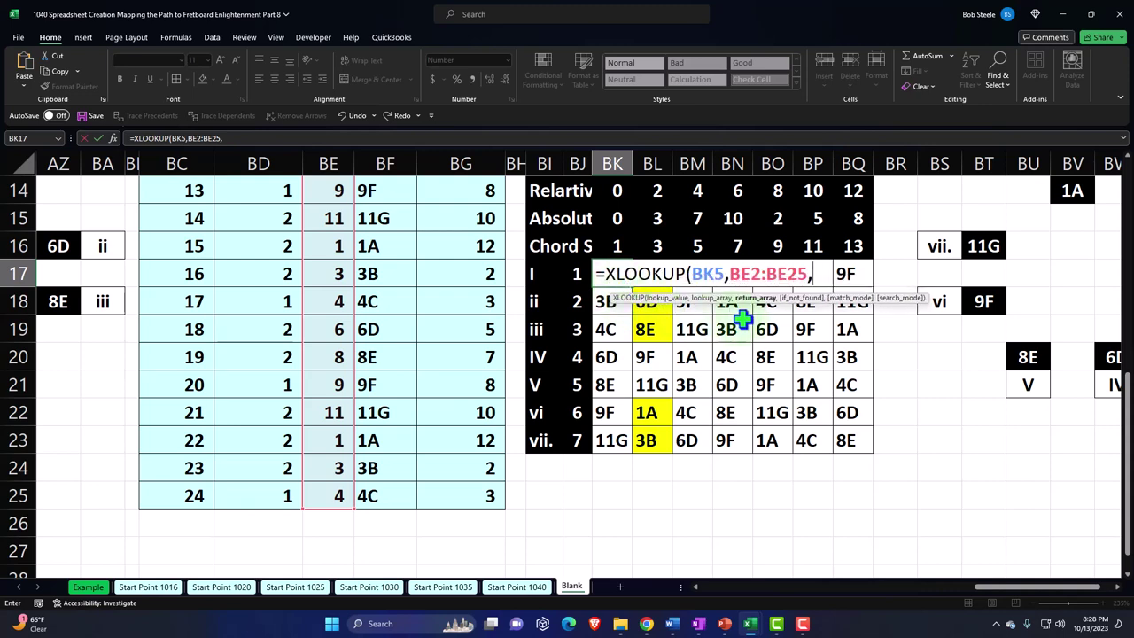
{"action": "scroll", "coordinate": [505, 321], "scroll_direction": "up", "scroll_amount": 5}
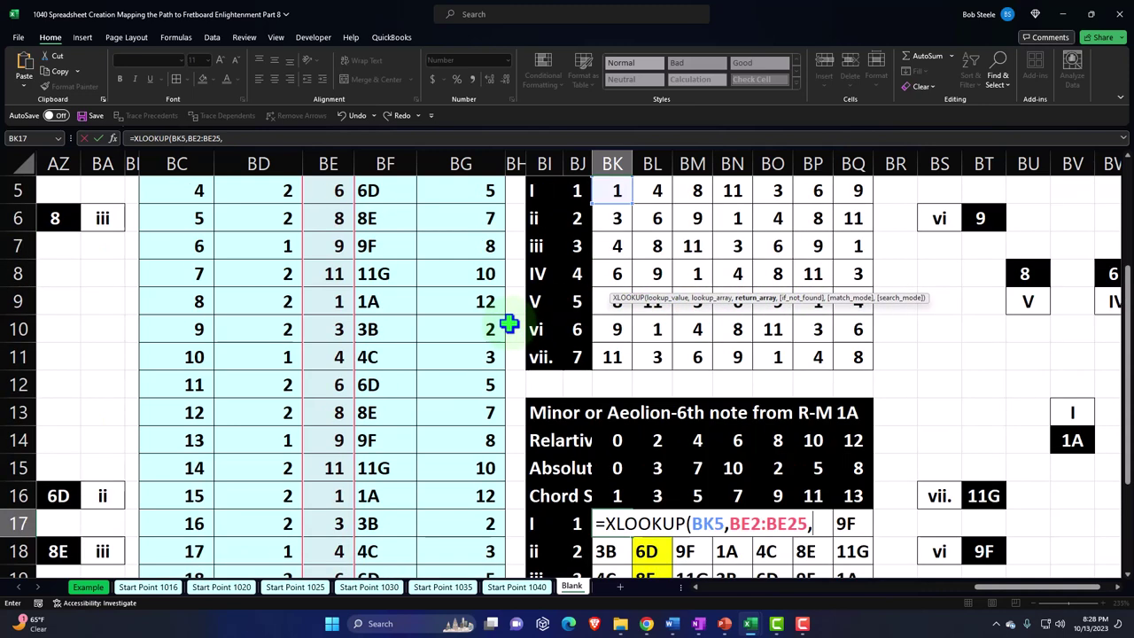
{"action": "left_click", "coordinate": [380, 279]}
{"action": "key", "text": "ctrl+shift+Down"}
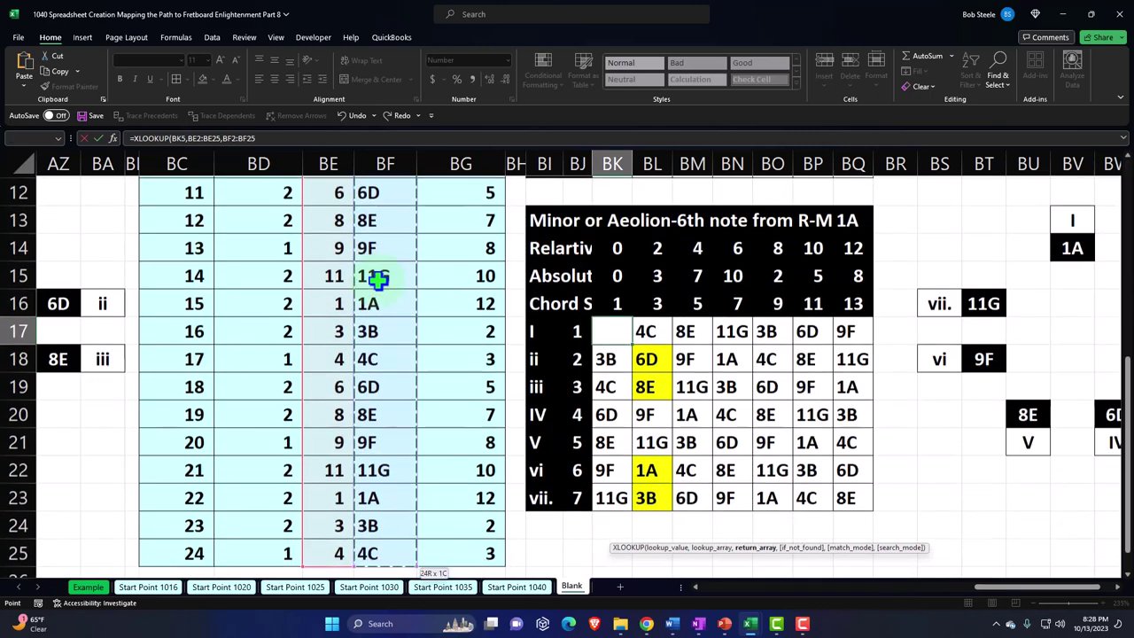
{"action": "key", "text": "Return"}
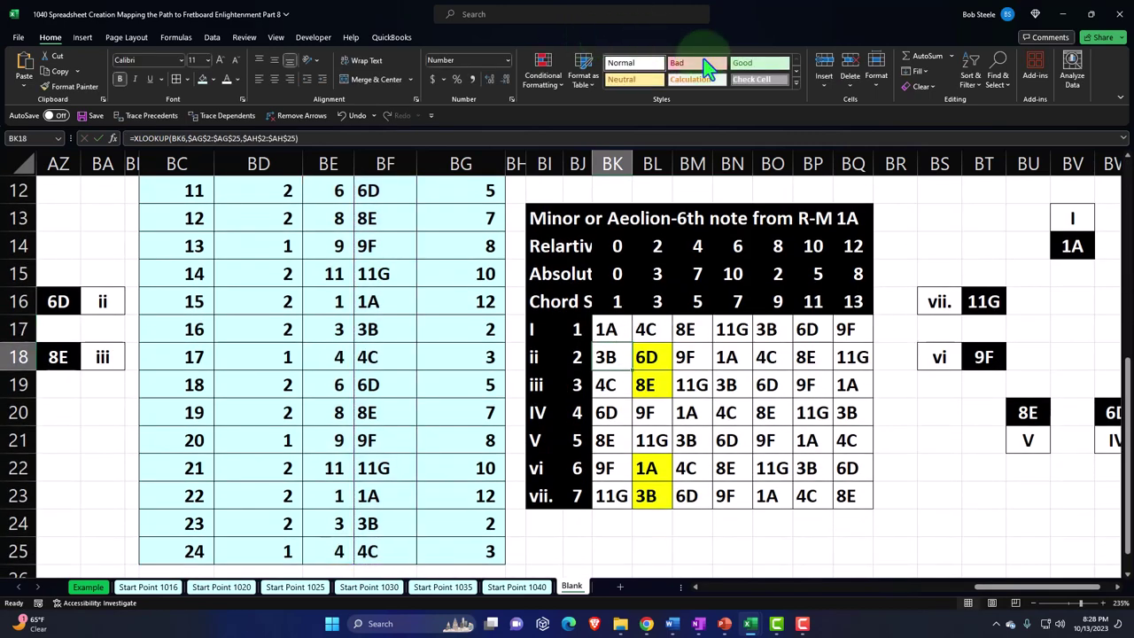
Repoint the BK17 and BL17 XLOOKUPs to the ranges BE2:BE25 and BF2:BF25.
{"action": "double_click", "coordinate": [608, 328]}
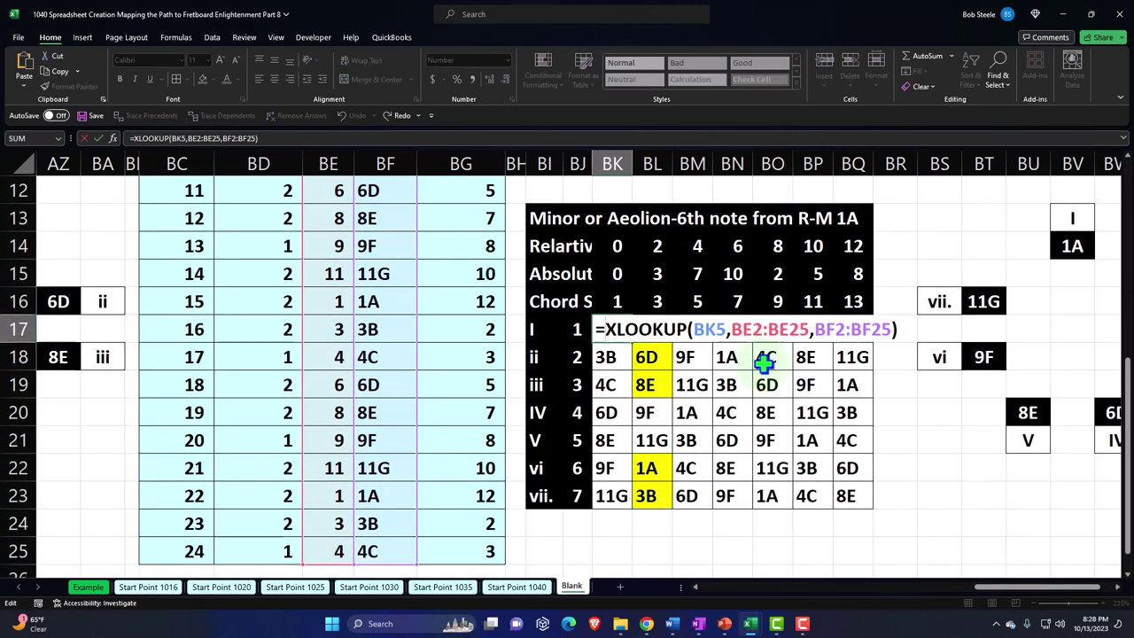
{"action": "left_click_drag", "start_coordinate": [730, 331], "coordinate": [884, 331]}
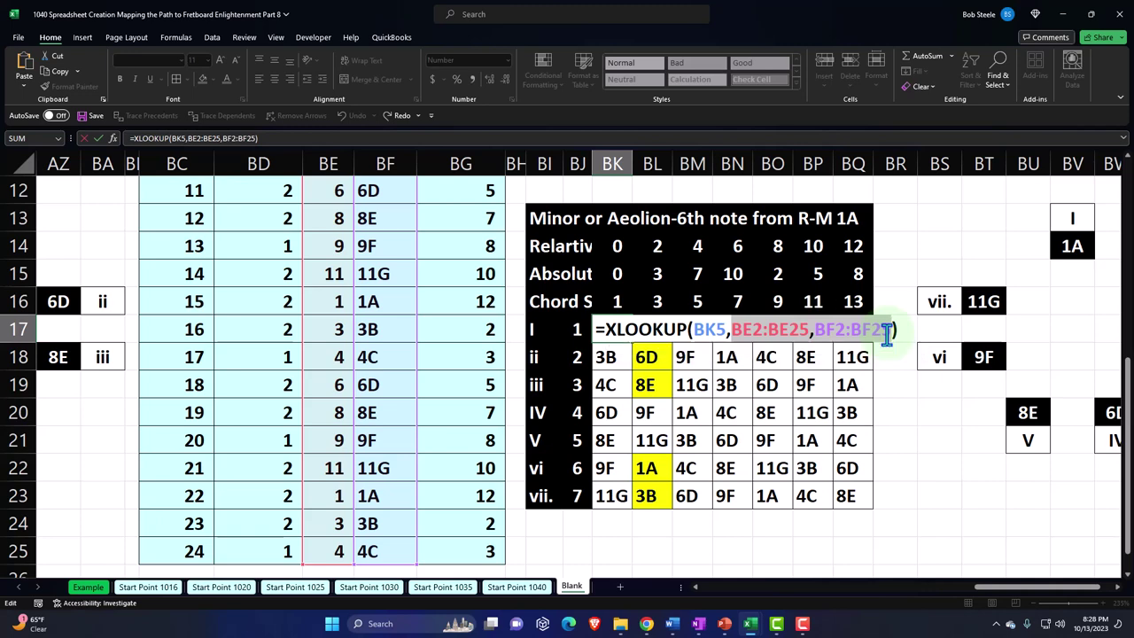
{"action": "key", "text": "Return"}
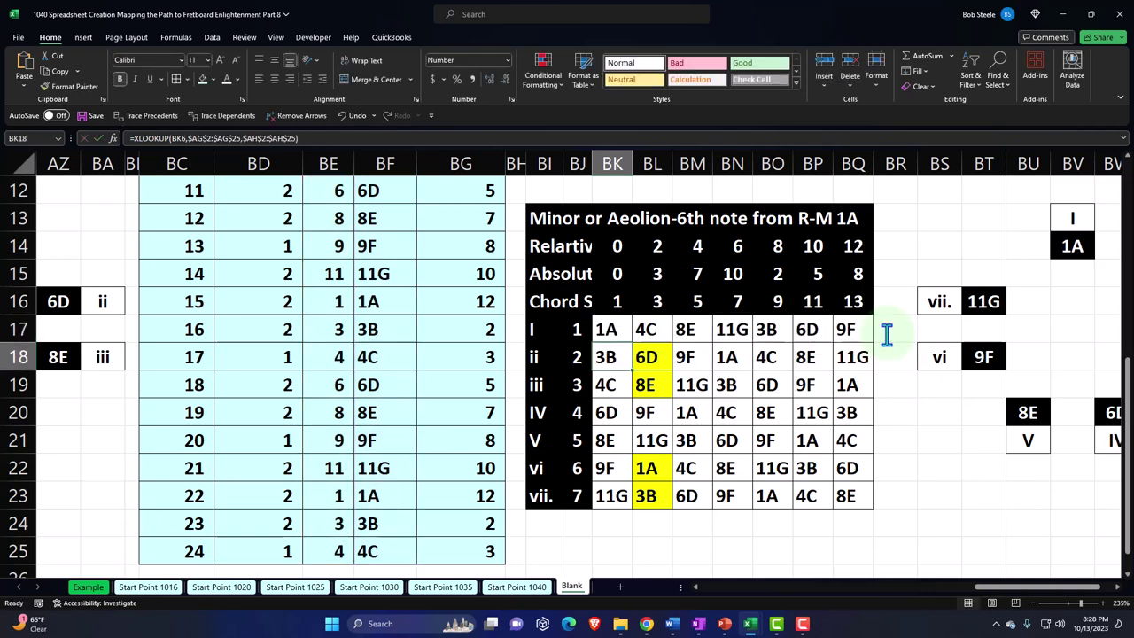
{"action": "double_click", "coordinate": [652, 329]}
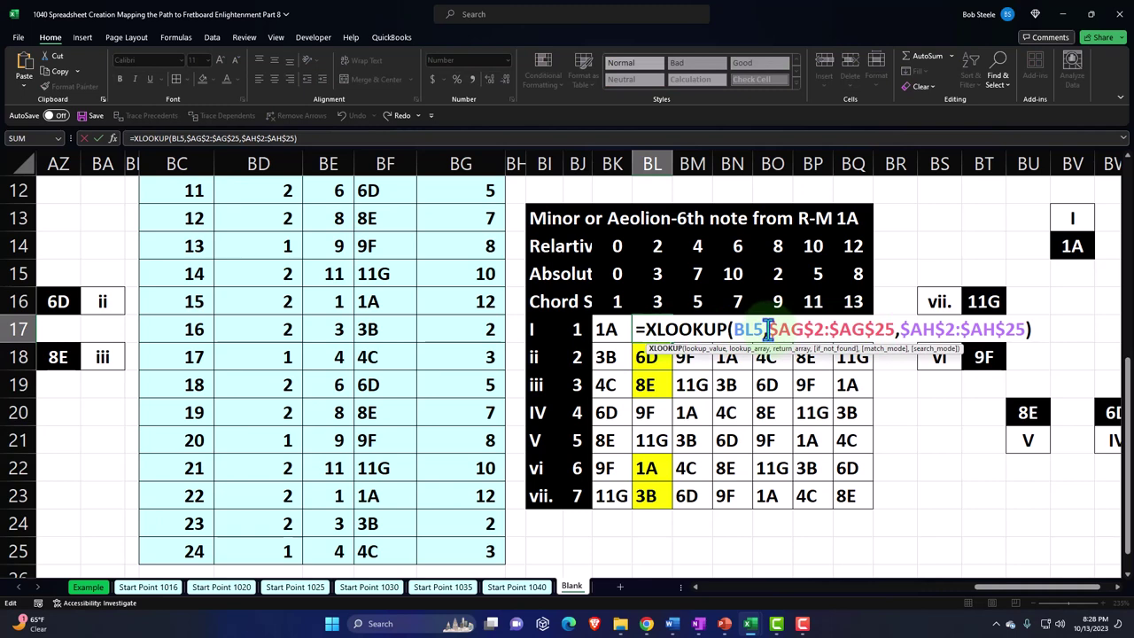
{"action": "left_click_drag", "start_coordinate": [768, 329], "coordinate": [1024, 329]}
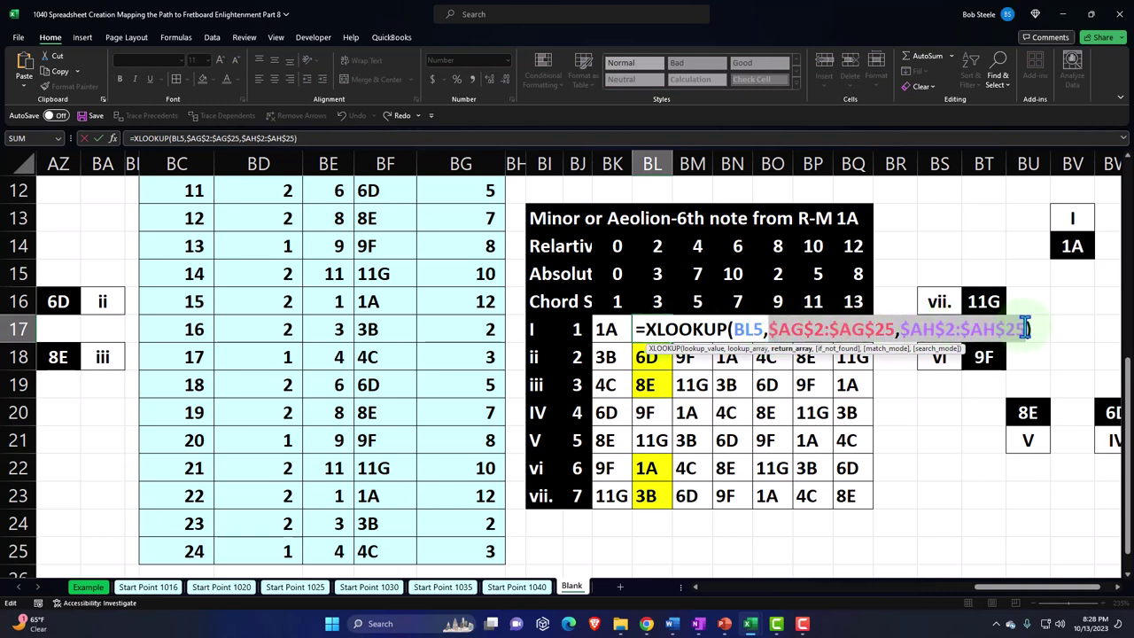
{"action": "key", "text": "F4"}
{"action": "key", "text": "F4"}
{"action": "key", "text": "F4"}
{"action": "key", "text": "Tab"}
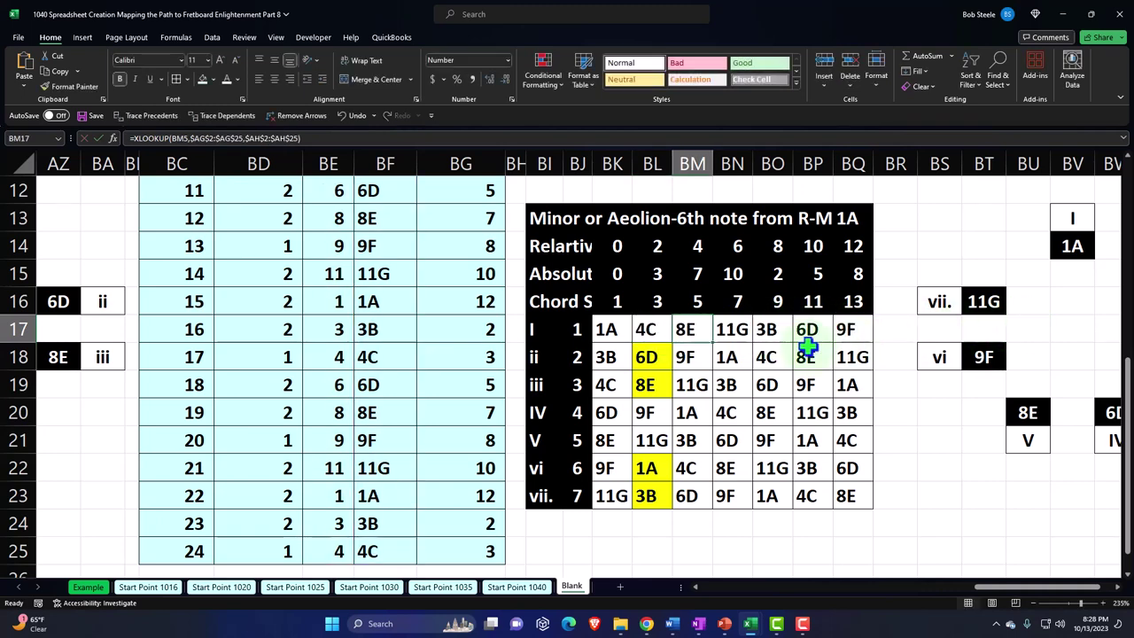
Replace the $AG/$AH lookup ranges with BE2:BE25,BF2:BF25 in BM17 and BN17.
{"action": "double_click", "coordinate": [702, 330]}
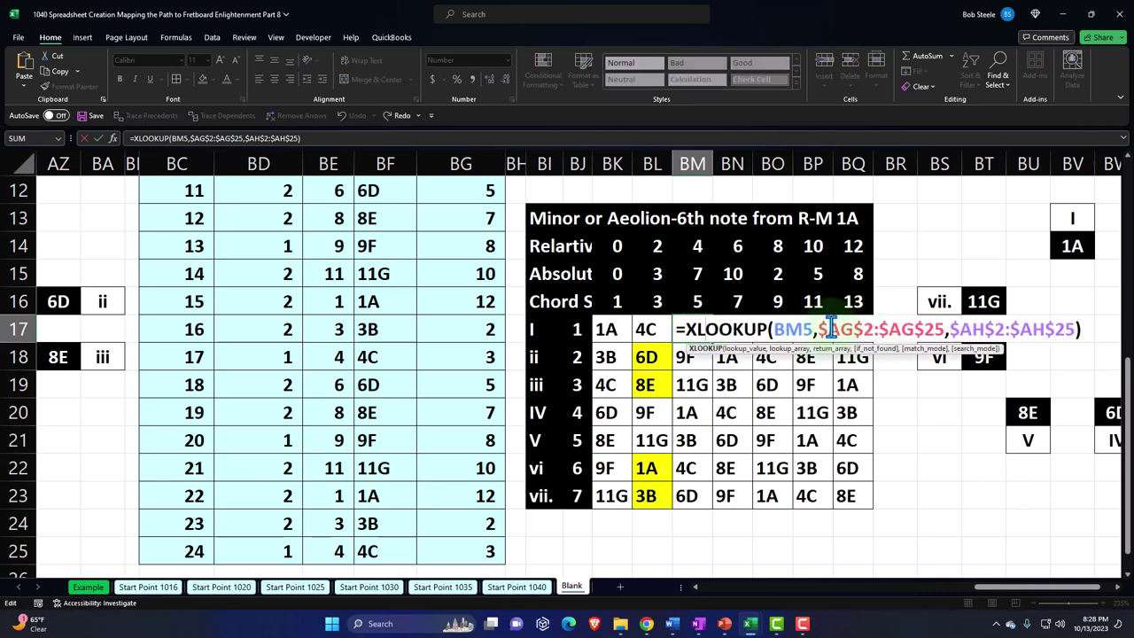
{"action": "left_click_drag", "start_coordinate": [820, 329], "coordinate": [1071, 327]}
{"action": "type", "text": "BE2:BE25,BF2:BF25"}
{"action": "key", "text": "Tab"}
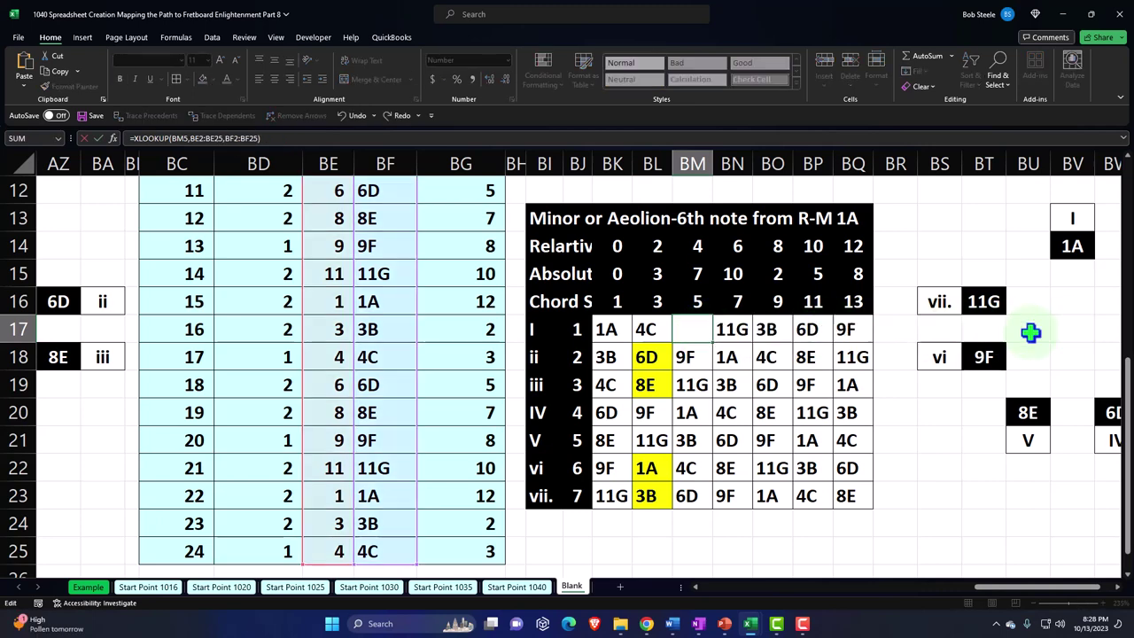
{"action": "double_click", "coordinate": [728, 329]}
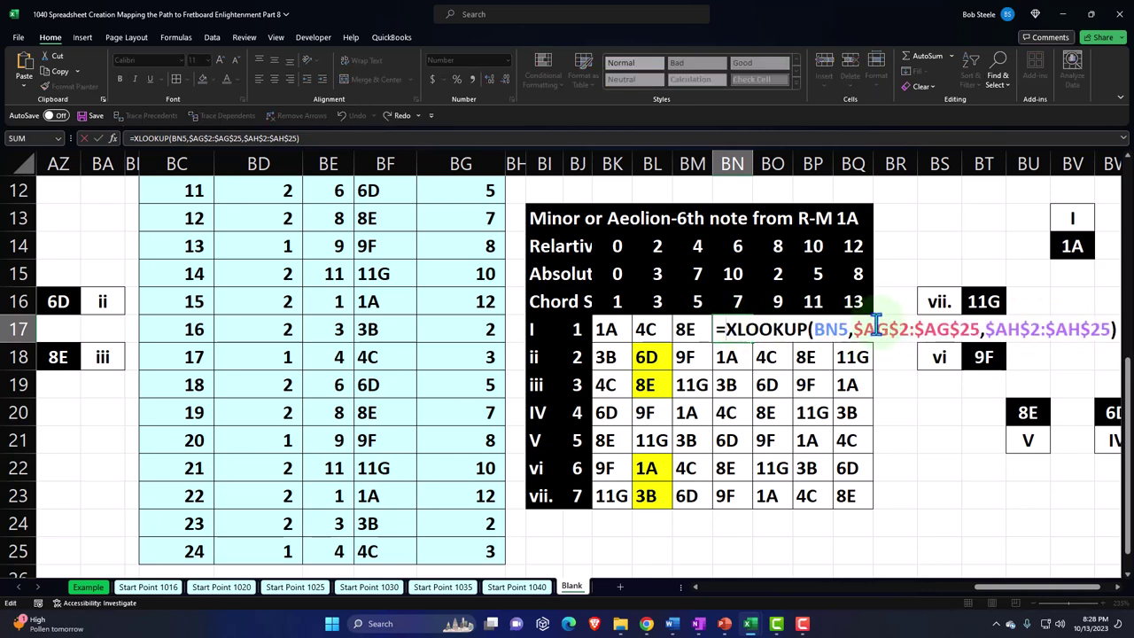
{"action": "left_click_drag", "start_coordinate": [855, 328], "coordinate": [1106, 326]}
{"action": "type", "text": "BE2:BE25,BF2:BF25"}
{"action": "key", "text": "Tab"}
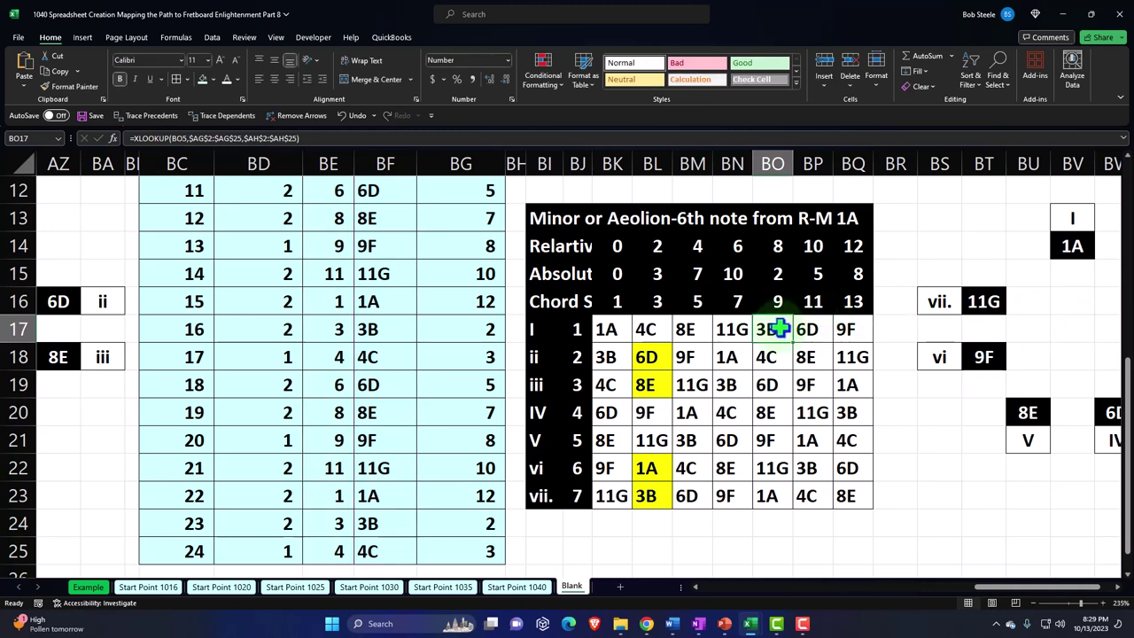
Swap in BE2:BE25,BF2:BF25 for the AG/AH ranges in BO17, BP17 and BQ17.
{"action": "double_click", "coordinate": [774, 329]}
{"action": "left_click_drag", "start_coordinate": [894, 325], "coordinate": [846, 358]}
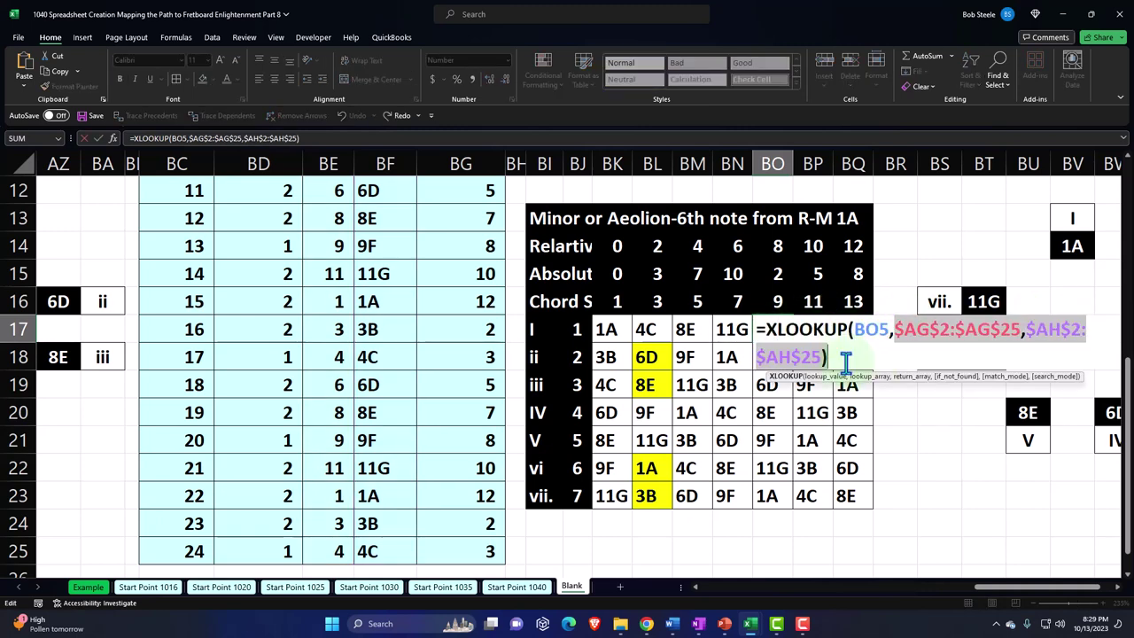
{"action": "type", "text": "BE2:BE25,BF2:BF25"}
{"action": "left_click", "coordinate": [815, 329]}
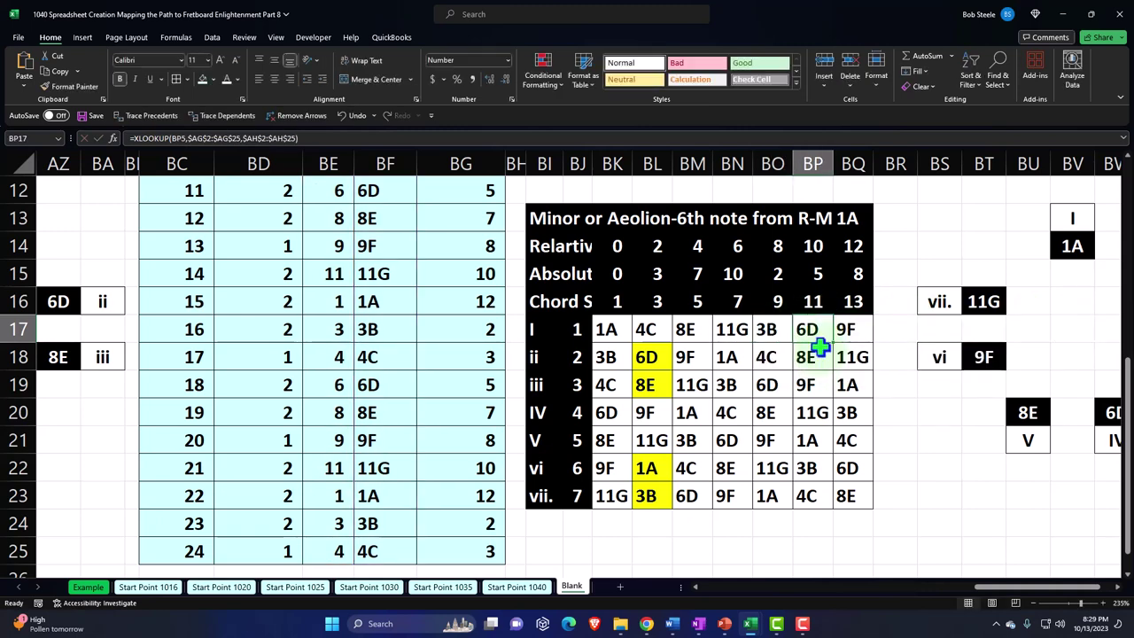
{"action": "double_click", "coordinate": [817, 331]}
{"action": "left_click_drag", "start_coordinate": [928, 328], "coordinate": [930, 356]}
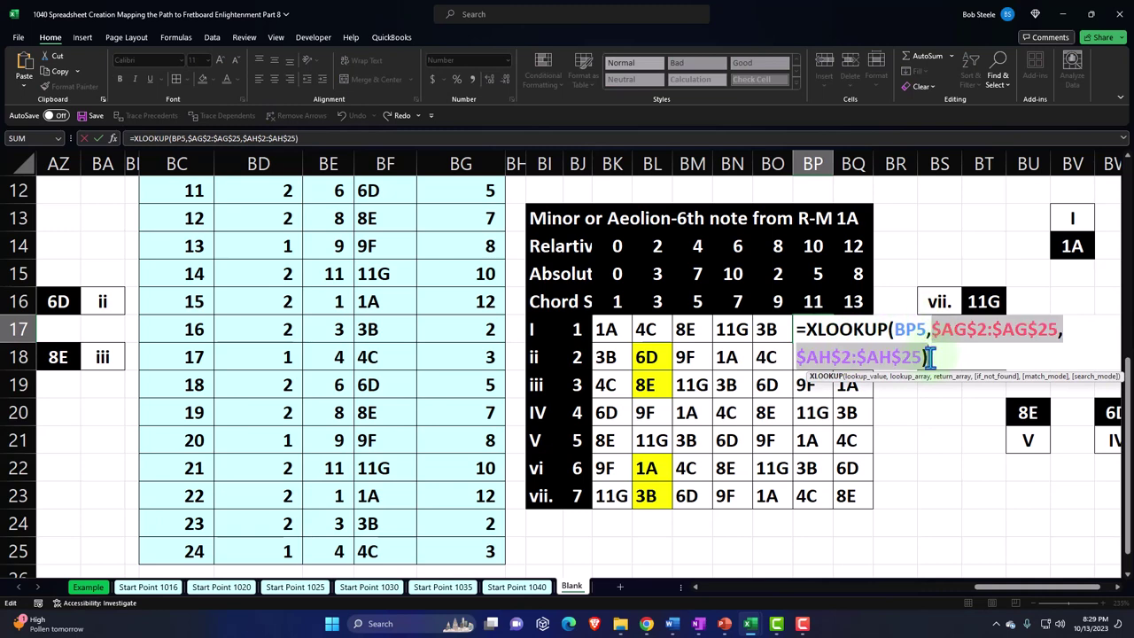
{"action": "type", "text": "BE2:BE25,BF2:BF25"}
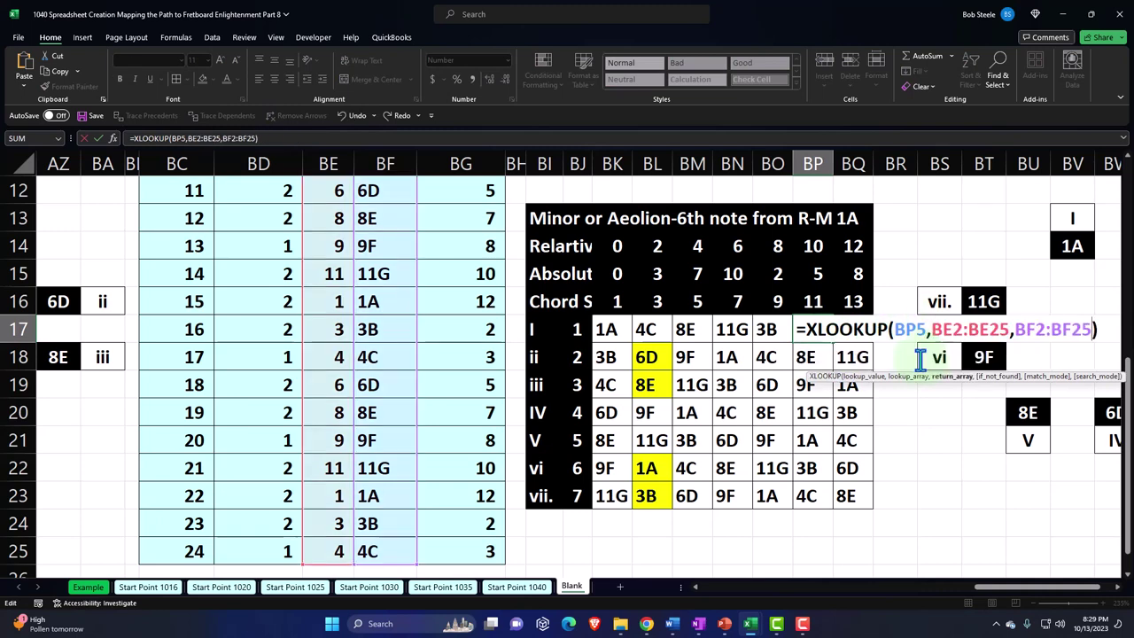
{"action": "left_click", "coordinate": [868, 328]}
{"action": "double_click", "coordinate": [860, 329]}
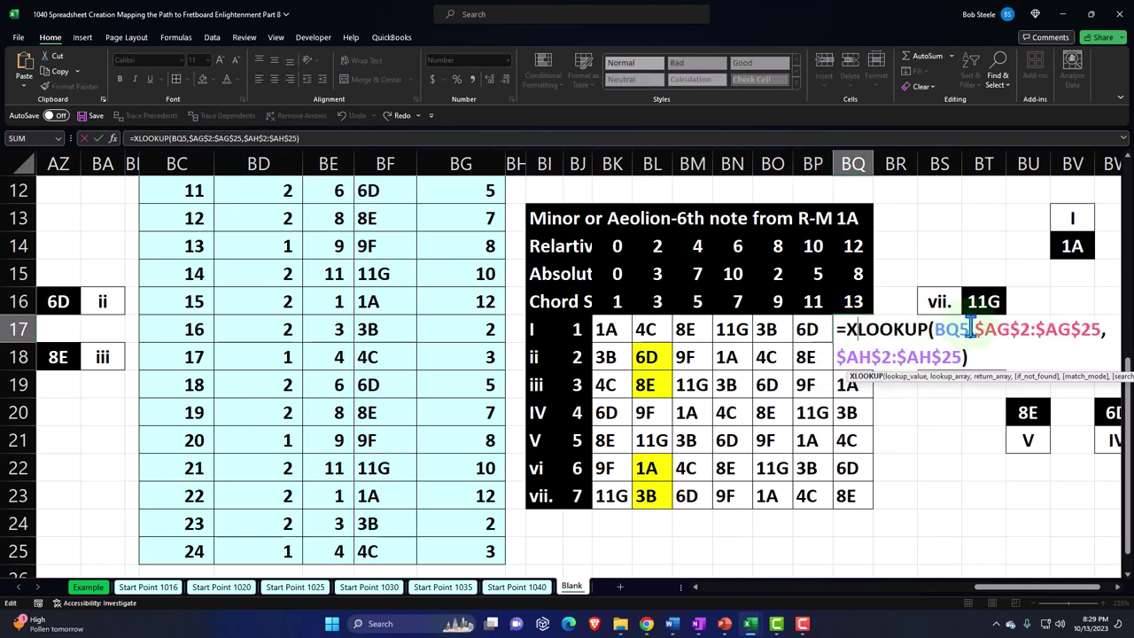
{"action": "left_click_drag", "start_coordinate": [972, 332], "coordinate": [952, 356]}
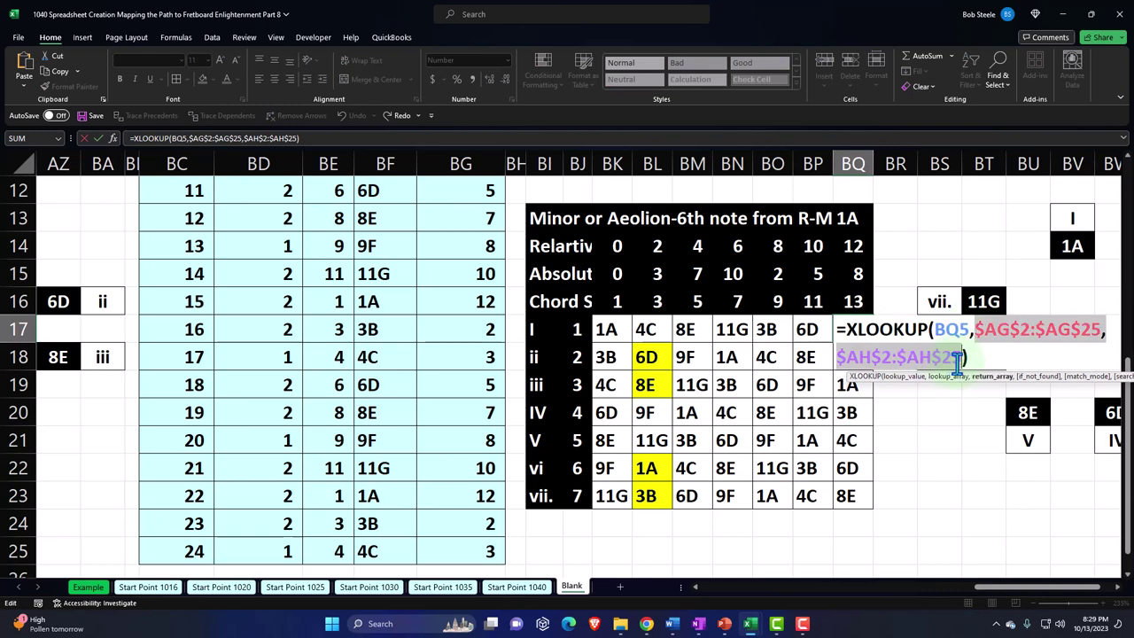
{"action": "type", "text": "BE2:BE25,BF2:BF25"}
{"action": "key", "text": "Return"}
Repoint the BK18 and BL18 XLOOKUPs (3B, 6D) to BE2:BE25 and BF2:BF25.
{"action": "left_click", "coordinate": [611, 356]}
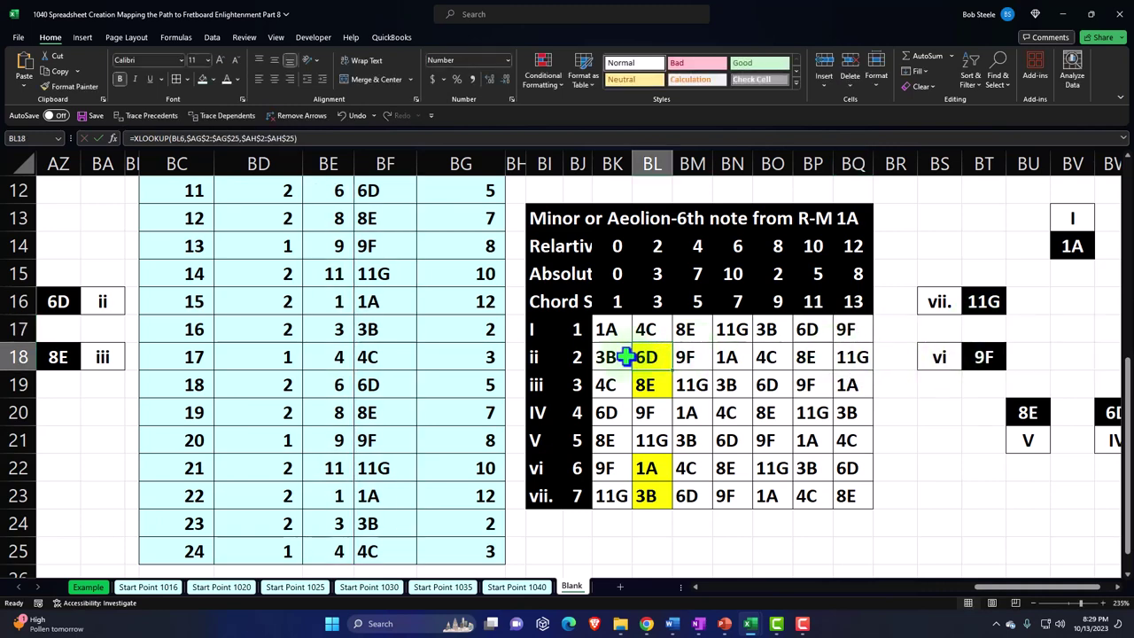
{"action": "double_click", "coordinate": [611, 356]}
{"action": "left_click_drag", "start_coordinate": [732, 350], "coordinate": [977, 352]}
{"action": "type", "text": "BE2:BE25,BF2:BF25"}
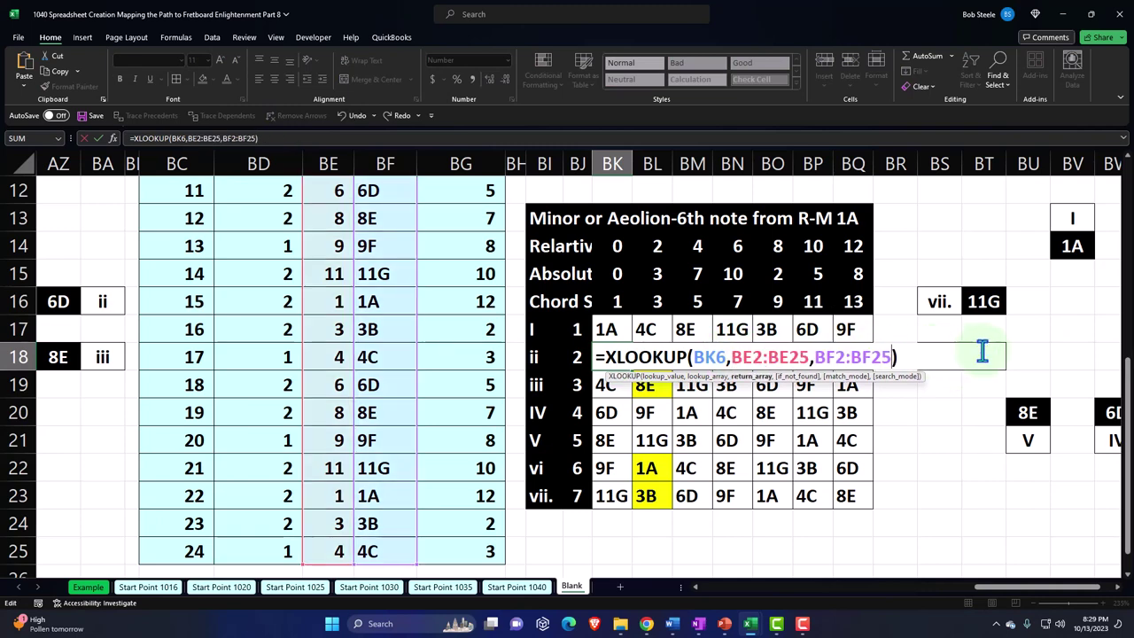
{"action": "left_click", "coordinate": [981, 350]}
{"action": "left_click", "coordinate": [653, 356]}
{"action": "double_click", "coordinate": [653, 356]}
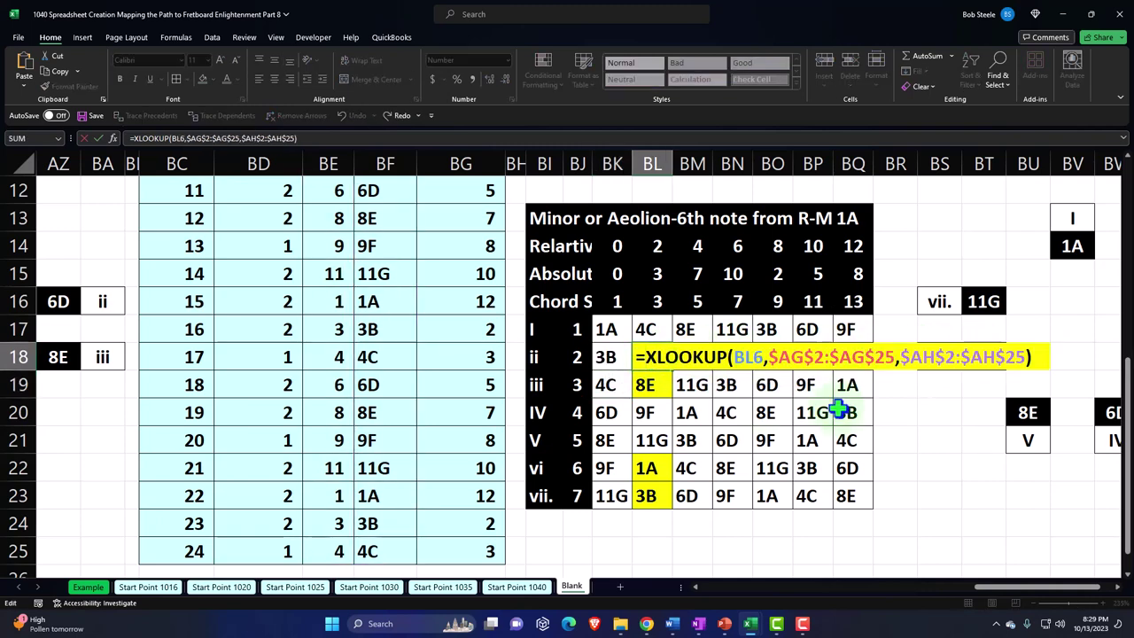
{"action": "left_click_drag", "start_coordinate": [770, 356], "coordinate": [1023, 356]}
{"action": "key", "text": "Return"}
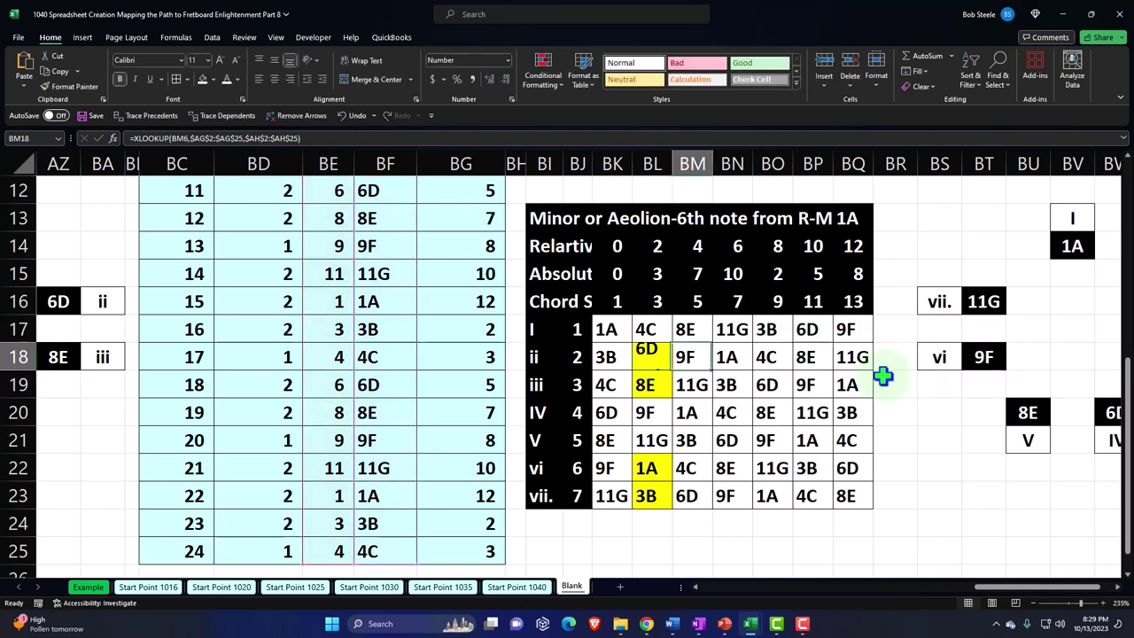
Replace the AG/AH lookup ranges with BE2:BE25,BF2:BF25 in BM18 and BN18 (9F, 1A).
{"action": "double_click", "coordinate": [714, 356]}
{"action": "left_click_drag", "start_coordinate": [816, 358], "coordinate": [1071, 355]}
{"action": "type", "text": "BE2:BE25,BF2:BF25"}
{"action": "key", "text": "Tab"}
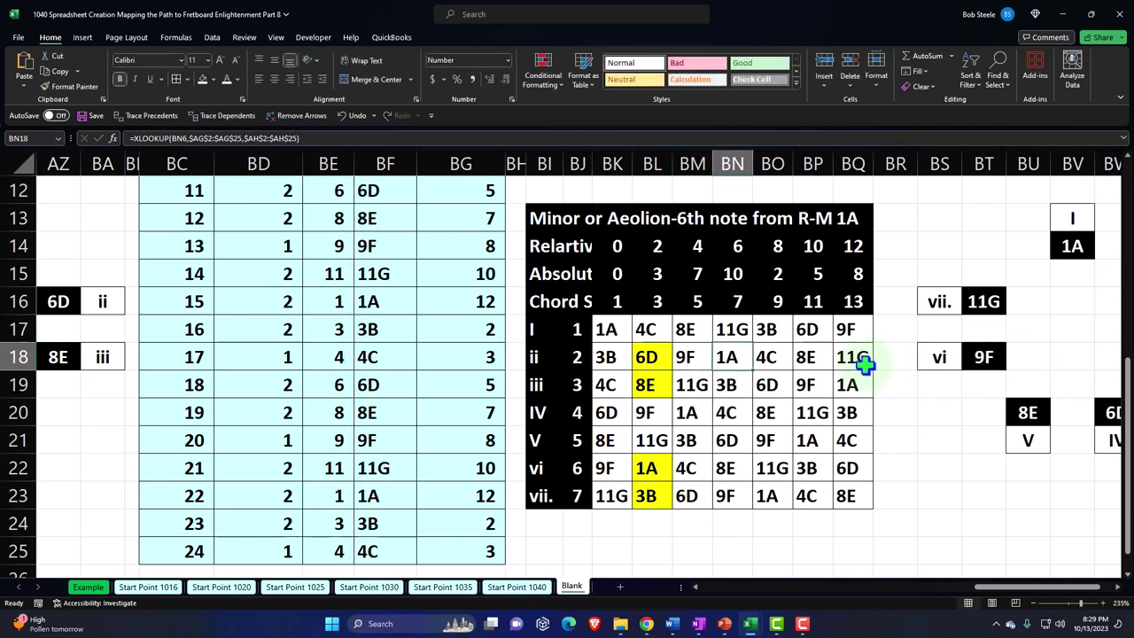
{"action": "double_click", "coordinate": [729, 356]}
{"action": "left_click_drag", "start_coordinate": [852, 359], "coordinate": [1101, 356]}
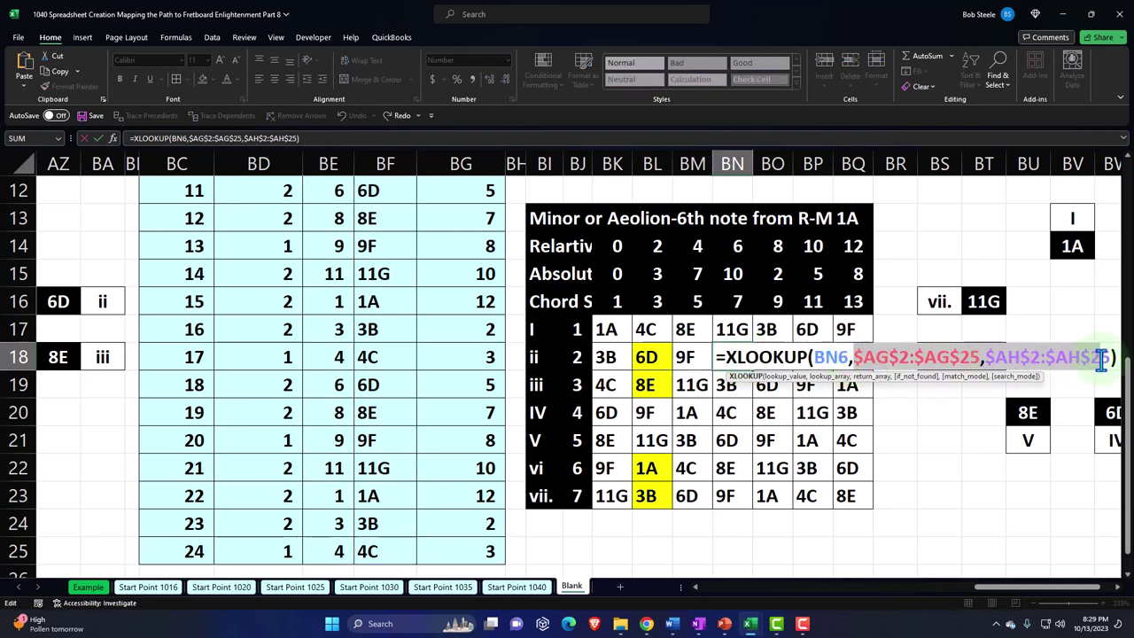
{"action": "type", "text": "BE2:BE25,BF2:BF25"}
{"action": "key", "text": "Tab"}
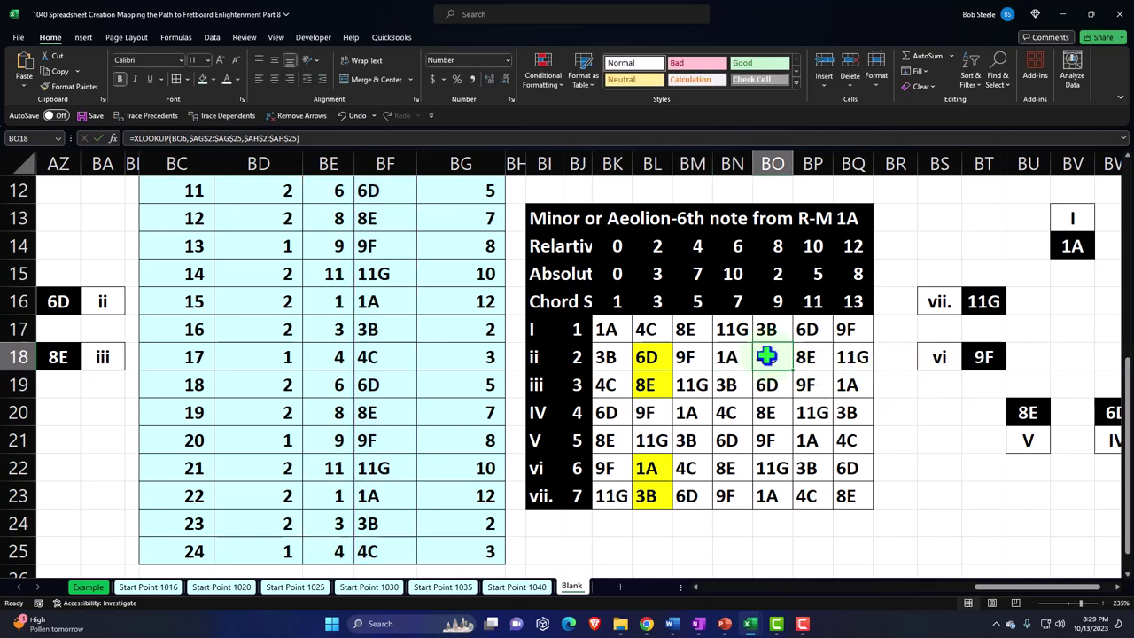
Repoint BO18 to the BE/BF ranges, undoing the first edit that showed ### and redoing it.
{"action": "double_click", "coordinate": [765, 357]}
{"action": "left_click_drag", "start_coordinate": [894, 357], "coordinate": [821, 387]}
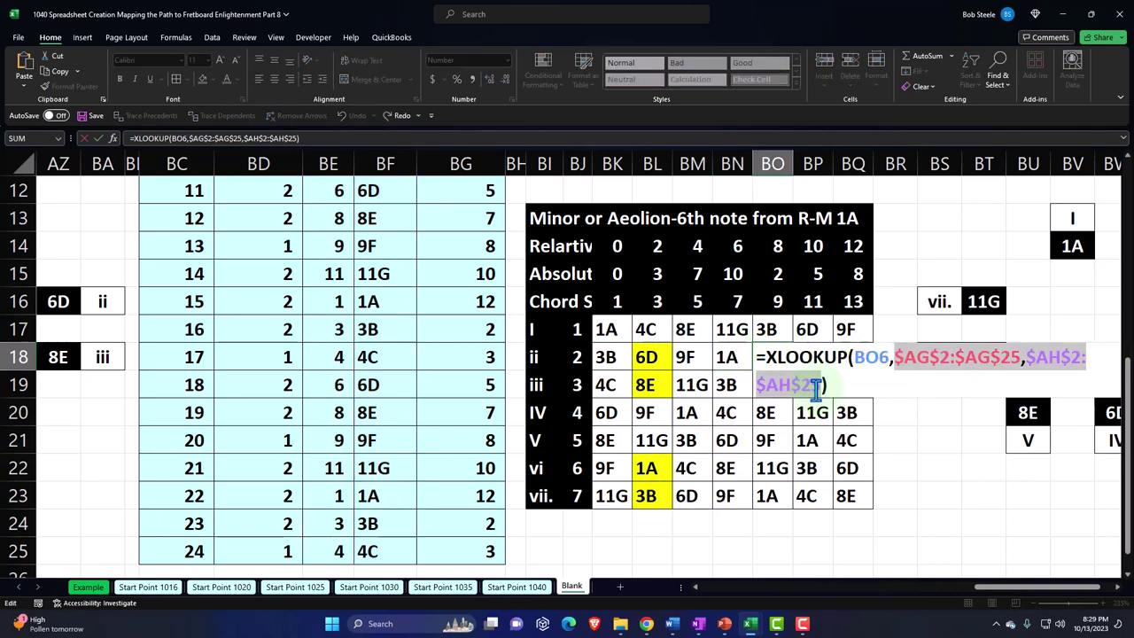
{"action": "type", "text": "BE2:BE25,BF2:BF25"}
{"action": "key", "text": "Tab"}
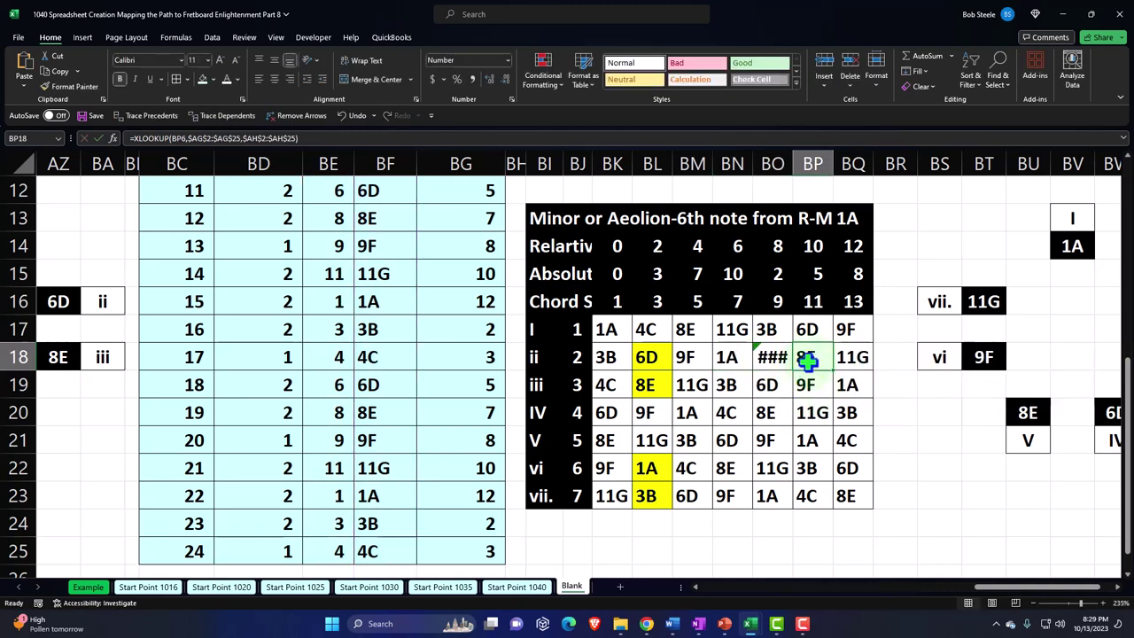
{"action": "left_click", "coordinate": [356, 116]}
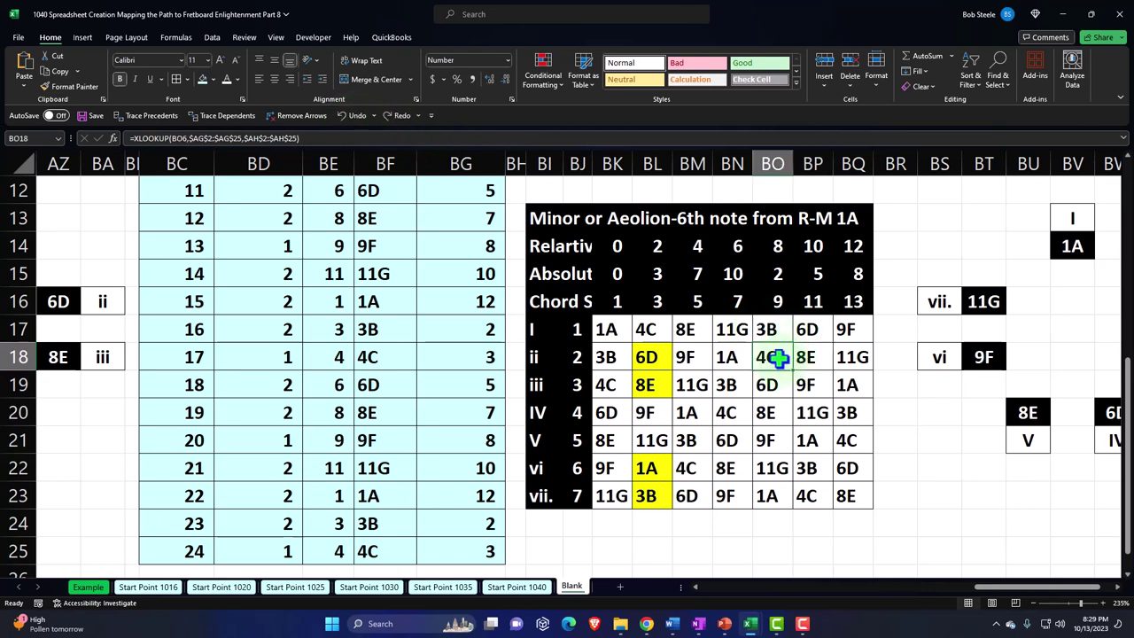
{"action": "double_click", "coordinate": [778, 357]}
{"action": "left_click_drag", "start_coordinate": [897, 357], "coordinate": [822, 382]}
{"action": "type", "text": "BE2:BE25,BF2:BF25"}
{"action": "left_click", "coordinate": [817, 384]}
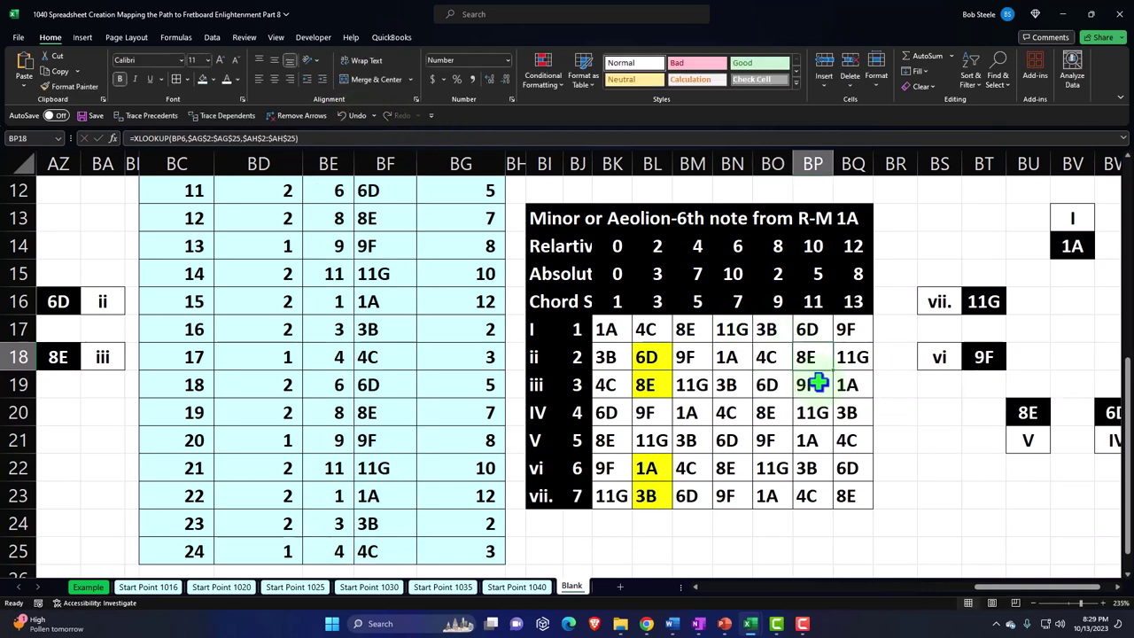
Swap in BE2:BE25,BF2:BF25 for the old ranges in BP18 and BQ18 (8E, 11G).
{"action": "double_click", "coordinate": [806, 356]}
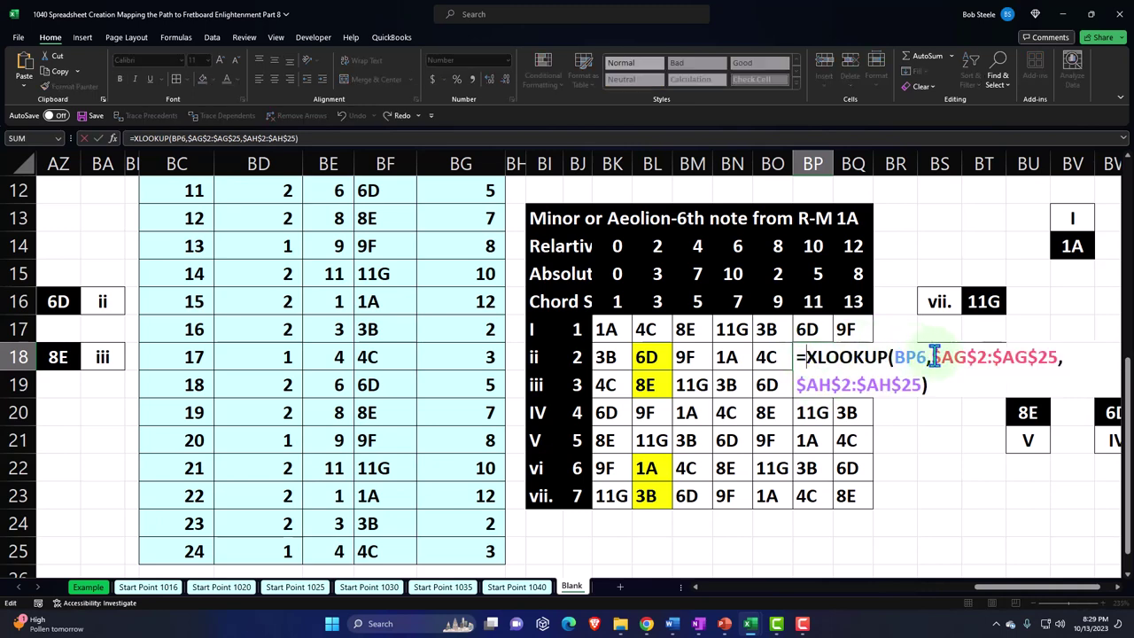
{"action": "left_click_drag", "start_coordinate": [933, 356], "coordinate": [924, 384]}
{"action": "type", "text": "BE2:BE25,BF2:BF25"}
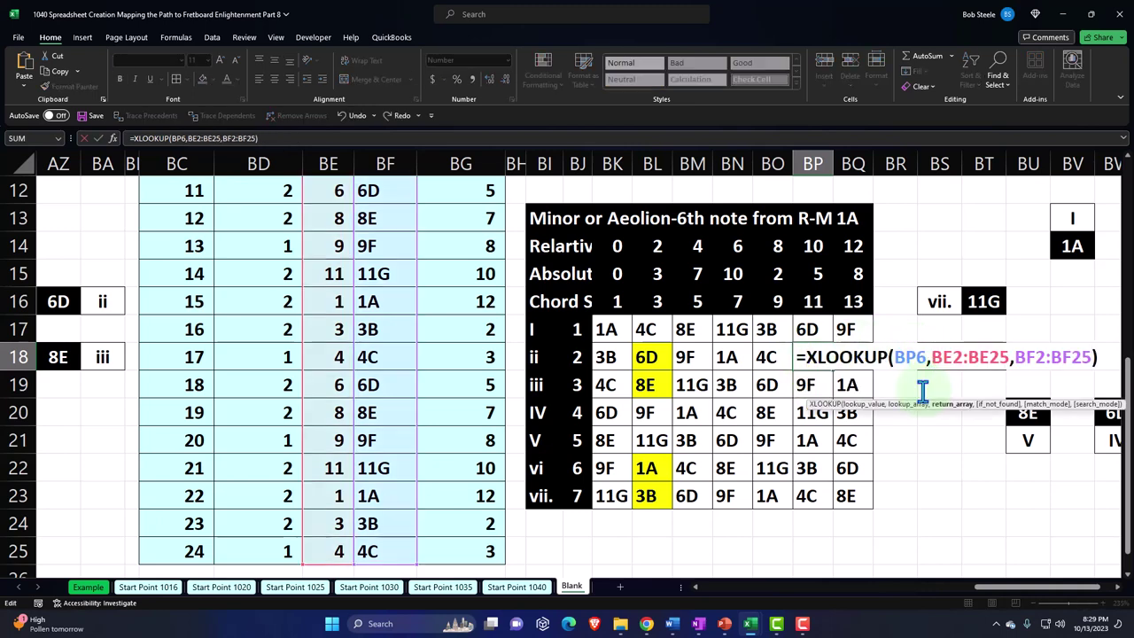
{"action": "left_click", "coordinate": [856, 356]}
{"action": "double_click", "coordinate": [855, 356]}
{"action": "left_click", "coordinate": [978, 365]}
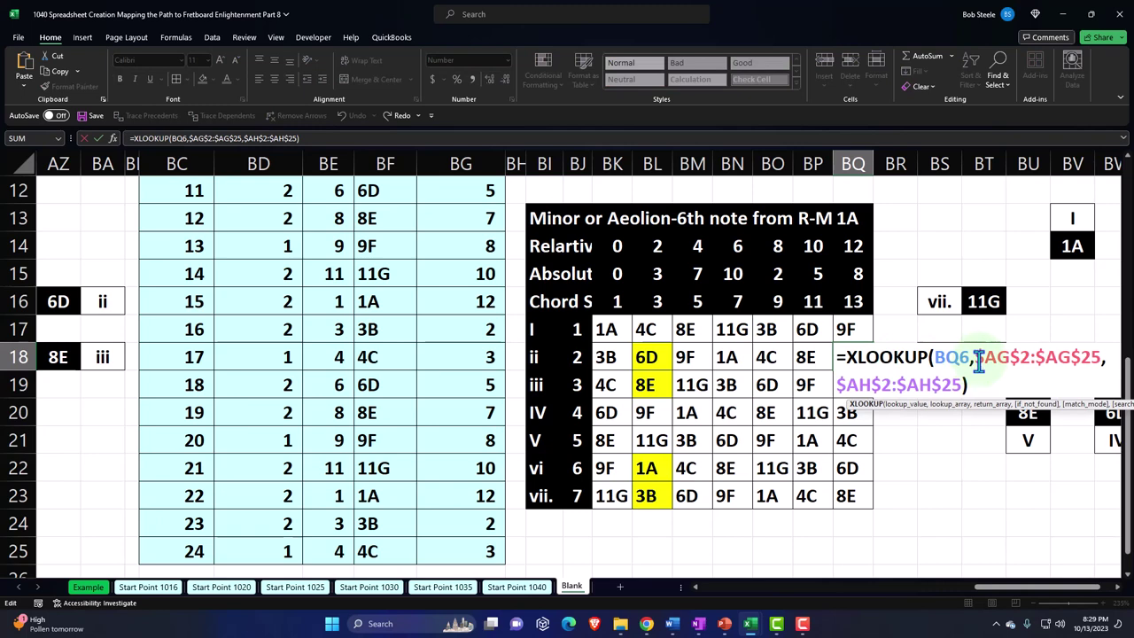
{"action": "left_click_drag", "start_coordinate": [979, 363], "coordinate": [962, 387]}
{"action": "type", "text": "BE2:BE25,BF2:BF25"}
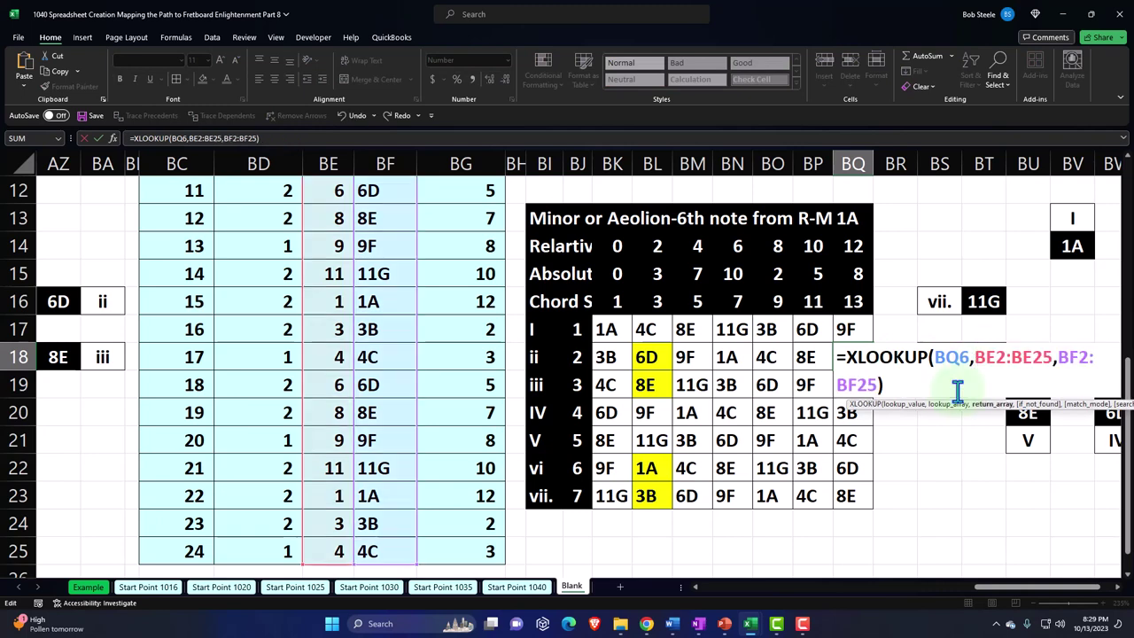
{"action": "key", "text": "Return"}
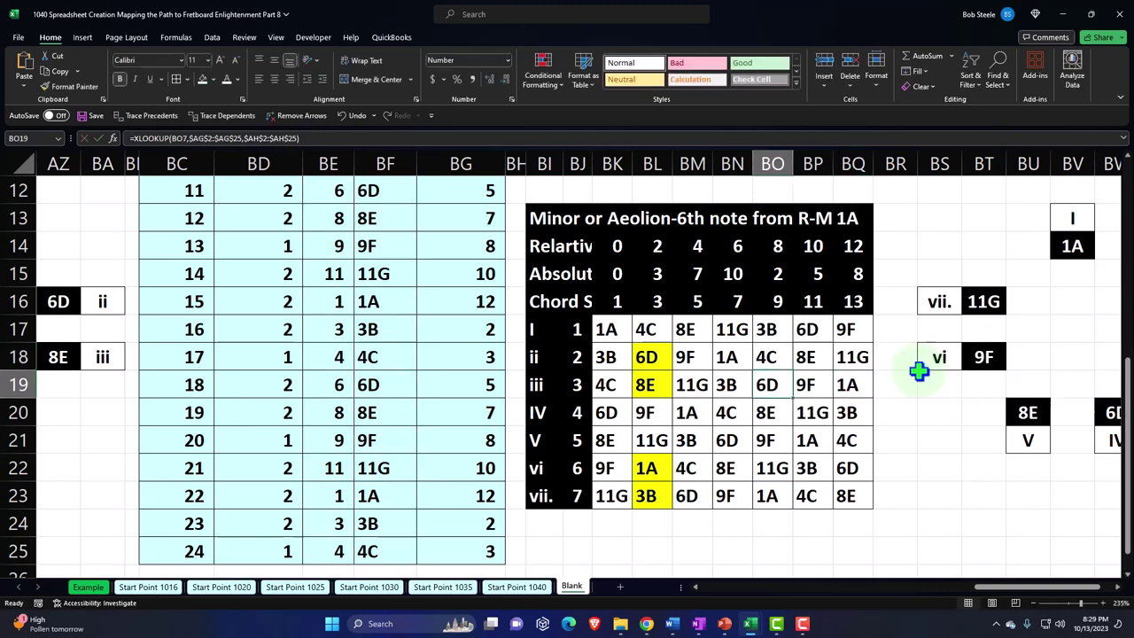
Repoint the BK19 and BL19 XLOOKUPs (4C, 8E) to BE2:BE25 and BF2:BF25.
{"action": "left_click", "coordinate": [626, 385]}
{"action": "double_click", "coordinate": [627, 383]}
{"action": "left_click_drag", "start_coordinate": [732, 382], "coordinate": [989, 387]}
{"action": "type", "text": "BE2:BE25,BF2:BF25"}
{"action": "key", "text": "Return"}
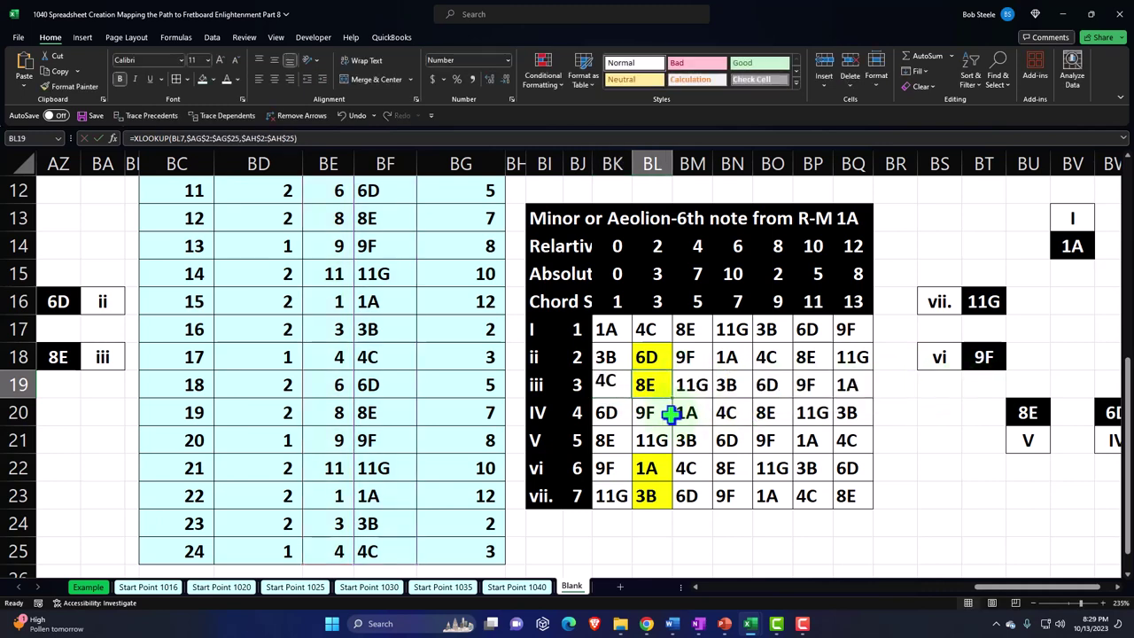
{"action": "left_click", "coordinate": [658, 390]}
{"action": "double_click", "coordinate": [660, 388]}
{"action": "left_click_drag", "start_coordinate": [771, 382], "coordinate": [1019, 385]}
{"action": "type", "text": "BE2:BE25,BF2:BF25"}
{"action": "key", "text": "Return"}
Replace the AG/AH lookup ranges with BE2:BE25,BF2:BF25 in BM19 and BN19 (11G, 3B).
{"action": "left_click", "coordinate": [686, 386]}
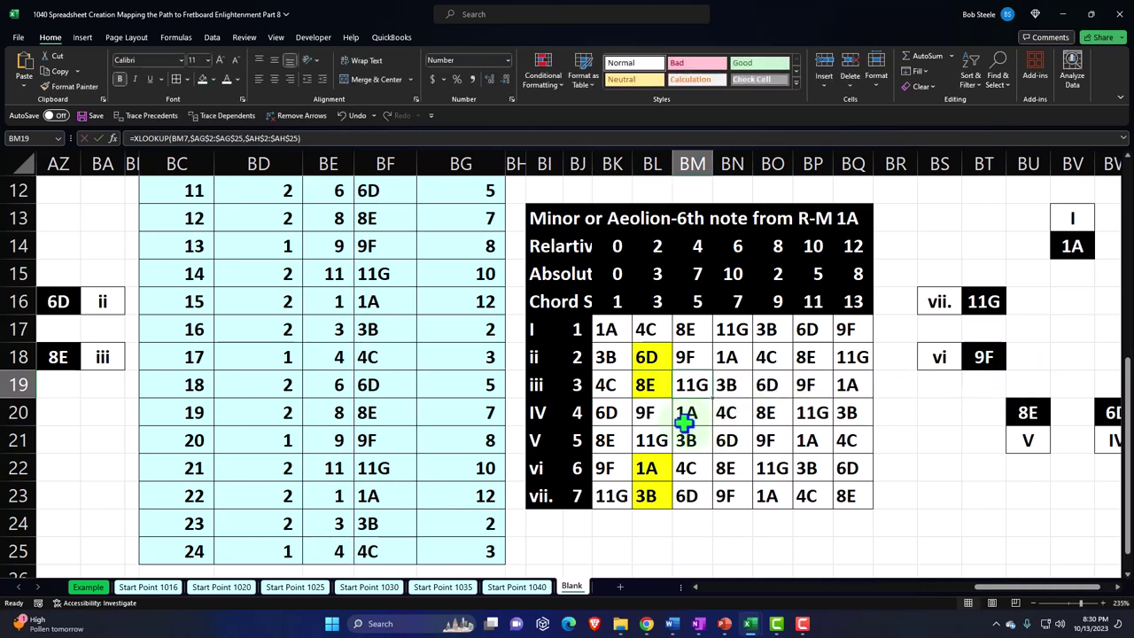
{"action": "double_click", "coordinate": [687, 386]}
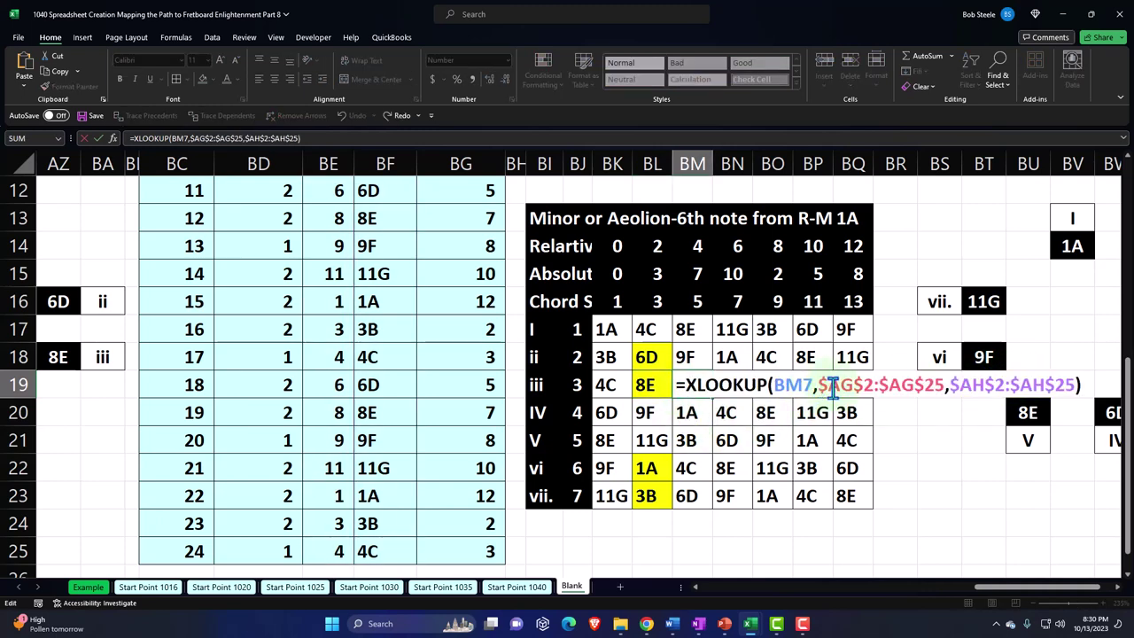
{"action": "left_click_drag", "start_coordinate": [833, 386], "coordinate": [1068, 386]}
{"action": "type", "text": "BE2:BE25,BF2:BF25"}
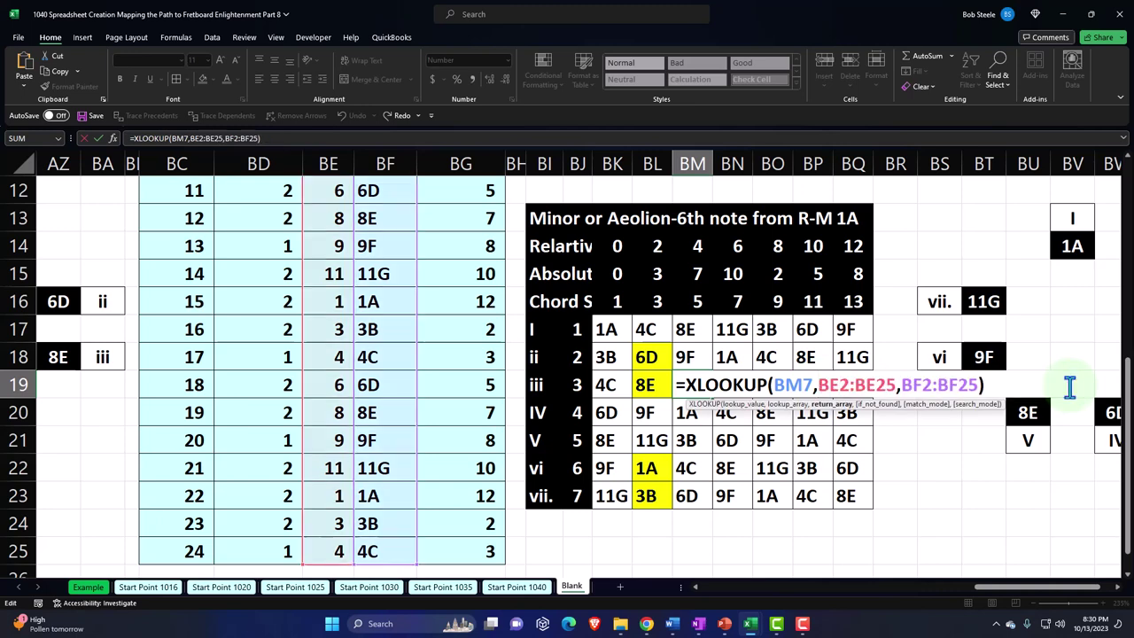
{"action": "left_click", "coordinate": [732, 386]}
{"action": "double_click", "coordinate": [731, 386]}
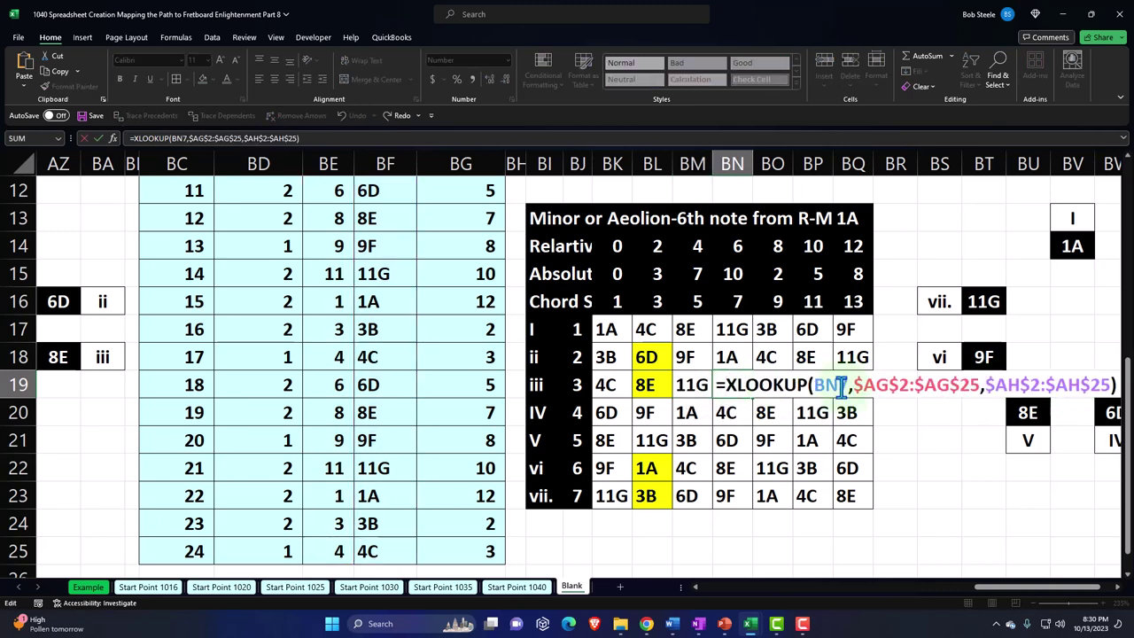
{"action": "left_click_drag", "start_coordinate": [854, 383], "coordinate": [1118, 385]}
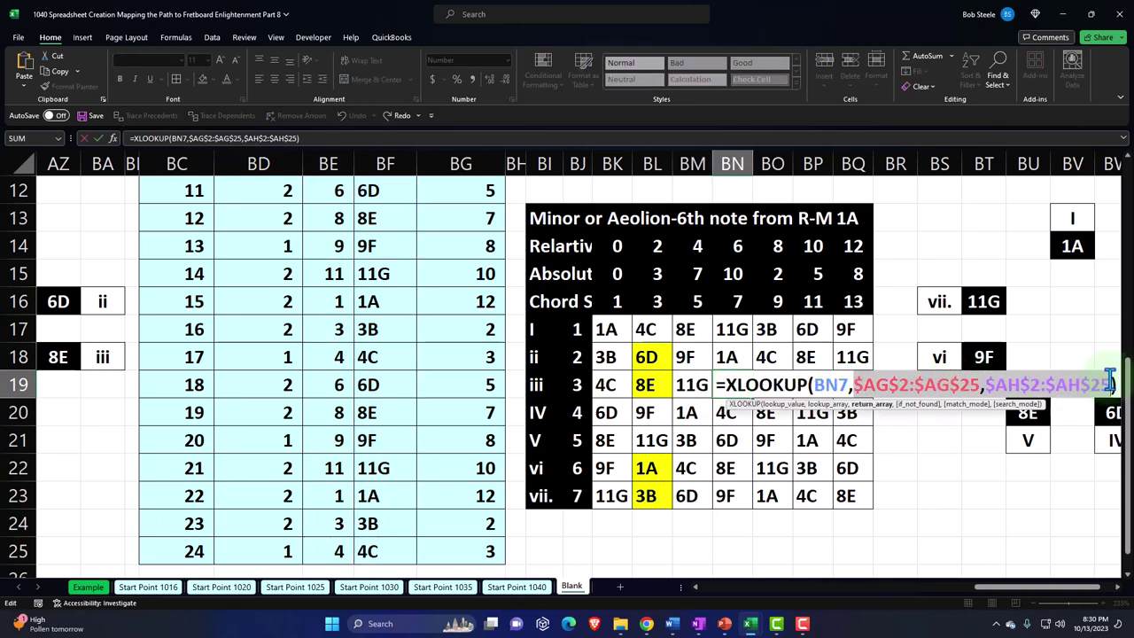
{"action": "type", "text": "BE2:BE25,BF2:BF25"}
{"action": "key", "text": "Tab"}
Rework and commit the BO19, BP19 and BQ19 note formulas (6D, 9F, 1A).
{"action": "double_click", "coordinate": [772, 384]}
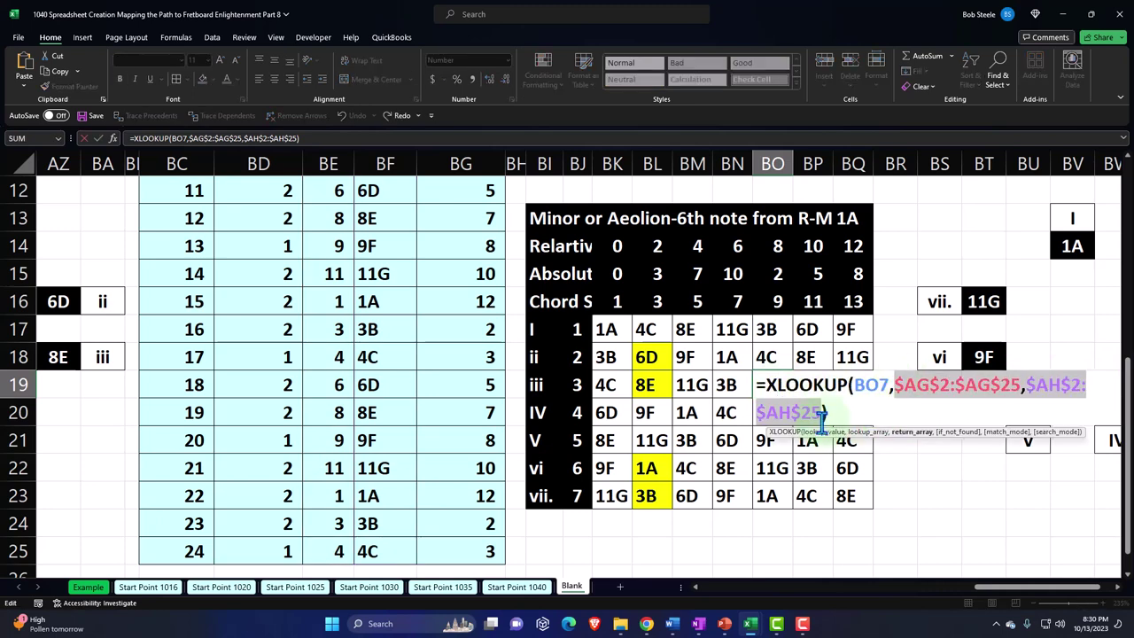
{"action": "left_click", "coordinate": [802, 387]}
{"action": "double_click", "coordinate": [801, 387]}
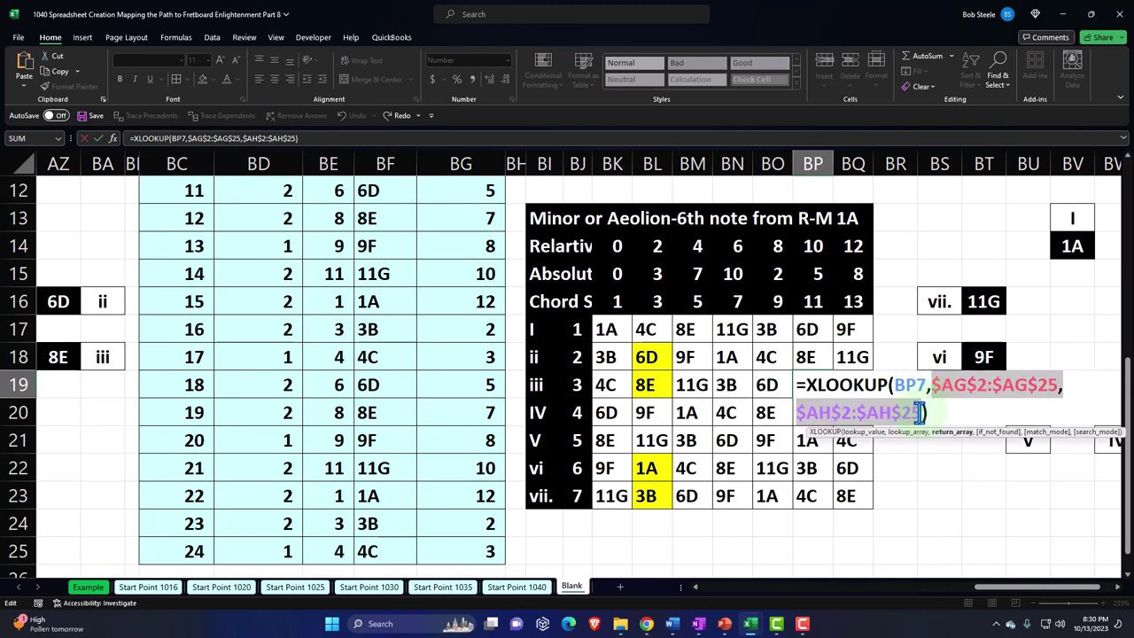
{"action": "key", "text": "Tab"}
{"action": "double_click", "coordinate": [855, 385]}
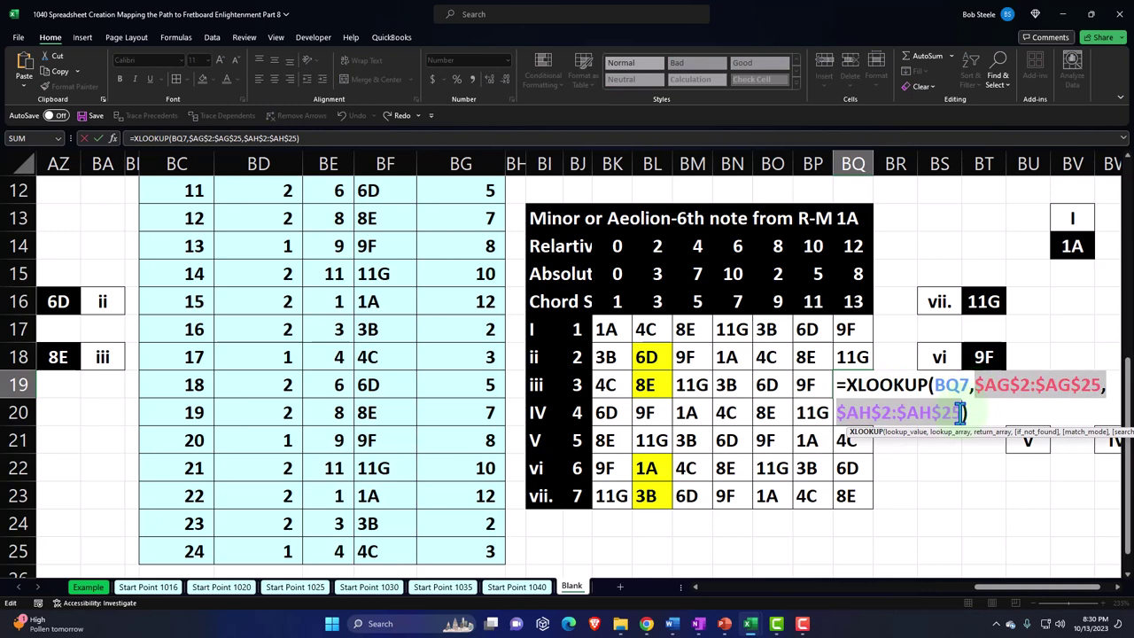
{"action": "key", "text": "Return"}
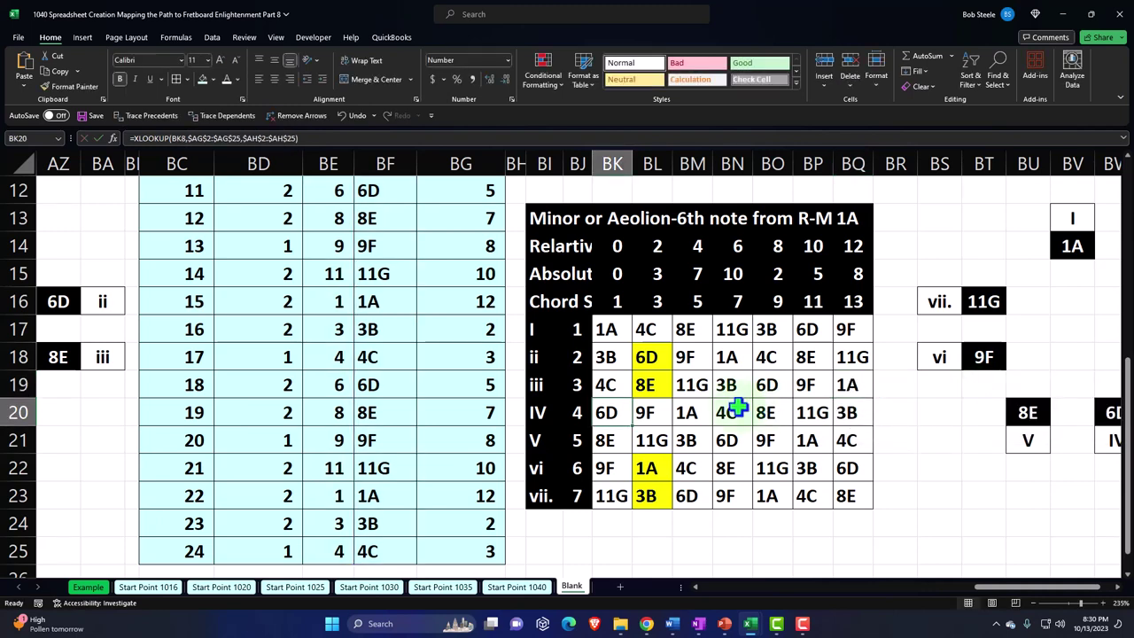
Repoint the BK20 and BL20 XLOOKUPs (6D, 9F) to BE2:BE25 and BF2:BF25.
{"action": "double_click", "coordinate": [615, 413]}
{"action": "left_click_drag", "start_coordinate": [731, 405], "coordinate": [980, 417]}
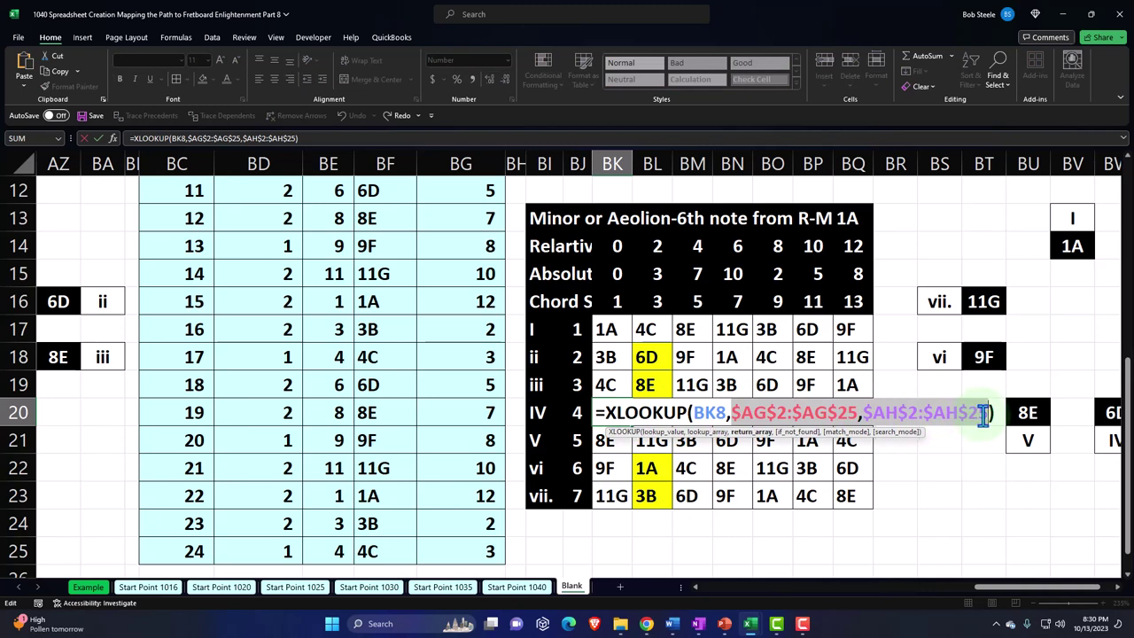
{"action": "type", "text": "BE2:BE25,BF2:BF25"}
{"action": "key", "text": "Tab"}
{"action": "double_click", "coordinate": [649, 415]}
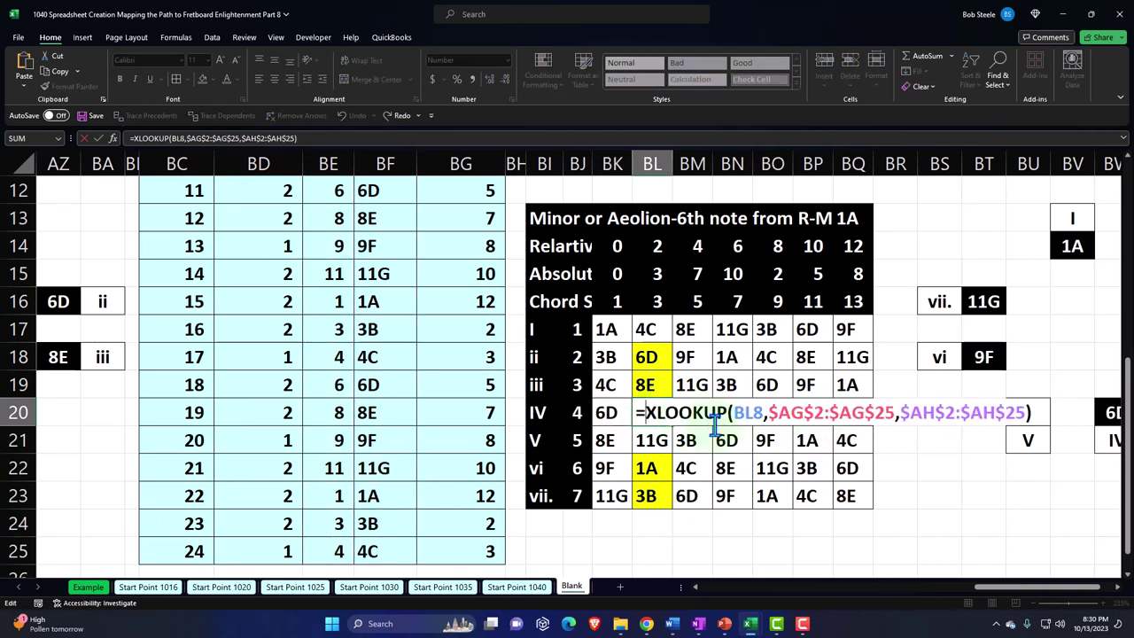
{"action": "left_click_drag", "start_coordinate": [768, 406], "coordinate": [1019, 413]}
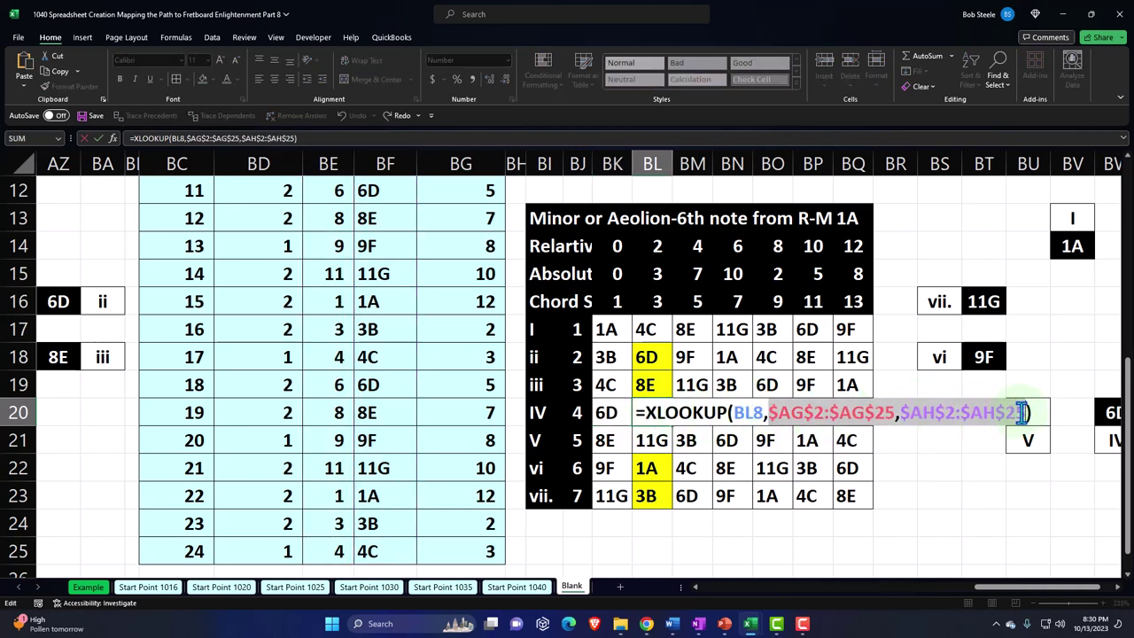
{"action": "type", "text": "BE2:BE25,BF2:BF25"}
{"action": "key", "text": "Tab"}
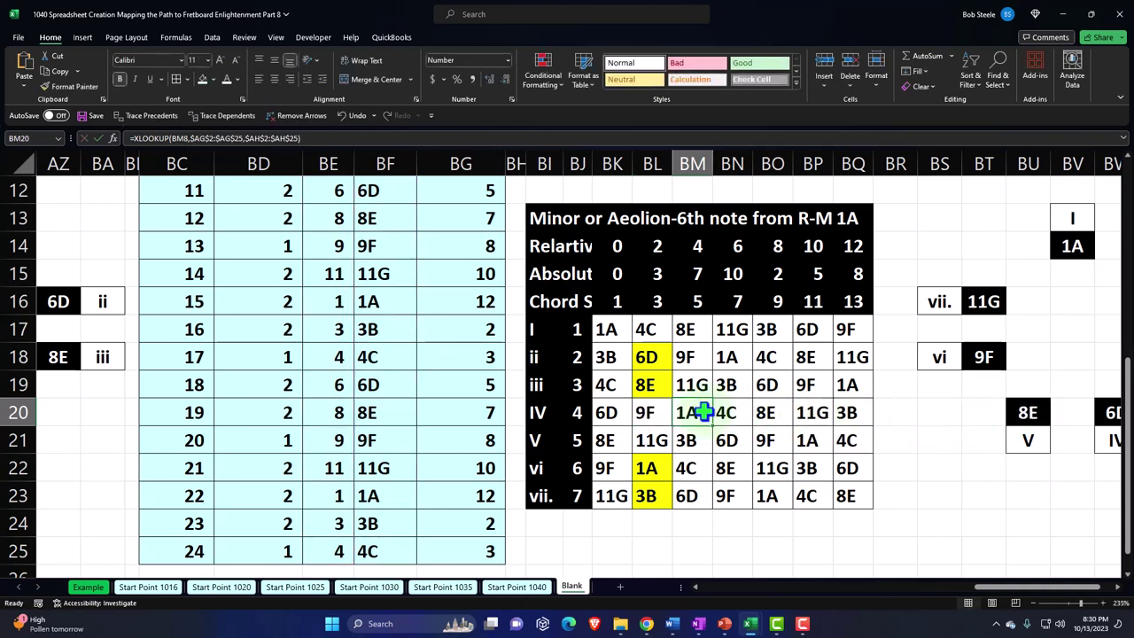
Replace the AG/AH lookup ranges with BE2:BE25,BF2:BF25 in BM20 and BN20 (1A, 4C).
{"action": "double_click", "coordinate": [702, 412]}
{"action": "left_click_drag", "start_coordinate": [820, 412], "coordinate": [1048, 416]}
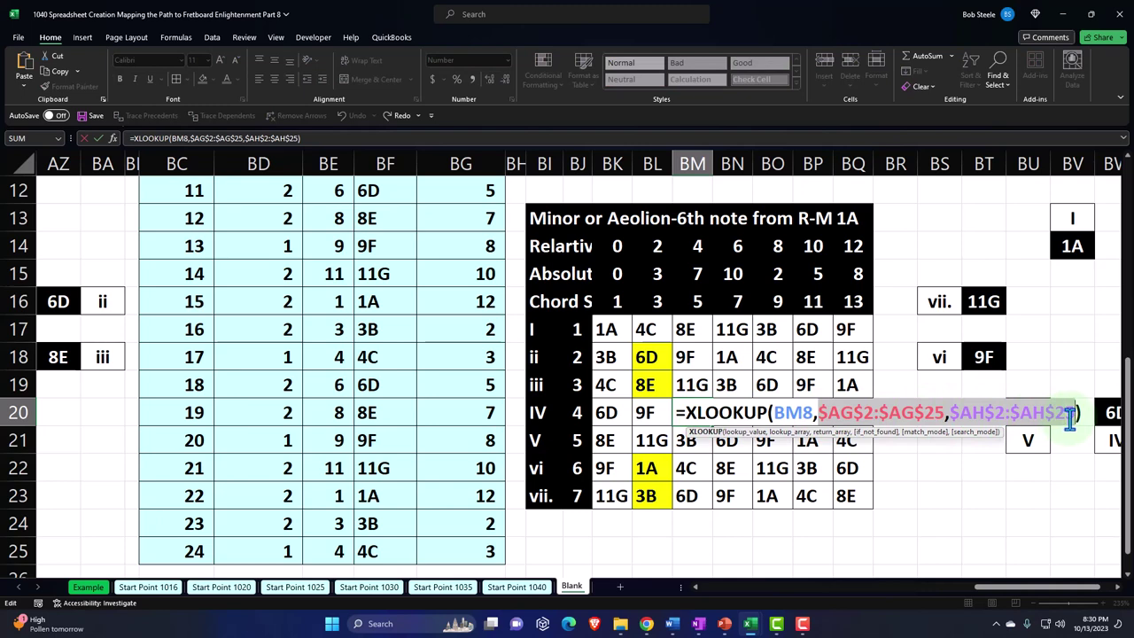
{"action": "type", "text": "BE2:BE25,BF2:BF25"}
{"action": "key", "text": "Tab"}
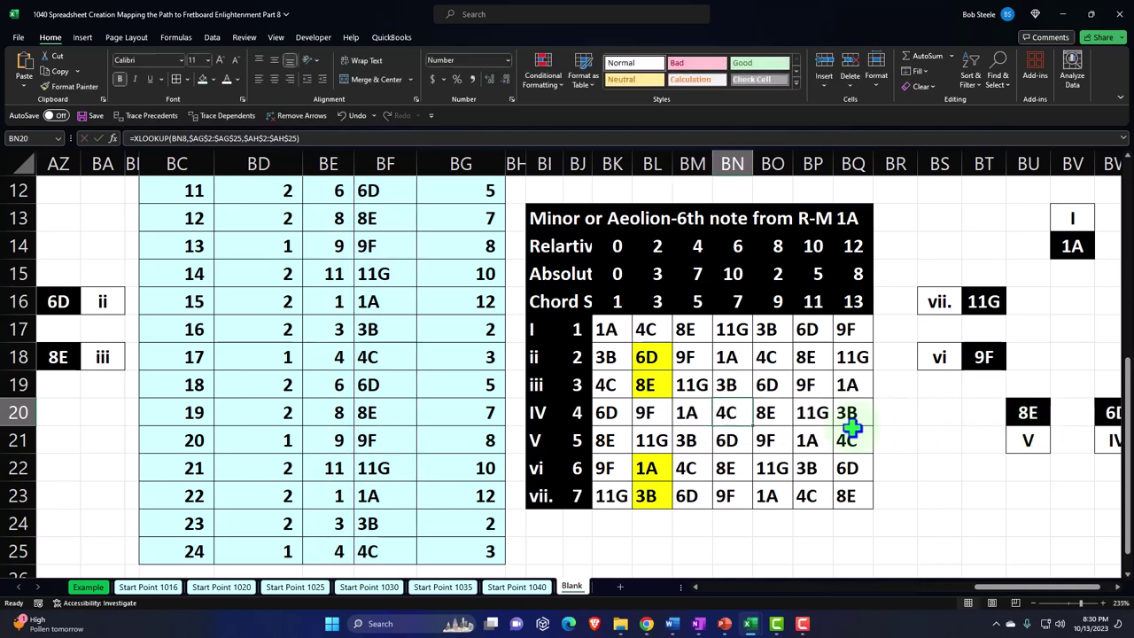
{"action": "double_click", "coordinate": [732, 412]}
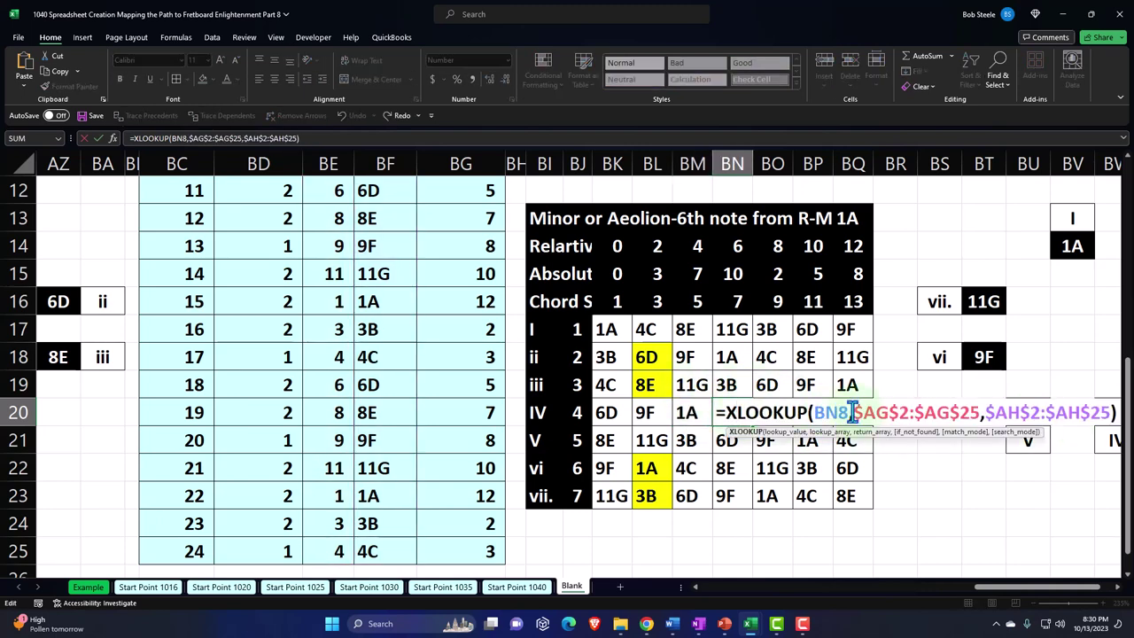
{"action": "left_click_drag", "start_coordinate": [852, 412], "coordinate": [1090, 421]}
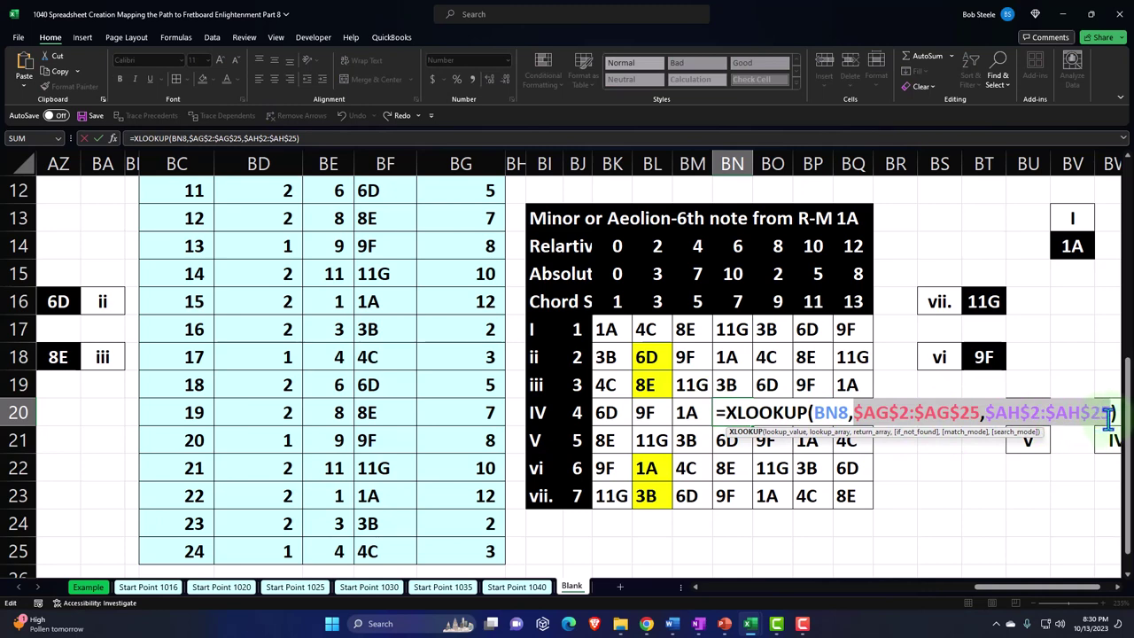
{"action": "type", "text": "BE2:BE25,BF2:BF25"}
{"action": "key", "text": "Tab"}
Swap in the BE/BF ranges in BO20, BP20 and BQ20 (8E, 11G, 3B).
{"action": "double_click", "coordinate": [773, 414]}
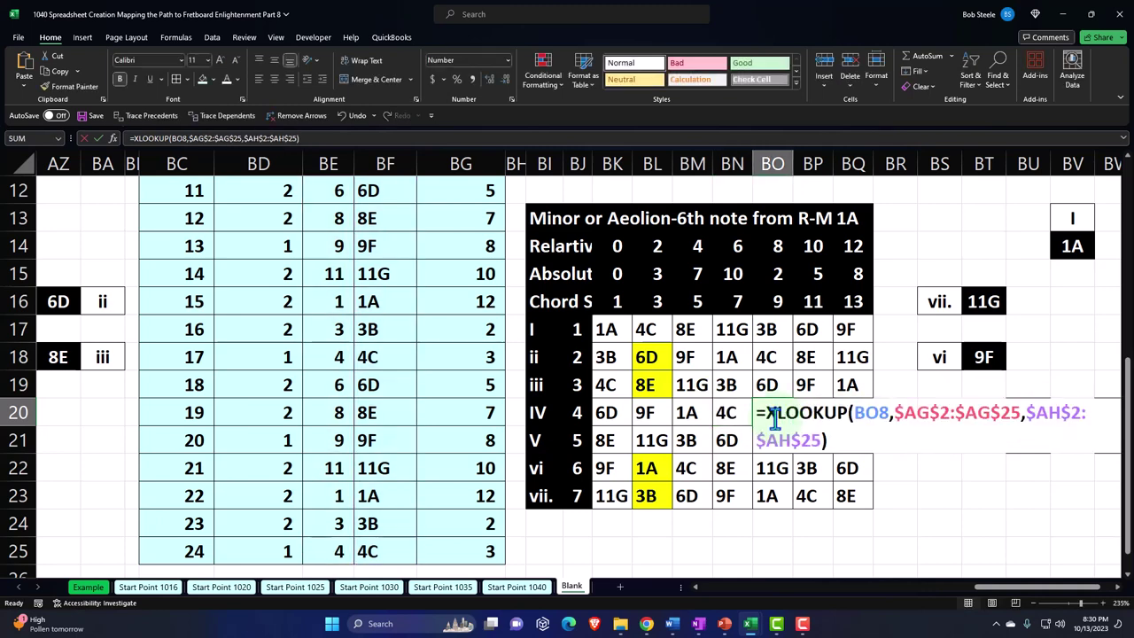
{"action": "left_click_drag", "start_coordinate": [897, 411], "coordinate": [833, 442]}
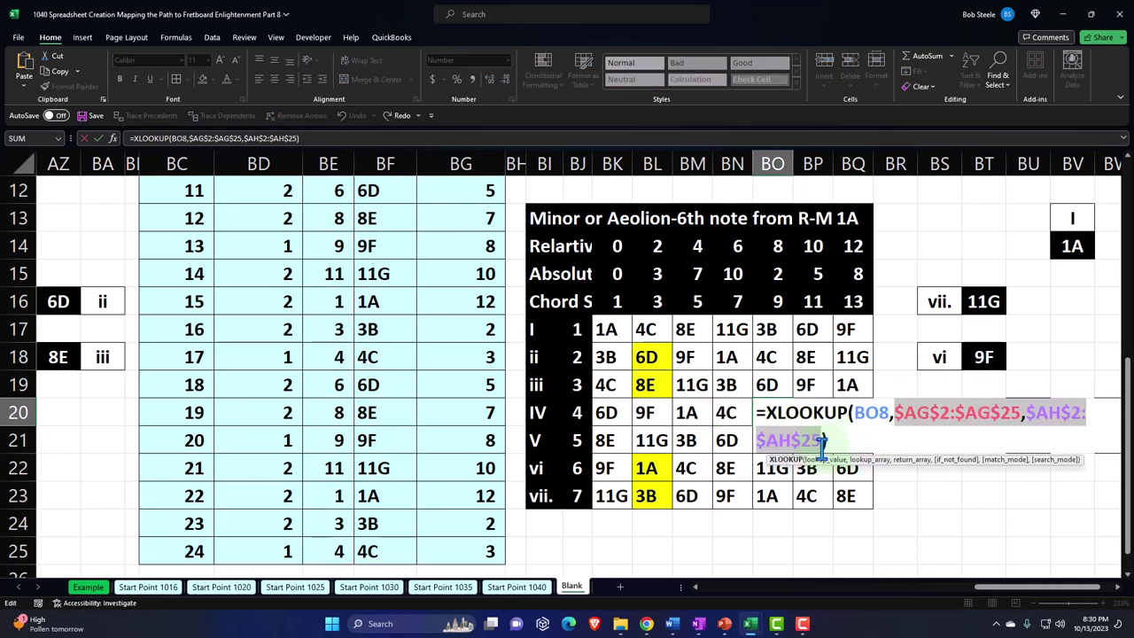
{"action": "type", "text": "BE2:BE25,BF2:BF25"}
{"action": "key", "text": "Tab"}
{"action": "double_click", "coordinate": [809, 414]}
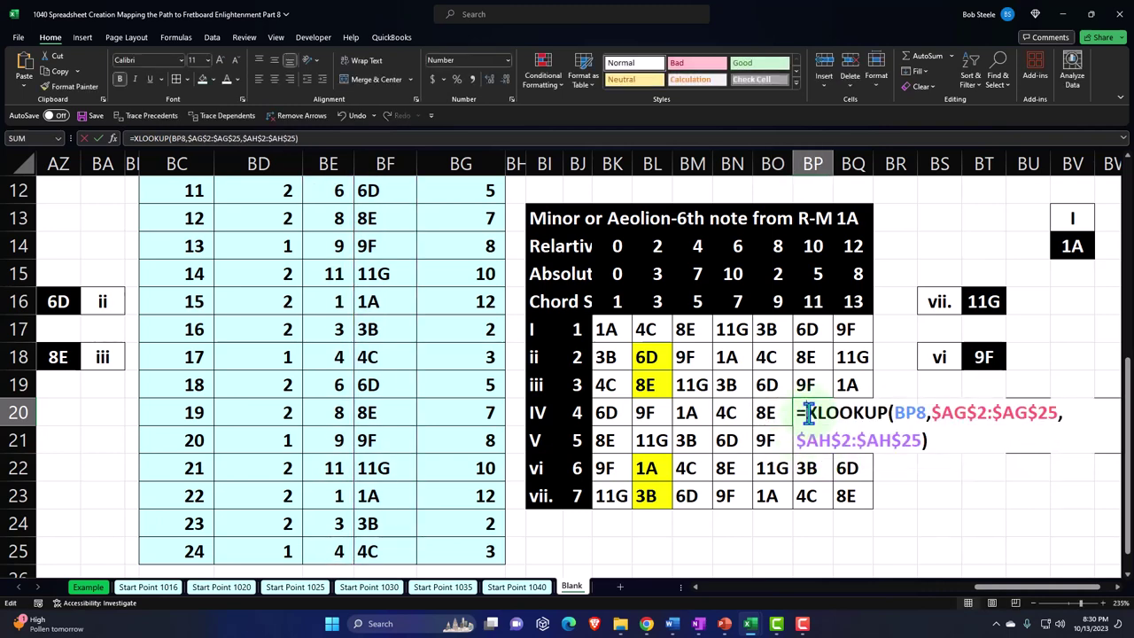
{"action": "left_click_drag", "start_coordinate": [930, 411], "coordinate": [923, 440]}
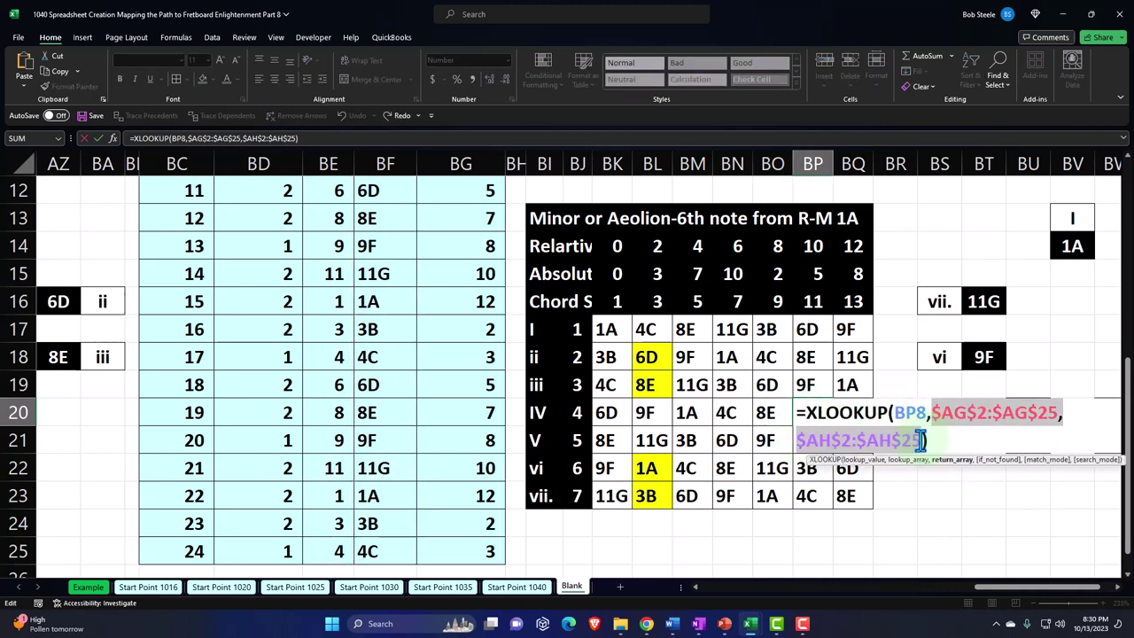
{"action": "type", "text": "BE2:BE25,BF2:BF25"}
{"action": "key", "text": "Tab"}
{"action": "double_click", "coordinate": [855, 415]}
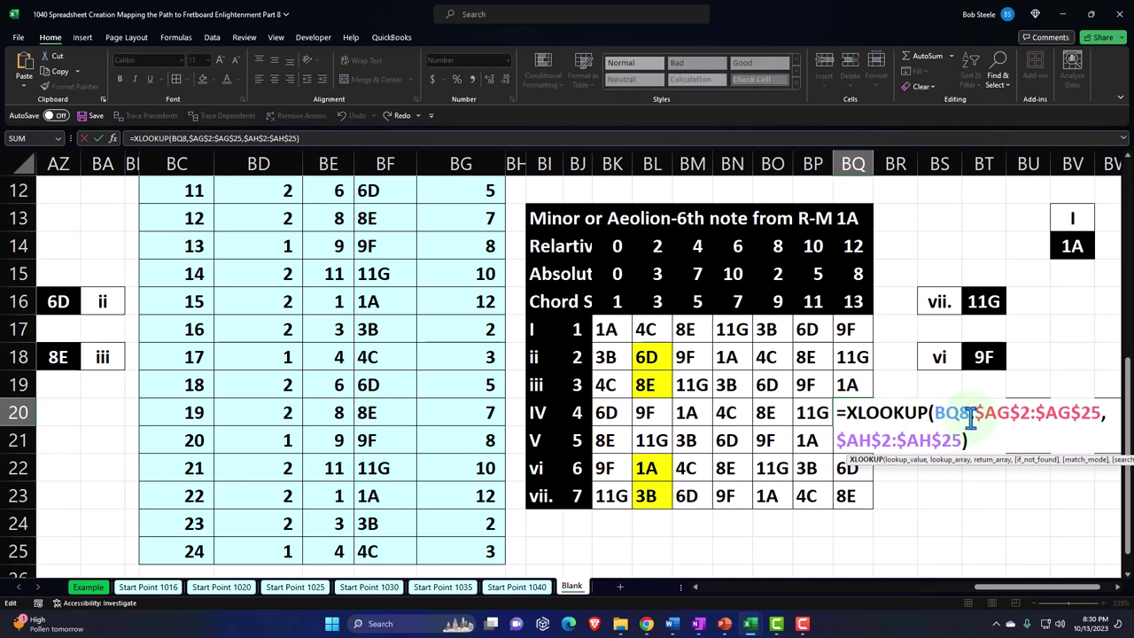
{"action": "left_click_drag", "start_coordinate": [977, 413], "coordinate": [969, 441]}
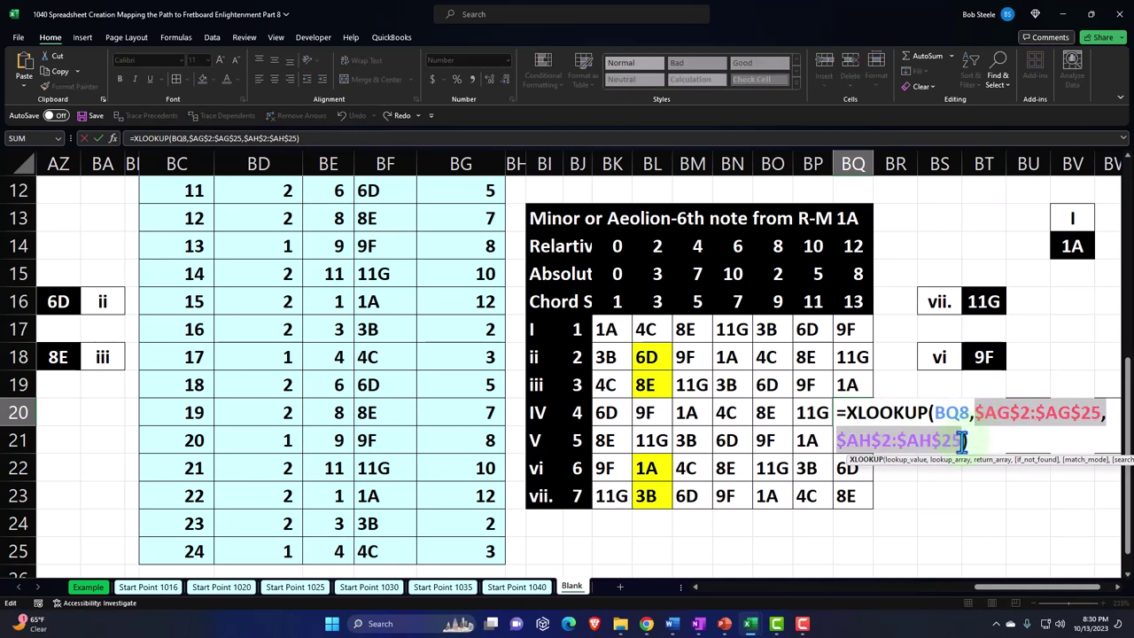
{"action": "type", "text": "BE2:BE25,BF2:BF25"}
{"action": "key", "text": "Return"}
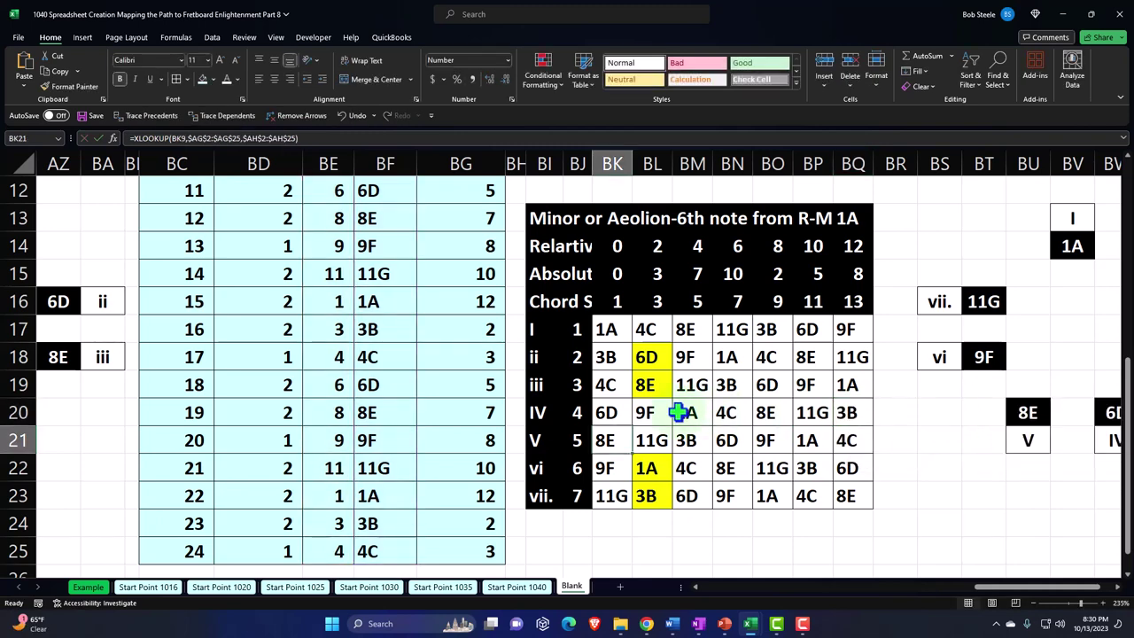
Repoint BK21 and BL21 lookups to BE2:BE25,BF2:BF25, giving 8E and 11G.
{"action": "double_click", "coordinate": [624, 438]}
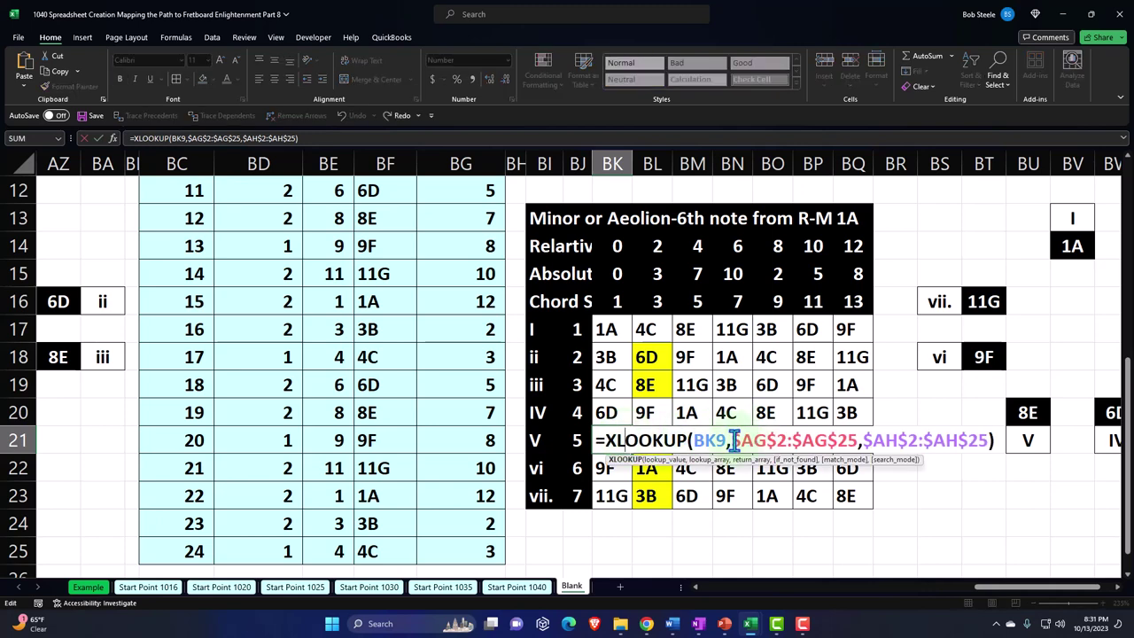
{"action": "left_click_drag", "start_coordinate": [734, 440], "coordinate": [981, 441]}
{"action": "key", "text": "ctrl+c"}
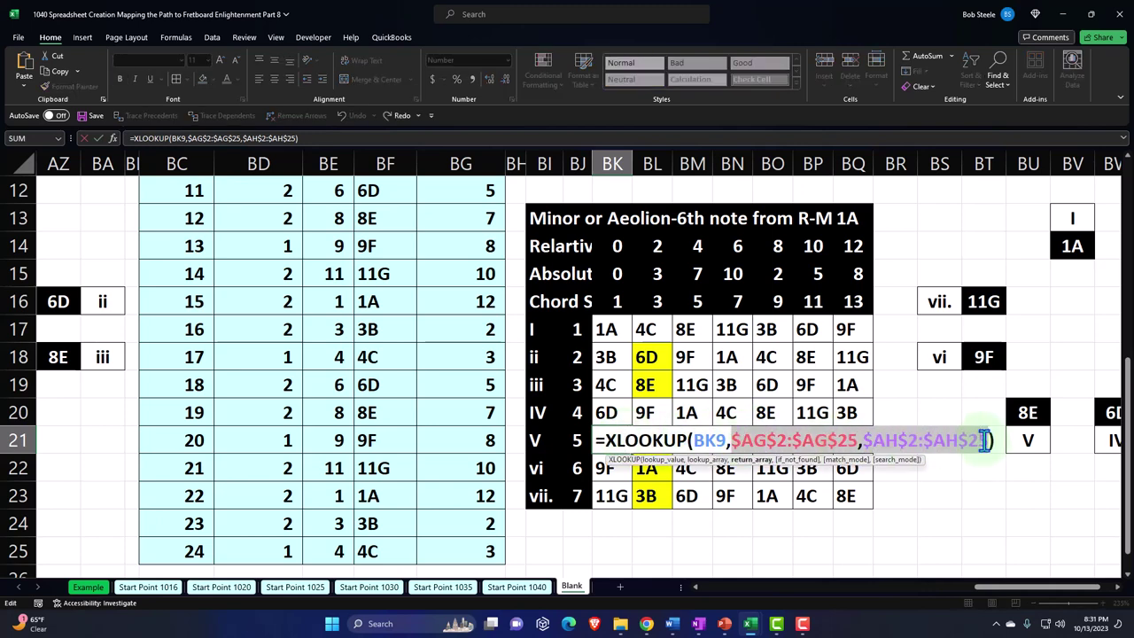
{"action": "key", "text": "Tab"}
{"action": "double_click", "coordinate": [664, 440]}
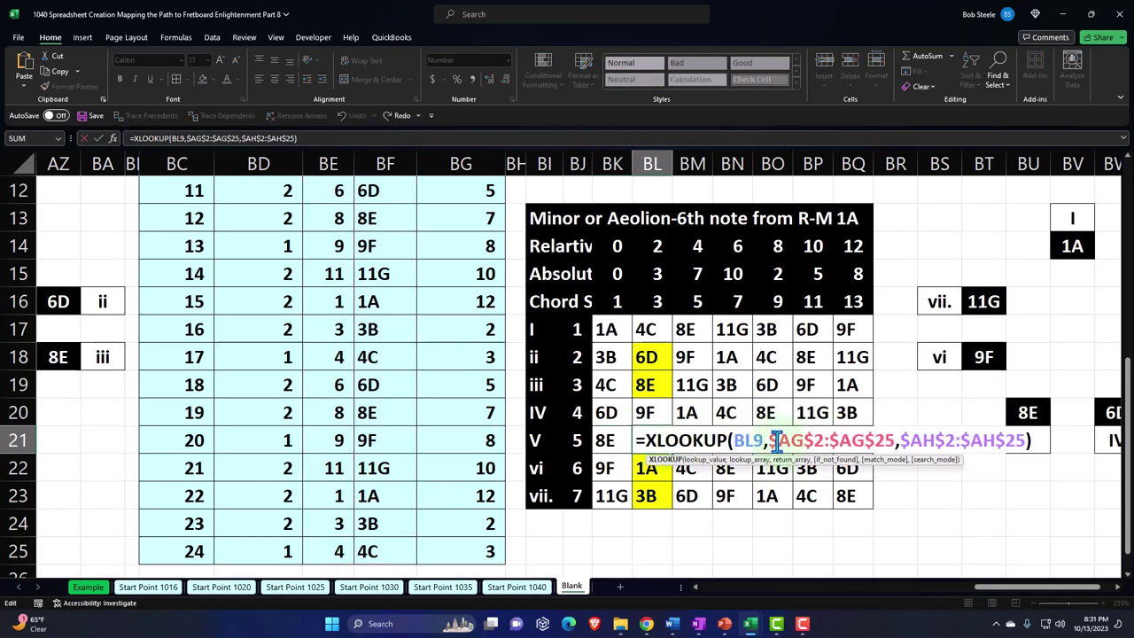
{"action": "left_click_drag", "start_coordinate": [771, 440], "coordinate": [1022, 440]}
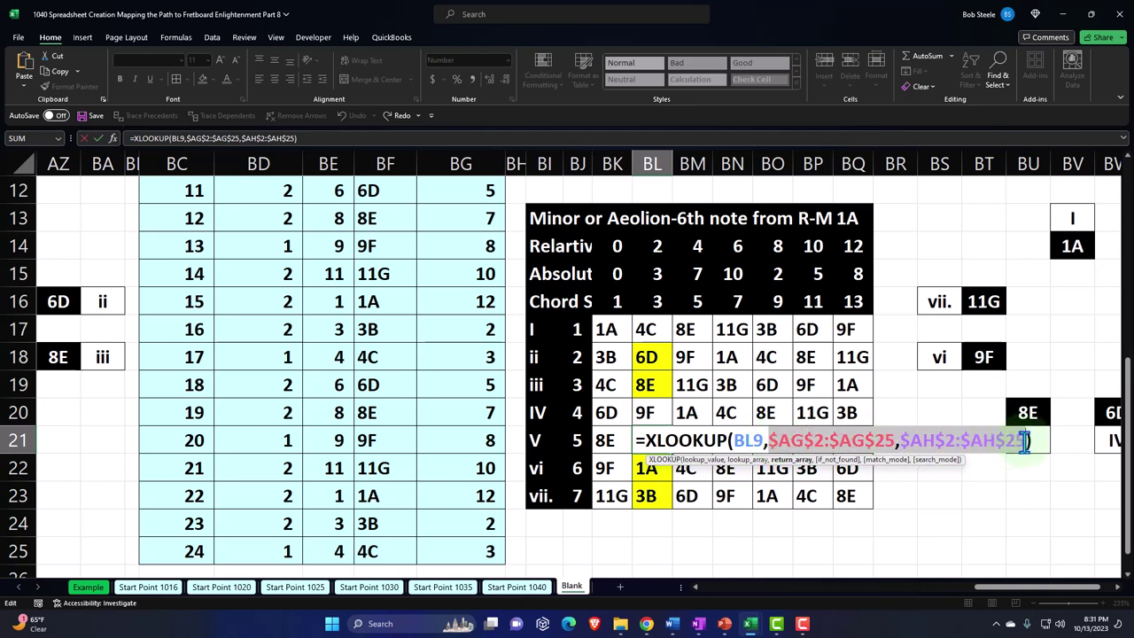
{"action": "type", "text": "BE2:BE25,BF2:BF25"}
{"action": "key", "text": "Tab"}
Repoint BM21 and BN21 lookups to BE2:BE25,BF2:BF25, giving 3B and 6D.
{"action": "double_click", "coordinate": [730, 443]}
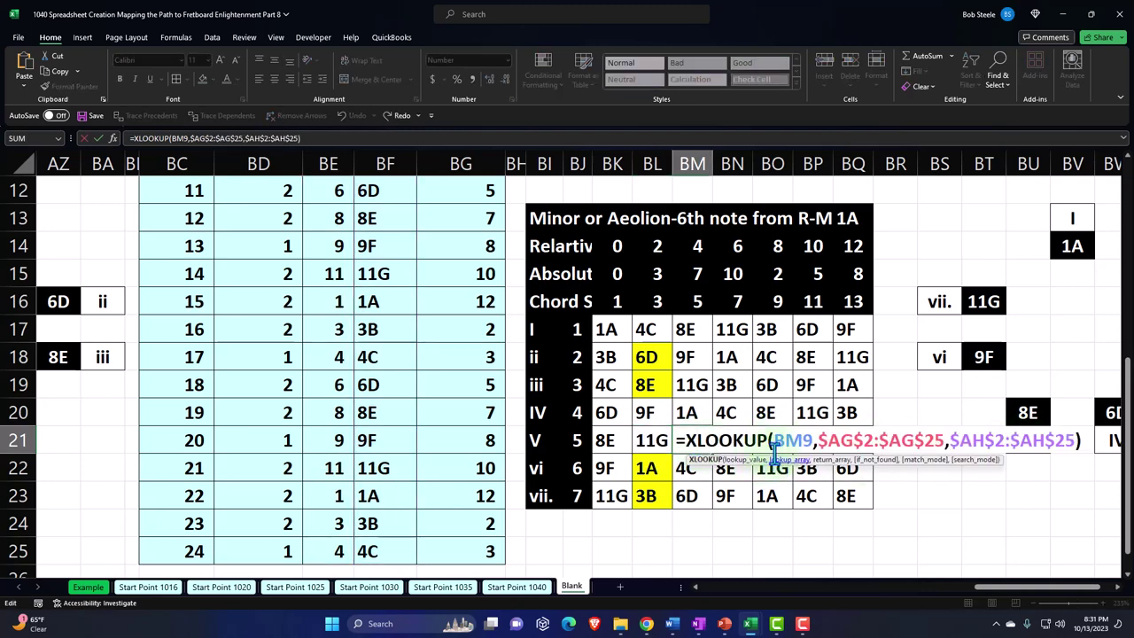
{"action": "left_click_drag", "start_coordinate": [813, 440], "coordinate": [1076, 440]}
{"action": "type", "text": "BE2:BE25,BF2:BF25"}
{"action": "key", "text": "Tab"}
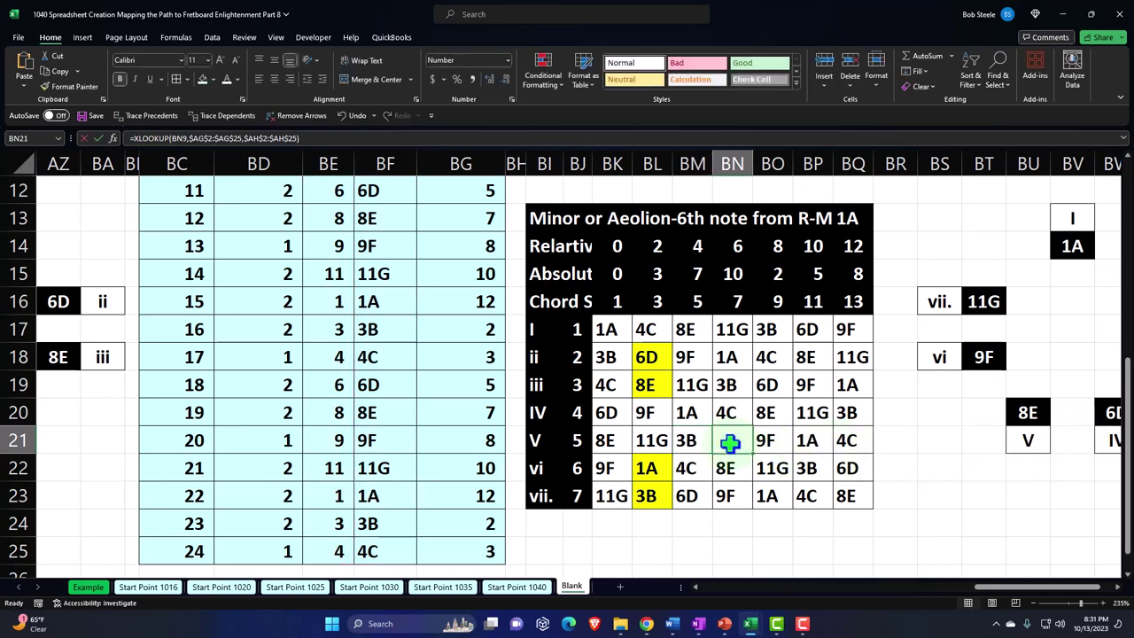
{"action": "double_click", "coordinate": [731, 441]}
{"action": "left_click_drag", "start_coordinate": [853, 440], "coordinate": [1108, 434]}
{"action": "type", "text": "BE2:BE25,BF2:BF25"}
{"action": "key", "text": "Tab"}
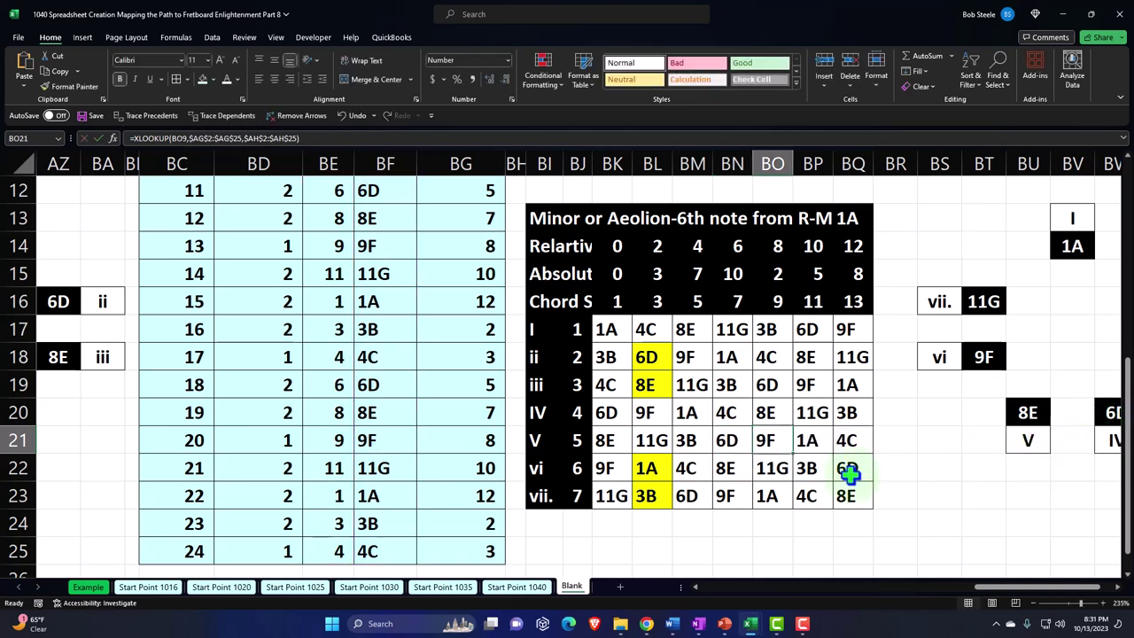
Repoint BO21 through BQ21 to the BE/BF ranges, showing 9F, 1A, 4C.
{"action": "double_click", "coordinate": [769, 440]}
{"action": "left_click_drag", "start_coordinate": [891, 440], "coordinate": [838, 472]}
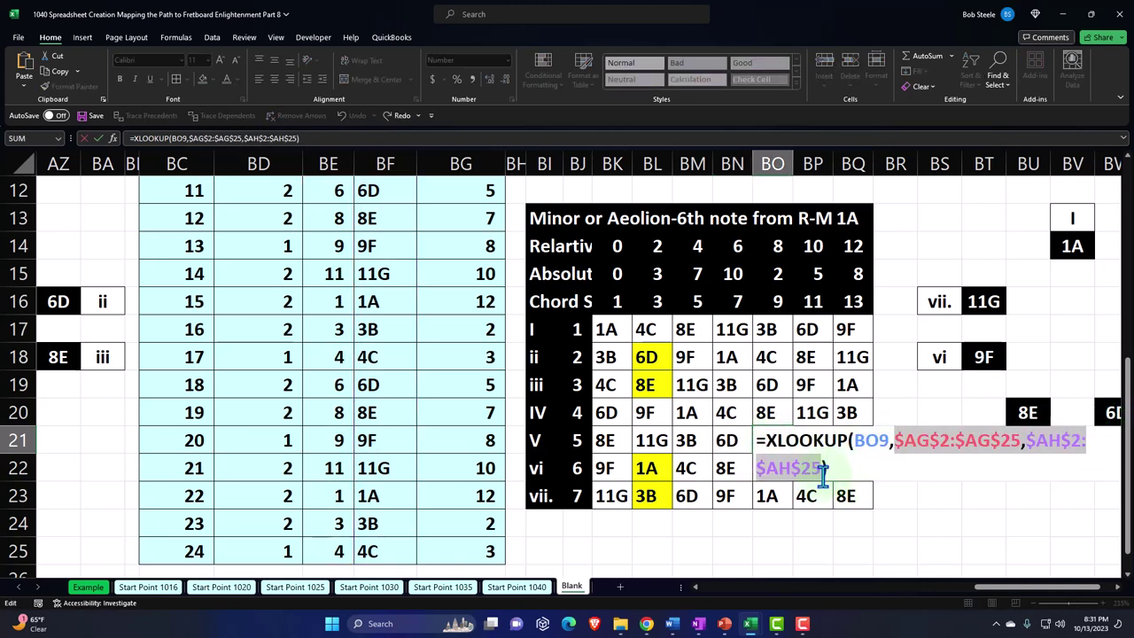
{"action": "type", "text": "BE2:BE25,BF2:BF25"}
{"action": "key", "text": "Tab"}
{"action": "double_click", "coordinate": [810, 435]}
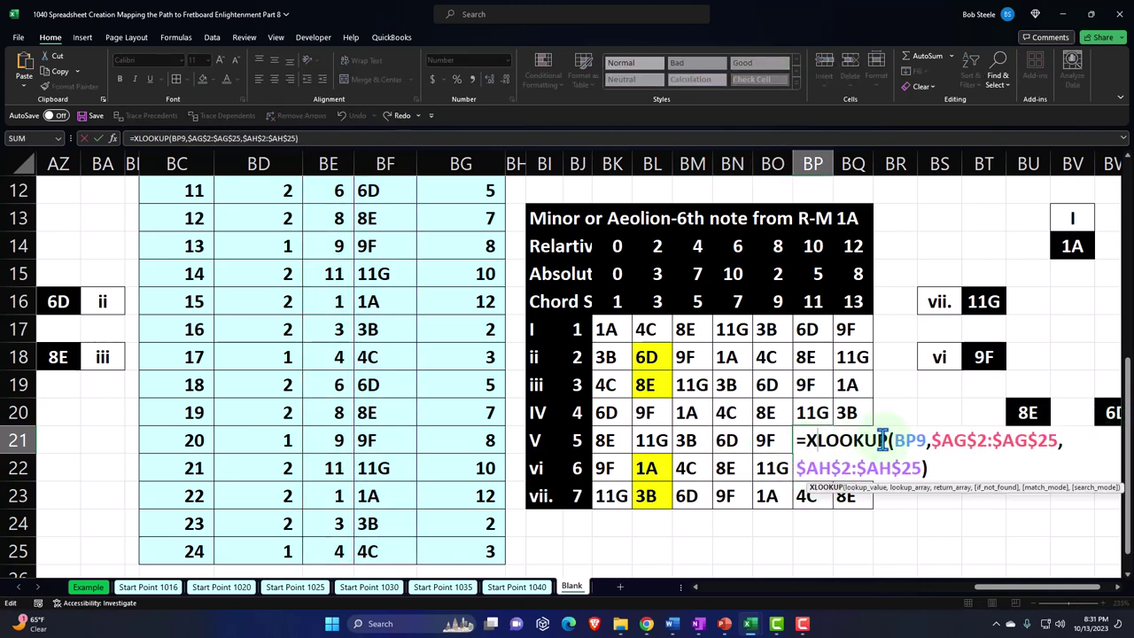
{"action": "left_click_drag", "start_coordinate": [930, 440], "coordinate": [926, 467]}
{"action": "key", "text": "ctrl+v"}
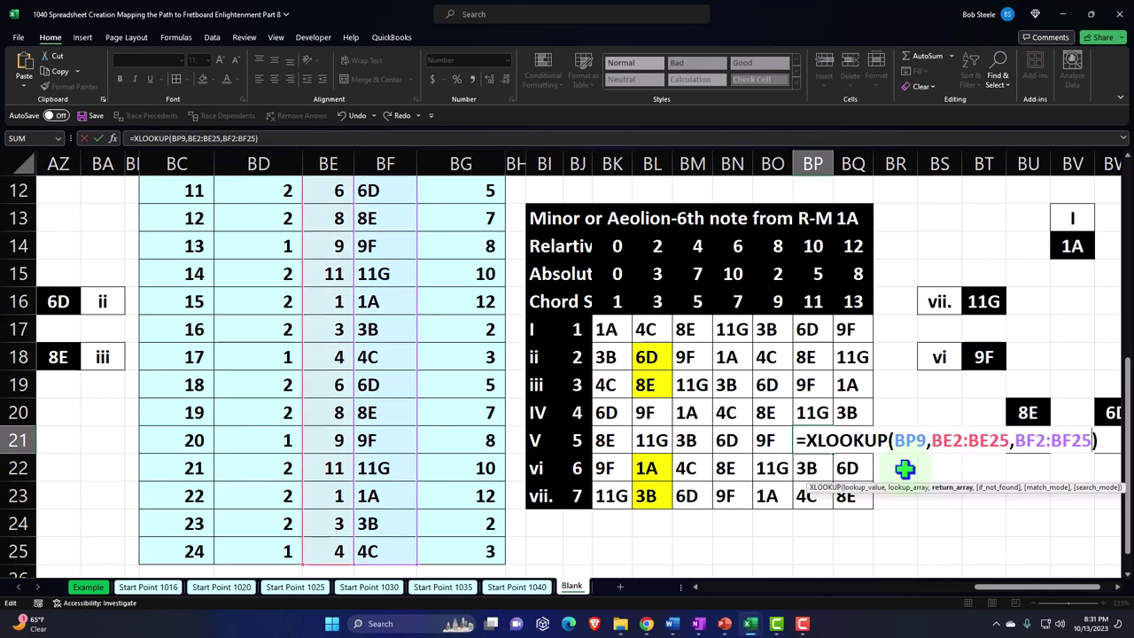
{"action": "key", "text": "Tab"}
{"action": "double_click", "coordinate": [848, 437]}
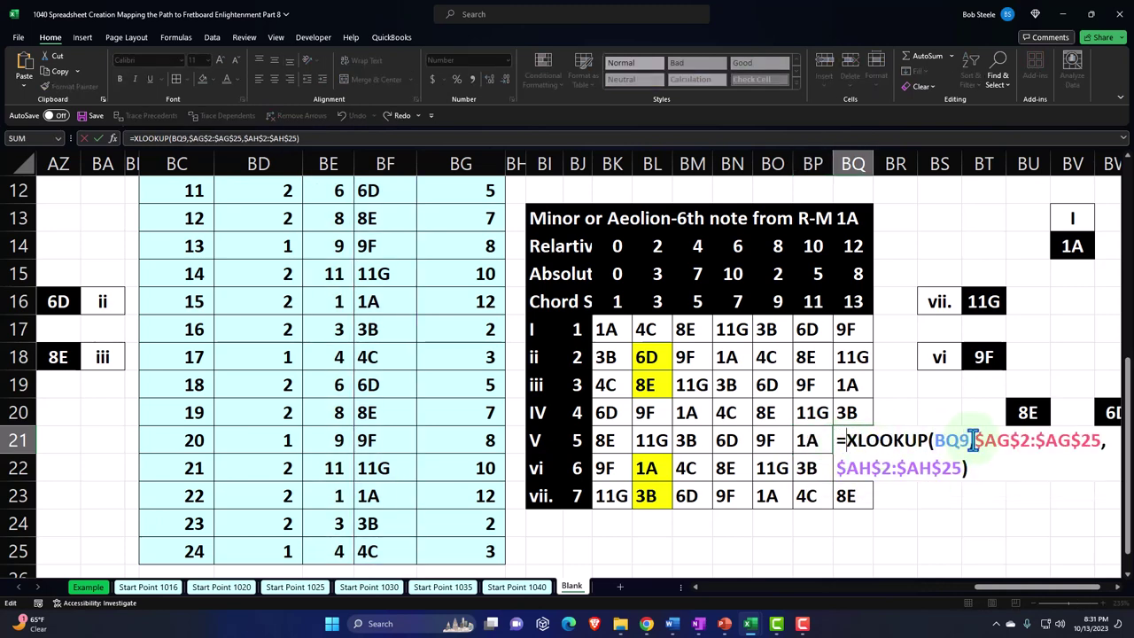
{"action": "left_click_drag", "start_coordinate": [972, 440], "coordinate": [964, 466]}
{"action": "type", "text": "BE2:BE25,BF2:BF25"}
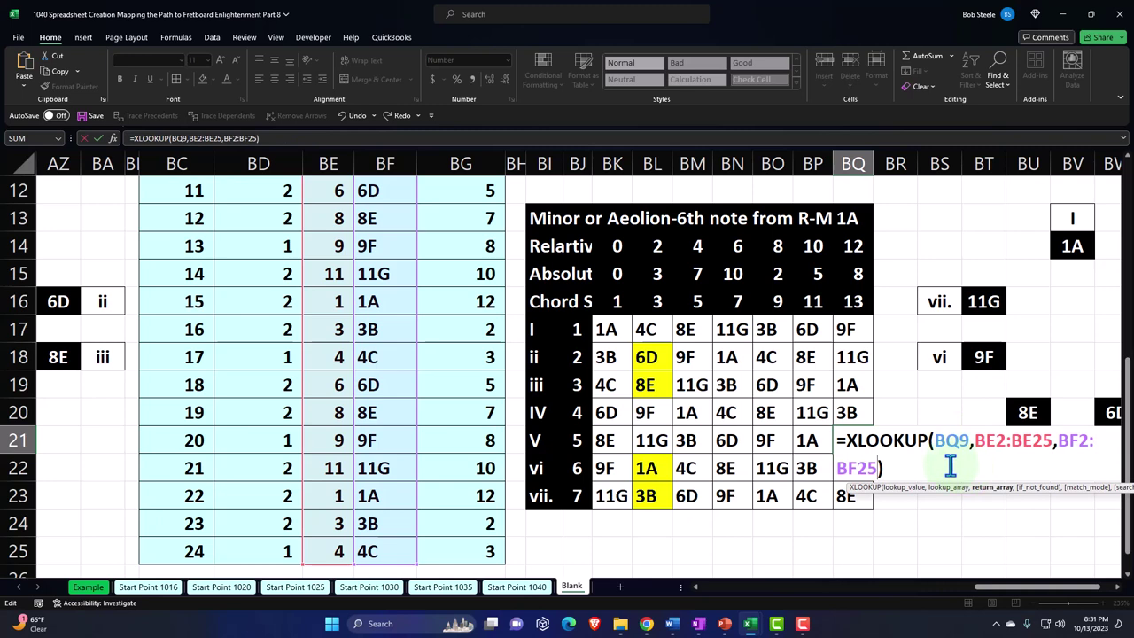
{"action": "key", "text": "Return"}
Repoint BK22 and BL22 lookups to BE2:BE25,BF2:BF25, giving 9F and 1A.
{"action": "double_click", "coordinate": [620, 468]}
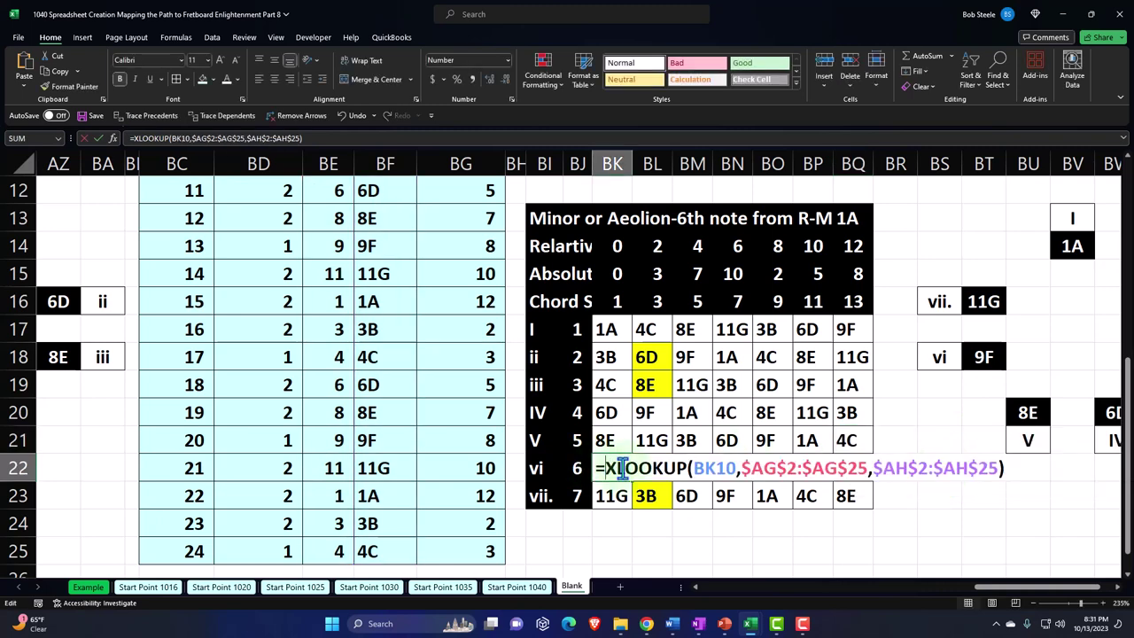
{"action": "left_click_drag", "start_coordinate": [742, 467], "coordinate": [978, 468]}
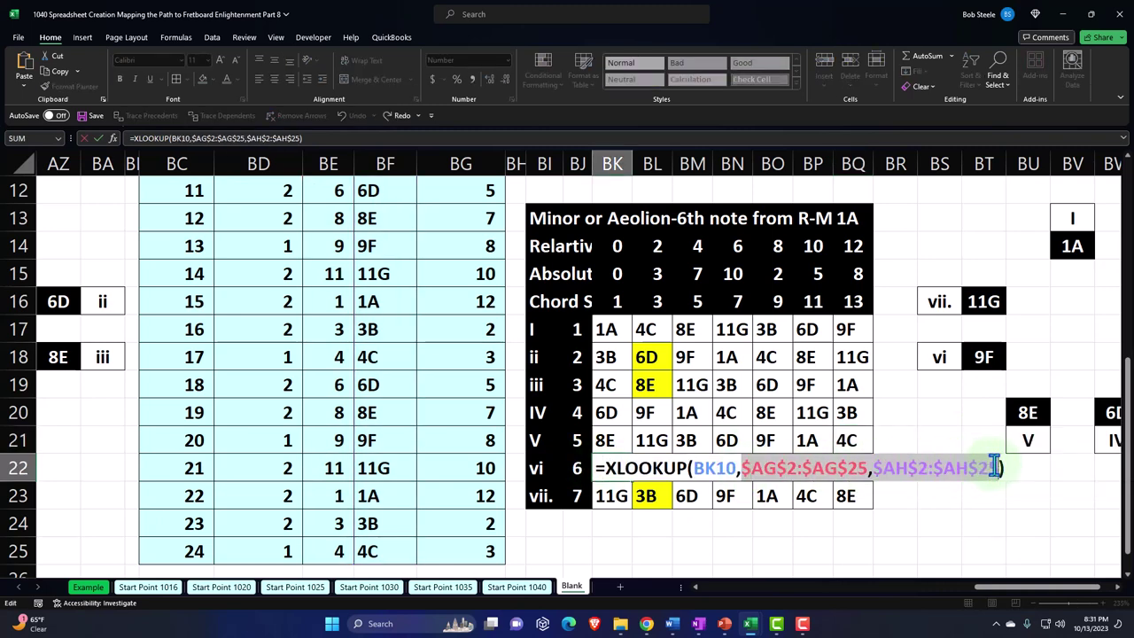
{"action": "type", "text": "BE2:BE25,BF2:BF25"}
{"action": "key", "text": "Tab"}
{"action": "double_click", "coordinate": [655, 469]}
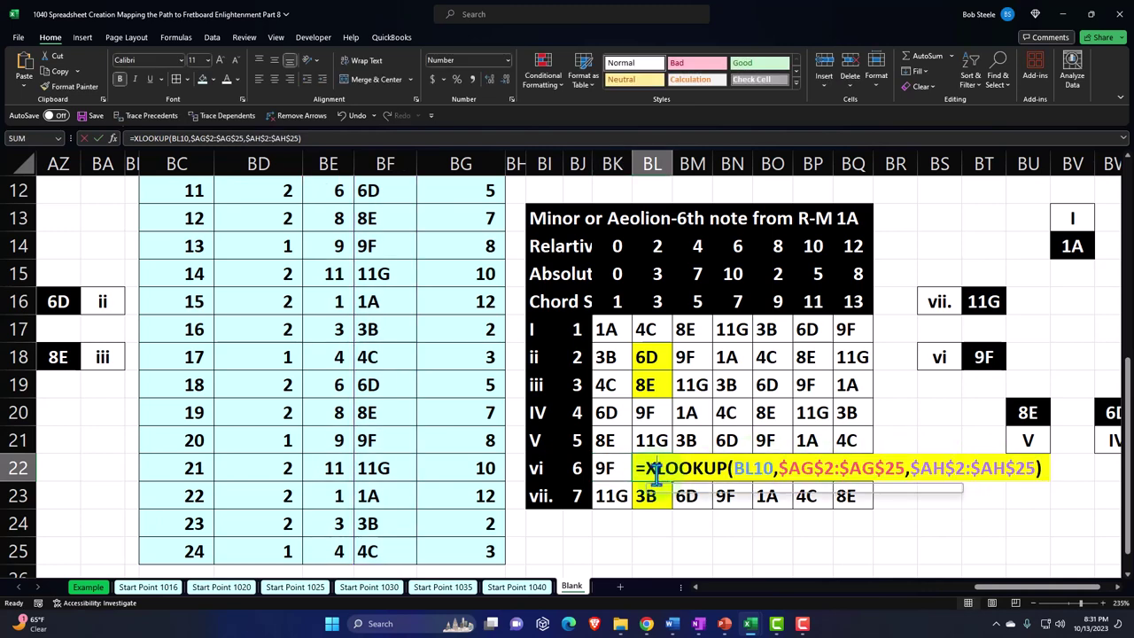
{"action": "left_click_drag", "start_coordinate": [779, 468], "coordinate": [1021, 474]}
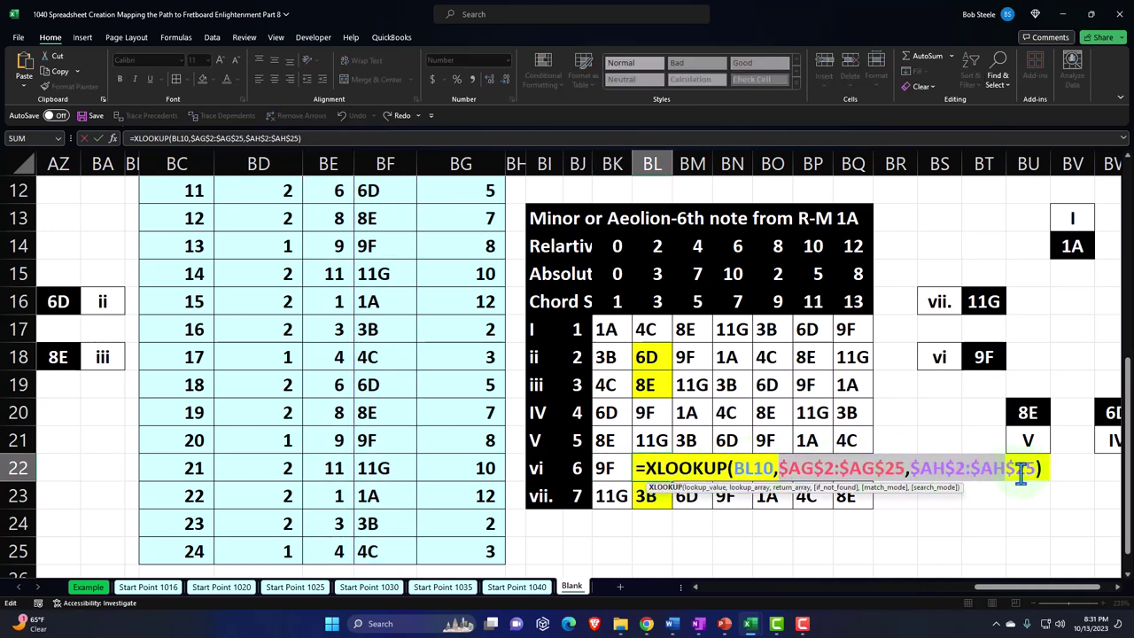
{"action": "key", "text": "ctrl+v"}
{"action": "key", "text": "Tab"}
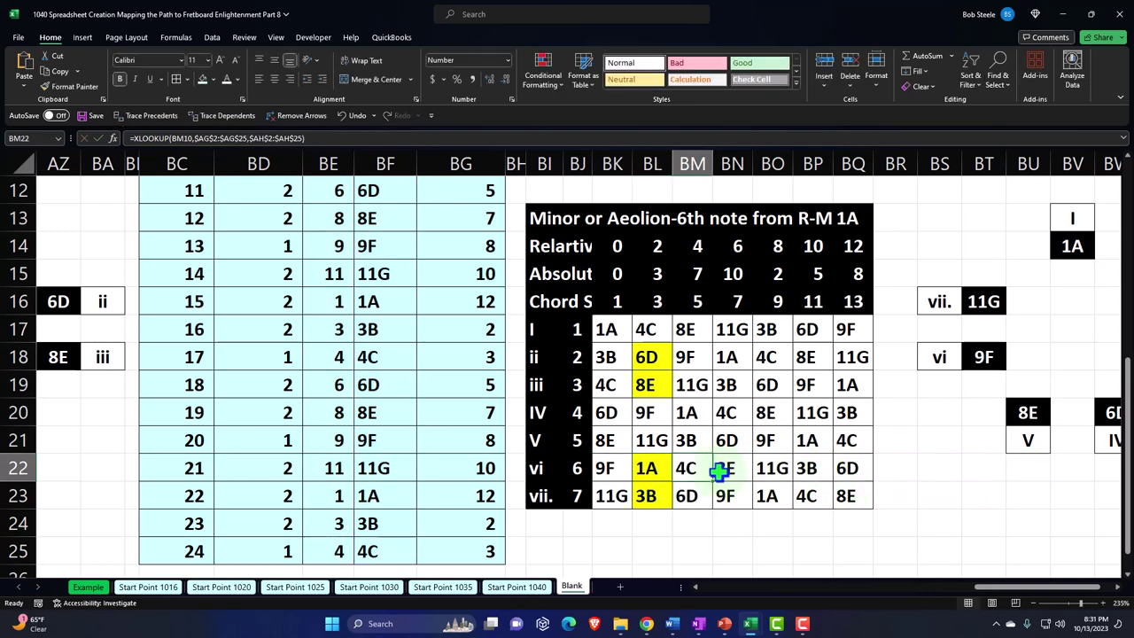
Repoint BM22 and BN22 lookups to BE2:BE25,BF2:BF25, giving 4C and 8E.
{"action": "double_click", "coordinate": [691, 469]}
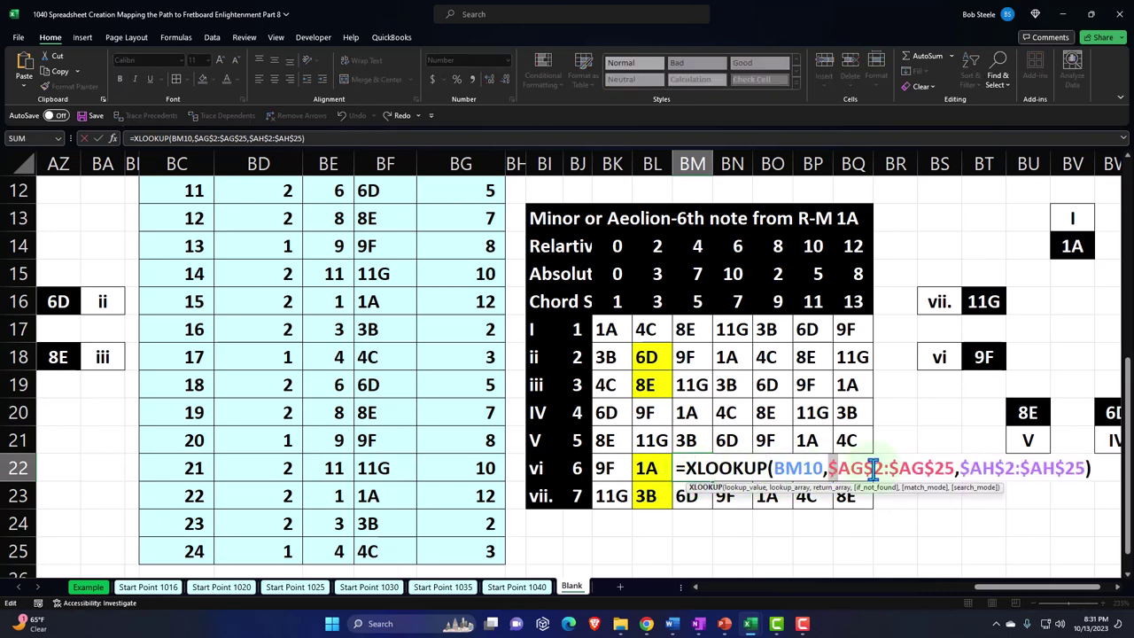
{"action": "left_click_drag", "start_coordinate": [872, 469], "coordinate": [1084, 472]}
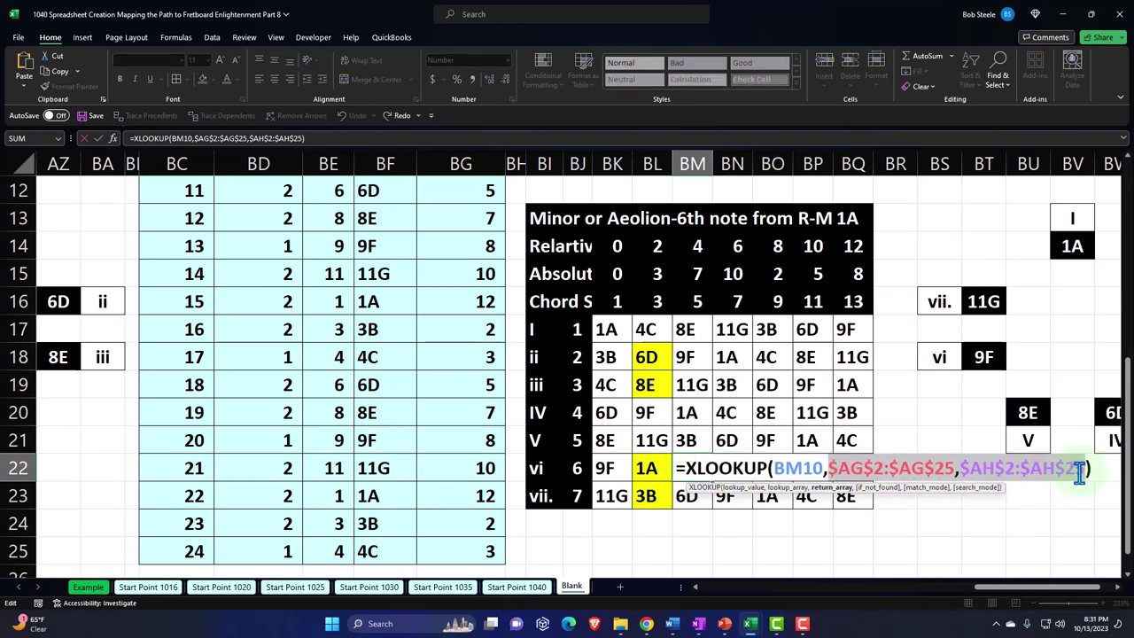
{"action": "type", "text": "BE2:BE25,BF2:BF25"}
{"action": "key", "text": "Tab"}
{"action": "double_click", "coordinate": [735, 470]}
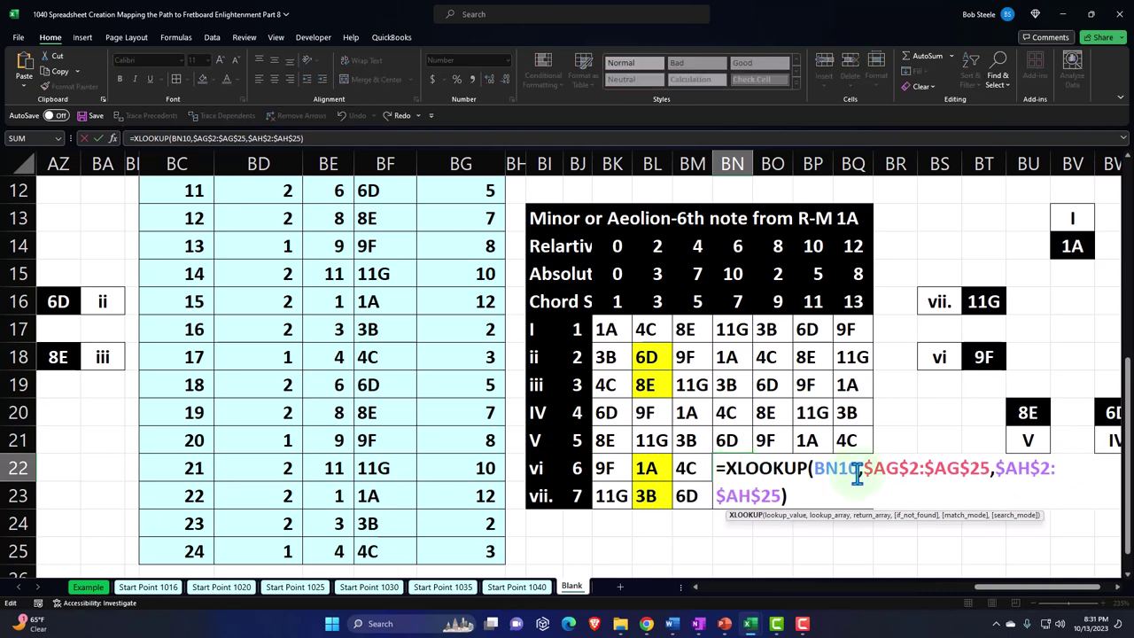
{"action": "left_click_drag", "start_coordinate": [864, 470], "coordinate": [792, 498]}
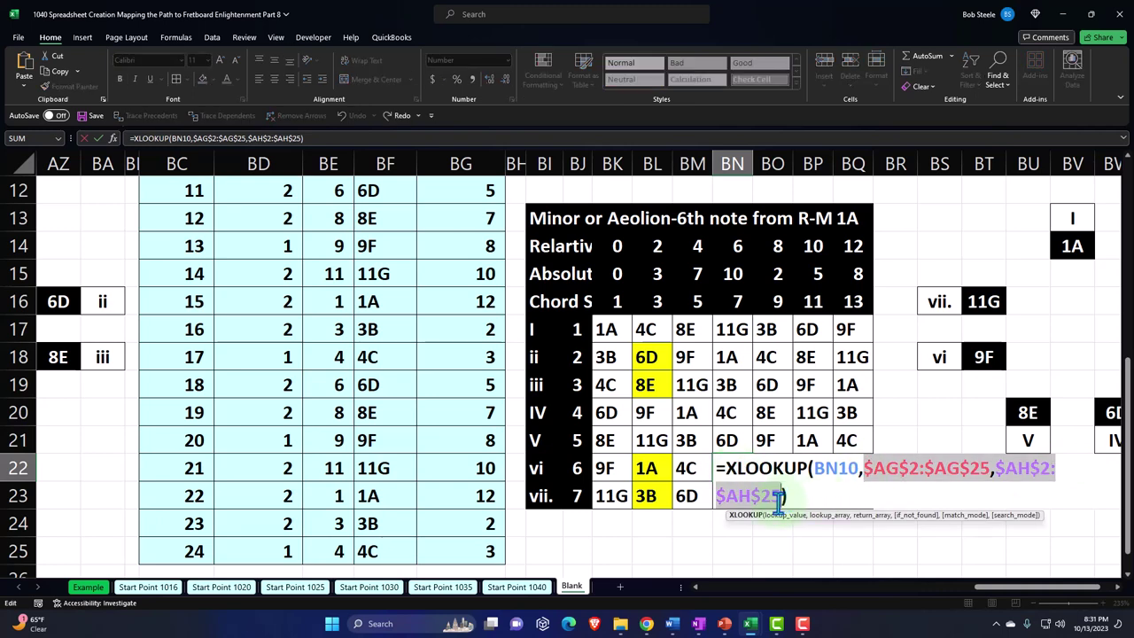
{"action": "type", "text": "BE2:BE25,BF2:BF25"}
{"action": "key", "text": "Tab"}
Repoint BO22 through BQ22 to the BE/BF ranges, showing 11G, 3B, 6D.
{"action": "double_click", "coordinate": [763, 470]}
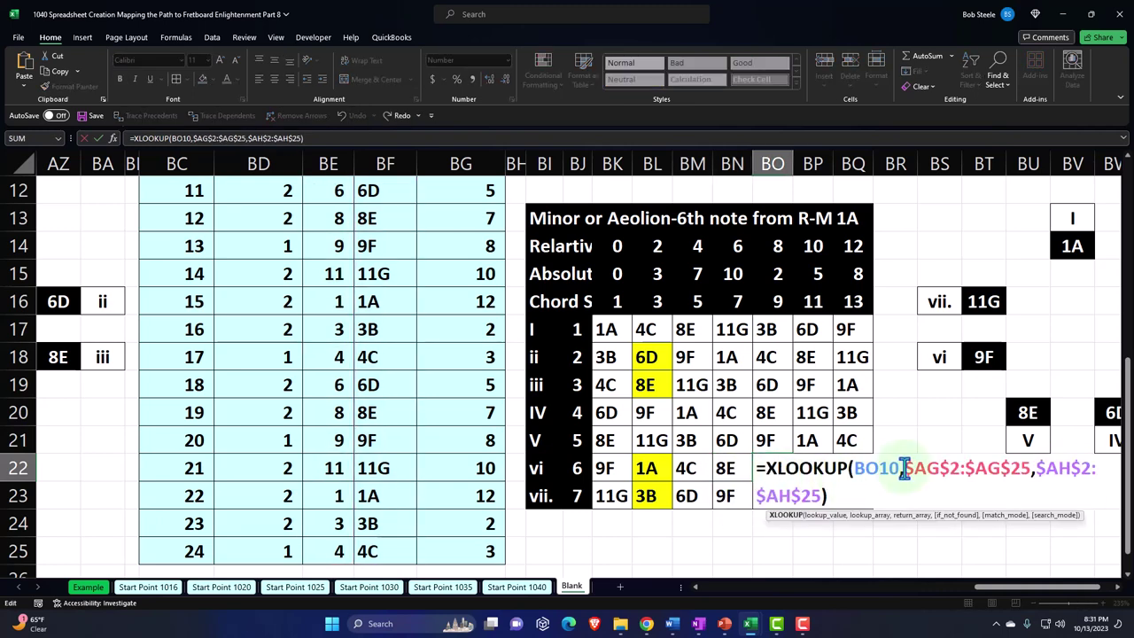
{"action": "left_click_drag", "start_coordinate": [904, 471], "coordinate": [826, 496]}
{"action": "type", "text": "BE2:BE25,BF2:BF25"}
{"action": "key", "text": "Tab"}
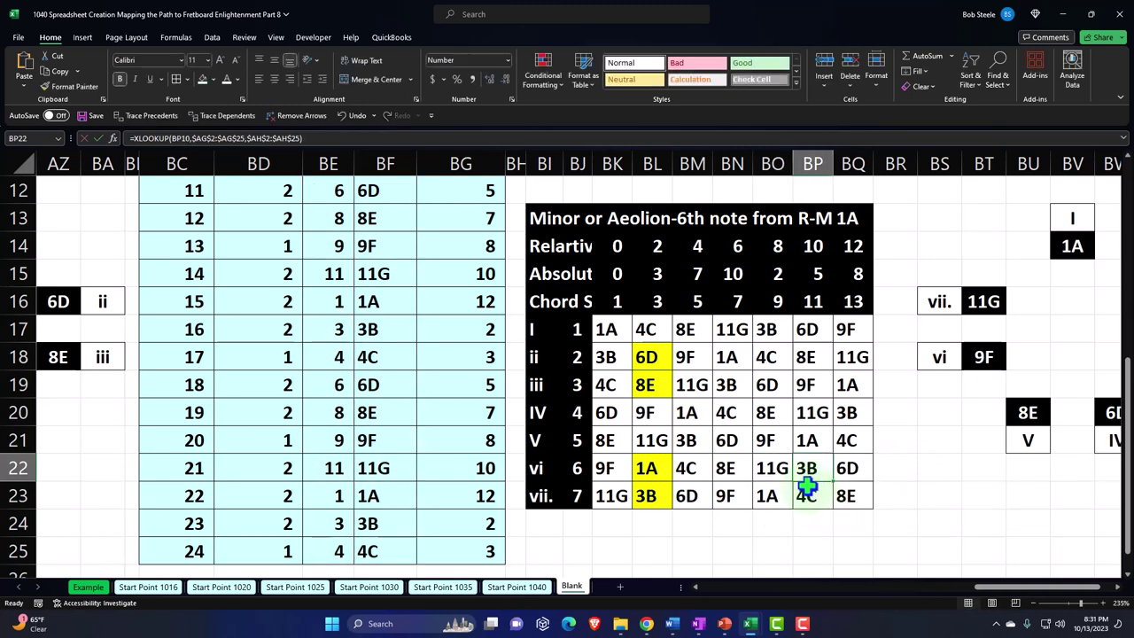
{"action": "double_click", "coordinate": [806, 468]}
{"action": "left_click_drag", "start_coordinate": [940, 468], "coordinate": [923, 492]}
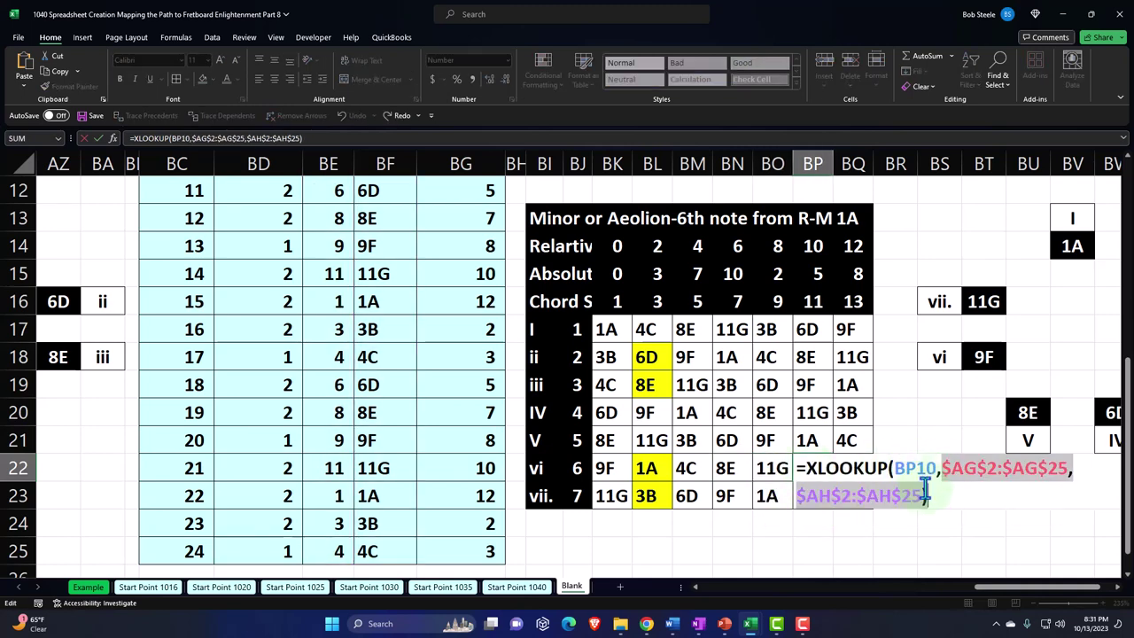
{"action": "type", "text": "BE2:BE25,BF2:BF25"}
{"action": "key", "text": "Tab"}
{"action": "double_click", "coordinate": [860, 466]}
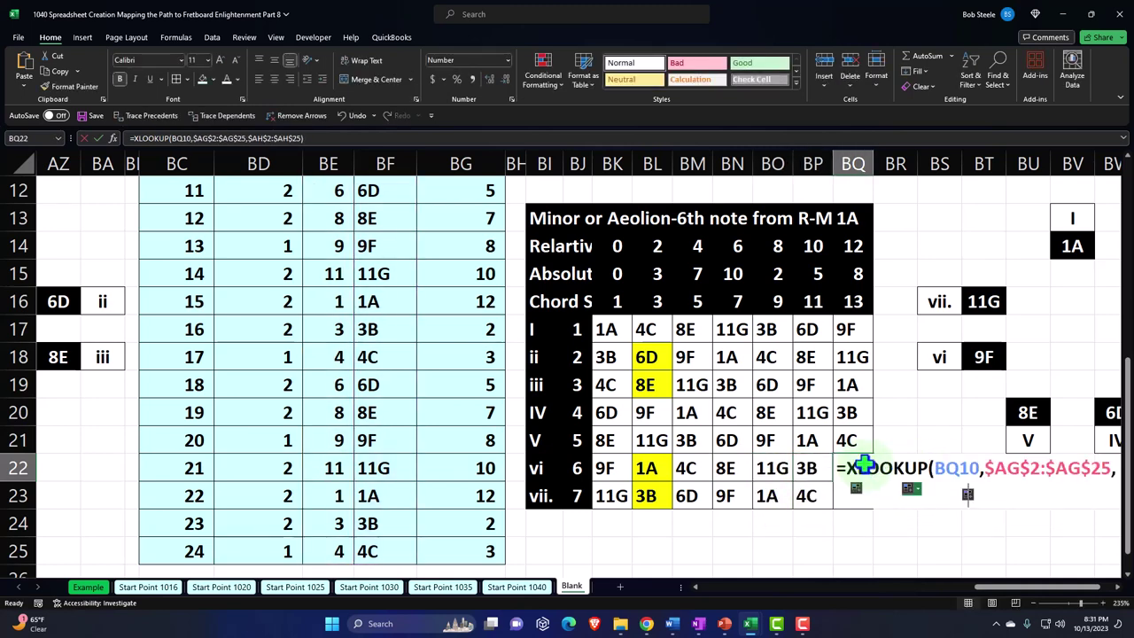
{"action": "left_click_drag", "start_coordinate": [986, 467], "coordinate": [964, 496]}
{"action": "type", "text": "BE2:BE25,BF2:BF25"}
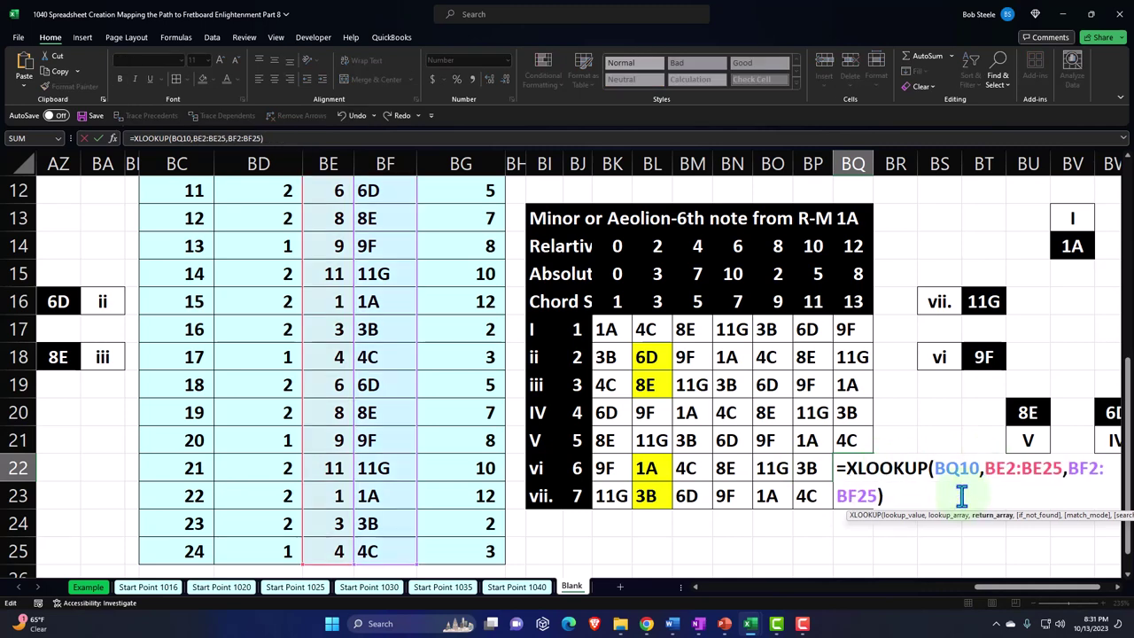
{"action": "key", "text": "Tab"}
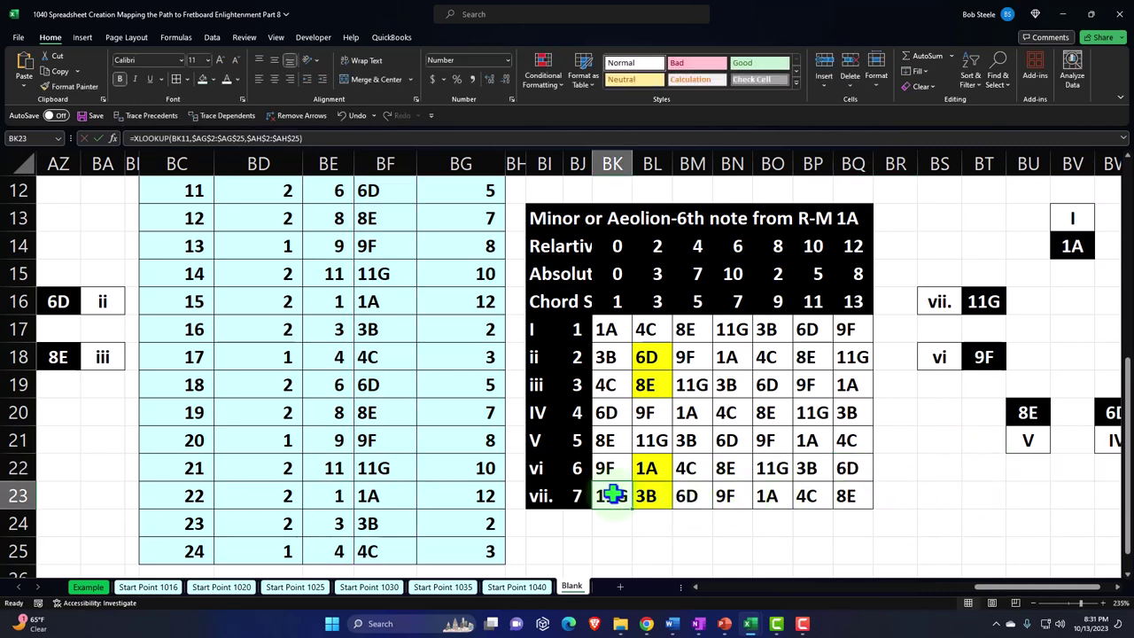
Repoint BK23 and BL23 lookups to BE2:BE25,BF2:BF25, giving 11G and 3B.
{"action": "double_click", "coordinate": [608, 496]}
{"action": "left_click_drag", "start_coordinate": [744, 496], "coordinate": [999, 498]}
{"action": "key", "text": "Tab"}
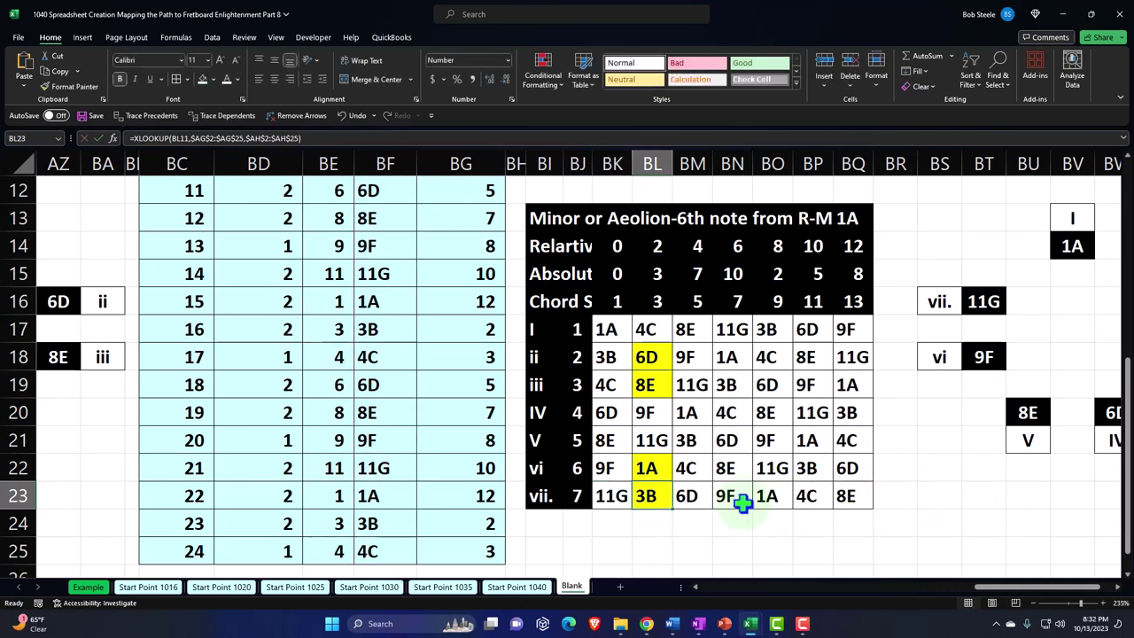
{"action": "double_click", "coordinate": [657, 497]}
{"action": "left_click_drag", "start_coordinate": [782, 496], "coordinate": [1034, 493]}
{"action": "key", "text": "Tab"}
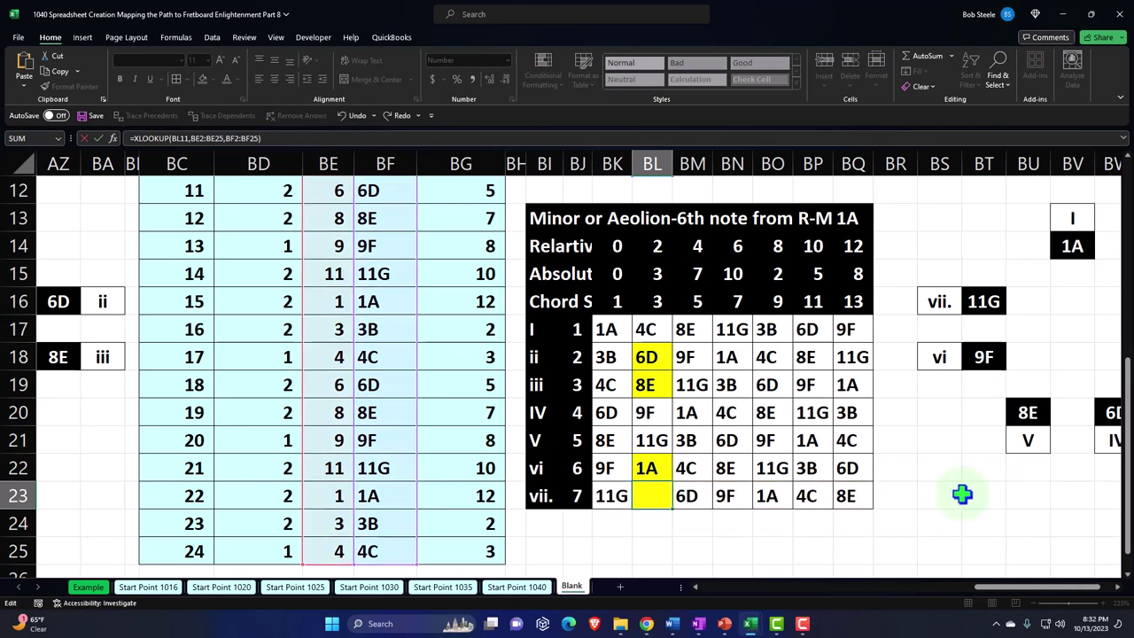
Repoint BM23 and BN23 lookups to BE2:BE25,BF2:BF25, giving 6D and 9F.
{"action": "double_click", "coordinate": [689, 500]}
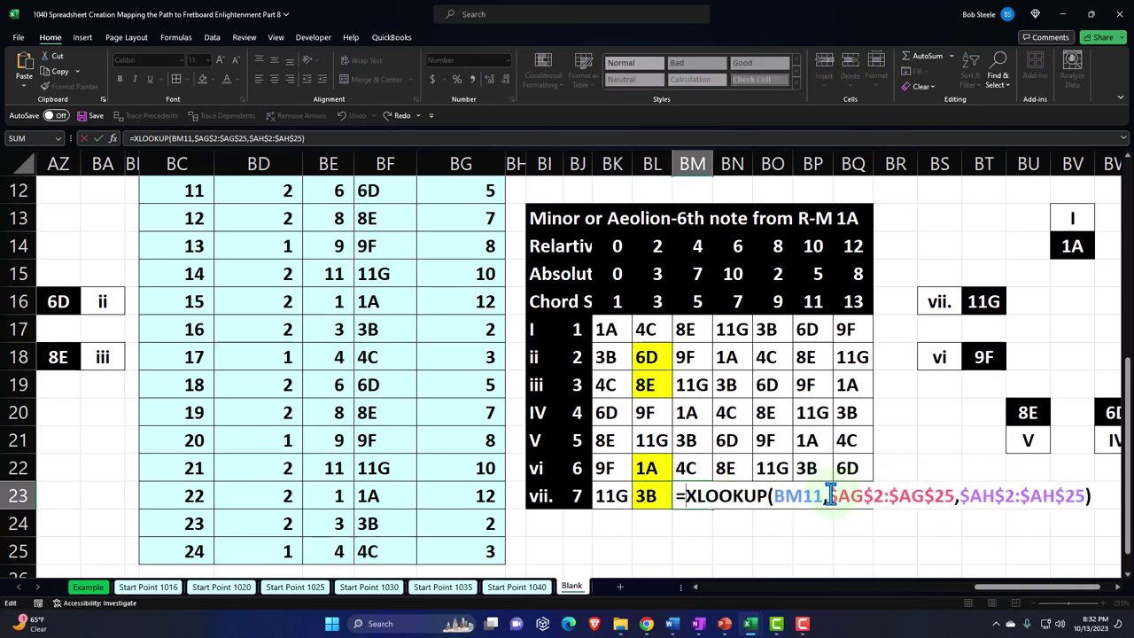
{"action": "left_click_drag", "start_coordinate": [828, 496], "coordinate": [1075, 501]}
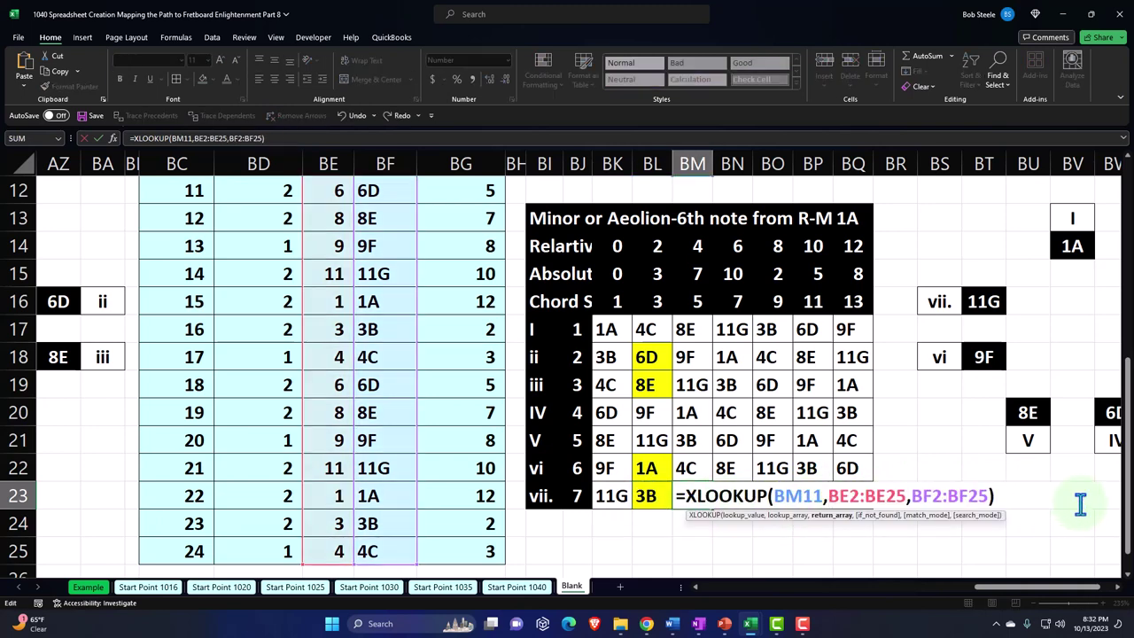
{"action": "key", "text": "Tab"}
{"action": "double_click", "coordinate": [722, 501]}
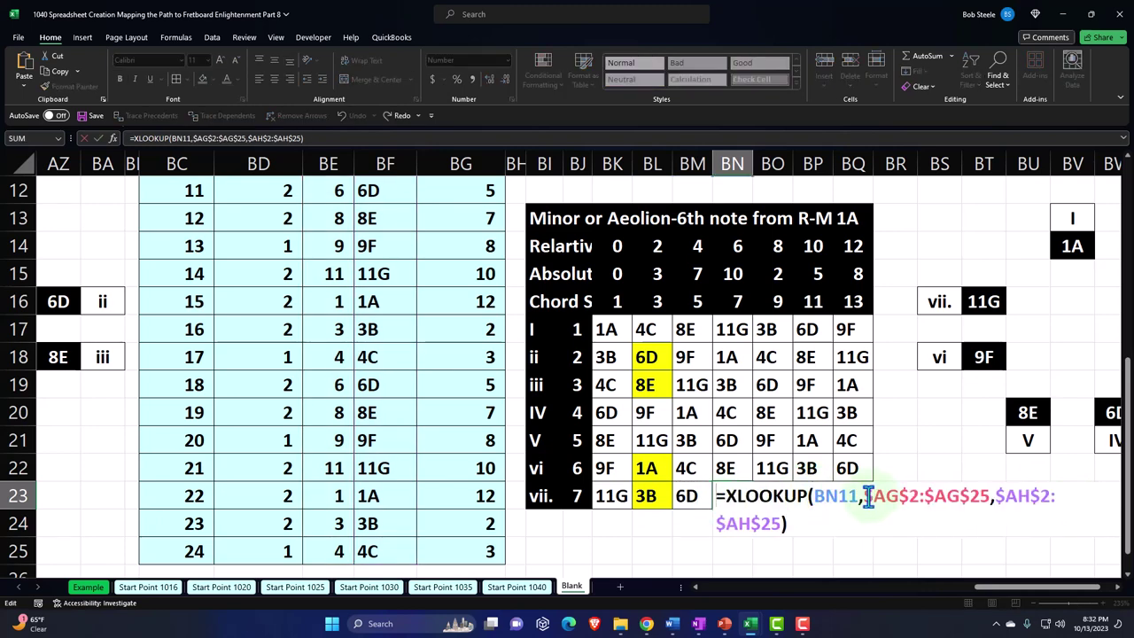
{"action": "left_click_drag", "start_coordinate": [866, 506], "coordinate": [794, 535]}
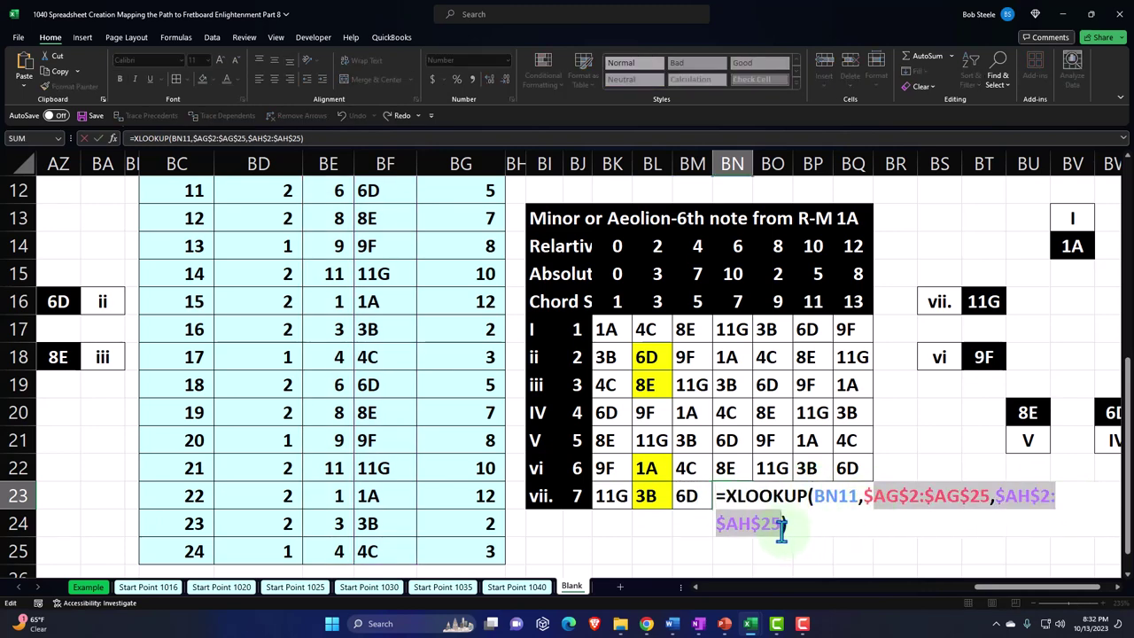
{"action": "key", "text": "Tab"}
Repoint BO23 through BQ23 to the BE/BF ranges, showing 1A, 4C, 8E.
{"action": "double_click", "coordinate": [769, 498]}
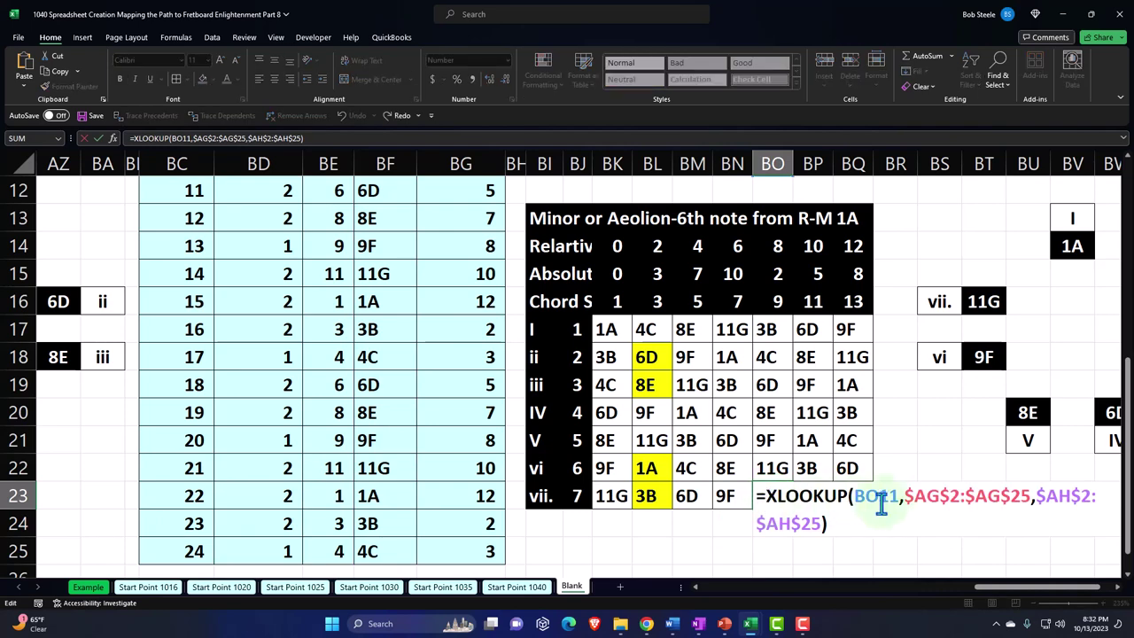
{"action": "left_click_drag", "start_coordinate": [903, 496], "coordinate": [818, 526]}
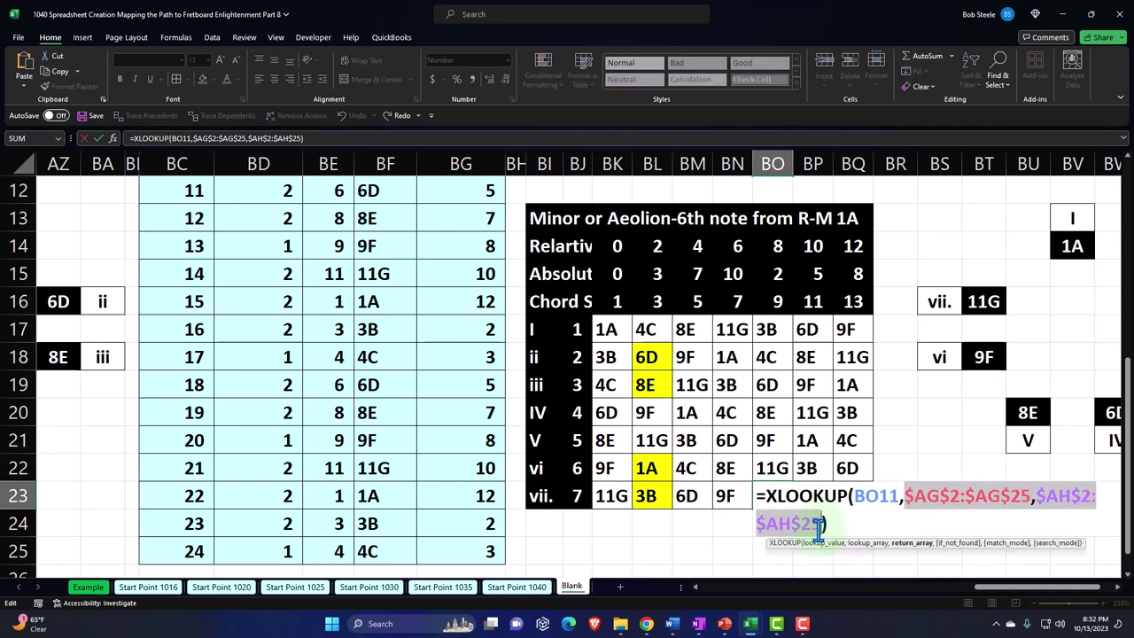
{"action": "key", "text": "F4"}
{"action": "key", "text": "F4"}
{"action": "key", "text": "F4"}
{"action": "key", "text": "Tab"}
{"action": "double_click", "coordinate": [808, 498]}
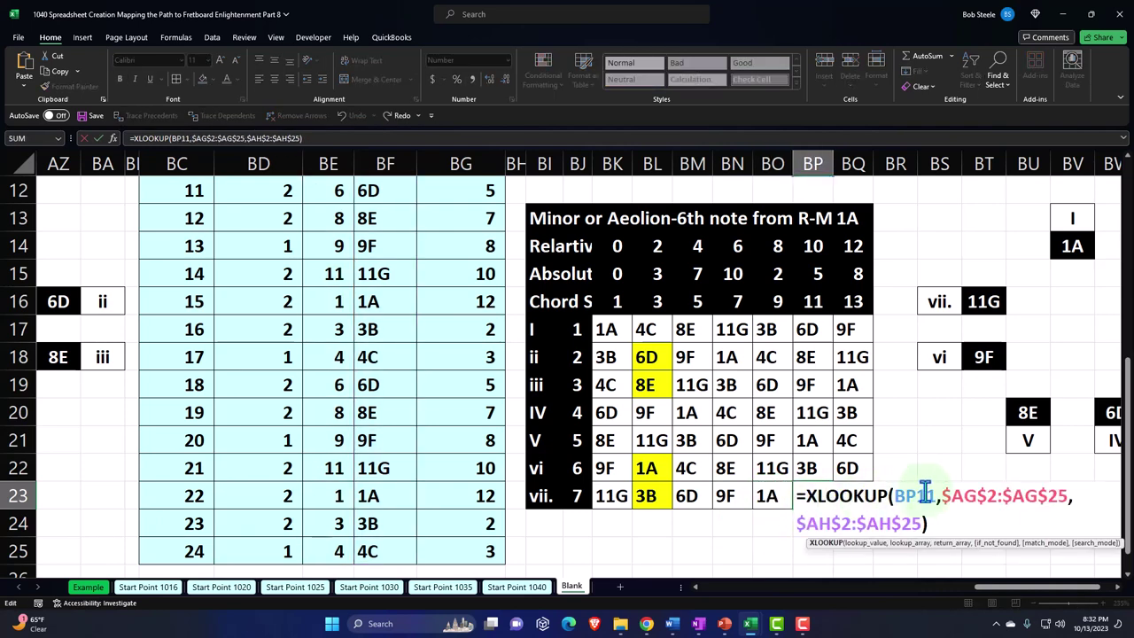
{"action": "left_click_drag", "start_coordinate": [942, 496], "coordinate": [921, 522]}
{"action": "key", "text": "F4"}
{"action": "key", "text": "F4"}
{"action": "key", "text": "F4"}
{"action": "key", "text": "Tab"}
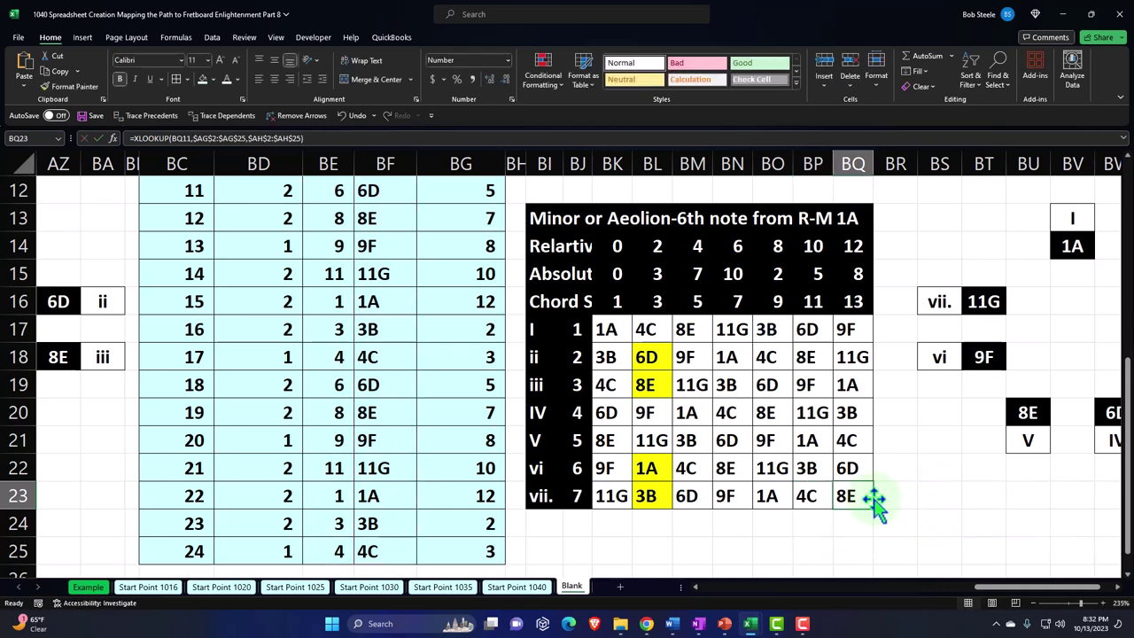
{"action": "double_click", "coordinate": [851, 494]}
{"action": "left_click_drag", "start_coordinate": [986, 494], "coordinate": [965, 525]}
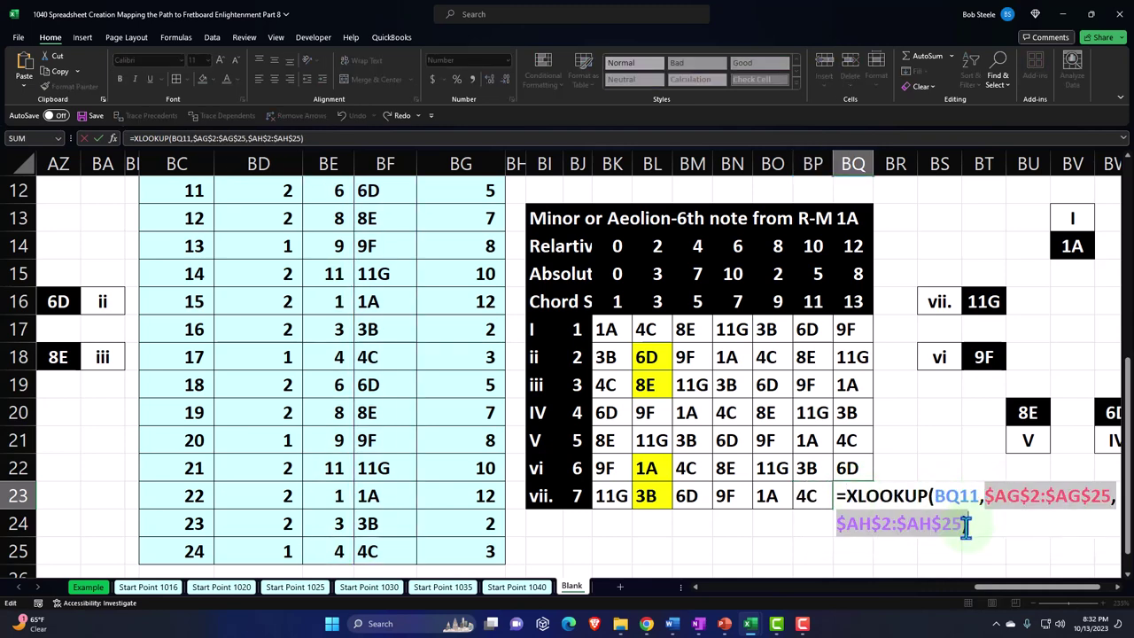
{"action": "key", "text": "F4"}
{"action": "key", "text": "F4"}
{"action": "key", "text": "F4"}
{"action": "key", "text": "Return"}
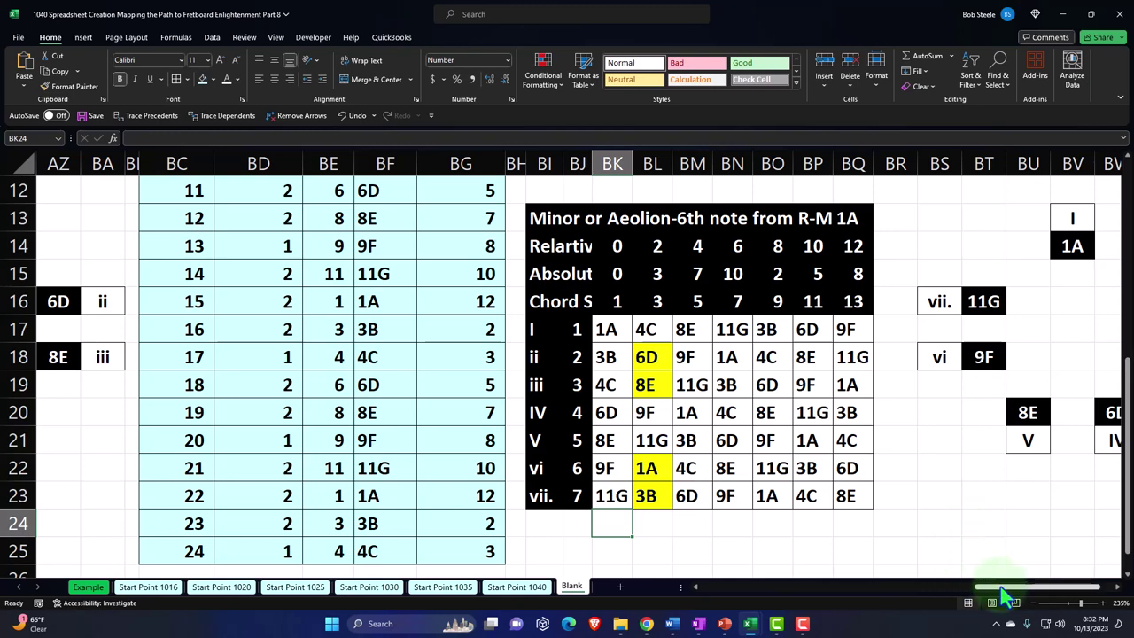
{"action": "left_click_drag", "start_coordinate": [1001, 588], "coordinate": [1016, 588]}
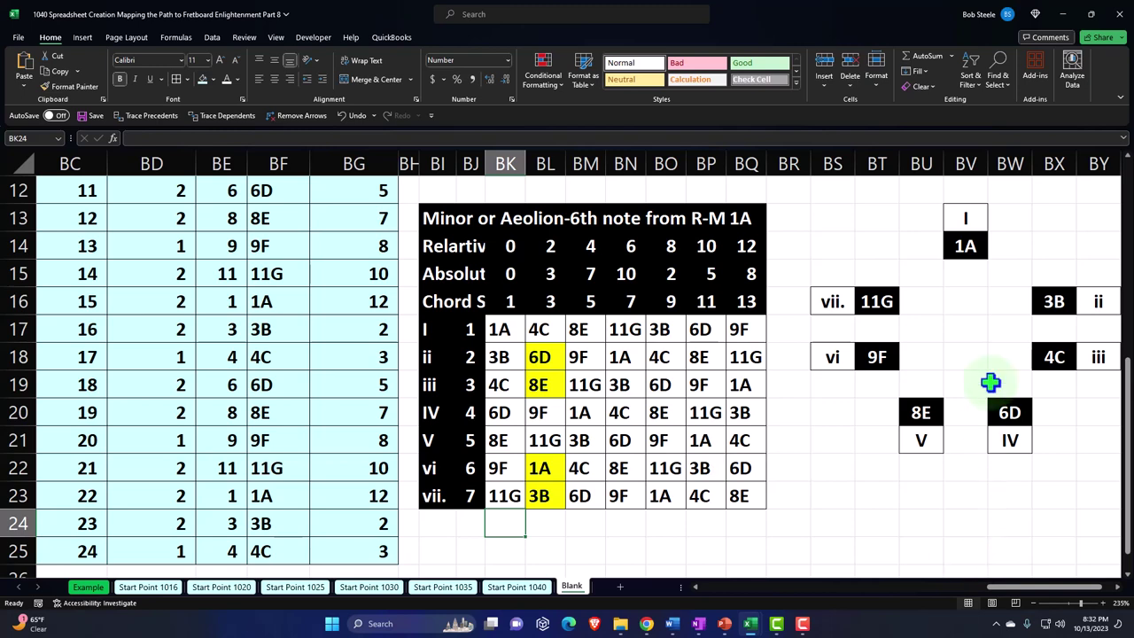
{"action": "double_click", "coordinate": [965, 245]}
{"action": "key", "text": "Return"}
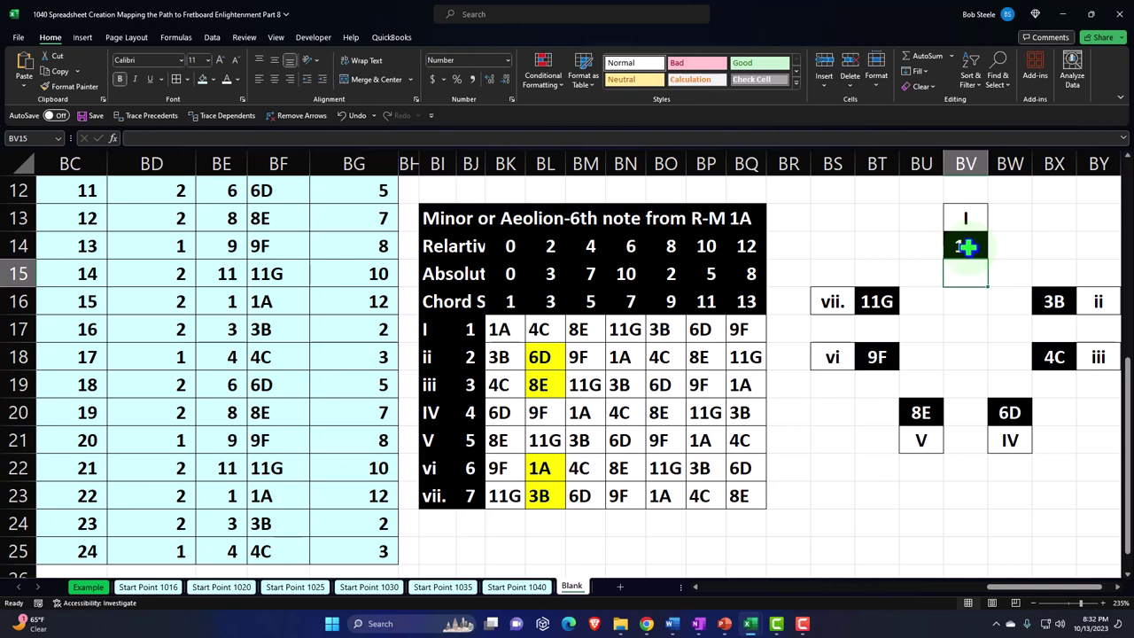
{"action": "left_click", "coordinate": [443, 331]}
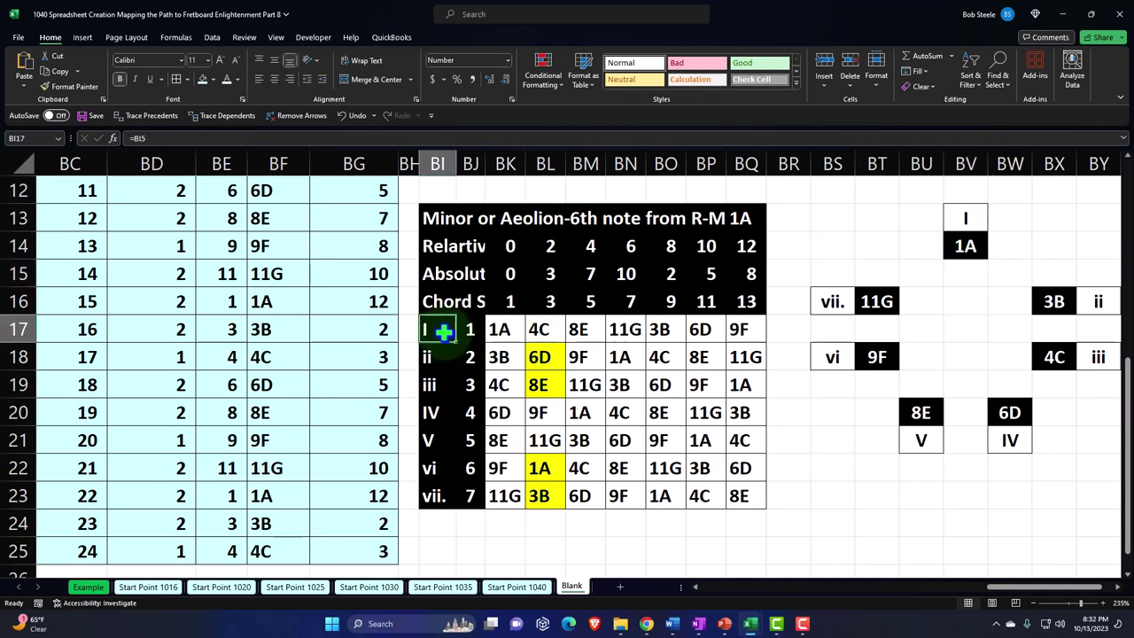